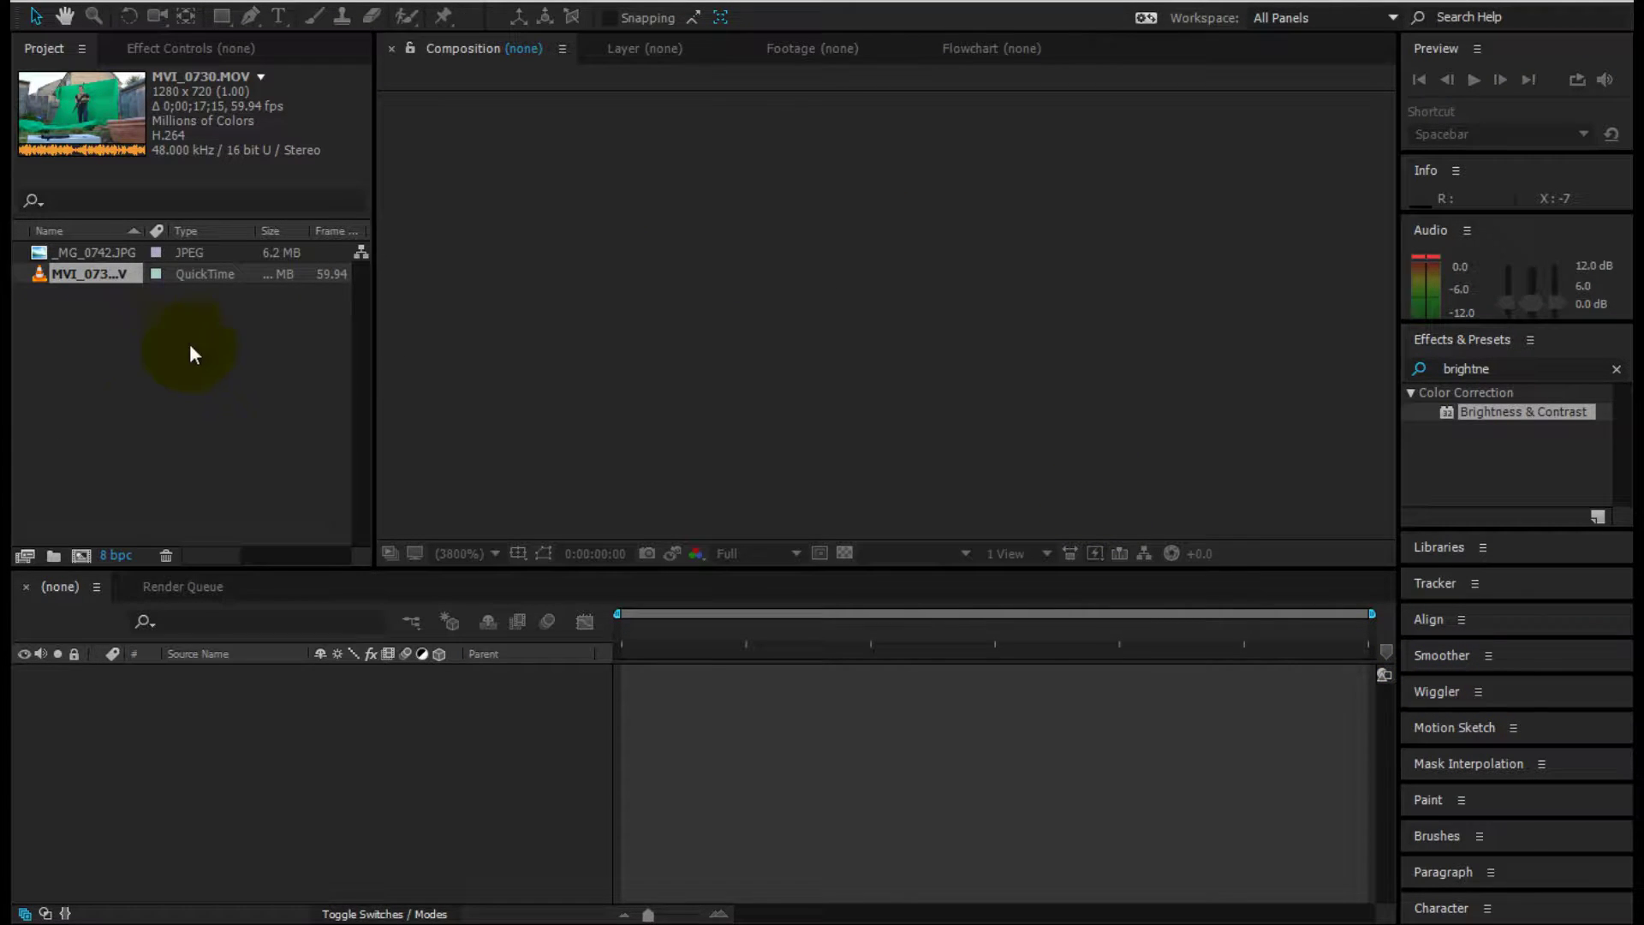
- Create a composition from MVI_0730.MOV and move the playhead to 0;00;08;14
drag(118, 280, 81, 549)
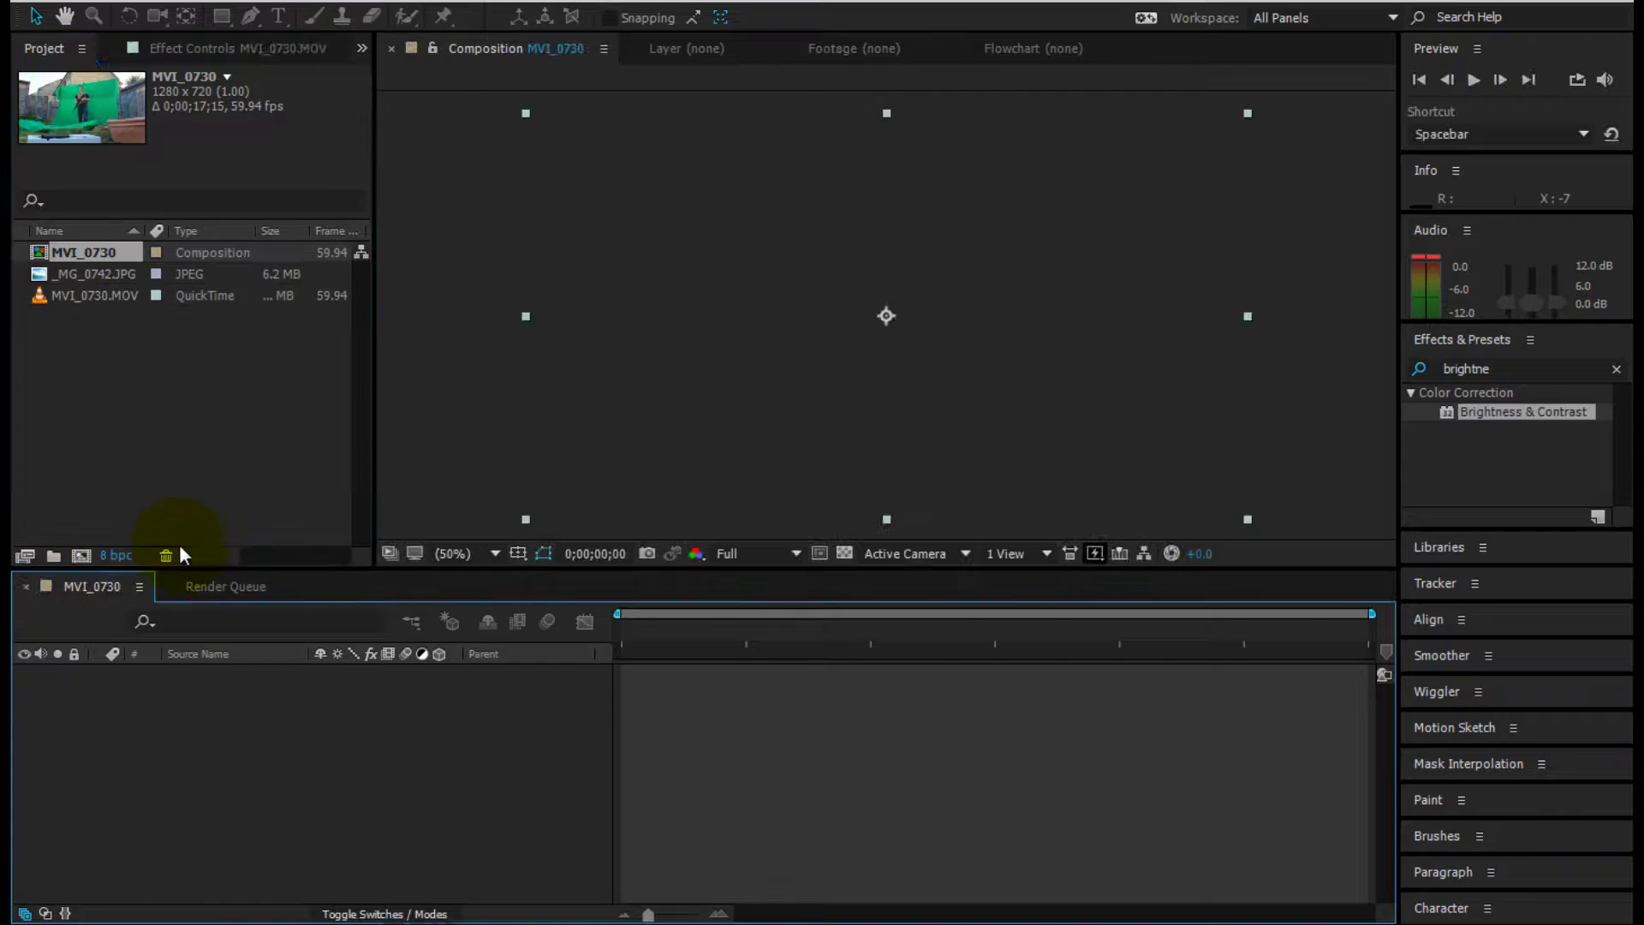
drag(622, 626, 971, 648)
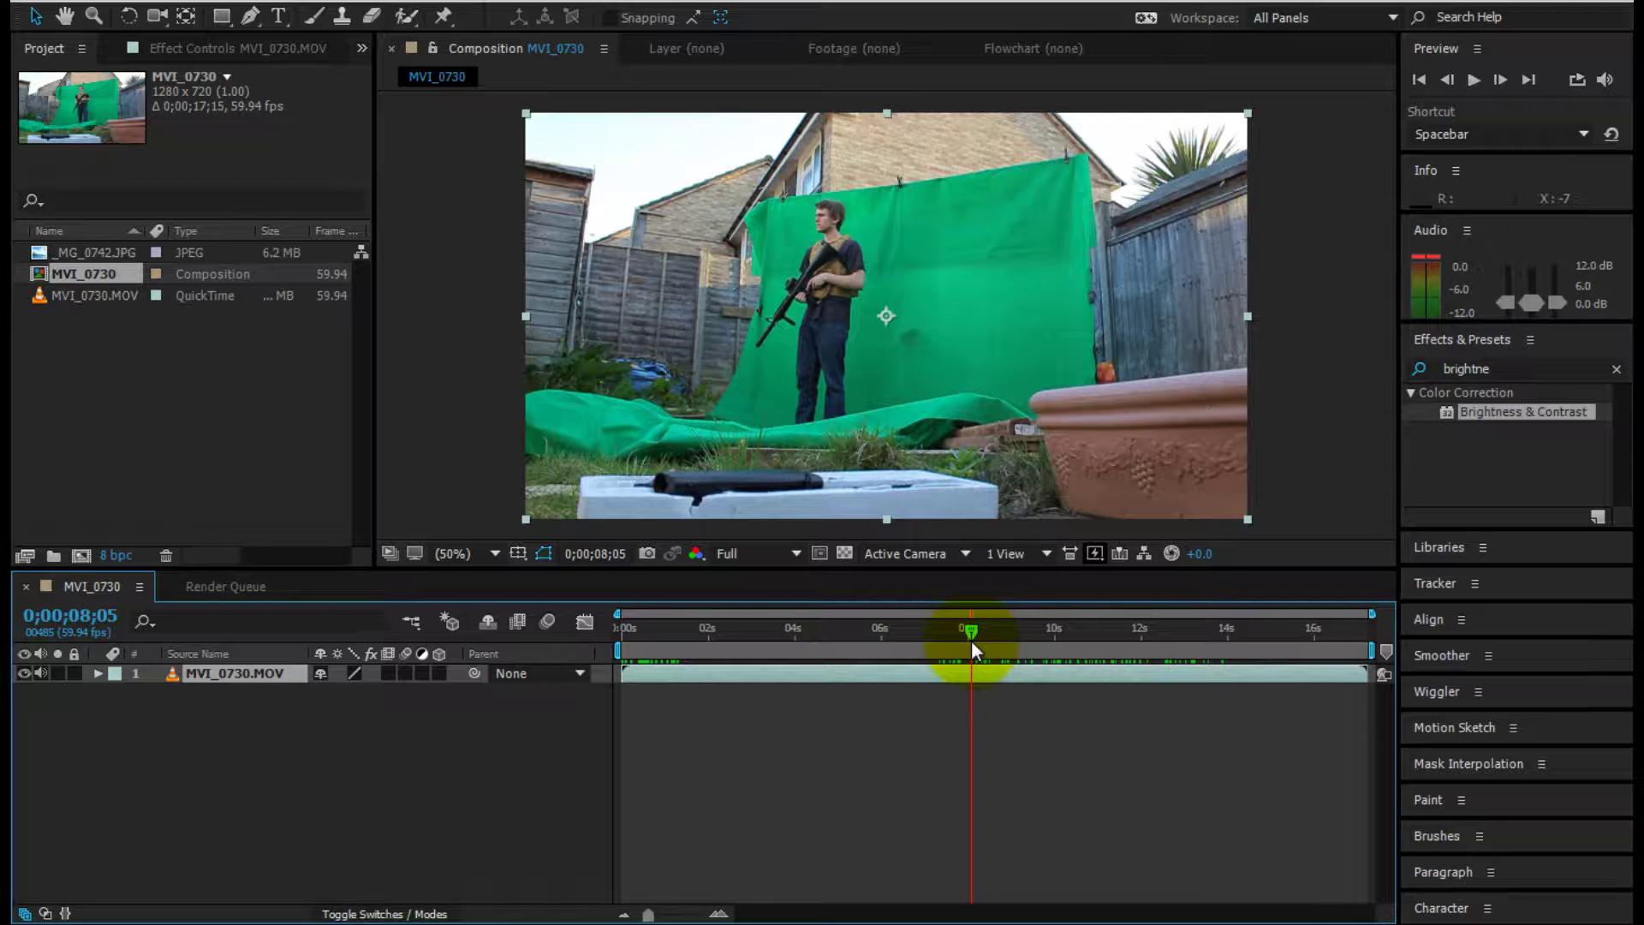
drag(971, 640, 979, 642)
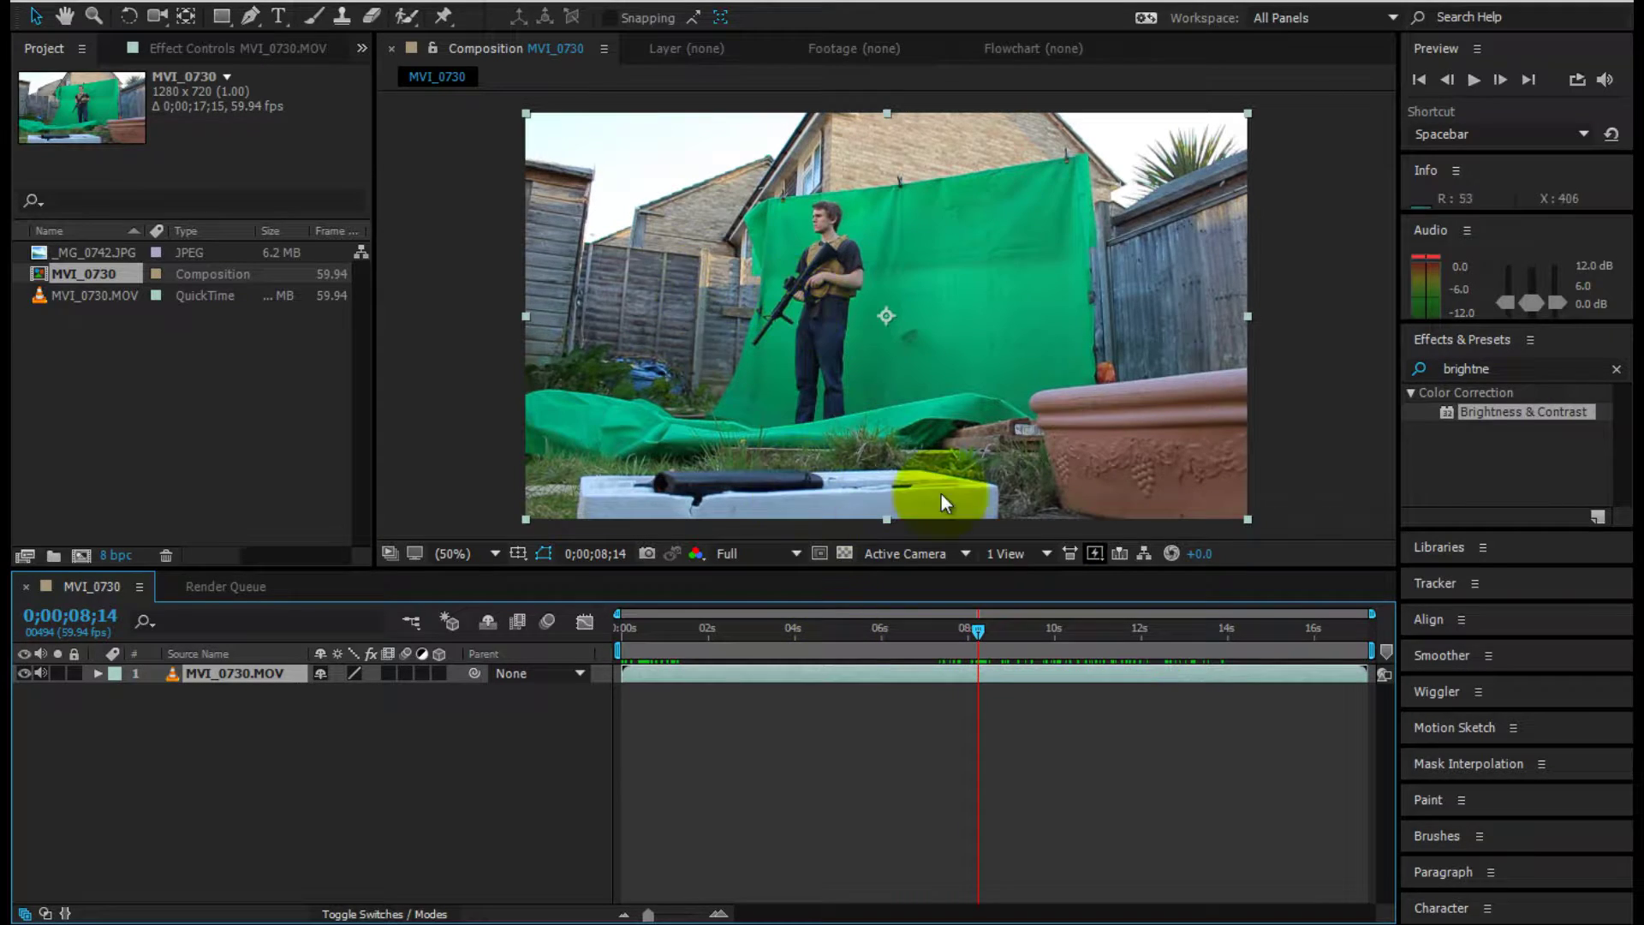
- Add _MG_0742.JPG beneath the MVI_0730.MOV layer, hide the footage layer and scale the photo to 37%
click(86, 251)
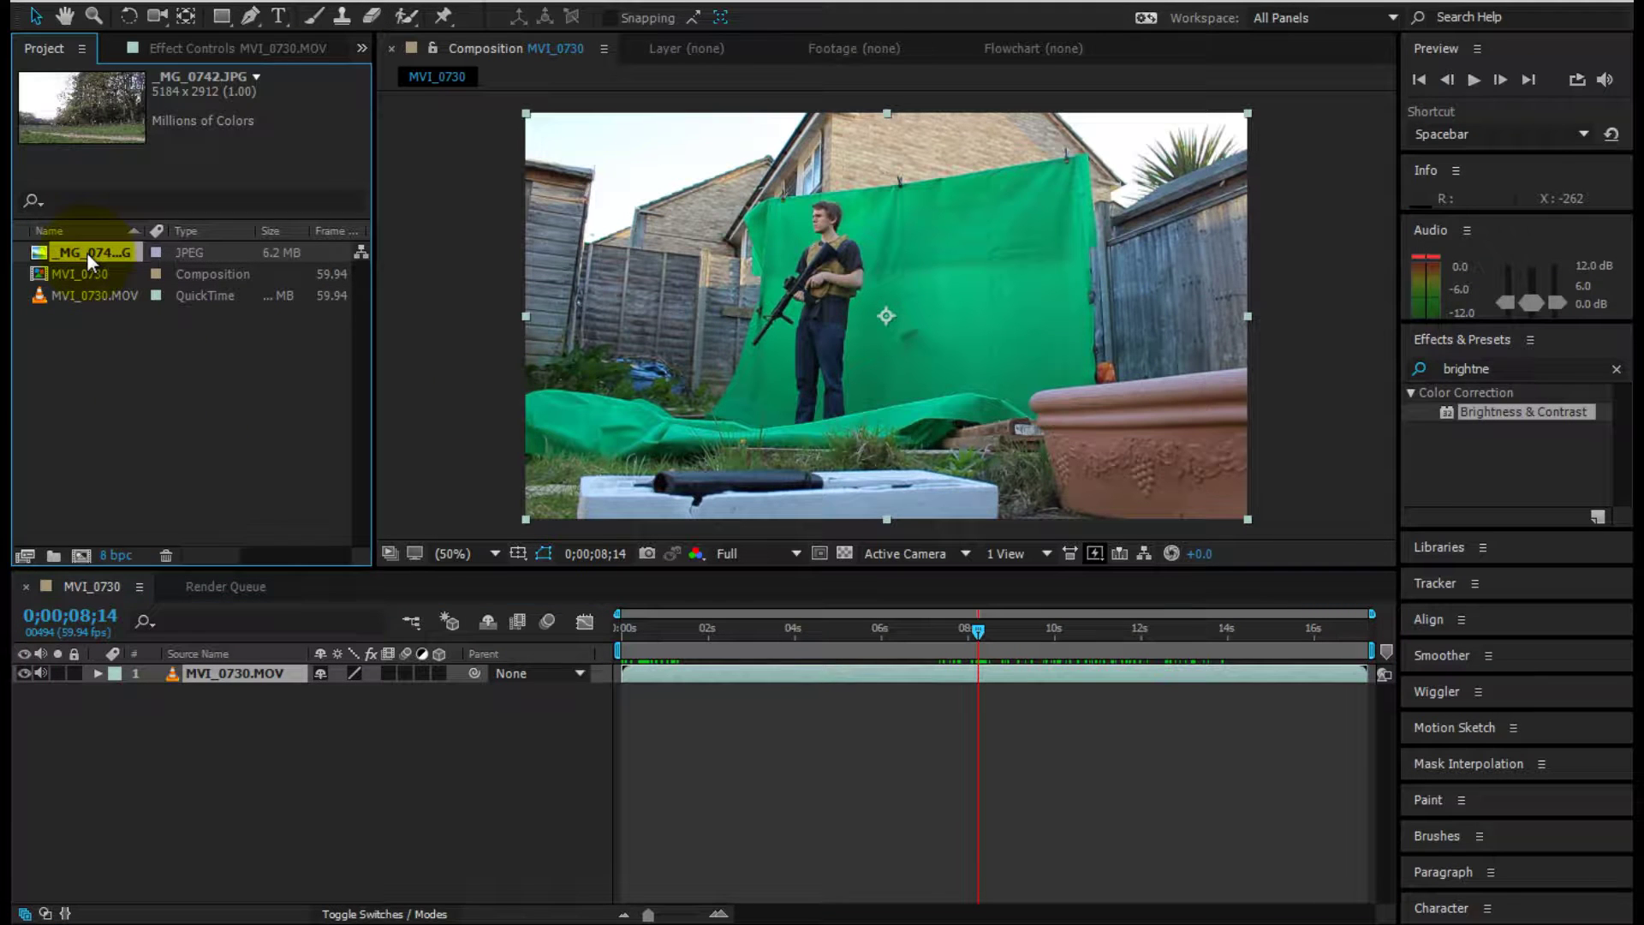
drag(86, 252, 94, 736)
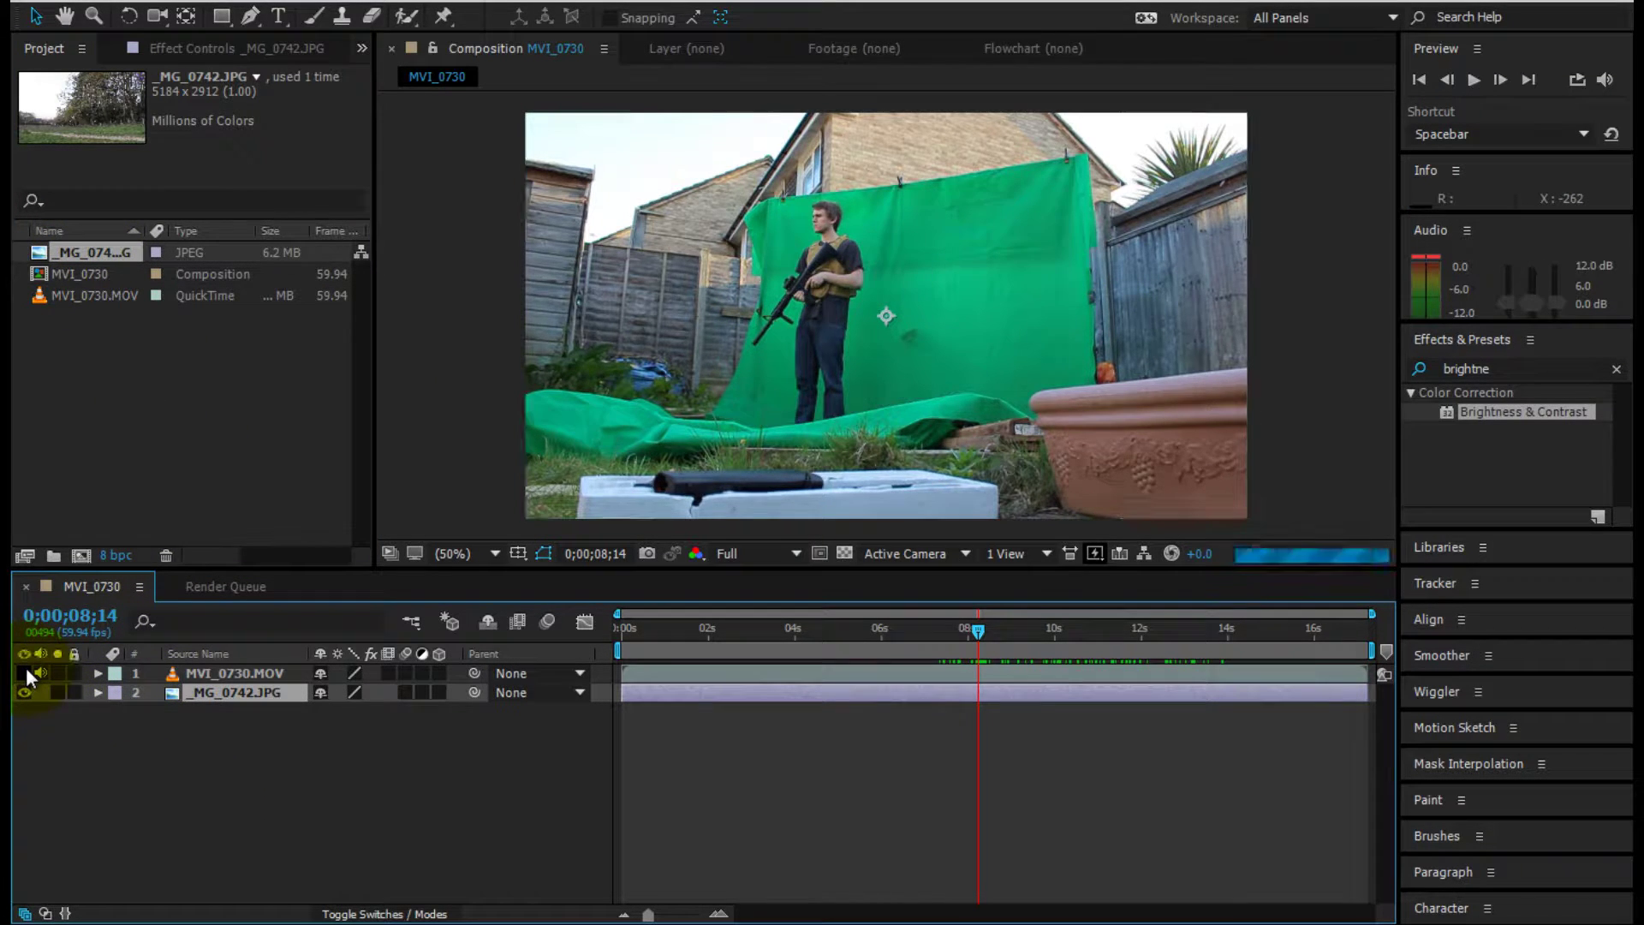
click(24, 673)
key(s)
click(340, 711)
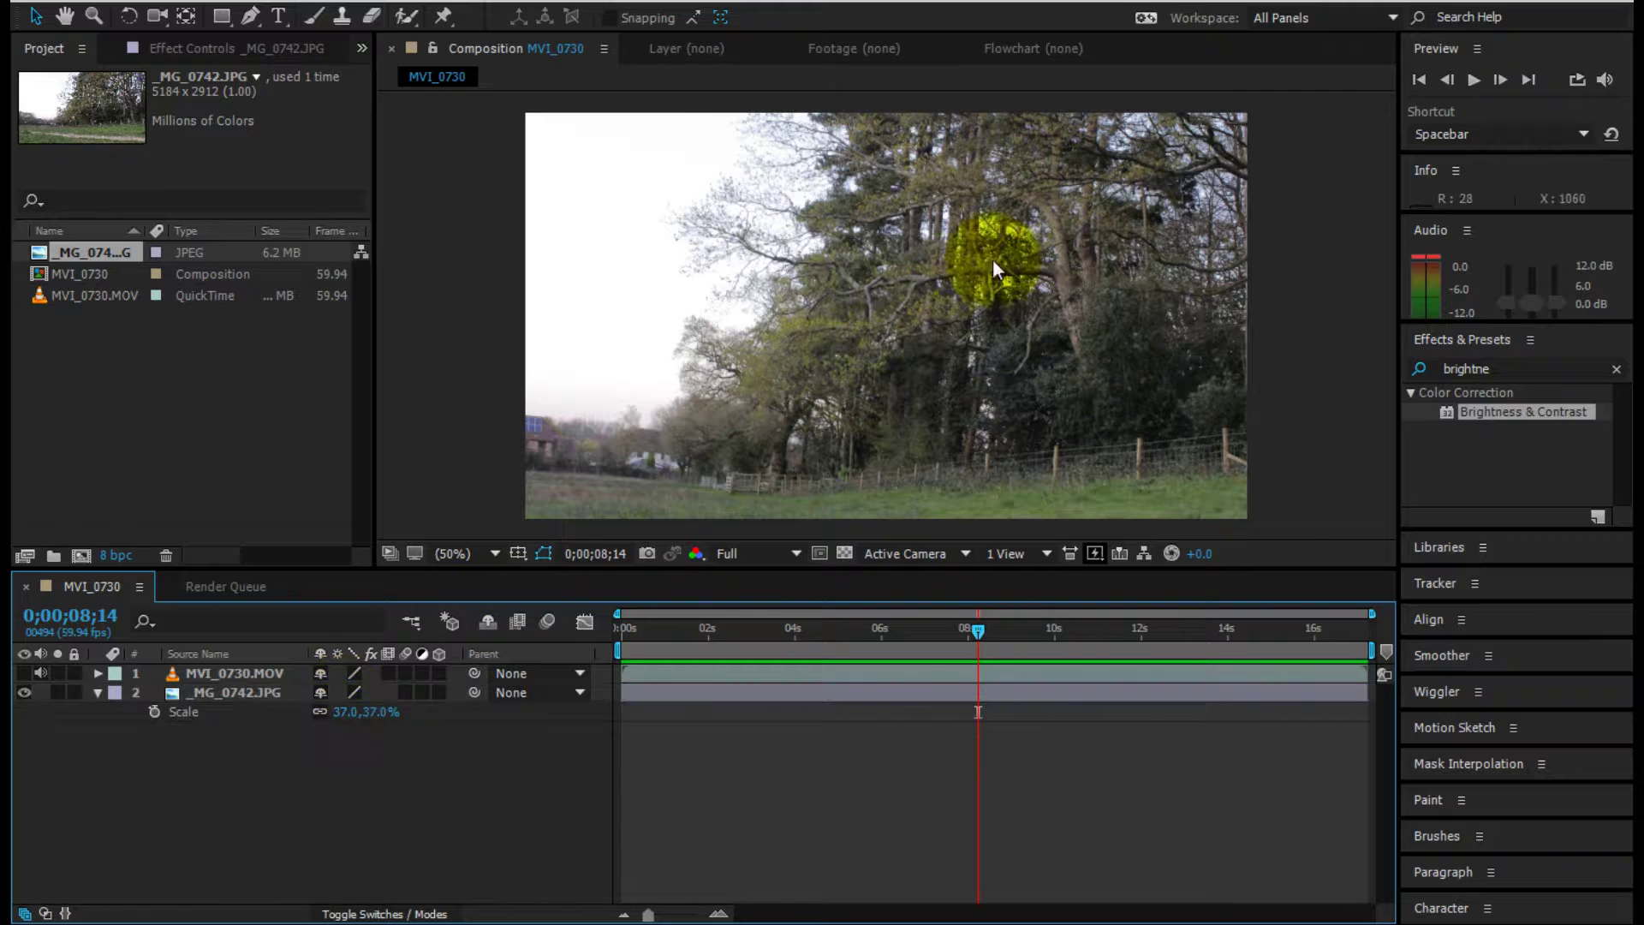
- Toggle the visibility of the MVI_0730.MOV layer to compare the green screen footage with the tree background
click(24, 673)
click(24, 673)
click(24, 673)
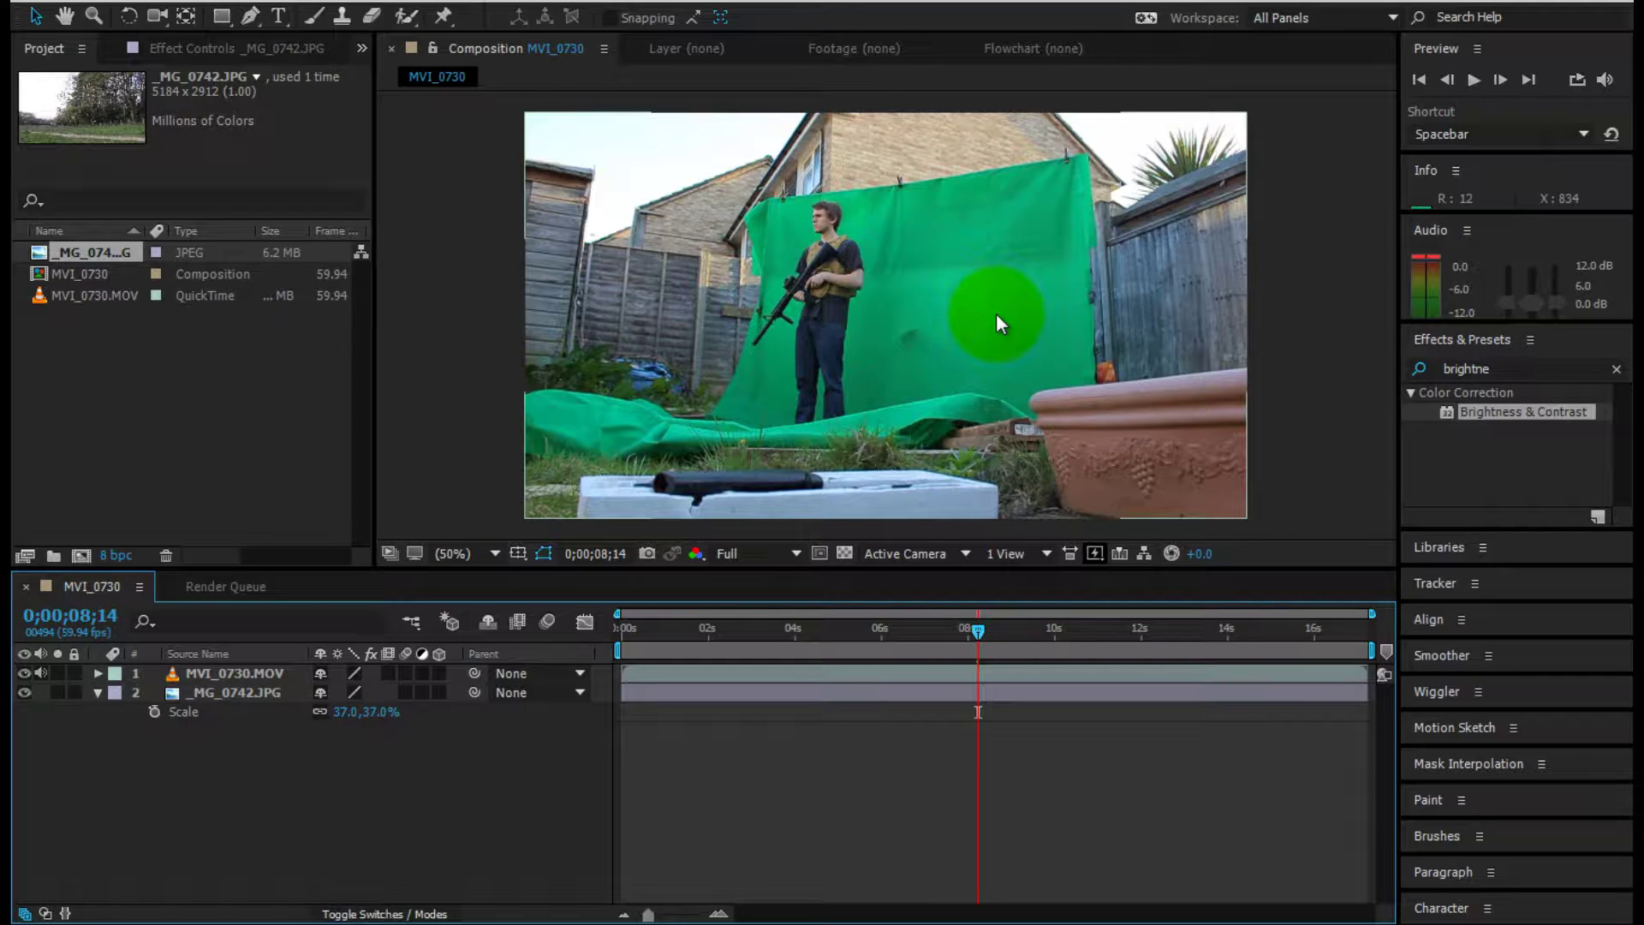
click(24, 673)
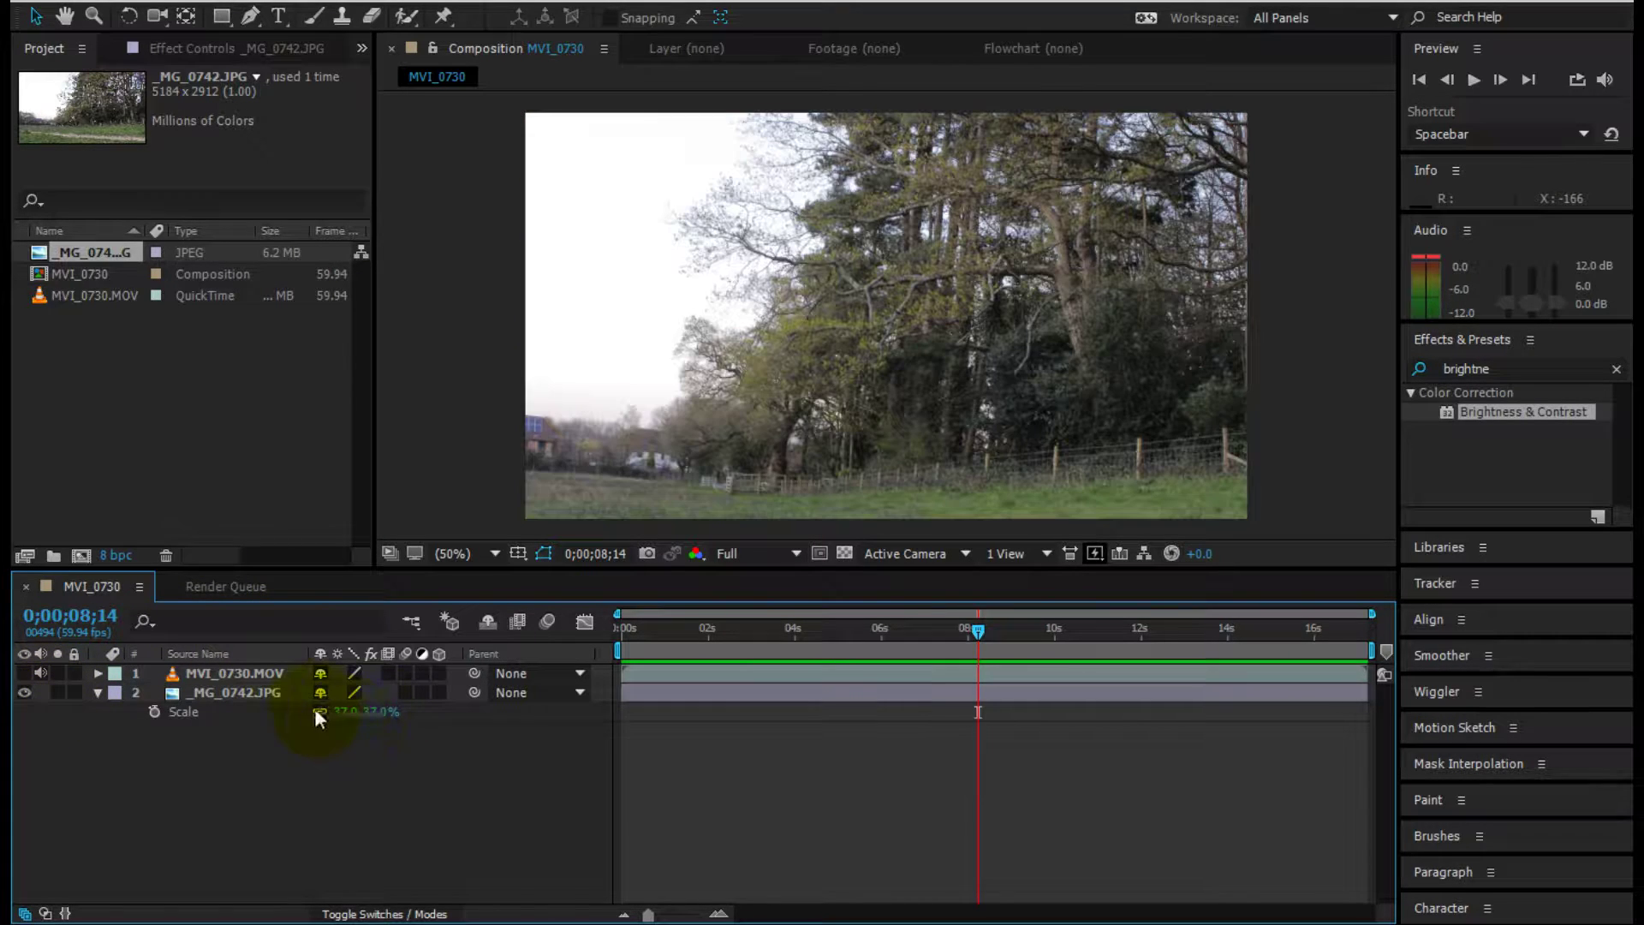
mouse_move(319, 918)
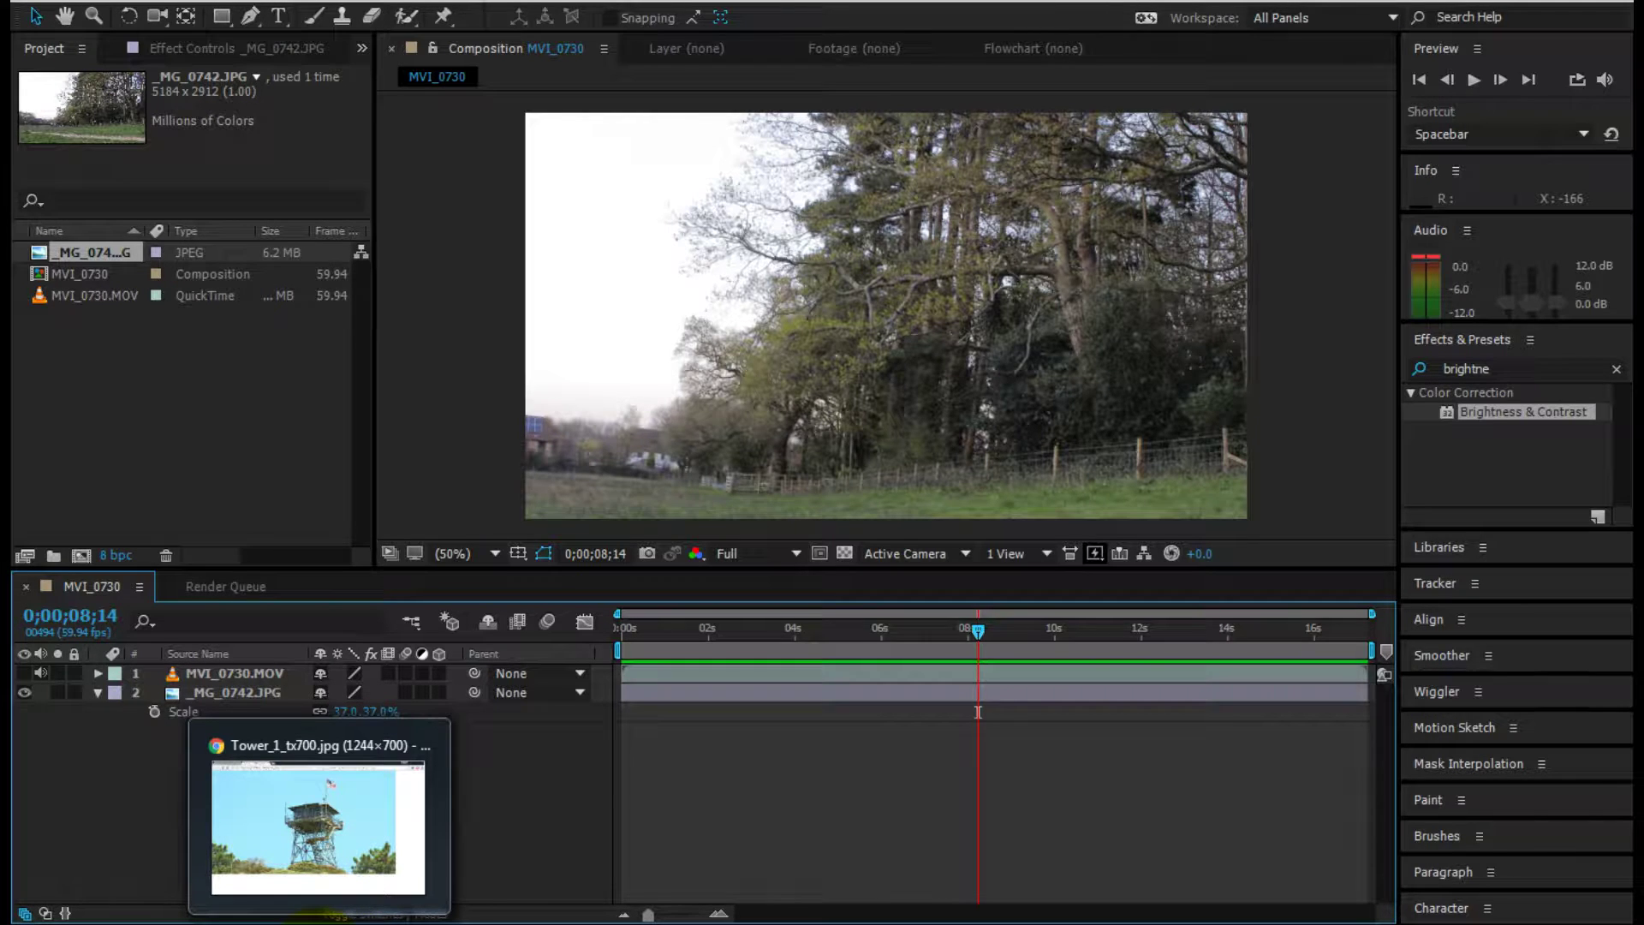
mouse_move(128, 867)
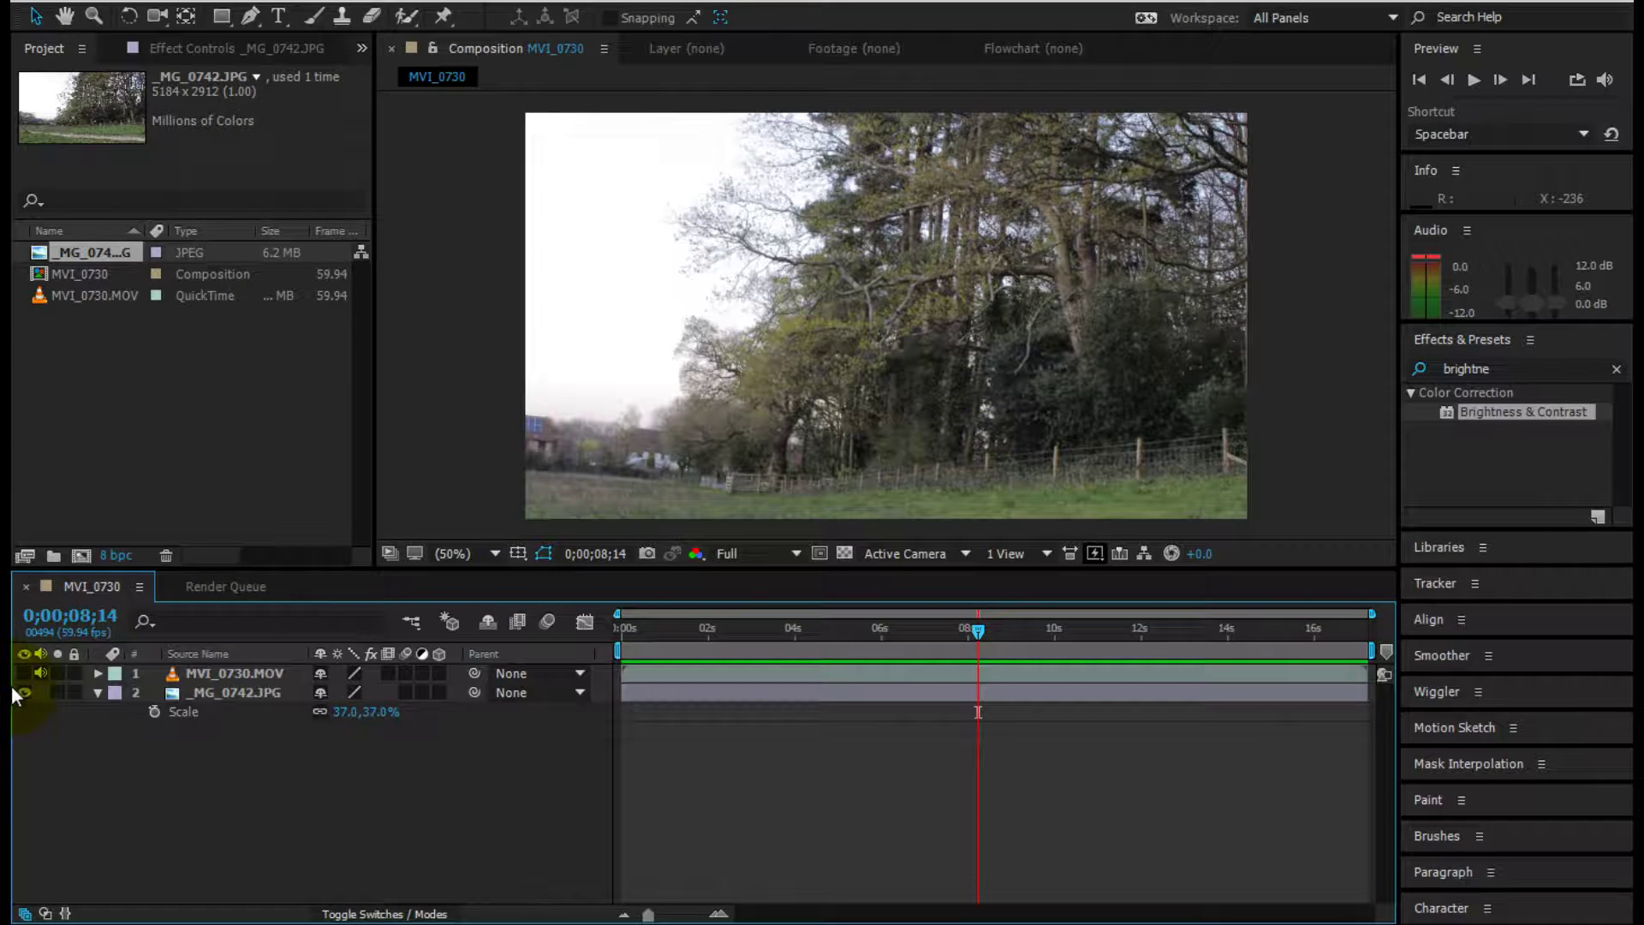
click(24, 673)
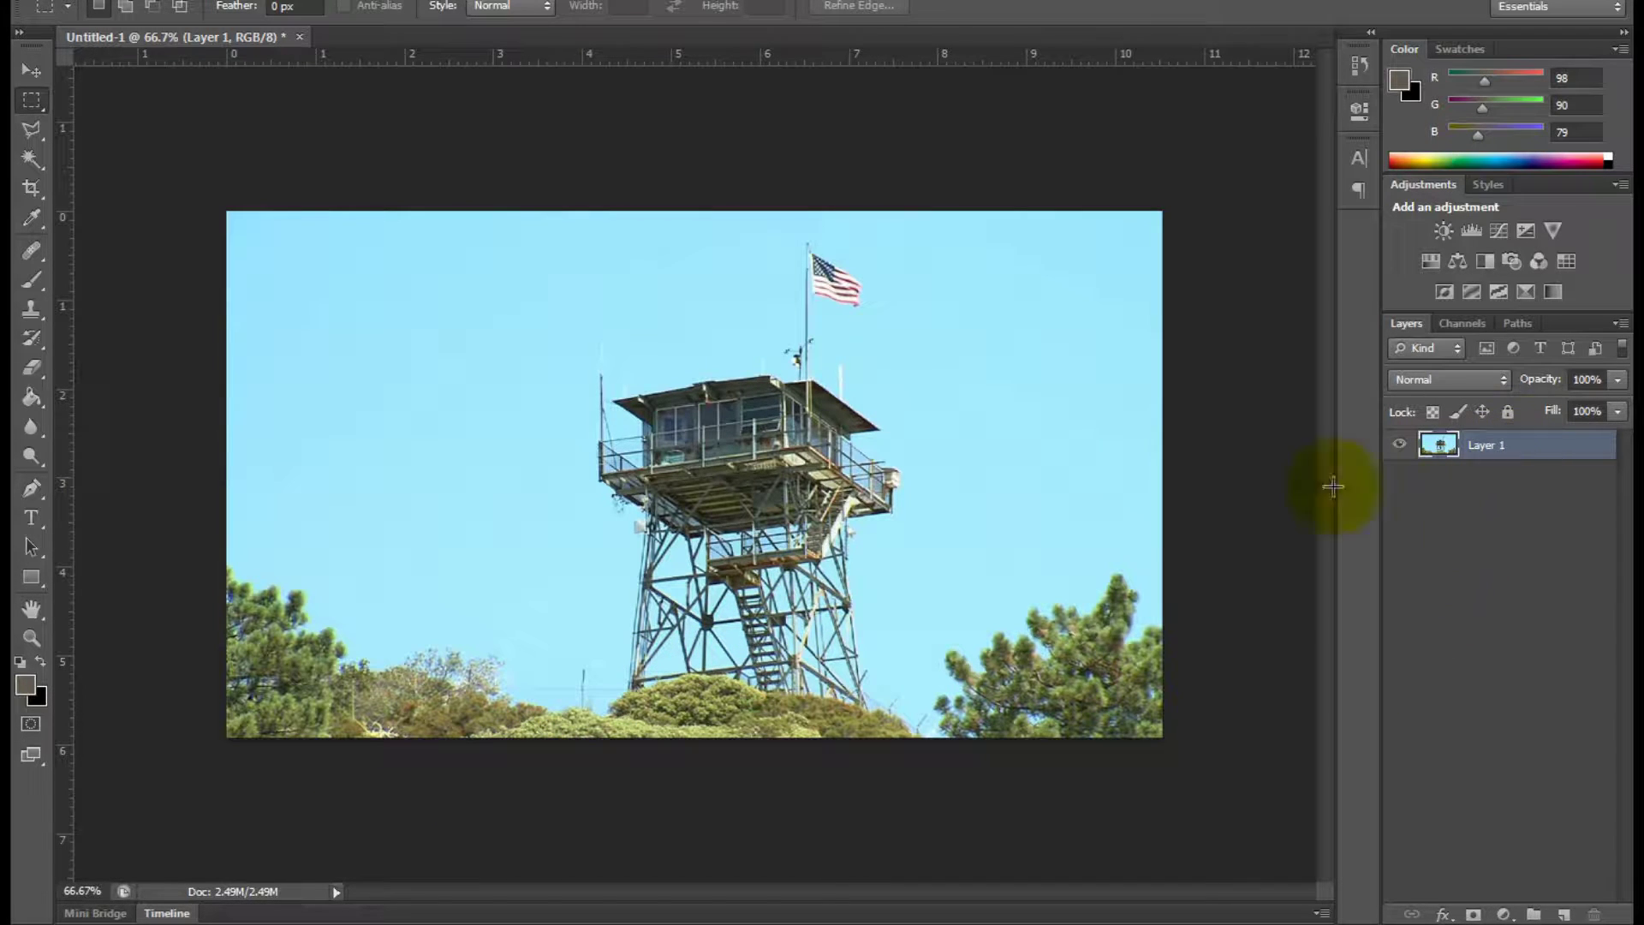
- In Photoshop, duplicate the tower image layer and select the sky around the tower with the Magic Wand
click(28, 160)
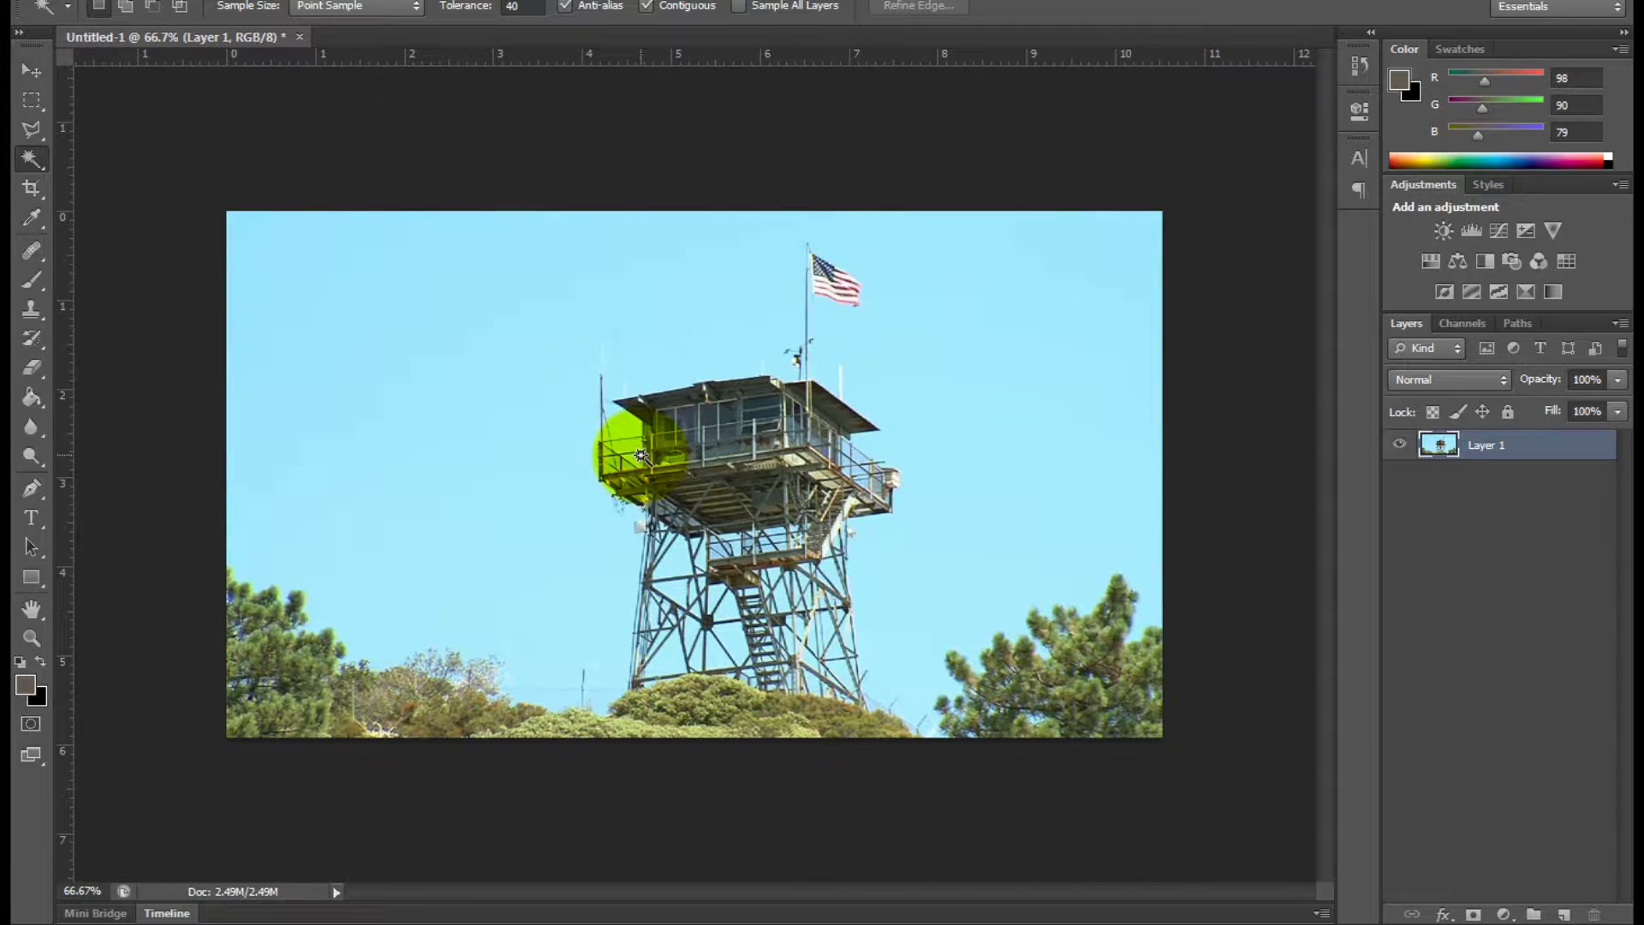
key(ctrl+plus)
key(ctrl+plus)
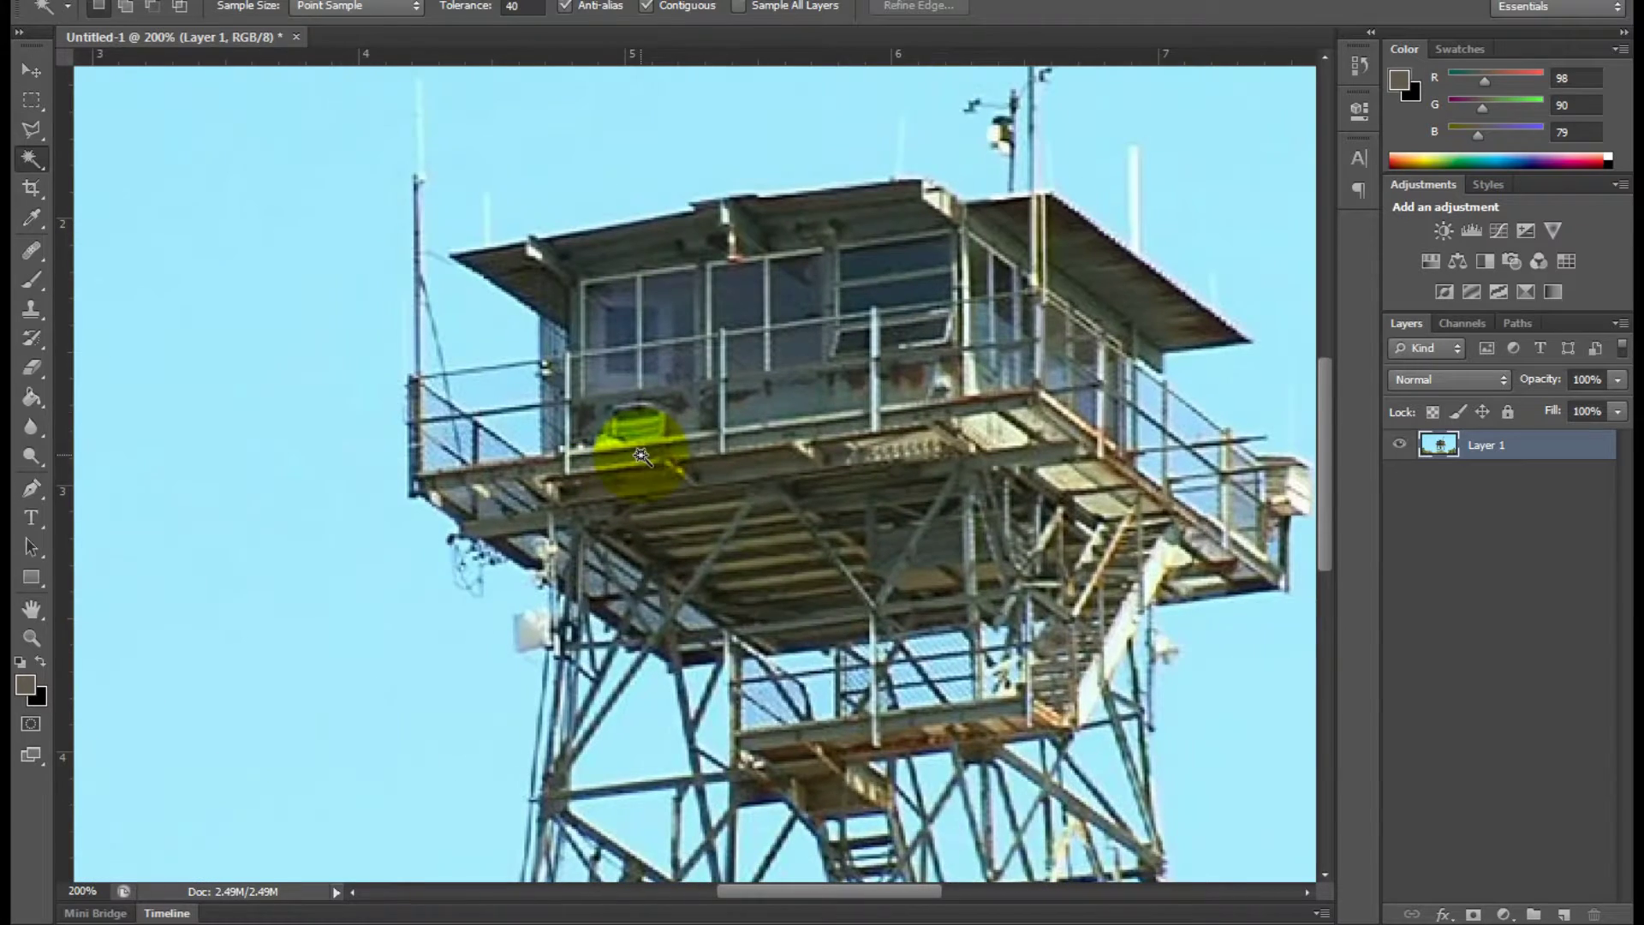
drag(752, 679, 734, 331)
drag(752, 525, 745, 411)
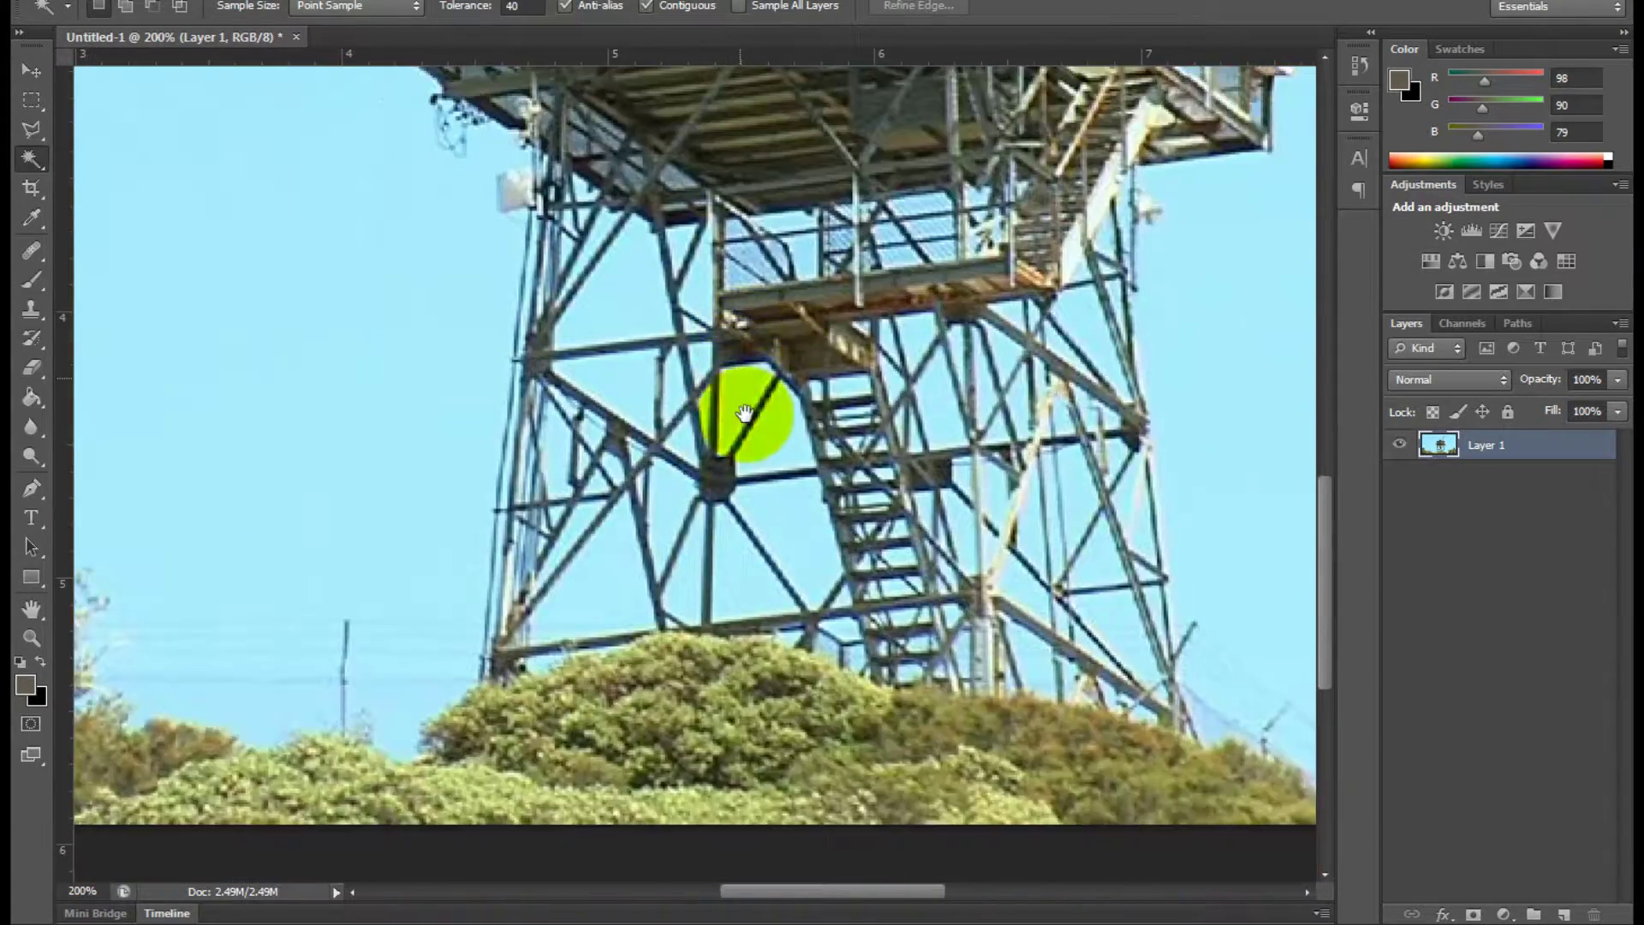
scroll(782, 488, up, 10)
click(1549, 469)
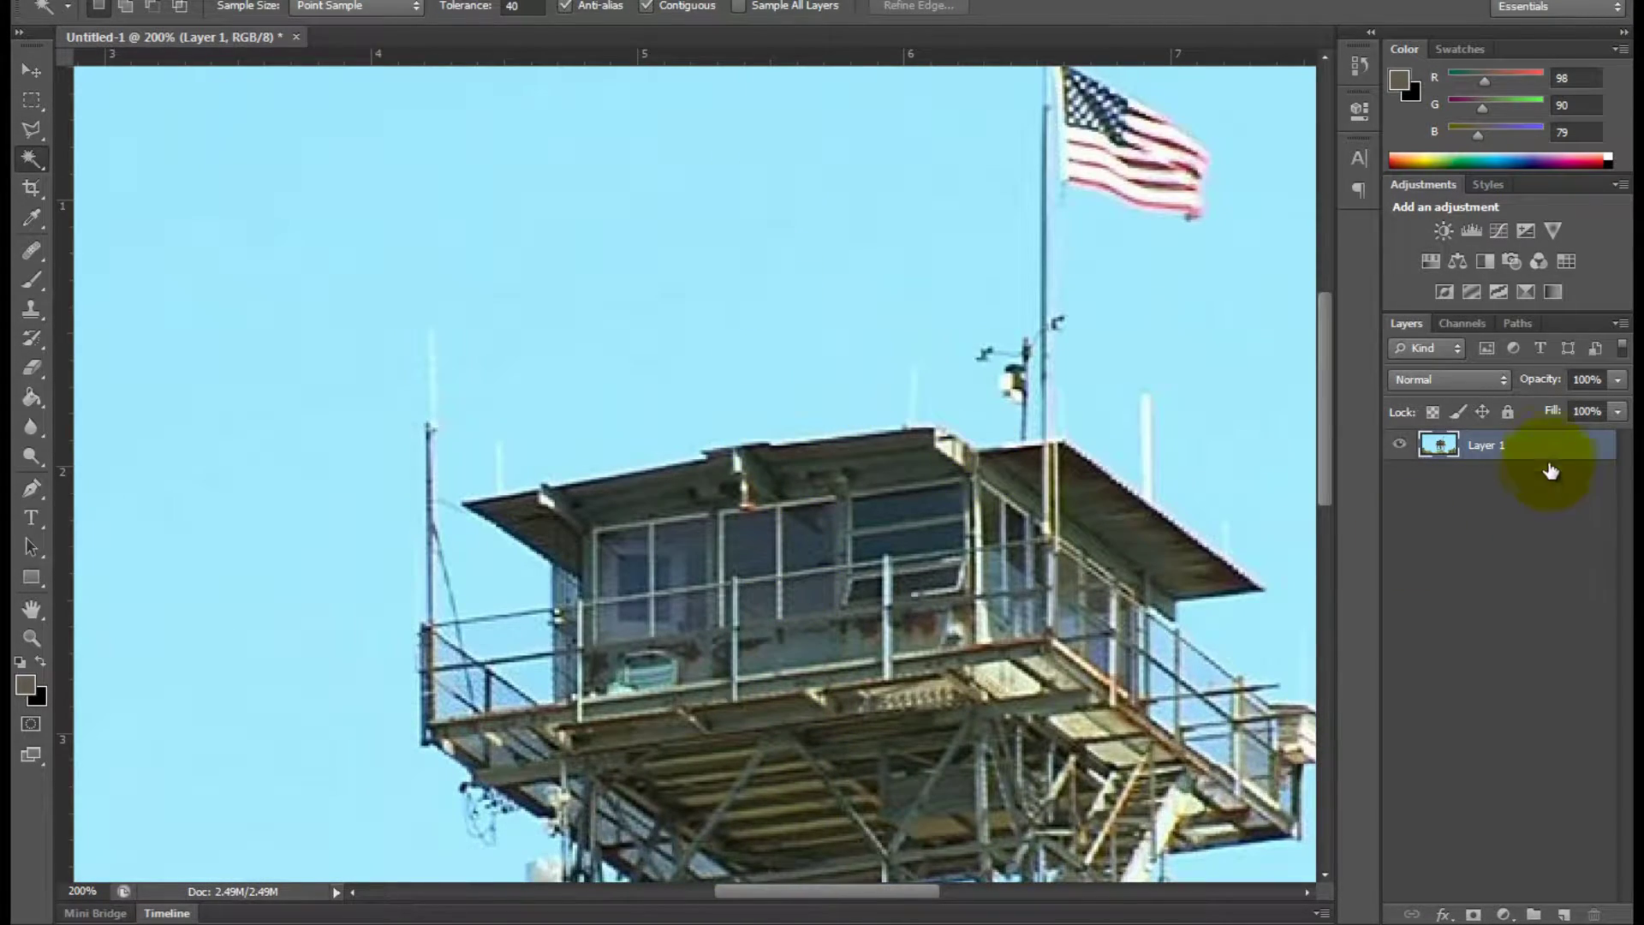
key(ctrl+j)
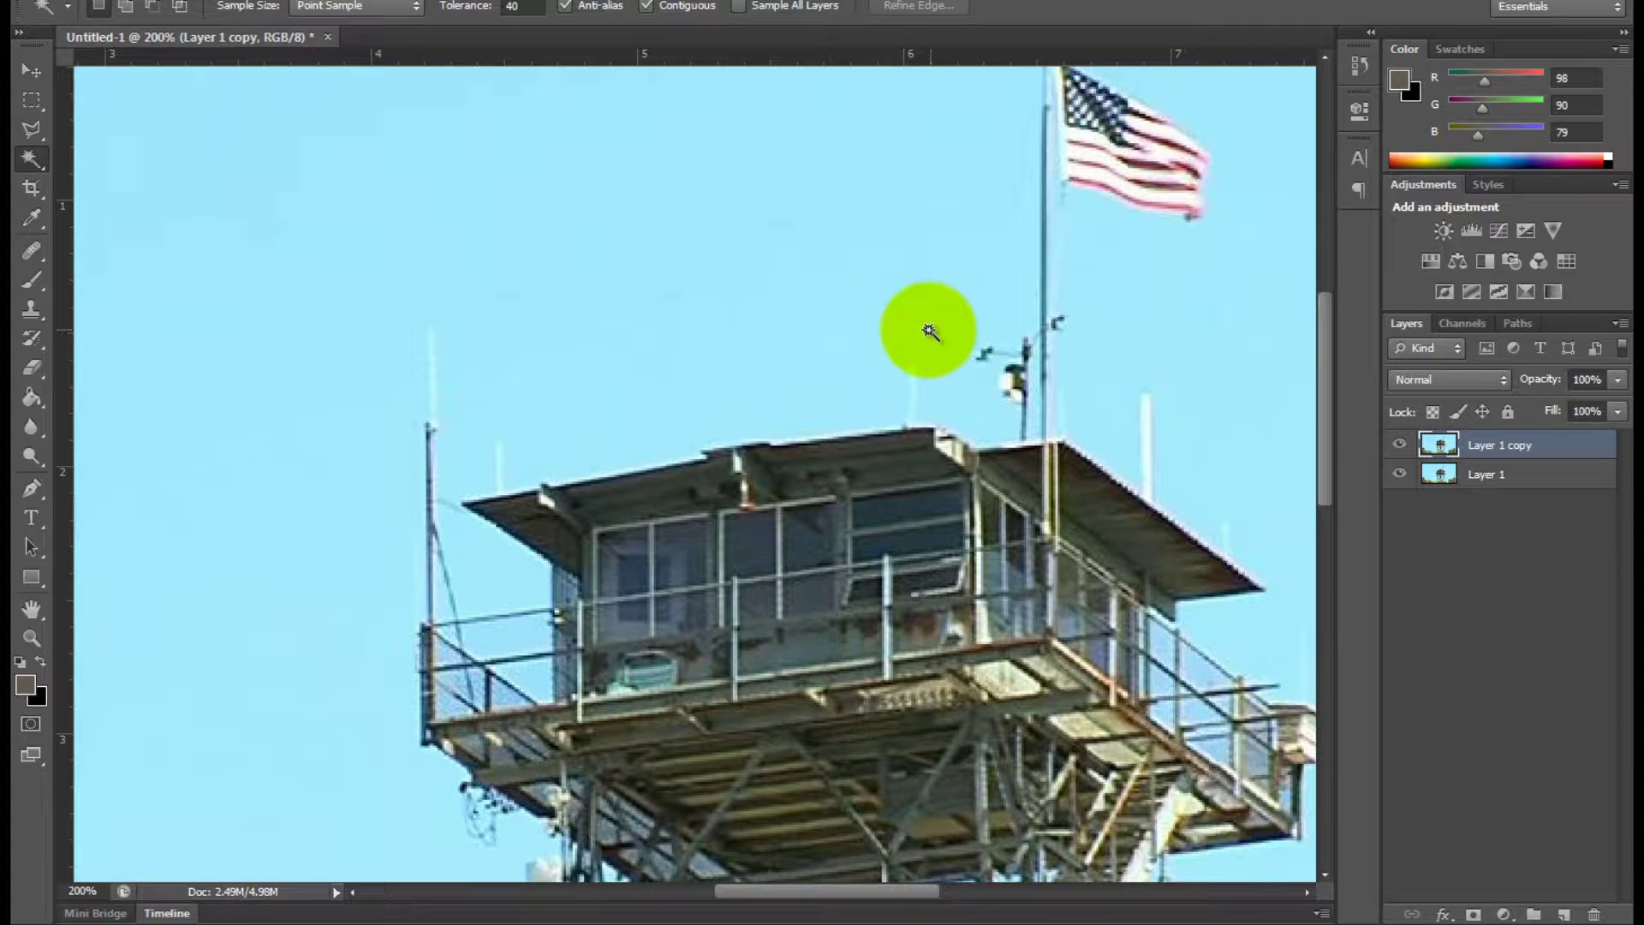
click(707, 241)
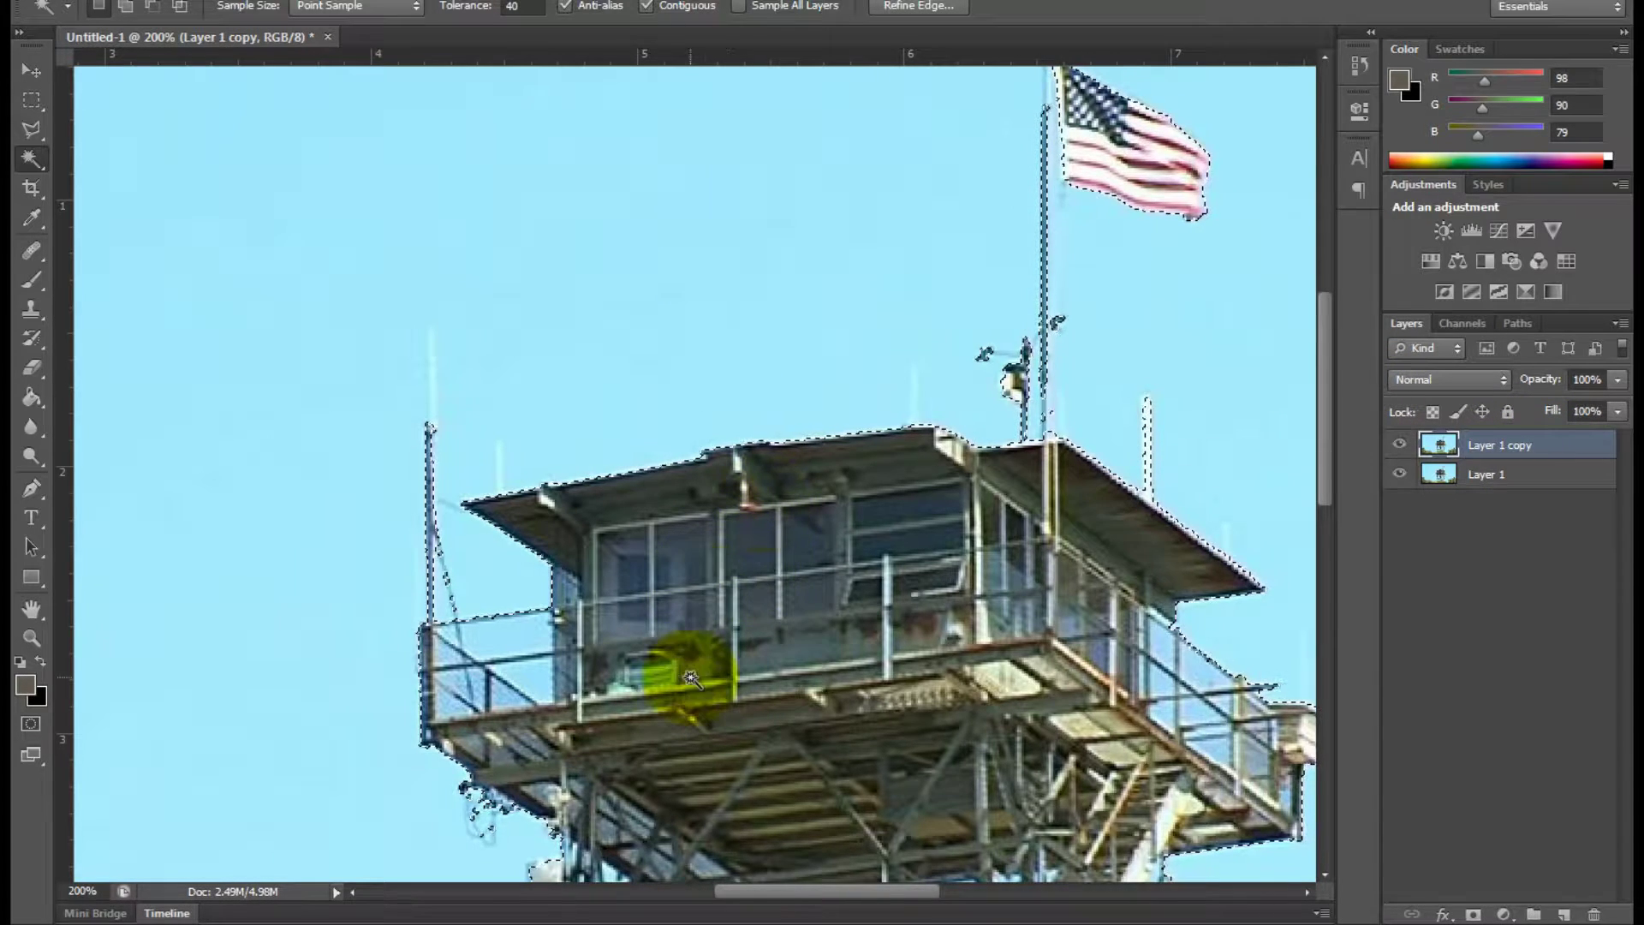
drag(690, 652, 672, 342)
- Switch to Chrome, review the lookout tower source image and close its enlarged preview
key(alt+Tab)
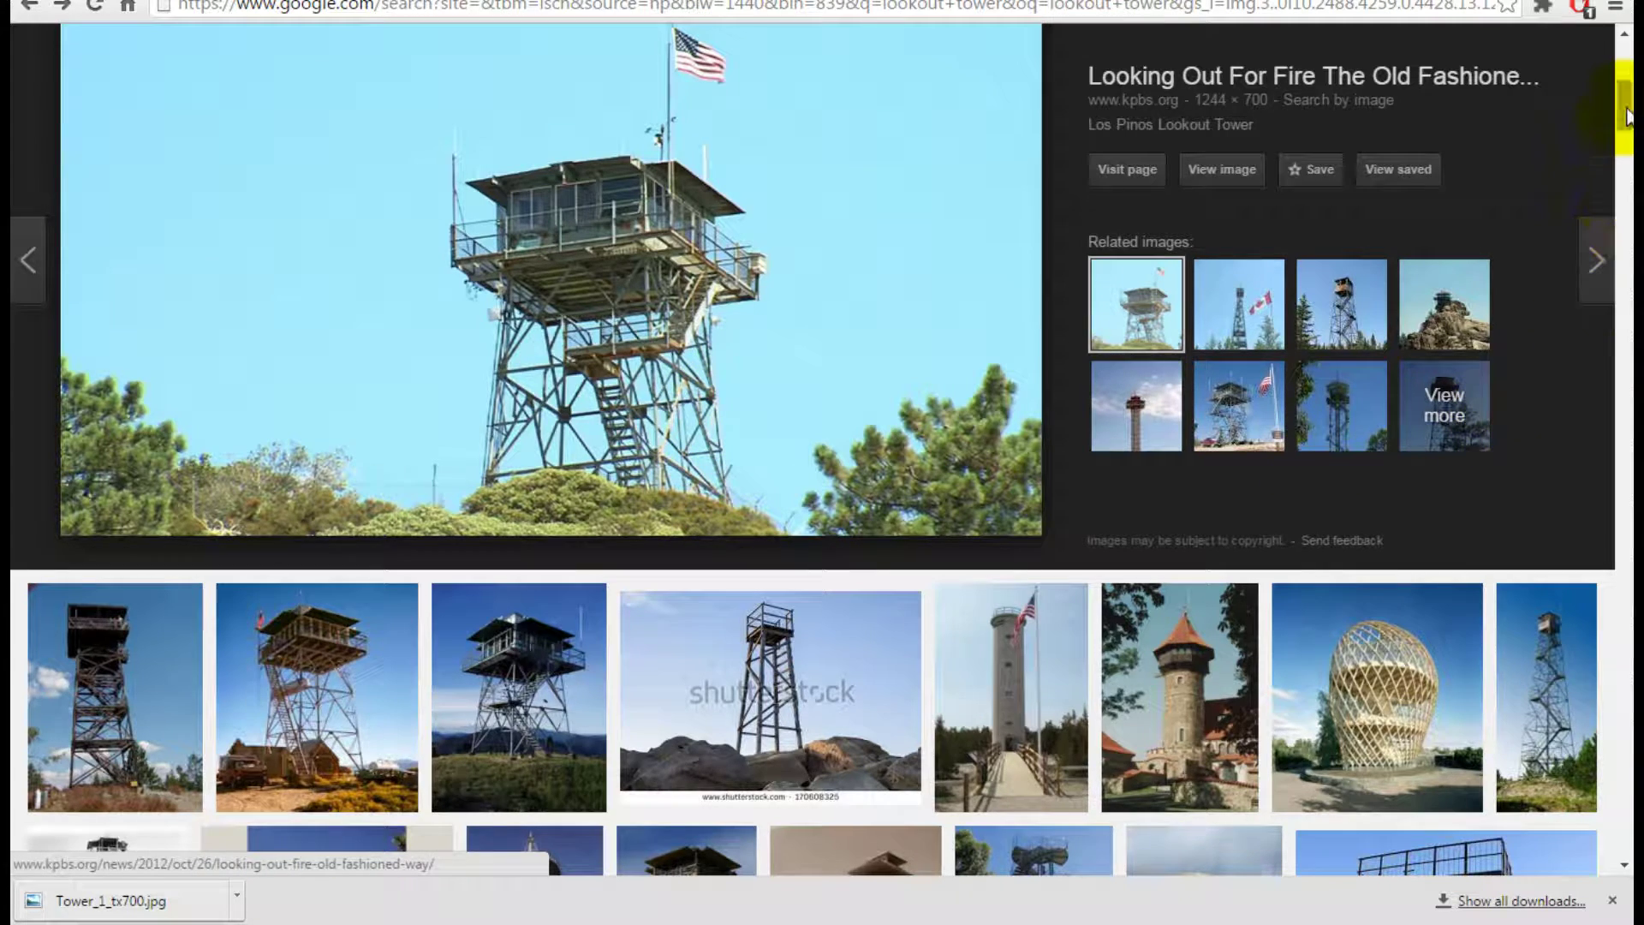
mouse_move(1622, 110)
mouse_down()
mouse_move(1626, 60)
mouse_move(1628, 96)
mouse_up()
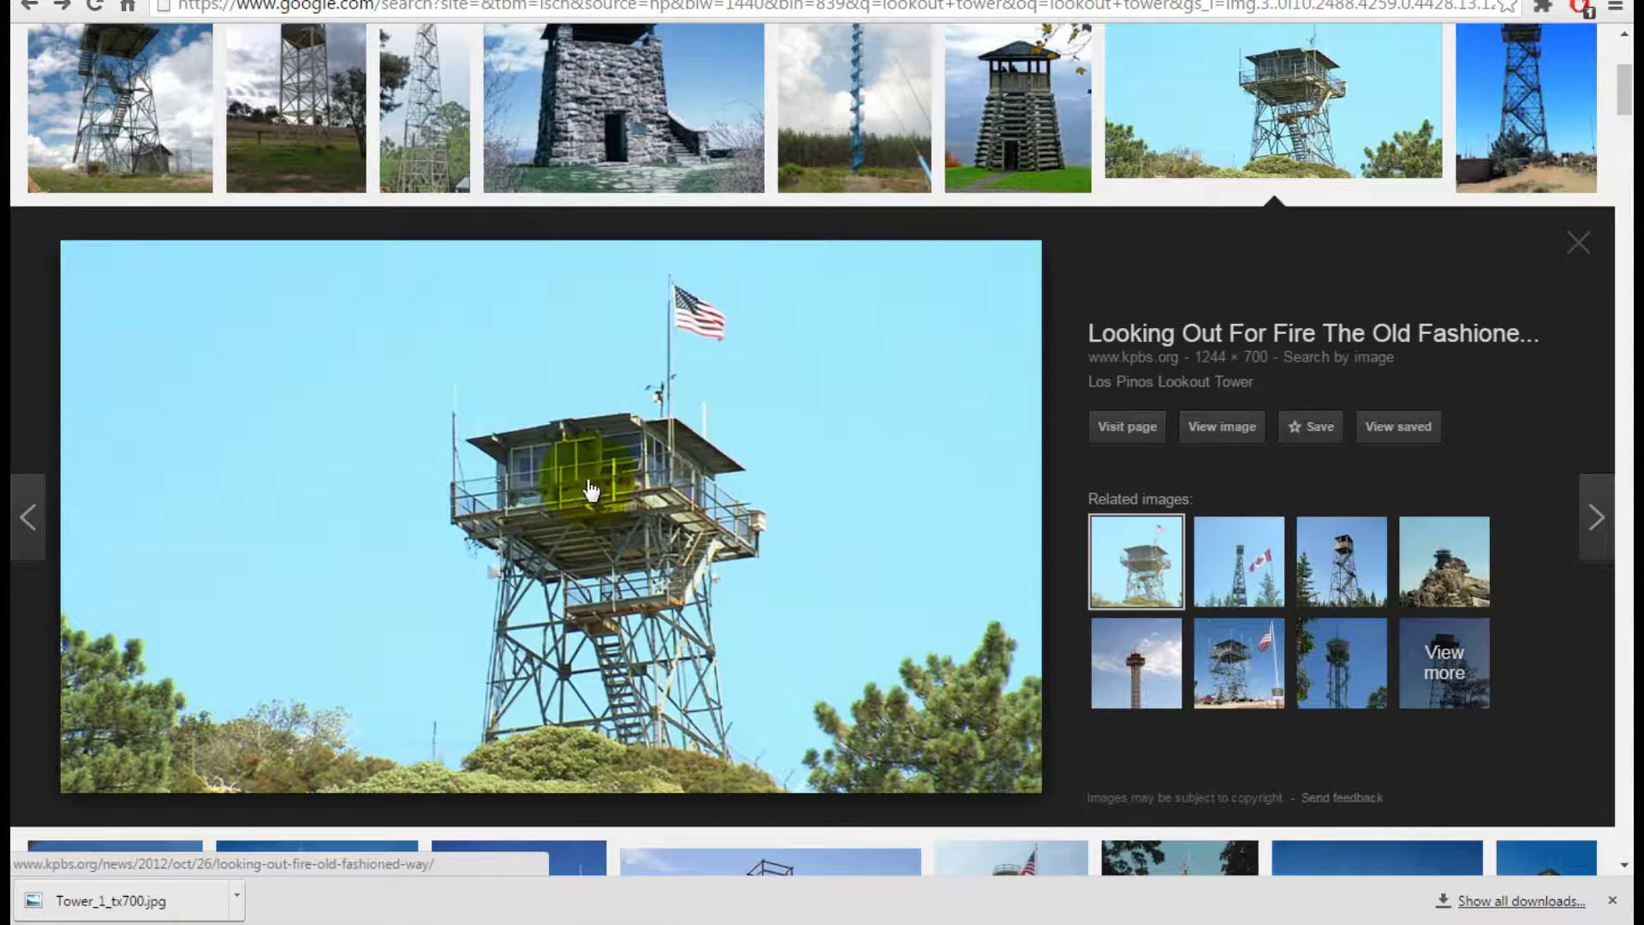
scroll(679, 440, up, 1)
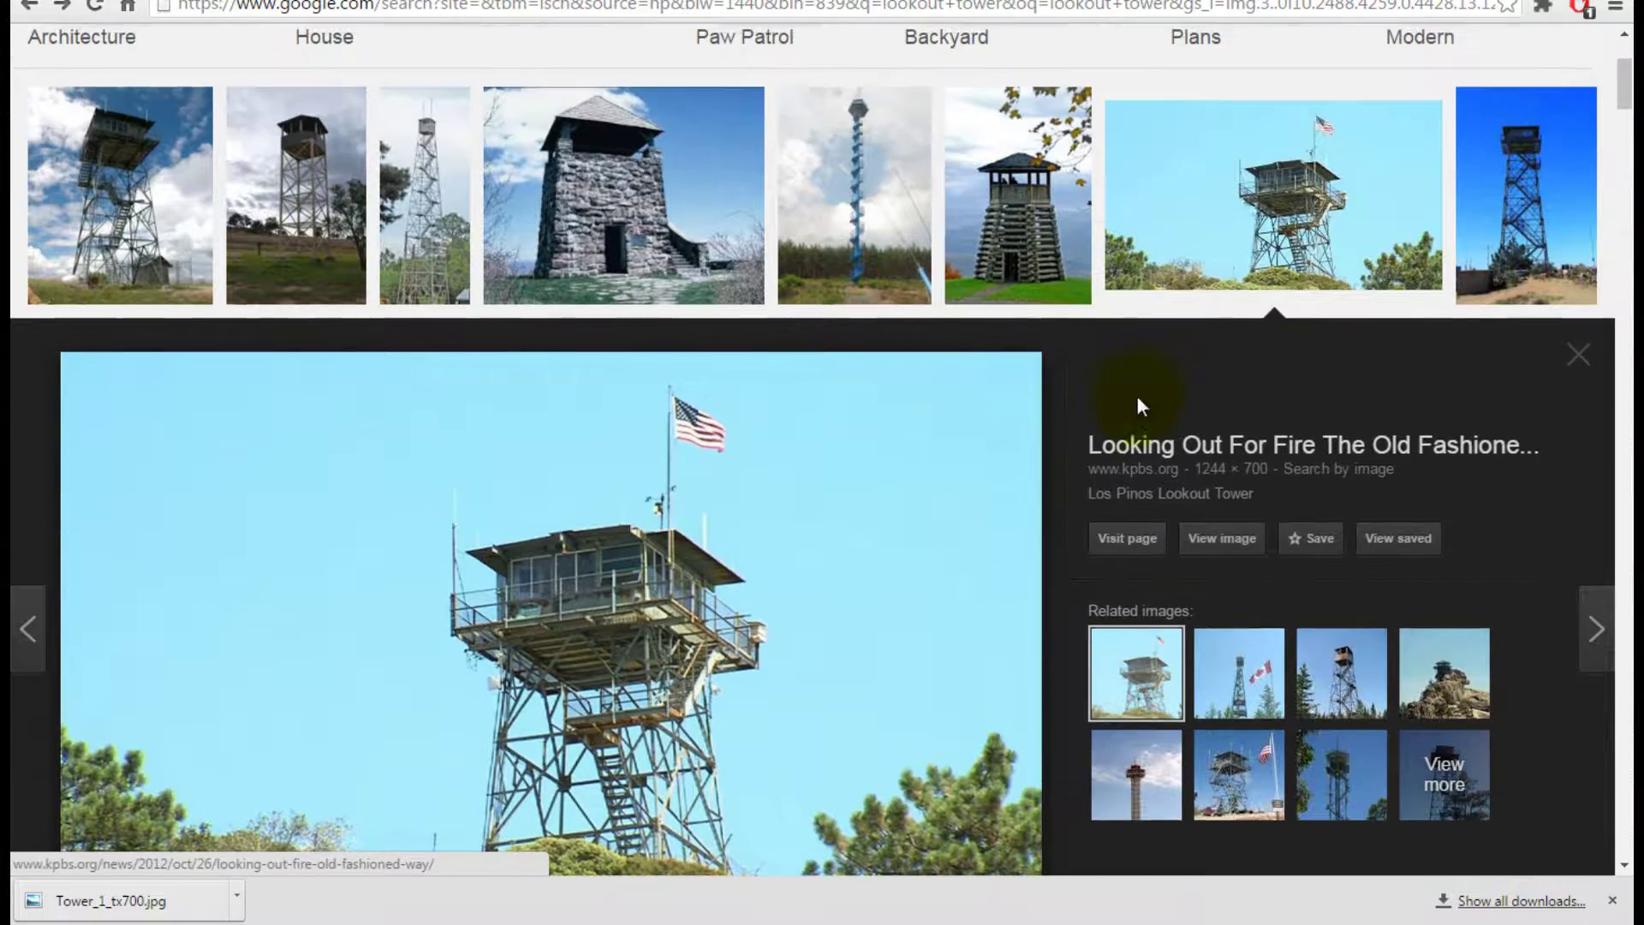
click(1266, 177)
scroll(652, 465, up, 3)
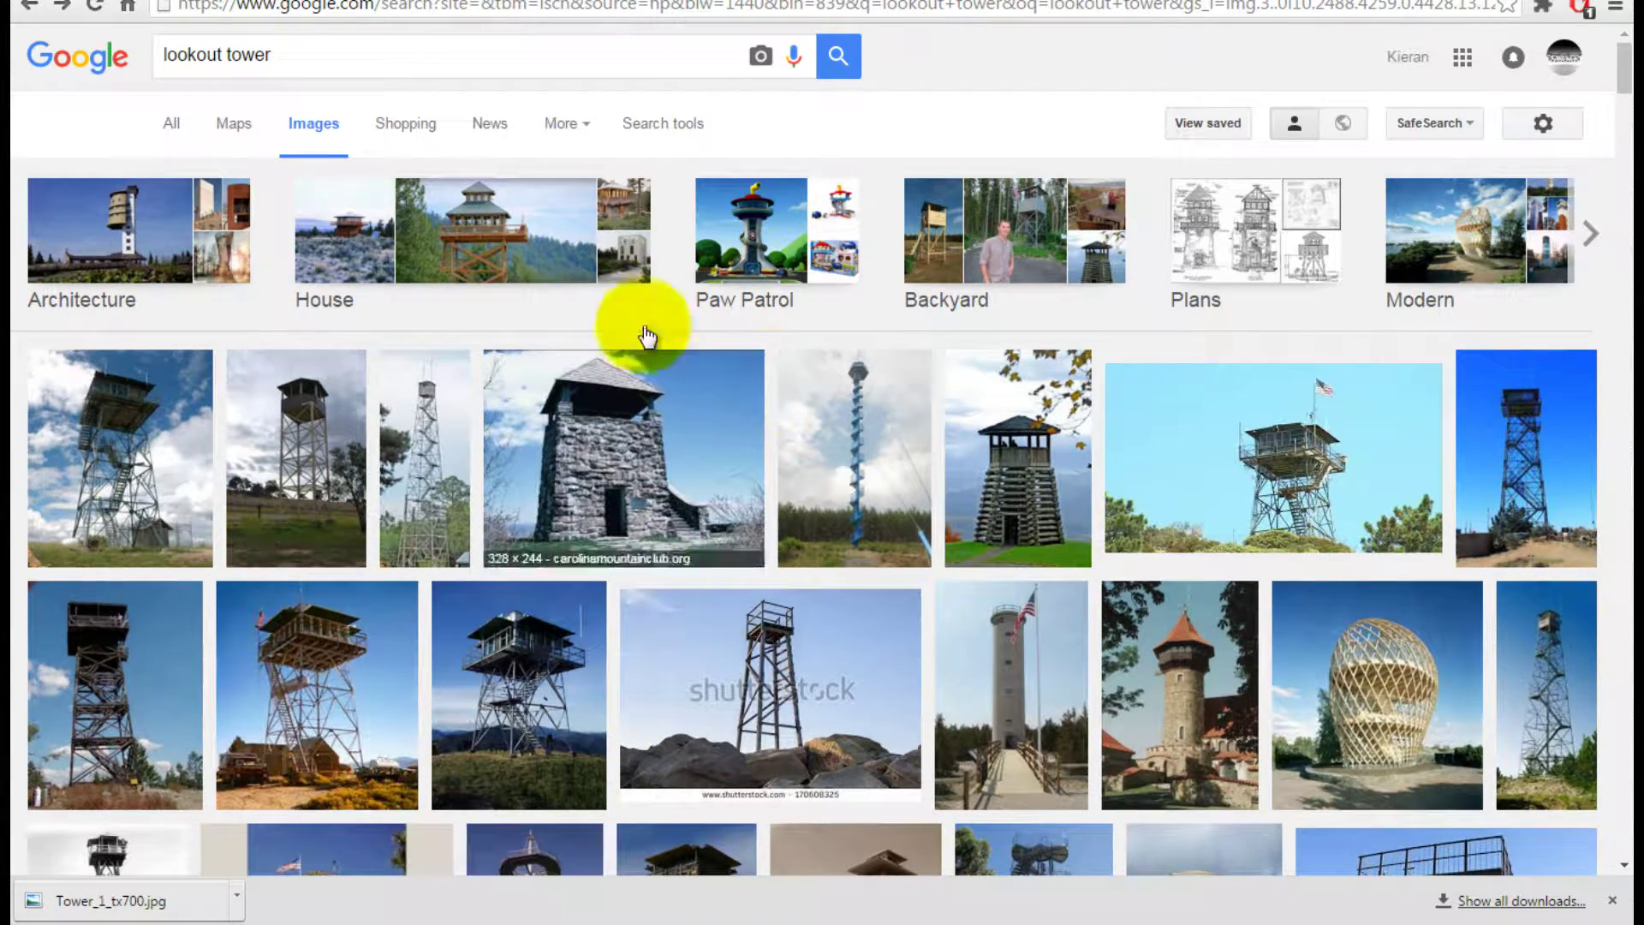
- Run an advanced image search for "lookout tower" restricted to images larger than 10 MP
click(1543, 126)
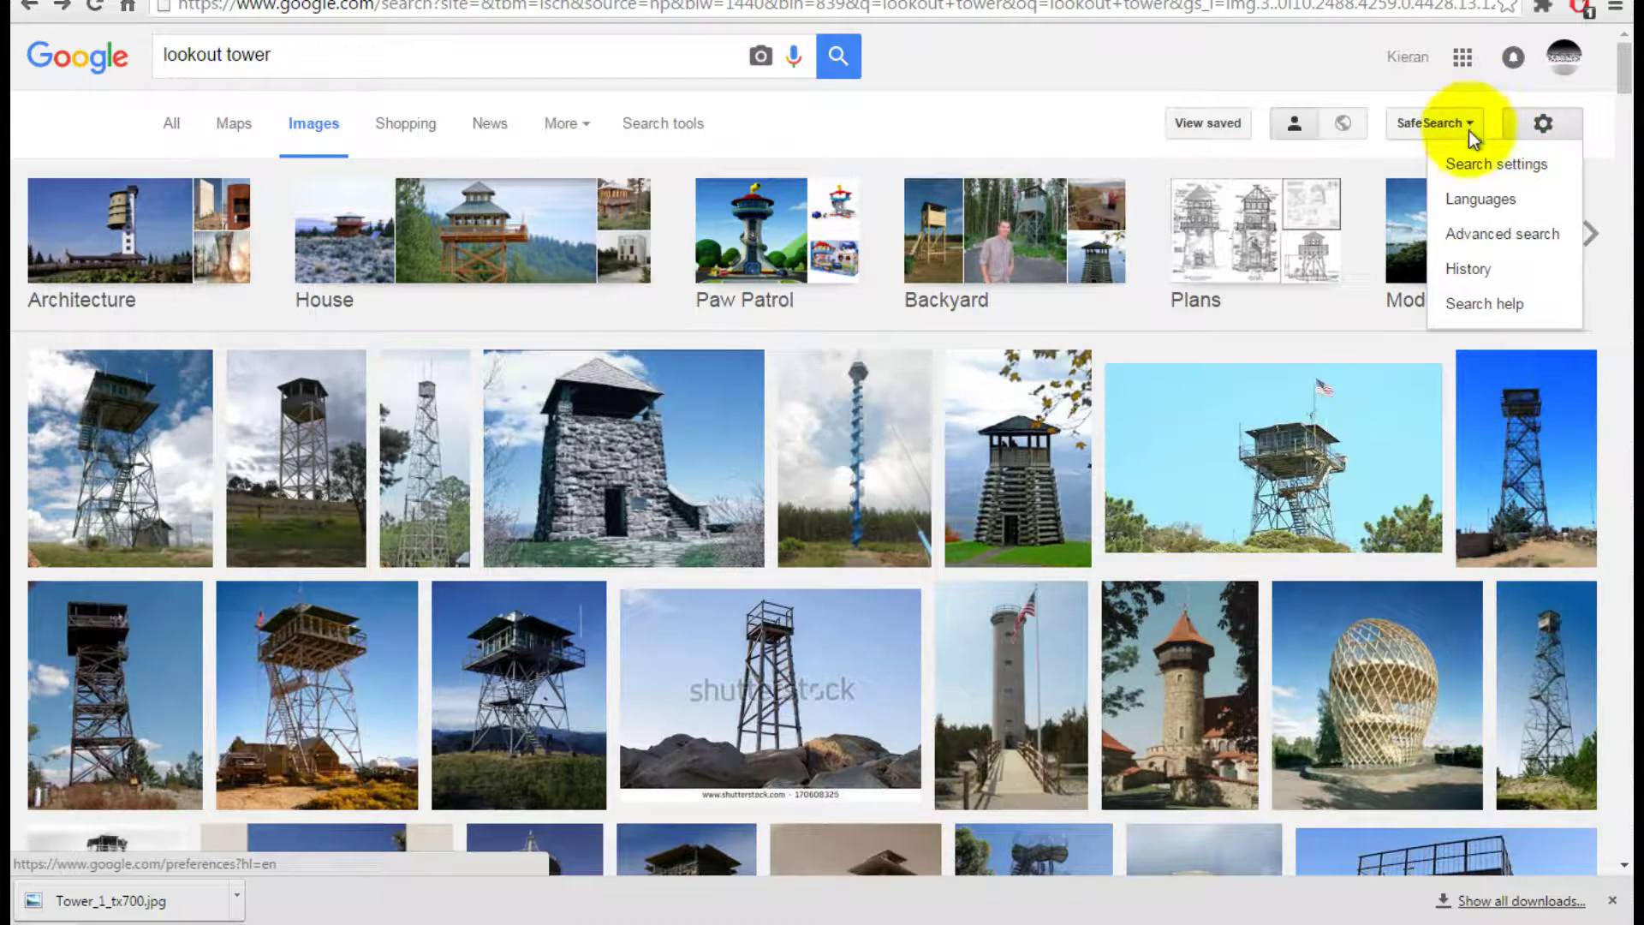
click(1491, 236)
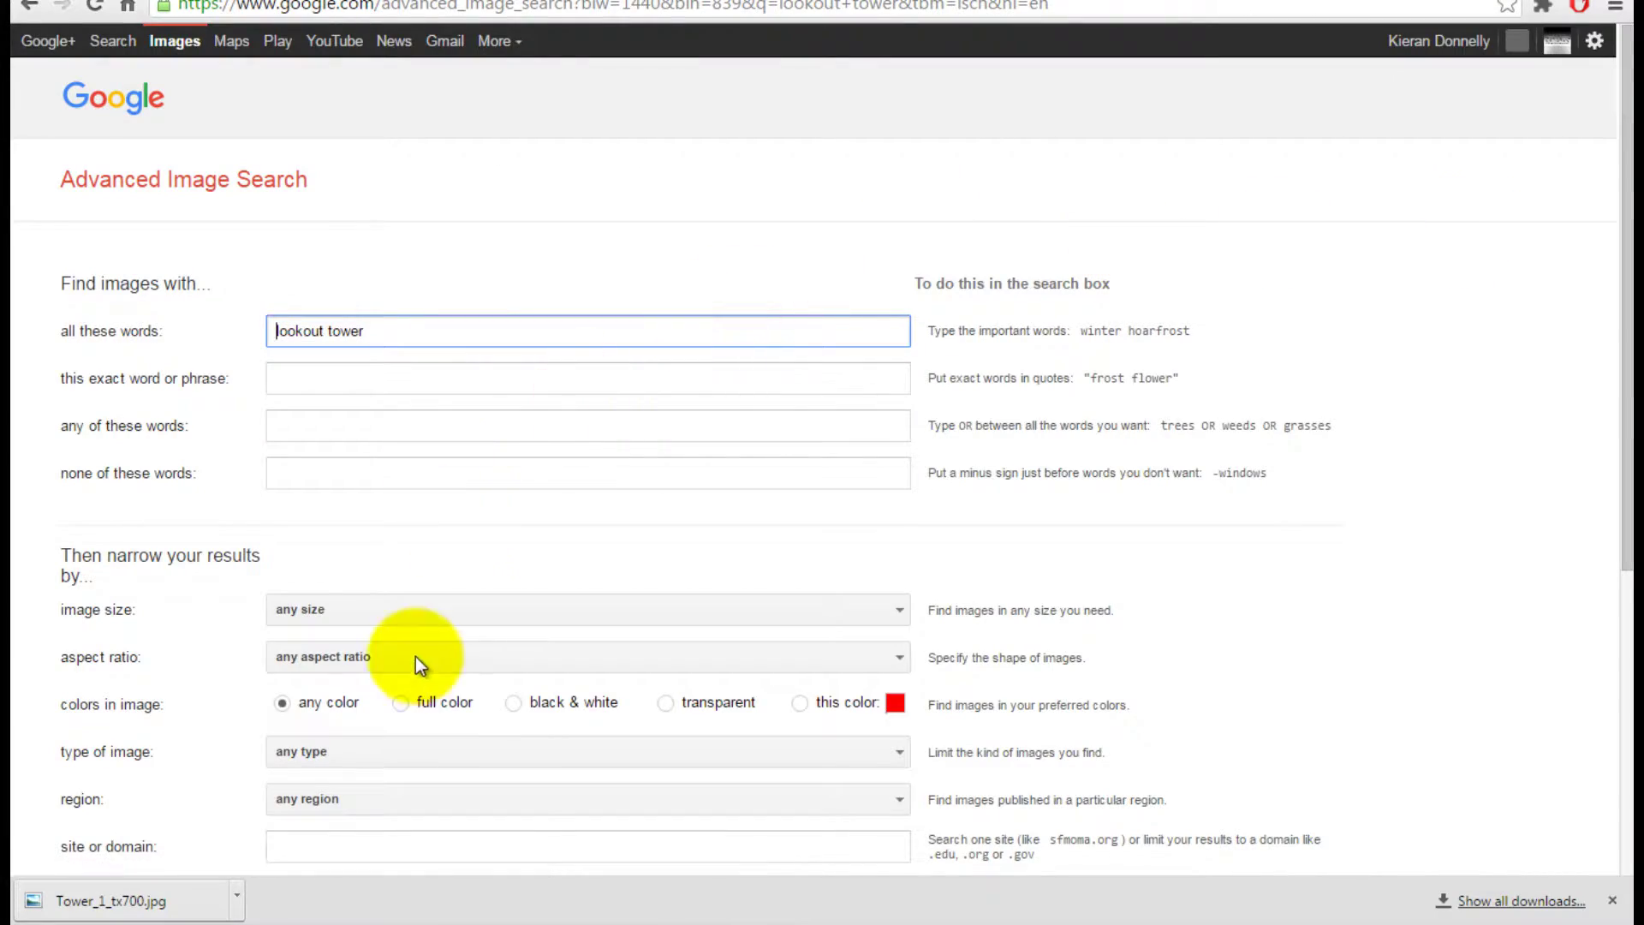
click(316, 616)
scroll(454, 713, down, 1)
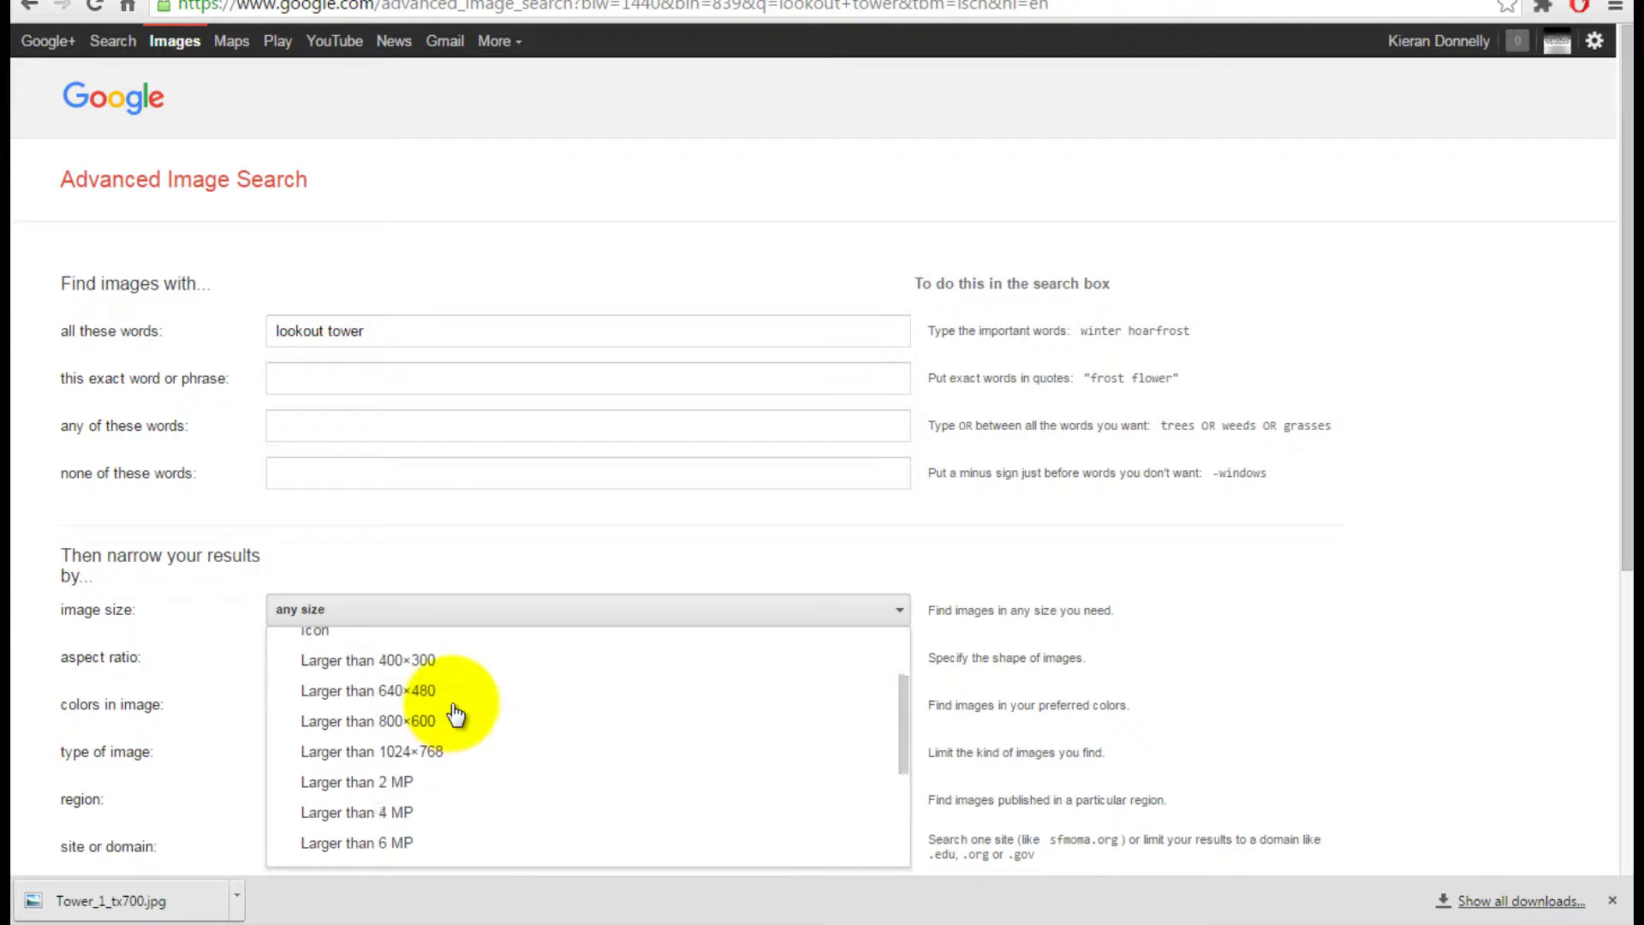
scroll(454, 715, down, 2)
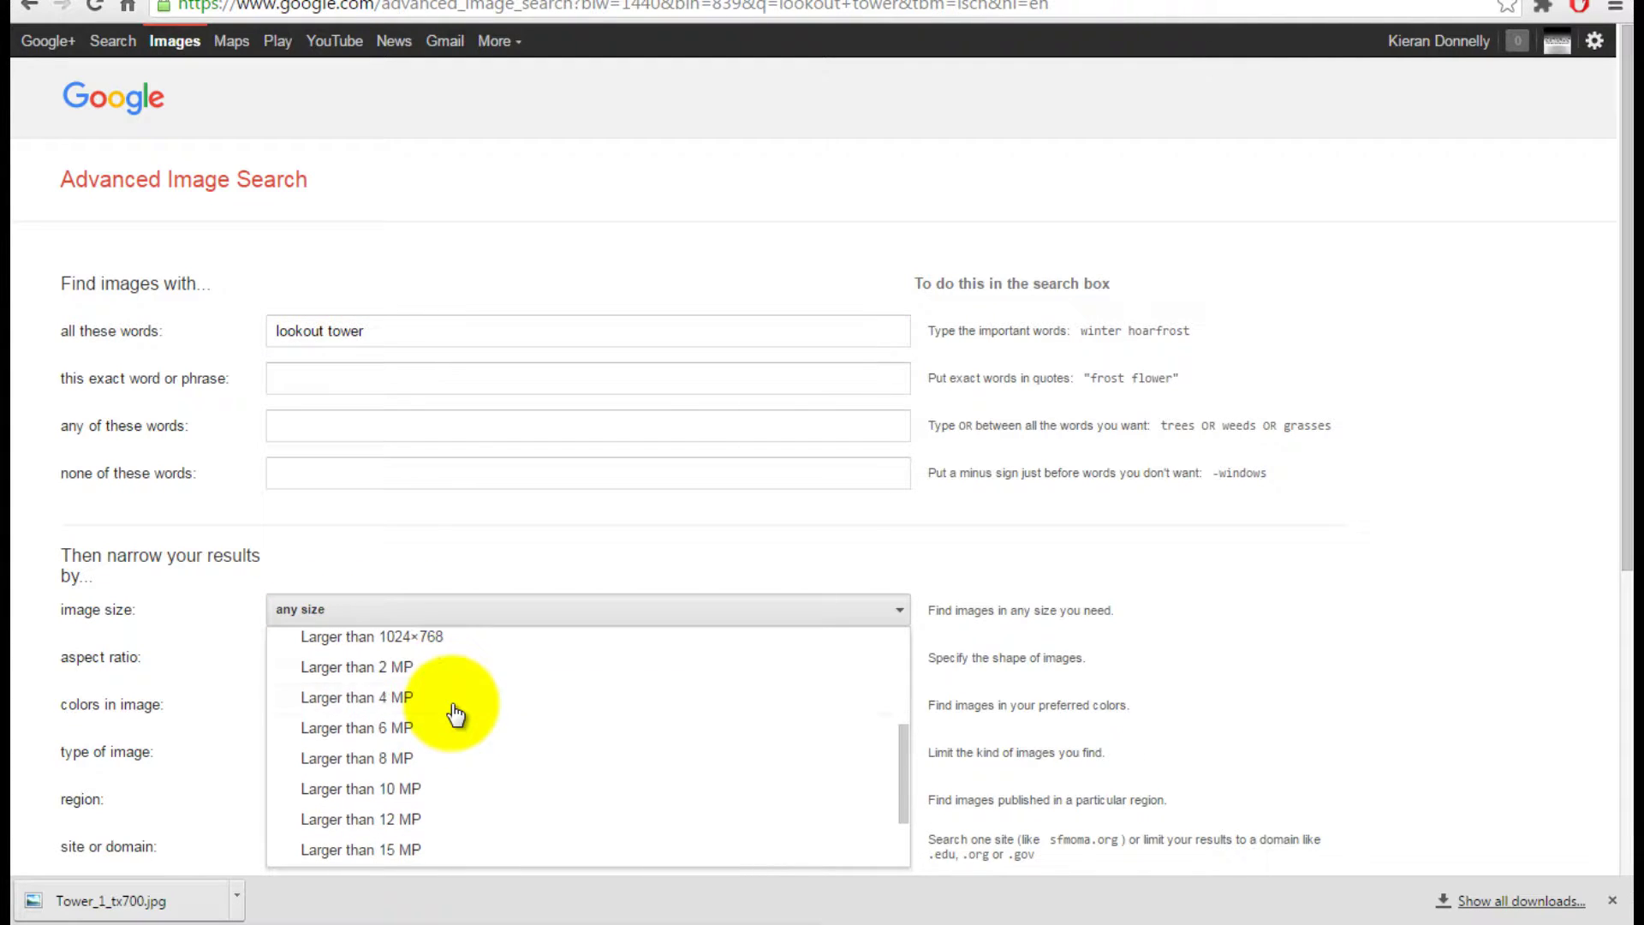
click(440, 787)
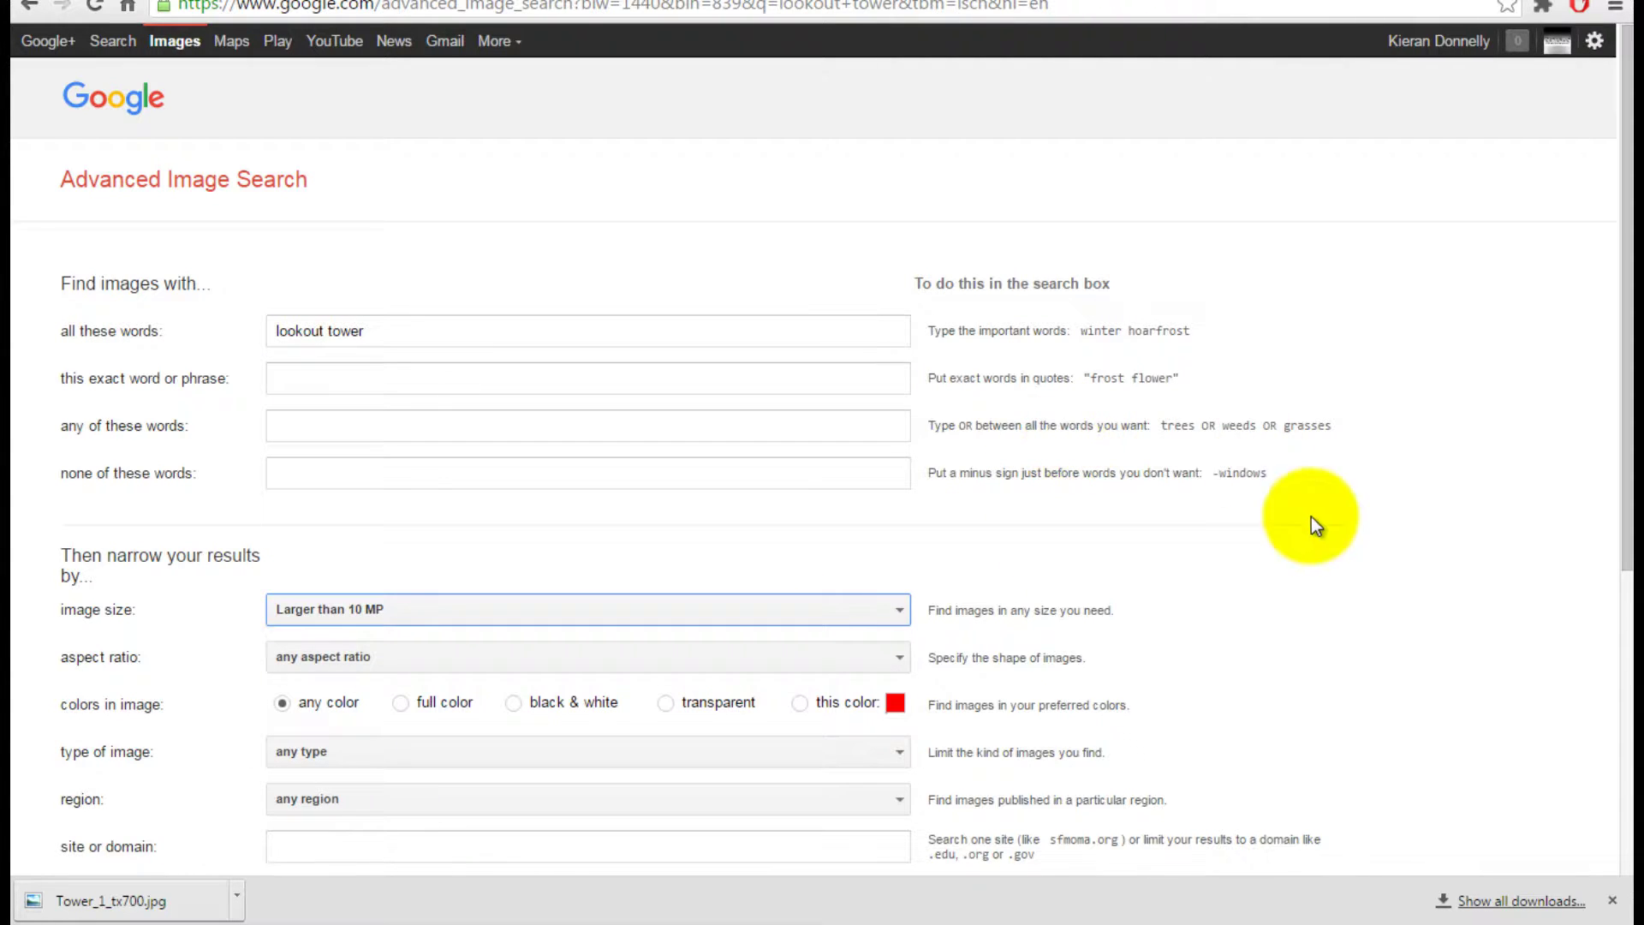
scroll(1427, 480, down, 5)
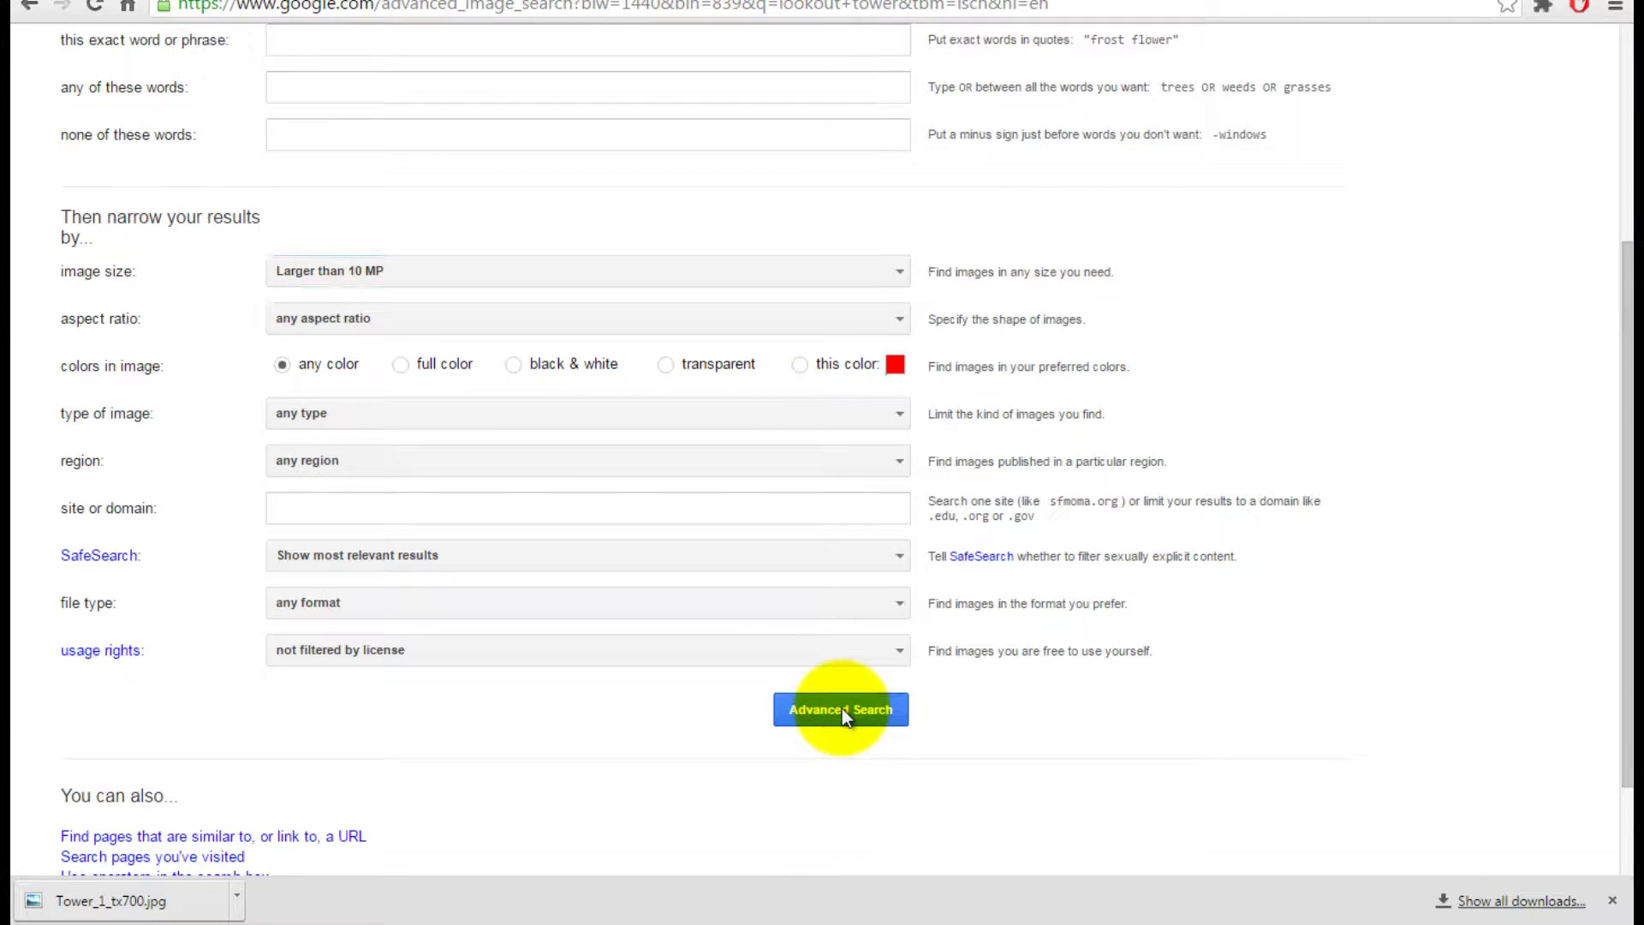
click(841, 711)
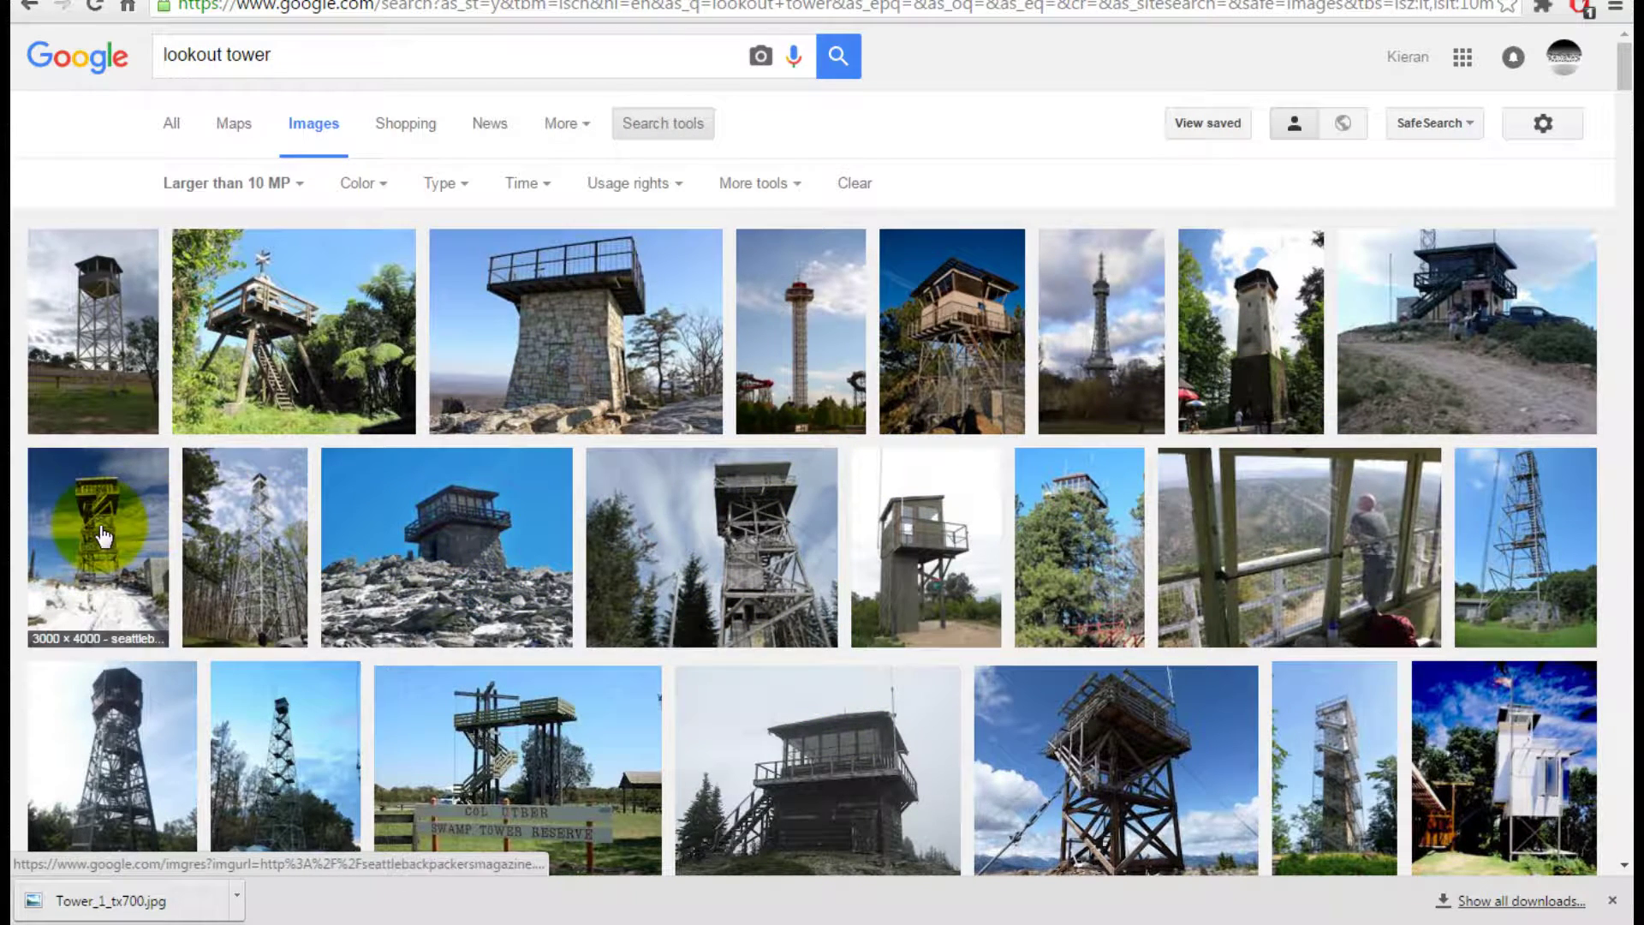
- Preview the Cowra POW Camp Lookout Tower photo, close it and browse further tower images
click(82, 343)
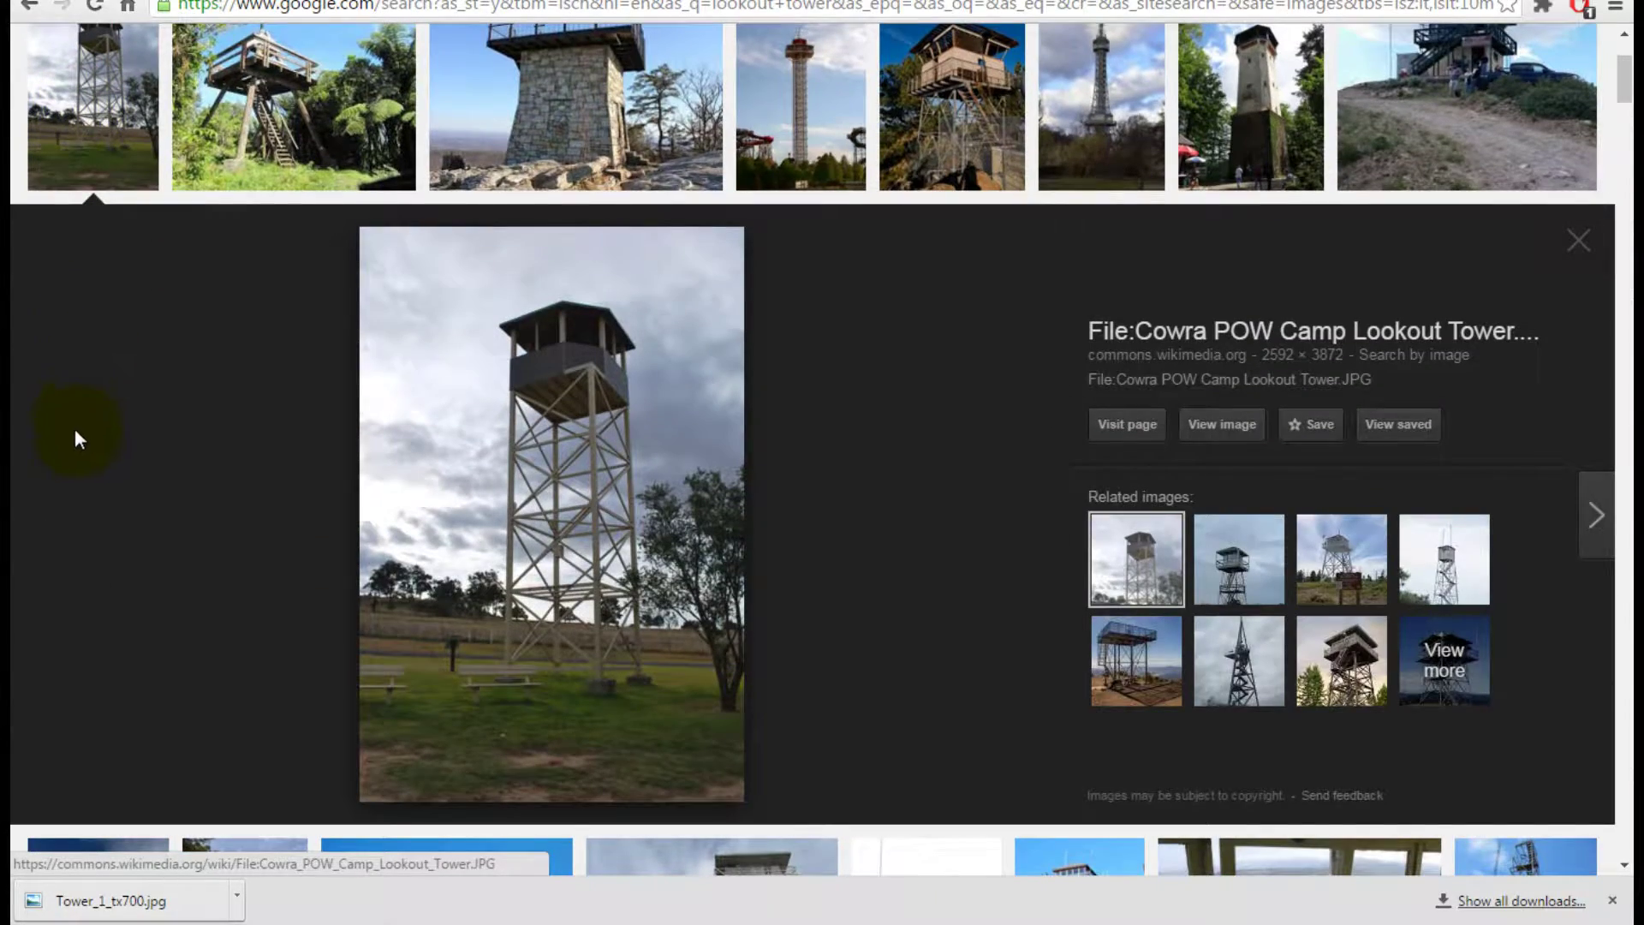
click(110, 89)
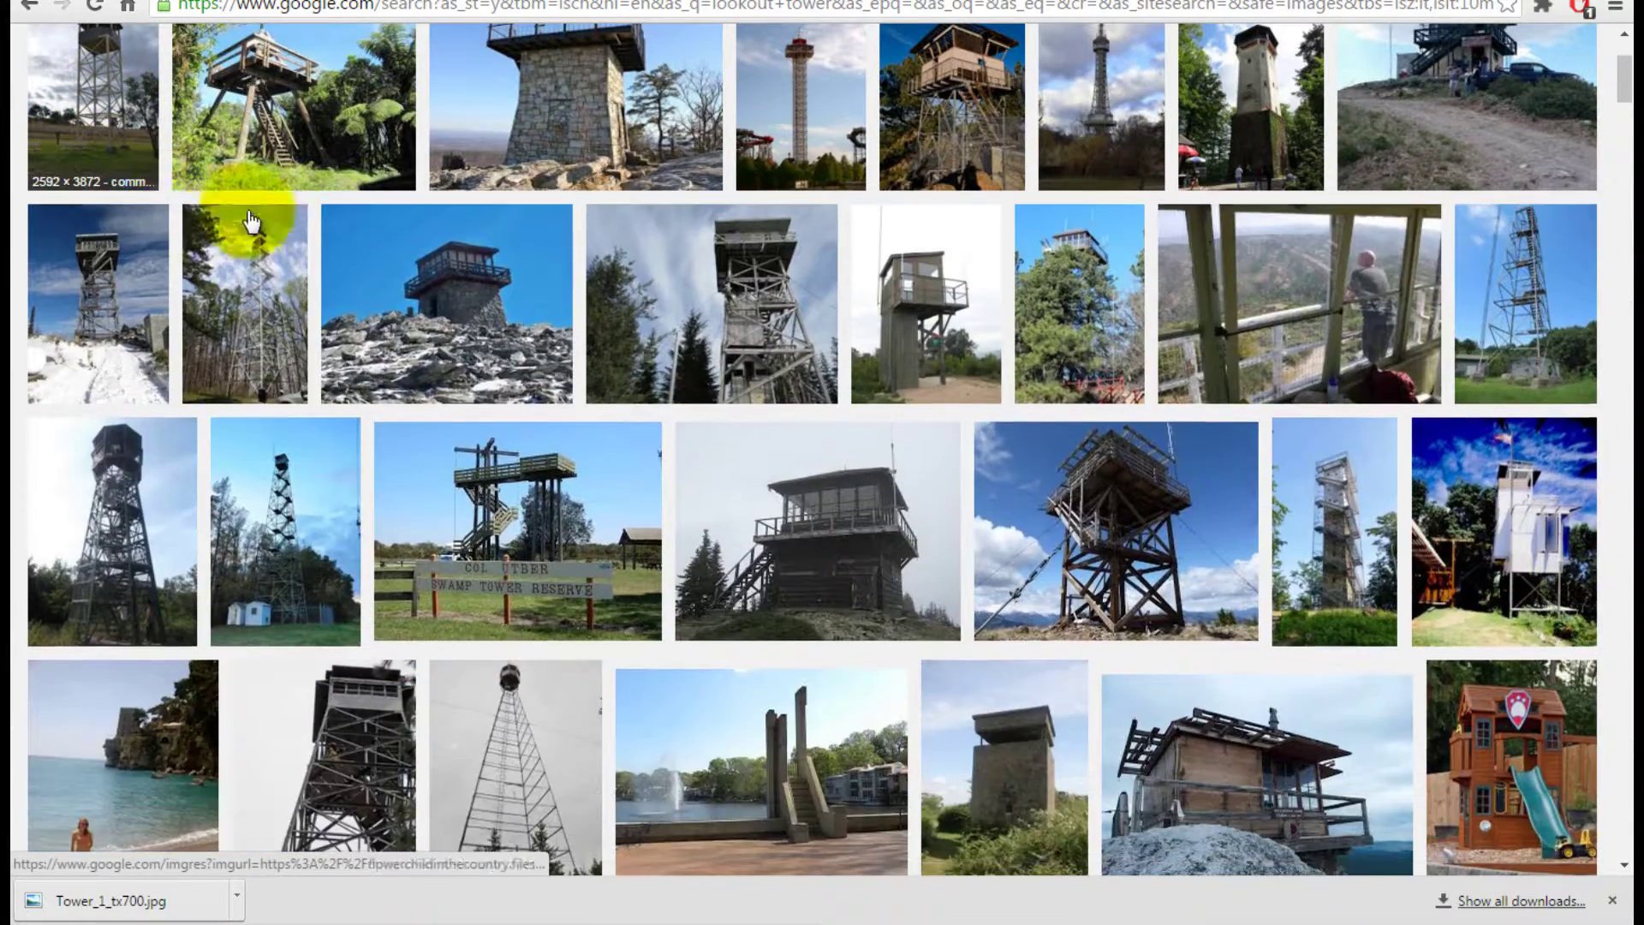
click(311, 85)
scroll(311, 129, down, 10)
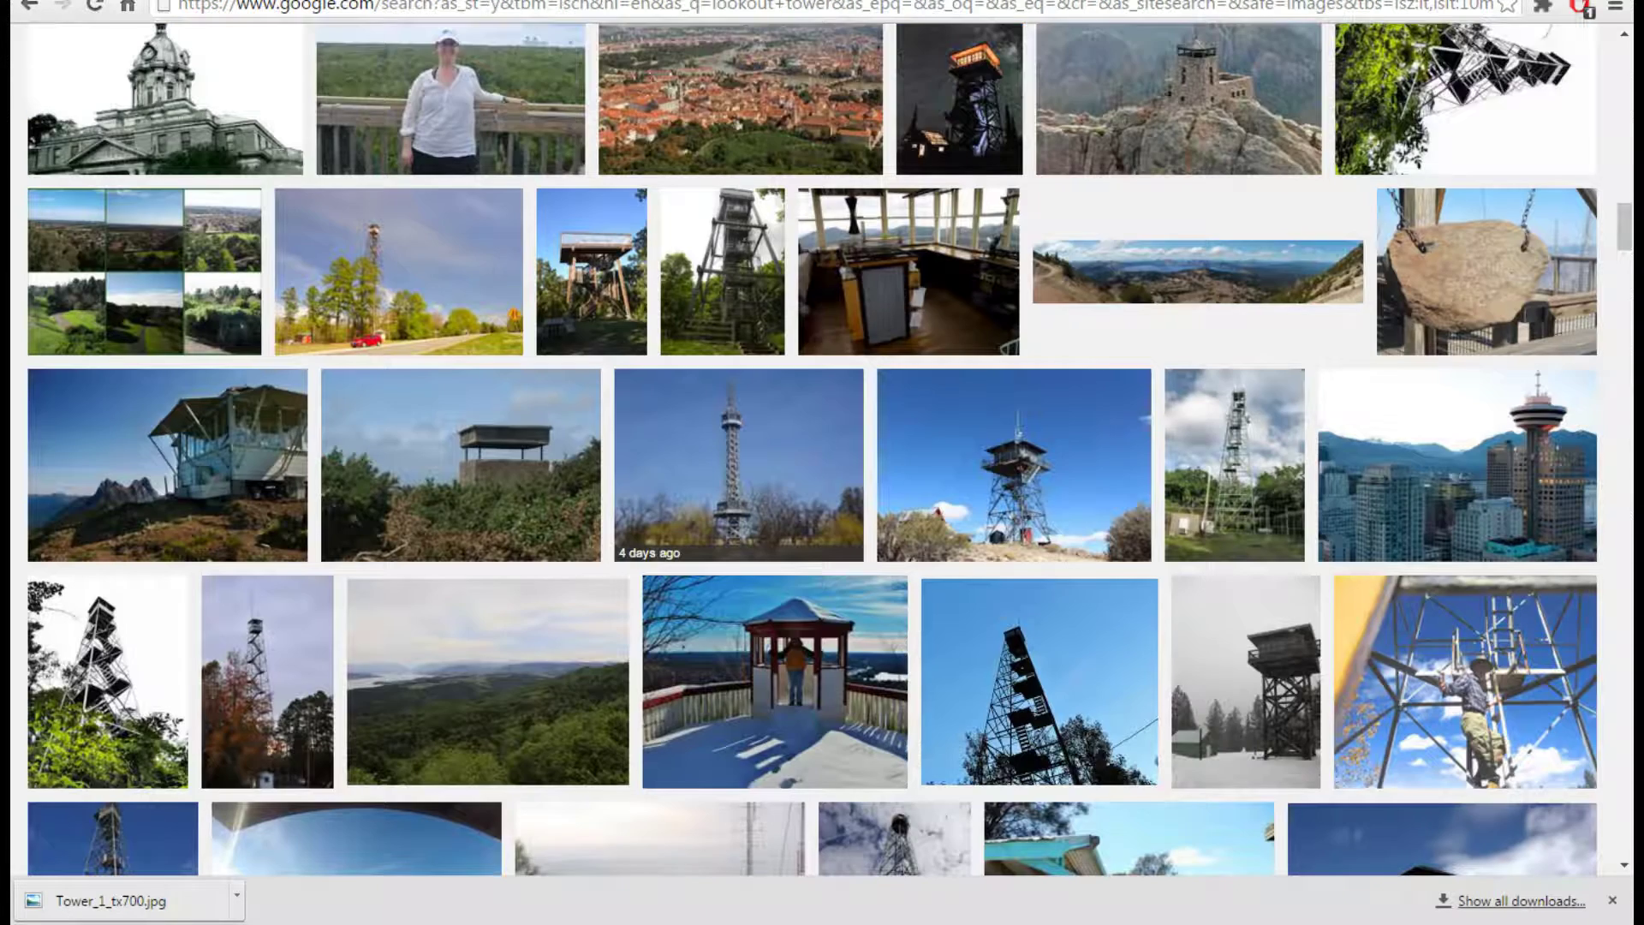
- Open the full-size fs.usda.gov photo of the wooden lookout tower and copy the image
click(952, 818)
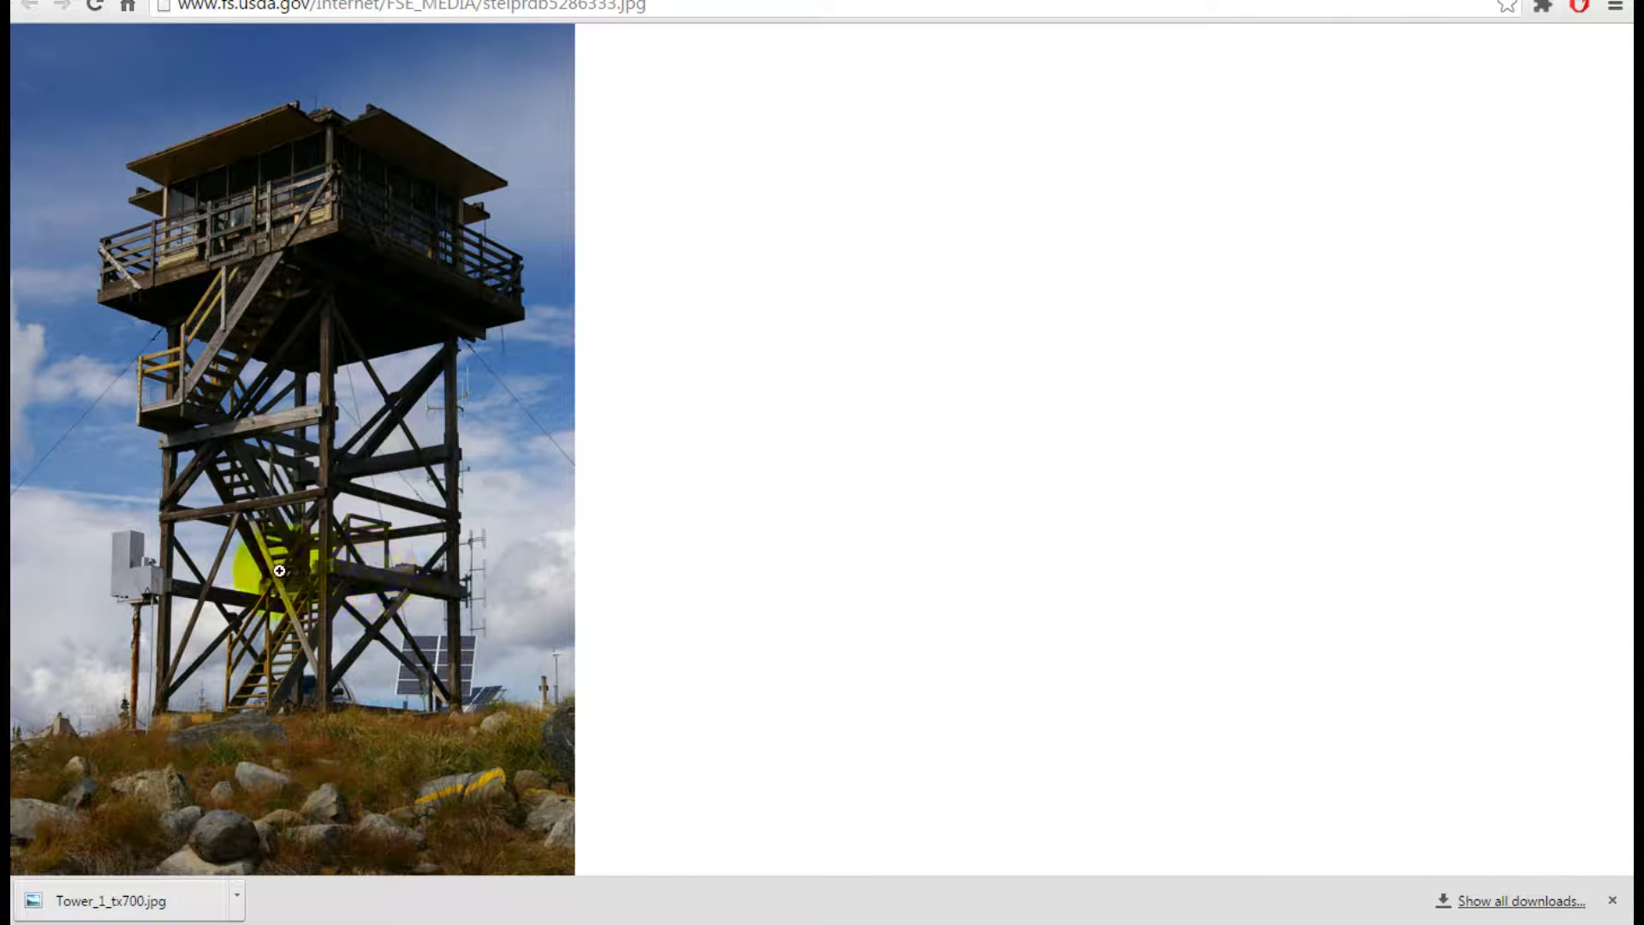
right_click(310, 537)
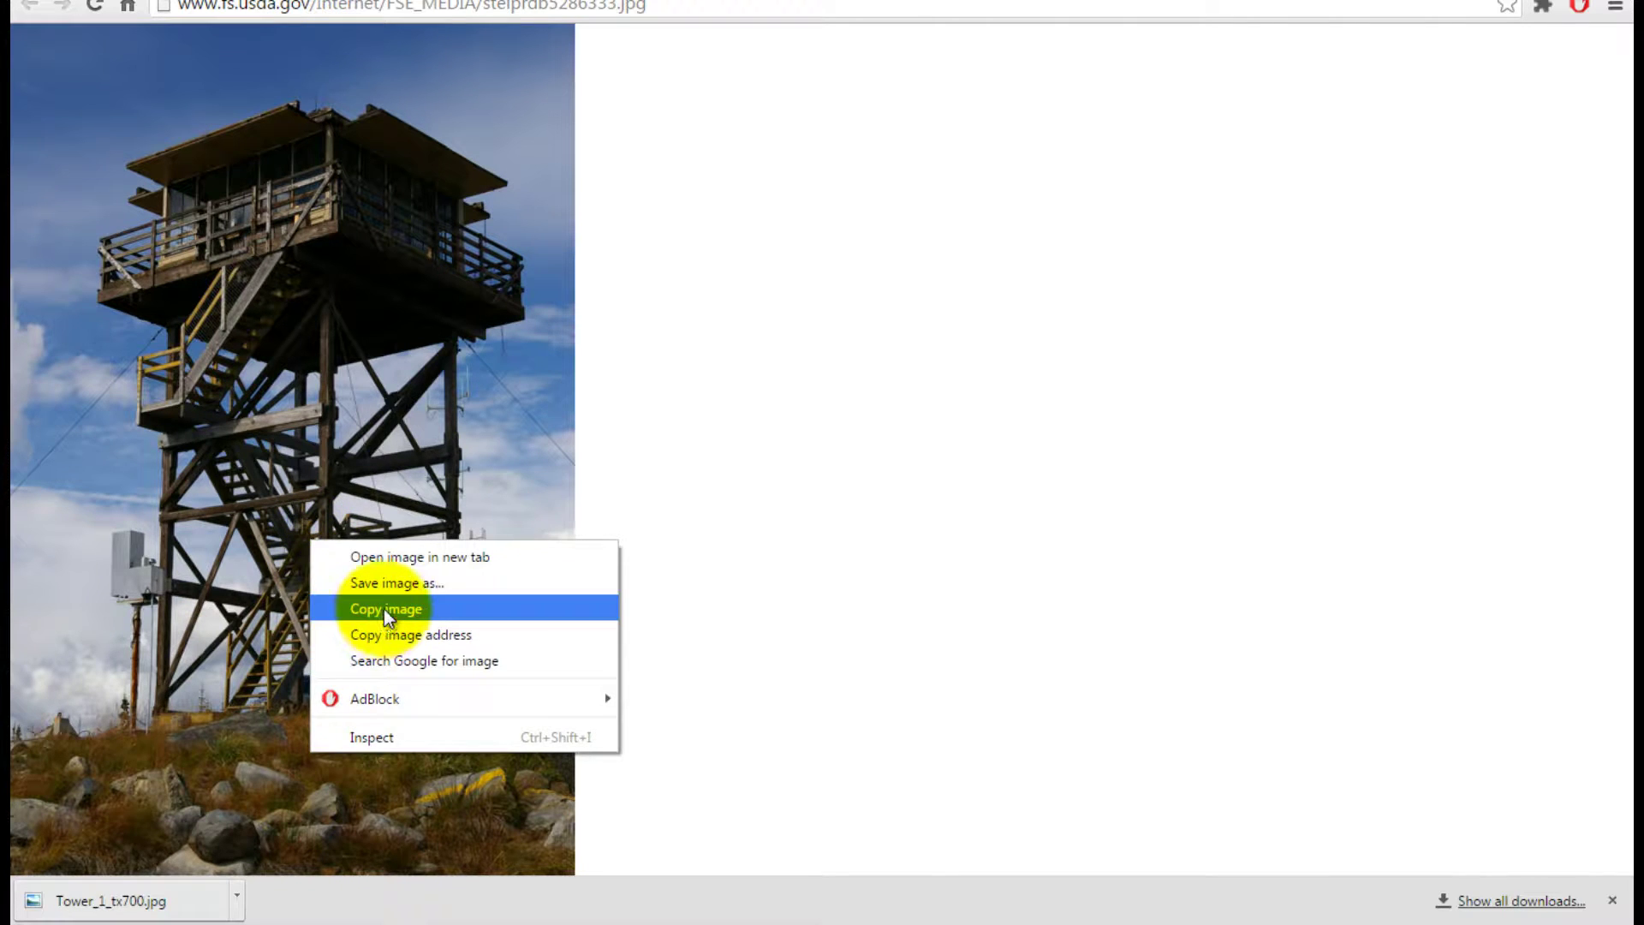
click(383, 609)
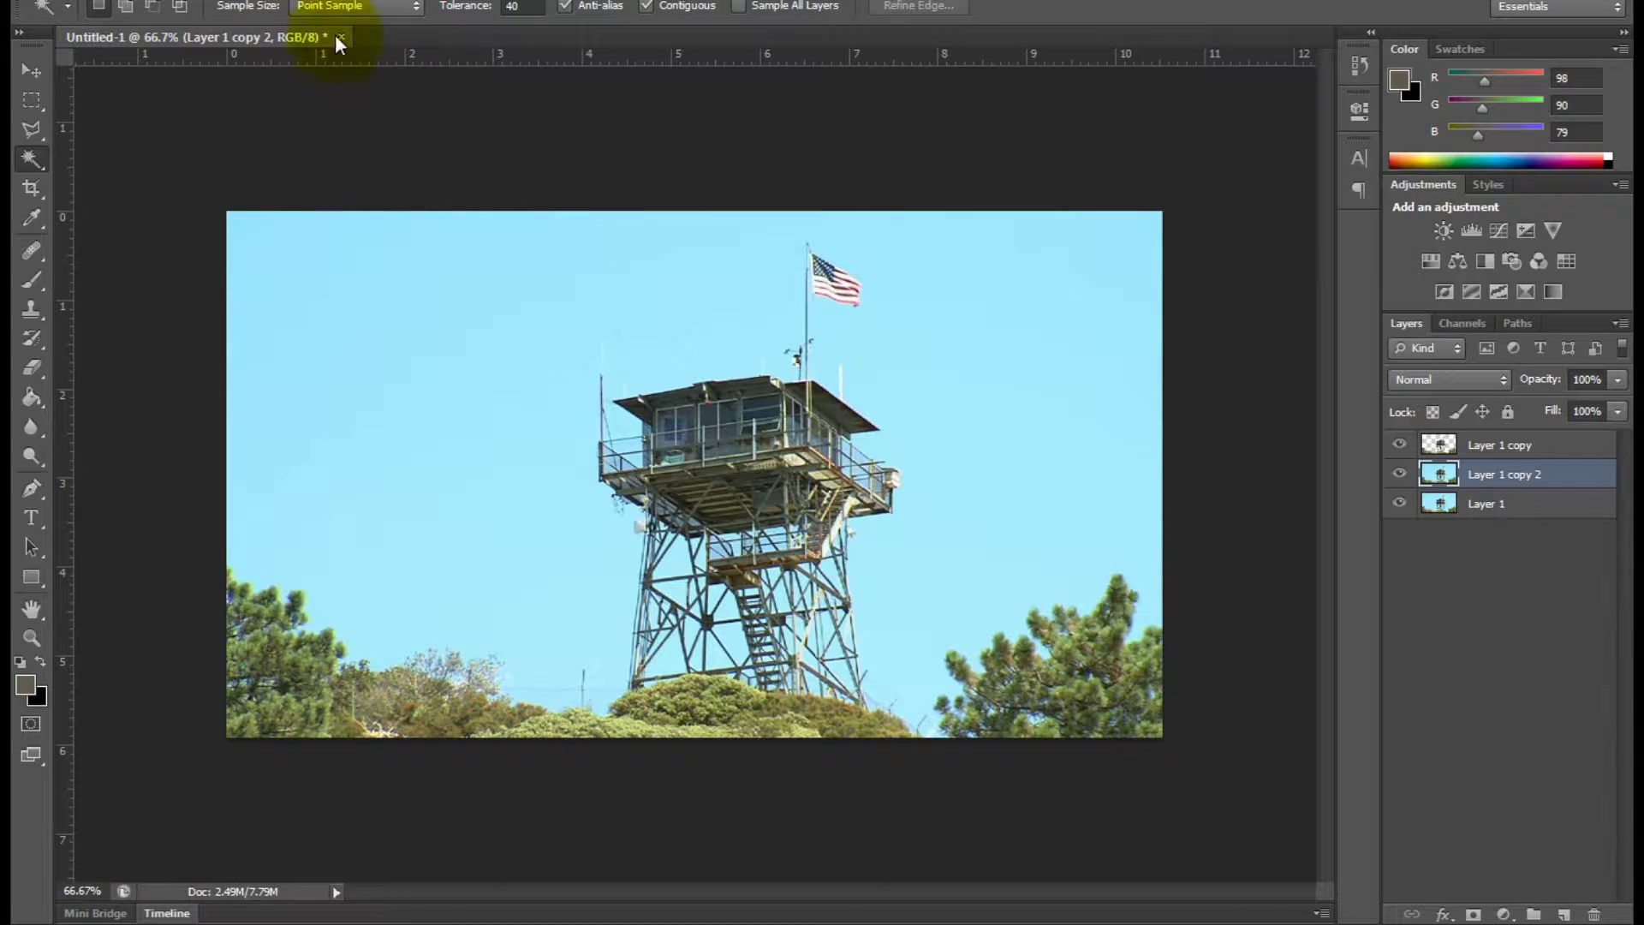
- Switch to Photoshop and close the Untitled-1 document without saving its changes
click(340, 37)
click(798, 334)
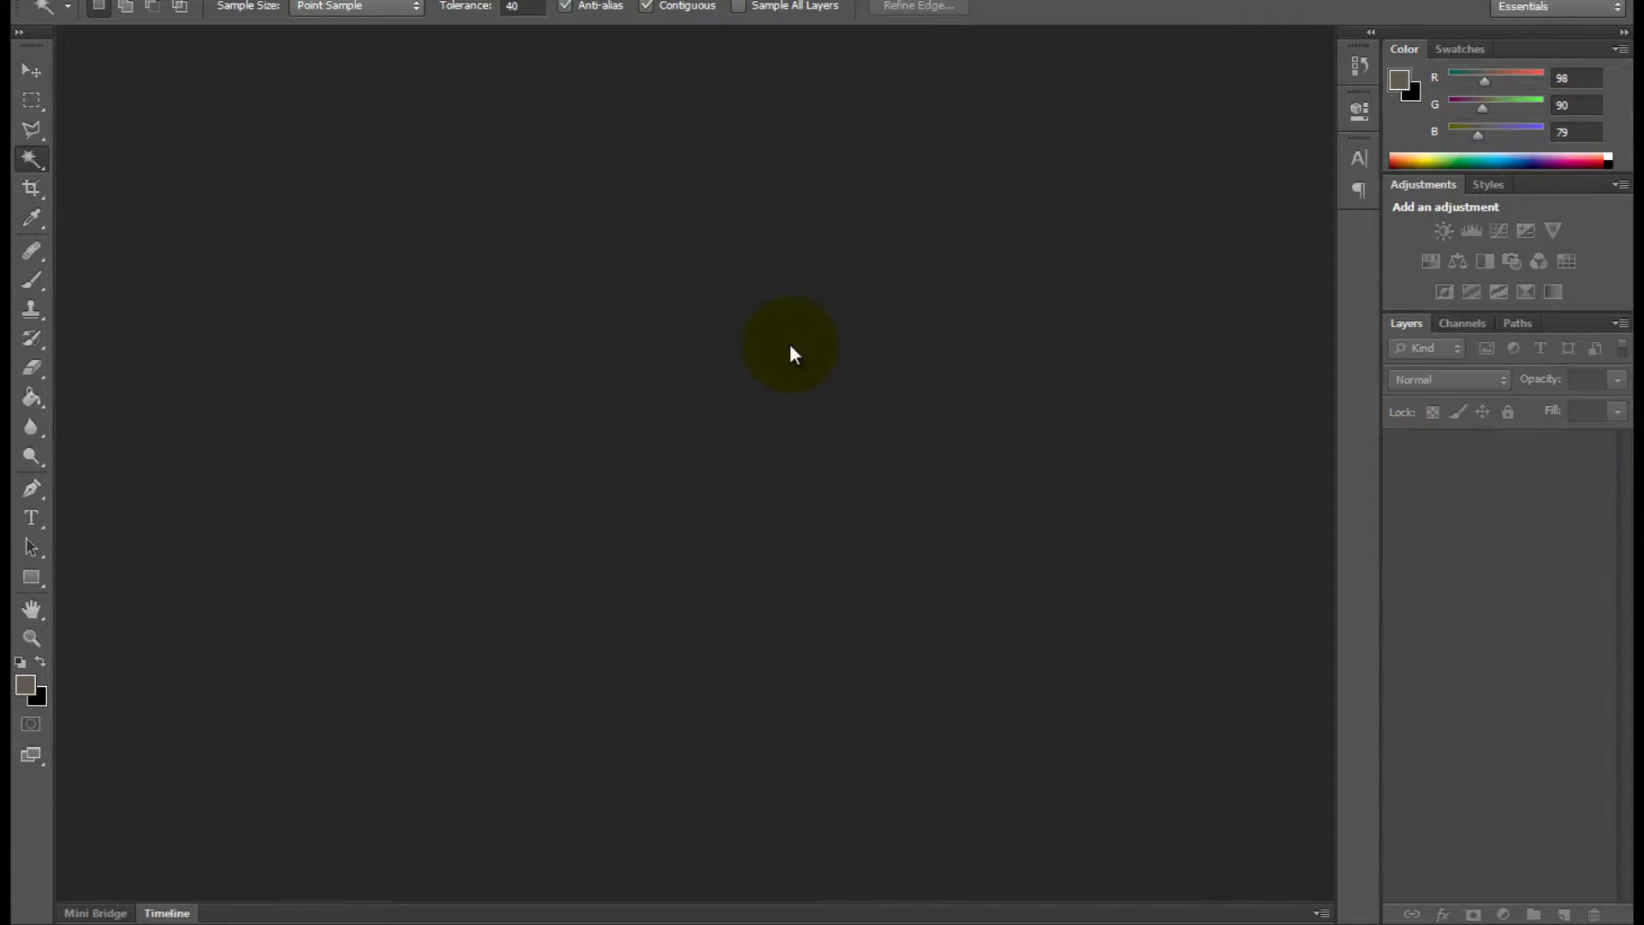
- Create a document with the Clipboard preset, 2000 by 3008 pixels, and paste the copied tower photo into it
key(ctrl+n)
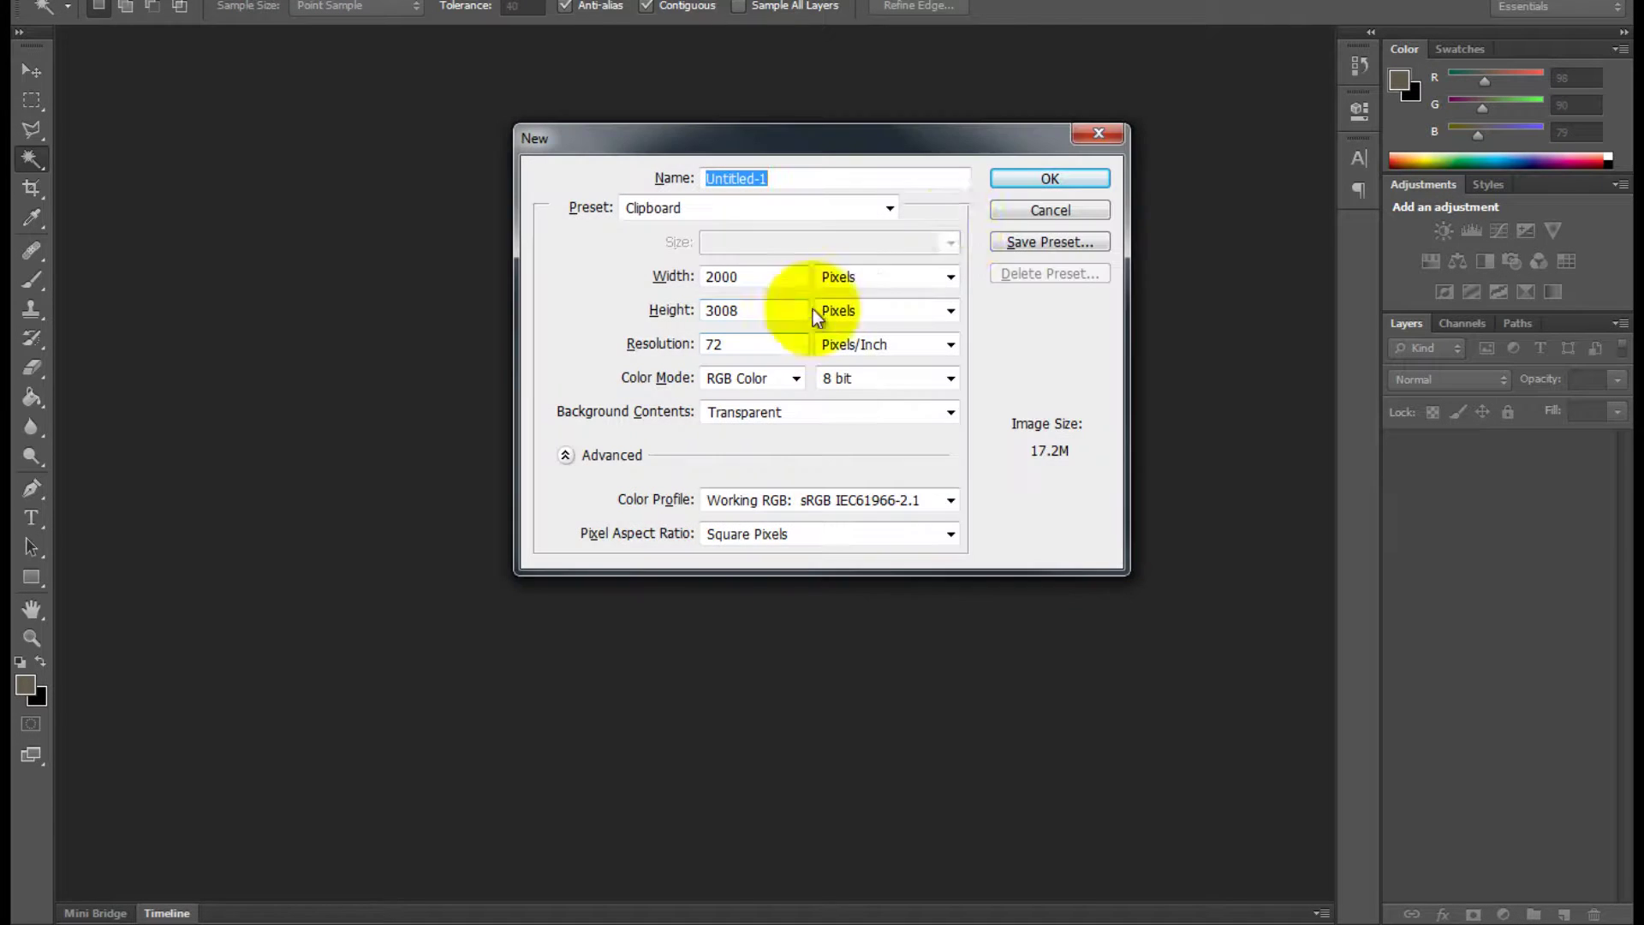
click(1050, 180)
key(ctrl+v)
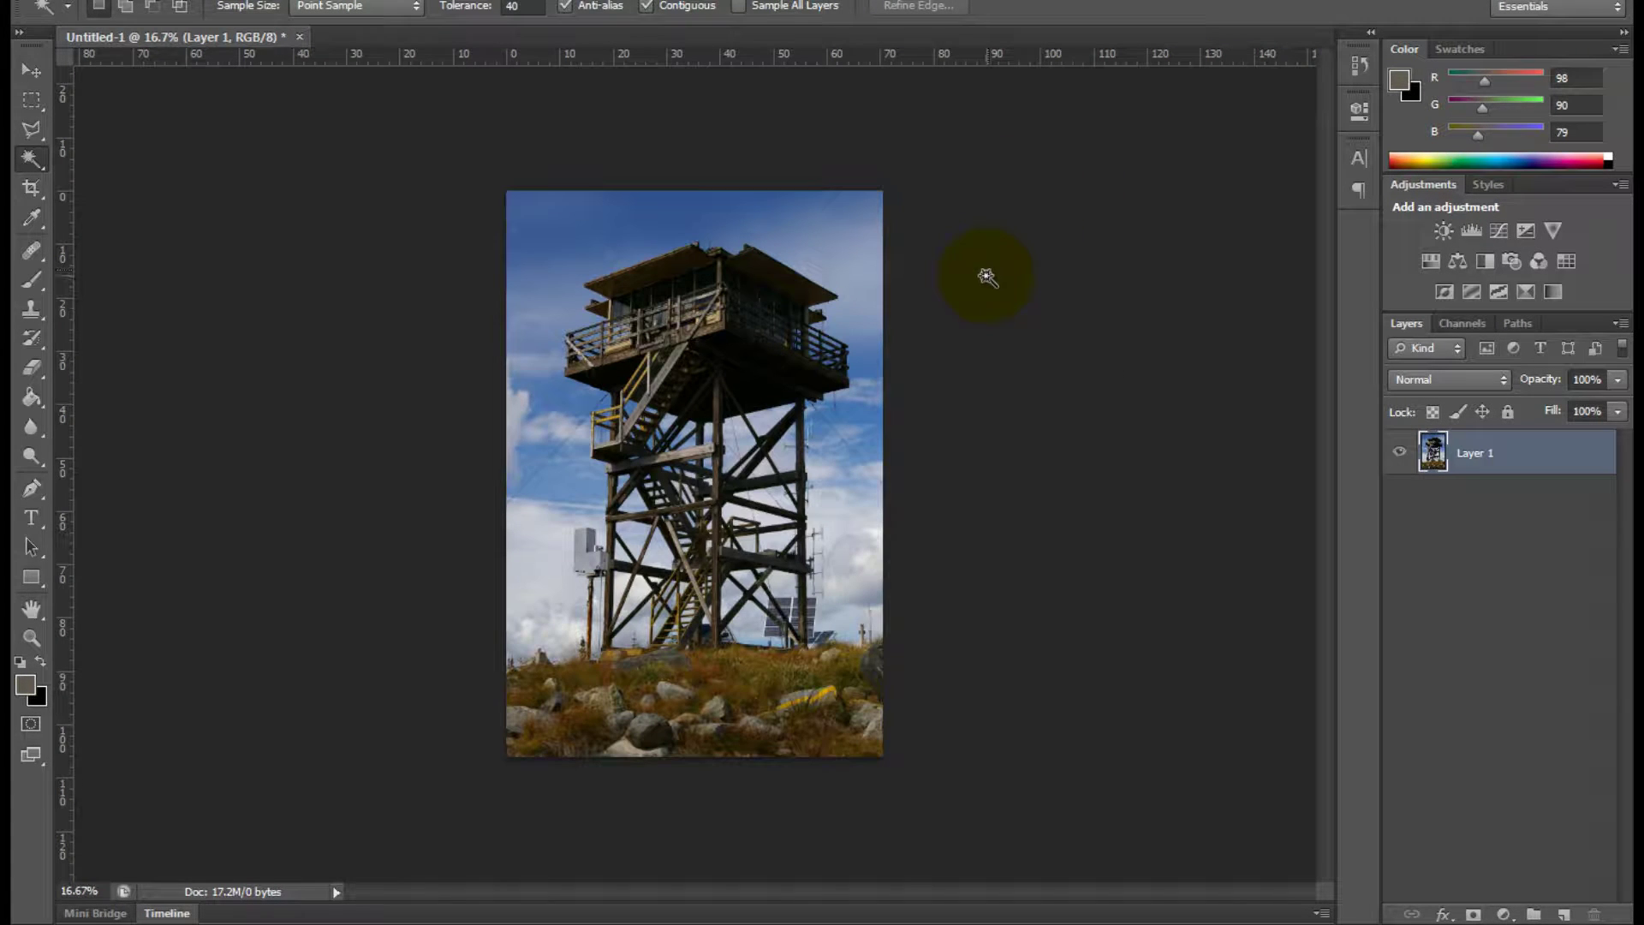
- Examine the pasted tower's support beams, cabin and balcony railings up close against the sky
click(763, 438)
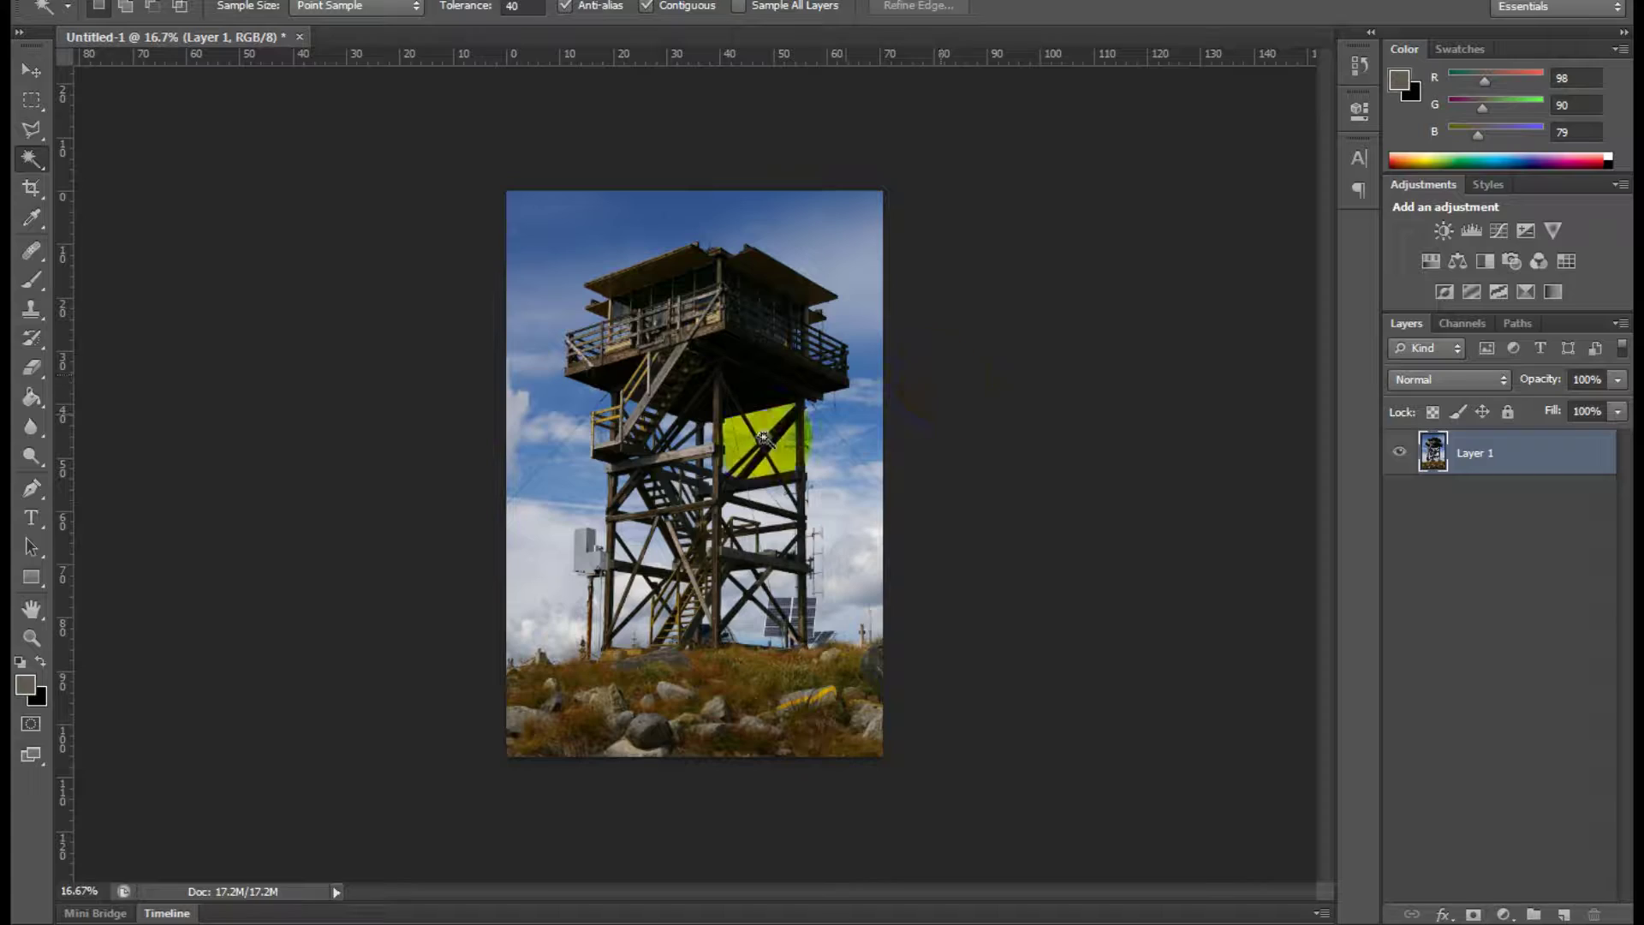
scroll(763, 438, up, 3)
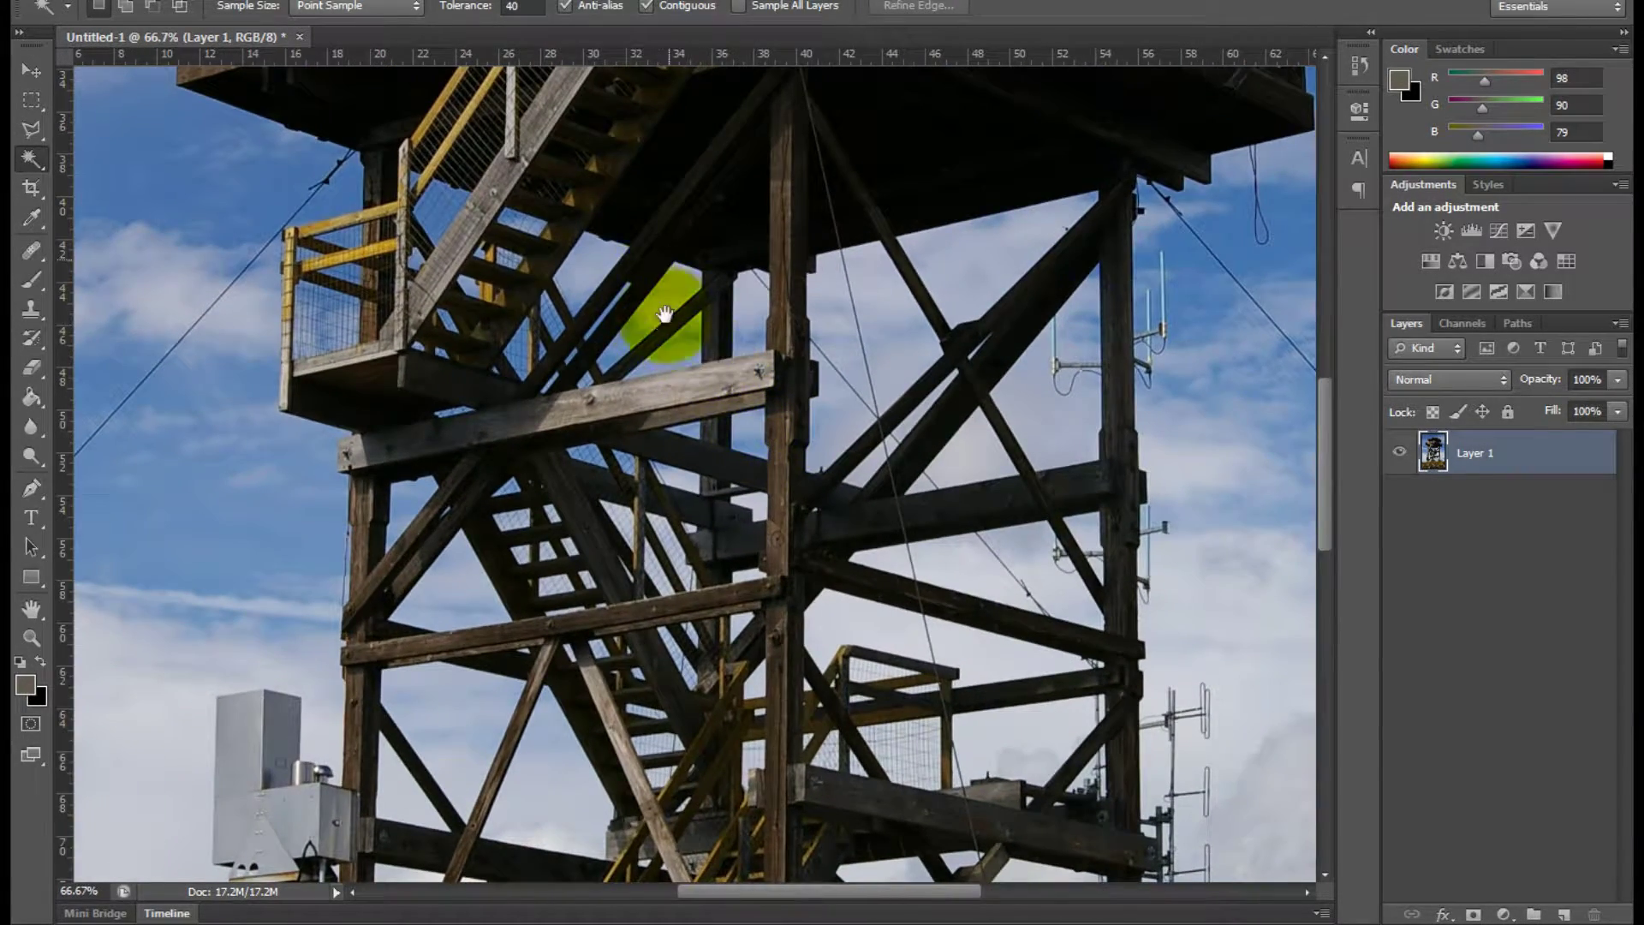
key(space)
drag(665, 320, 644, 471)
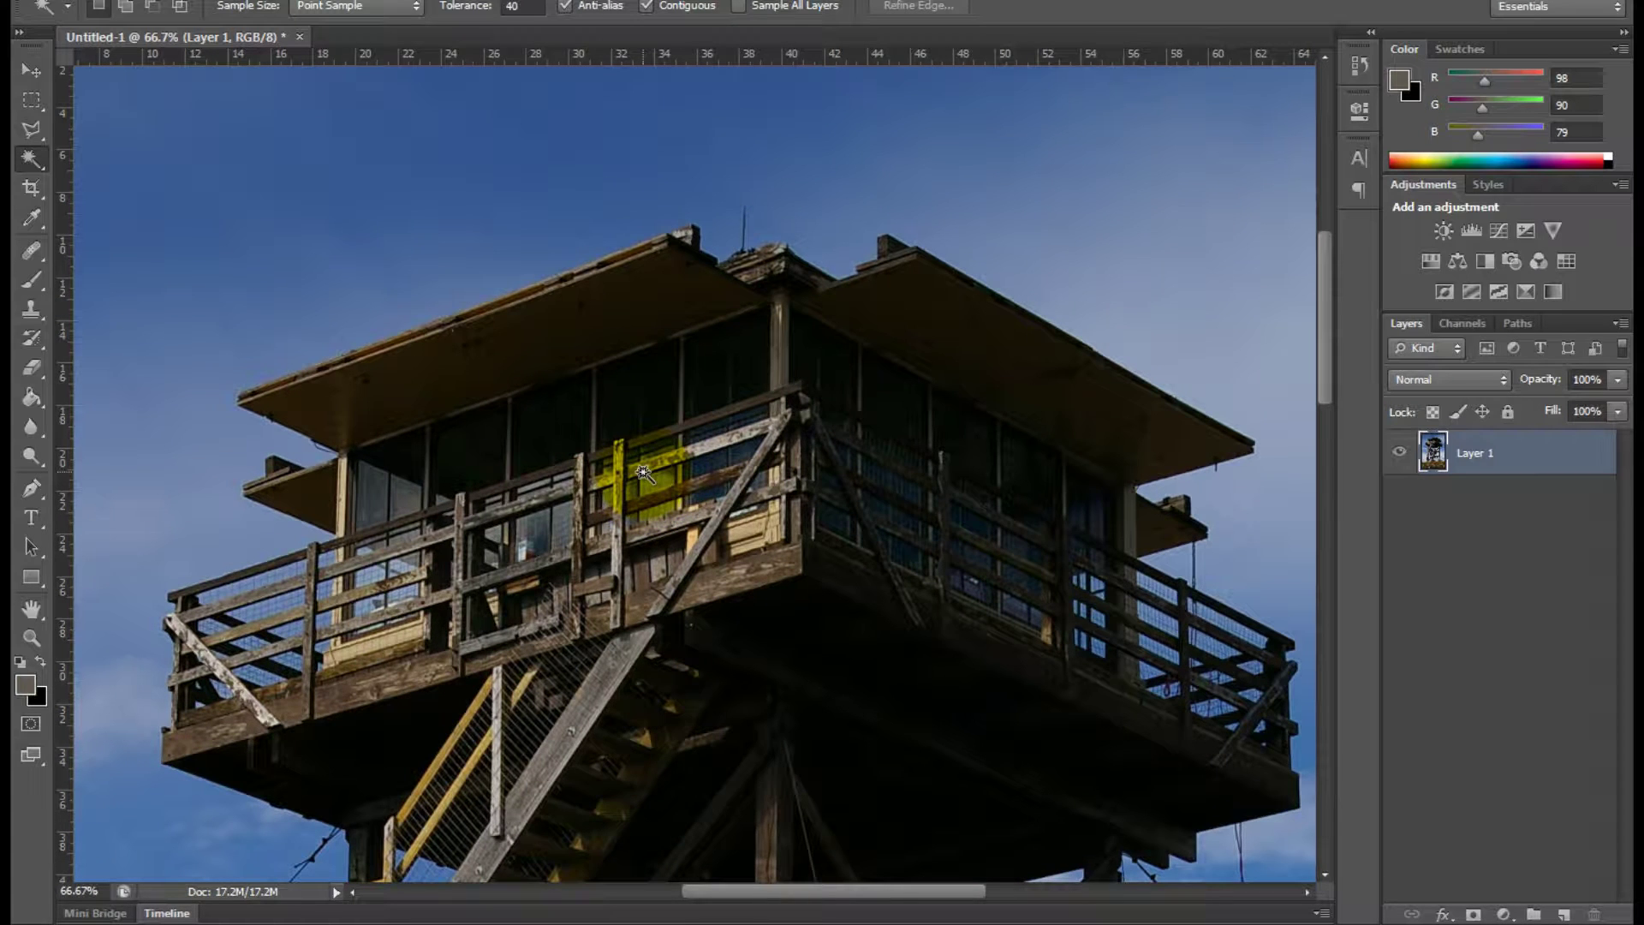
click(495, 197)
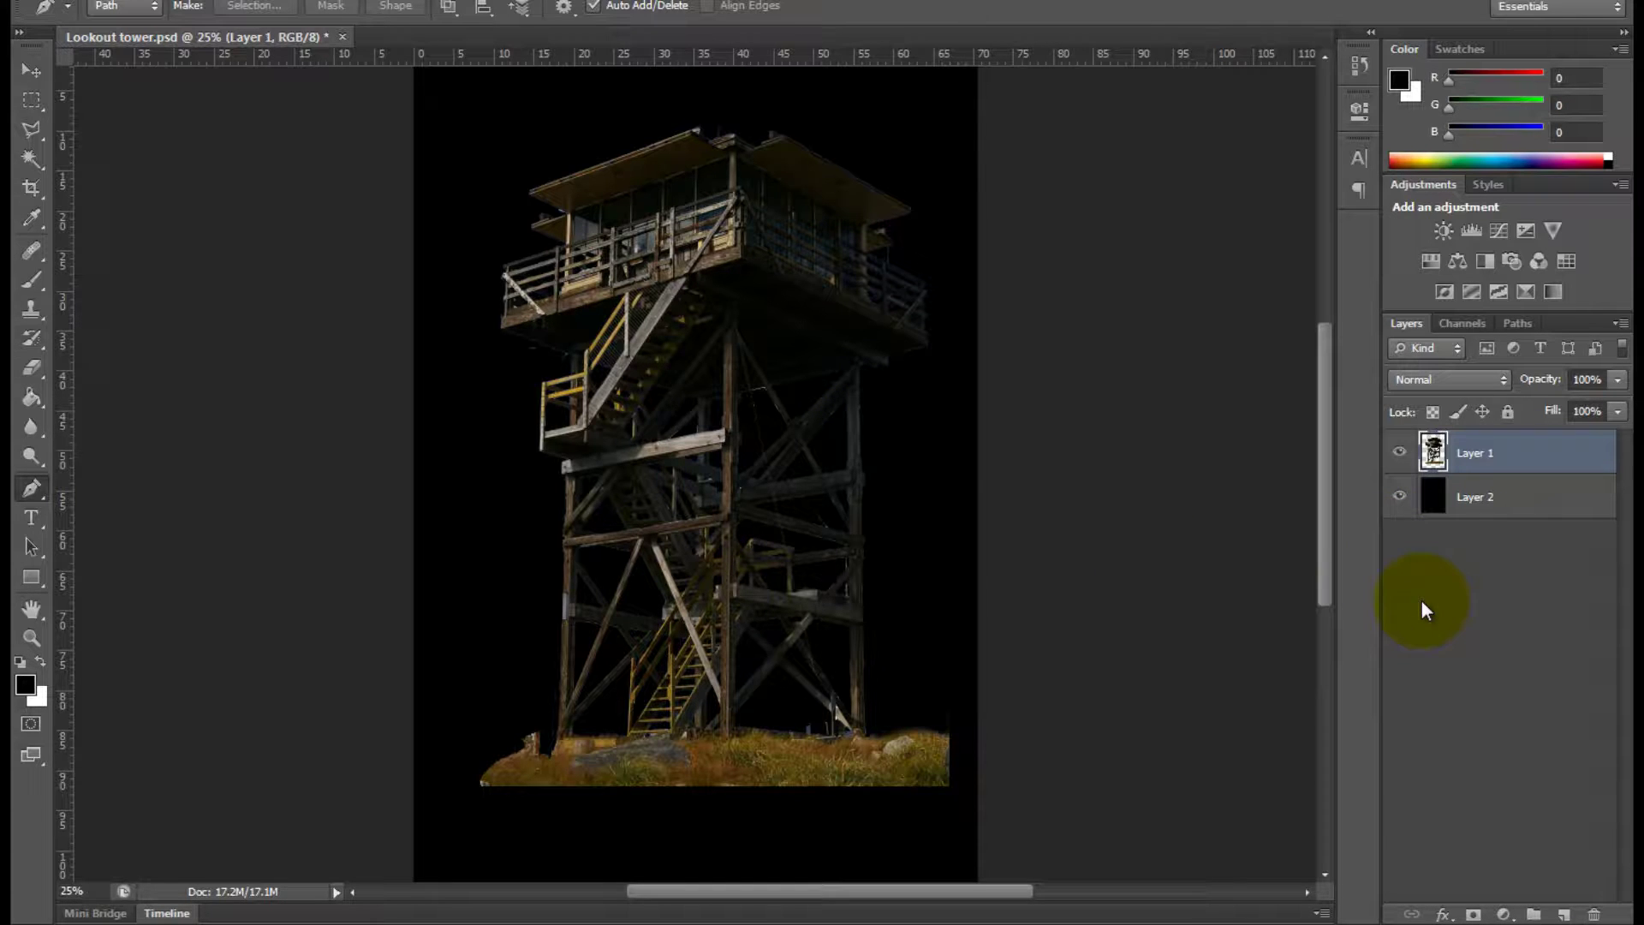
- Examine the cut edges of the beams and stairs in Lookout tower.psd at high magnification
key(ctrl+plus)
key(ctrl+plus)
key(ctrl+plus)
key(ctrl+plus)
key(ctrl+plus)
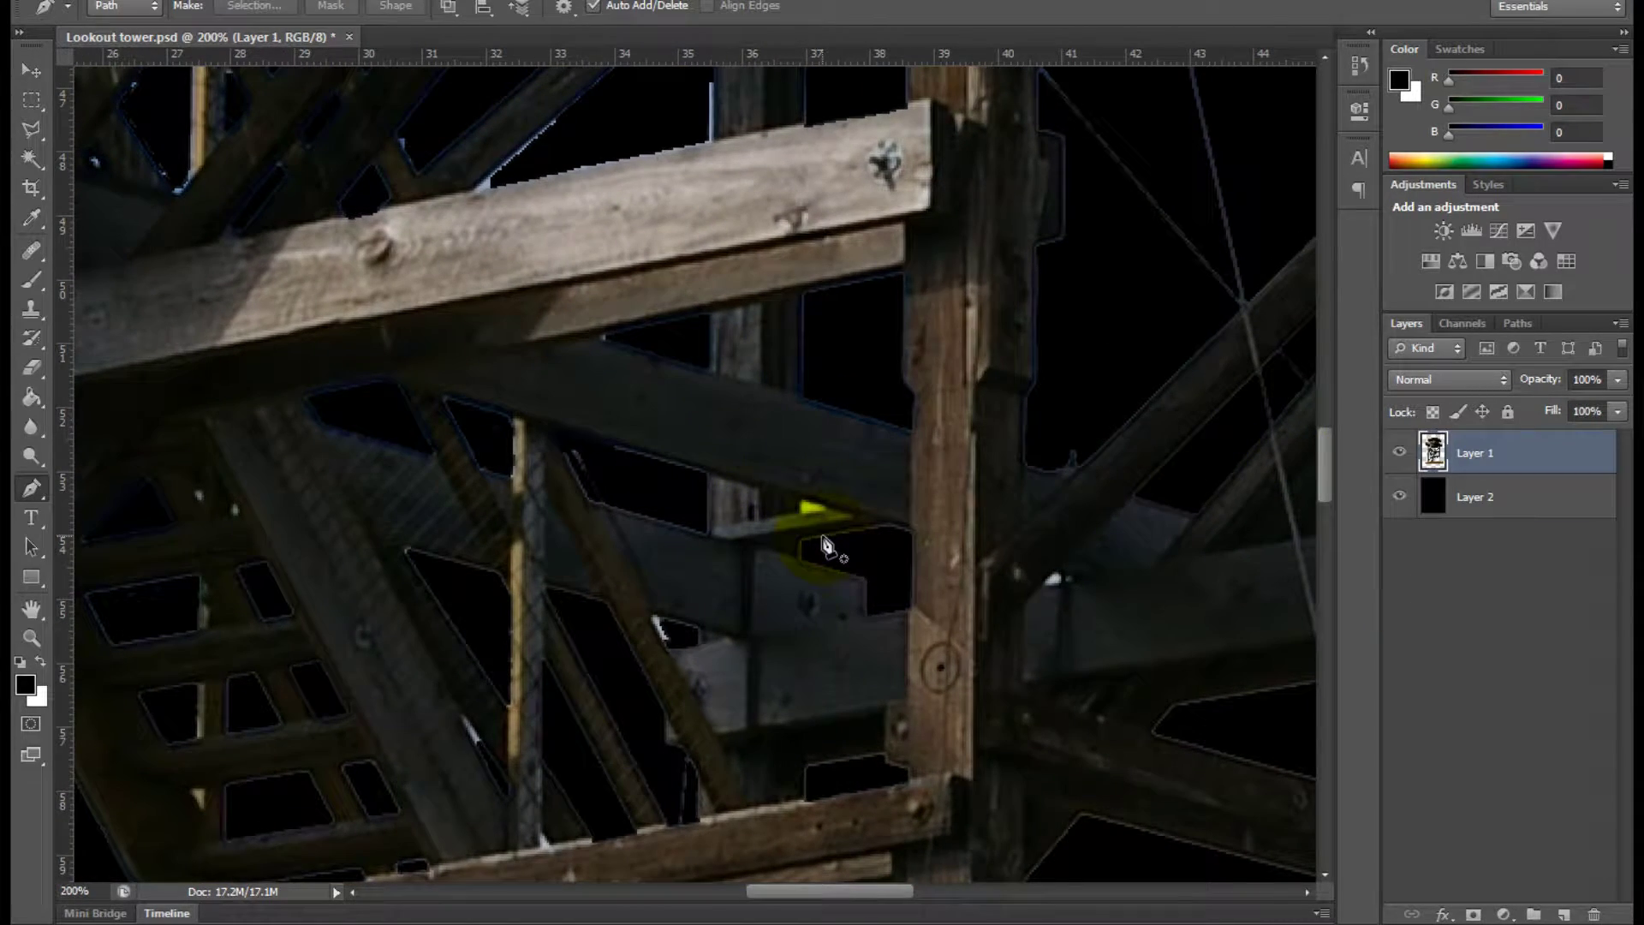
mouse_move(827, 546)
mouse_down()
mouse_move(671, 576)
mouse_move(822, 517)
mouse_up()
drag(698, 428, 906, 477)
key(ctrl+minus)
key(ctrl+minus)
key(ctrl+minus)
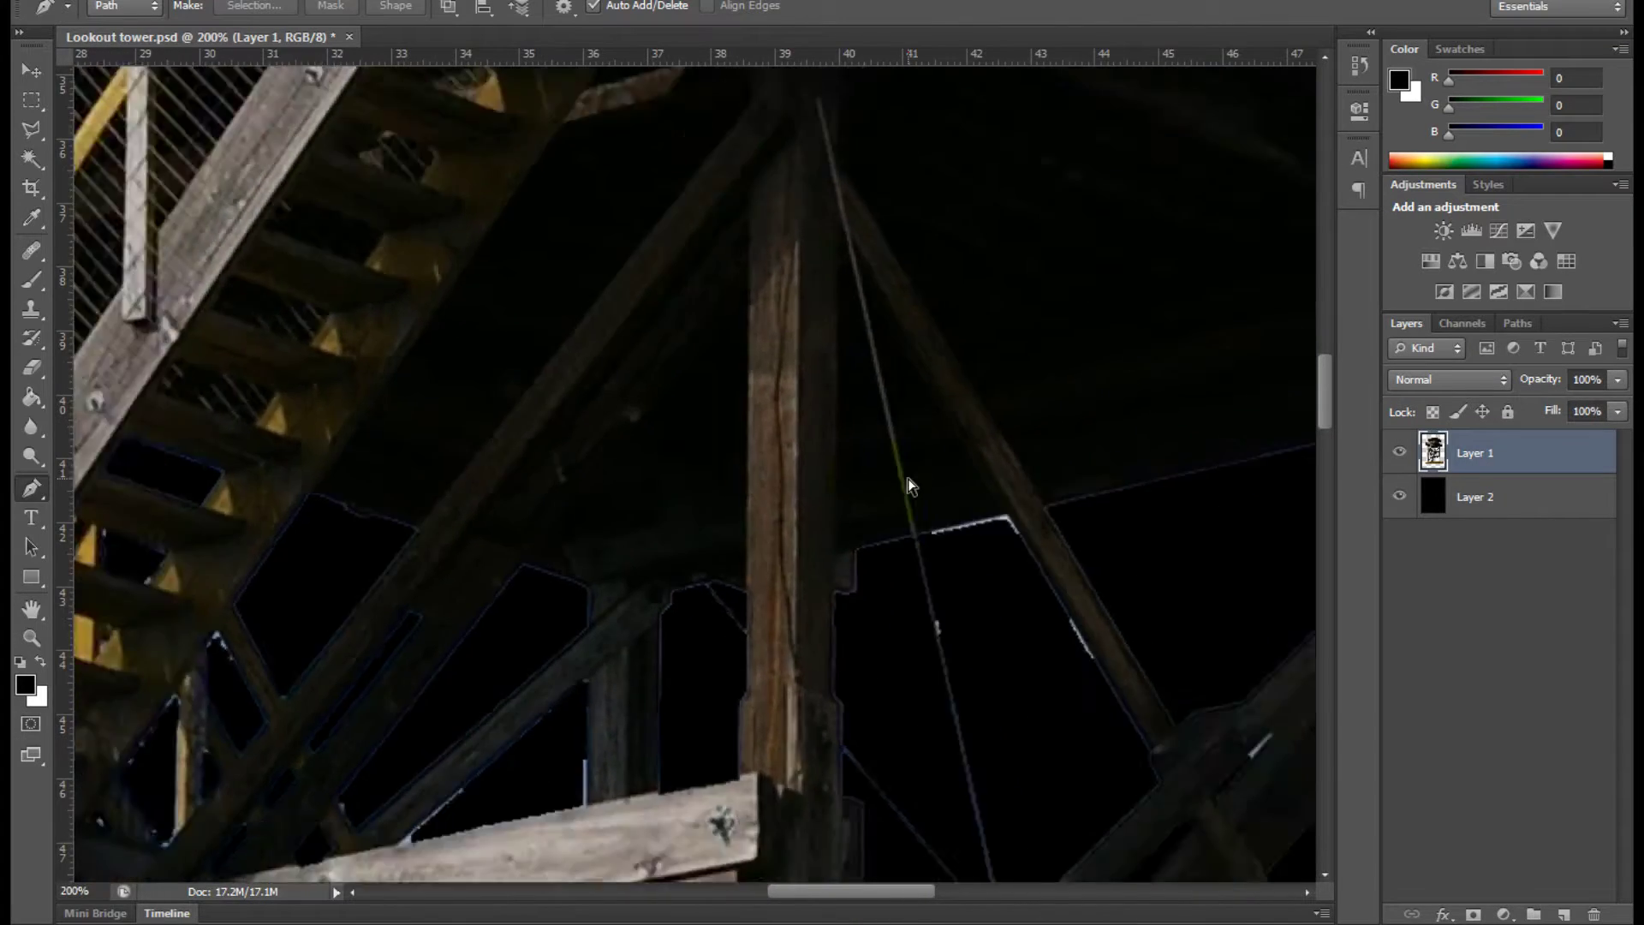
key(ctrl+minus)
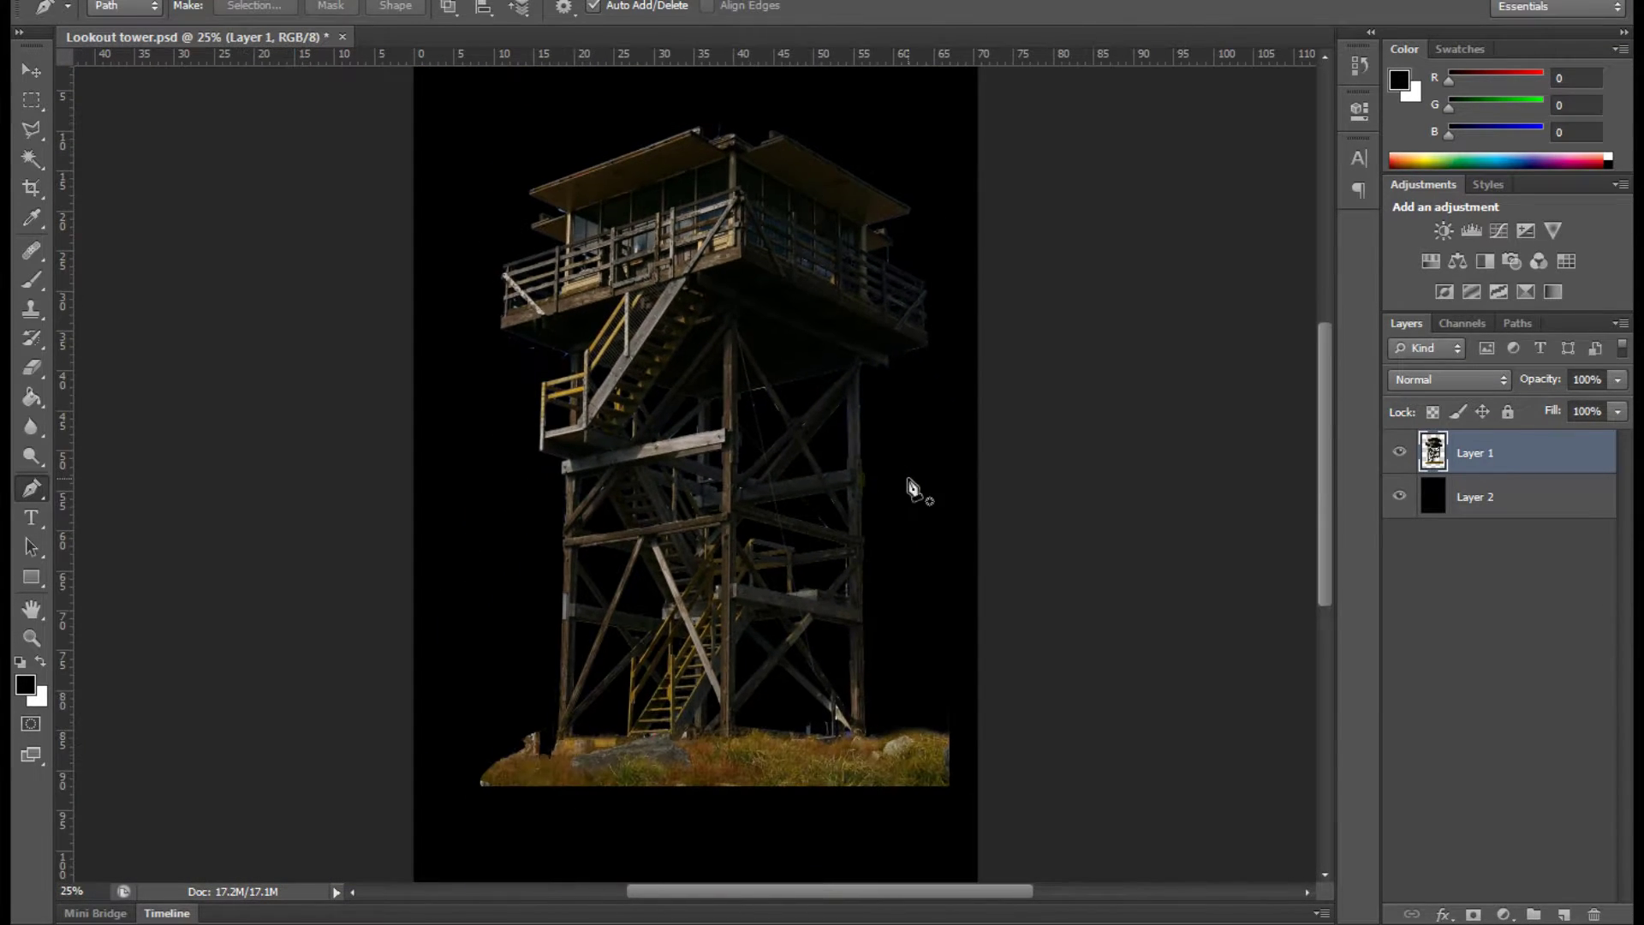
- Compare the tower cutout with and without the black Layer 2 behind it, leaving Layer 2 hidden
click(1400, 496)
click(1400, 496)
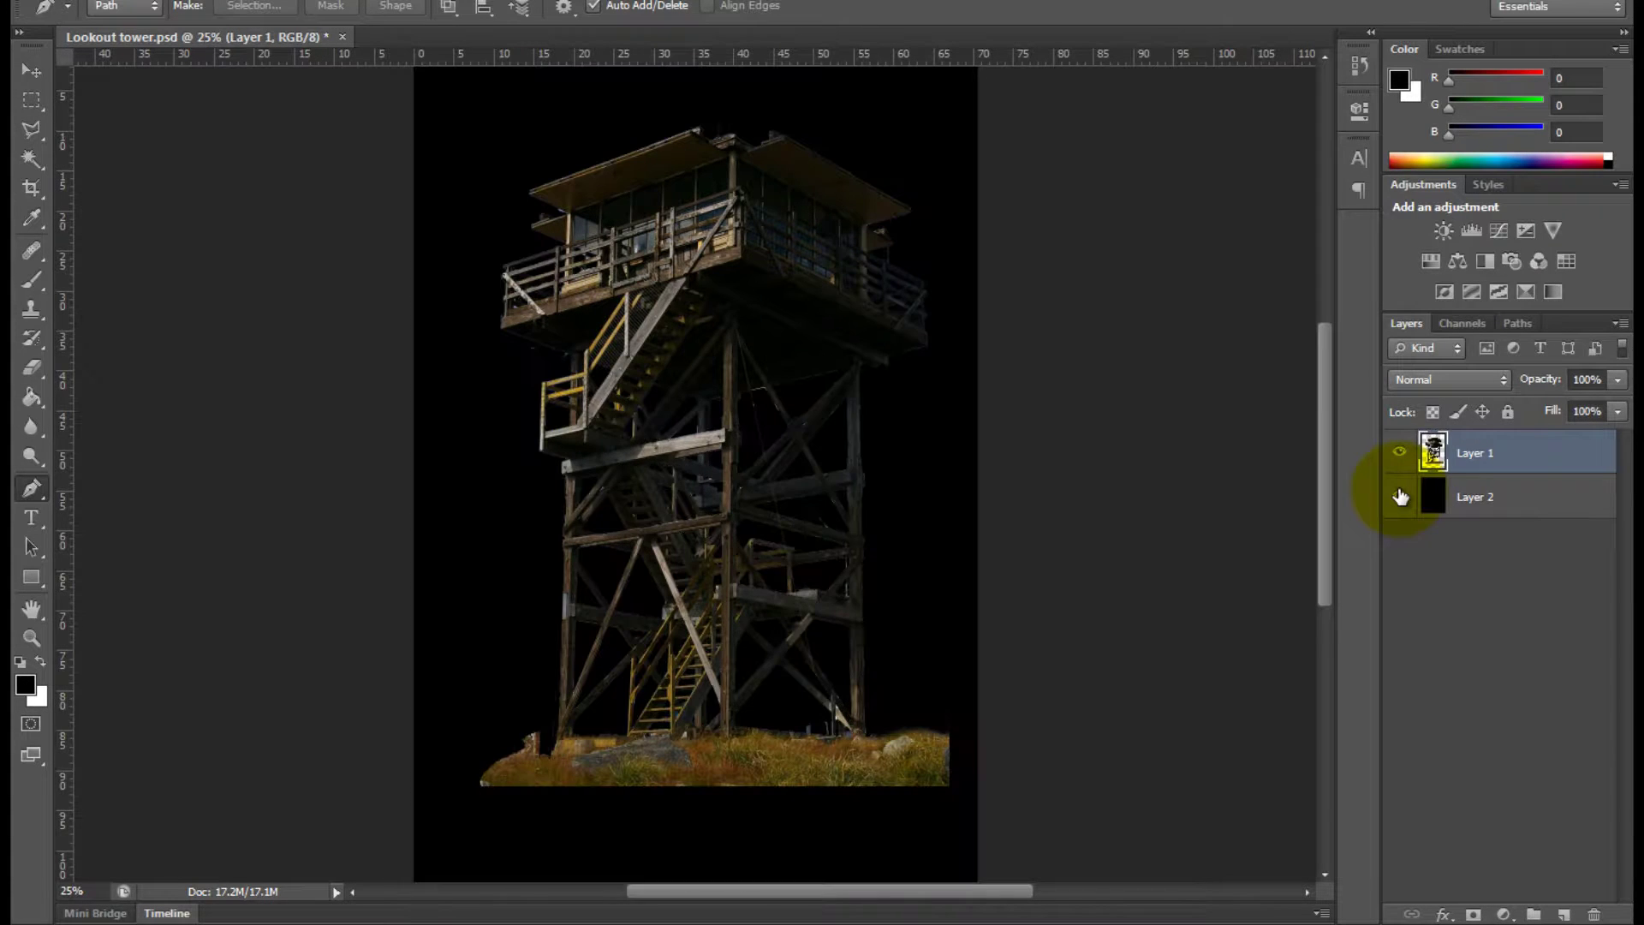
click(1401, 497)
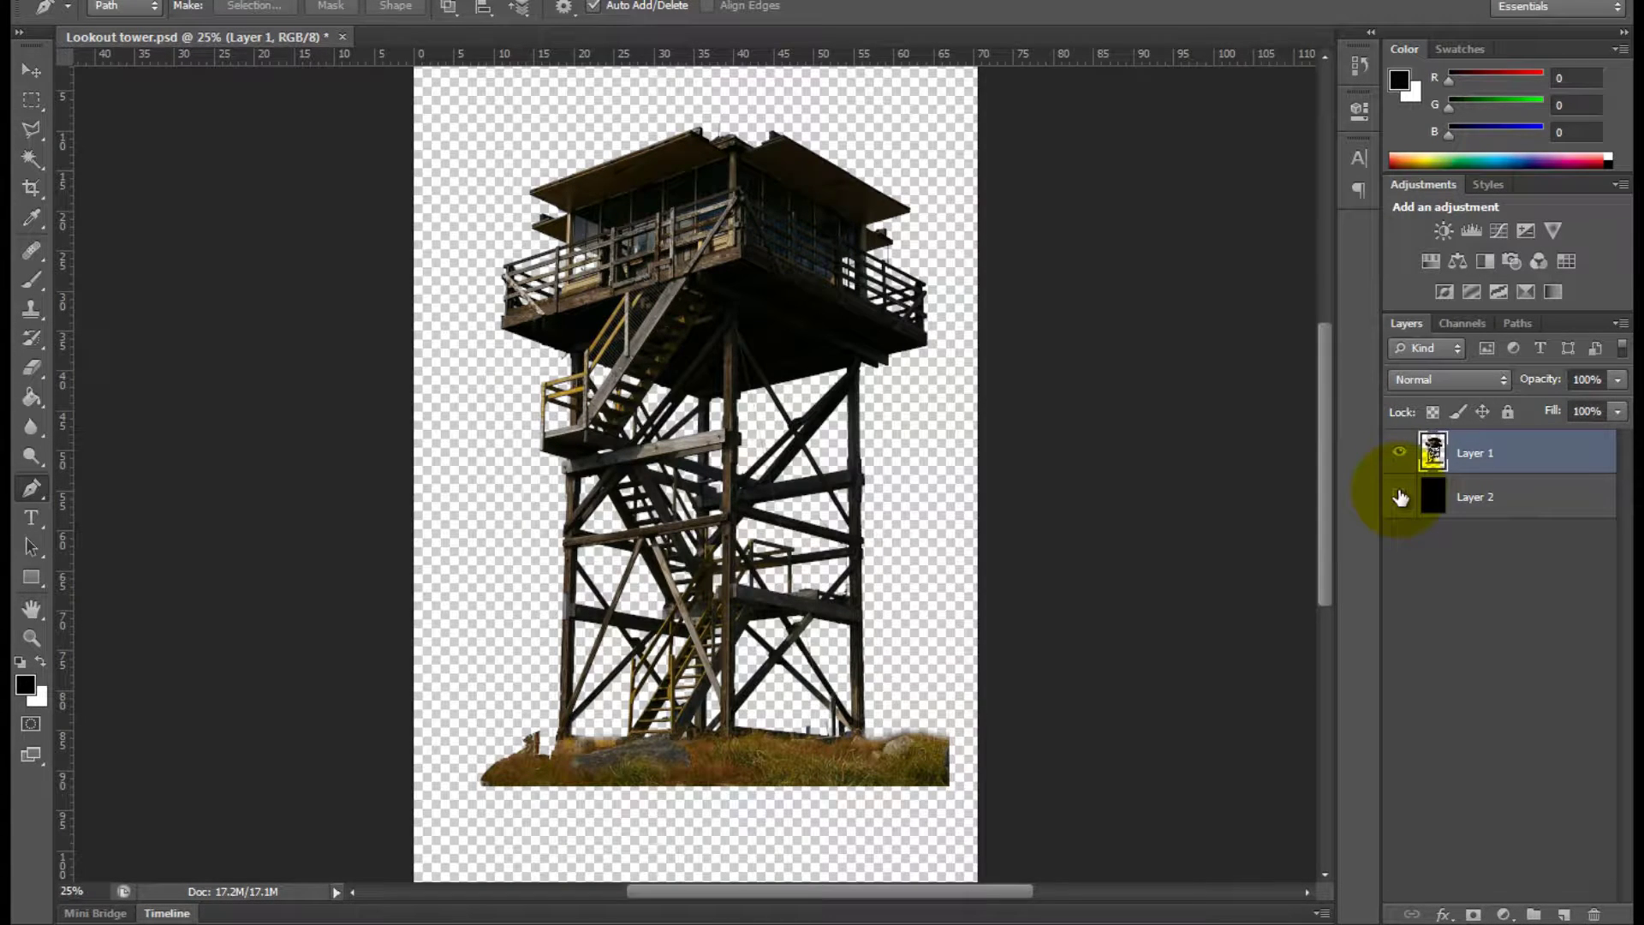
click(1400, 496)
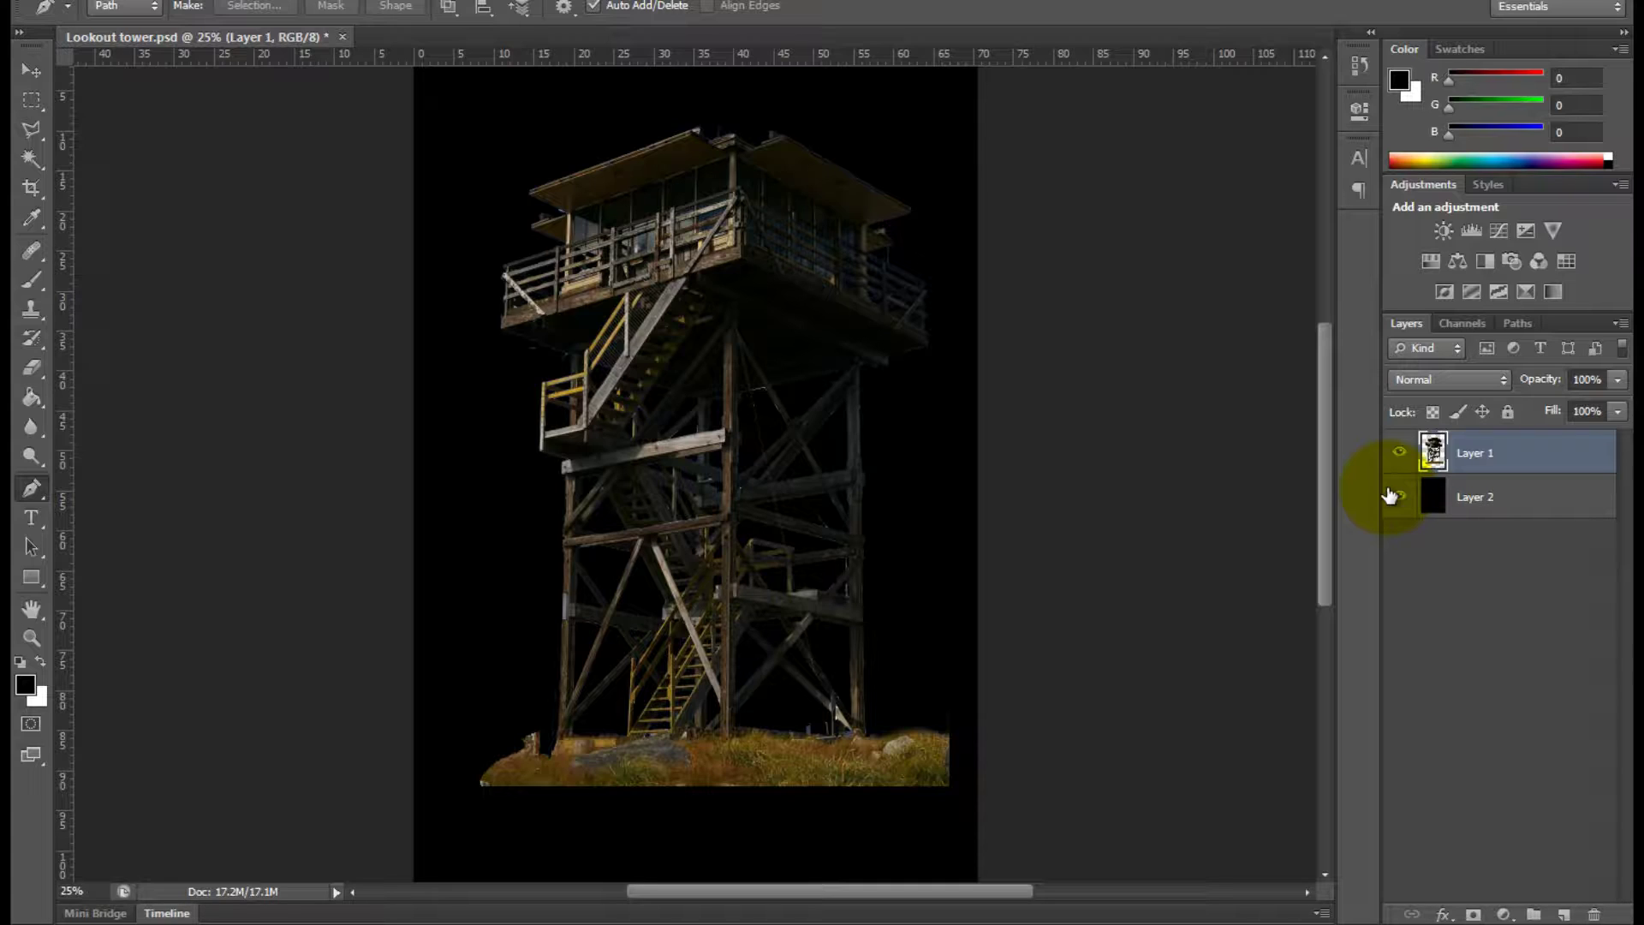
click(1395, 498)
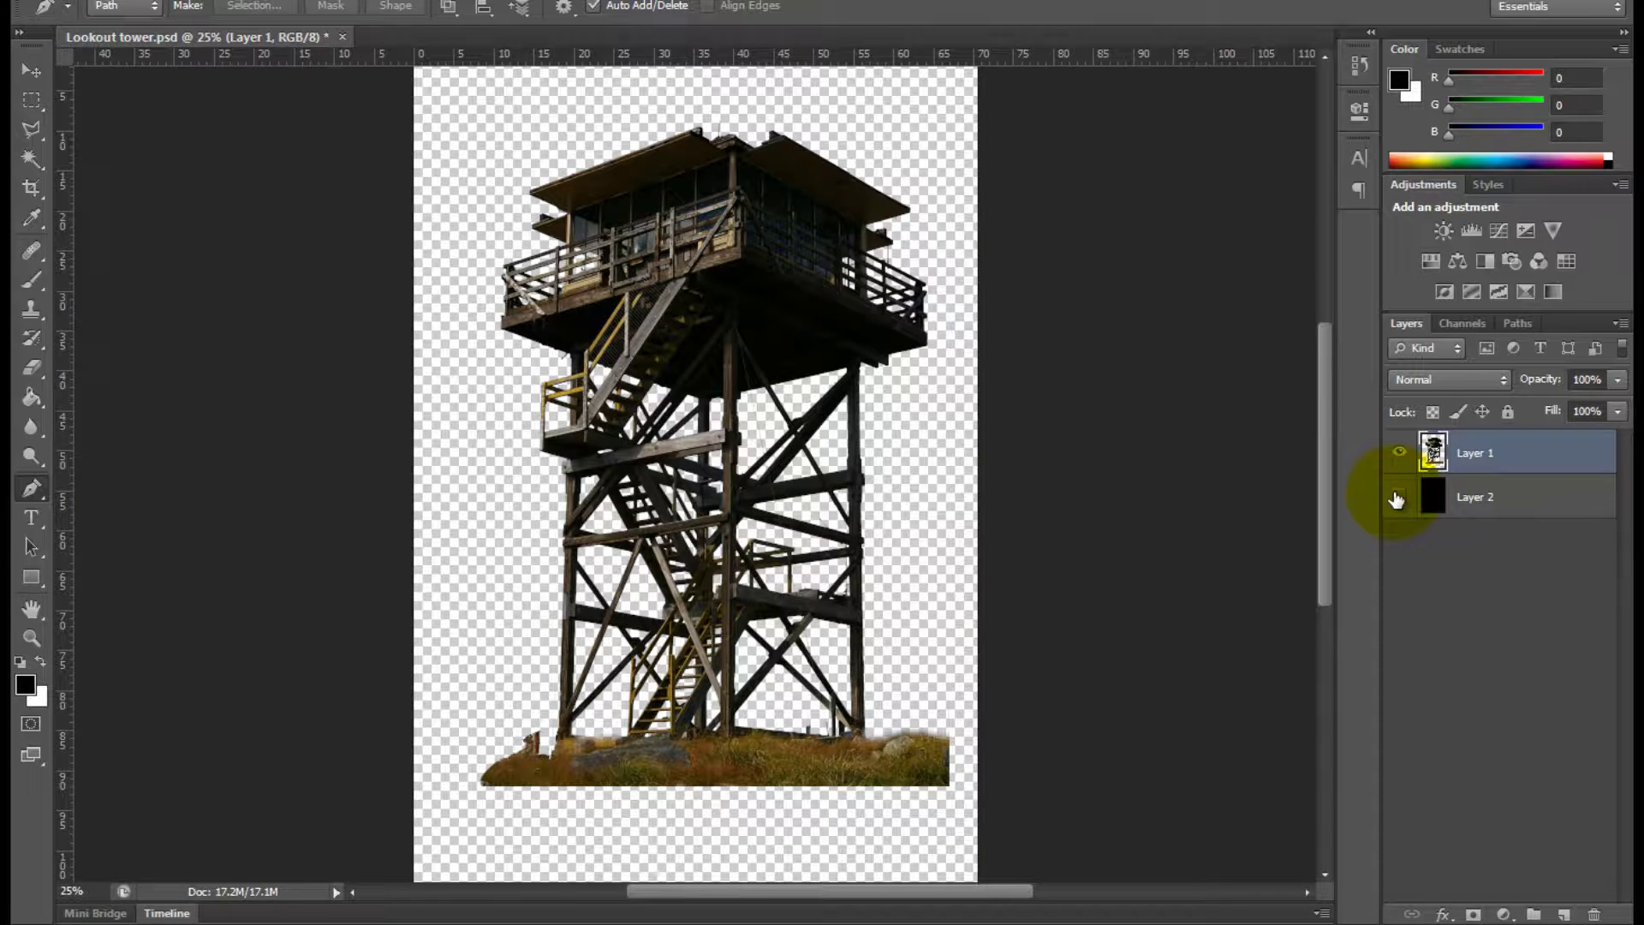
- Duplicate the tower cutout on Layer 1 and hide the original layer
key(ctrl+plus)
key(ctrl+plus)
key(ctrl+plus)
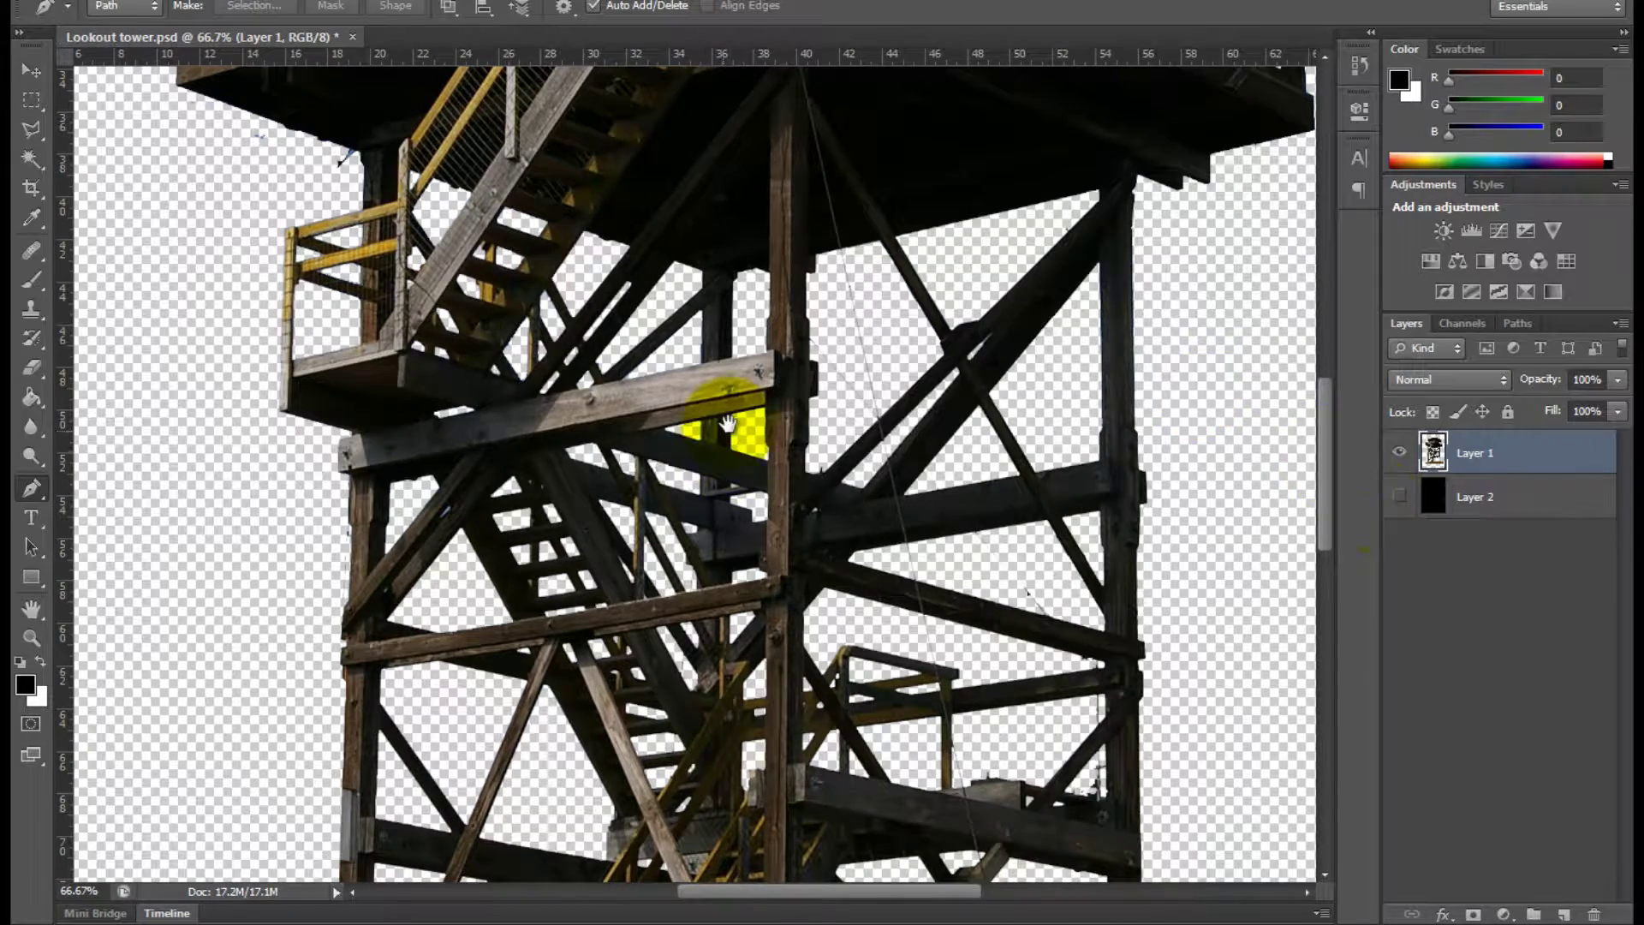
drag(733, 414, 875, 445)
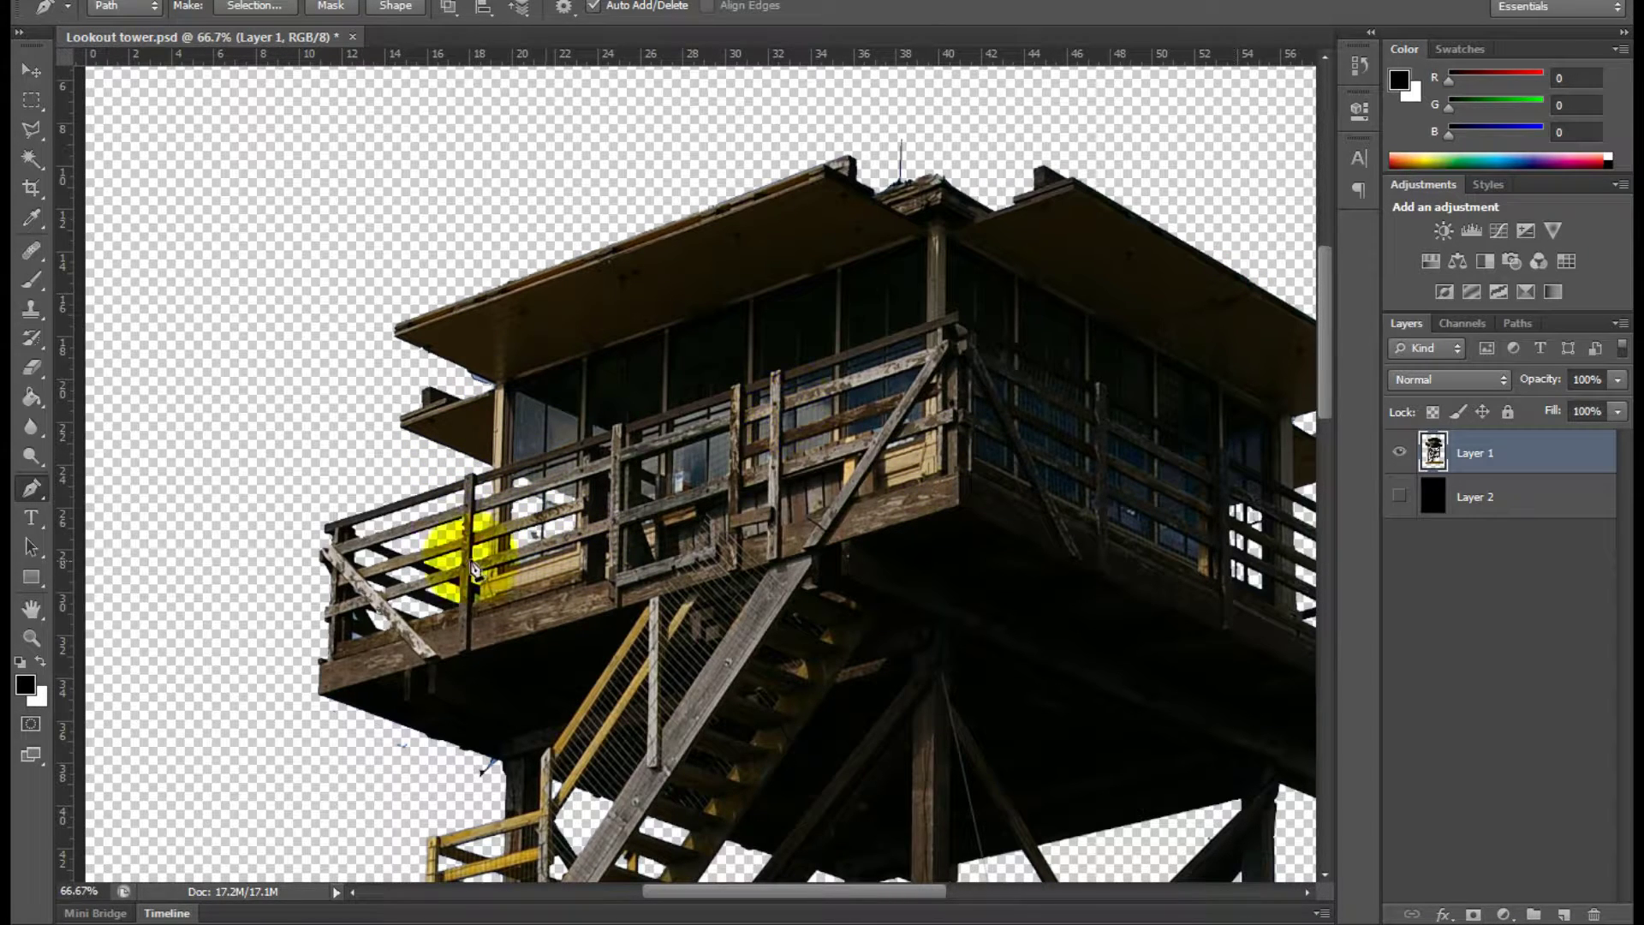
key(ctrl+plus)
key(ctrl+plus)
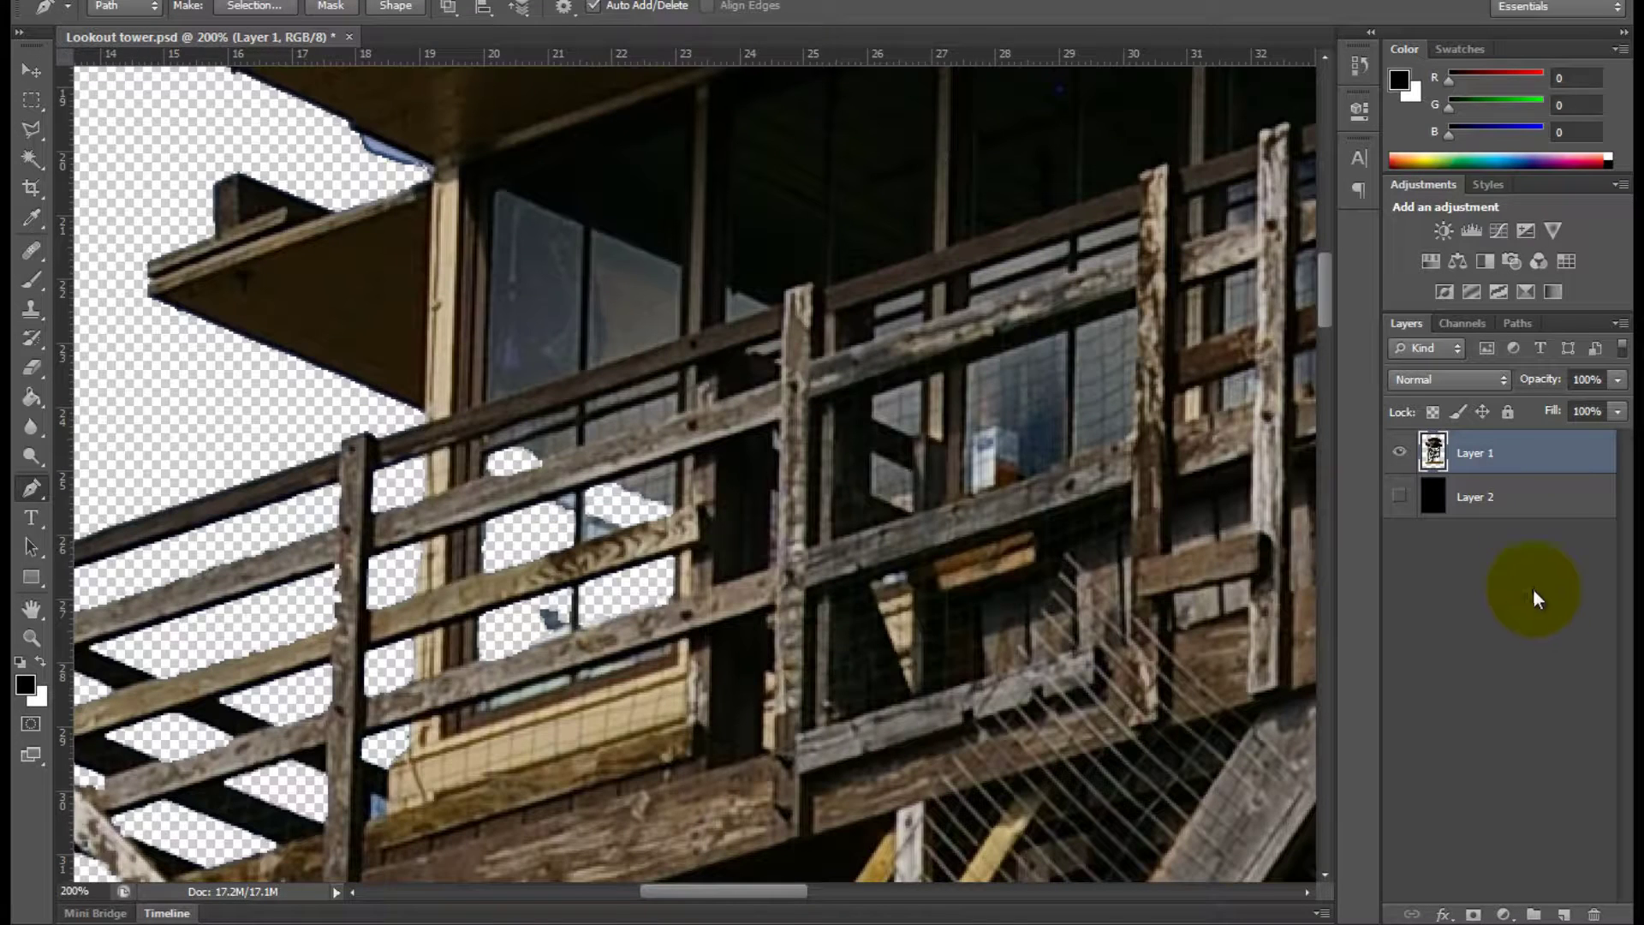
key(ctrl+j)
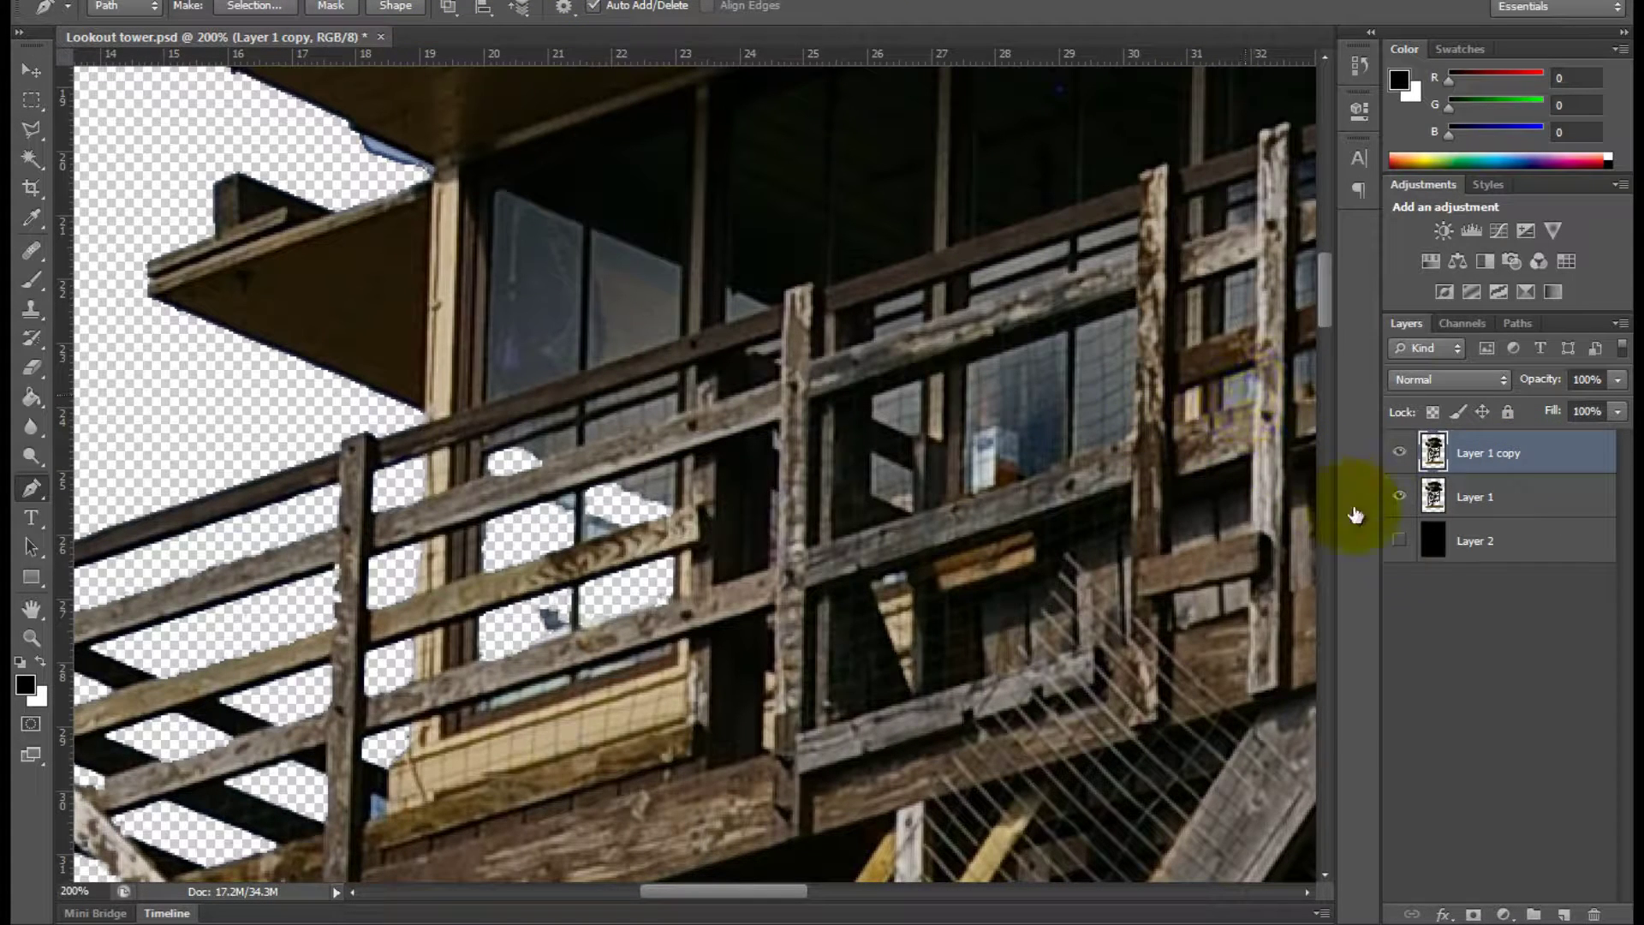
click(1399, 497)
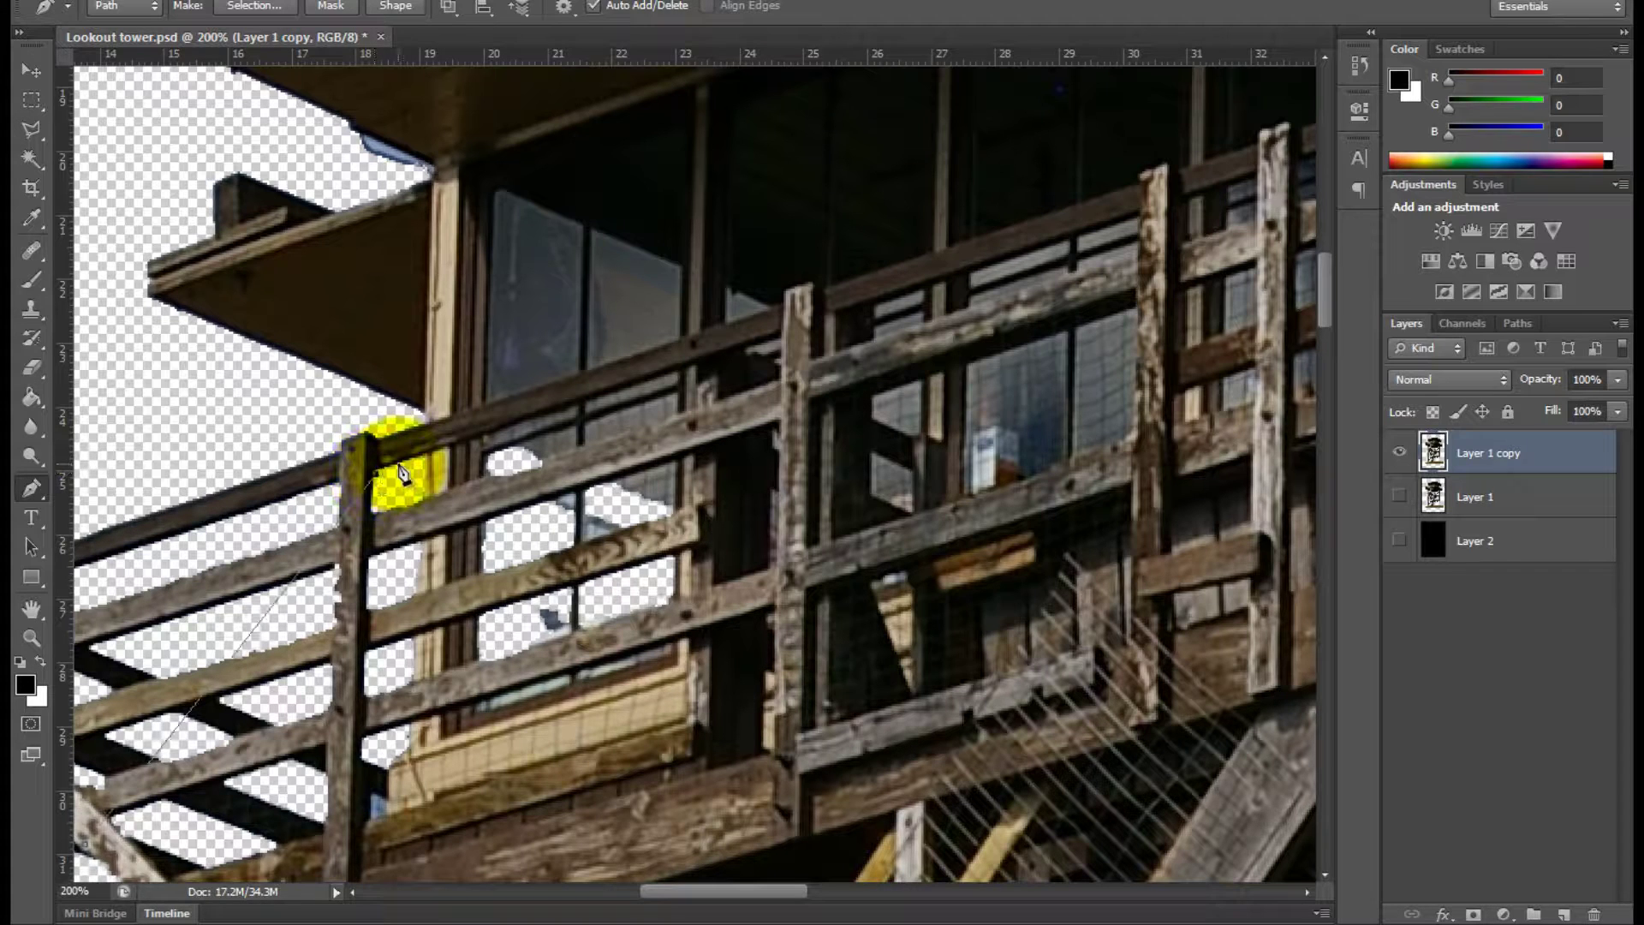
- Outline the gap between the two uppermost balcony rails, between the neighbouring posts, with the Pen tool
scroll(394, 495, down, 1)
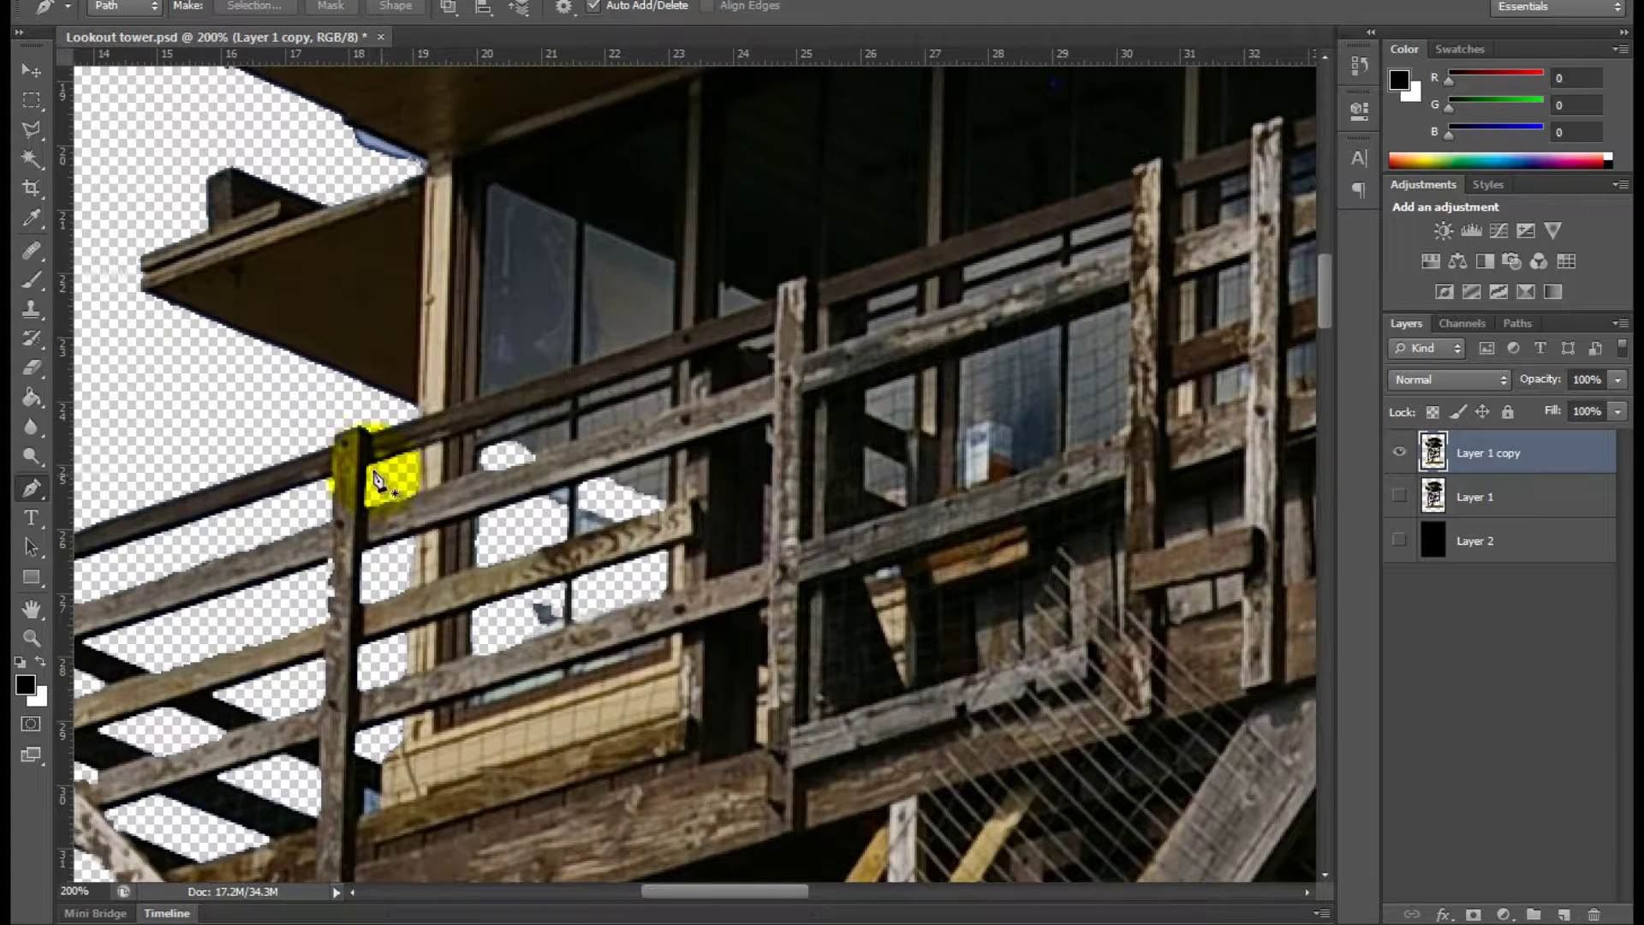
click(371, 465)
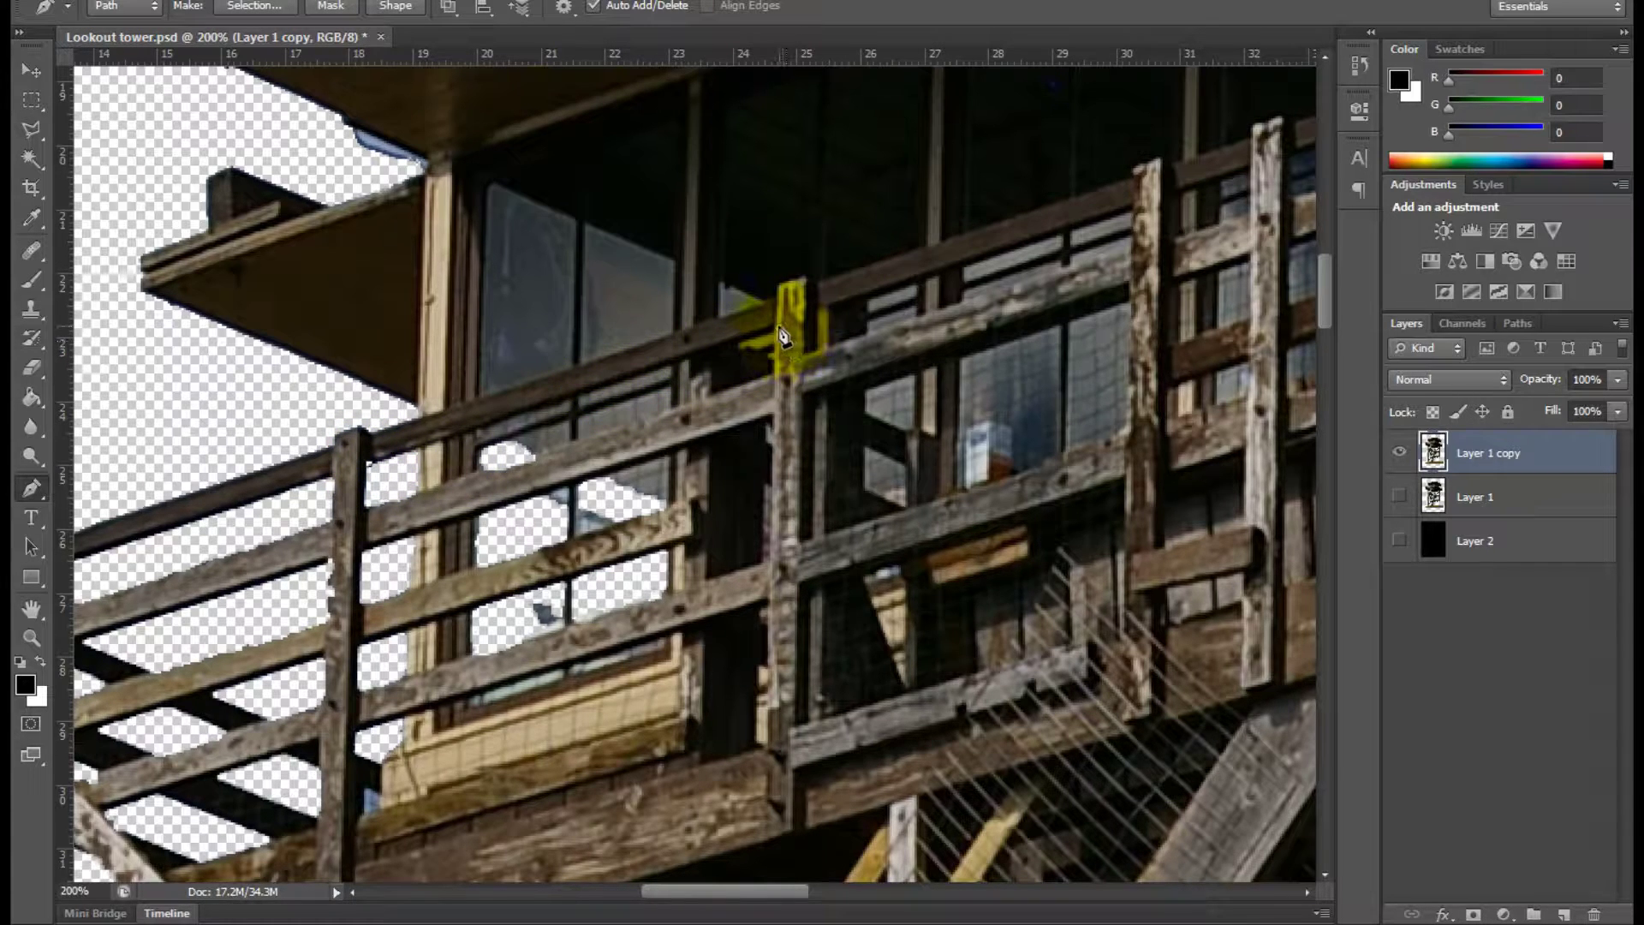
click(774, 335)
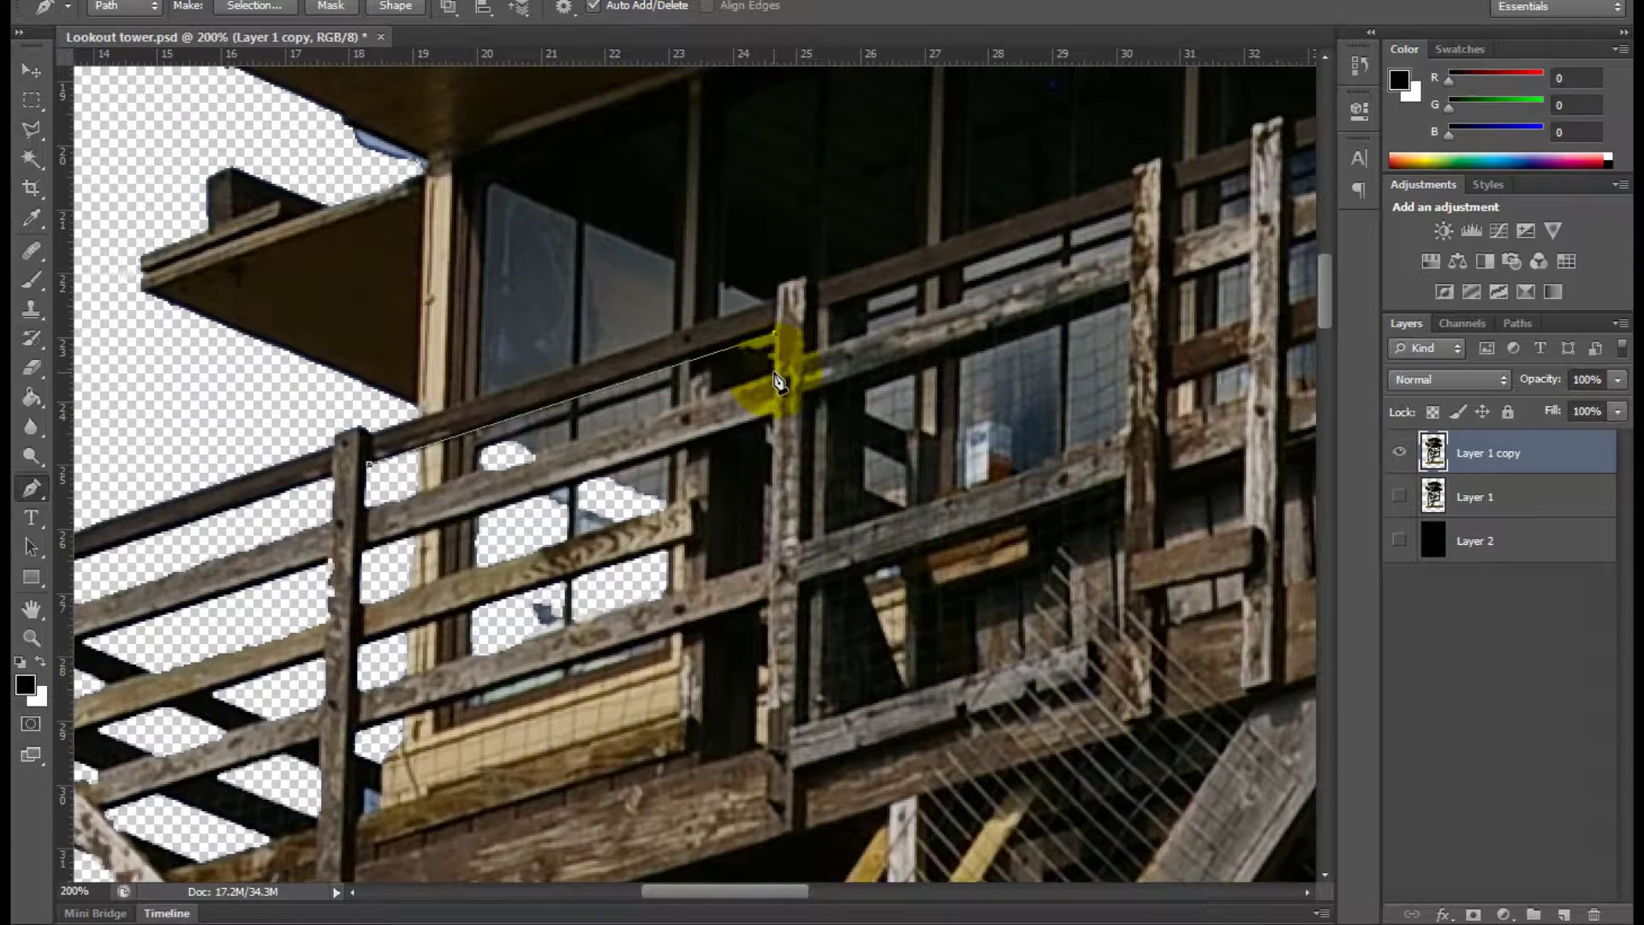
click(371, 511)
key(ctrl+plus)
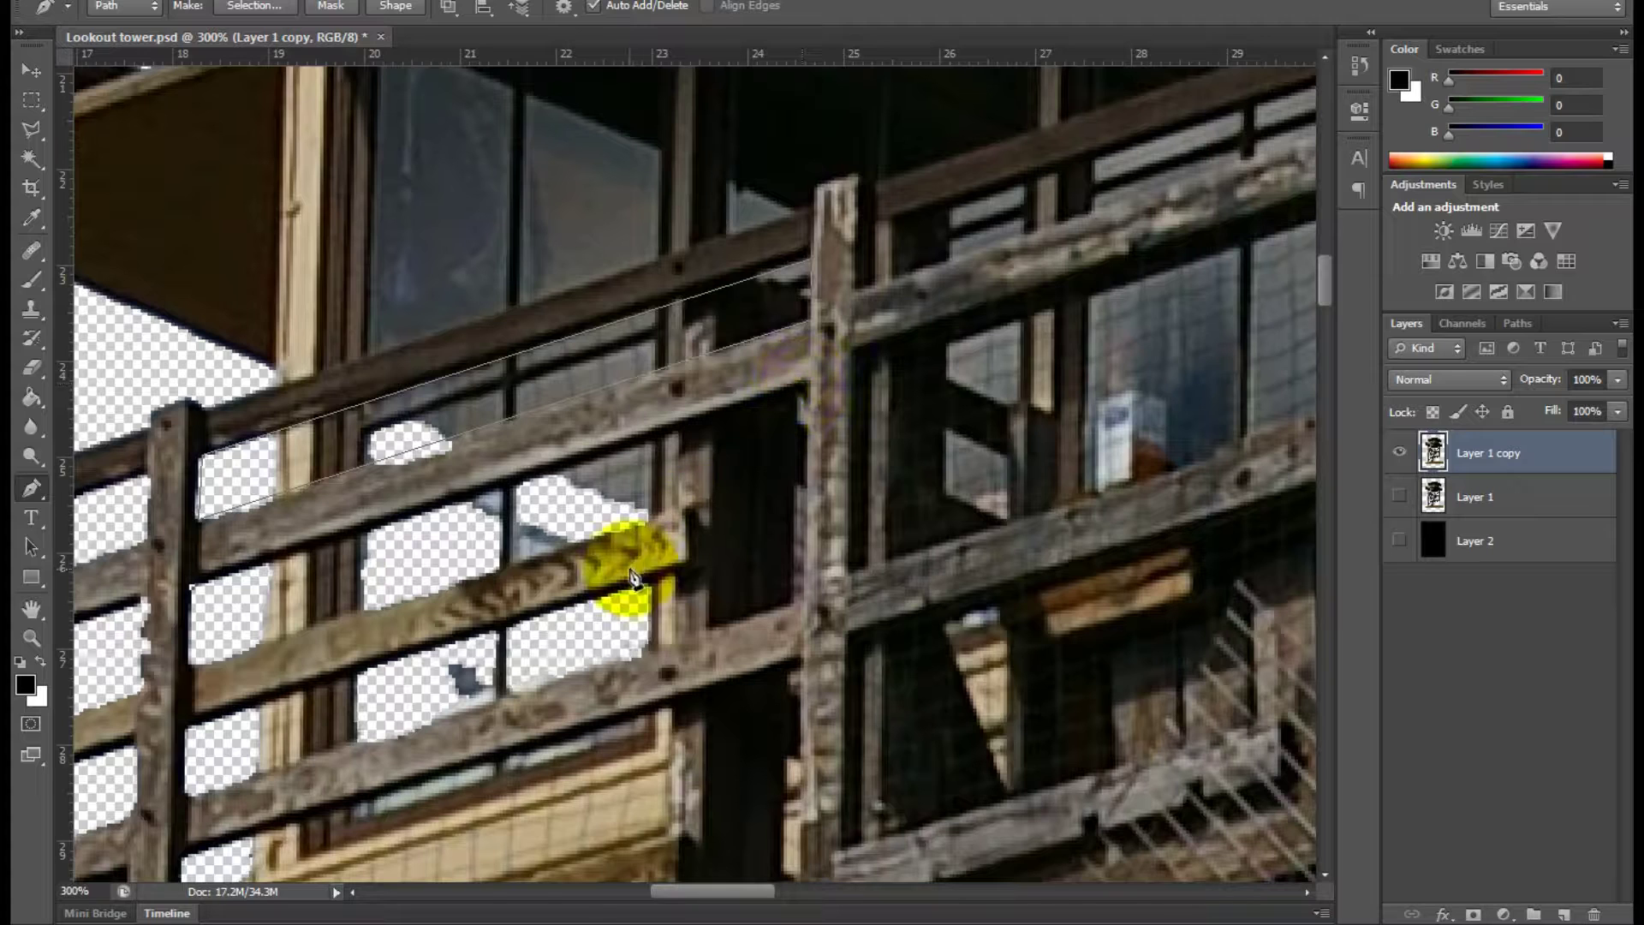
- Trace the opening below the second balcony rail with the Pen tool, following around the short broken rail inside it
click(806, 387)
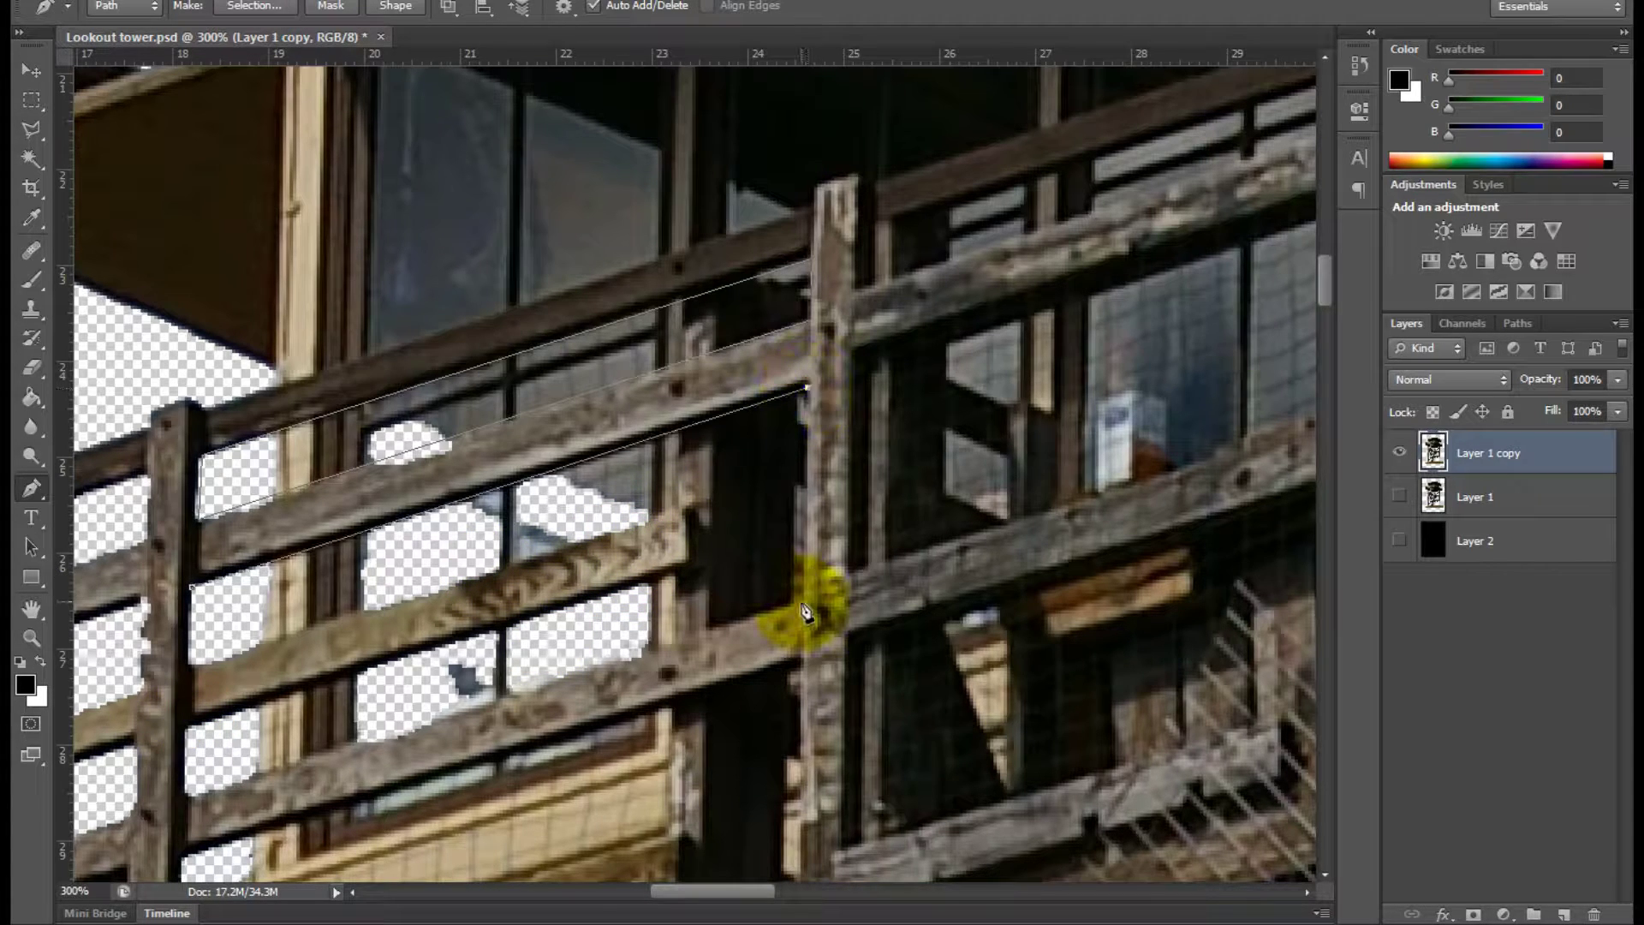
click(803, 604)
click(185, 799)
click(185, 726)
click(677, 557)
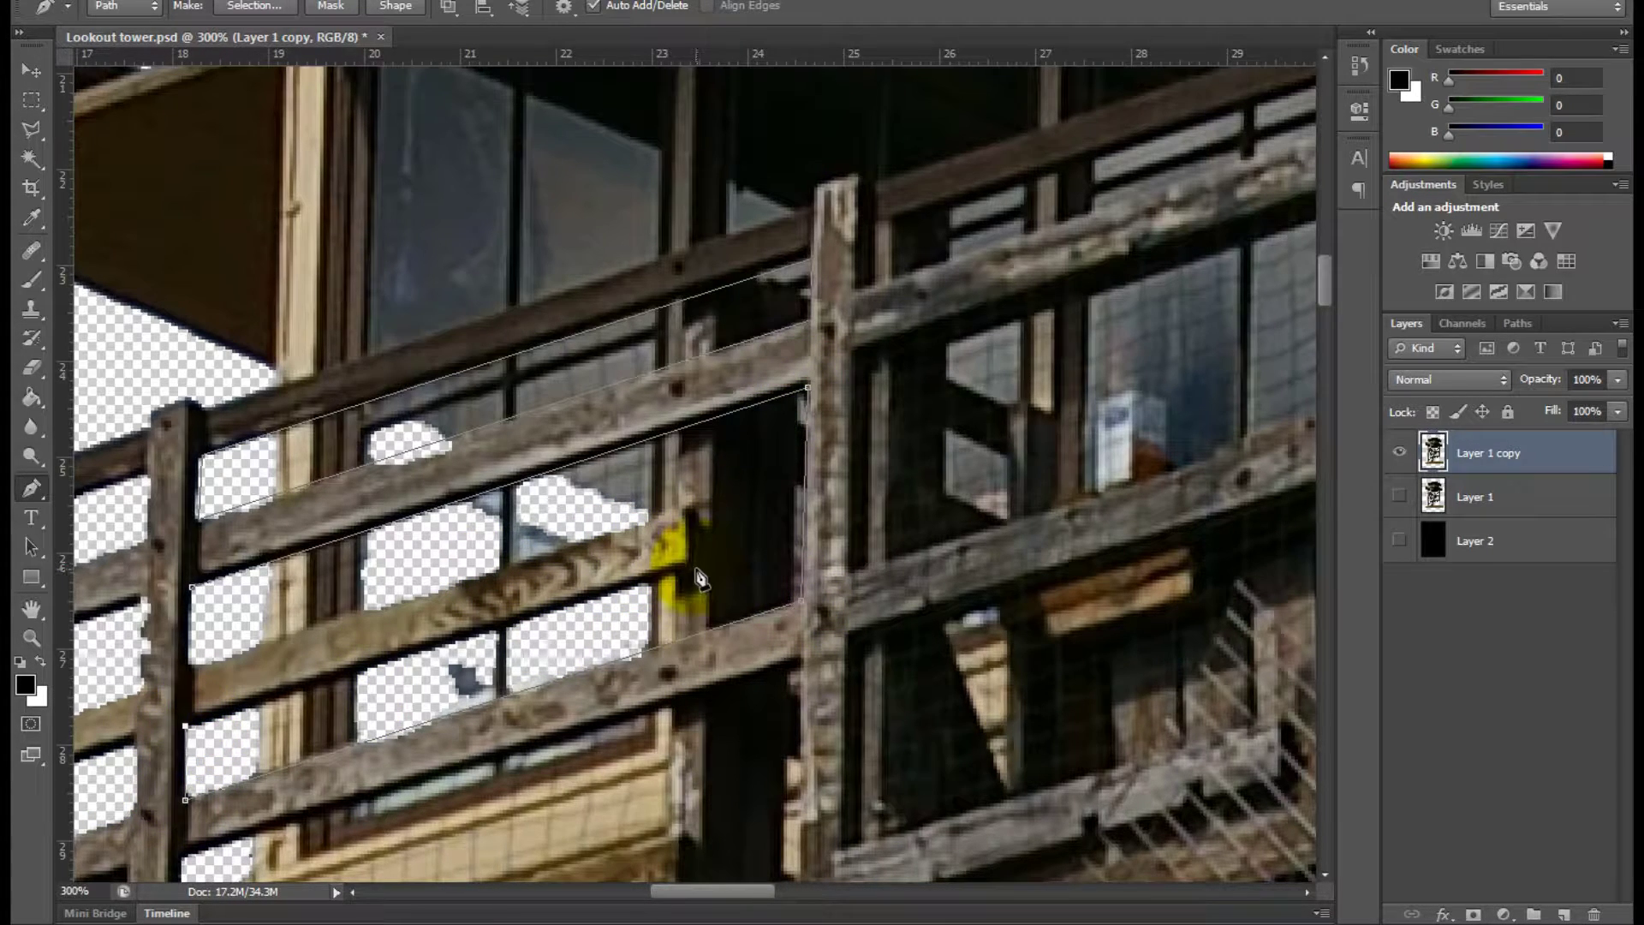
click(693, 511)
click(190, 587)
click(186, 660)
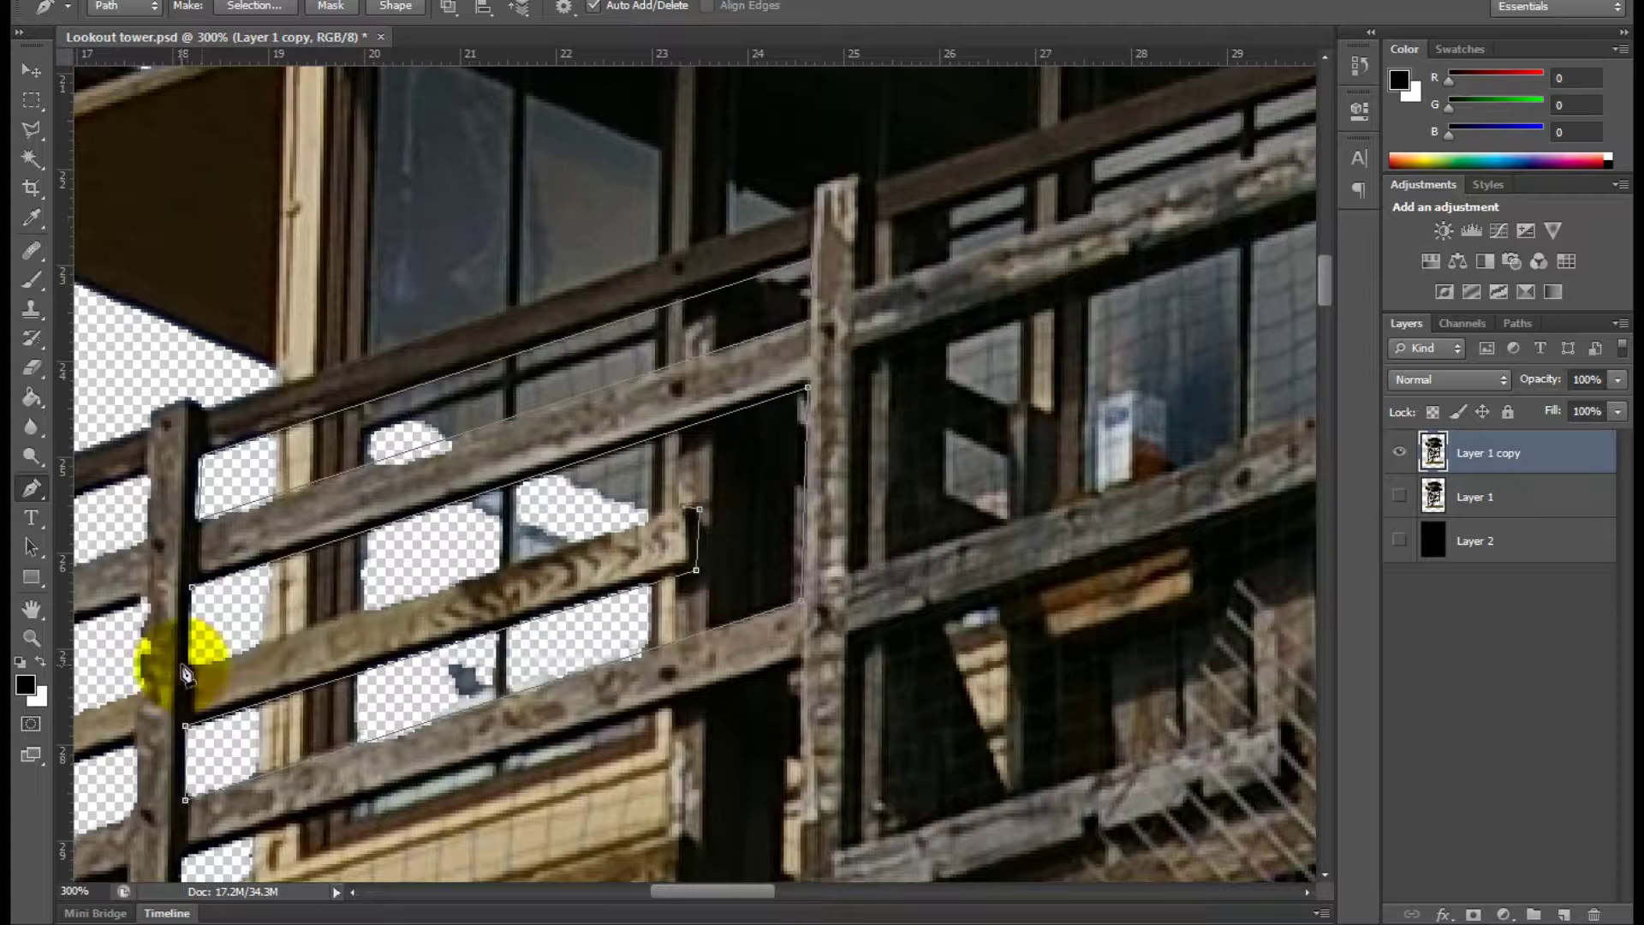
- Convert the work path to a new anti-aliased selection with 0 pixels feather, delete its contents from Layer 1 copy and deselect
click(1517, 323)
right_click(1512, 366)
click(1470, 437)
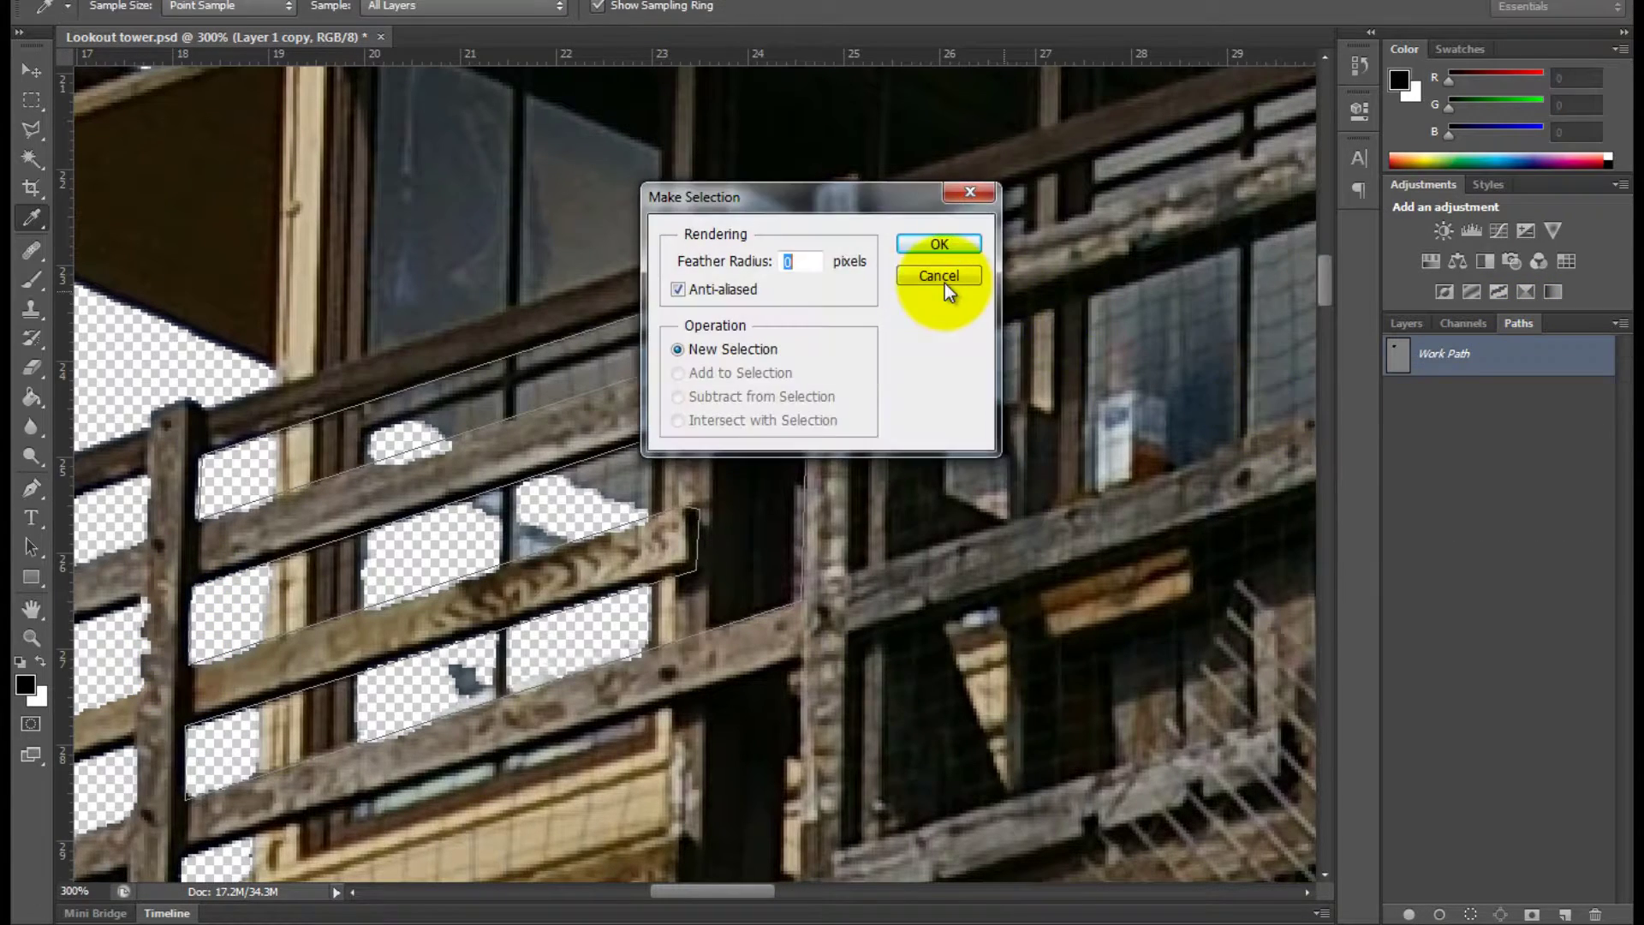
click(940, 245)
click(1417, 324)
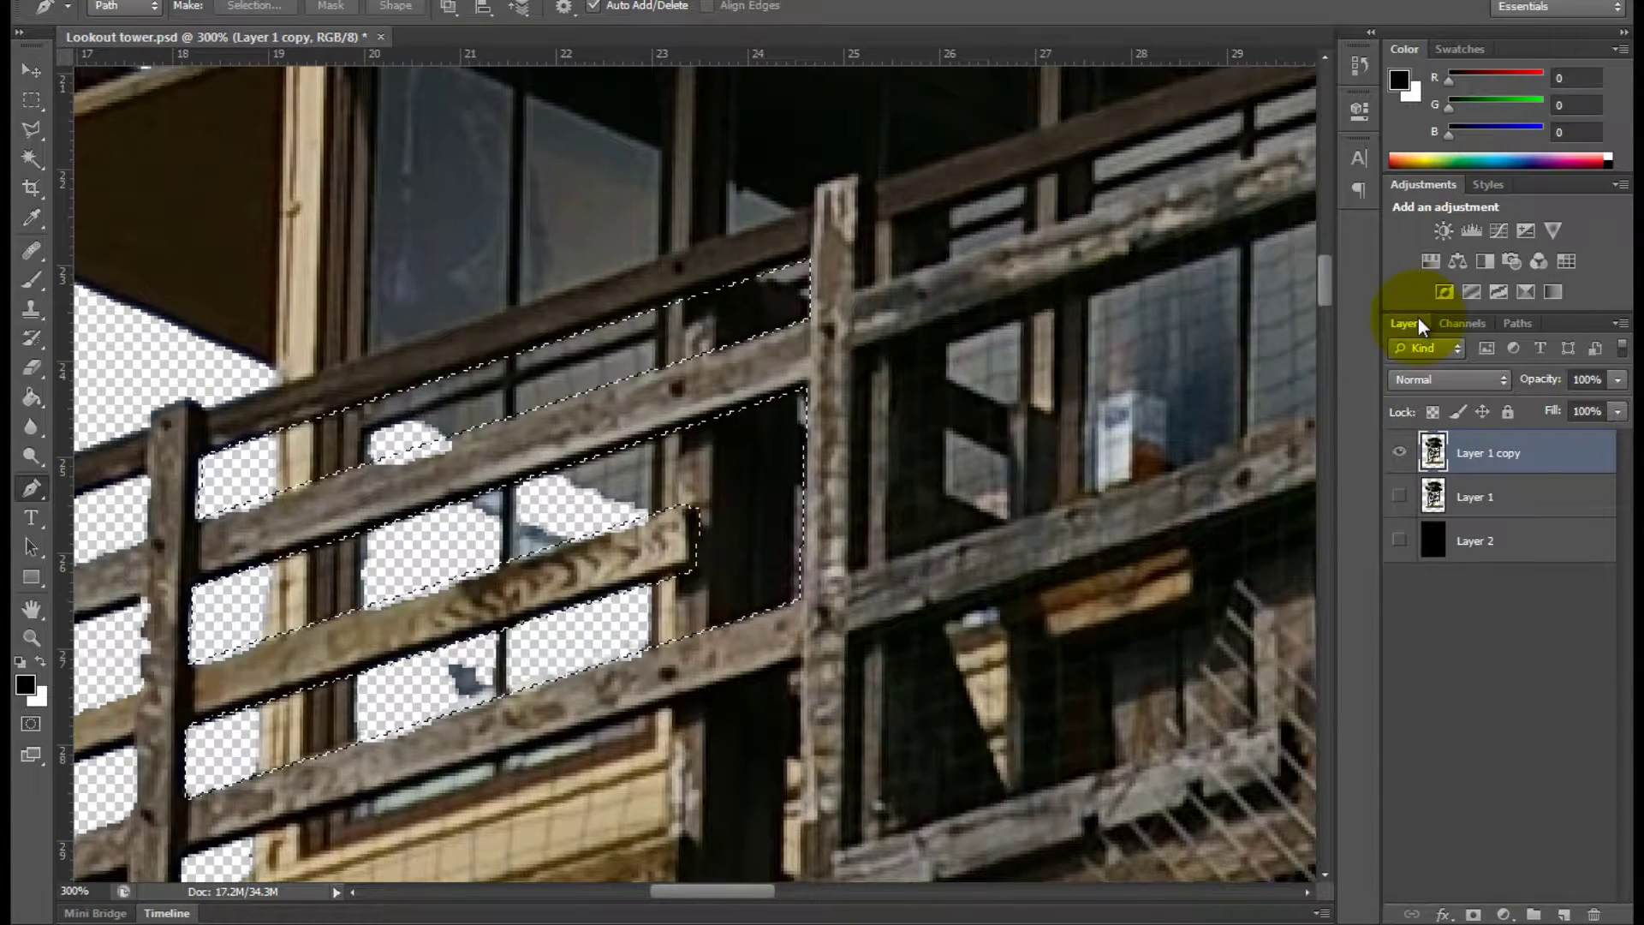
key(ctrl+d)
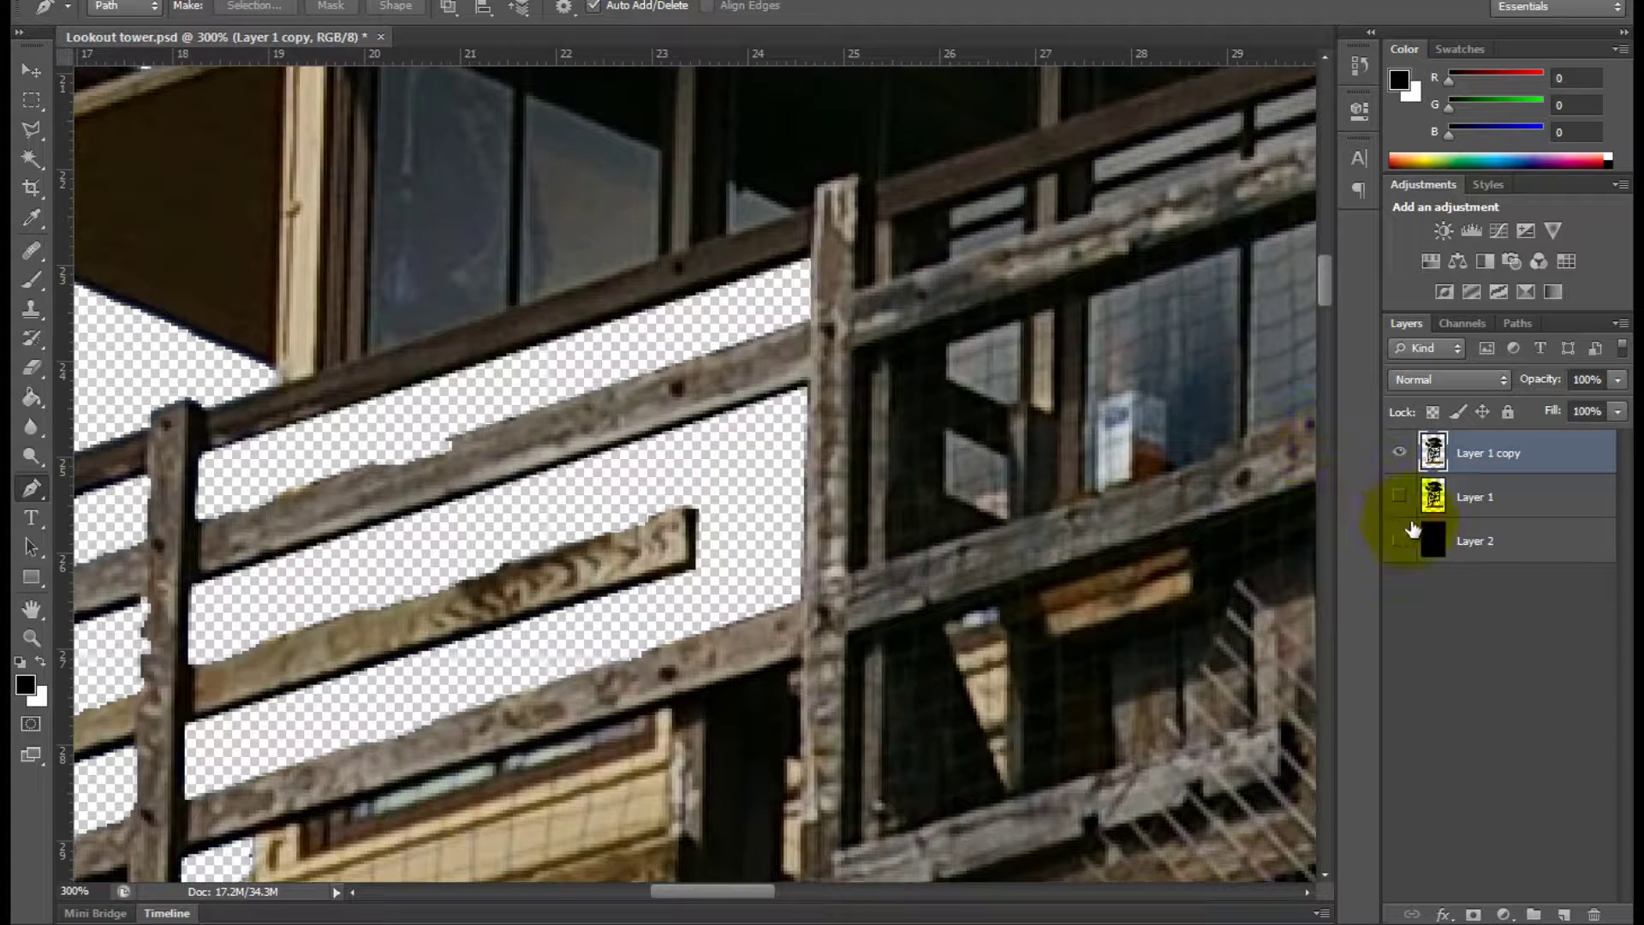
- Compare the cleared railing gaps with the original by switching the visibility of Layer 1 on and off
click(1398, 499)
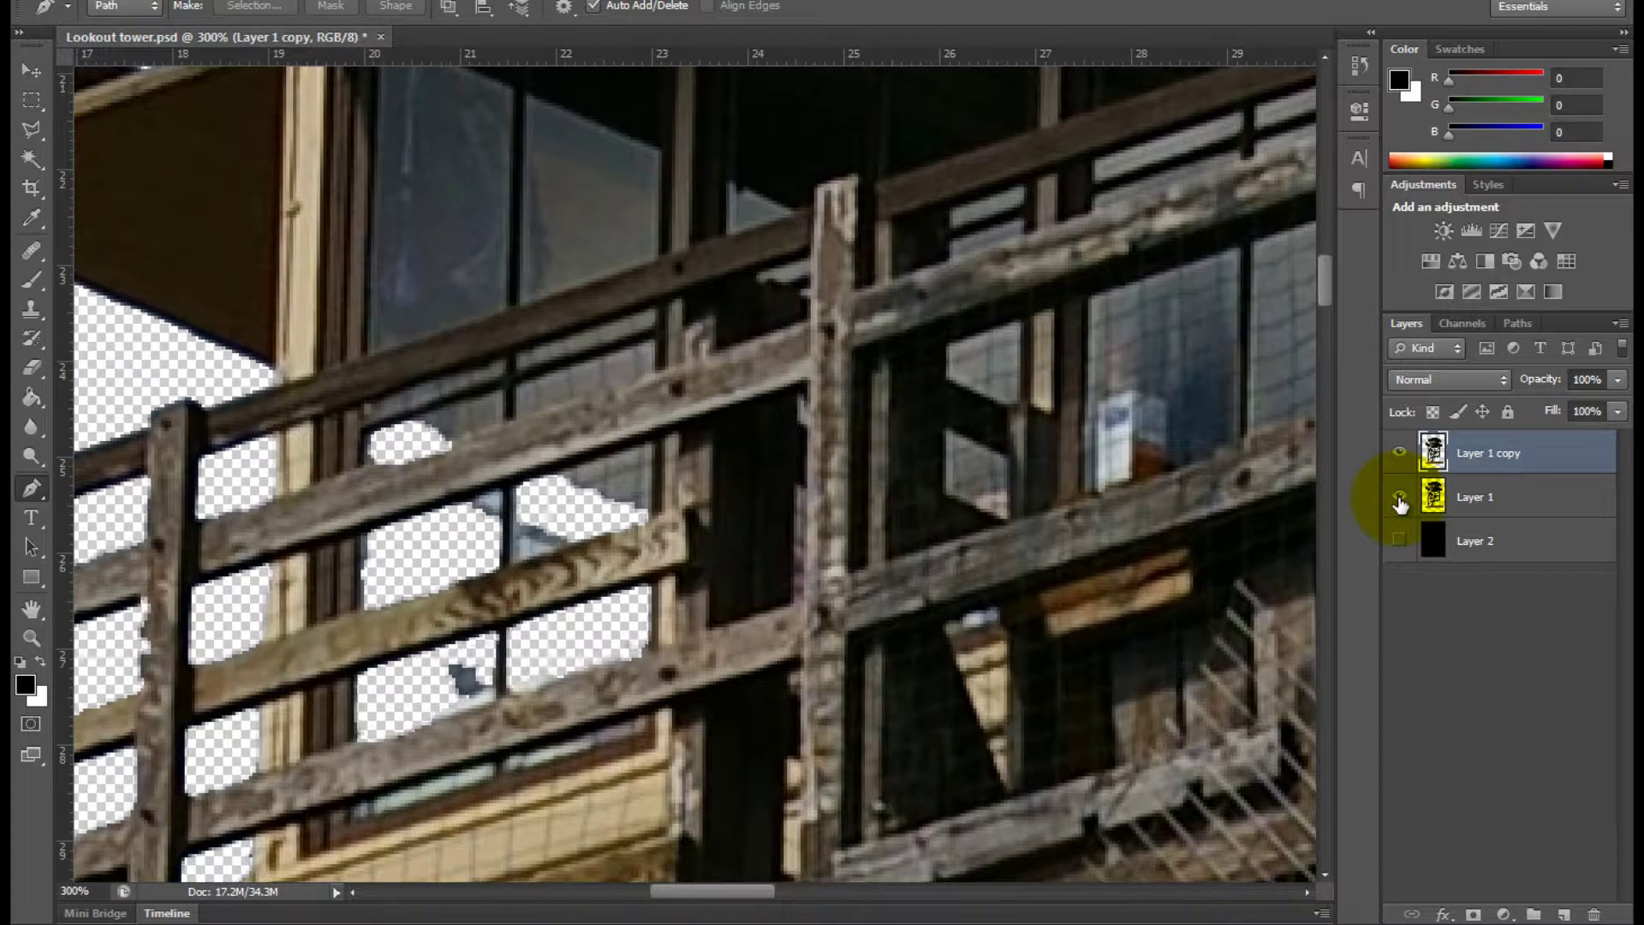
click(1400, 500)
click(1400, 500)
click(1400, 500)
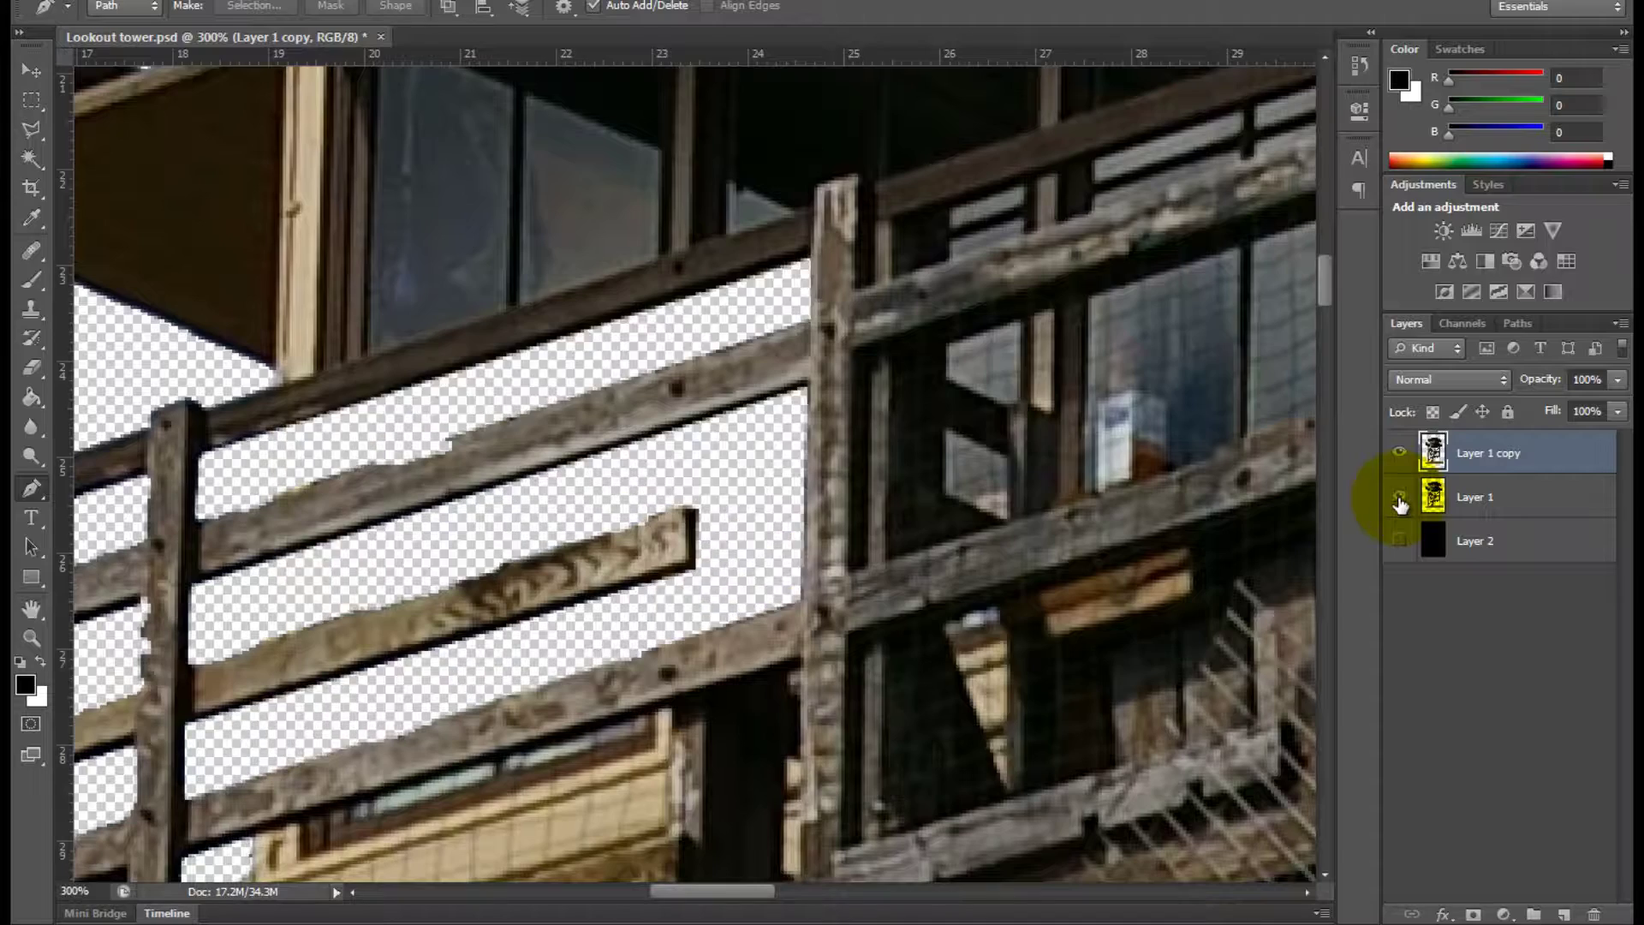
click(1400, 500)
click(1400, 500)
click(1399, 500)
click(1399, 500)
- Compare the whole tower with and without the original Layer 1, leaving that layer visible beneath the copy
key(ctrl+minus)
key(ctrl+minus)
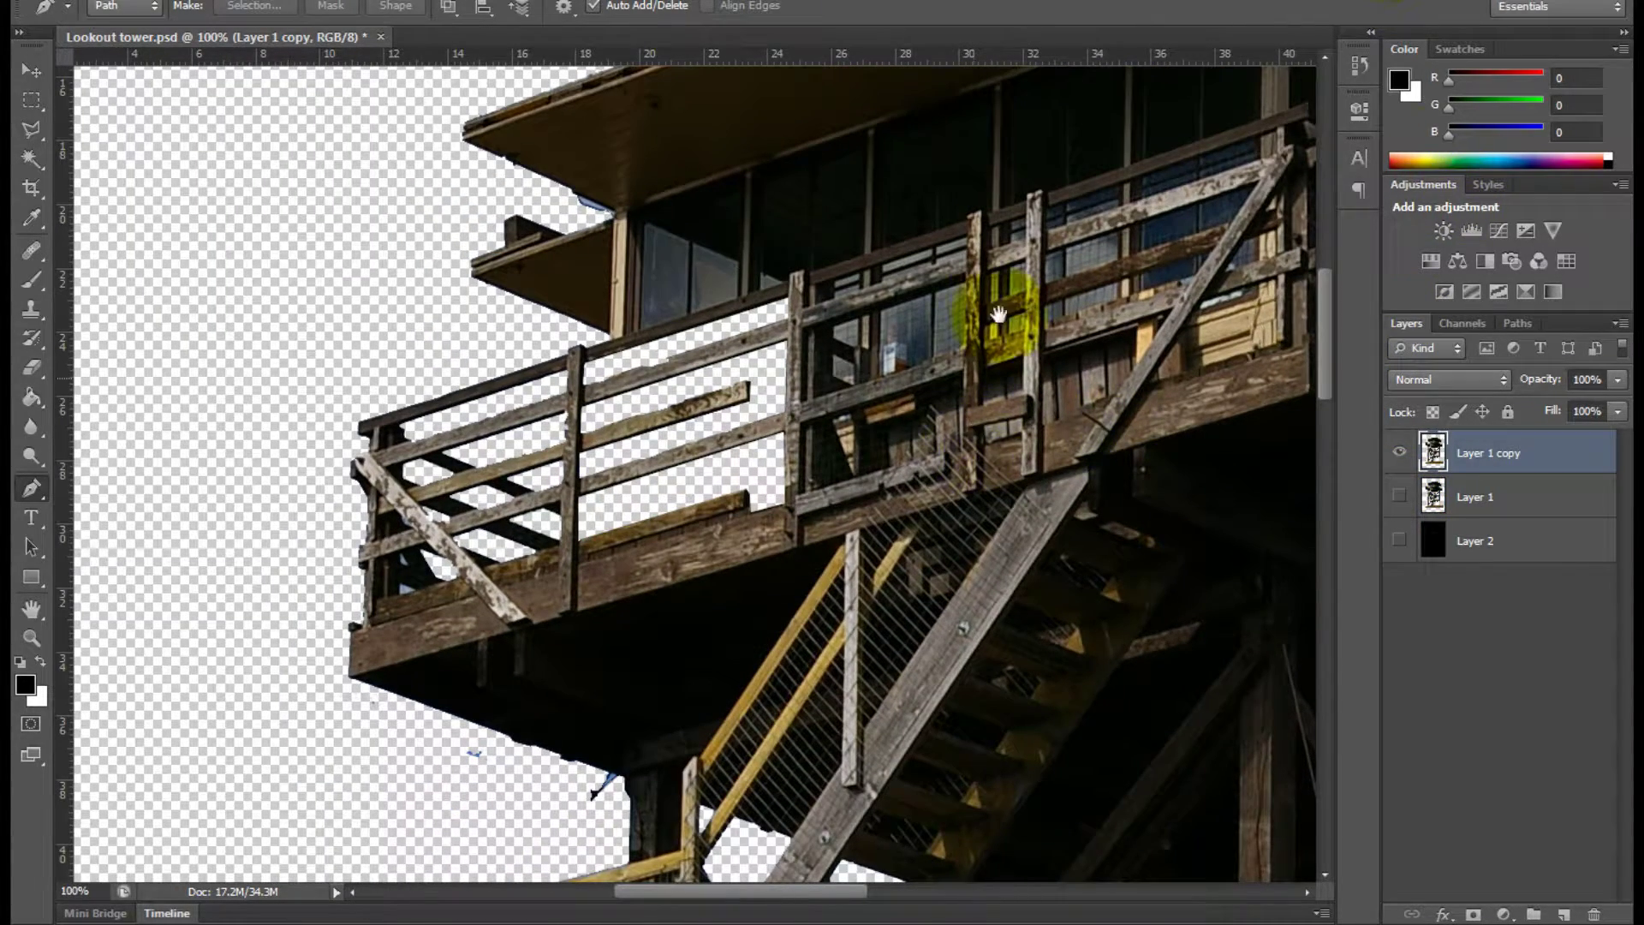
drag(982, 311, 770, 370)
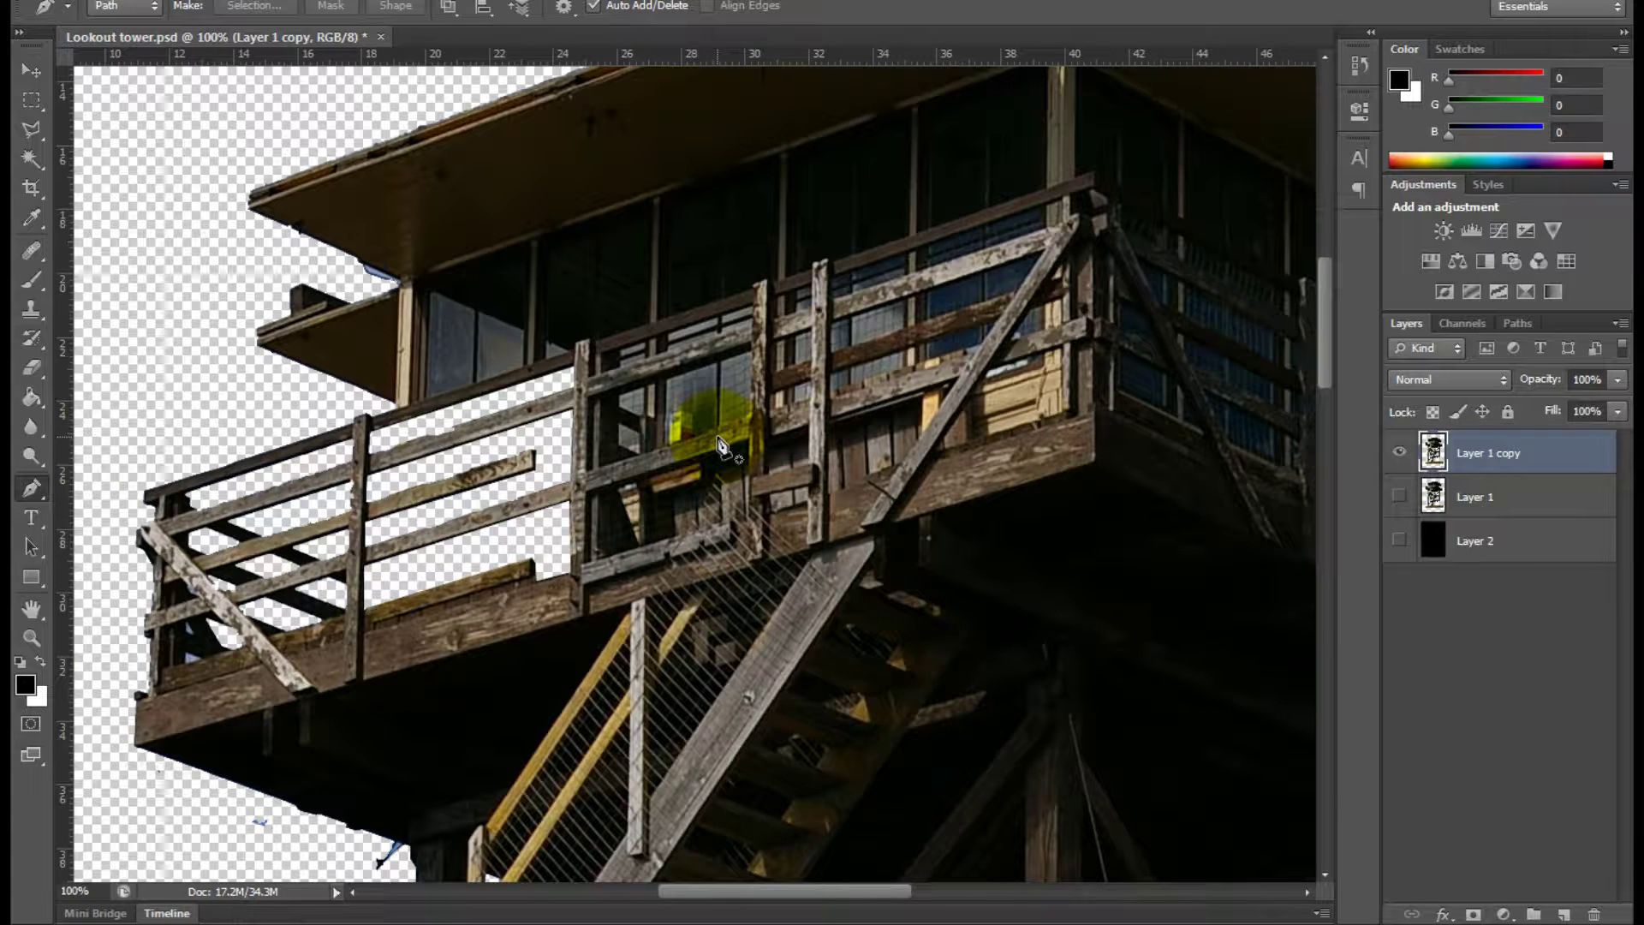
key(ctrl+0)
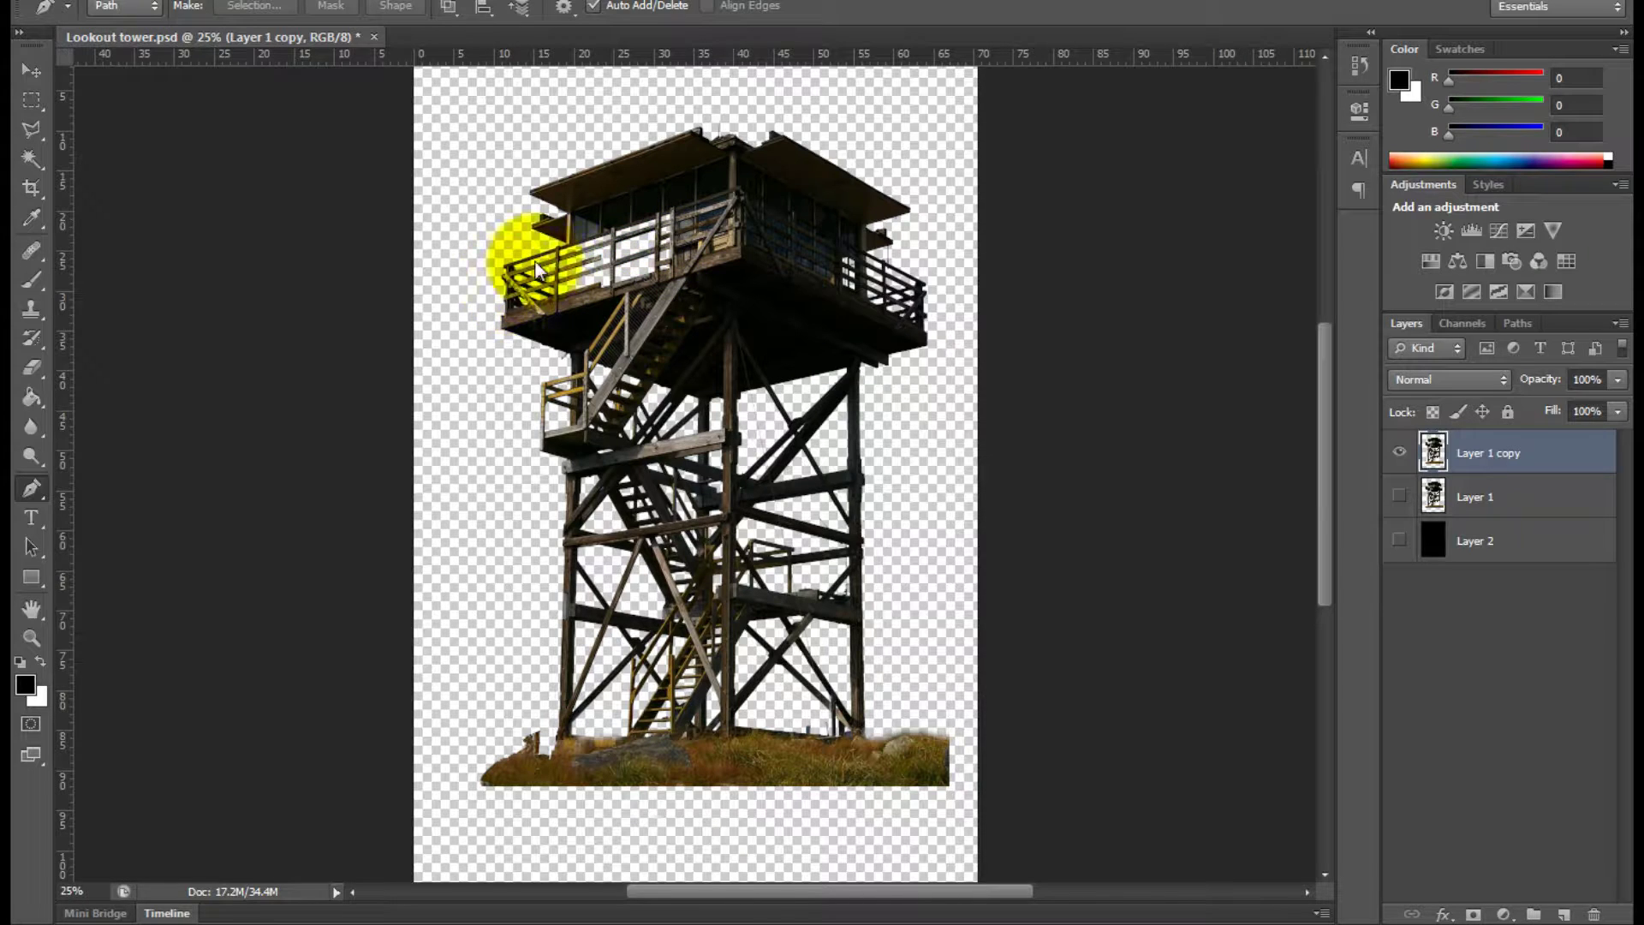
click(1398, 495)
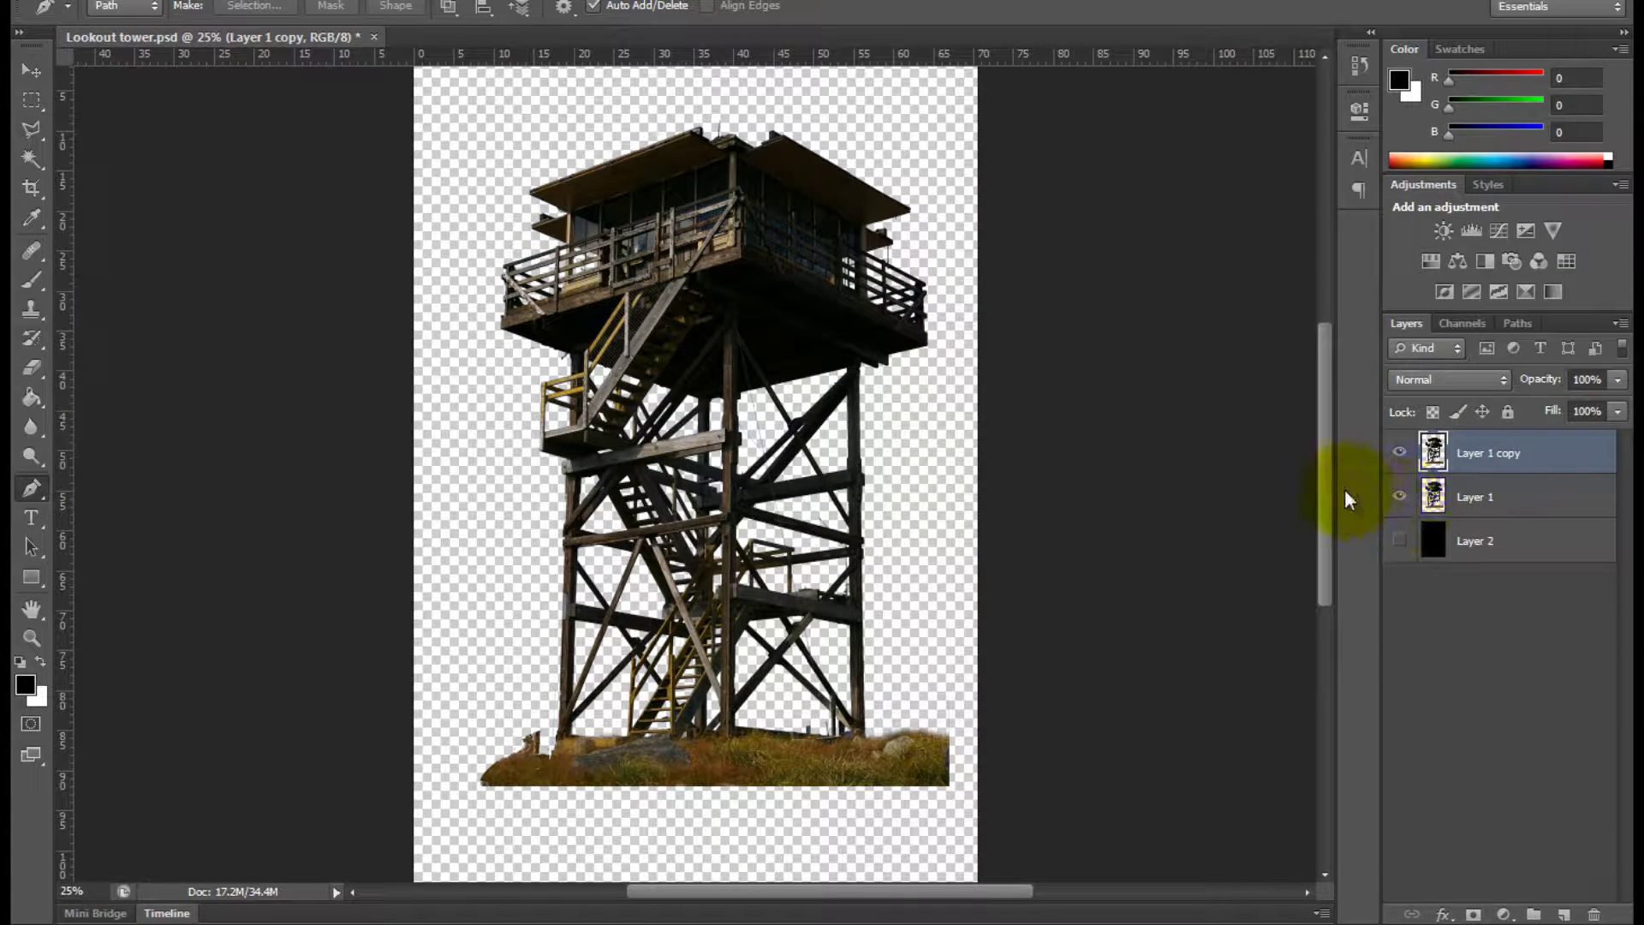
click(1399, 498)
click(1399, 496)
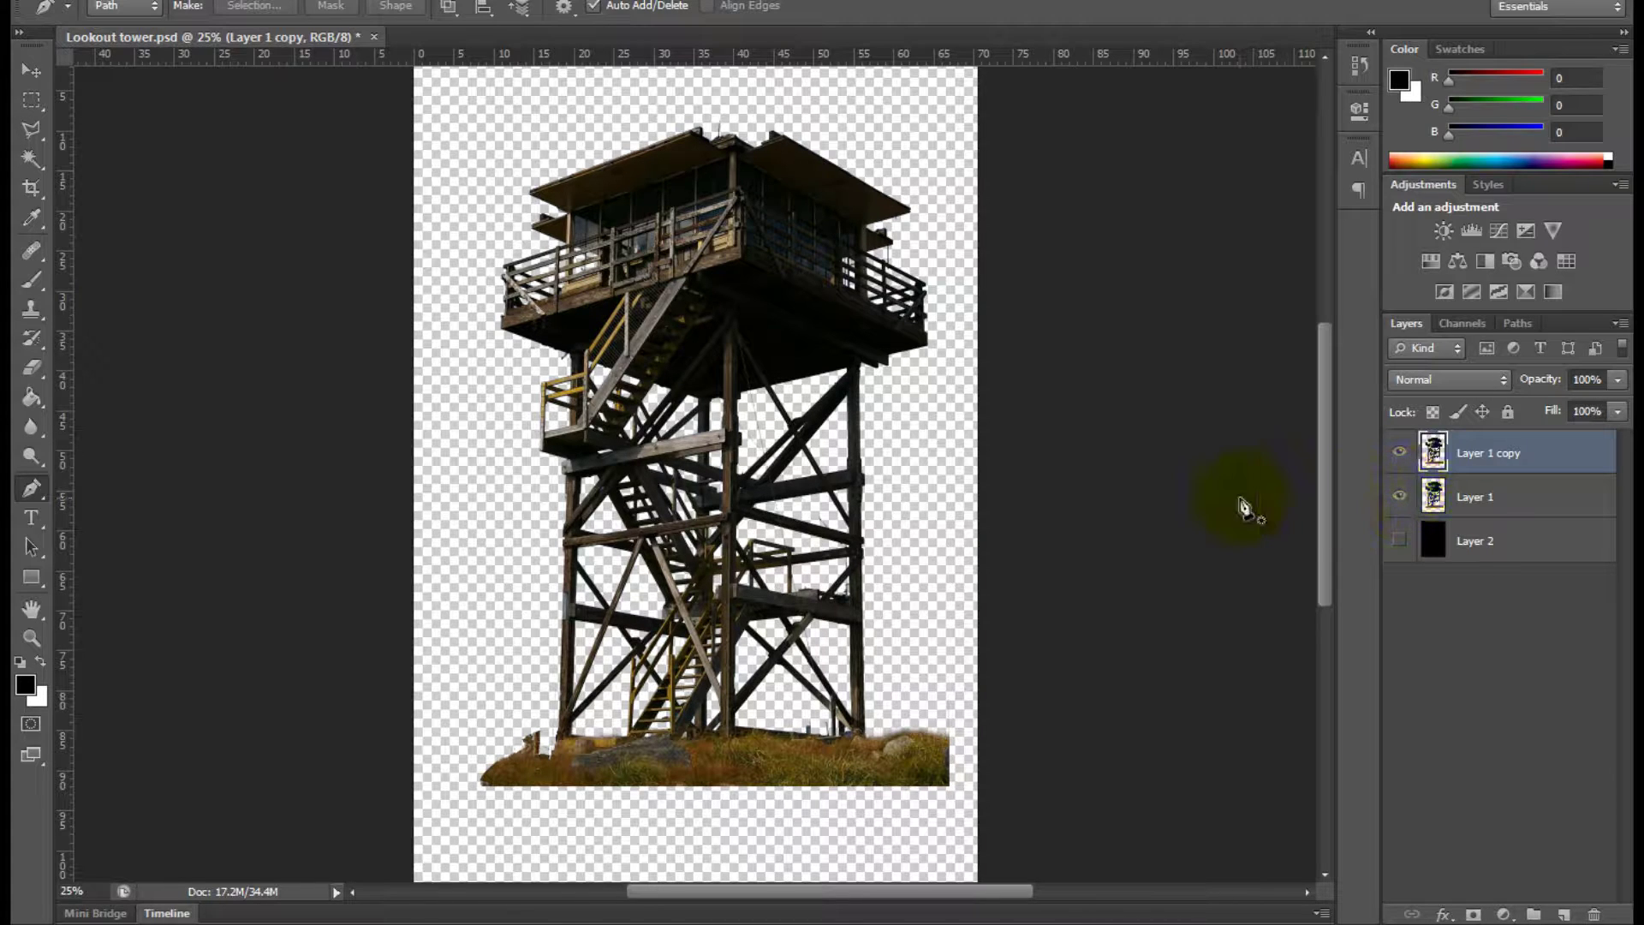
- Select the transparent area around the tower and the openings in its lower frame on Layer 1 with the Magic Wand at tolerance 50
click(1452, 497)
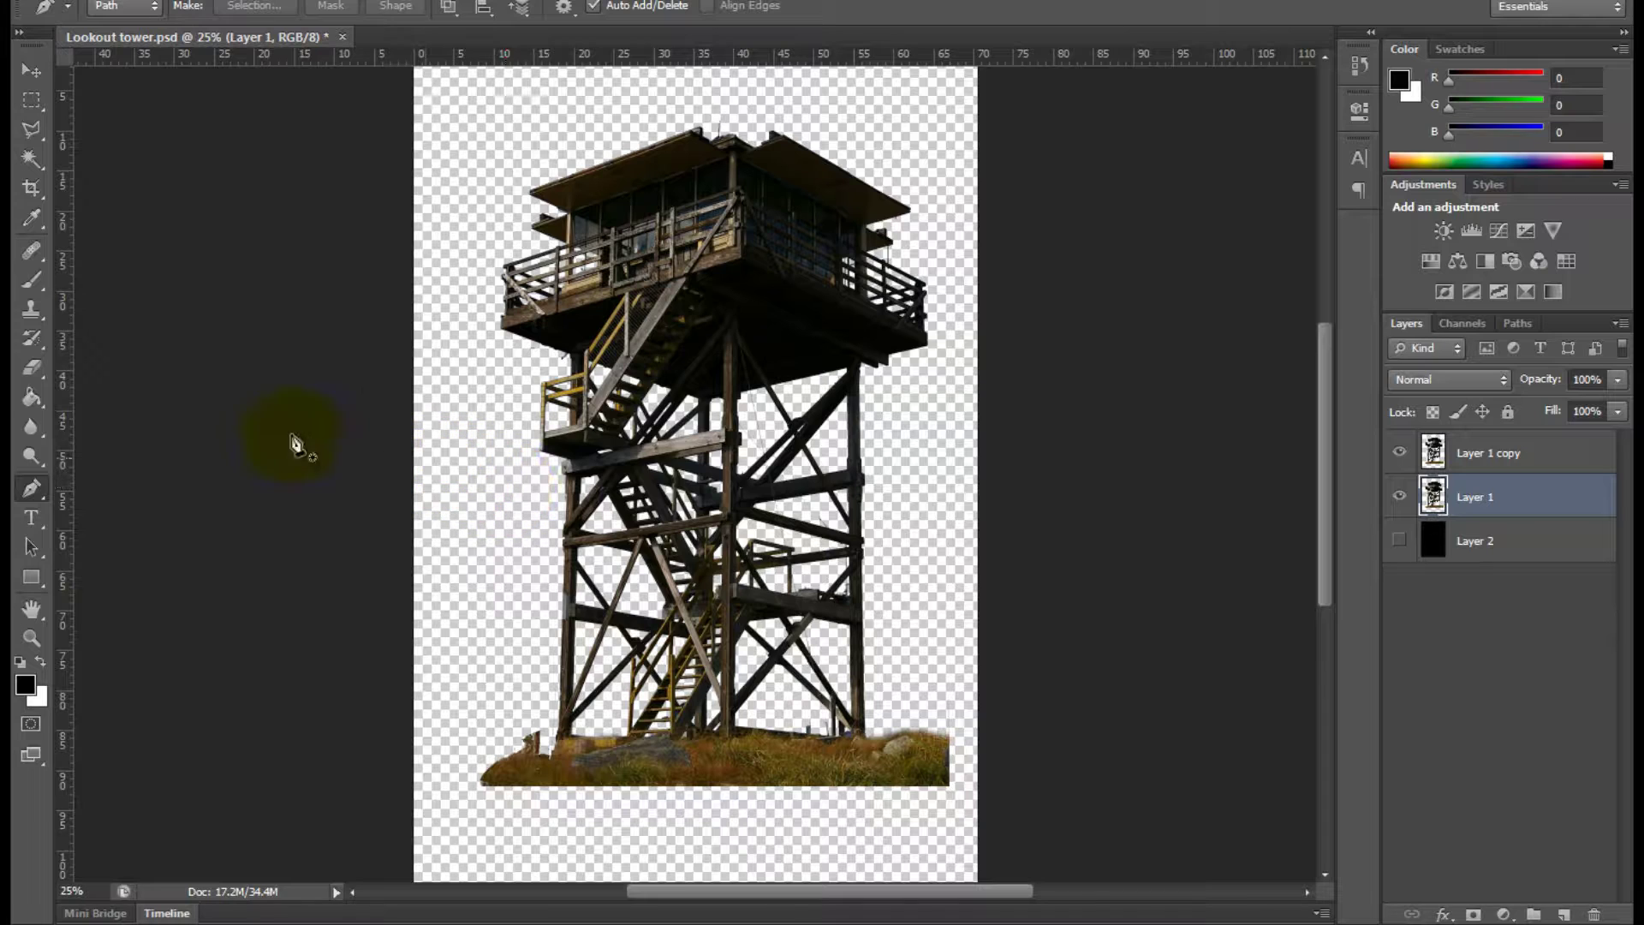
click(32, 161)
click(454, 545)
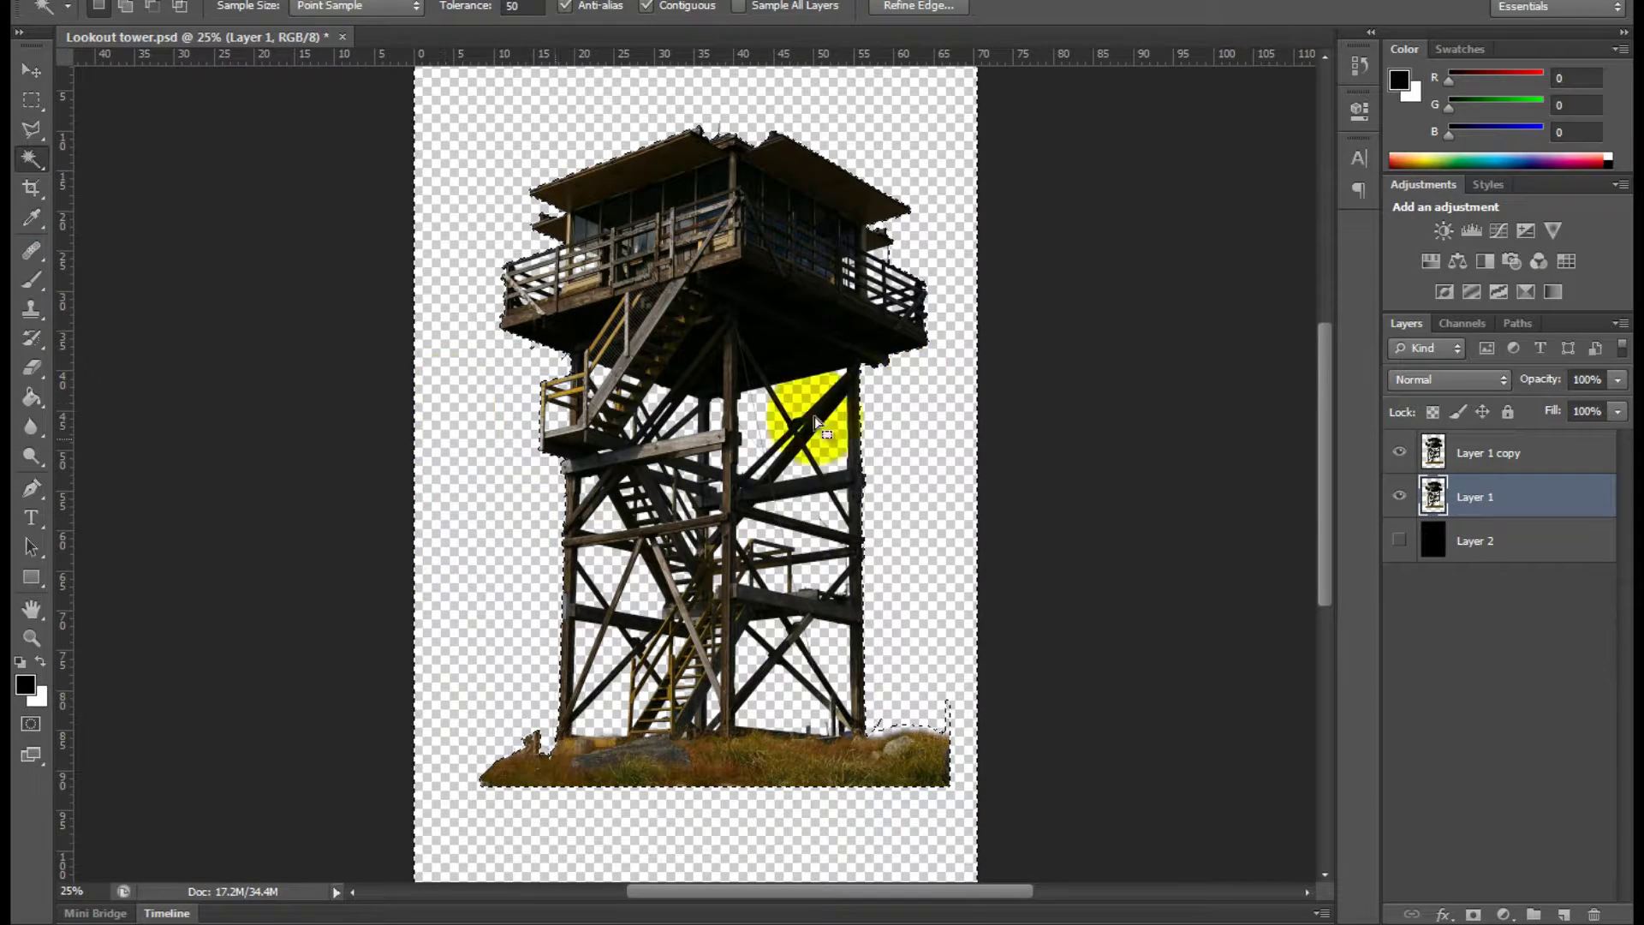
shift+click(751, 422)
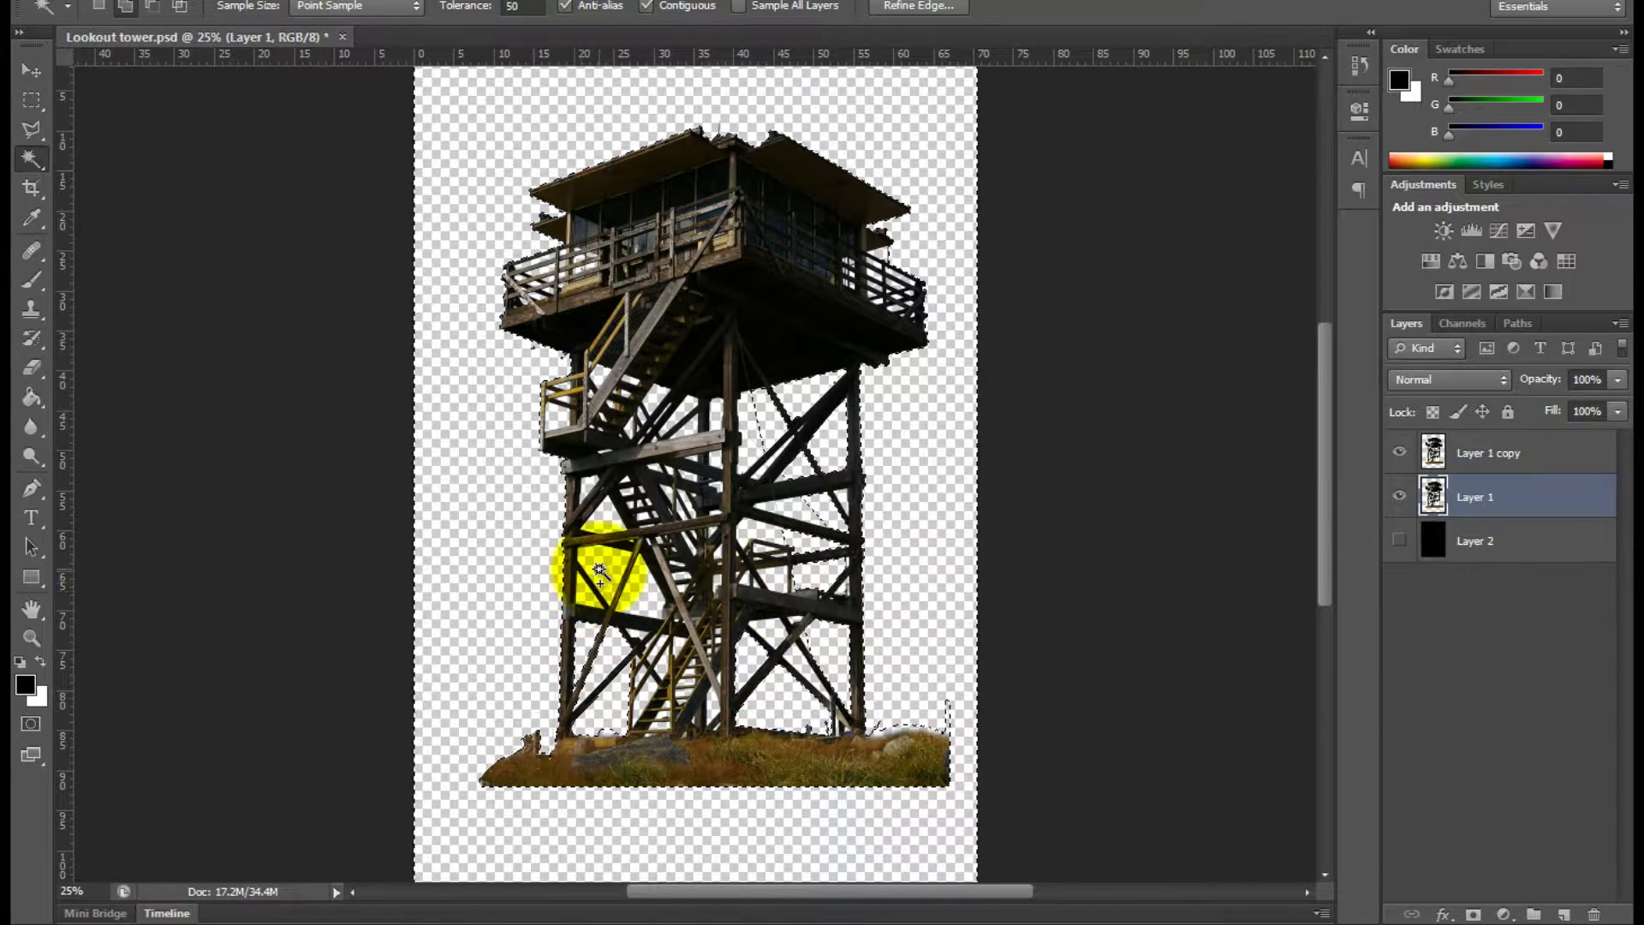
- Soften the tower's cut edges on Layer 1 using a 1-pixel feather on the selection, and deselect
click(343, 0)
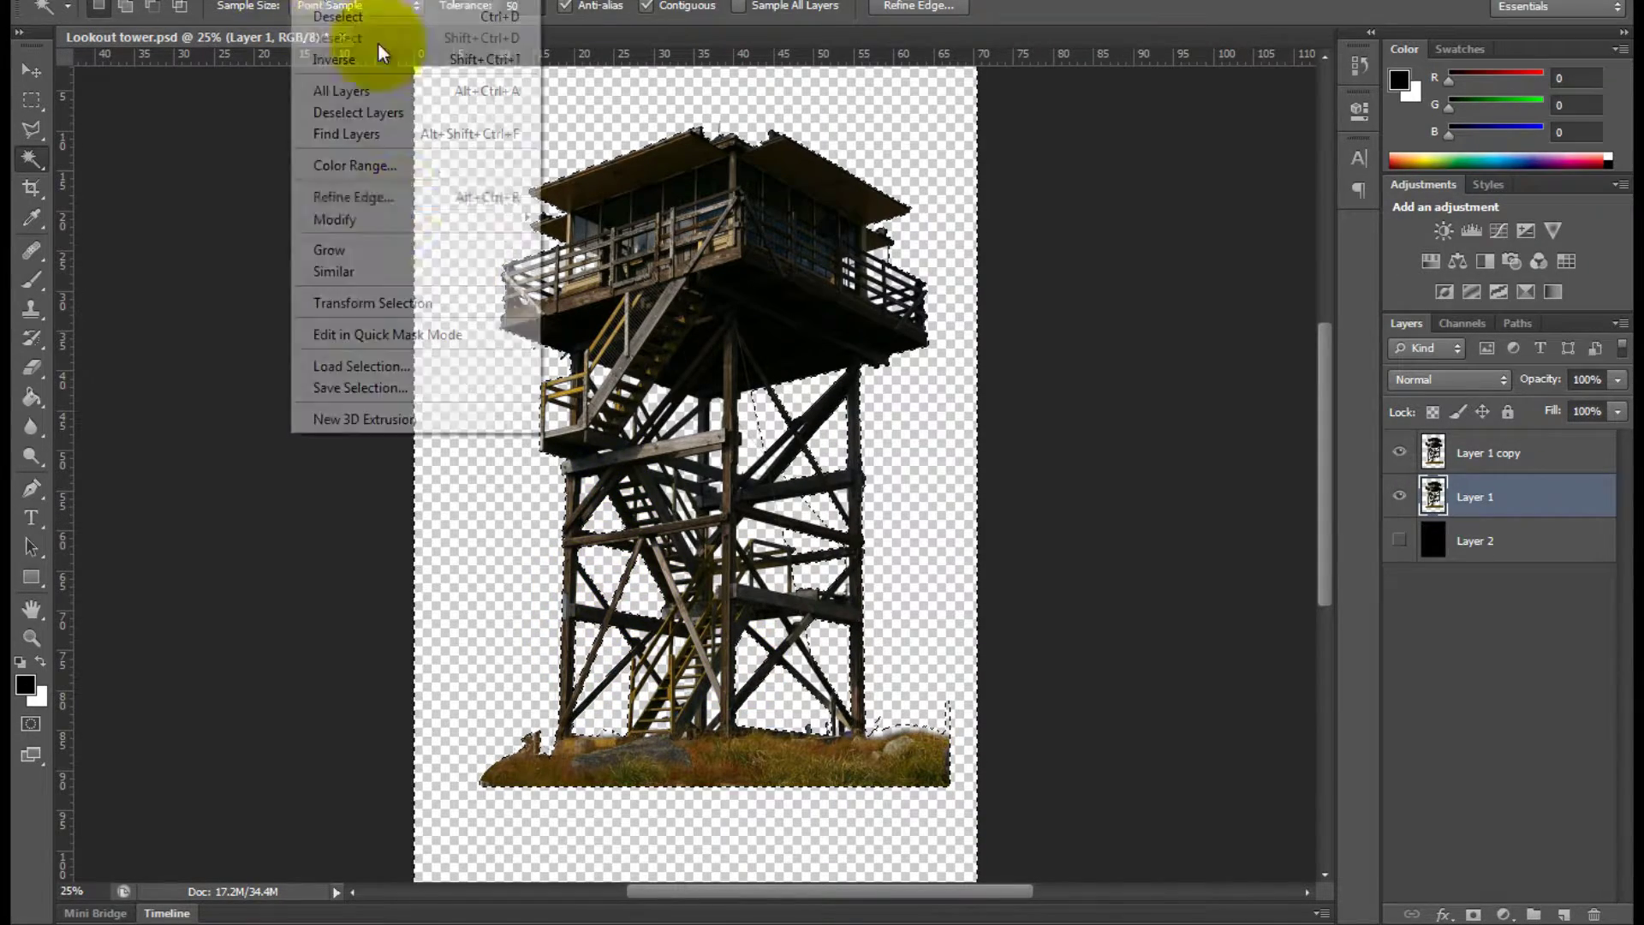
mouse_move(399, 214)
click(613, 303)
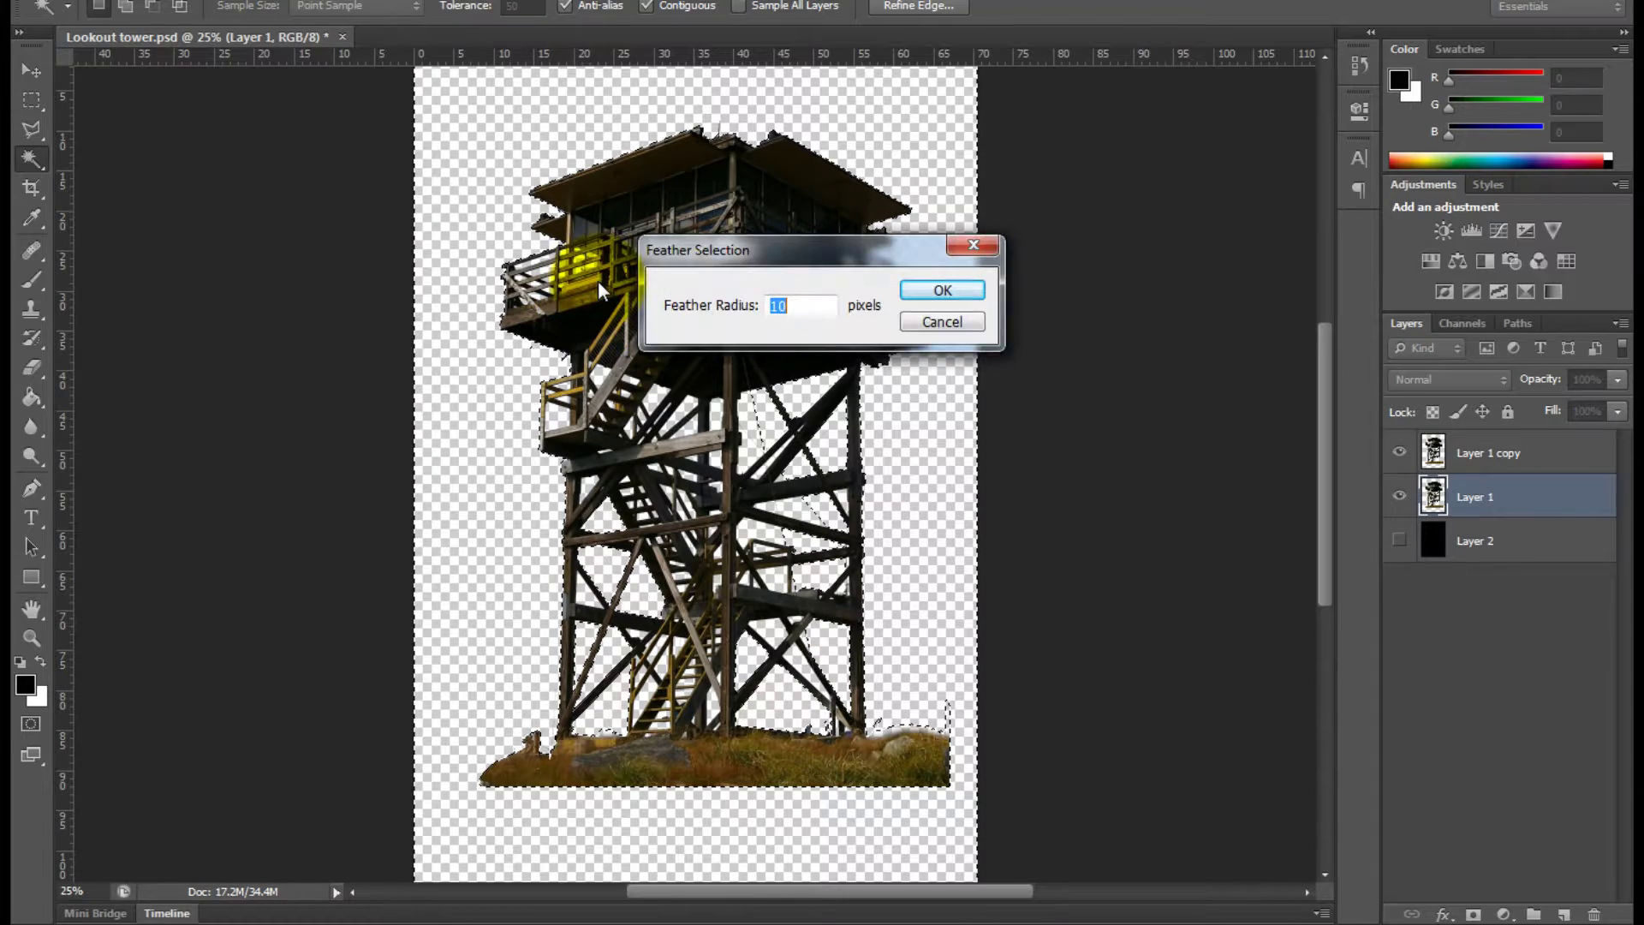
text(1)
key(Return)
key(ctrl+d)
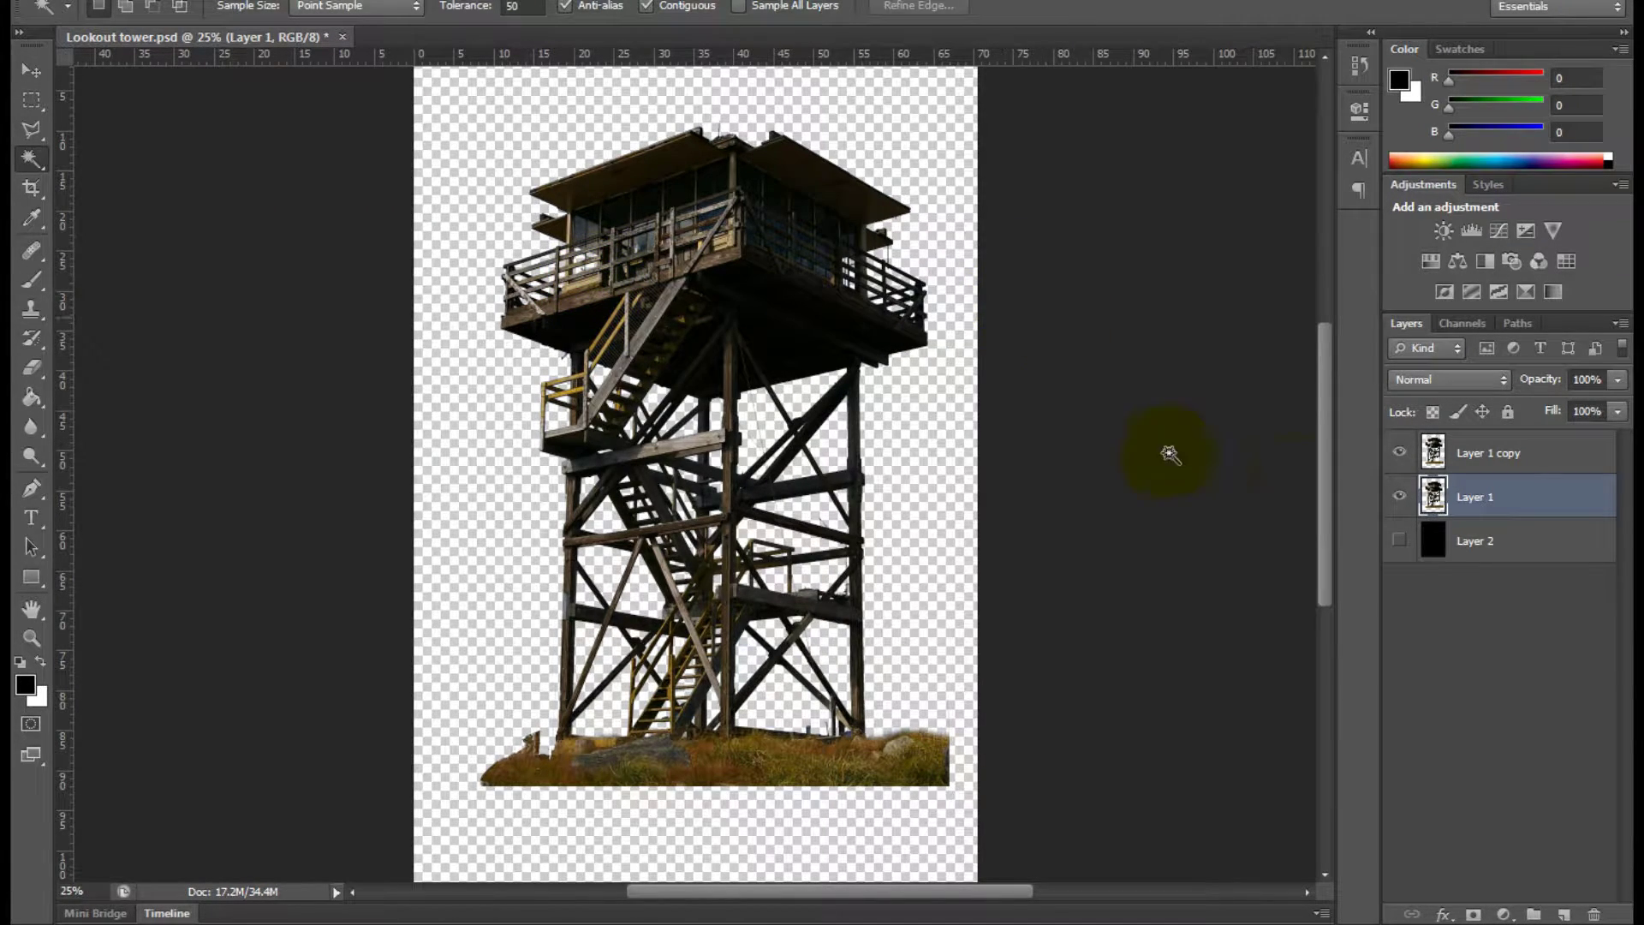
- Make Layer 1 copy the active layer and show it on its own with Layer 1 hidden
click(1399, 452)
click(1592, 445)
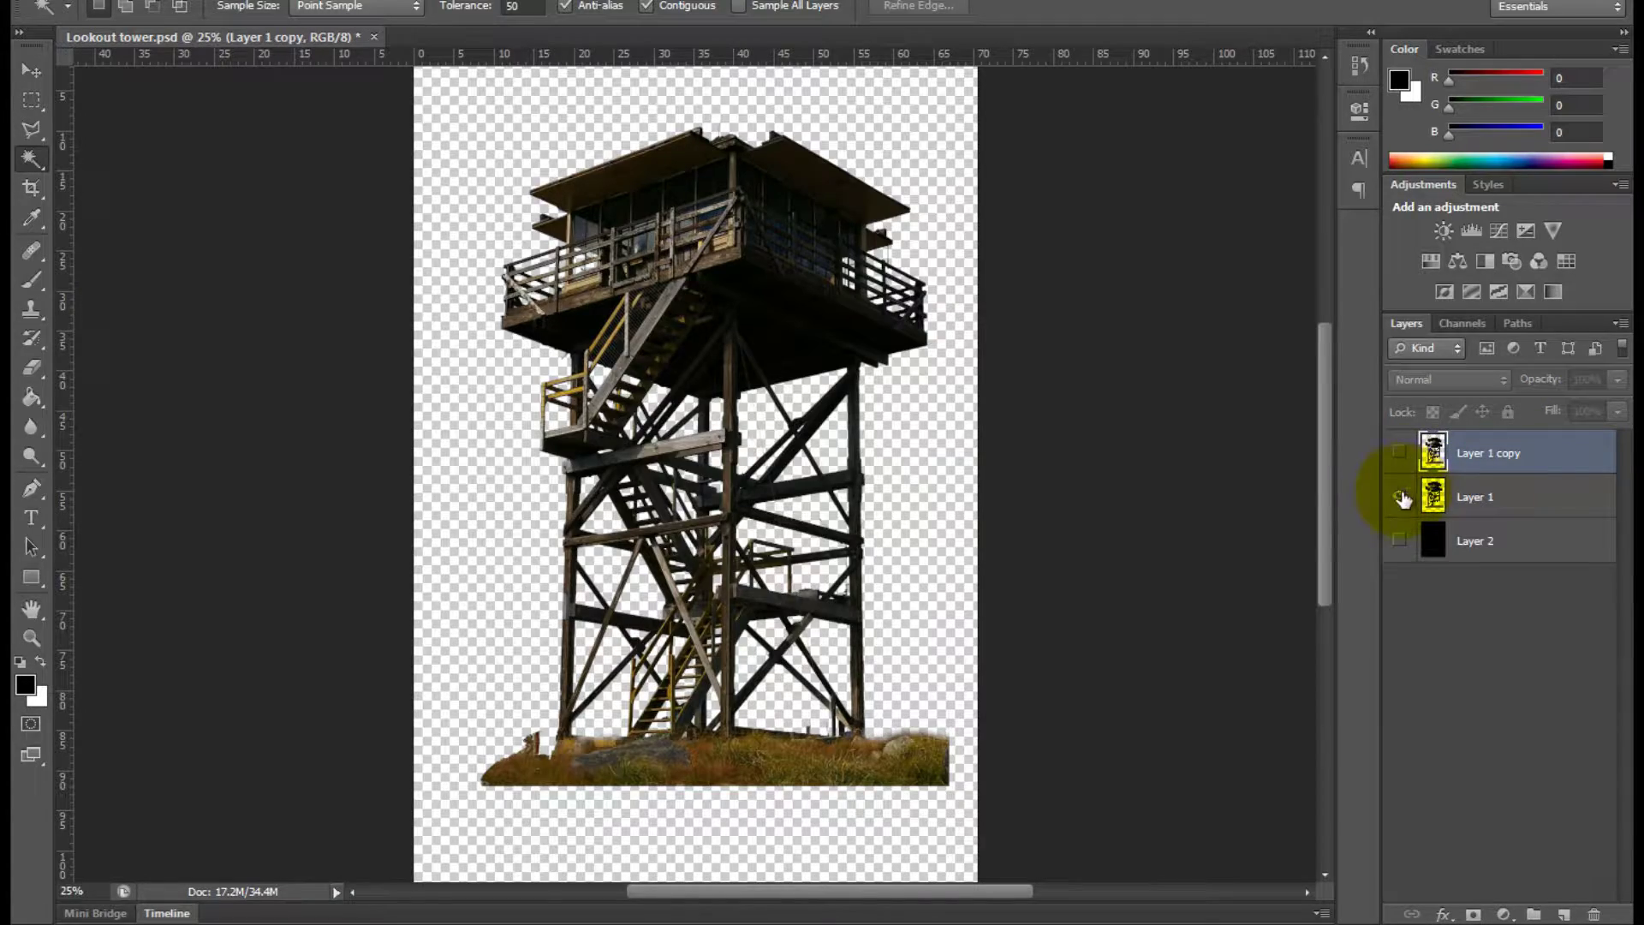
click(1399, 496)
click(1399, 452)
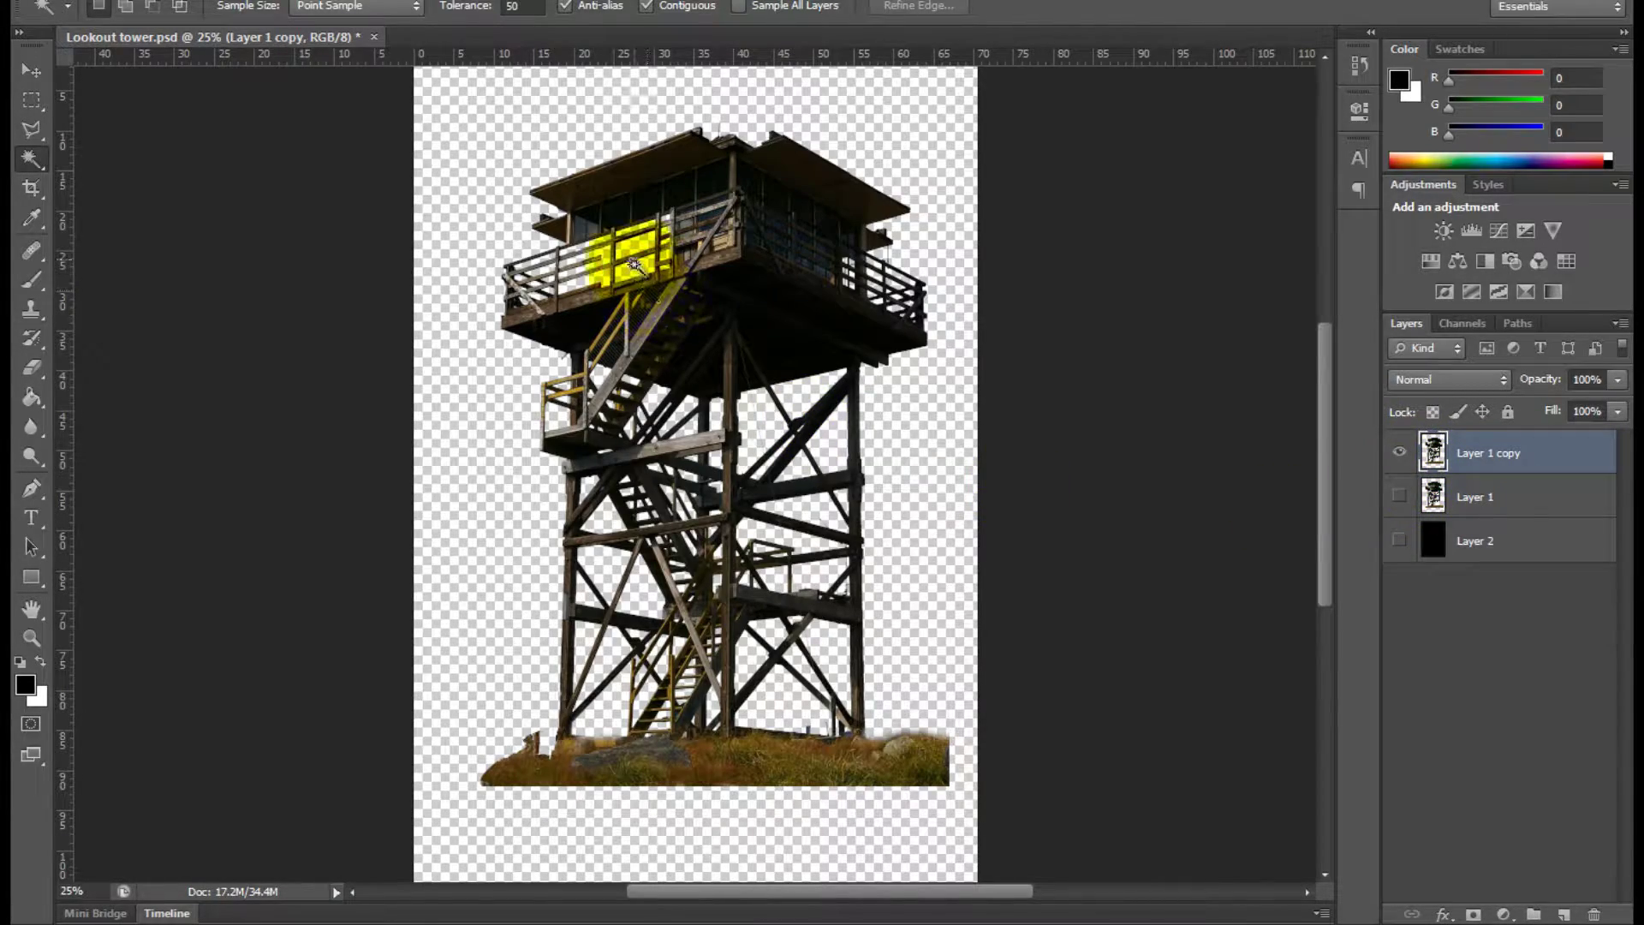
- Select the transparent openings between the balcony rails on Layer 1 copy with the Magic Wand
key(ctrl+plus)
key(ctrl+plus)
key(ctrl+plus)
drag(599, 265, 799, 515)
scroll(798, 535, up, 3)
key(ctrl+plus)
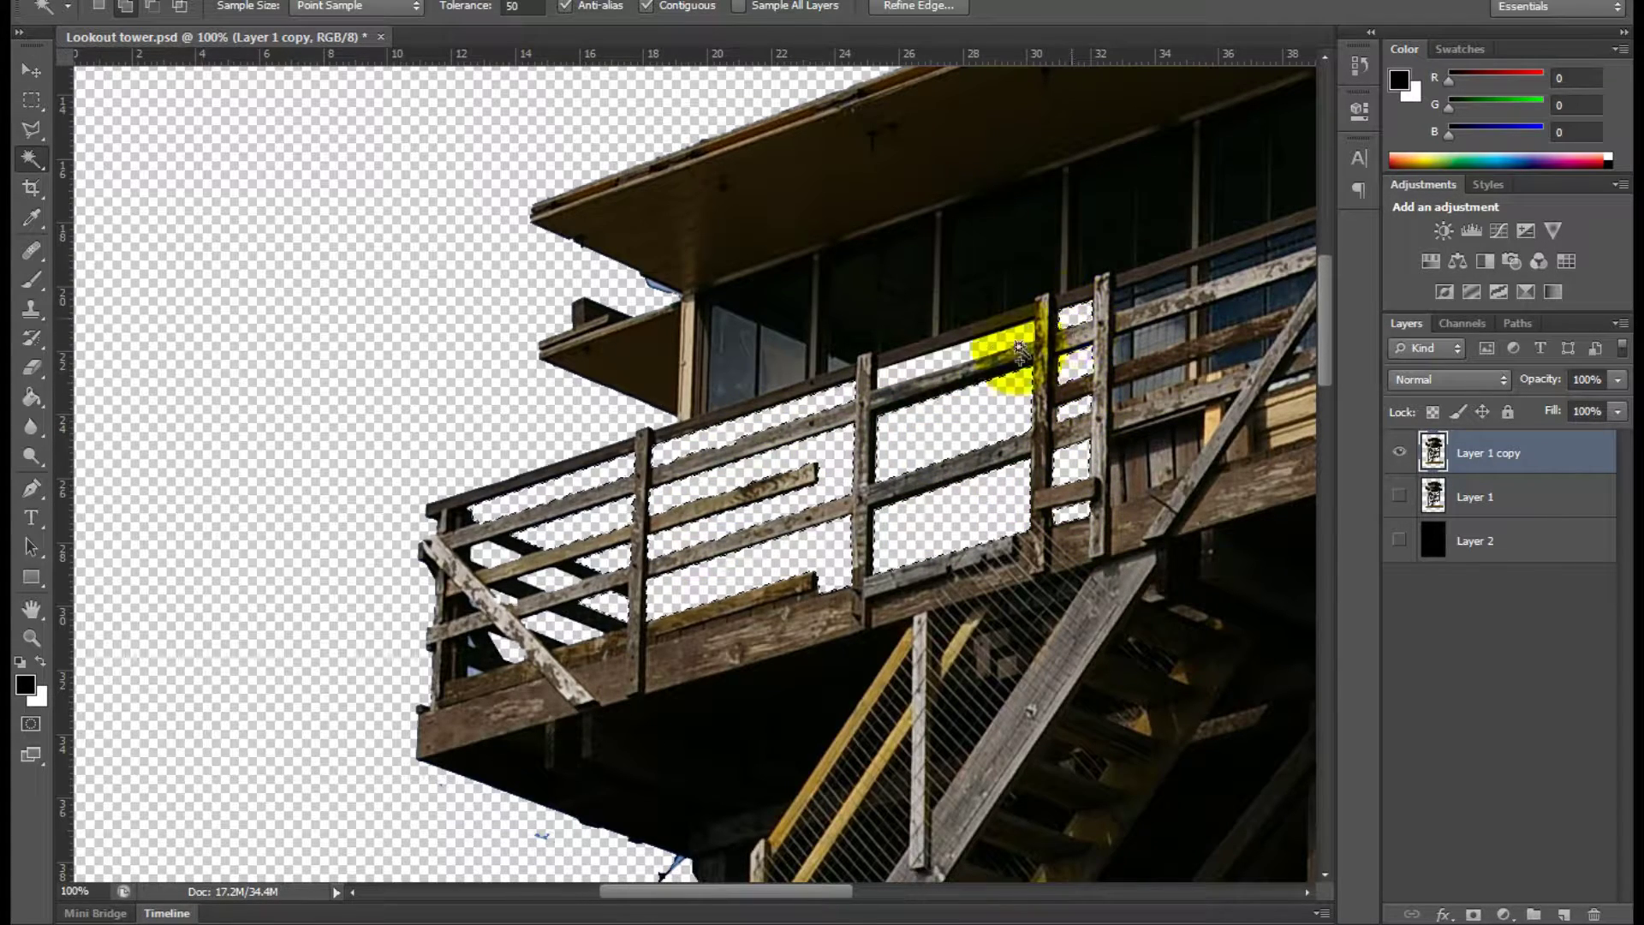
- Feather the balcony opening selection to soften the rail edges, and deselect
click(319, 2)
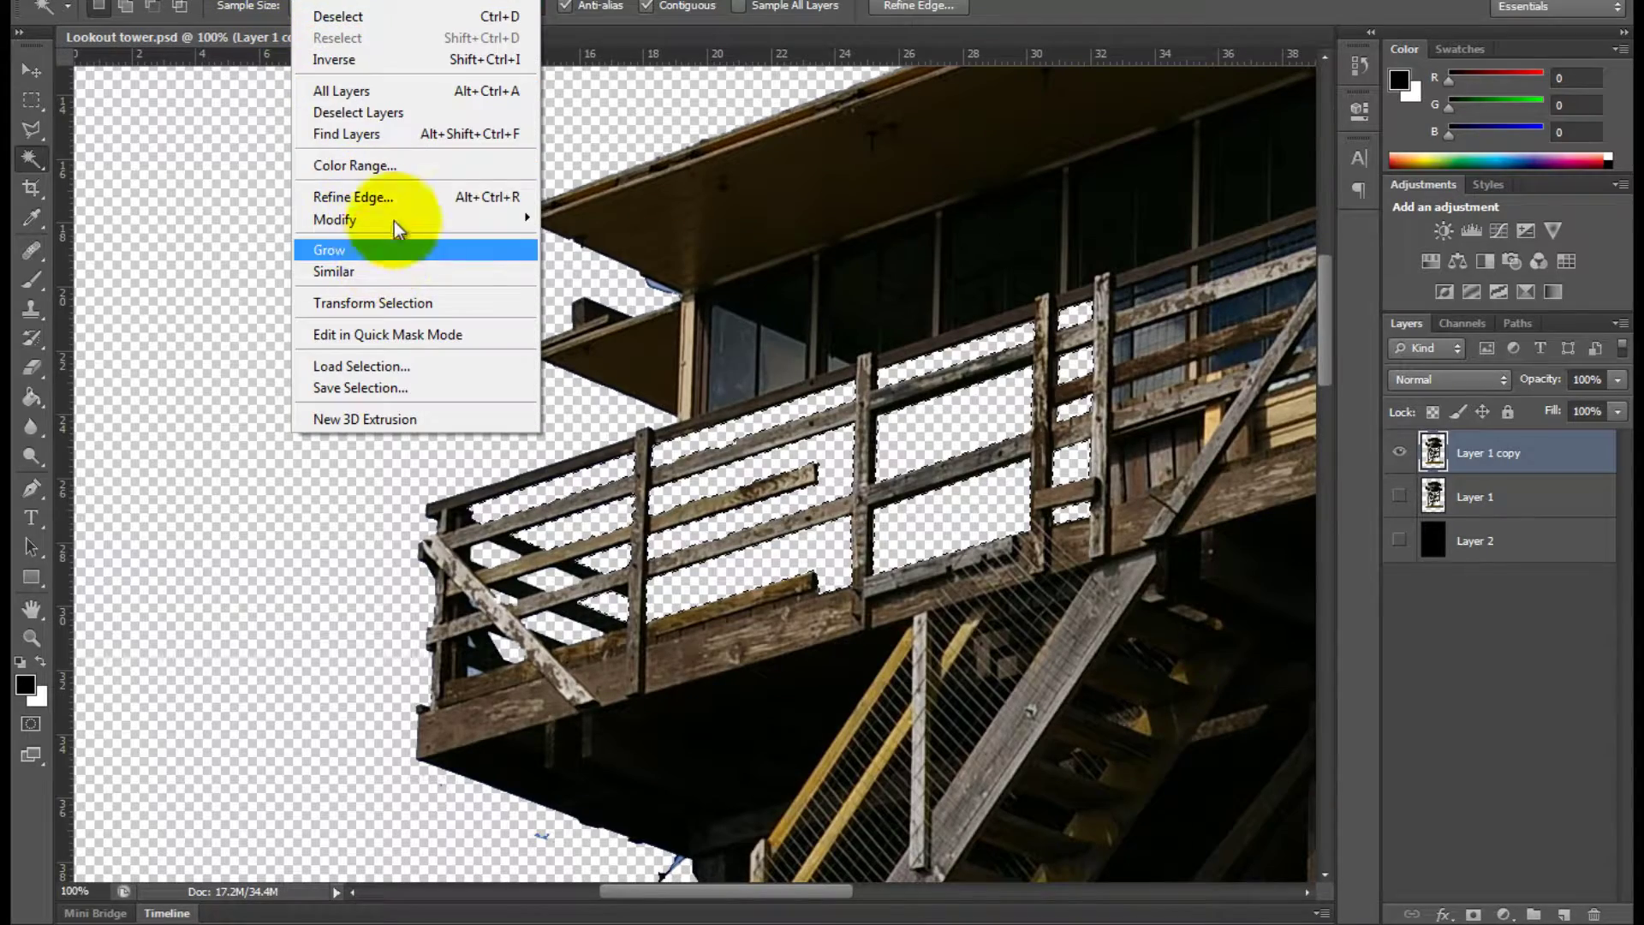
mouse_move(529, 216)
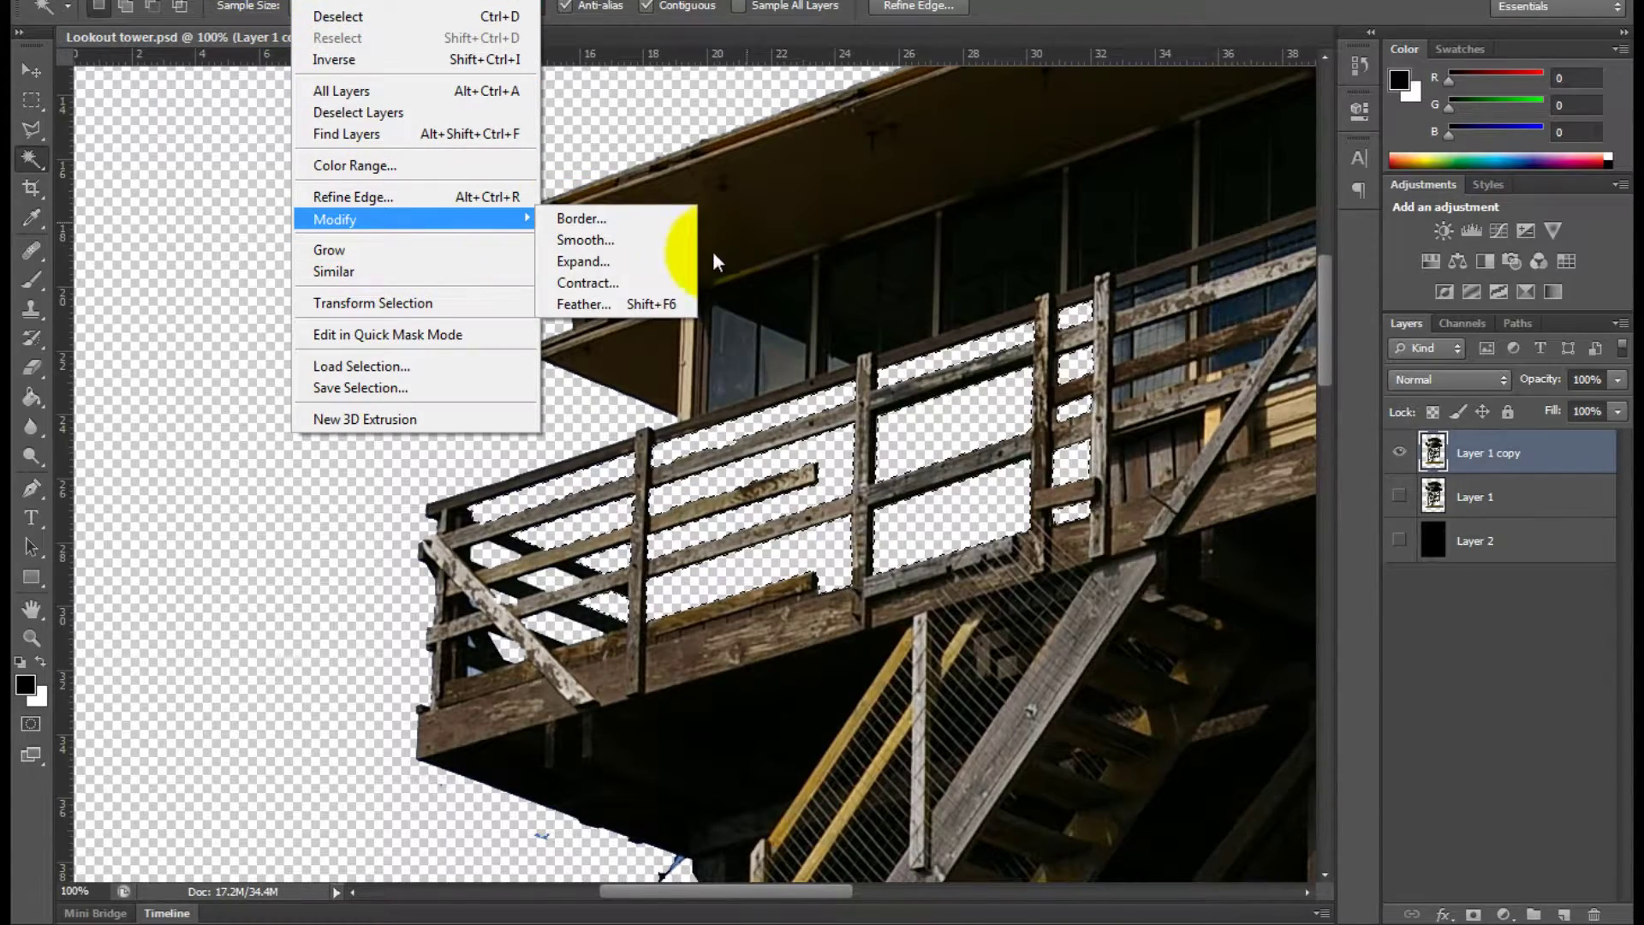
click(632, 297)
key(Return)
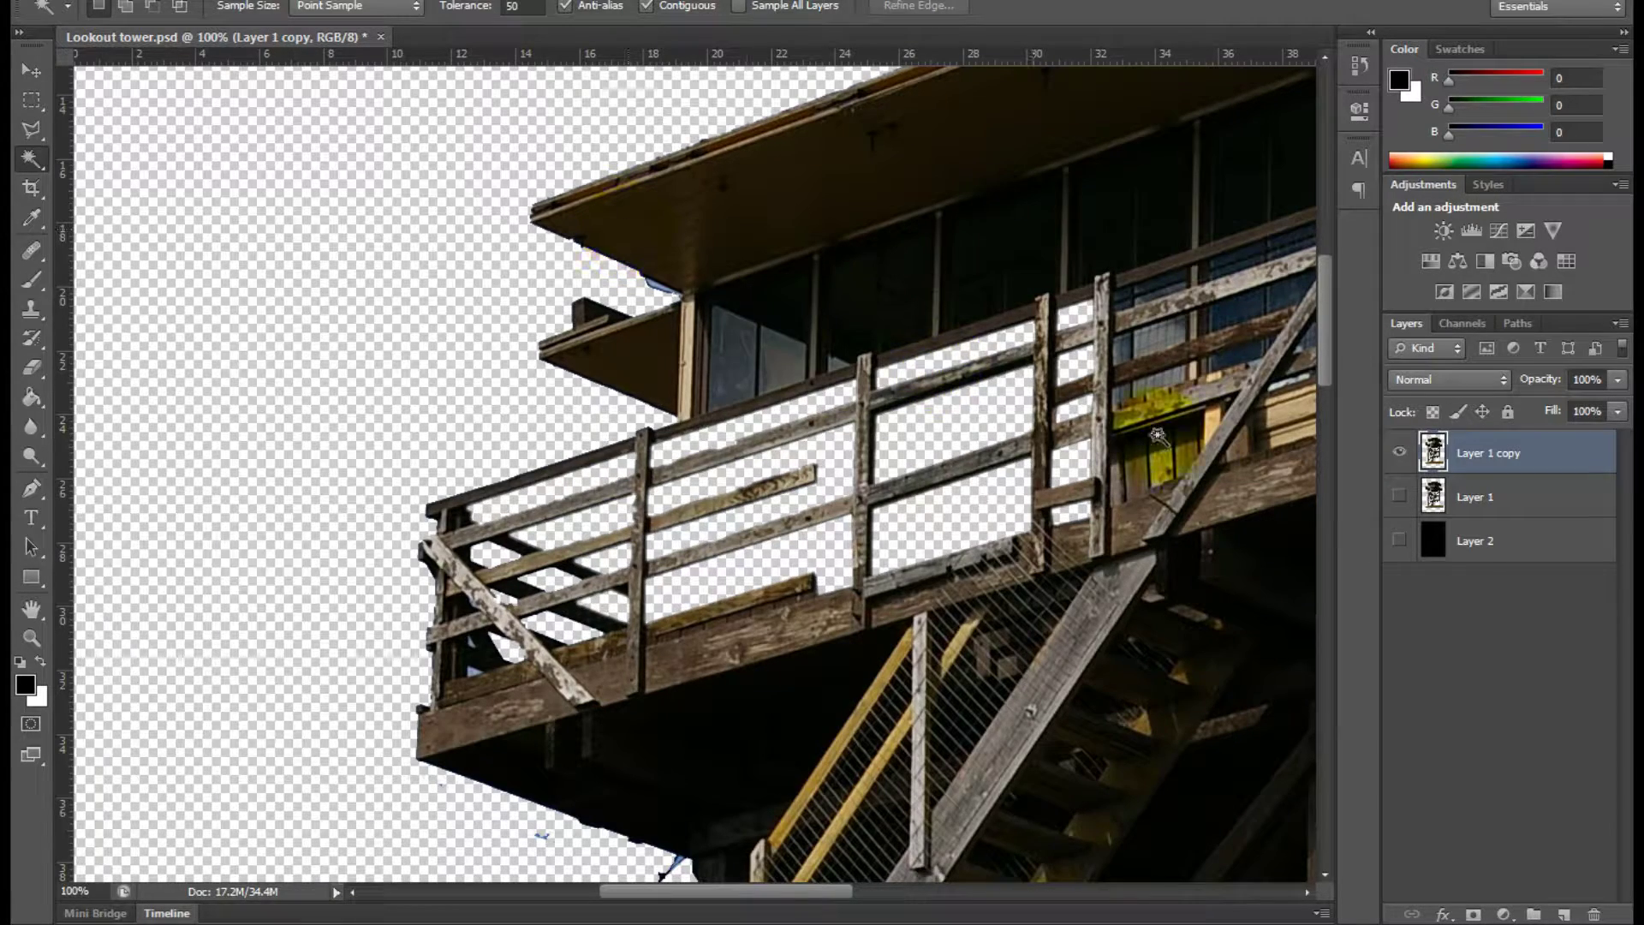
- Show Layer 1 and the black Layer 2 beneath the copy to check the whole cut-out against a dark background
click(1399, 494)
click(1399, 539)
key(ctrl+minus)
key(ctrl+minus)
key(ctrl+minus)
key(ctrl+minus)
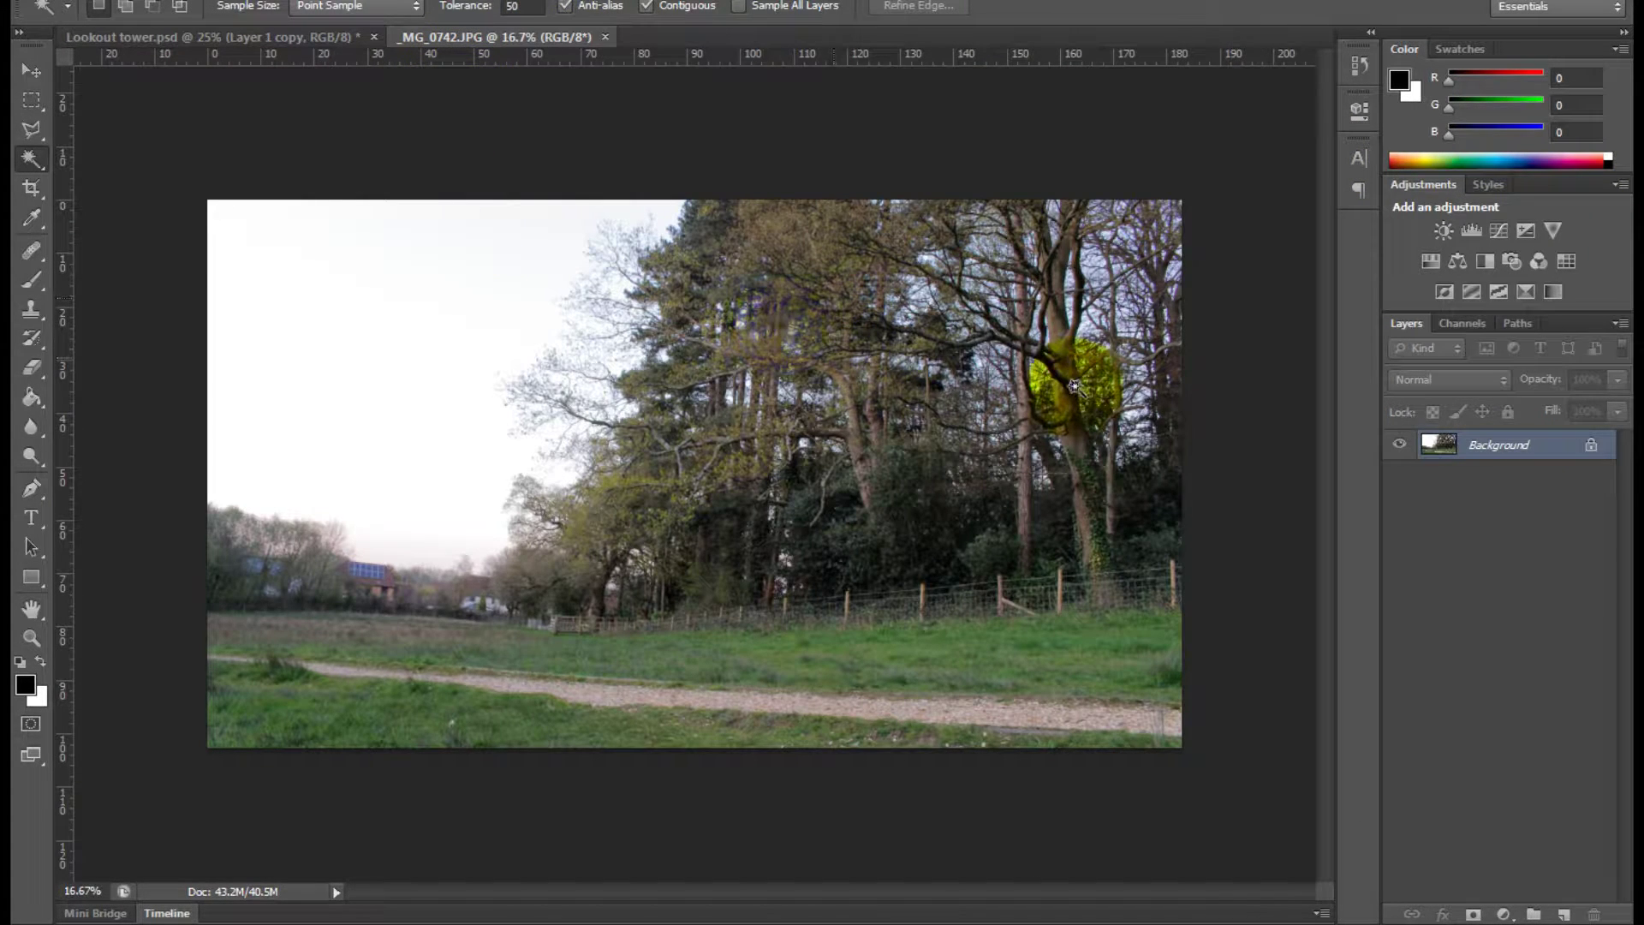
- Convert the locked Background of _MG_0742.JPG into a normal editable layer with the default settings
double_click(1558, 446)
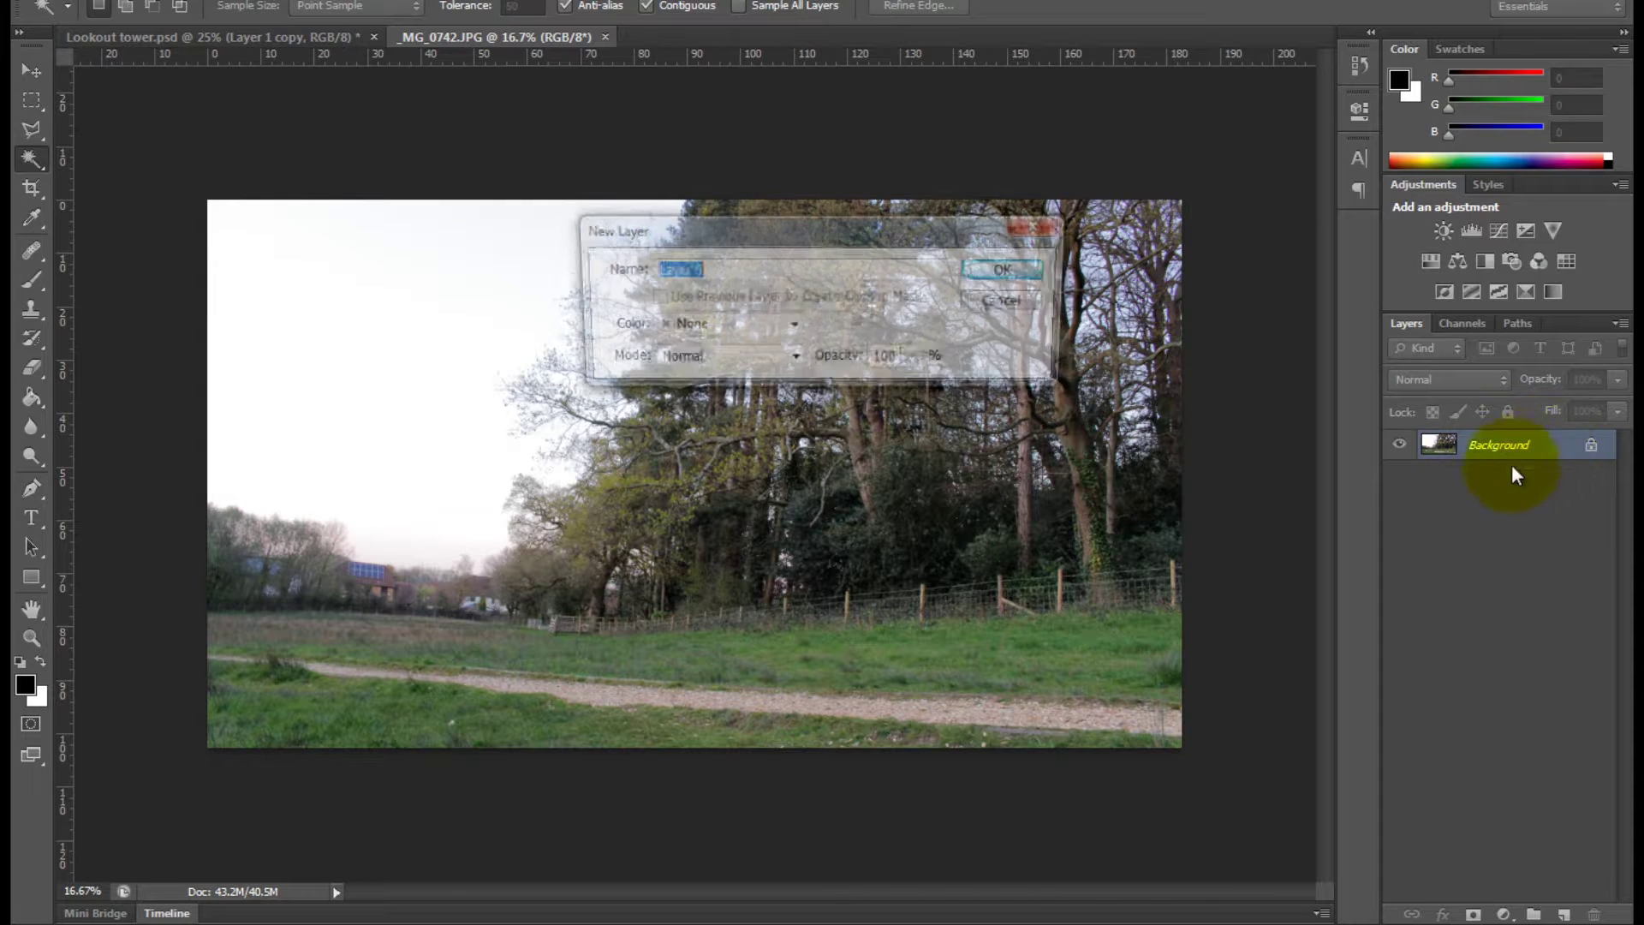
click(1006, 269)
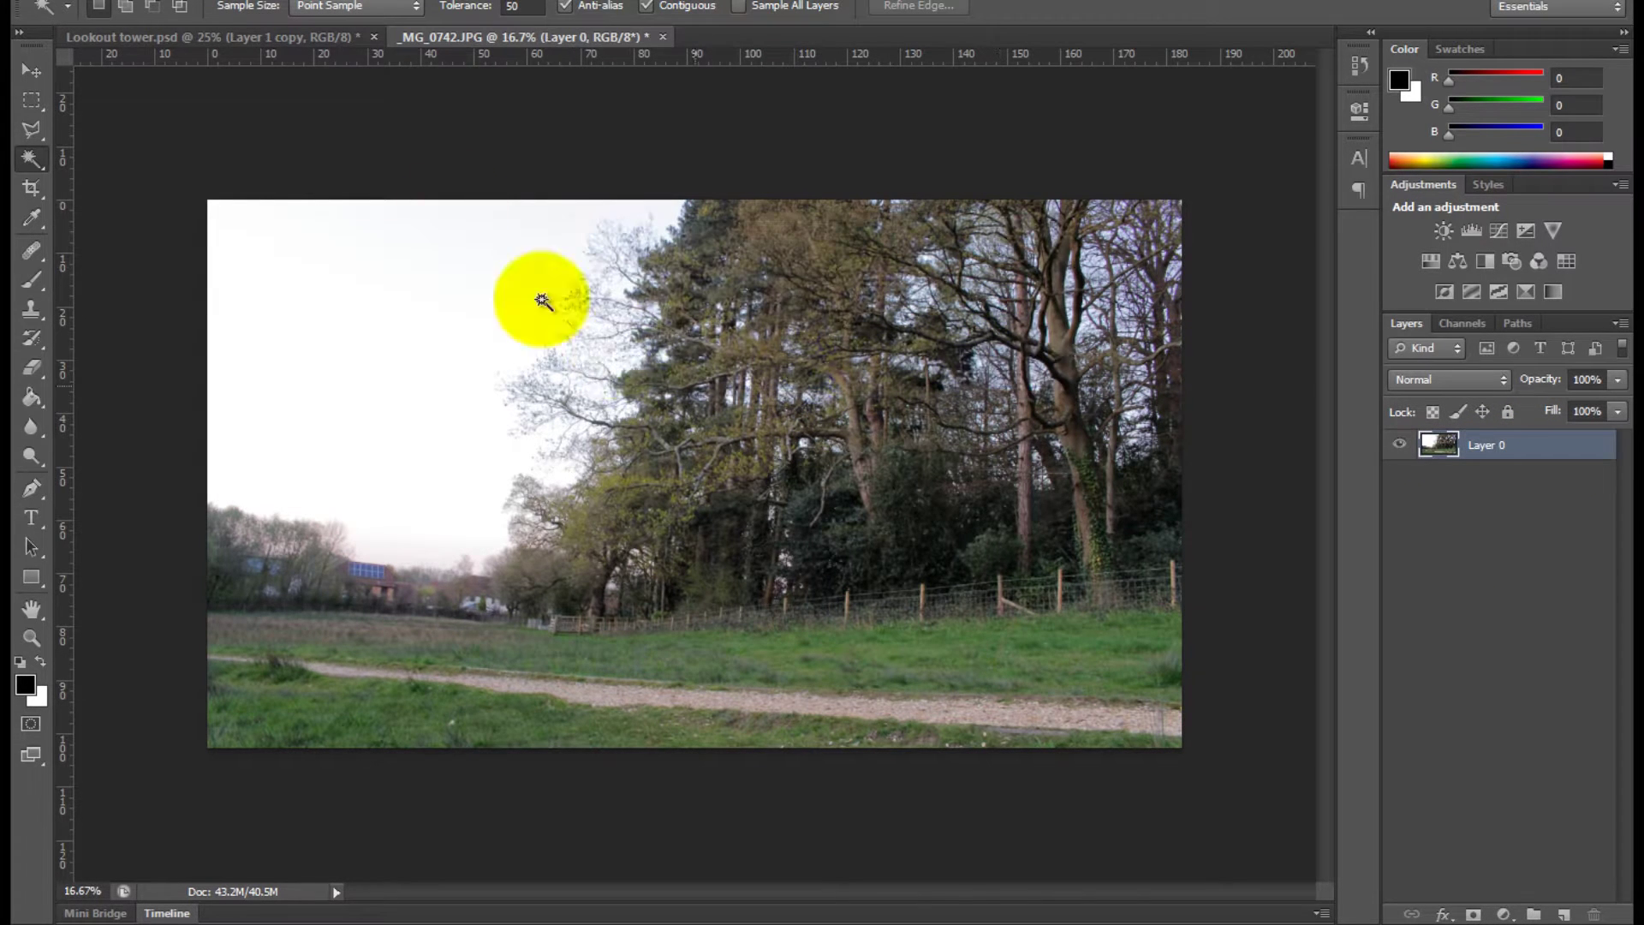
- Hide the black Layer 2 in Lookout tower.psd and copy the entire canvas contents of Layer 1
key(ctrl+Tab)
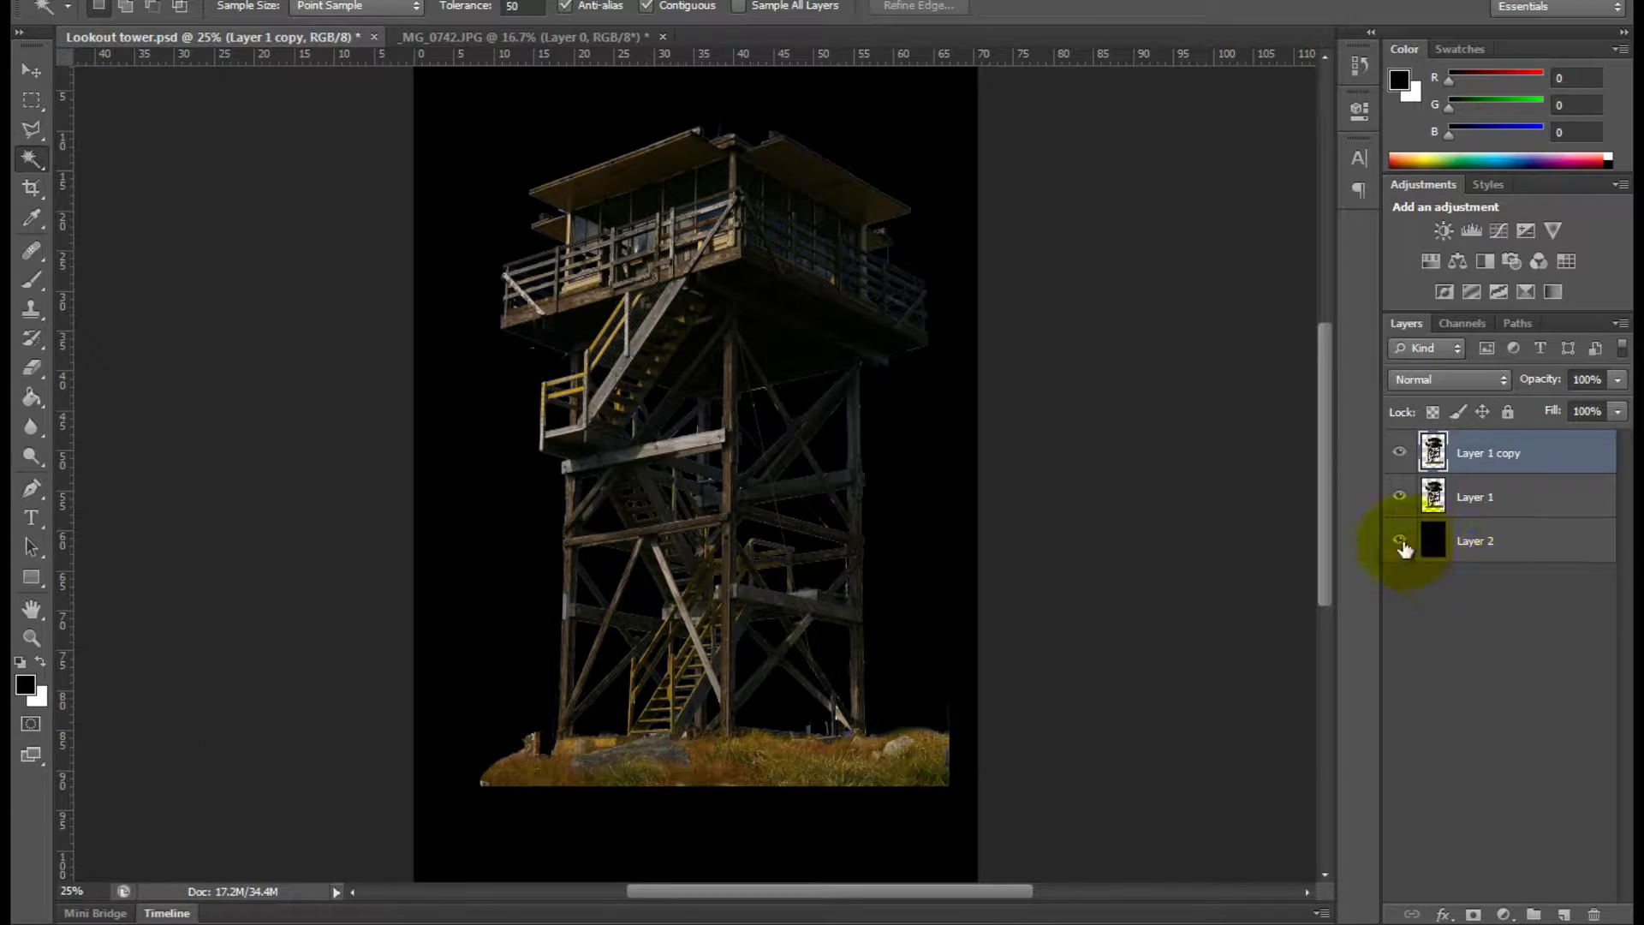
click(1399, 540)
click(1549, 561)
click(1543, 494)
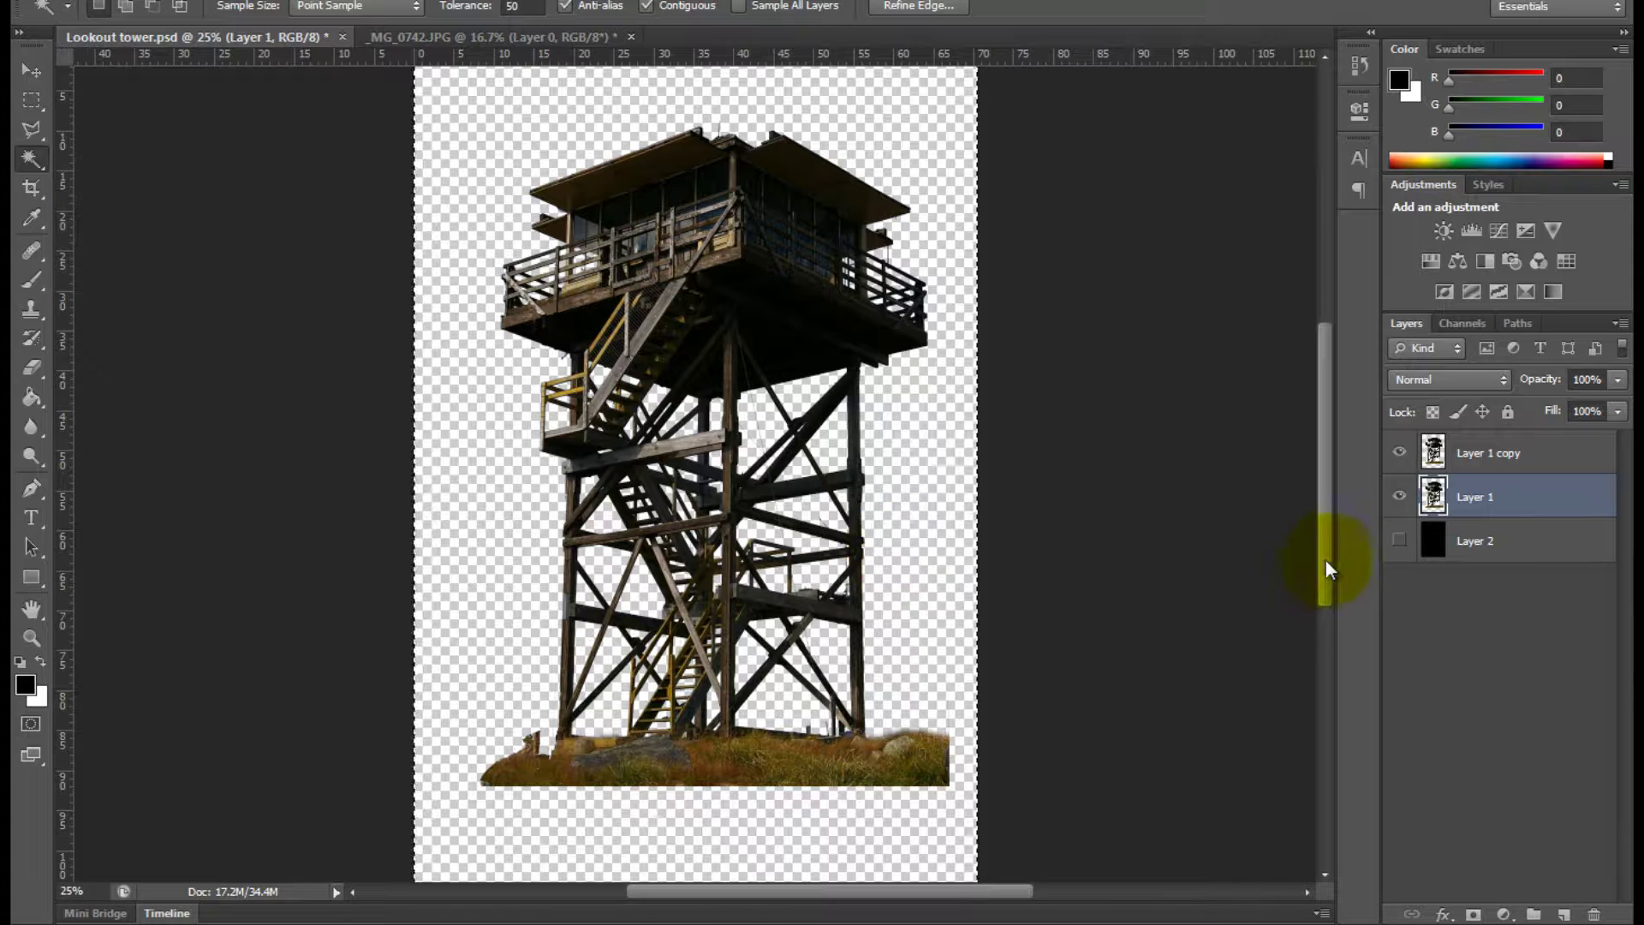
- Paste the tower into the _MG_0742.JPG photo, accepting the colour conversion to the destination profile
click(529, 34)
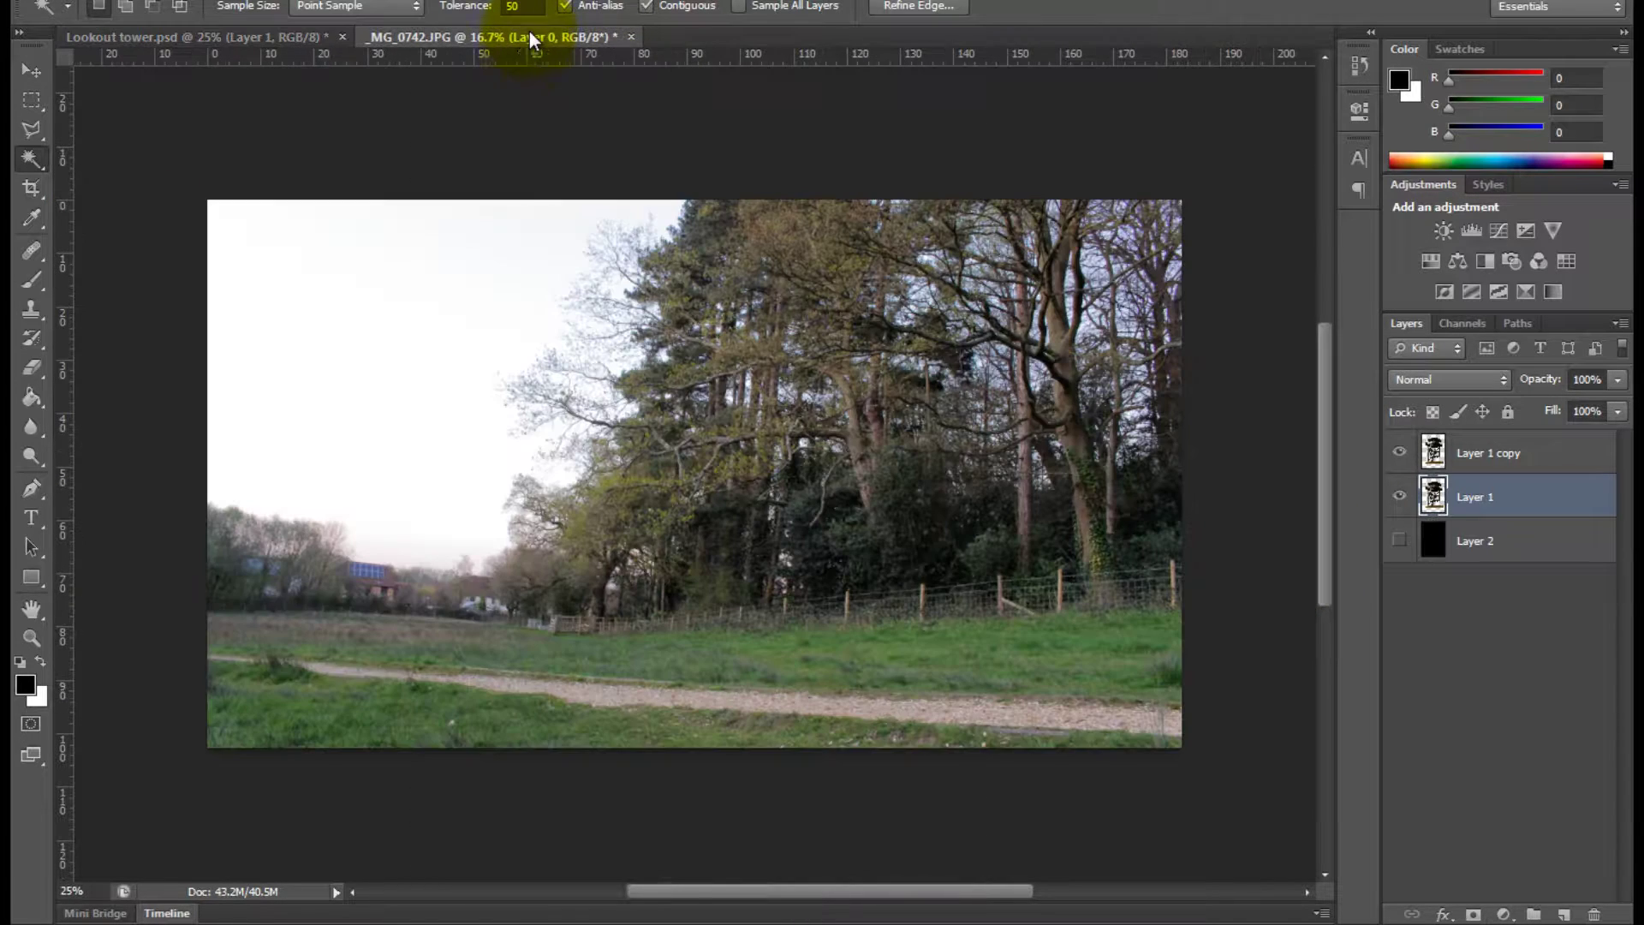
key(ctrl+v)
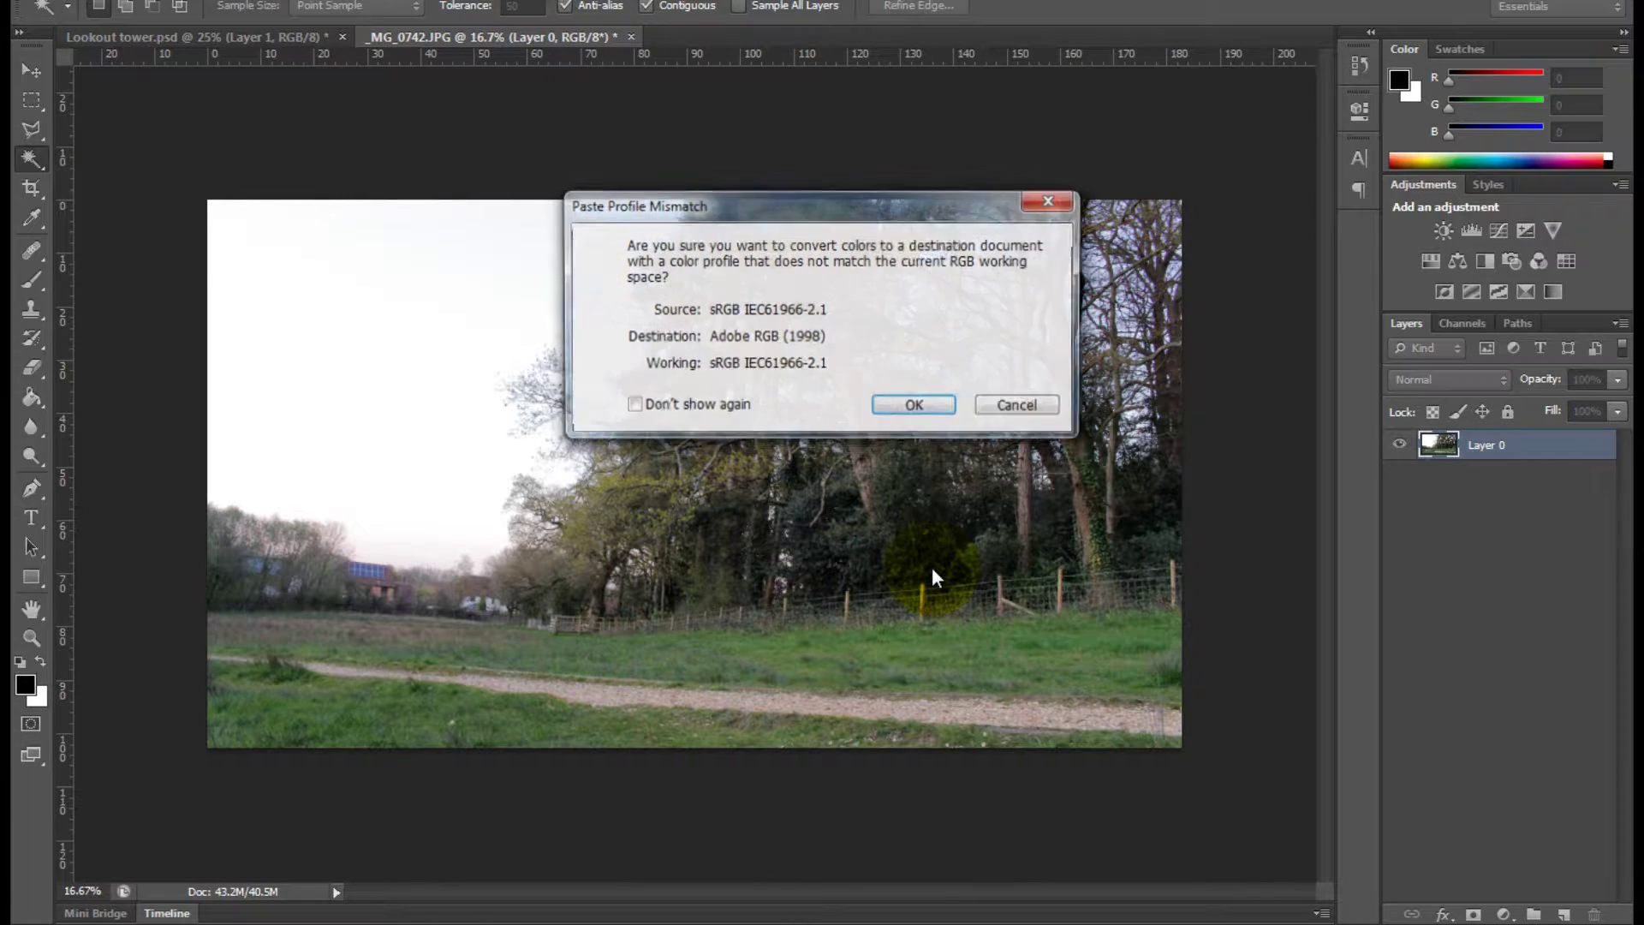
click(914, 405)
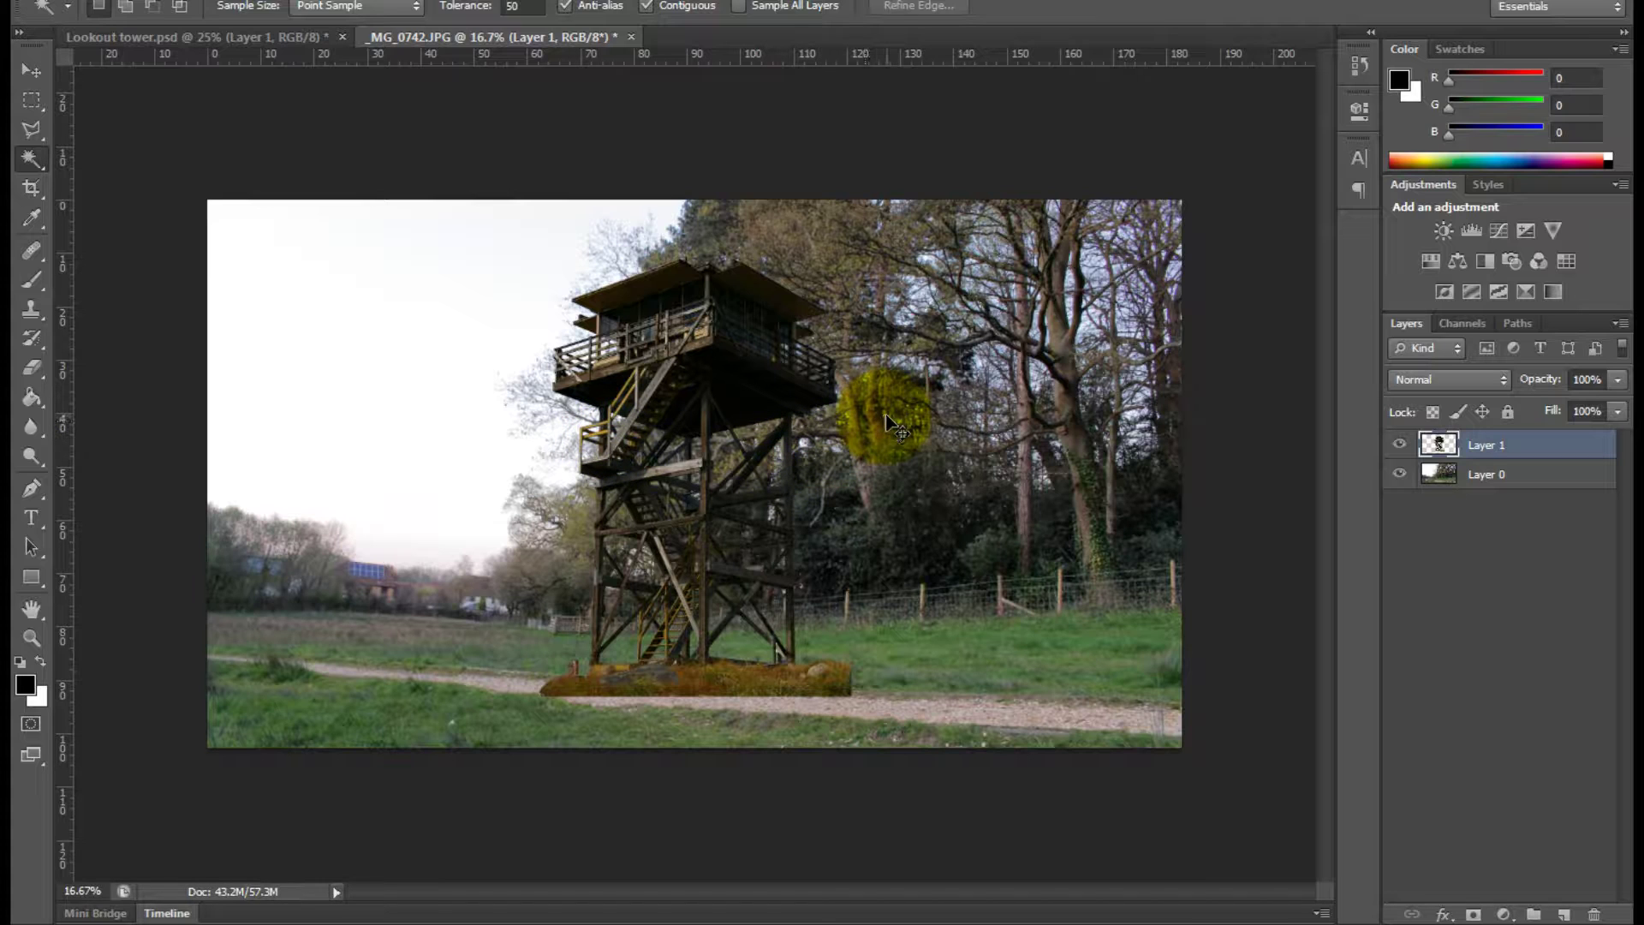
- Scale the pasted tower proportionally to about 94% and place it in front of the trees with its base on the grass behind the path
key(ctrl+t)
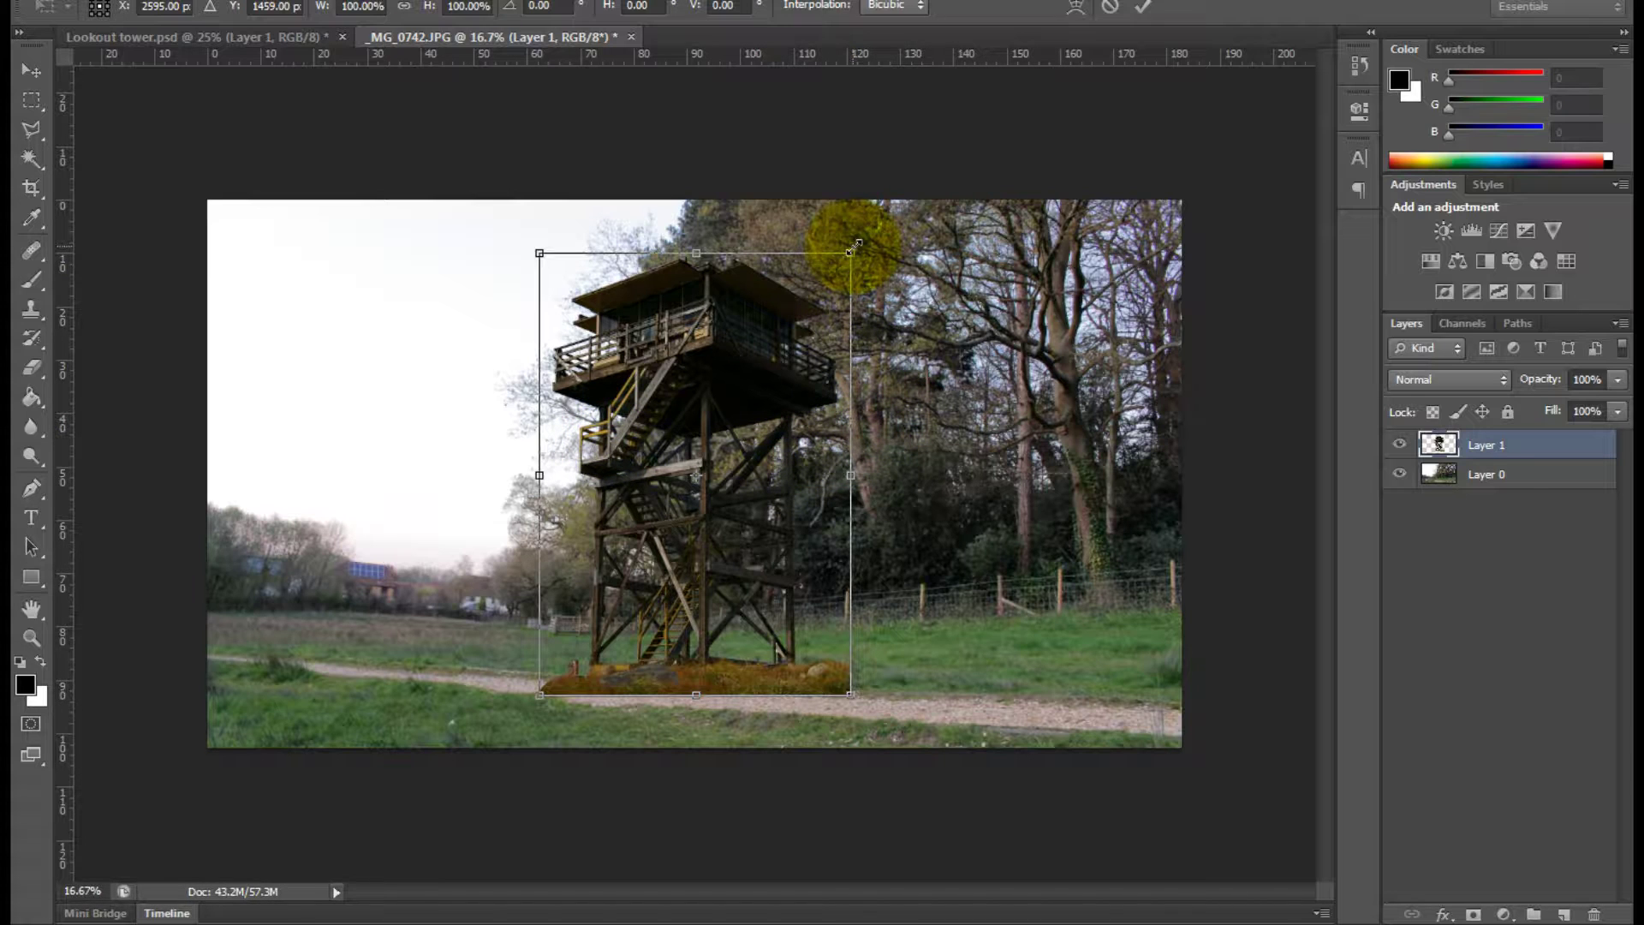
mouse_move(854, 248)
mouse_down()
mouse_move(679, 385)
mouse_move(846, 272)
mouse_up()
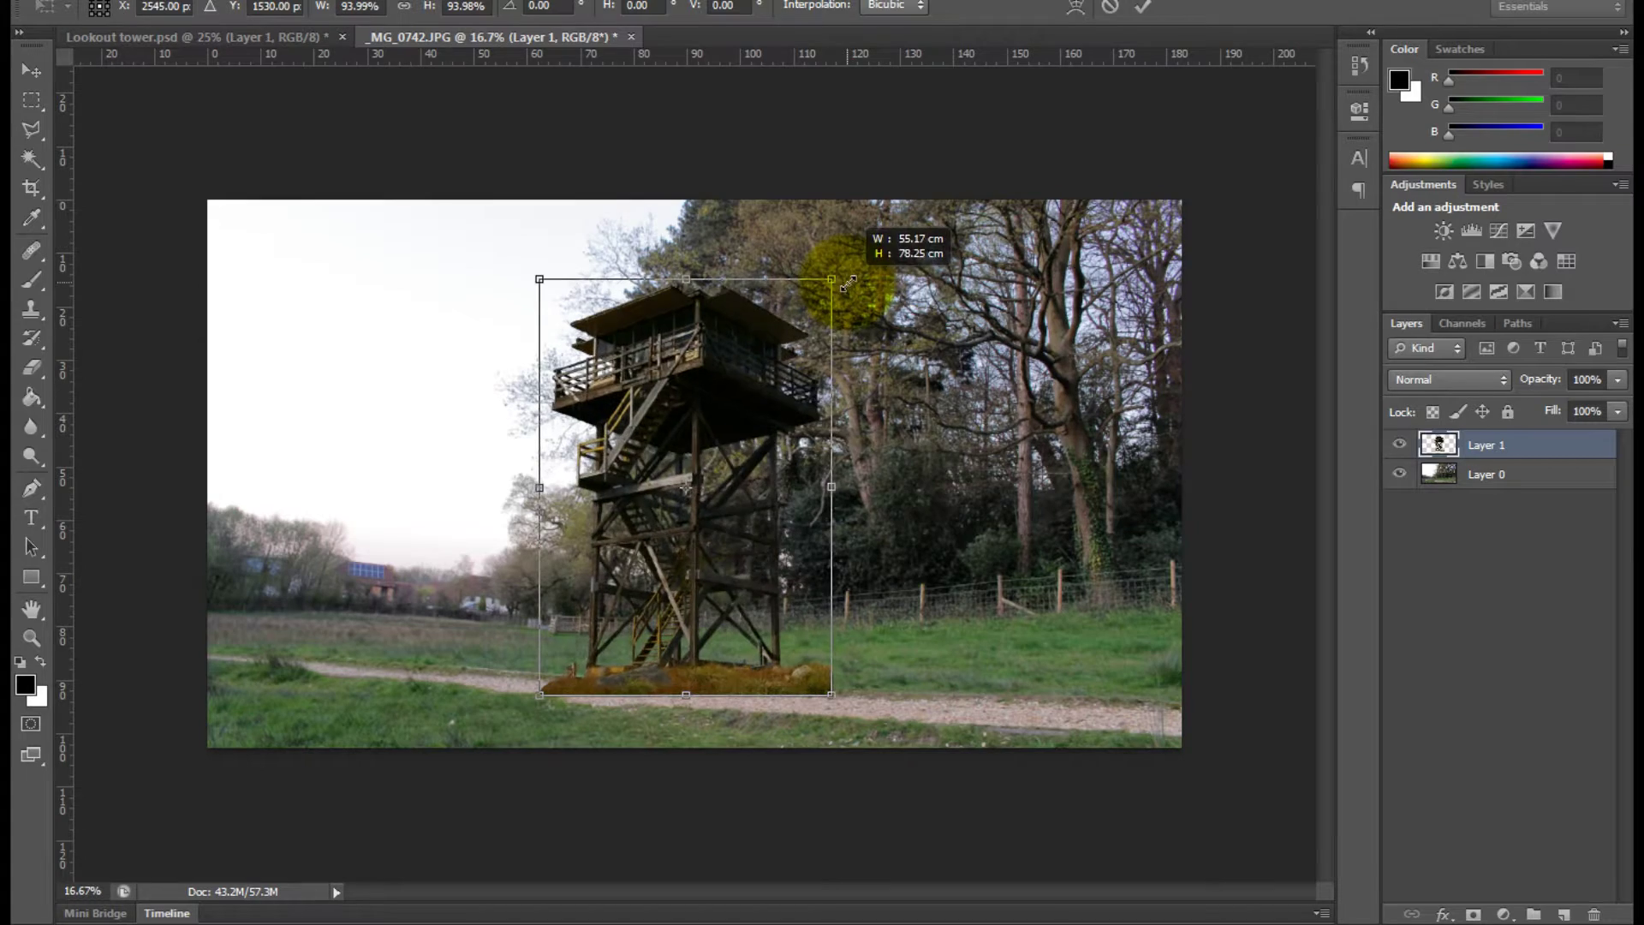
drag(636, 357, 677, 510)
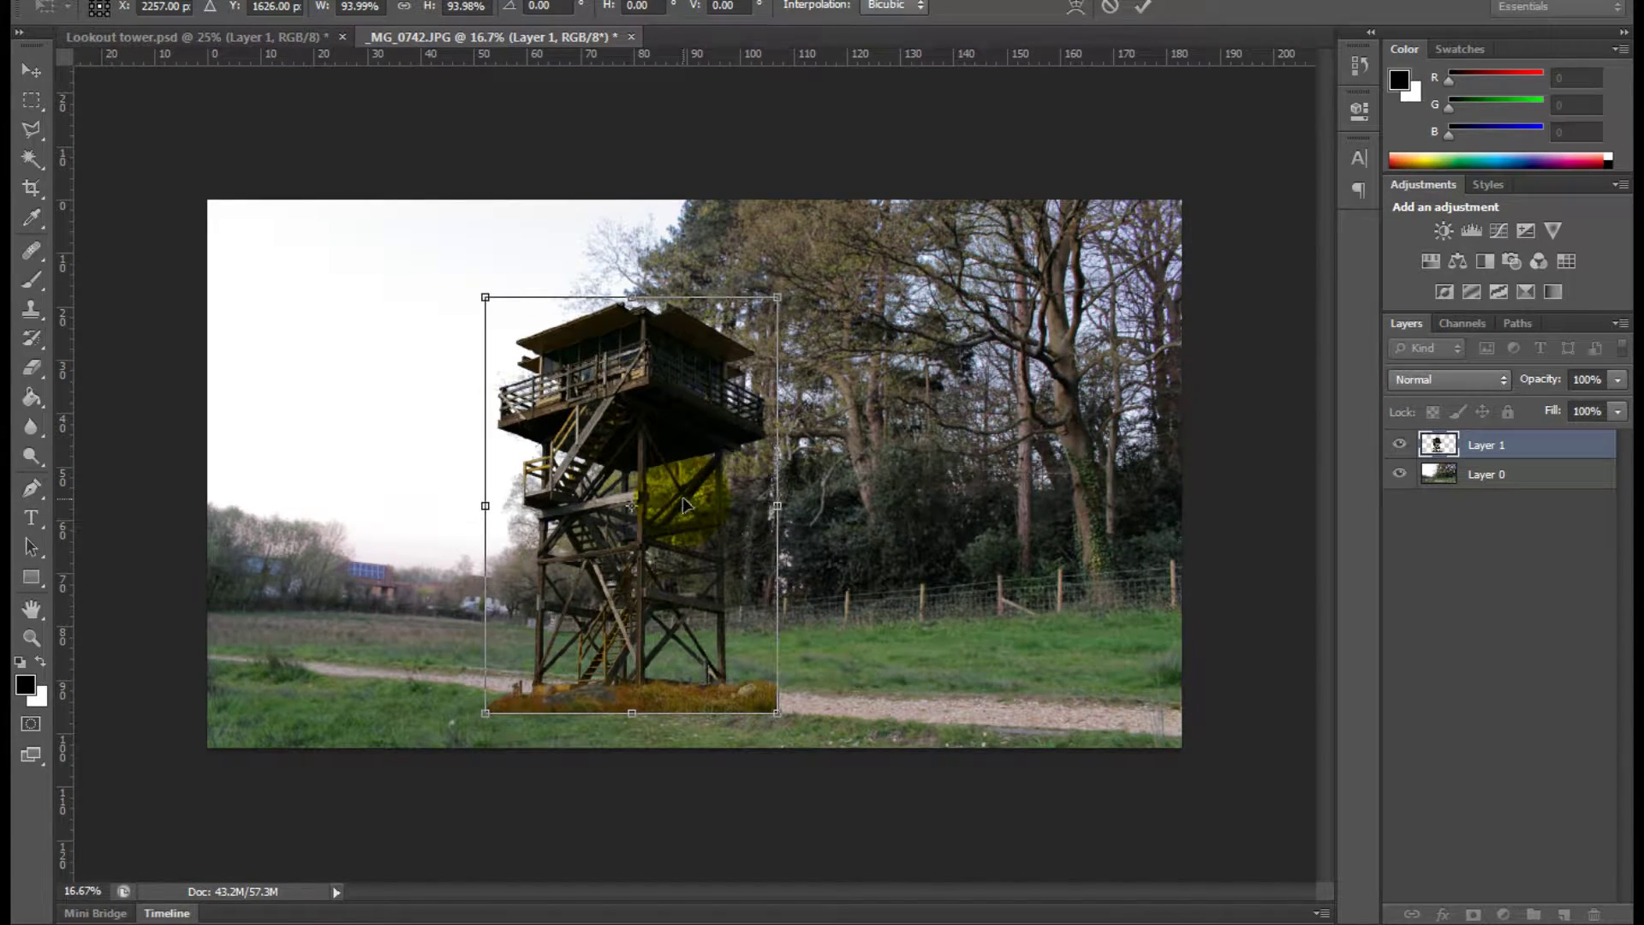
drag(777, 296, 806, 256)
drag(744, 546, 885, 509)
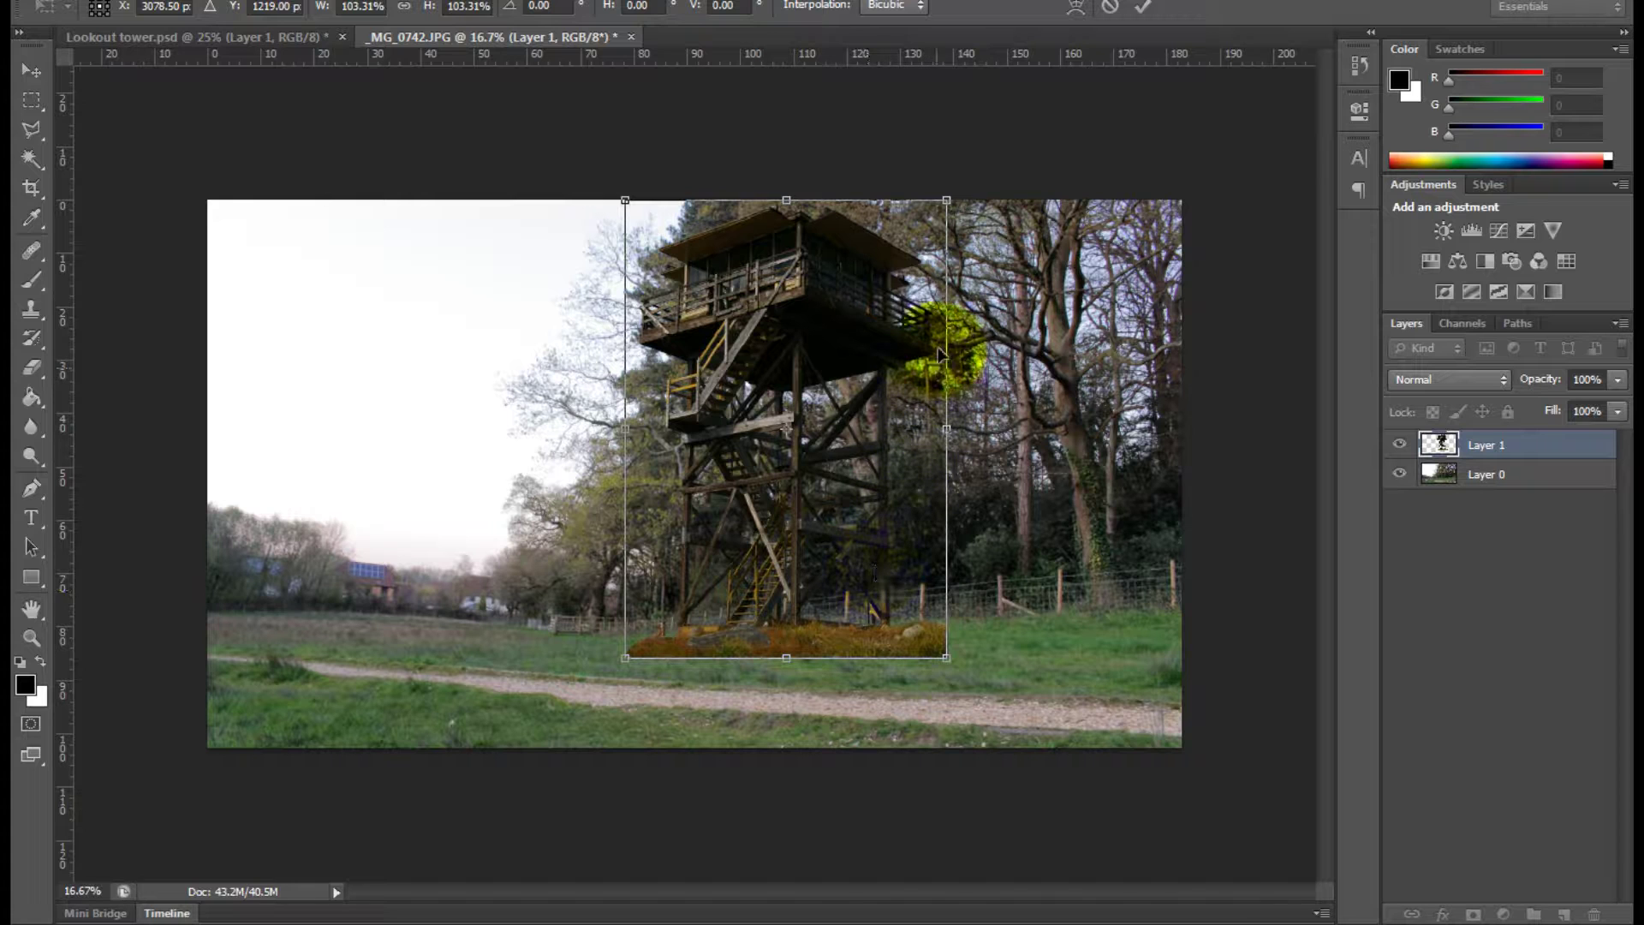
drag(945, 202, 918, 241)
drag(863, 414, 893, 414)
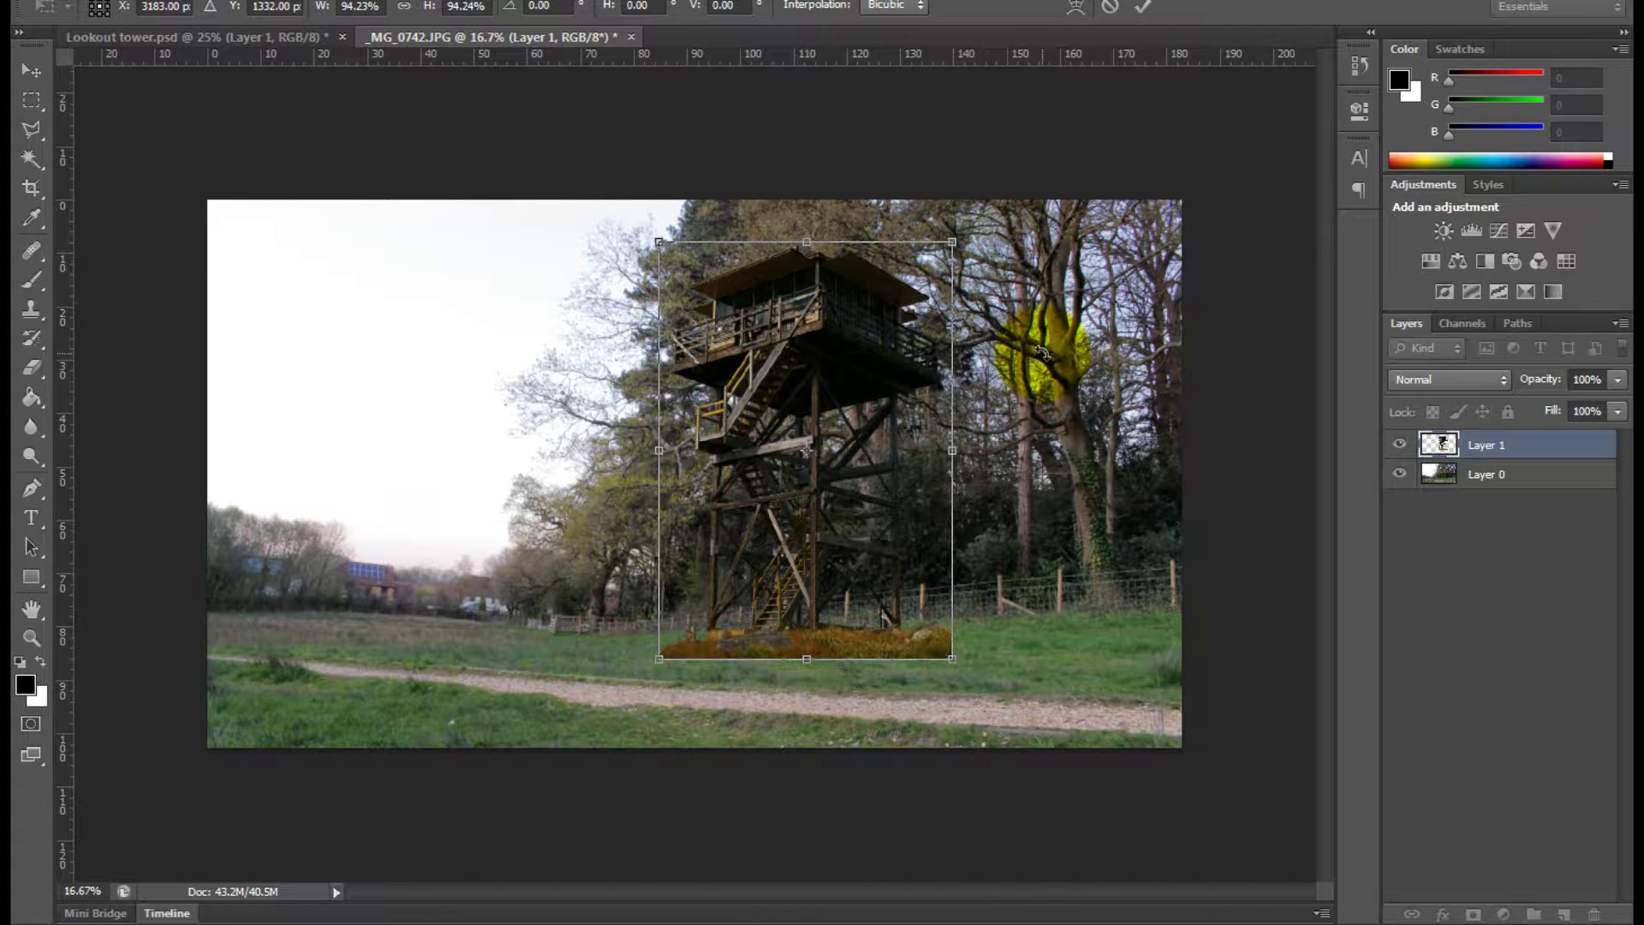
key(Return)
- Examine how the tower's balcony, frame and grassy base blend with the background photo, up close and as a whole
key(w)
key(ctrl+plus)
key(ctrl+plus)
key(ctrl+plus)
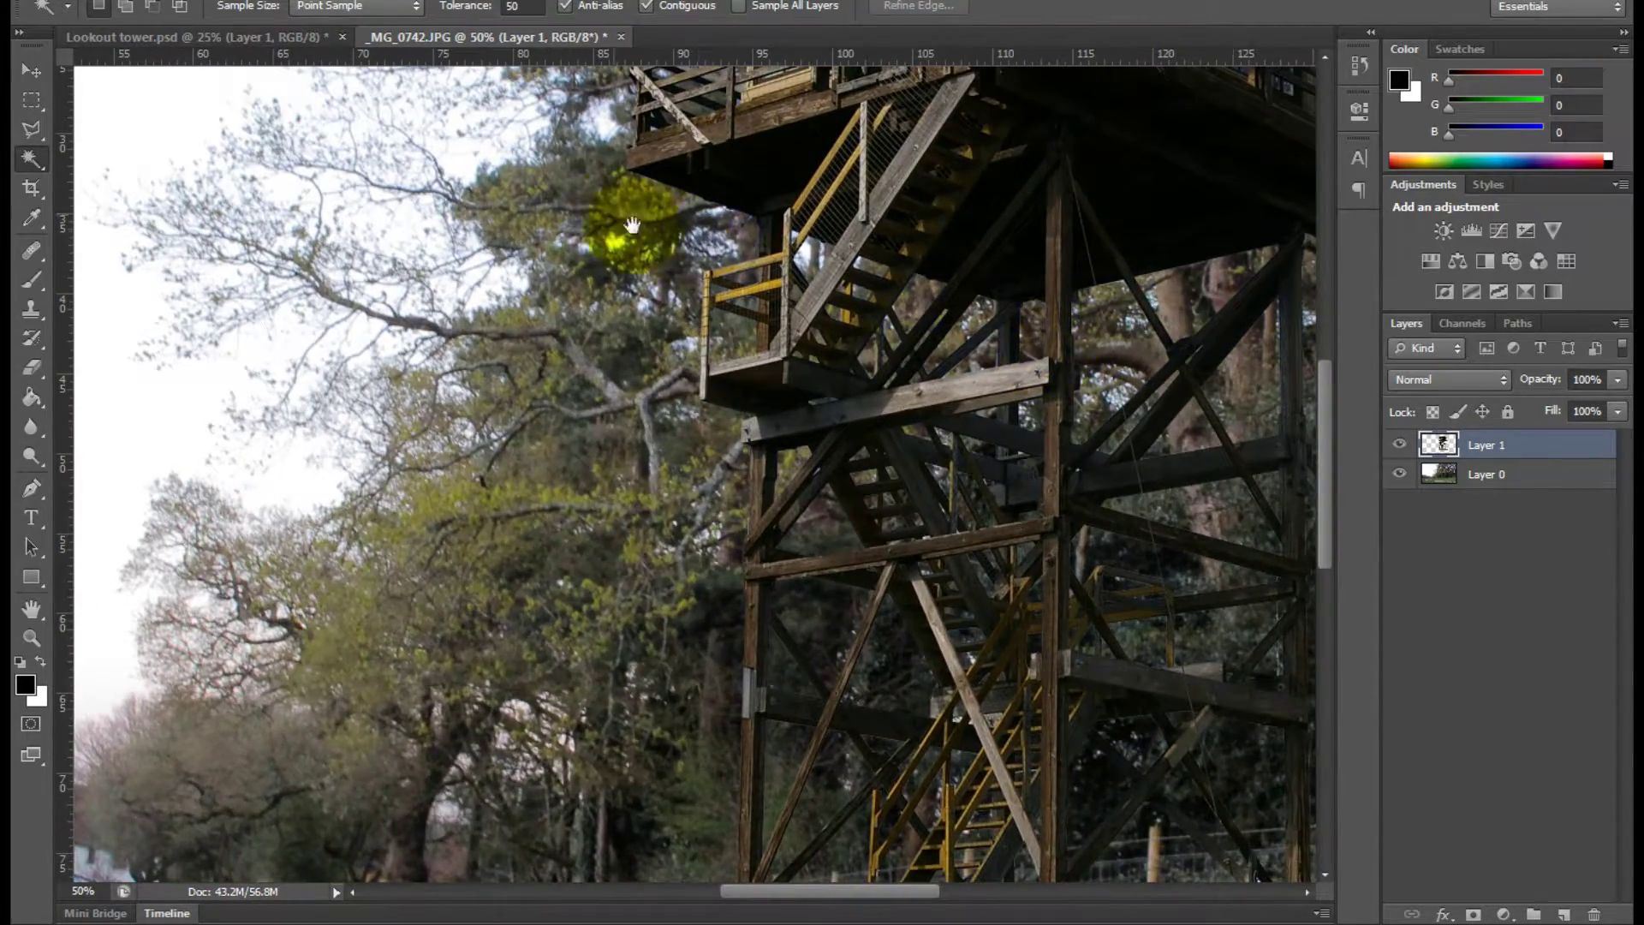
drag(632, 225, 898, 506)
scroll(877, 385, up, 10)
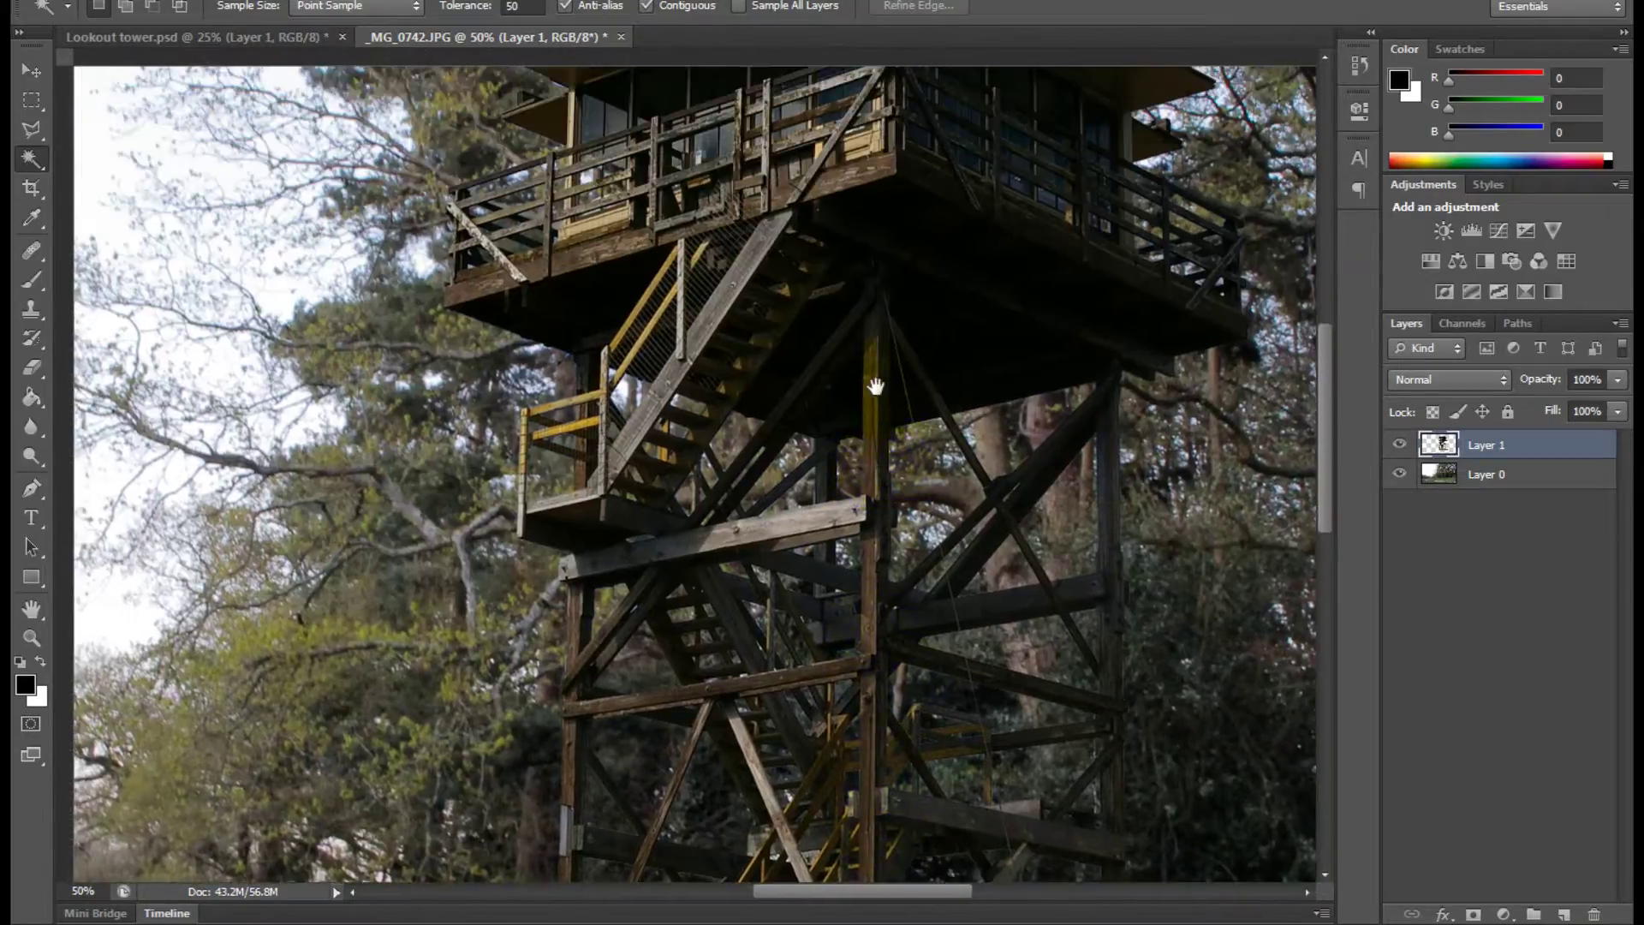
scroll(869, 292, down, 10)
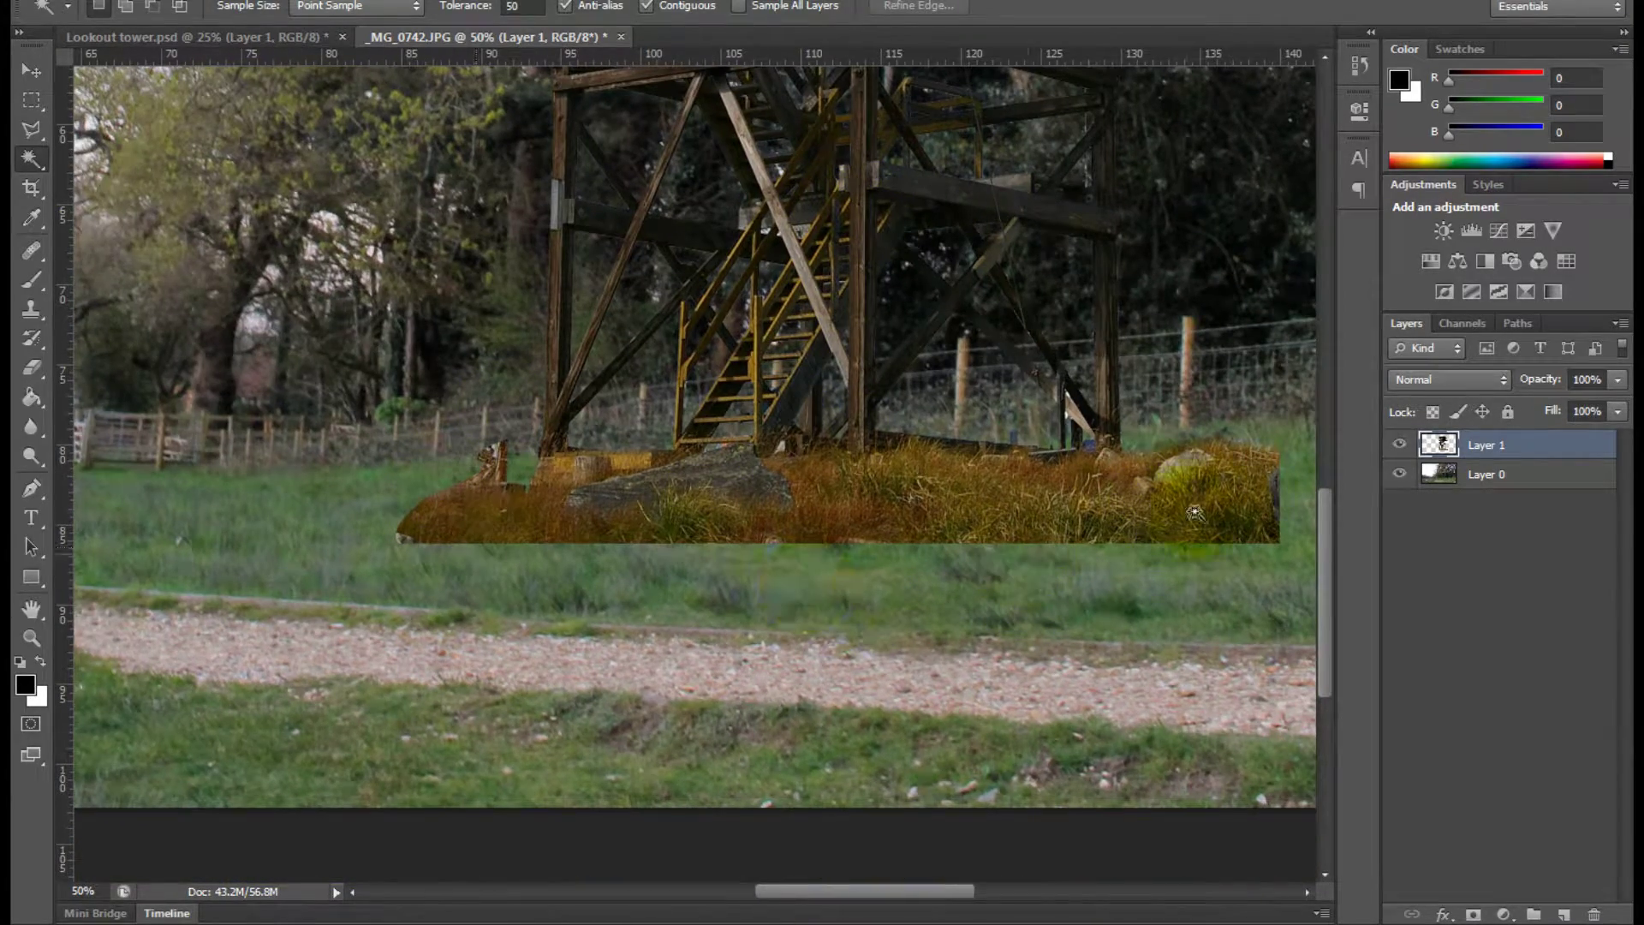
scroll(908, 365, right, 3)
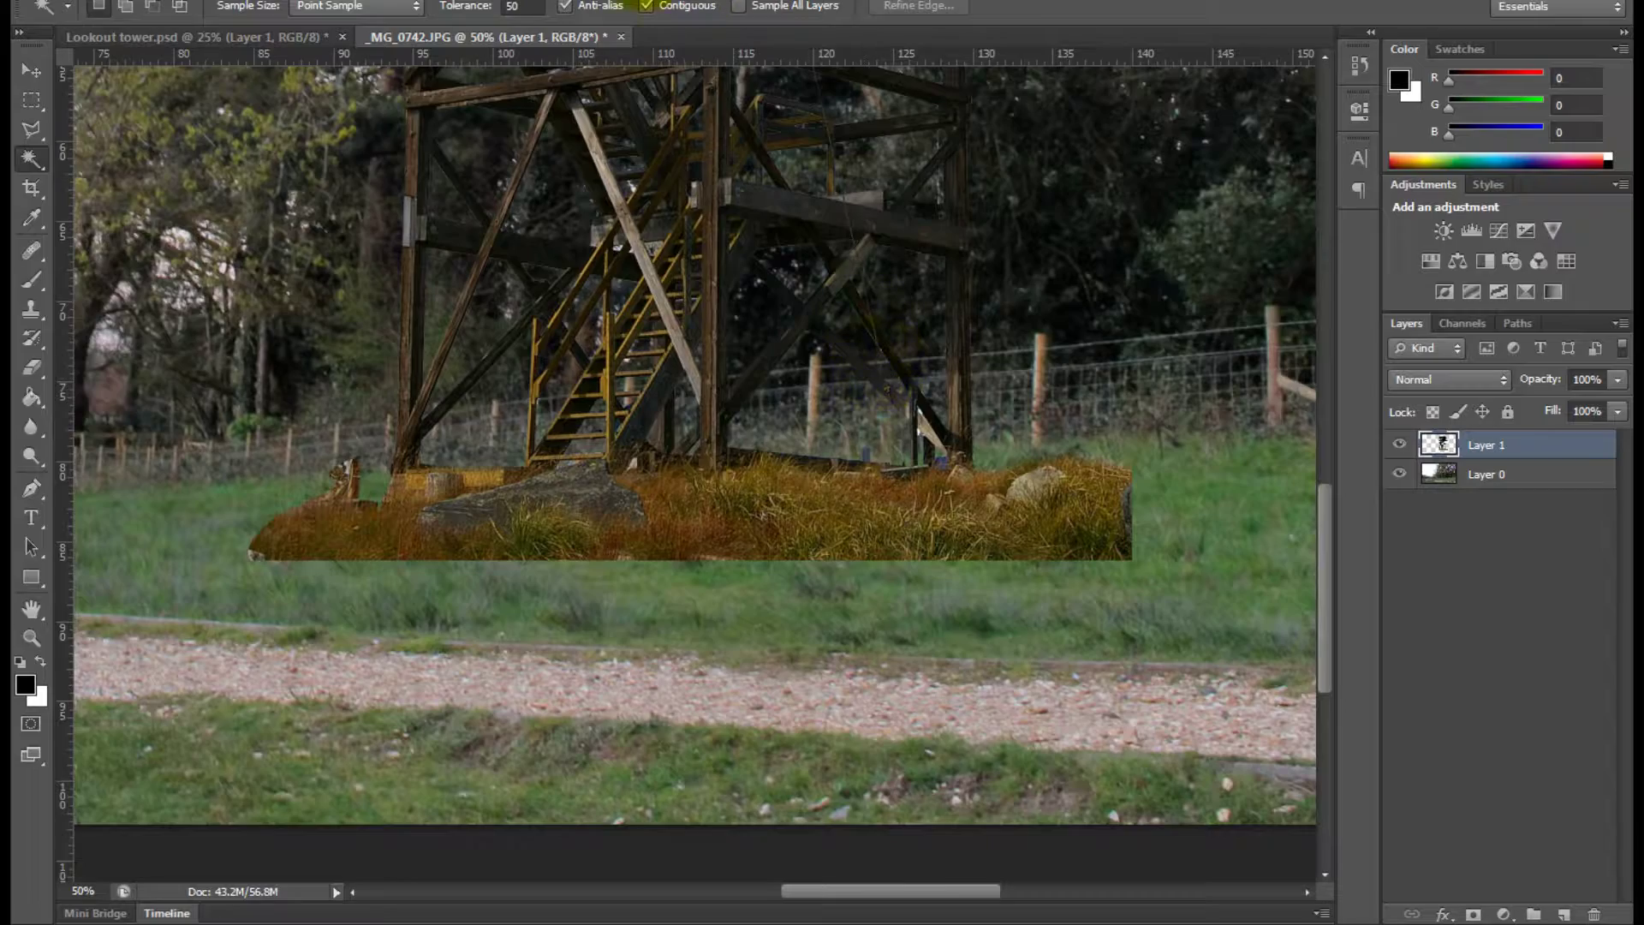
key(ctrl+minus)
key(ctrl+minus)
key(ctrl+minus)
key(ctrl+minus)
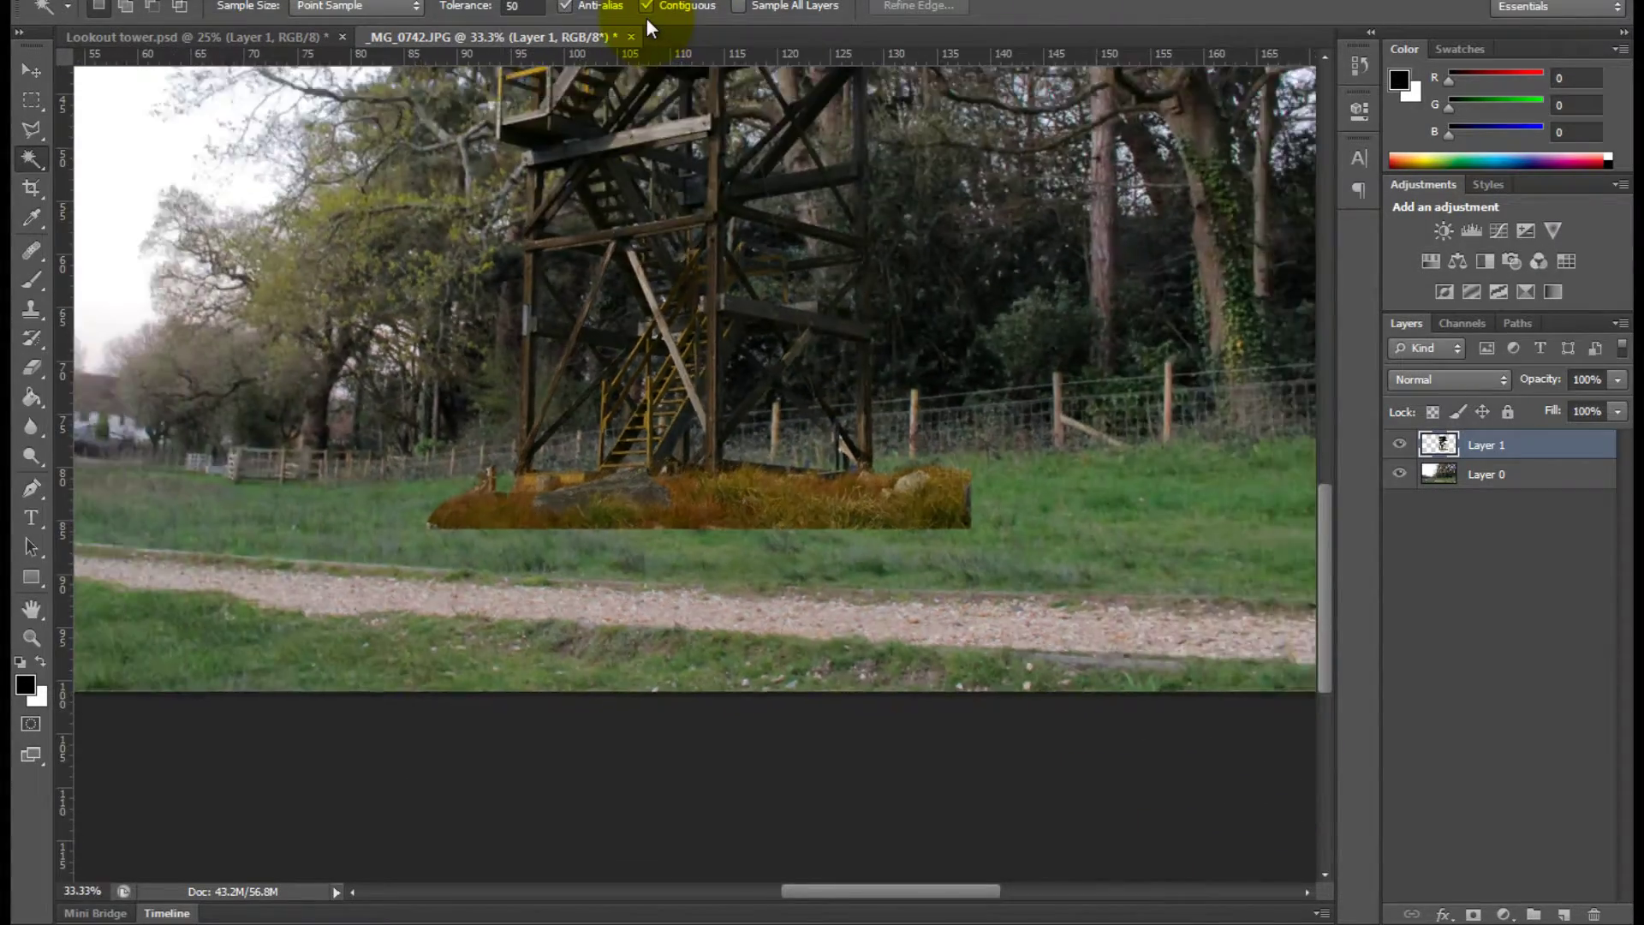
key(ctrl+plus)
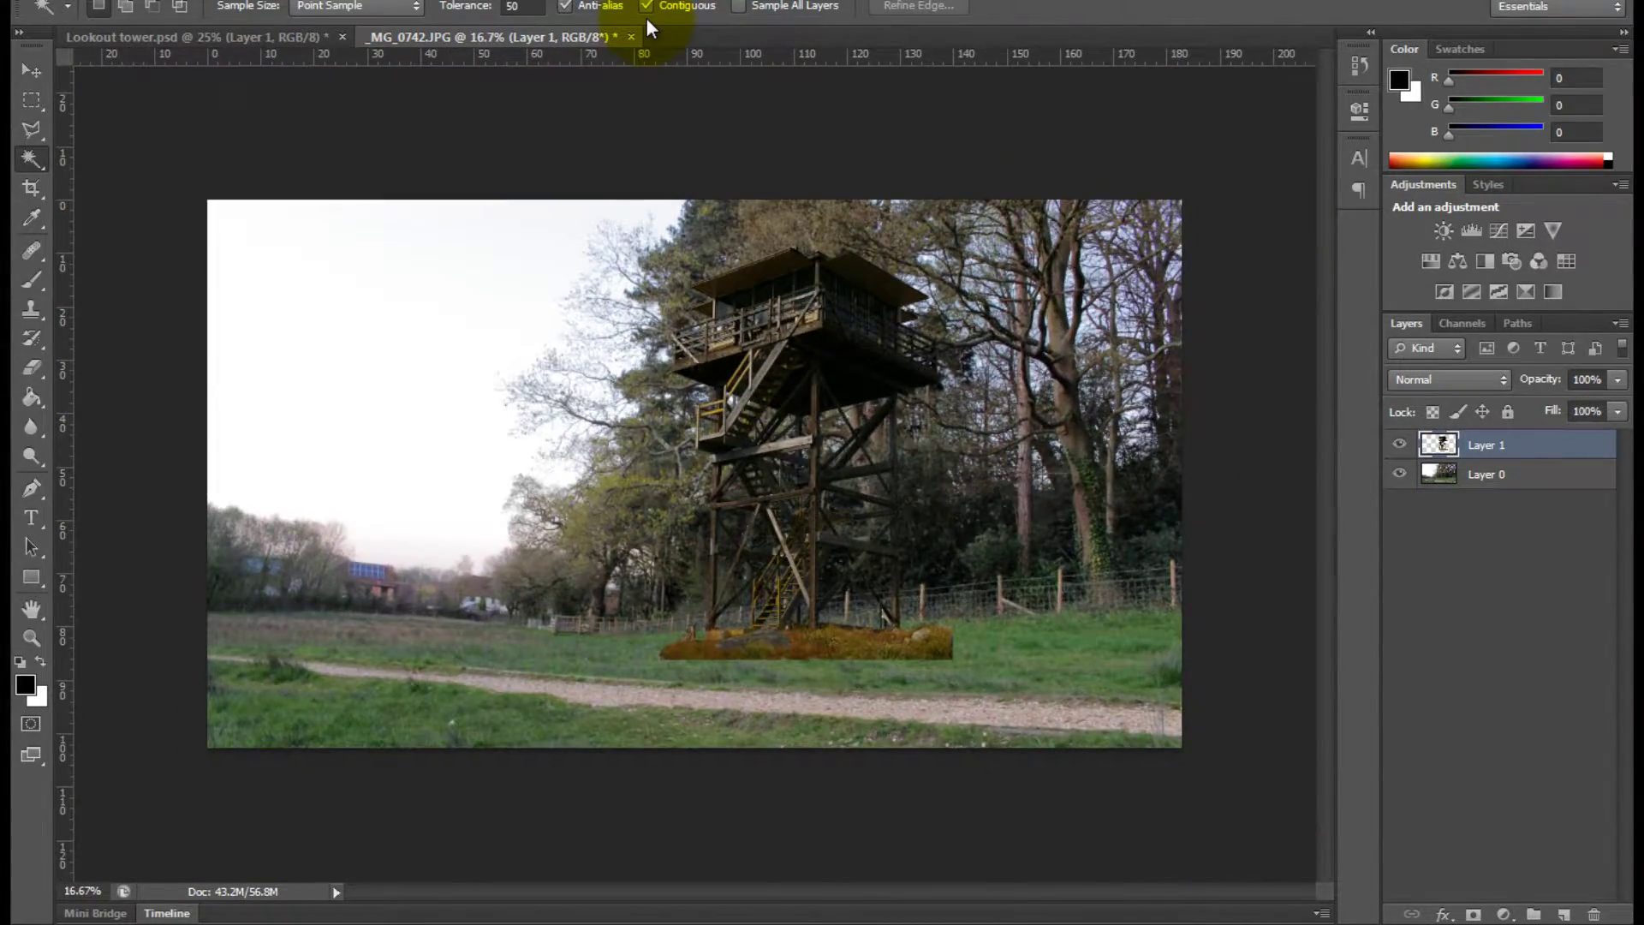
- Start a Pen tool path inside the tower's brown grass base, running just above its lower edge
key(ctrl+plus)
key(ctrl+plus)
key(ctrl+plus)
click(29, 492)
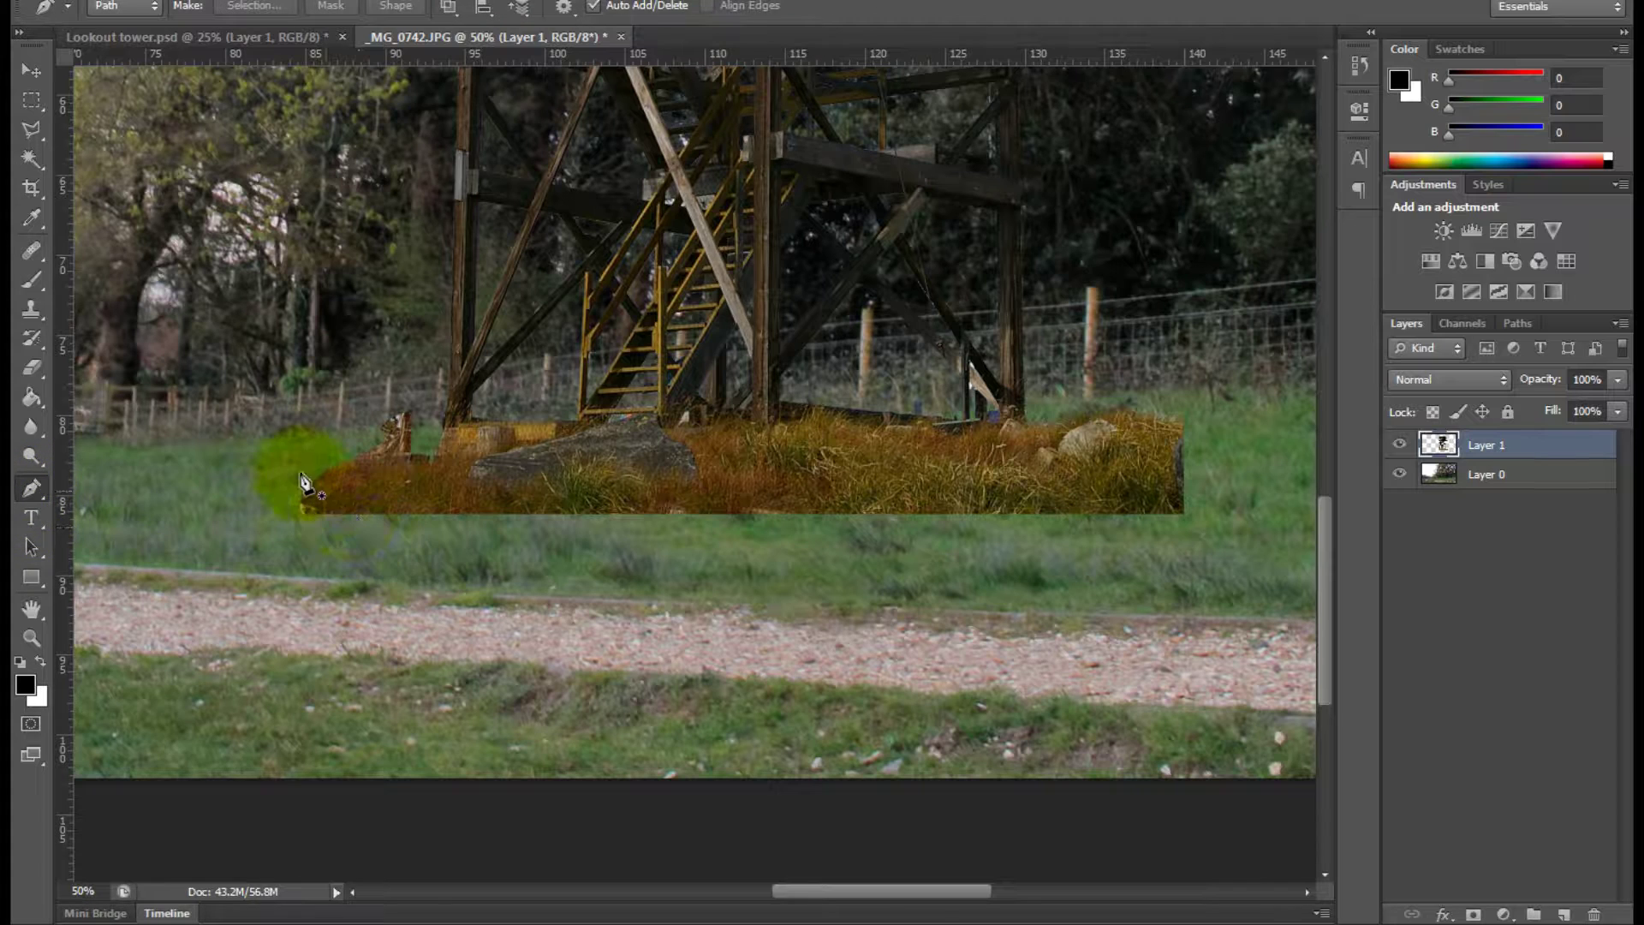
click(365, 496)
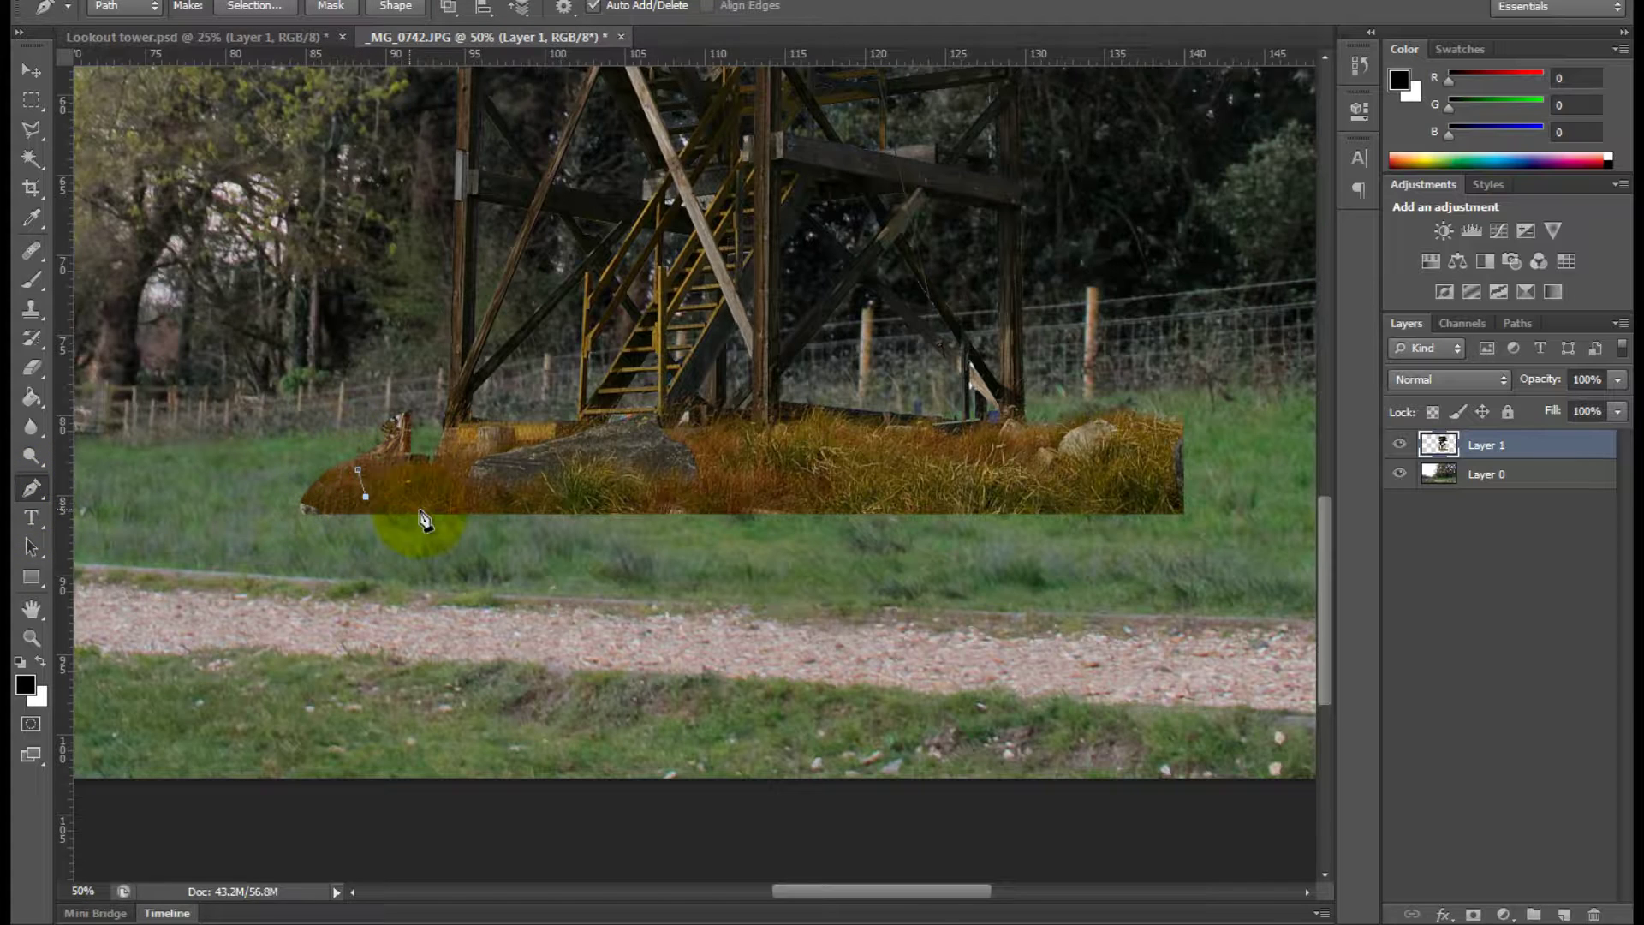
click(488, 503)
click(672, 499)
click(1058, 497)
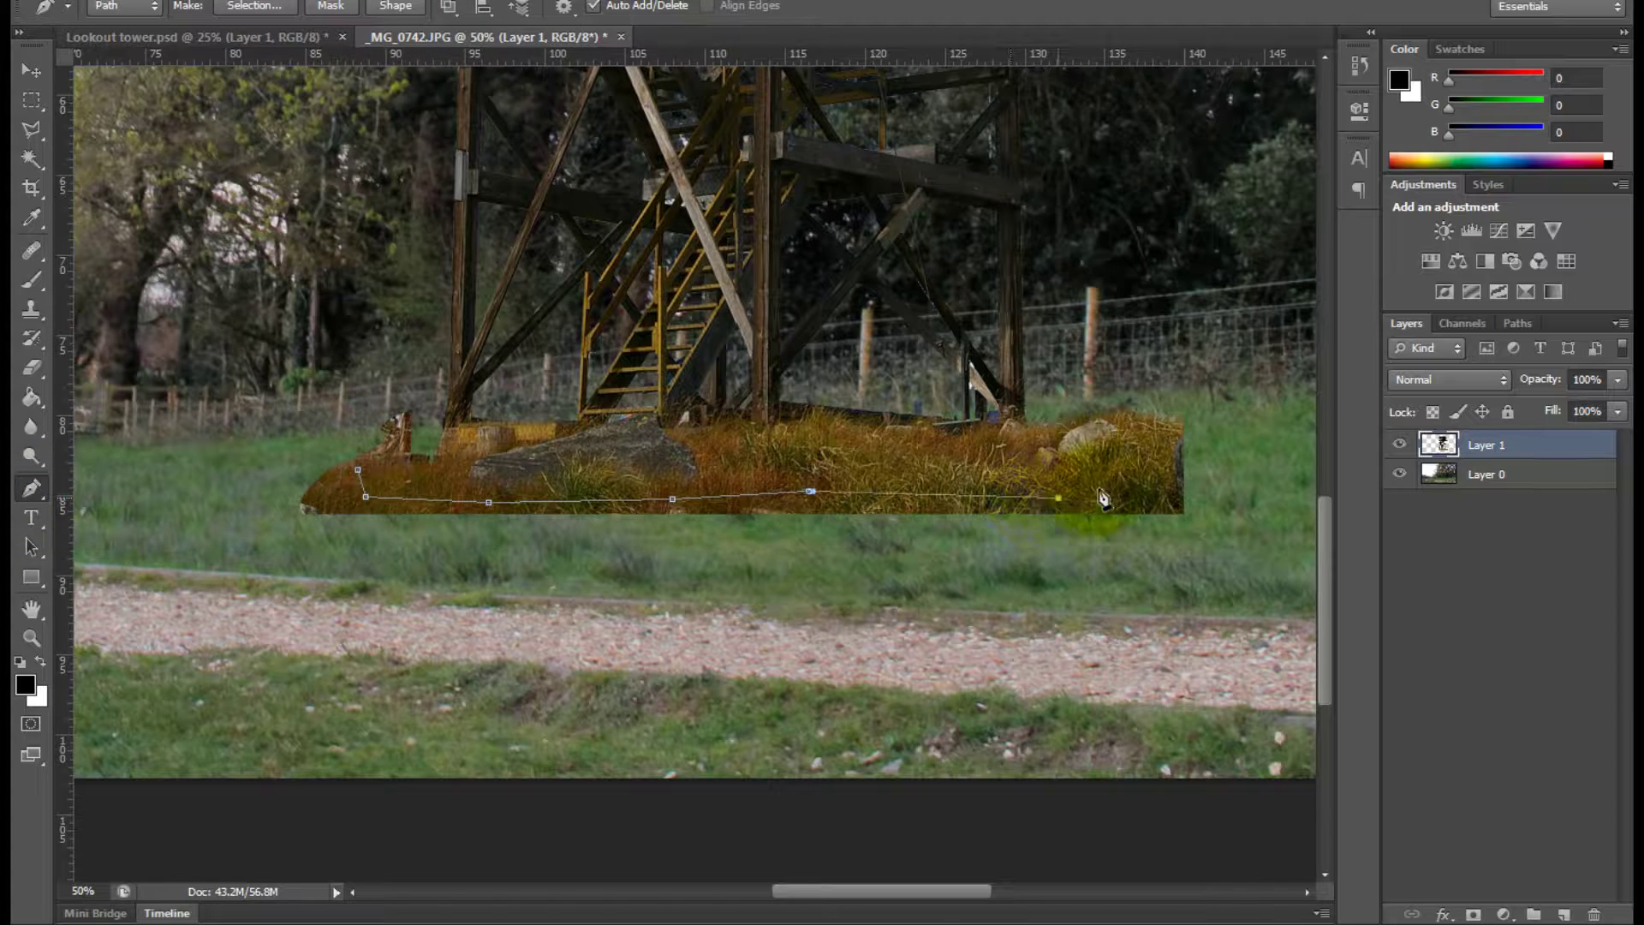
- Complete and close the Pen path around the base's outer grass, looping wide over the meadow and path on both sides of the tower
click(1041, 404)
click(1201, 300)
drag(1269, 308, 1284, 638)
drag(1231, 776, 1145, 793)
click(280, 676)
click(172, 580)
click(141, 500)
click(138, 362)
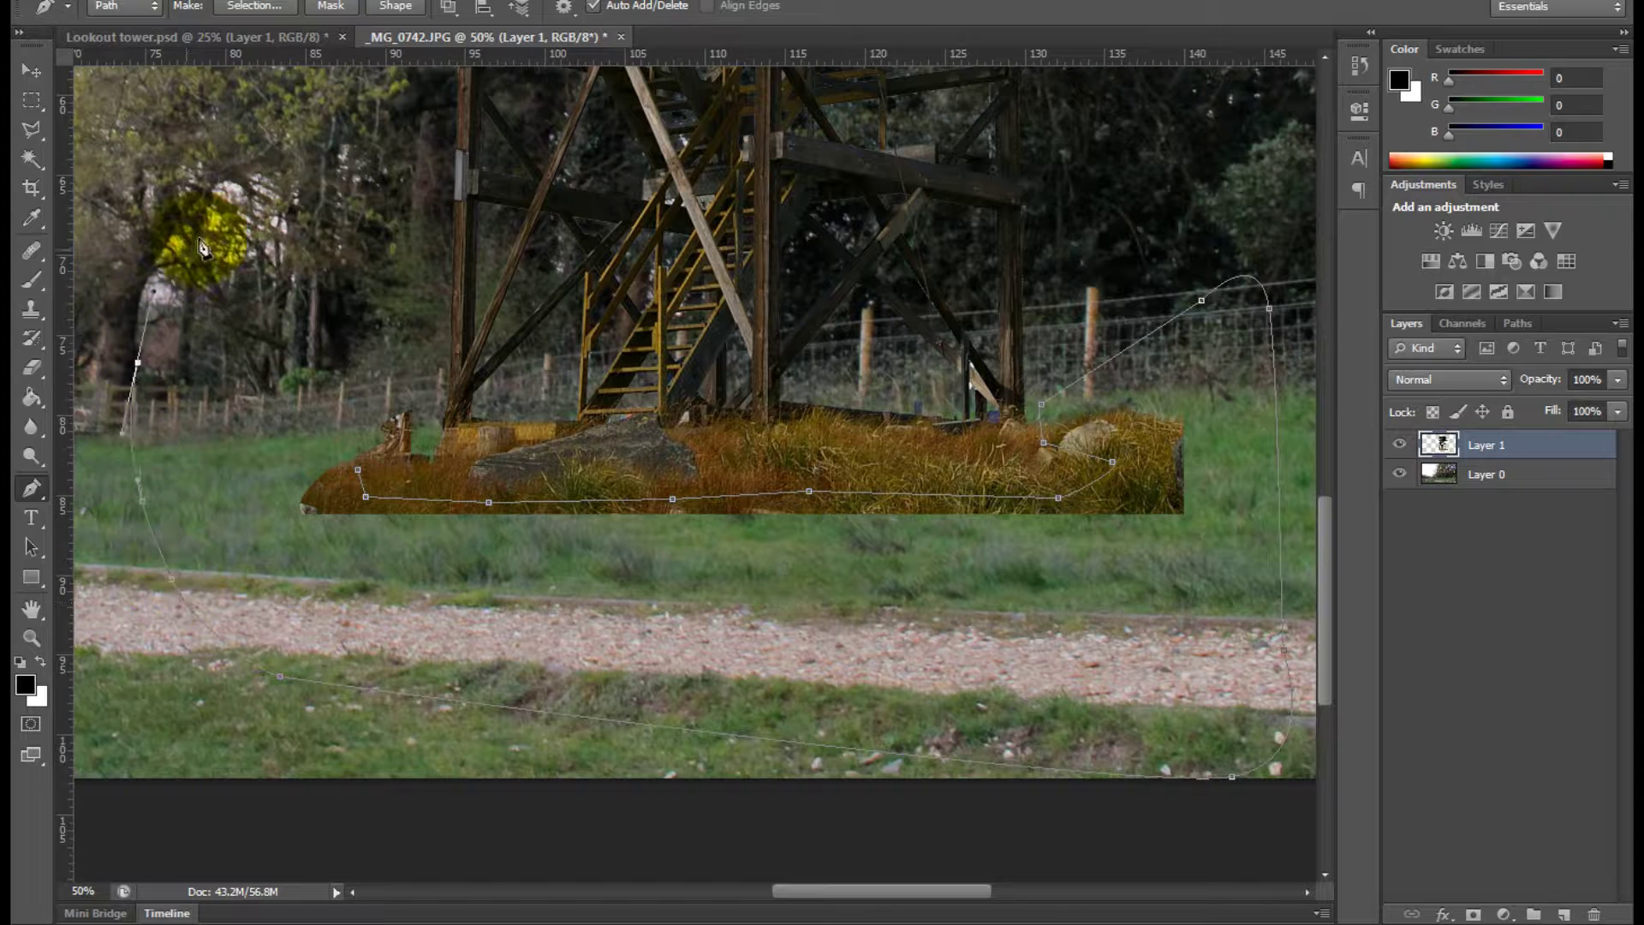
drag(202, 239, 291, 230)
click(431, 435)
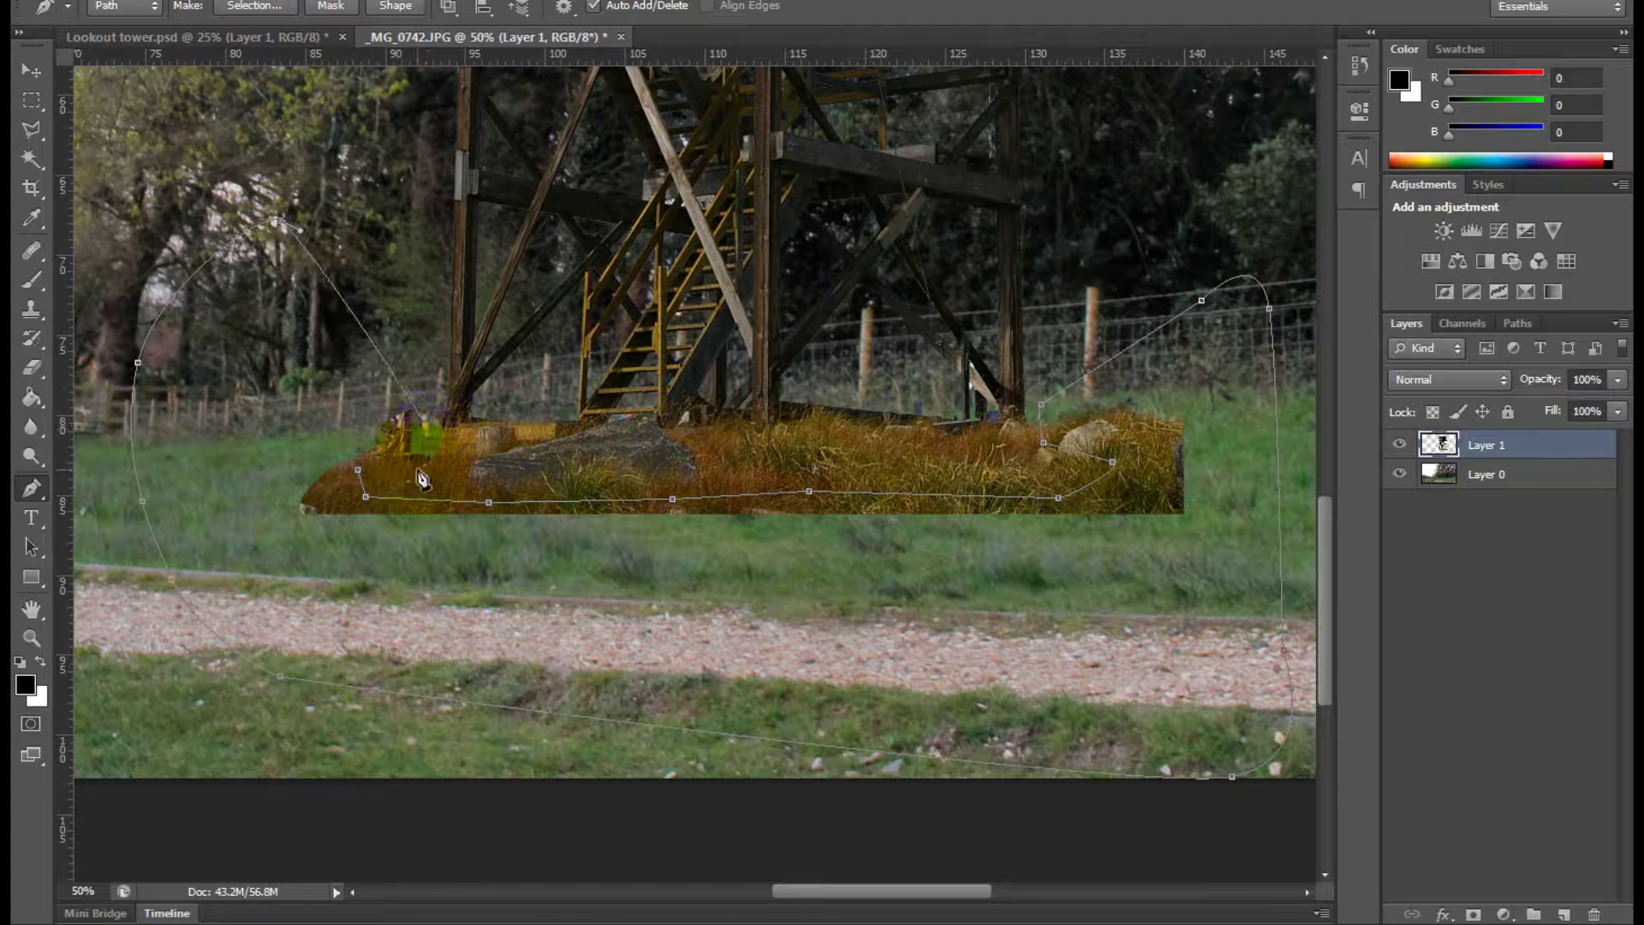
click(359, 471)
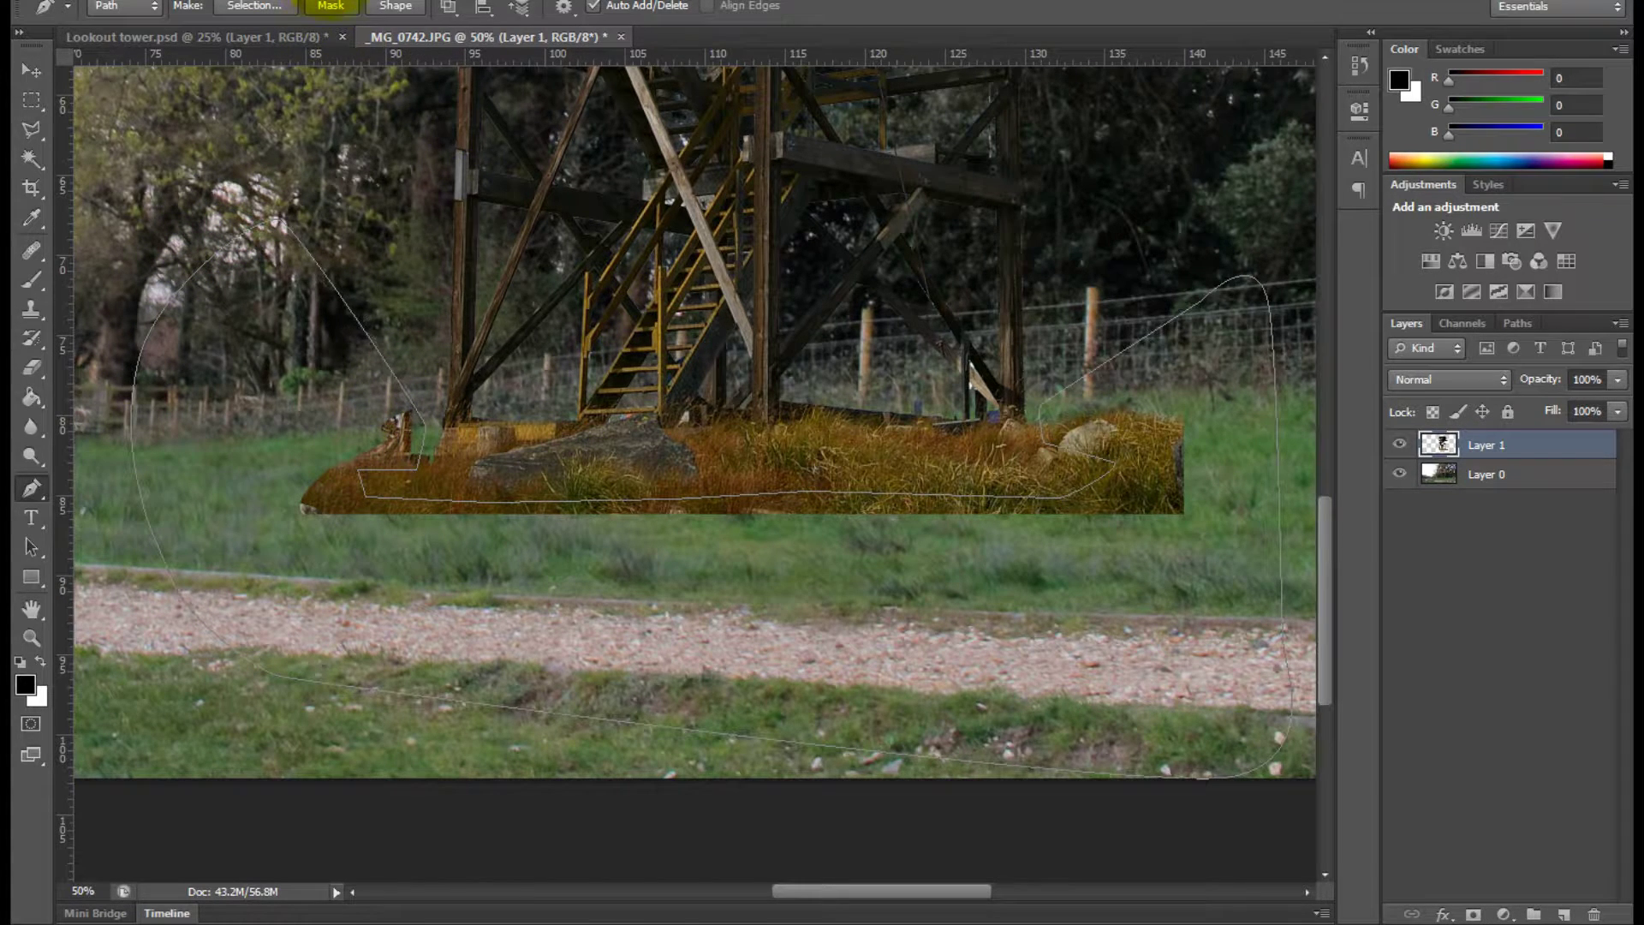
- Convert the path to a selection with a 15-pixel feather, delete that part of Layer 1's brown grass, and deselect
click(308, 2)
click(1437, 559)
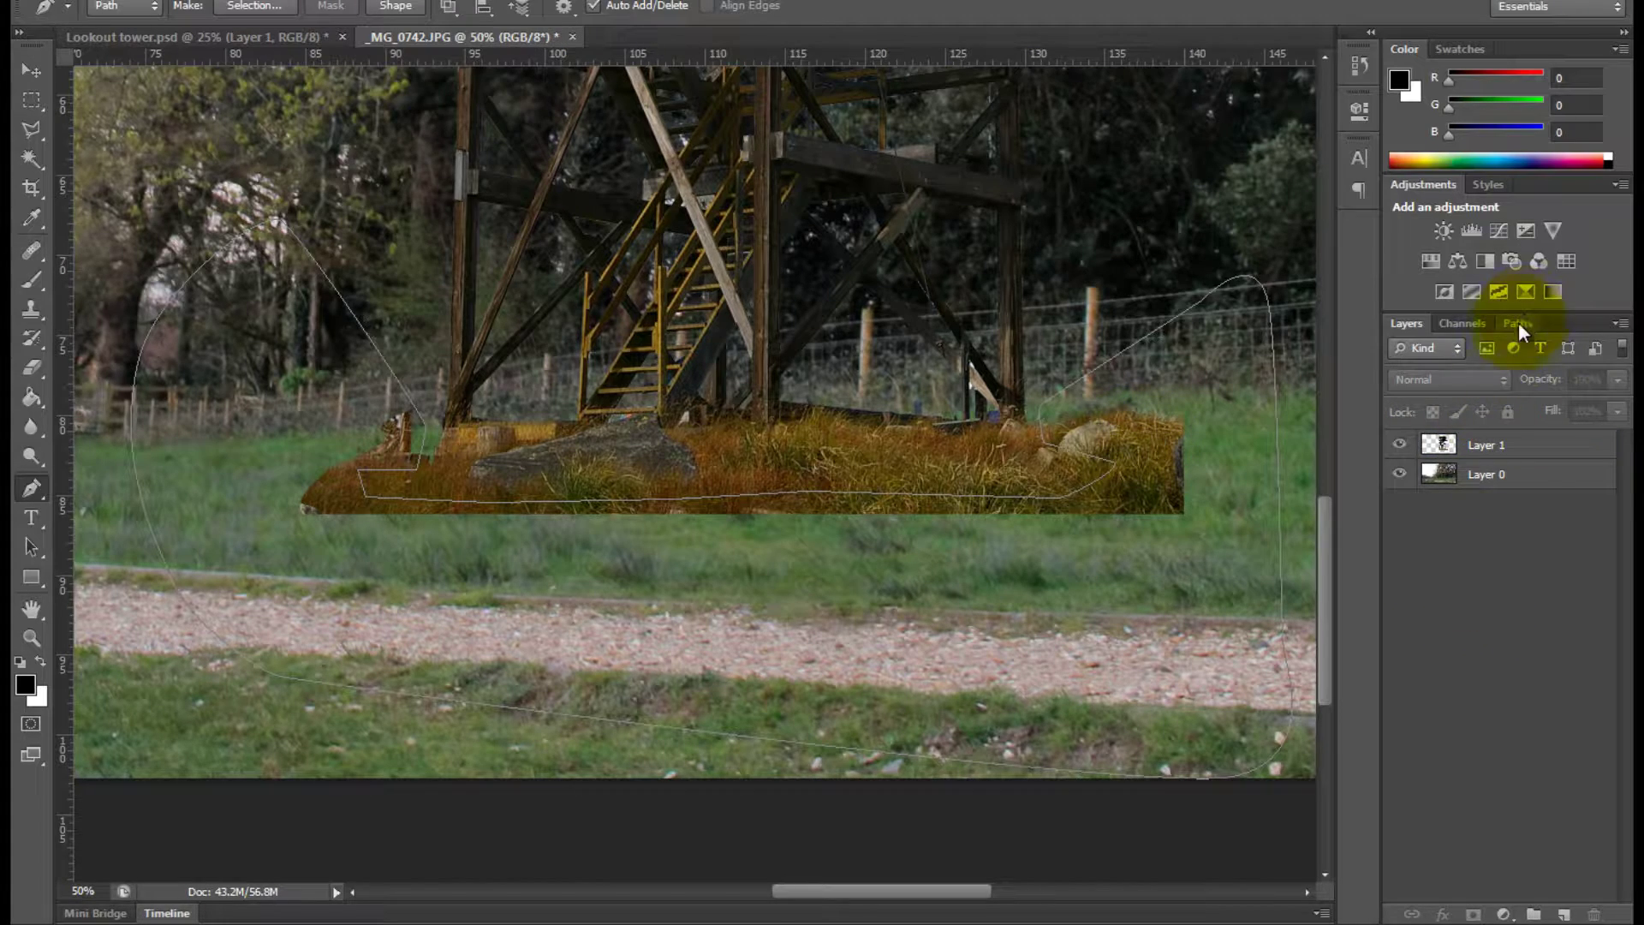
click(1507, 444)
click(1520, 323)
right_click(1504, 354)
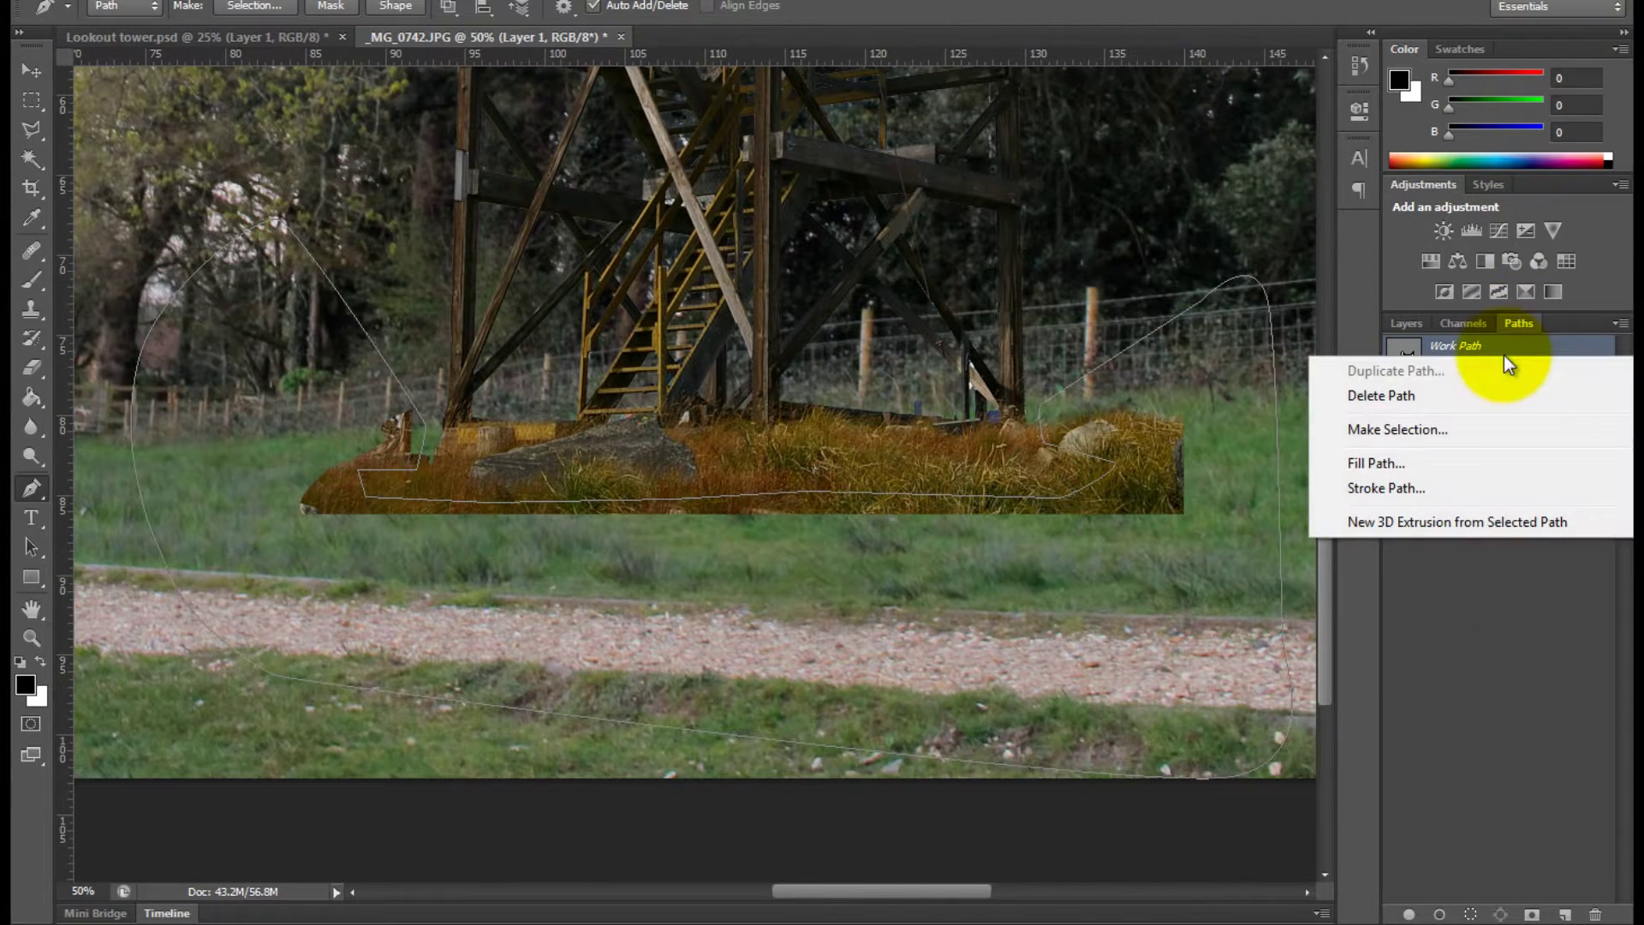
click(1436, 438)
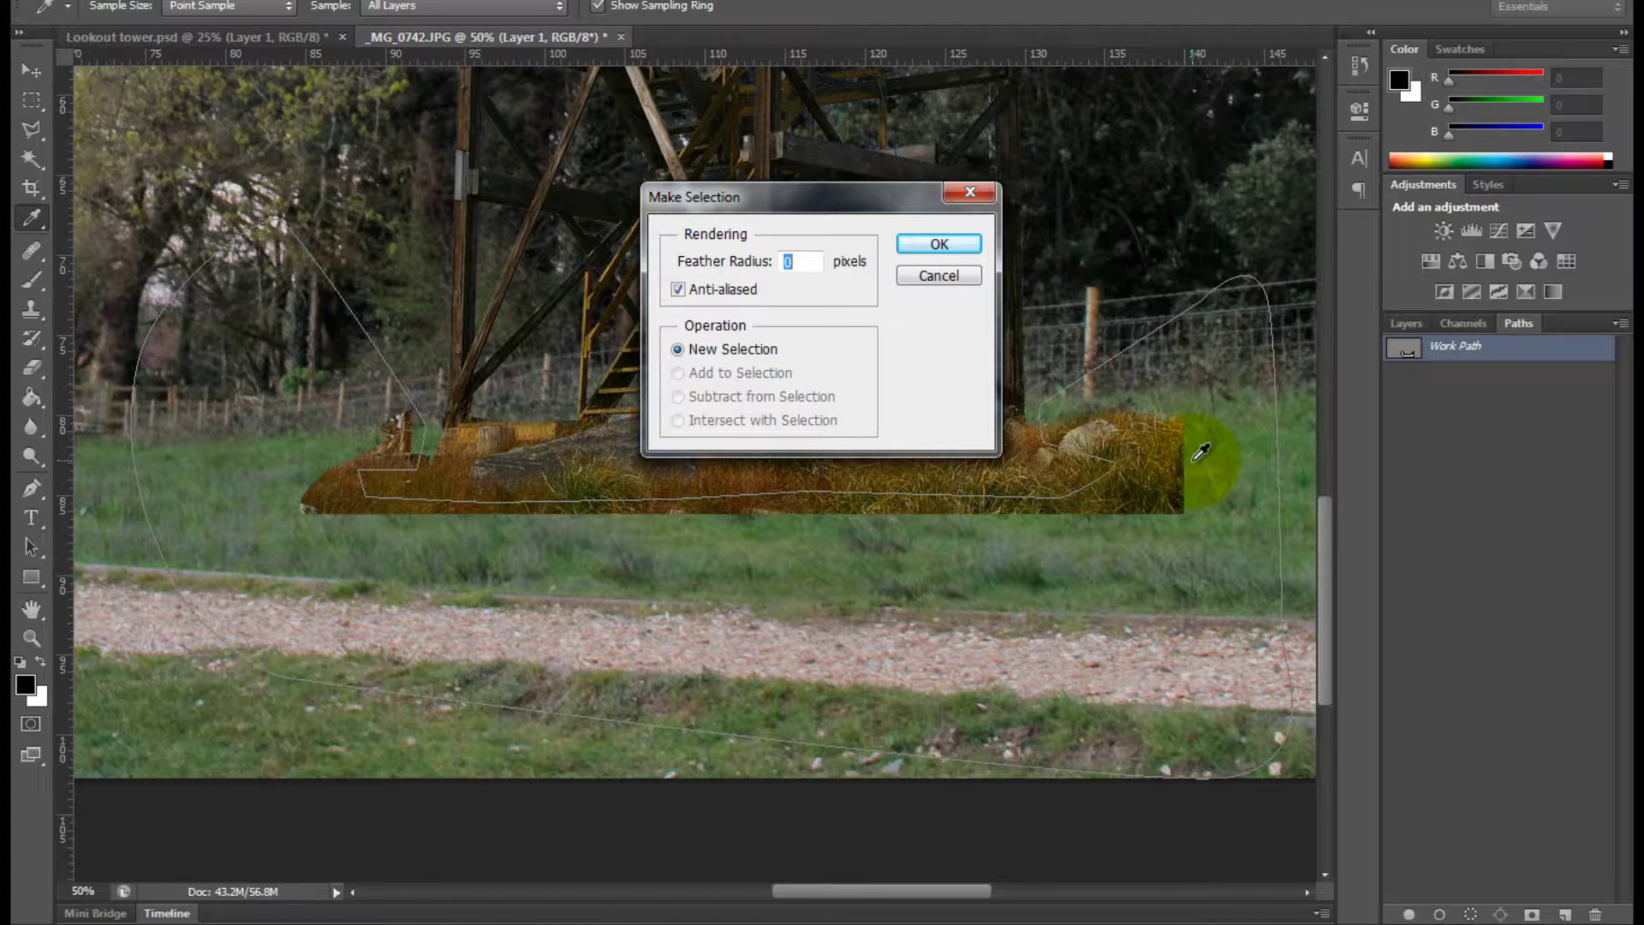
key(Return)
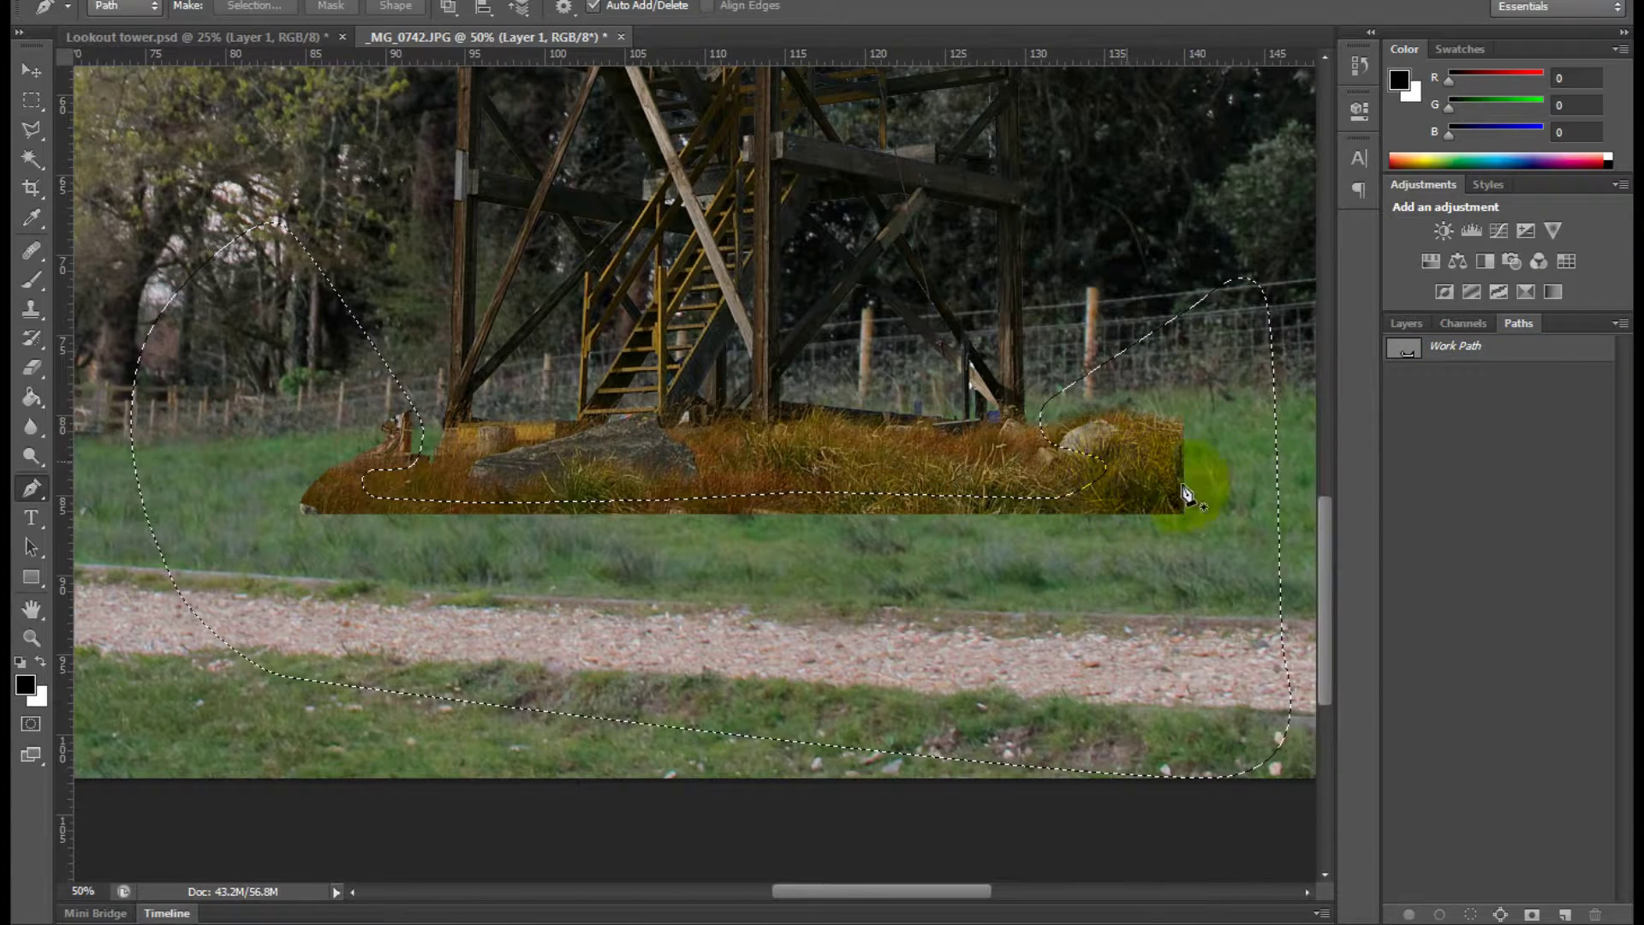
click(1405, 322)
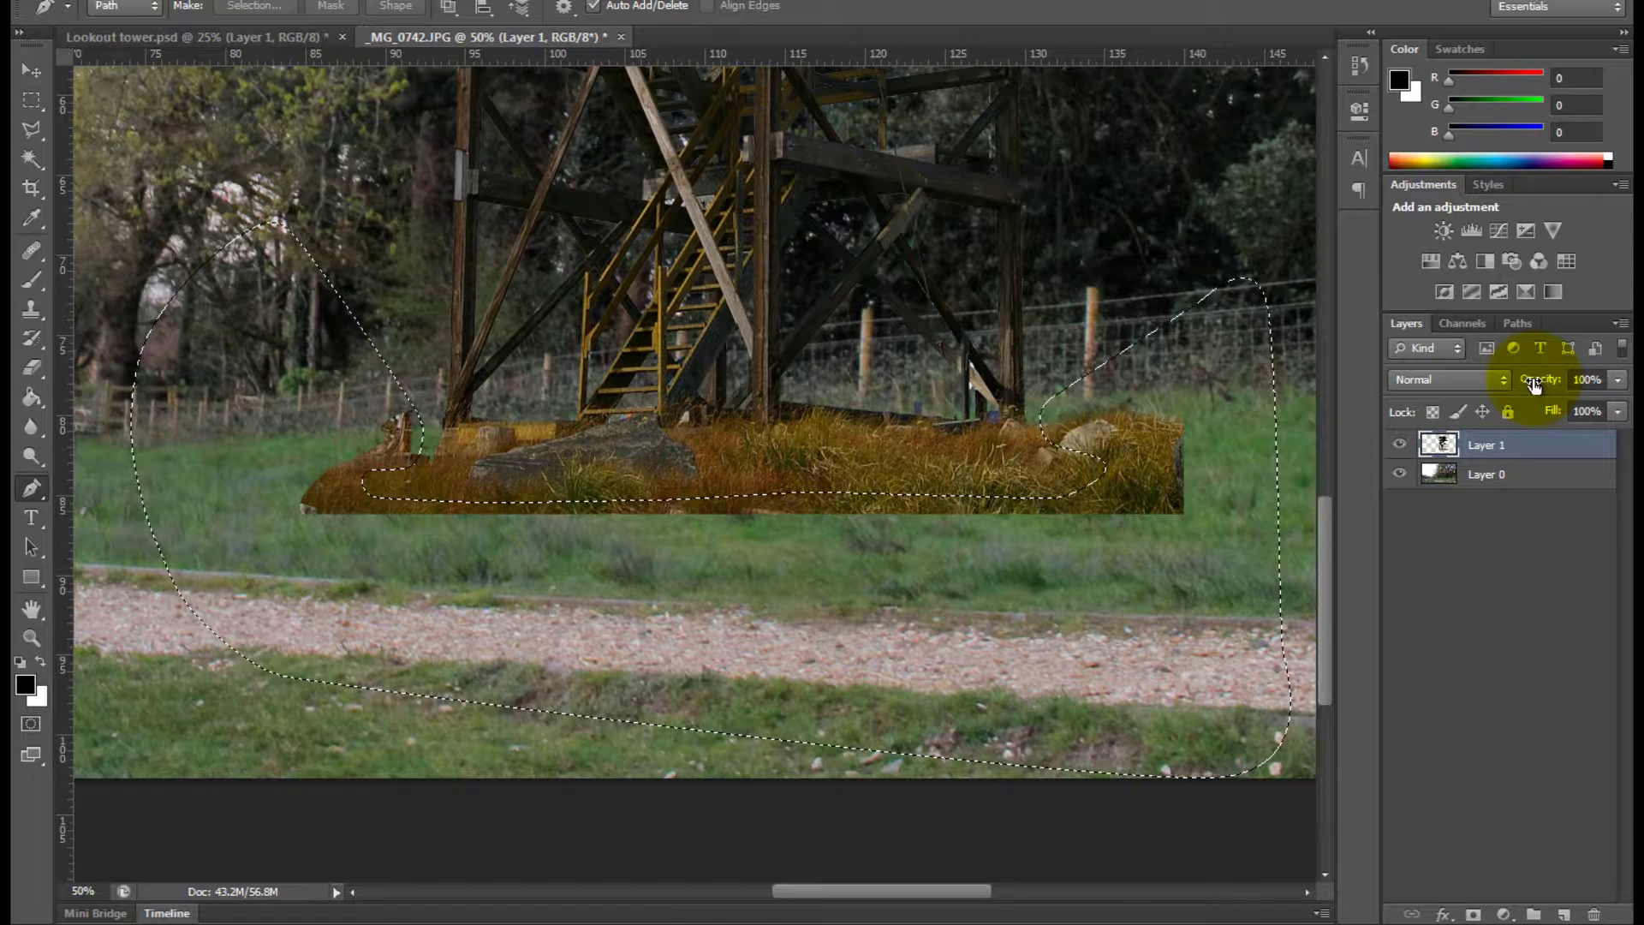
key(Delete)
key(ctrl+d)
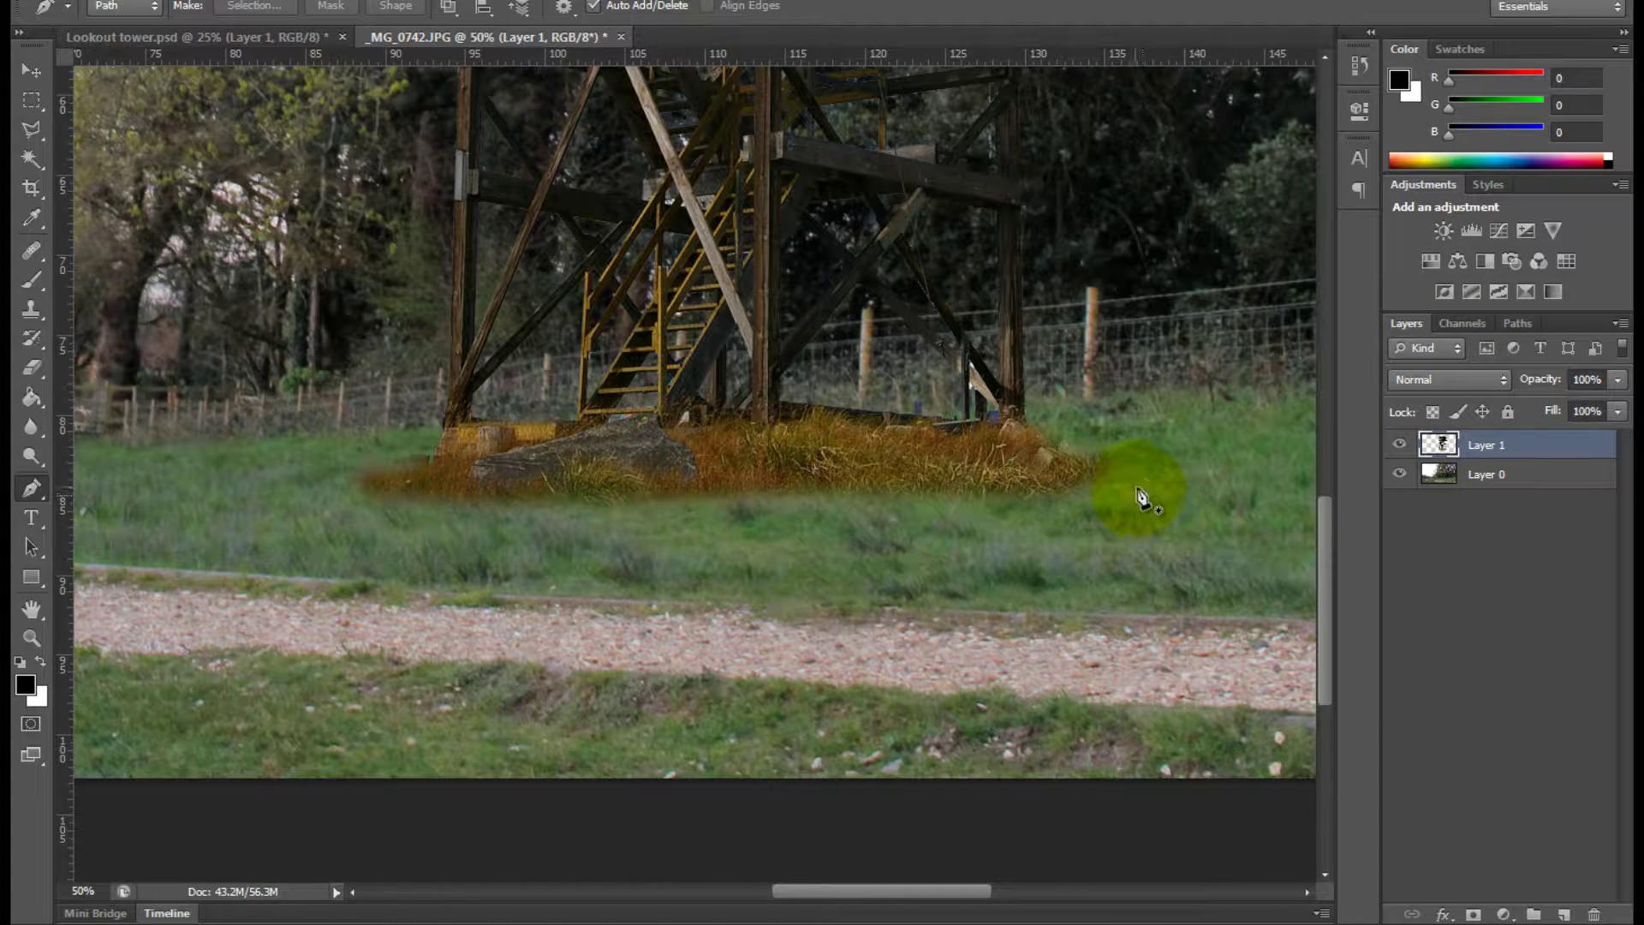
- On Layer 0, draw a closed oval Pen path covering the tower's remaining brown grass and the green meadow just in front of it
click(1516, 476)
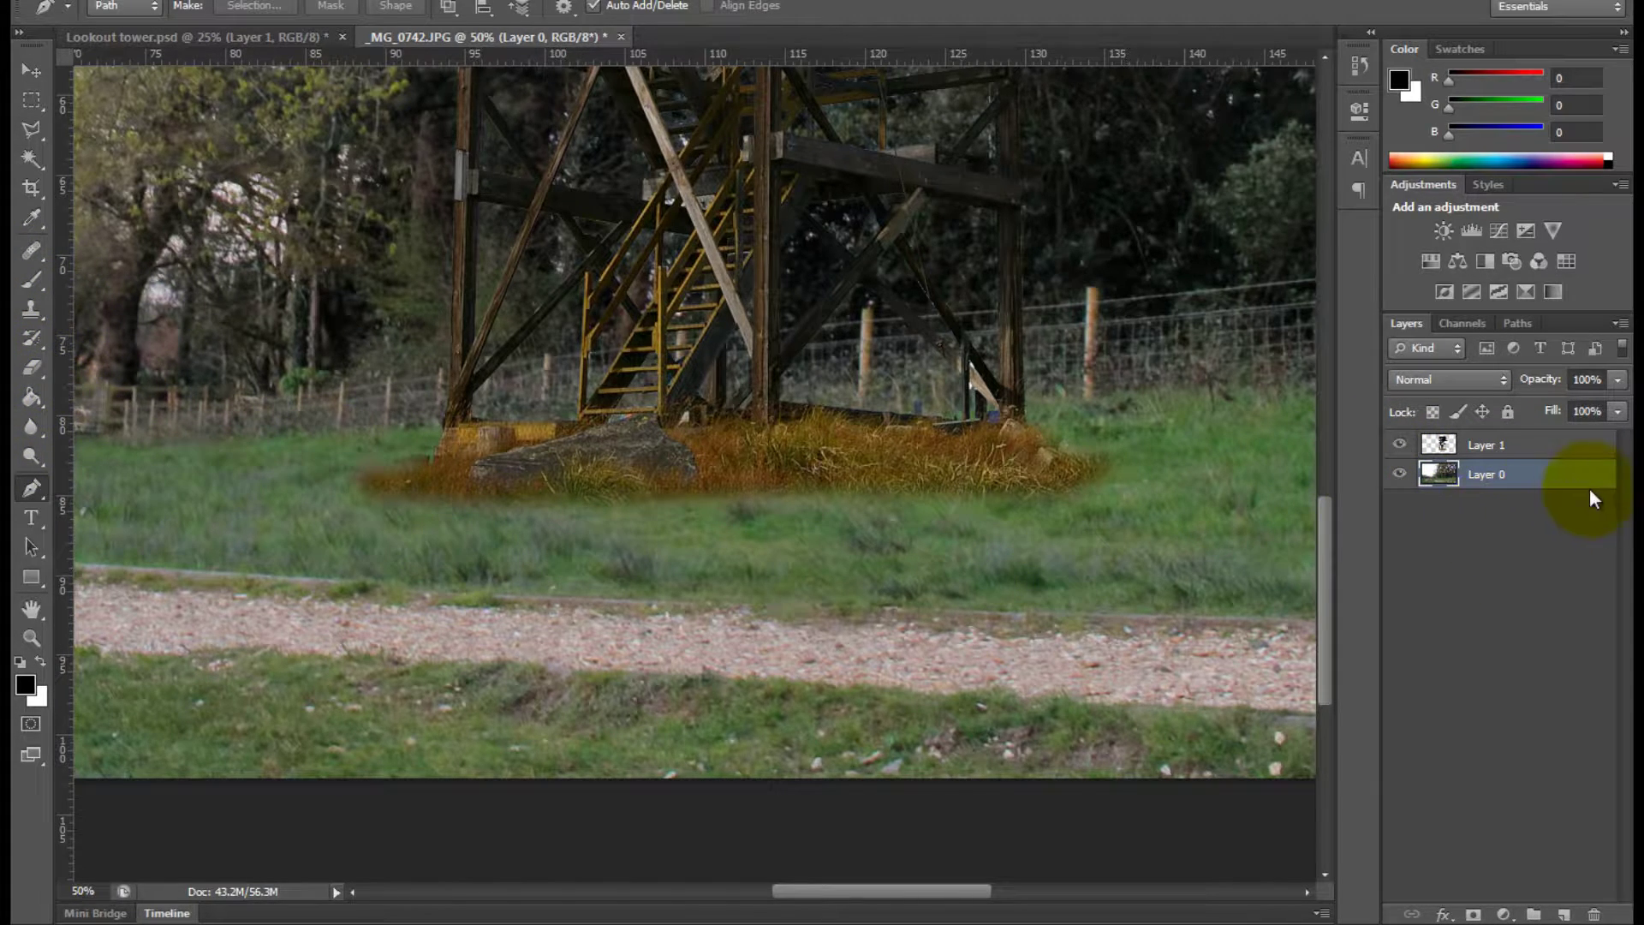
click(644, 522)
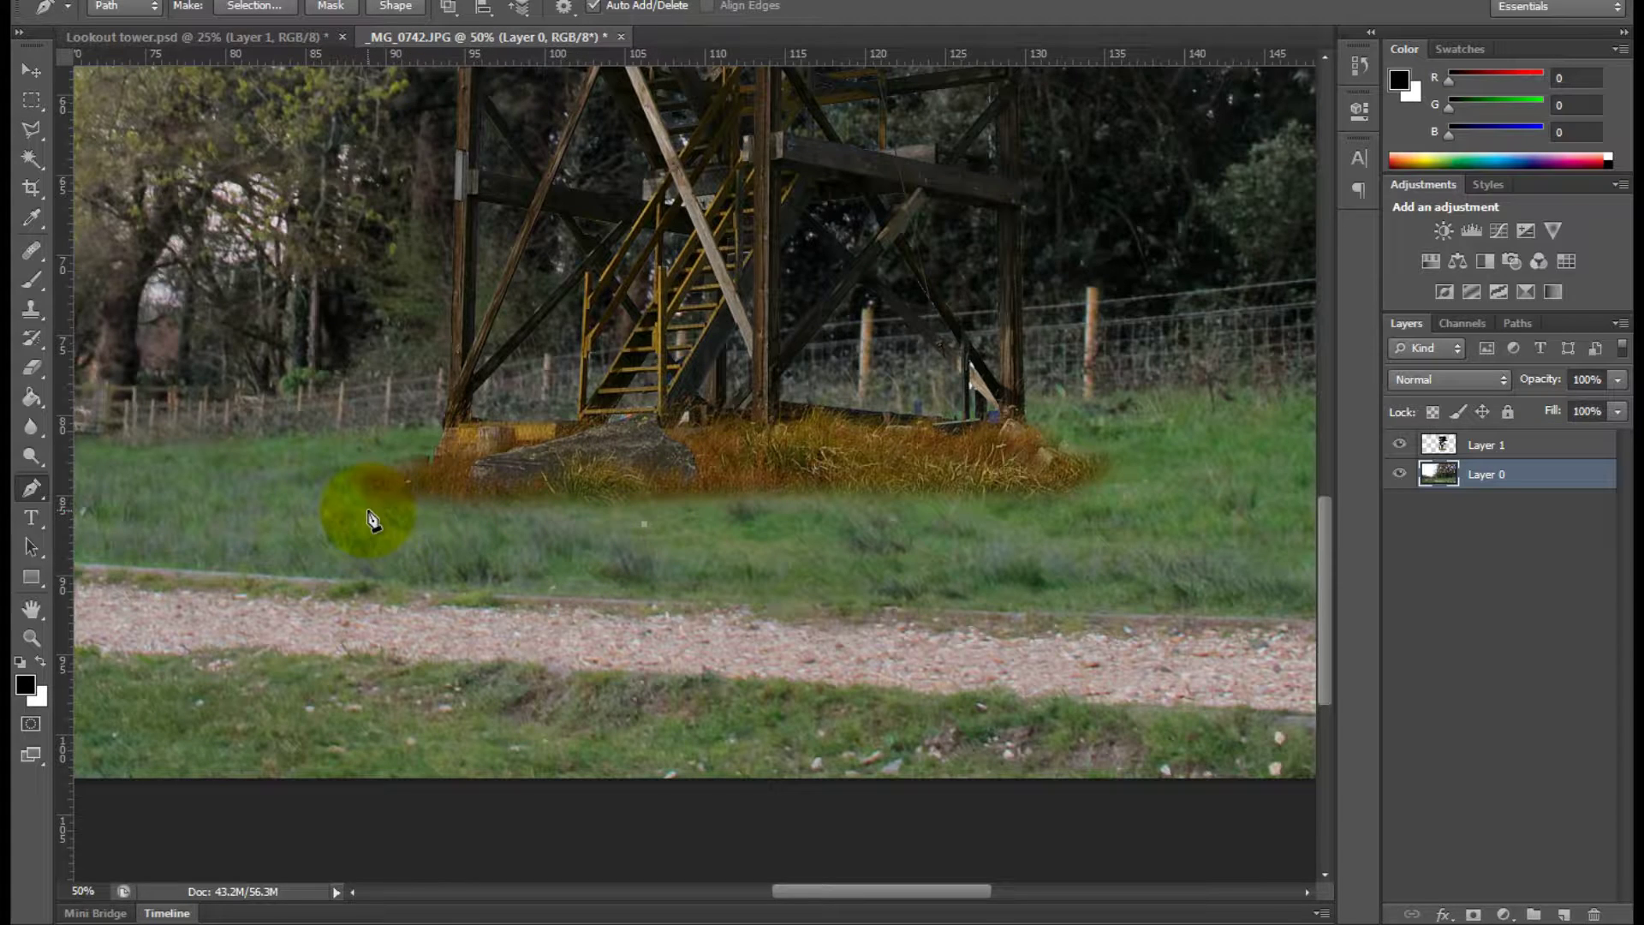
click(643, 522)
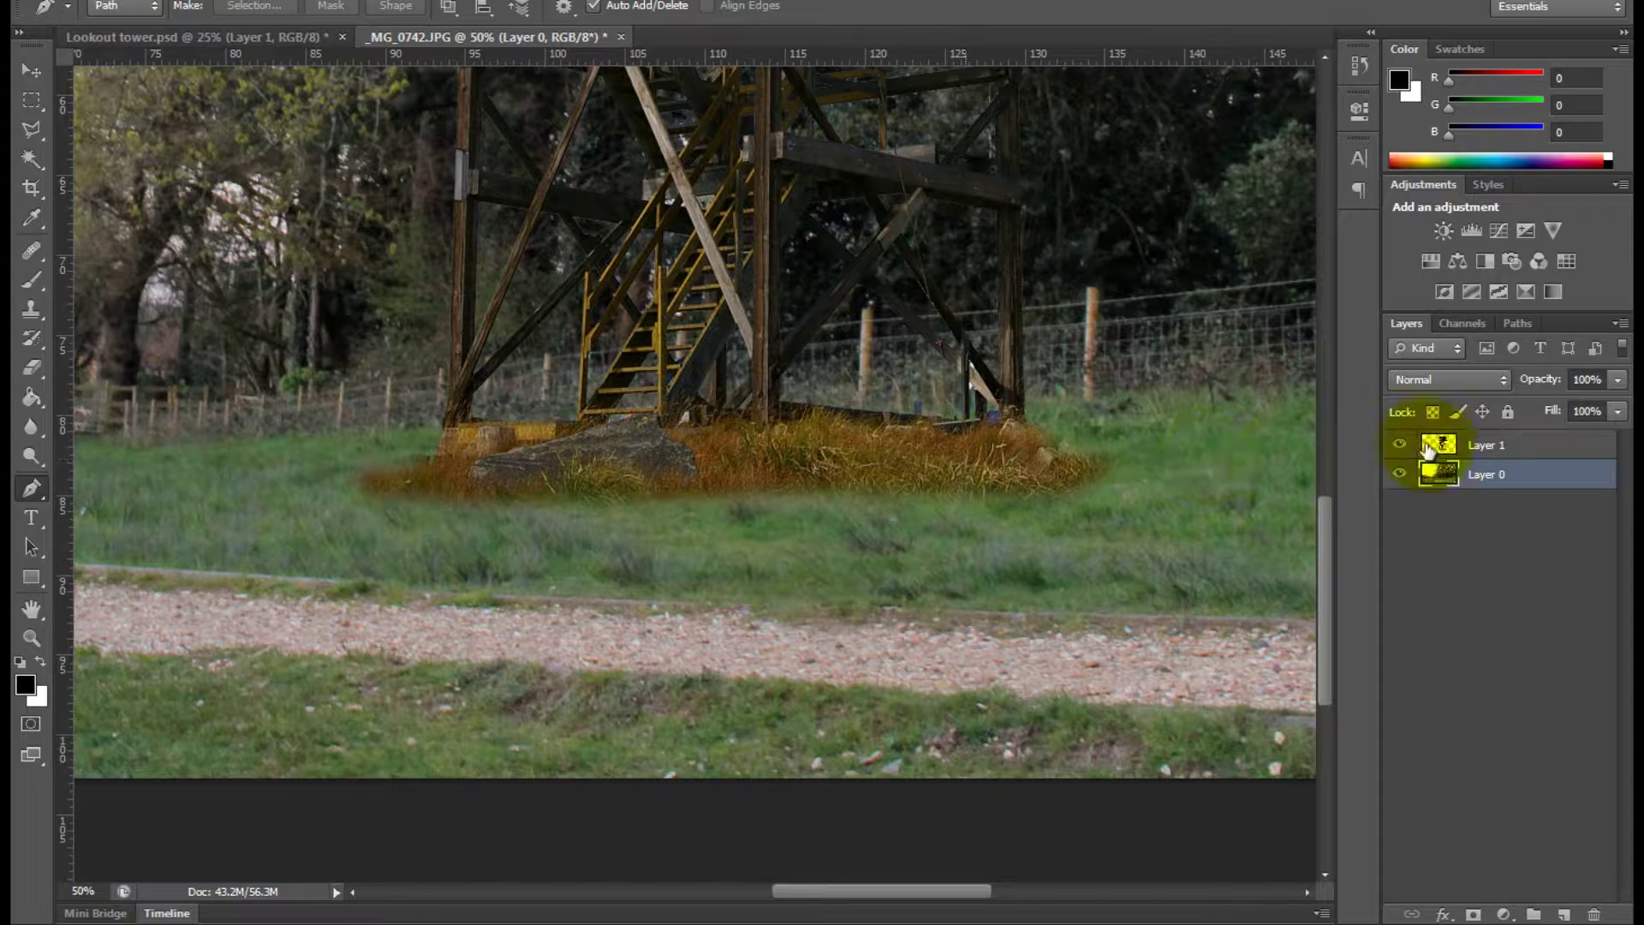
click(685, 454)
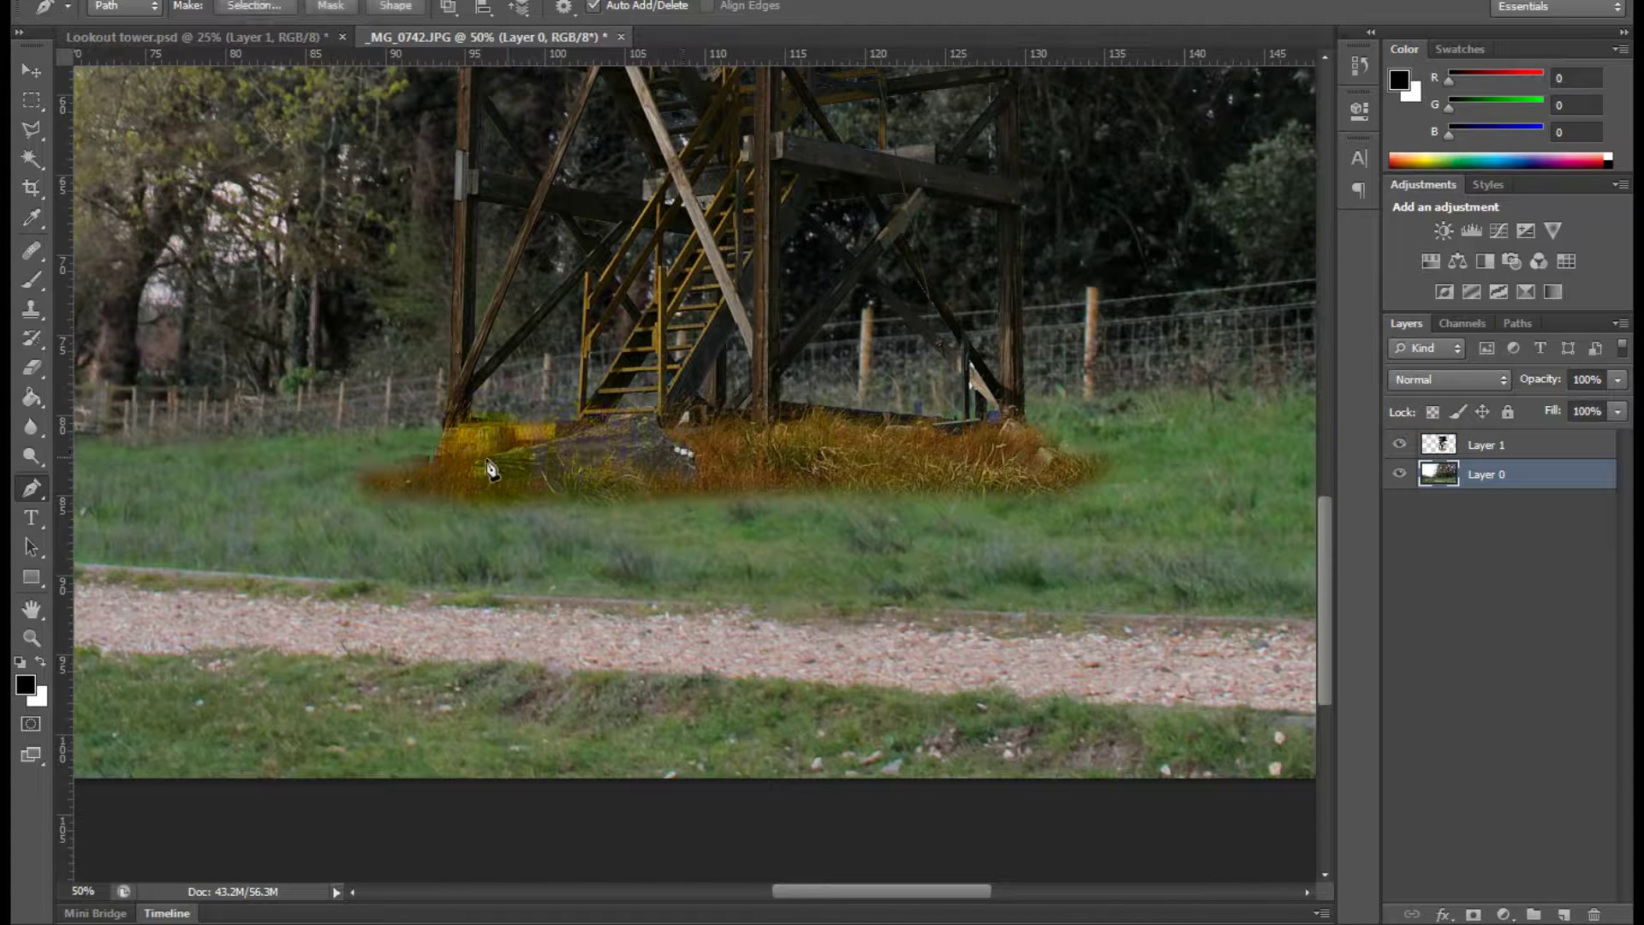
click(414, 460)
click(294, 499)
click(470, 540)
click(762, 548)
click(1064, 538)
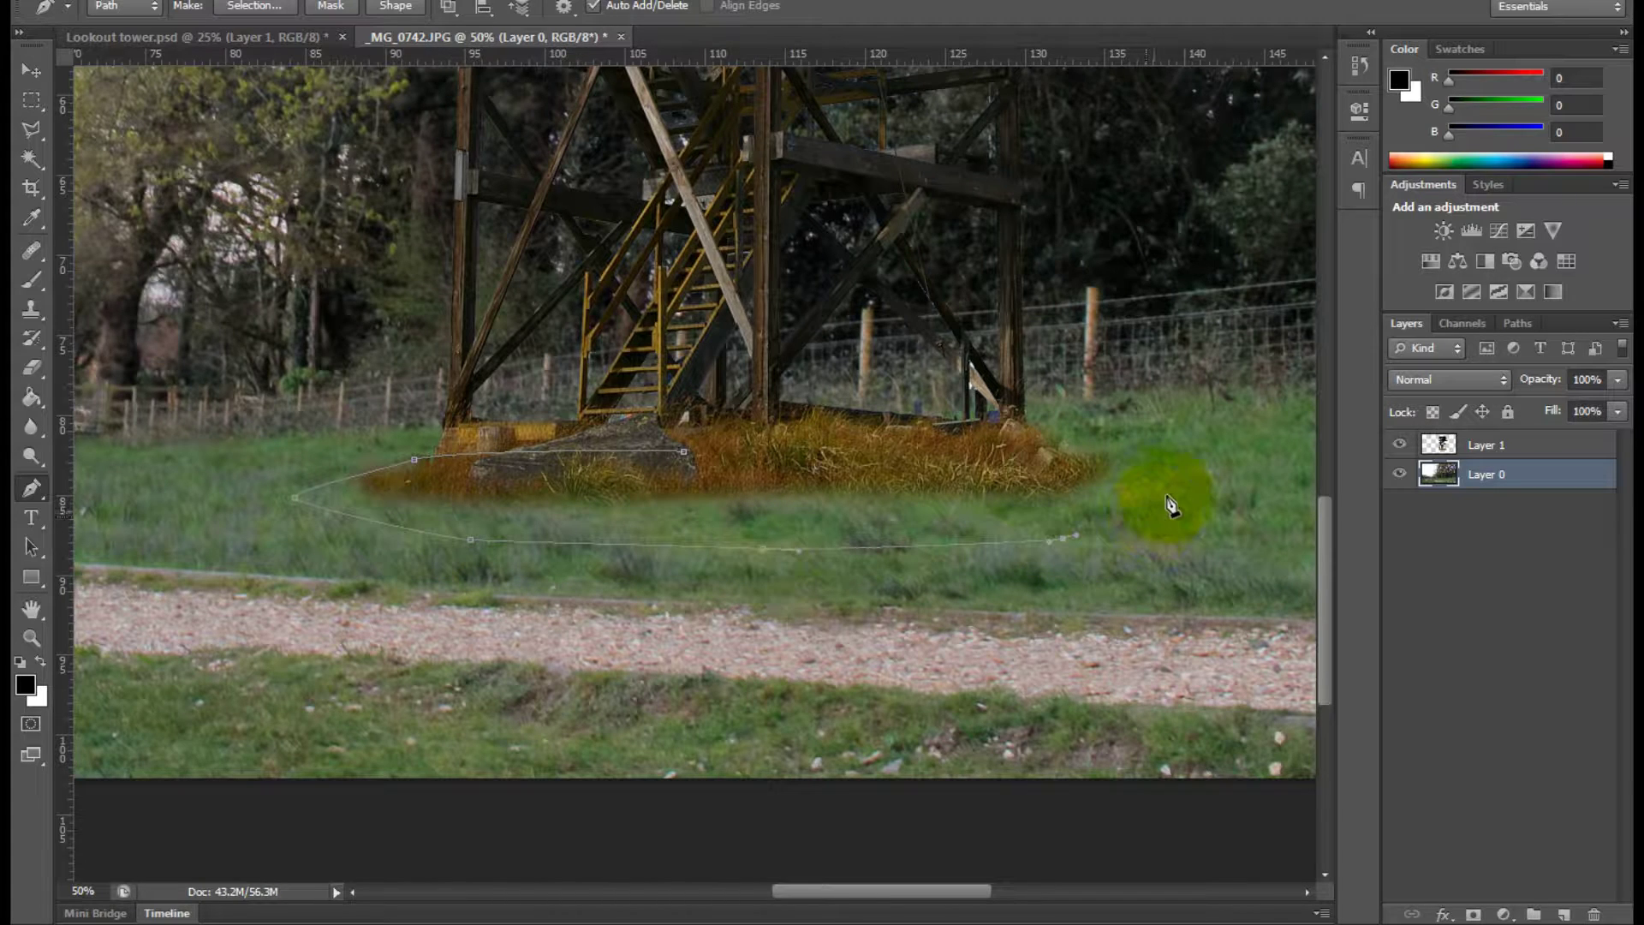
click(1172, 490)
click(1136, 462)
click(968, 451)
click(912, 454)
click(685, 452)
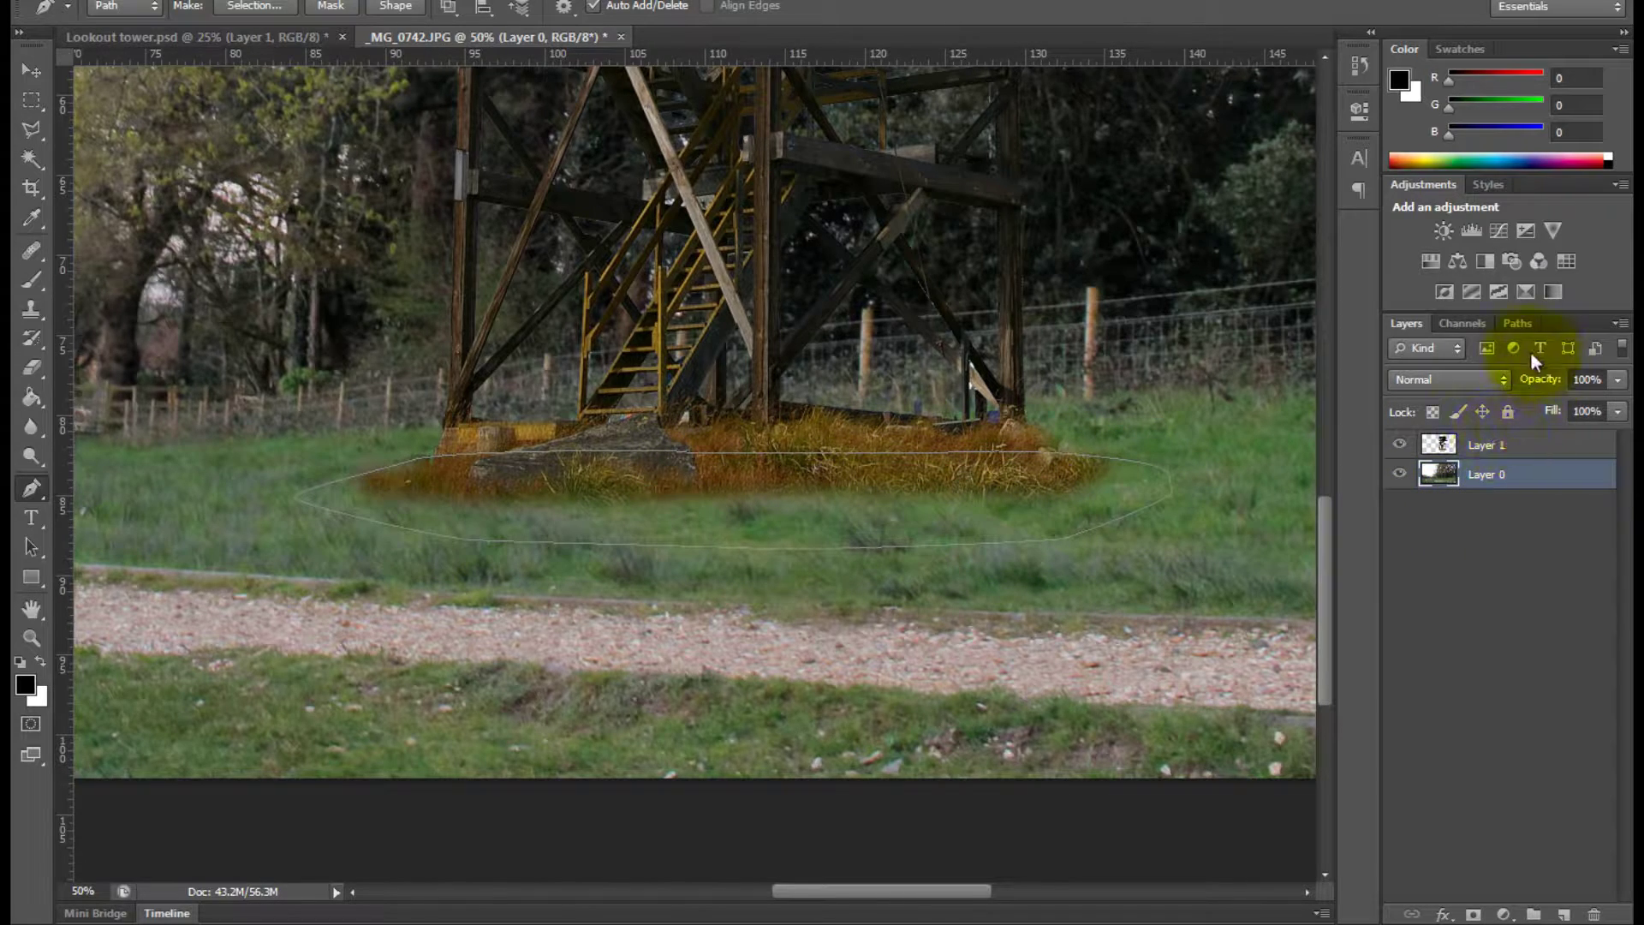
- Copy the outlined meadow from Layer 0 to a new layer using a 15-pixel feather, and place it above Layer 1
click(1520, 324)
right_click(1494, 347)
click(1486, 426)
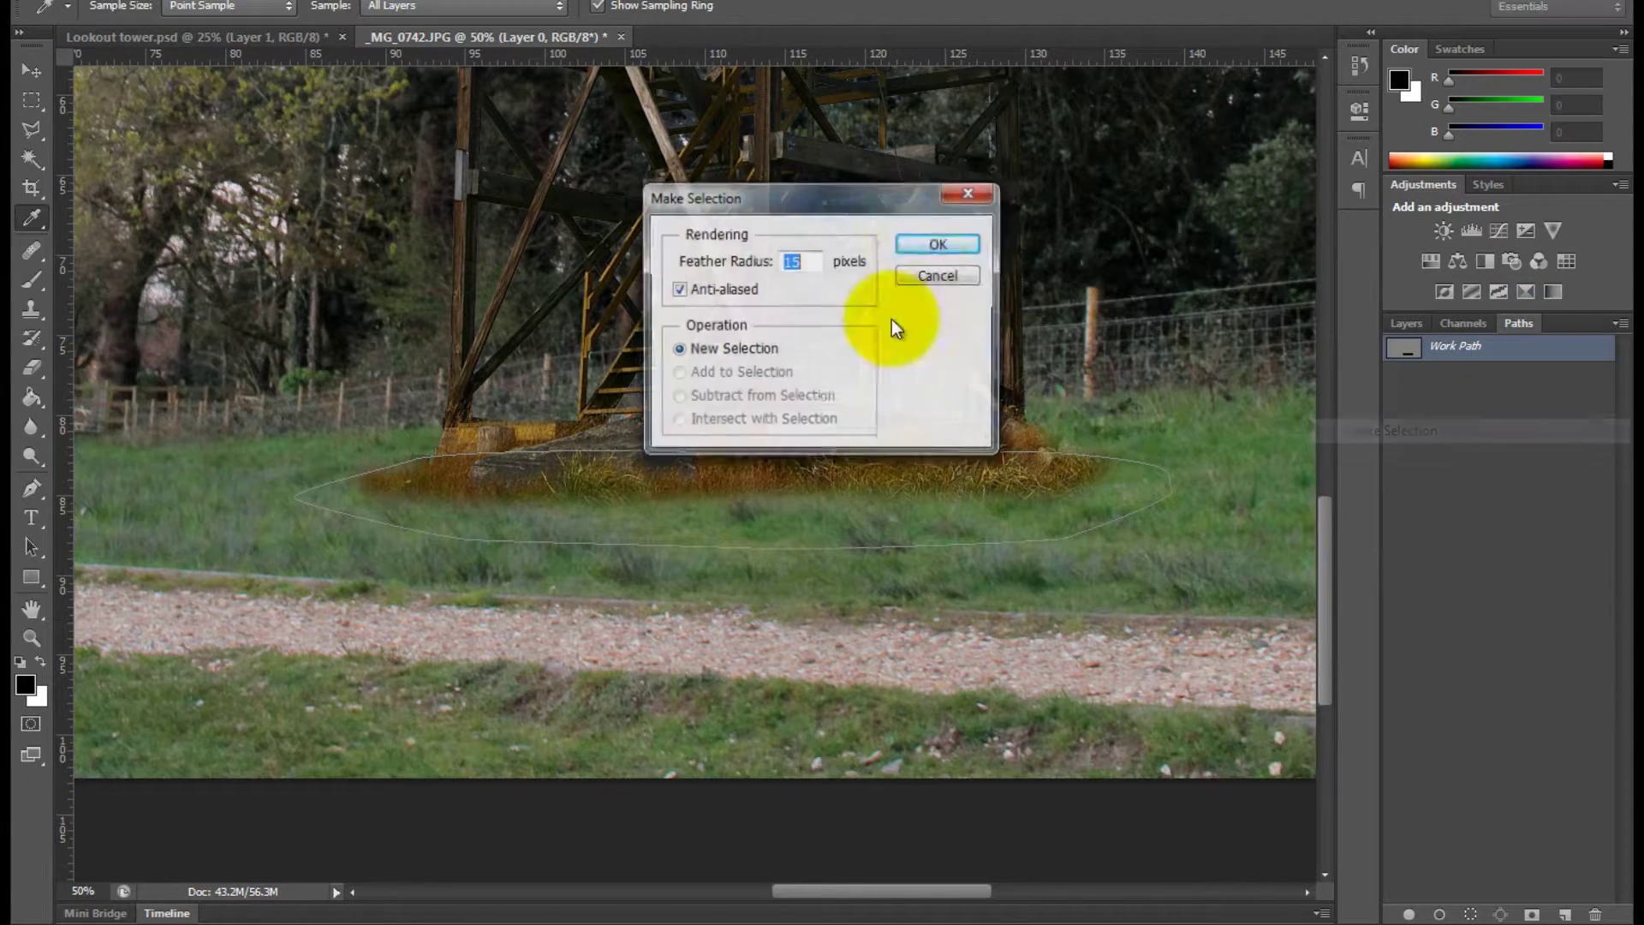
click(921, 246)
click(1404, 323)
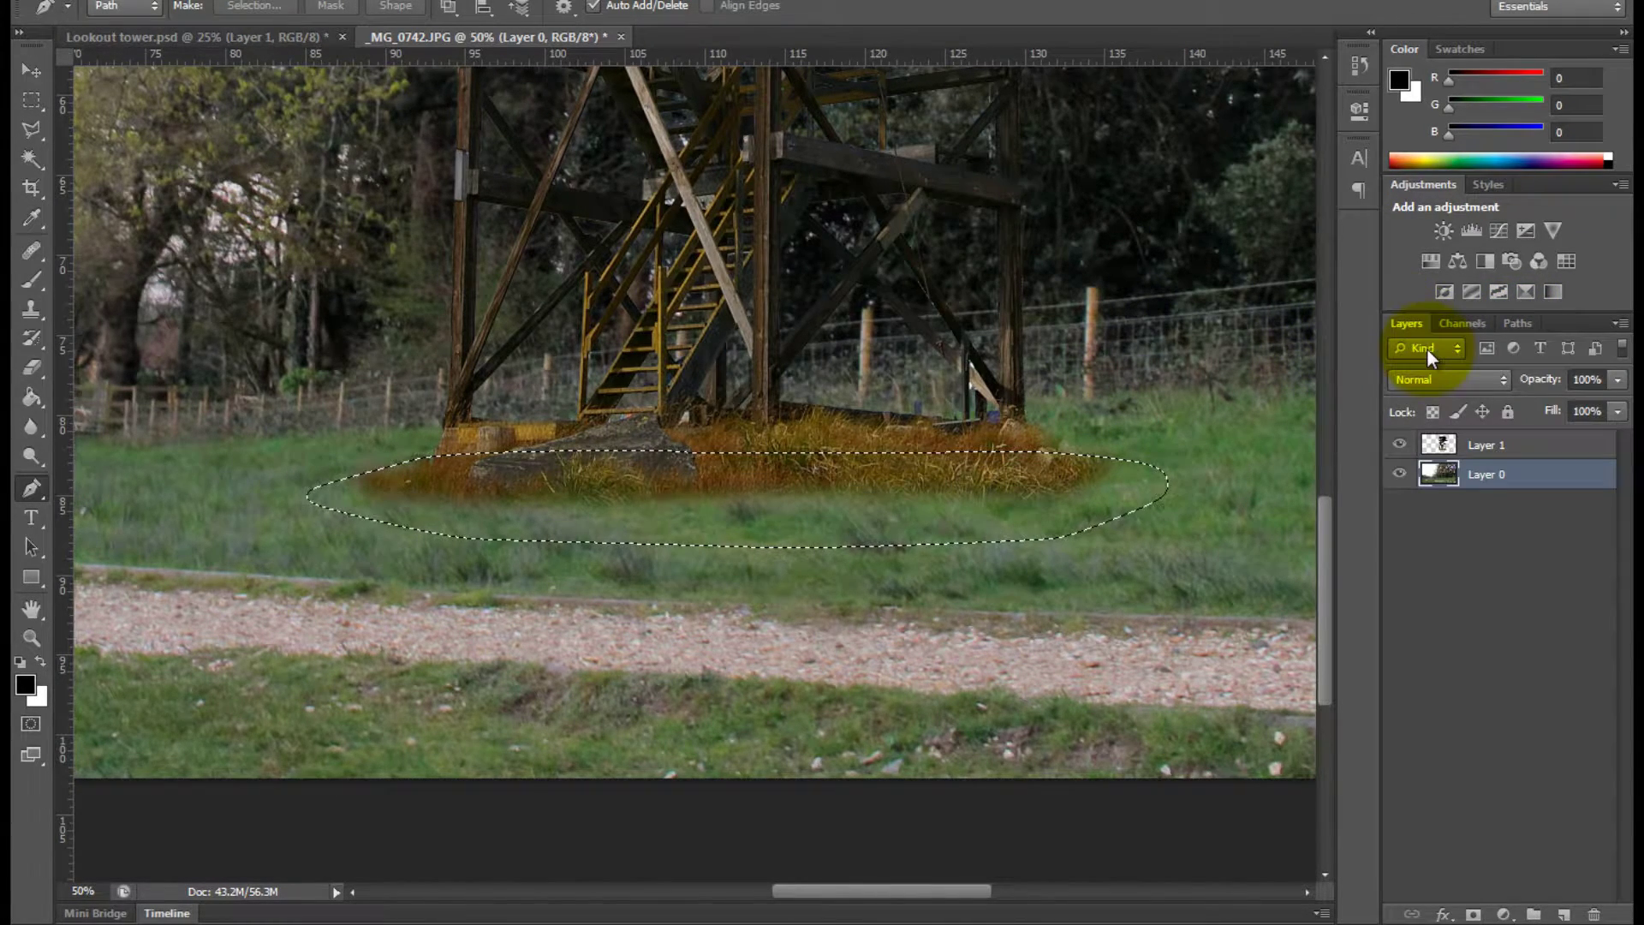
key(ctrl+j)
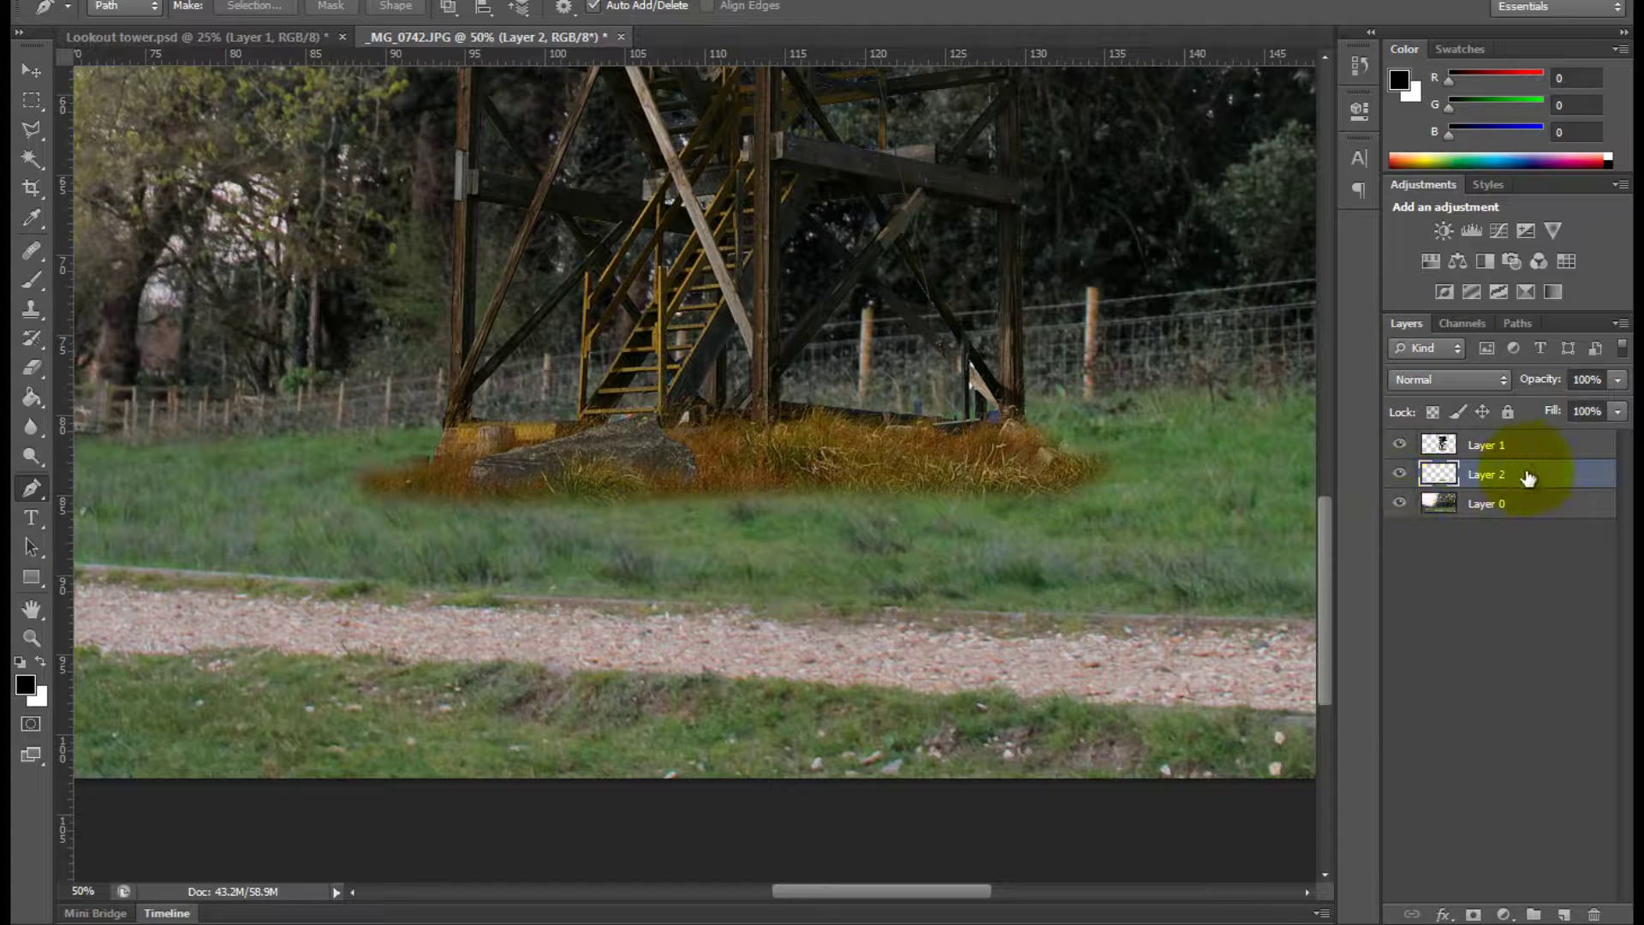
drag(1529, 484, 1535, 440)
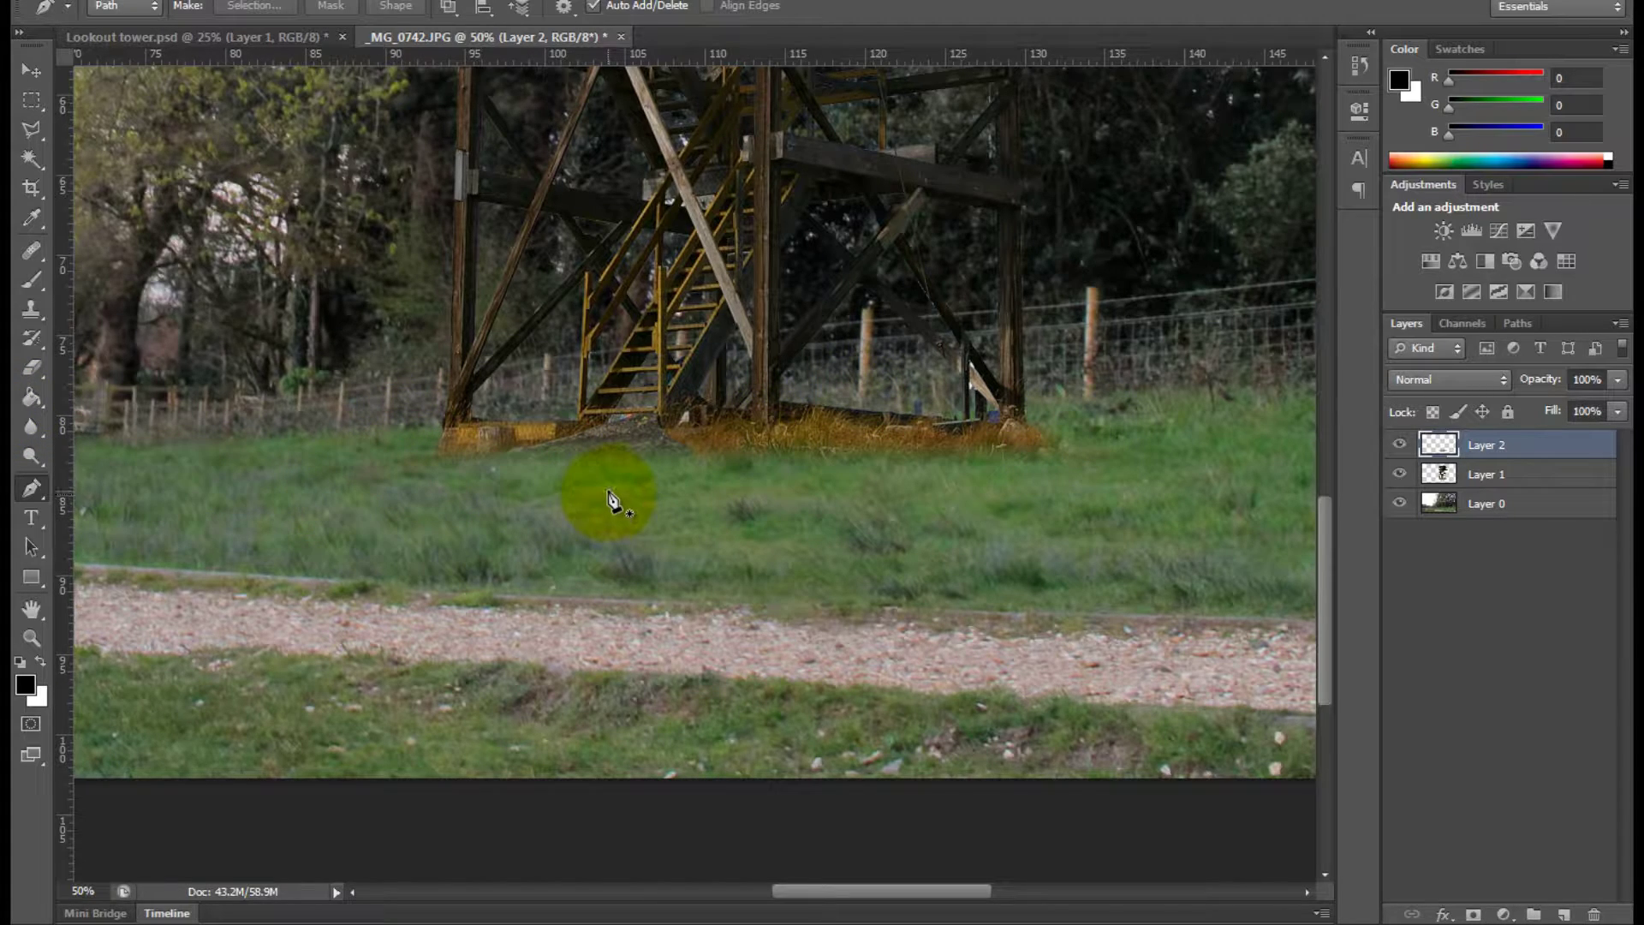
- In Lookout tower.psd, hide Layer 1 so only Layer 1 copy shows, and select Layer 1 copy for copying
scroll(608, 496, down, 3)
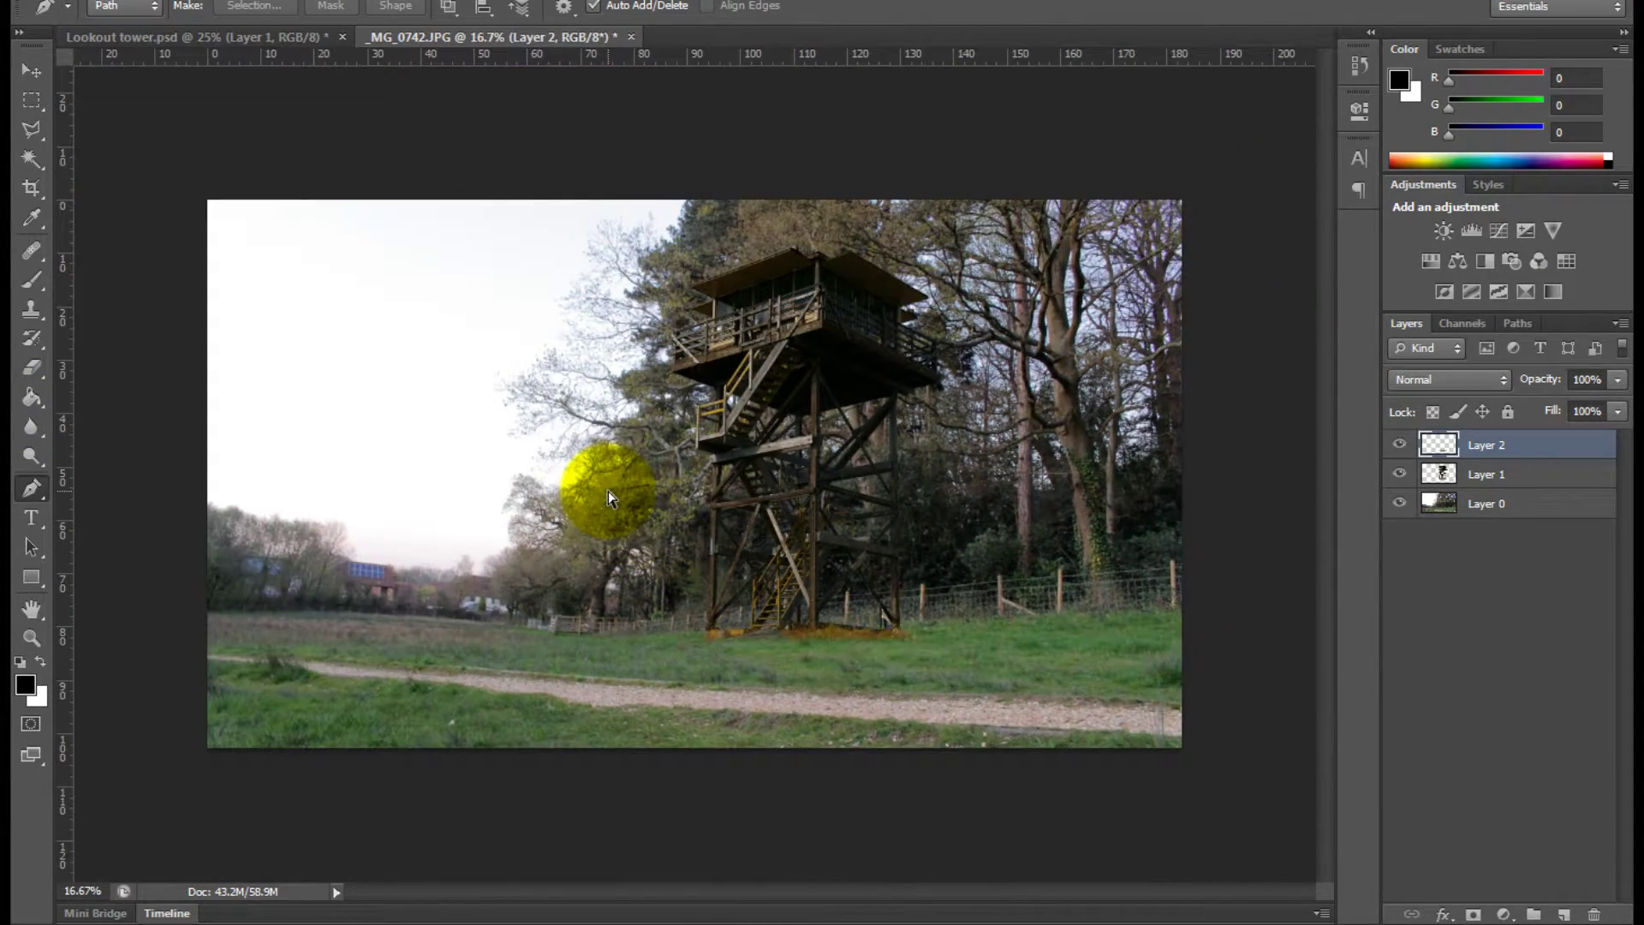
key(ctrl+Tab)
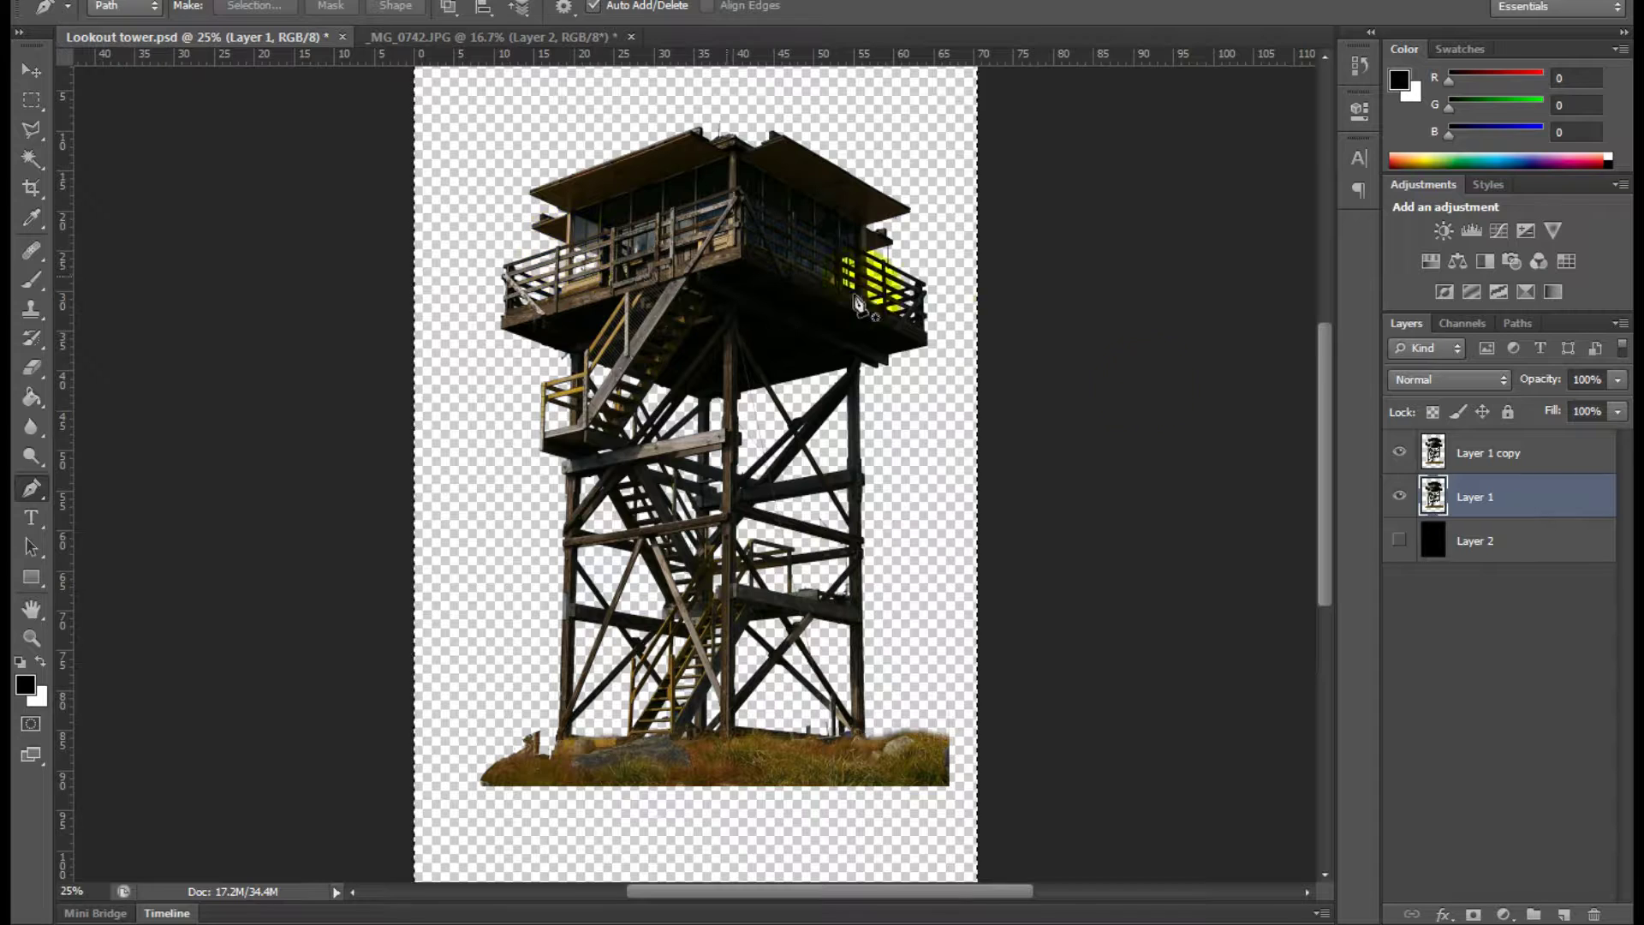
click(1399, 452)
click(1399, 495)
click(1400, 452)
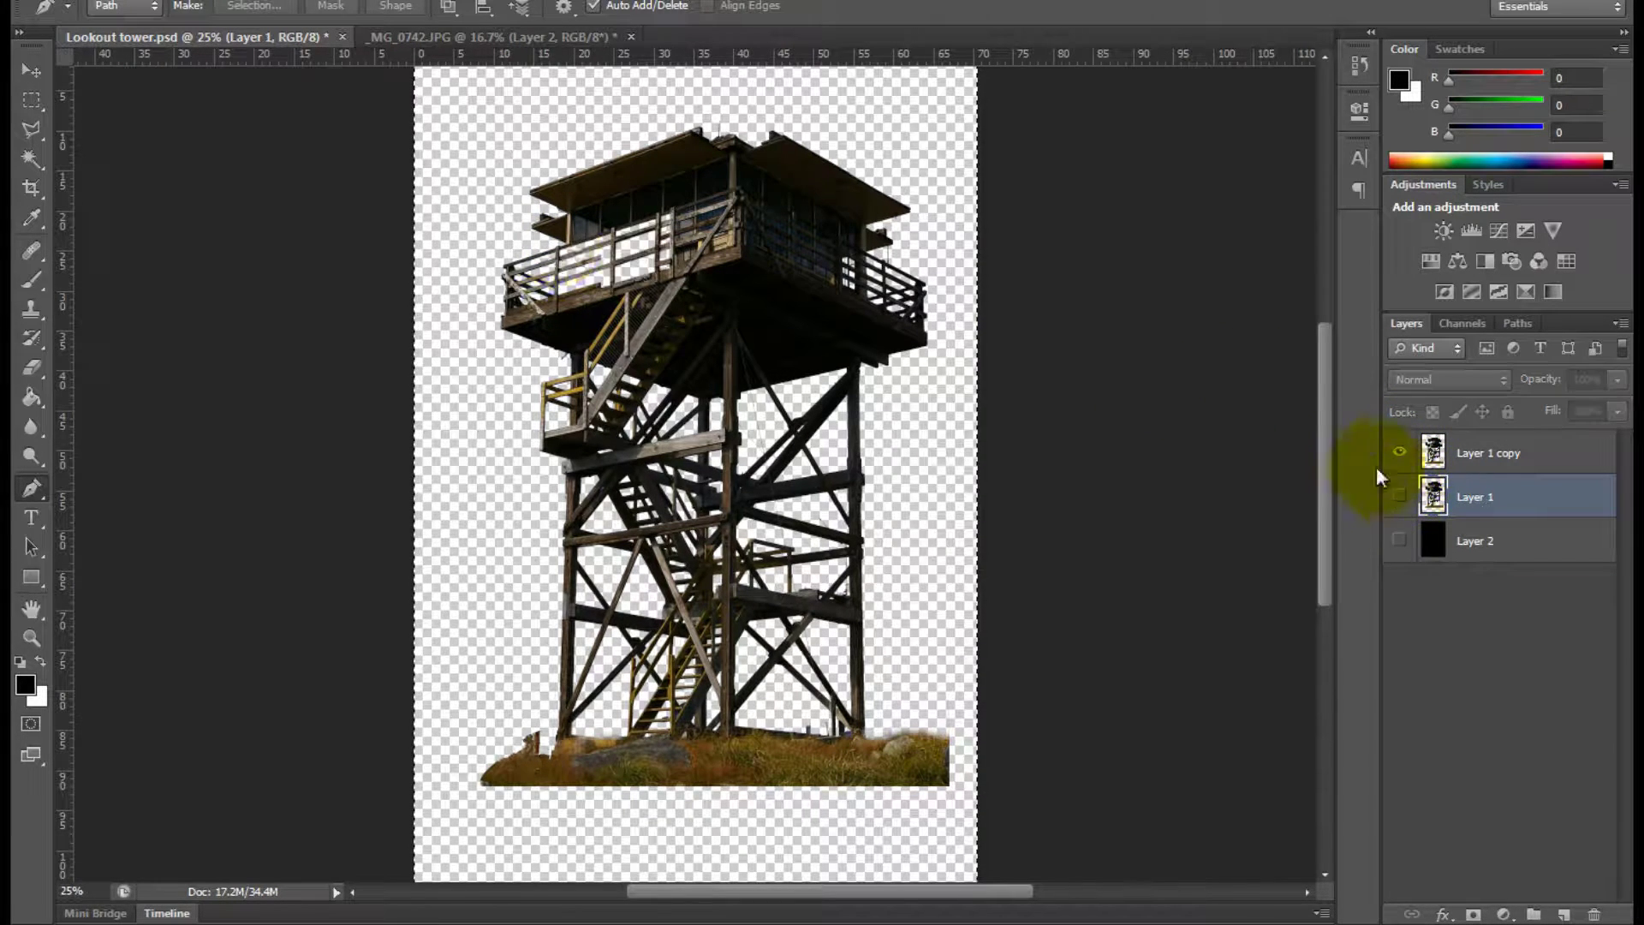
click(1531, 466)
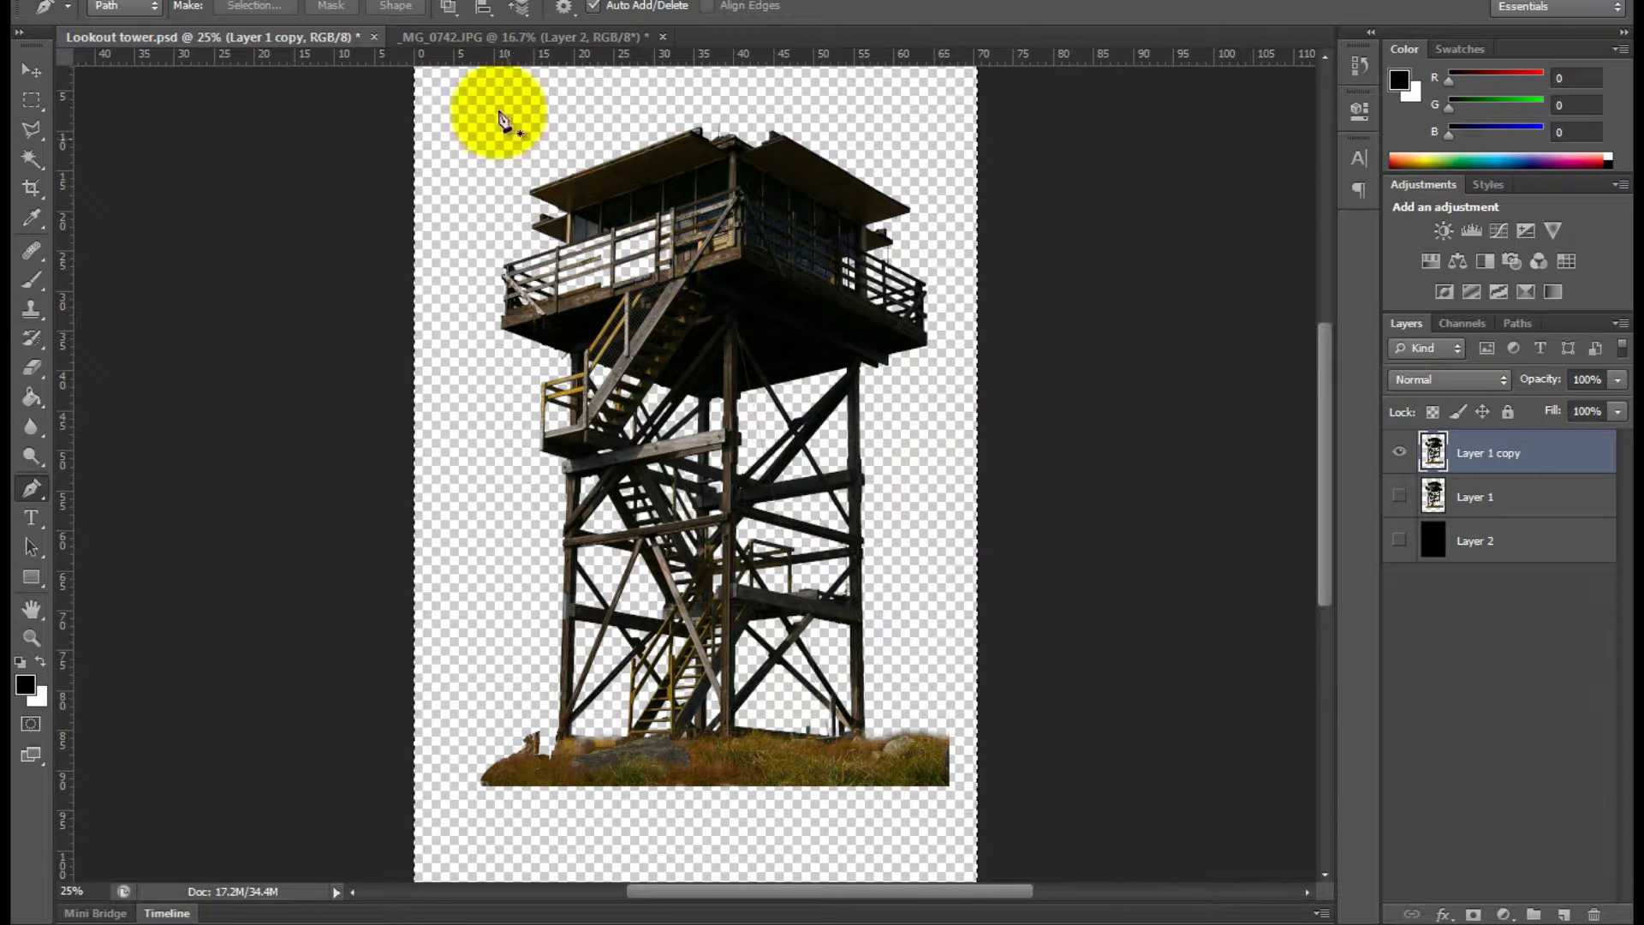
- Paste the copied tower version into _MG_0742.JPG, accepting the colour conversion to the destination profile
click(505, 37)
key(ctrl+v)
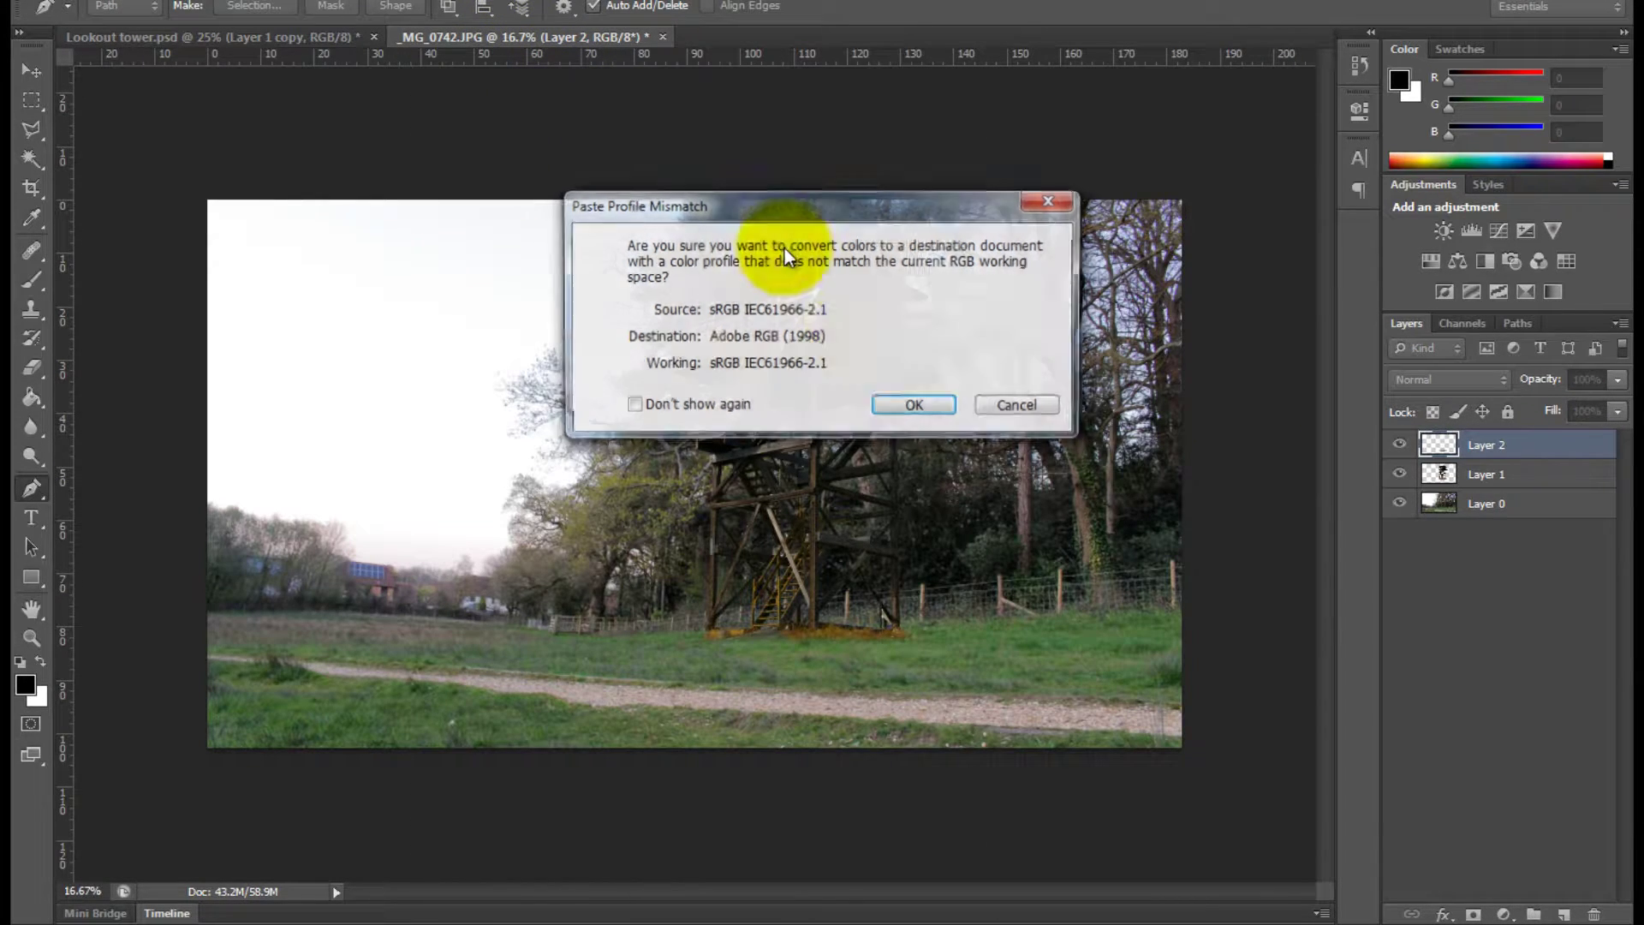
click(914, 405)
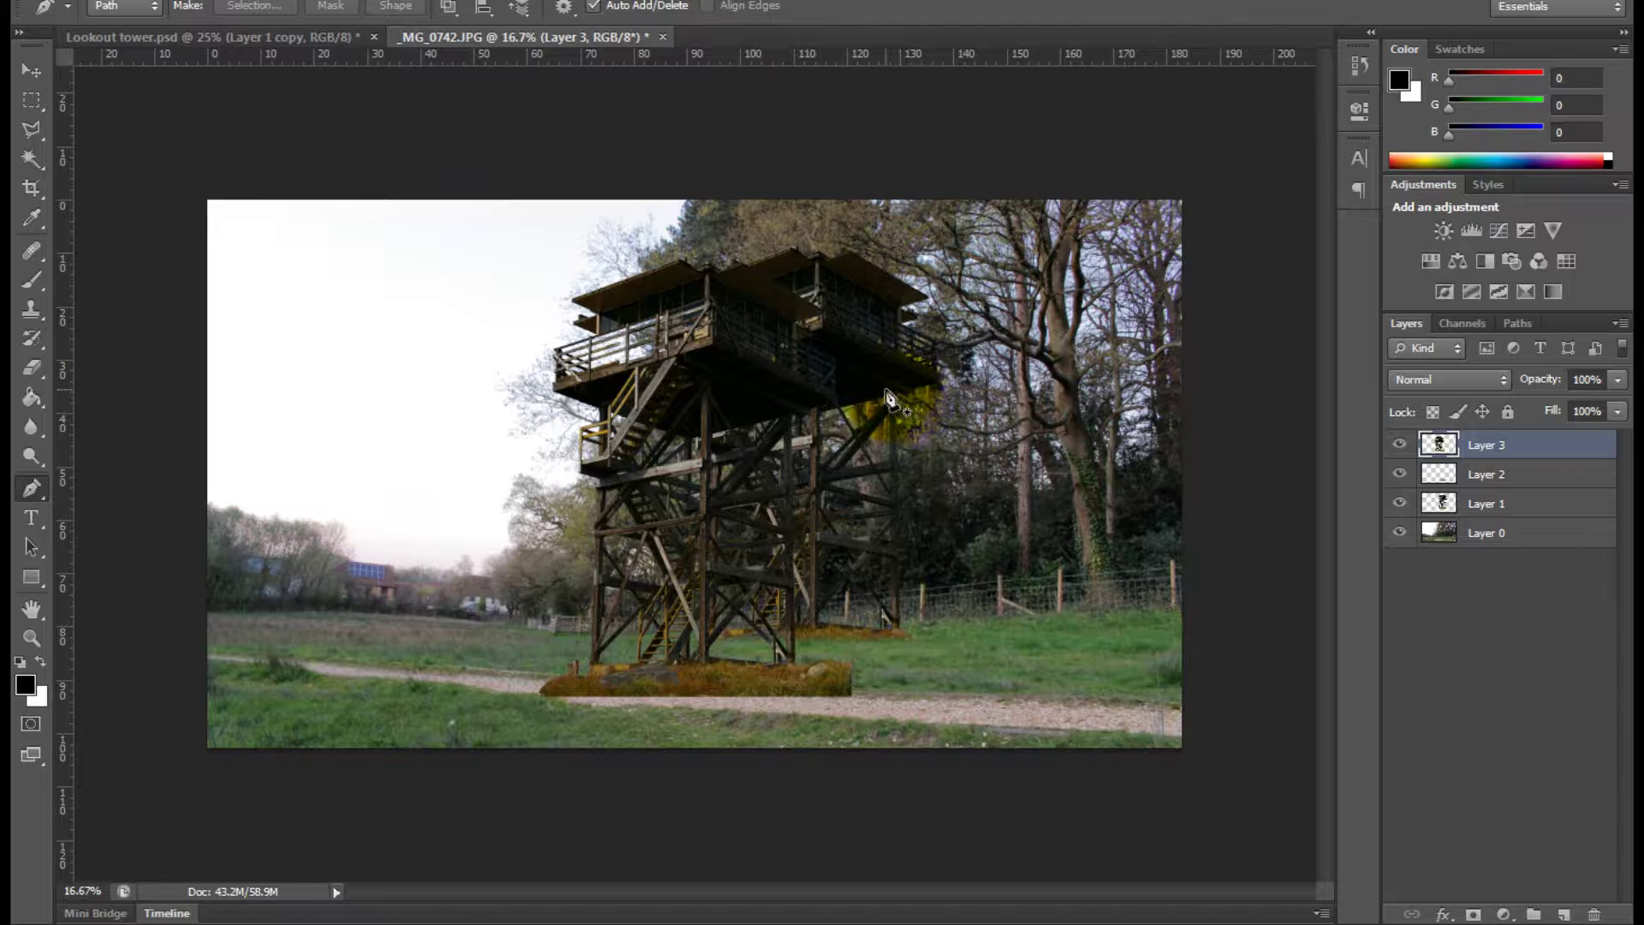
- Move the newly pasted tower over the existing one and scale it proportionally to about 94% so both line up
key(ctrl+t)
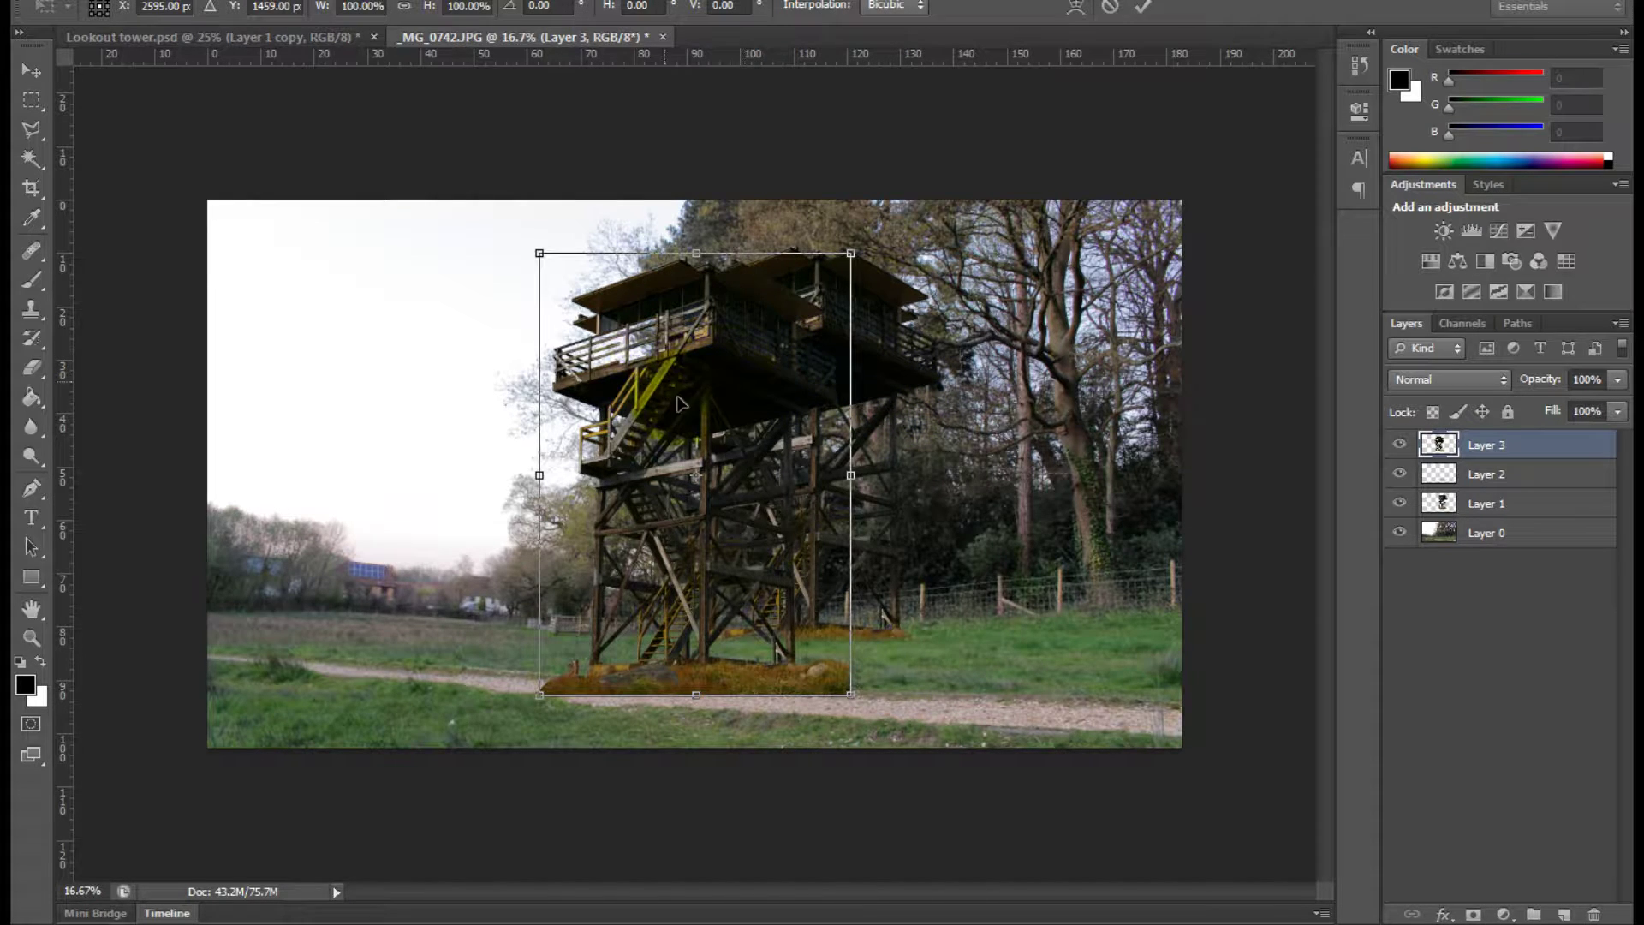
drag(681, 403, 809, 394)
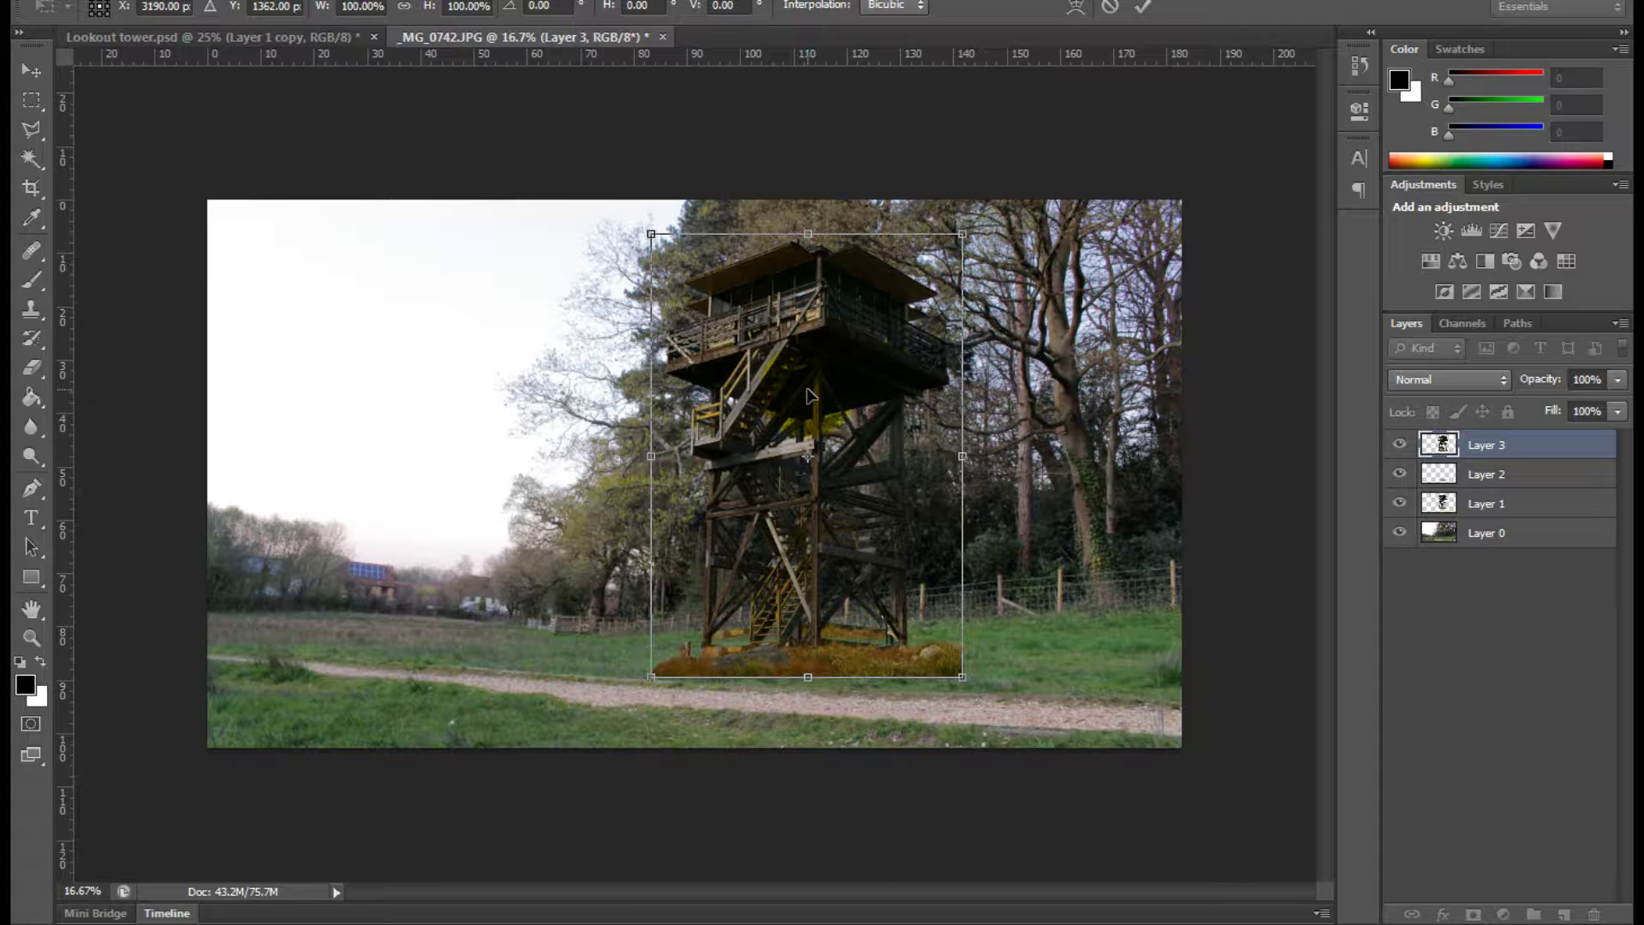
scroll(809, 394, up, 1)
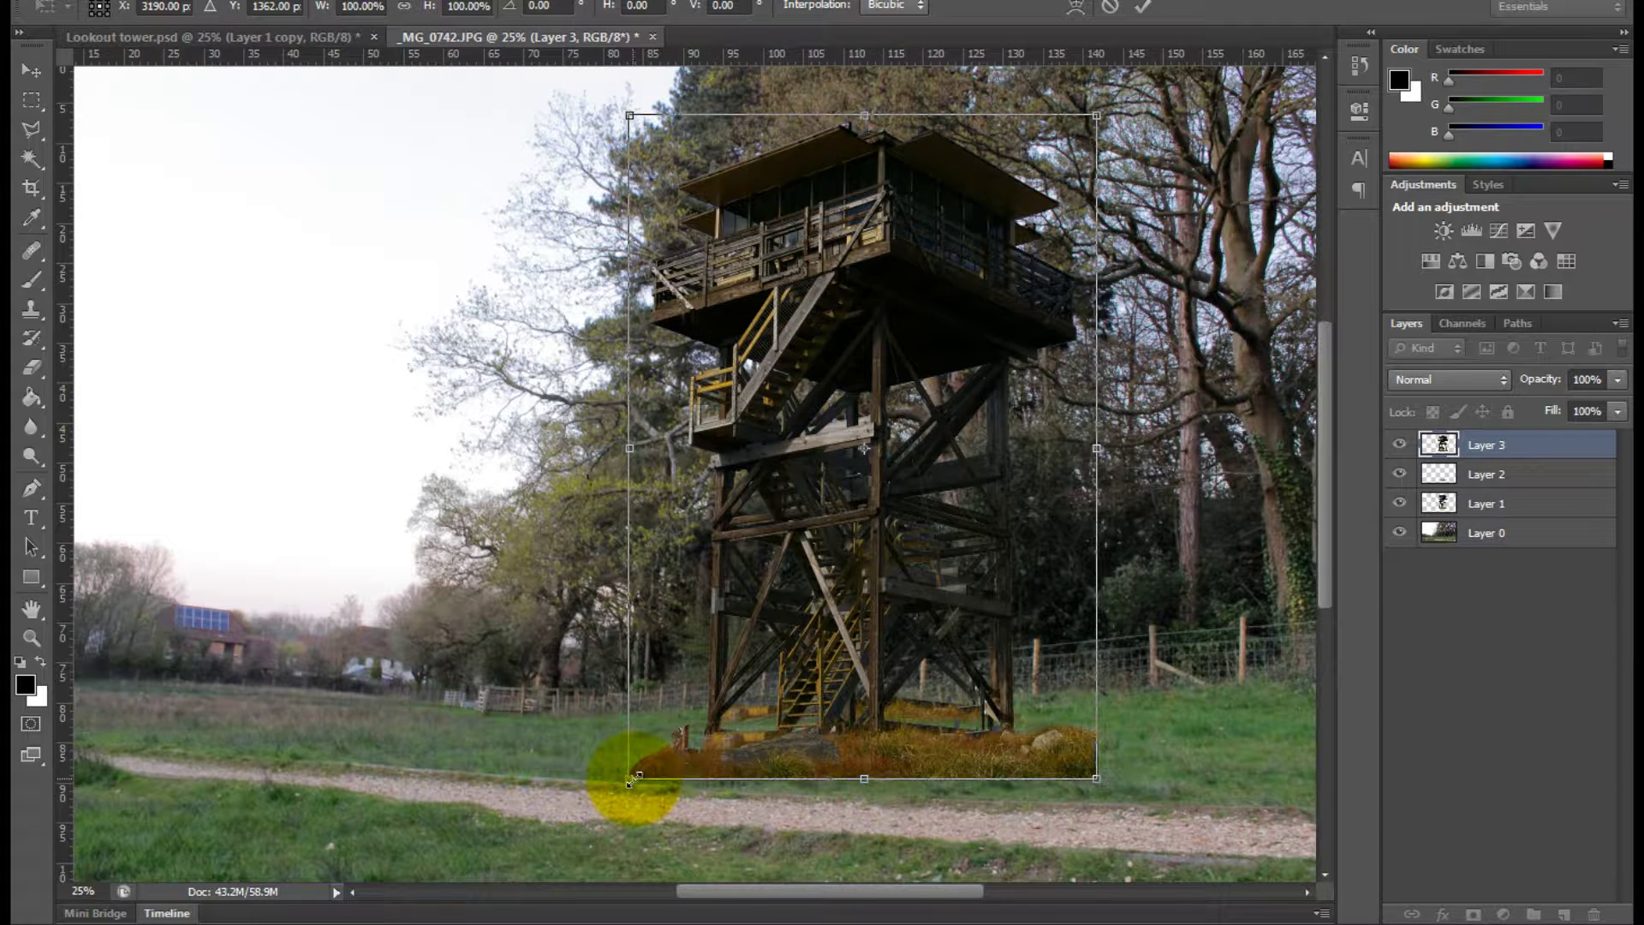
drag(634, 779, 674, 768)
drag(736, 642, 736, 643)
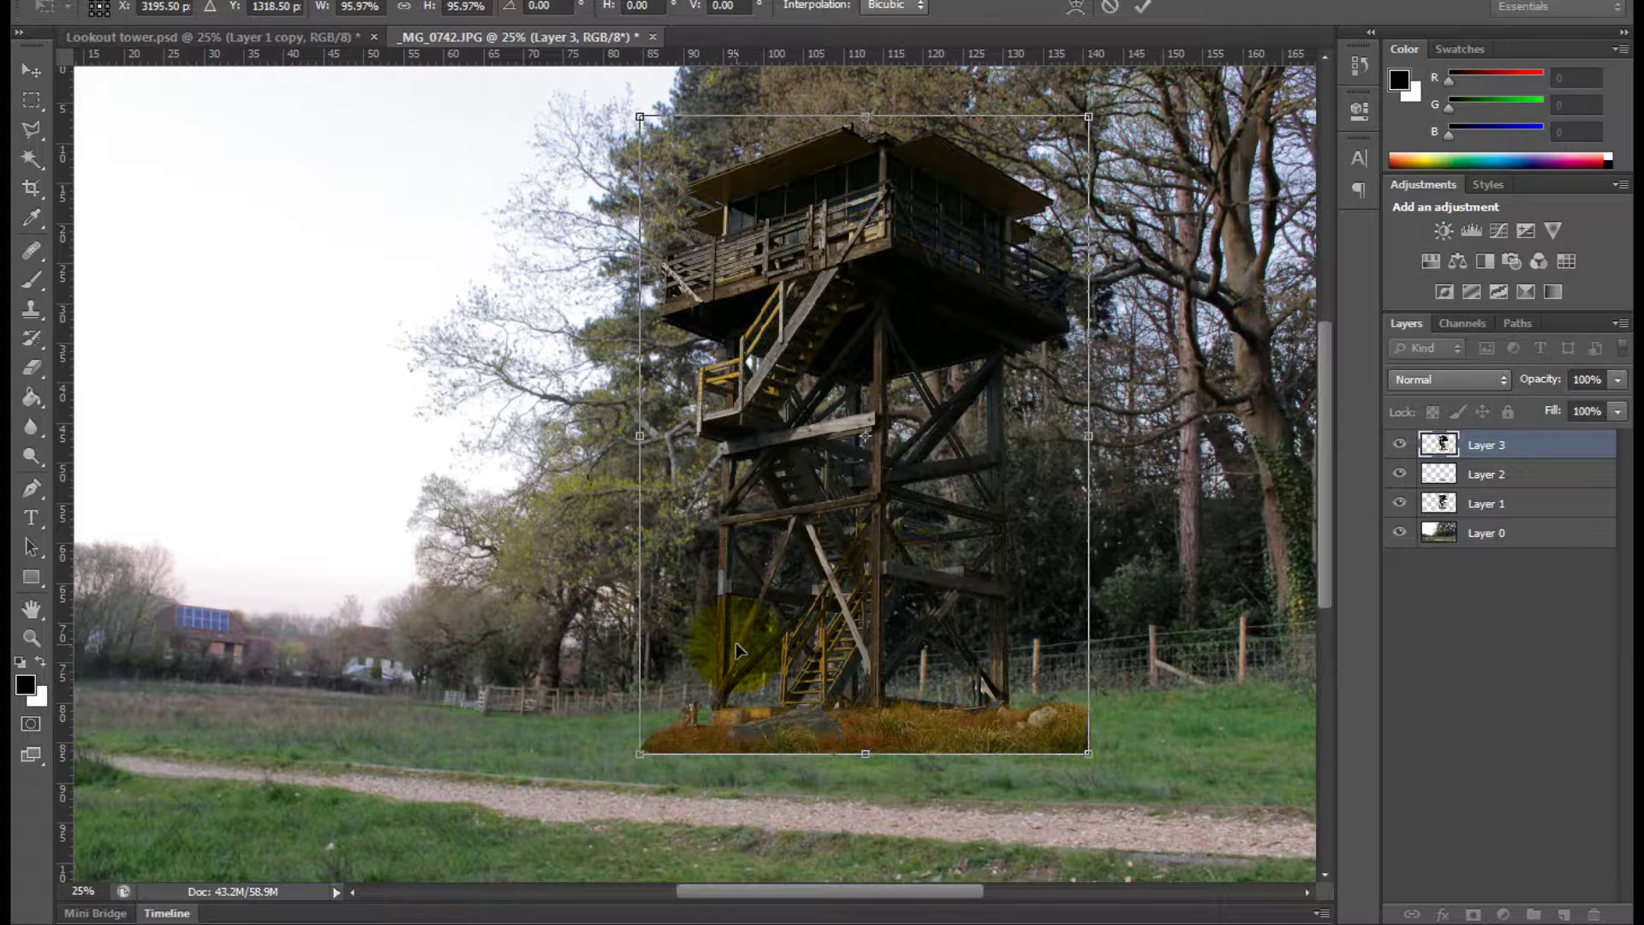
mouse_move(1083, 120)
mouse_down()
mouse_move(1053, 154)
mouse_move(1082, 127)
mouse_up()
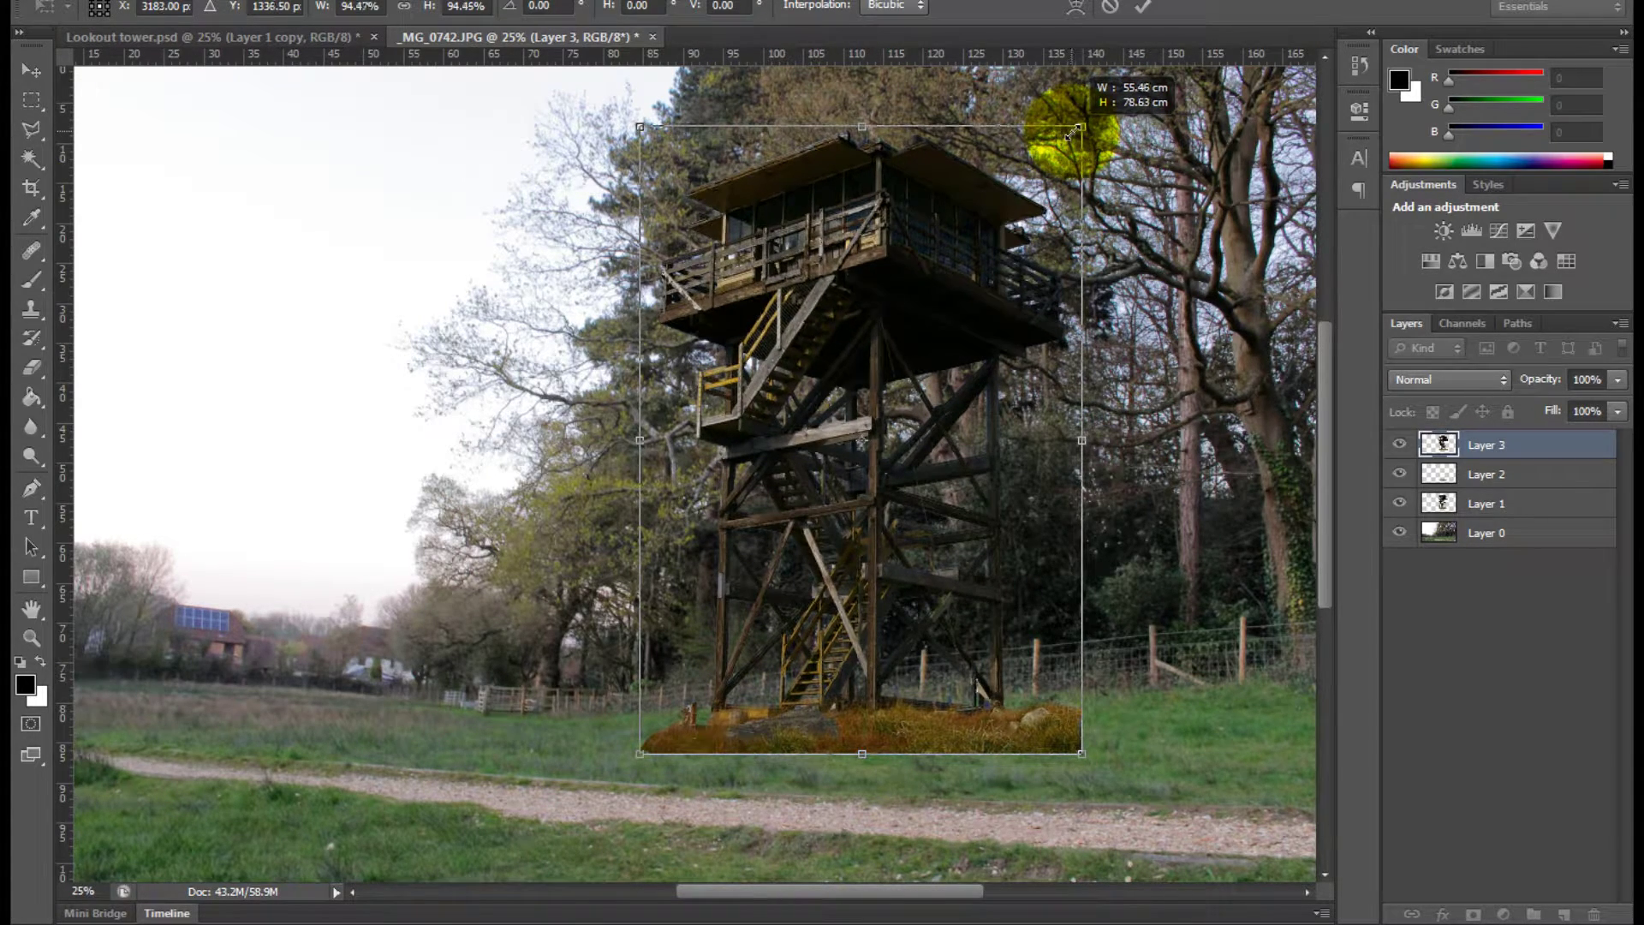
key(Return)
- Hide the first tower on Layer 1, leaving the newly pasted Layer 3 tower shown against the trees
key(p)
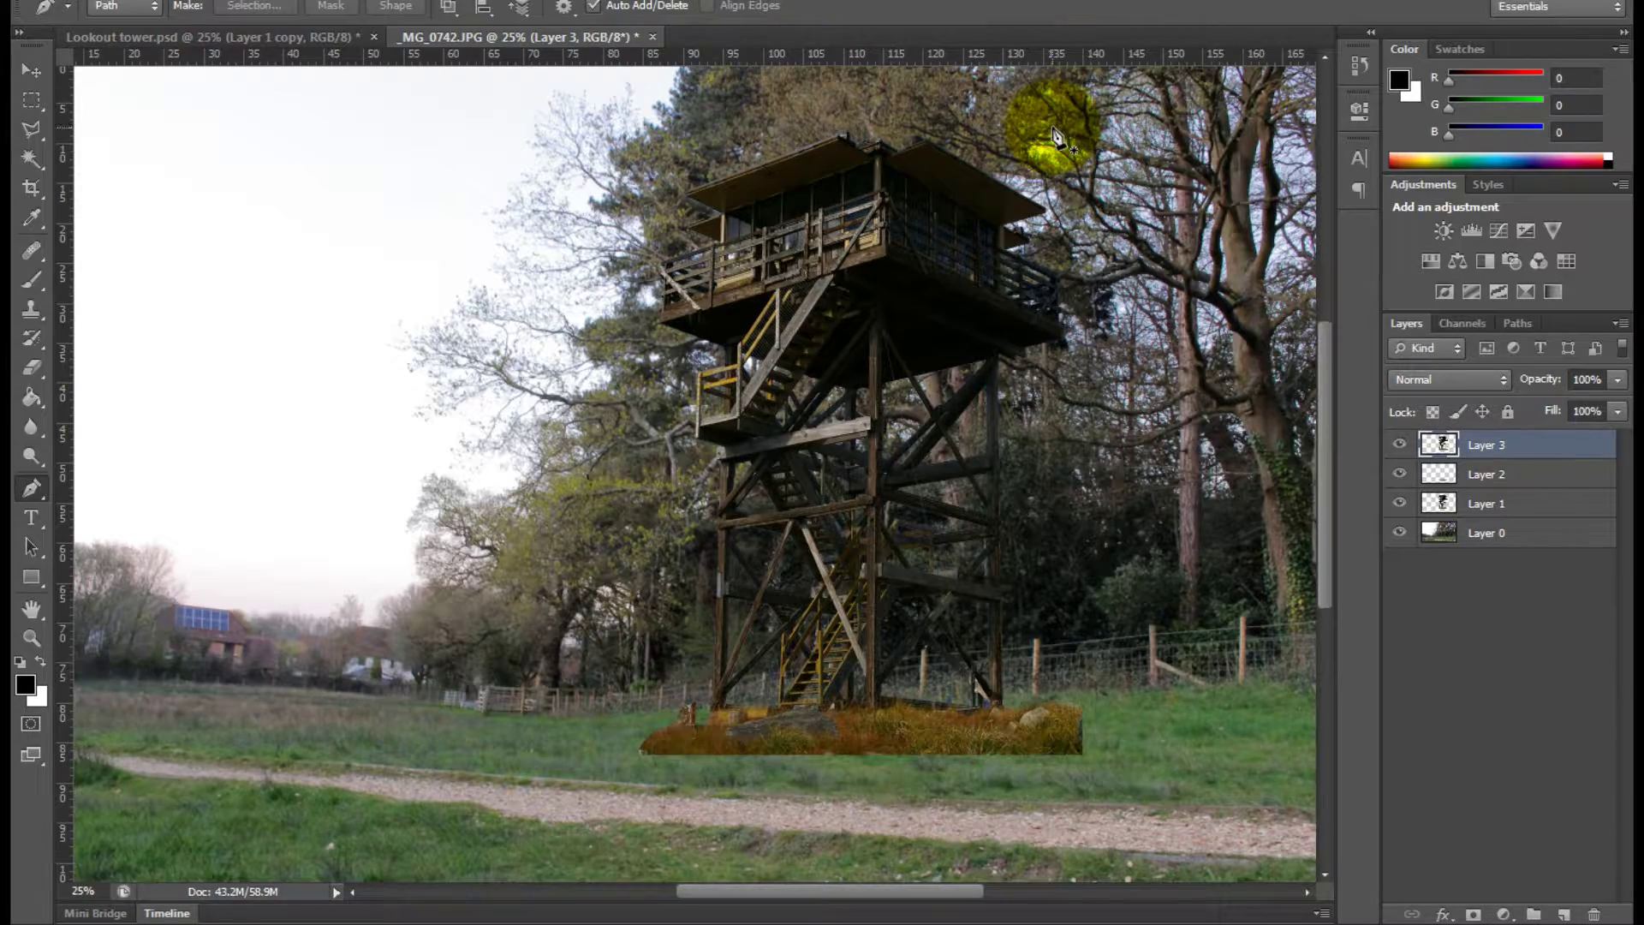
key(ctrl+plus)
key(ctrl+plus)
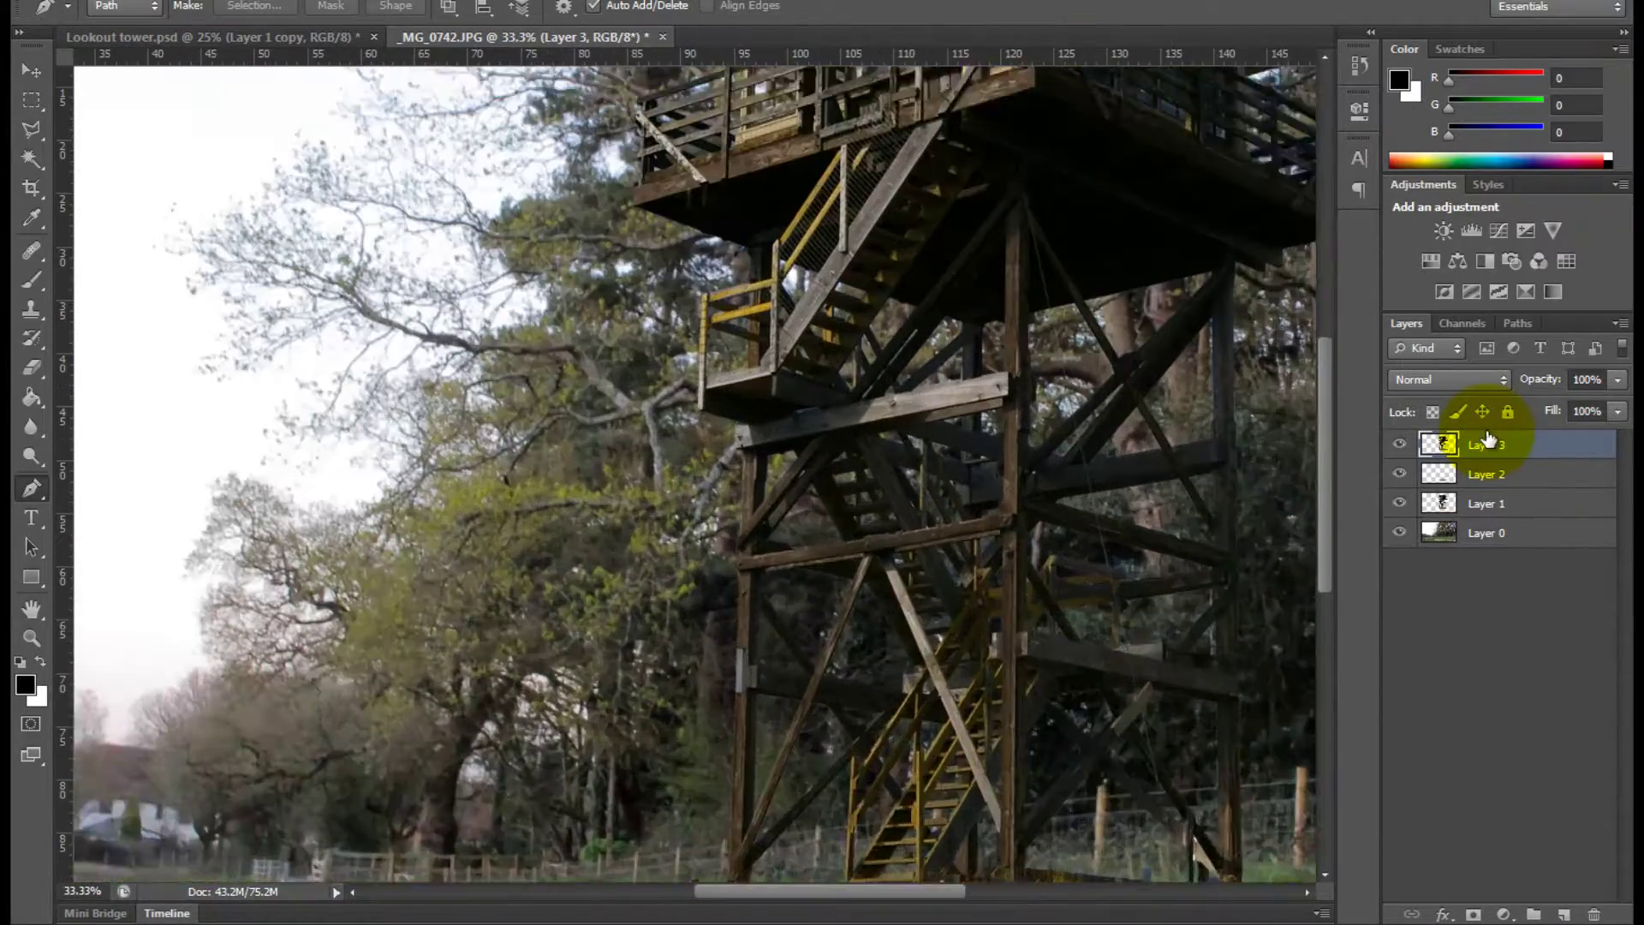
drag(873, 548, 769, 788)
click(1399, 503)
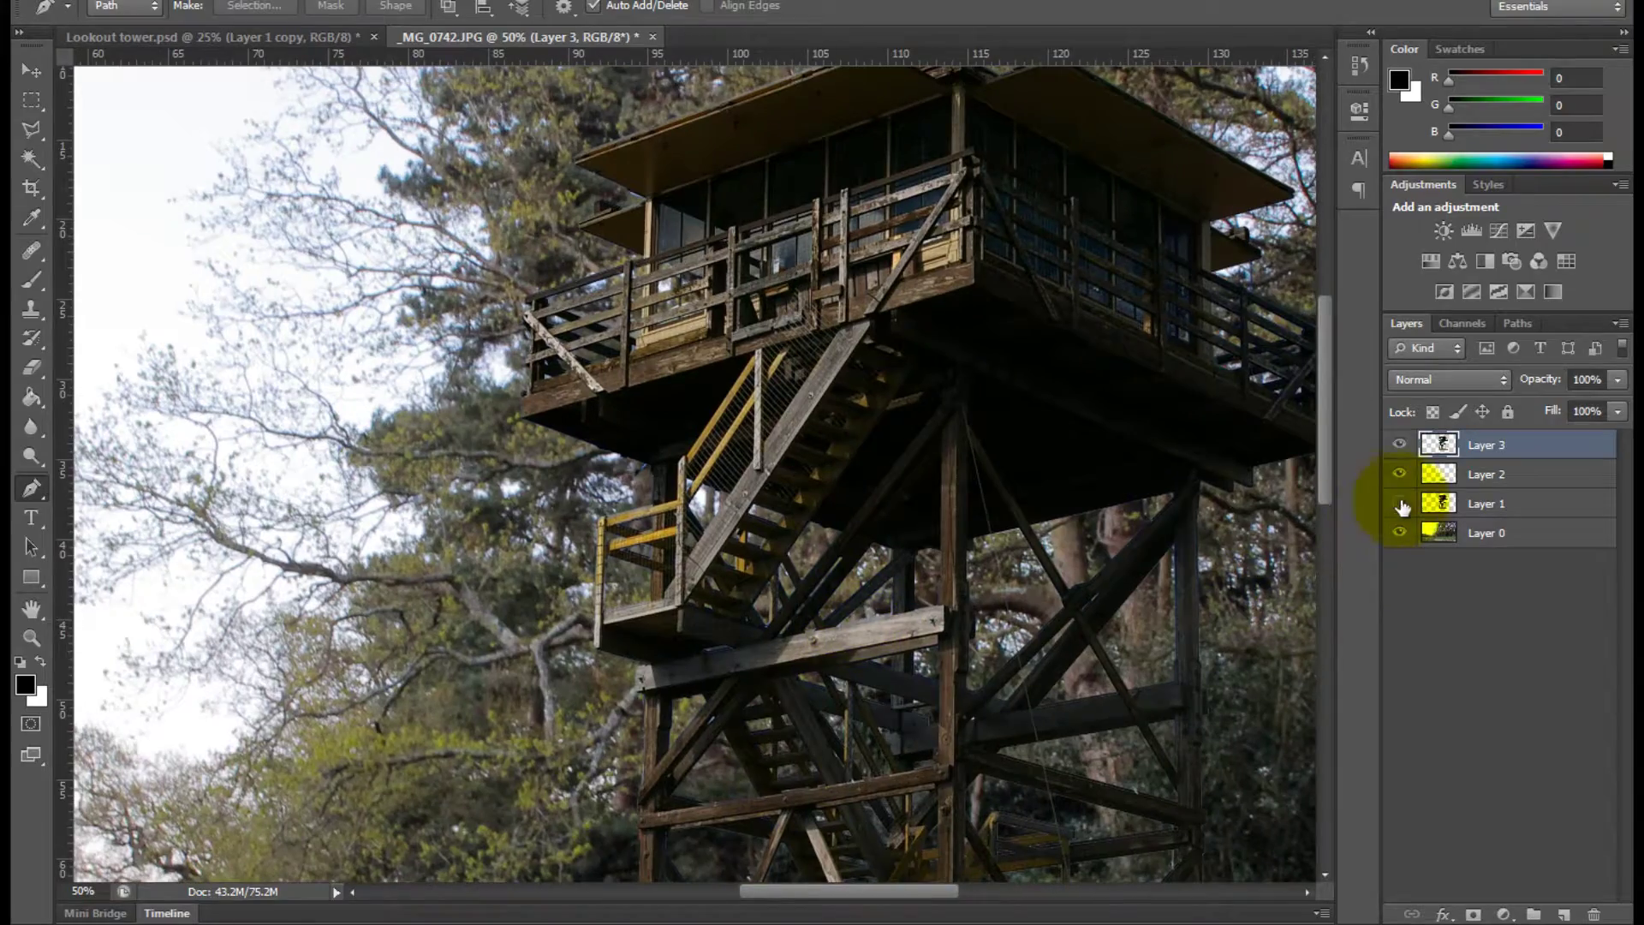
- Start a pen path outside the front-left balcony railing and trace along the railing's top edge up to the corner post
click(437, 263)
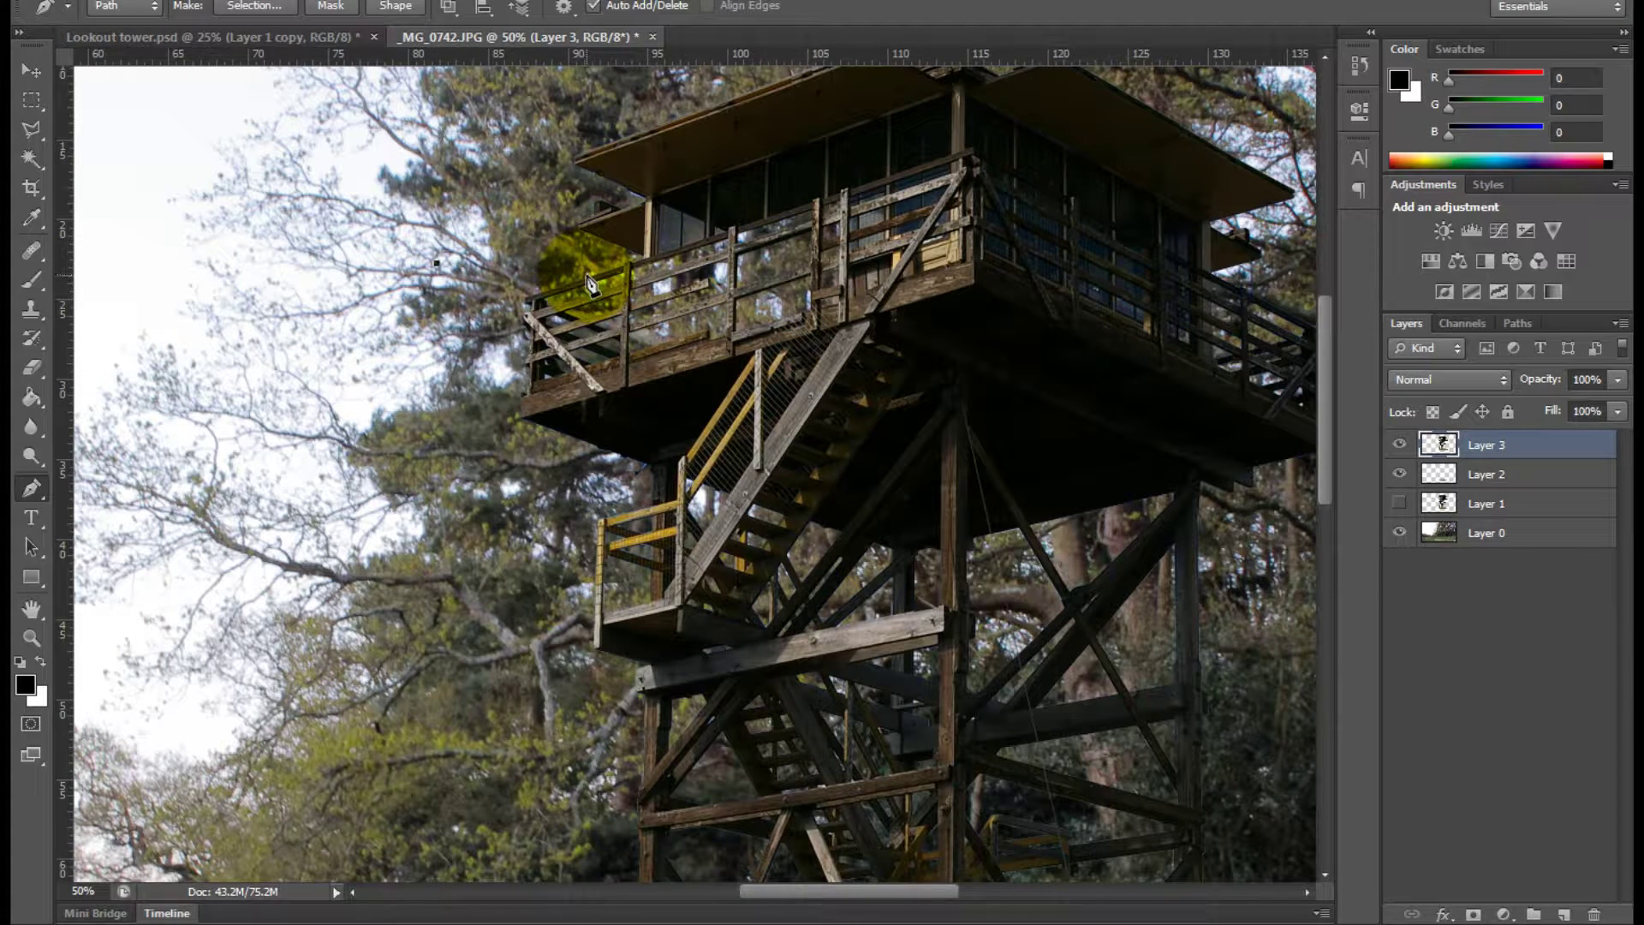
ctrl+click(565, 241)
drag(624, 172, 702, 523)
click(563, 421)
click(655, 405)
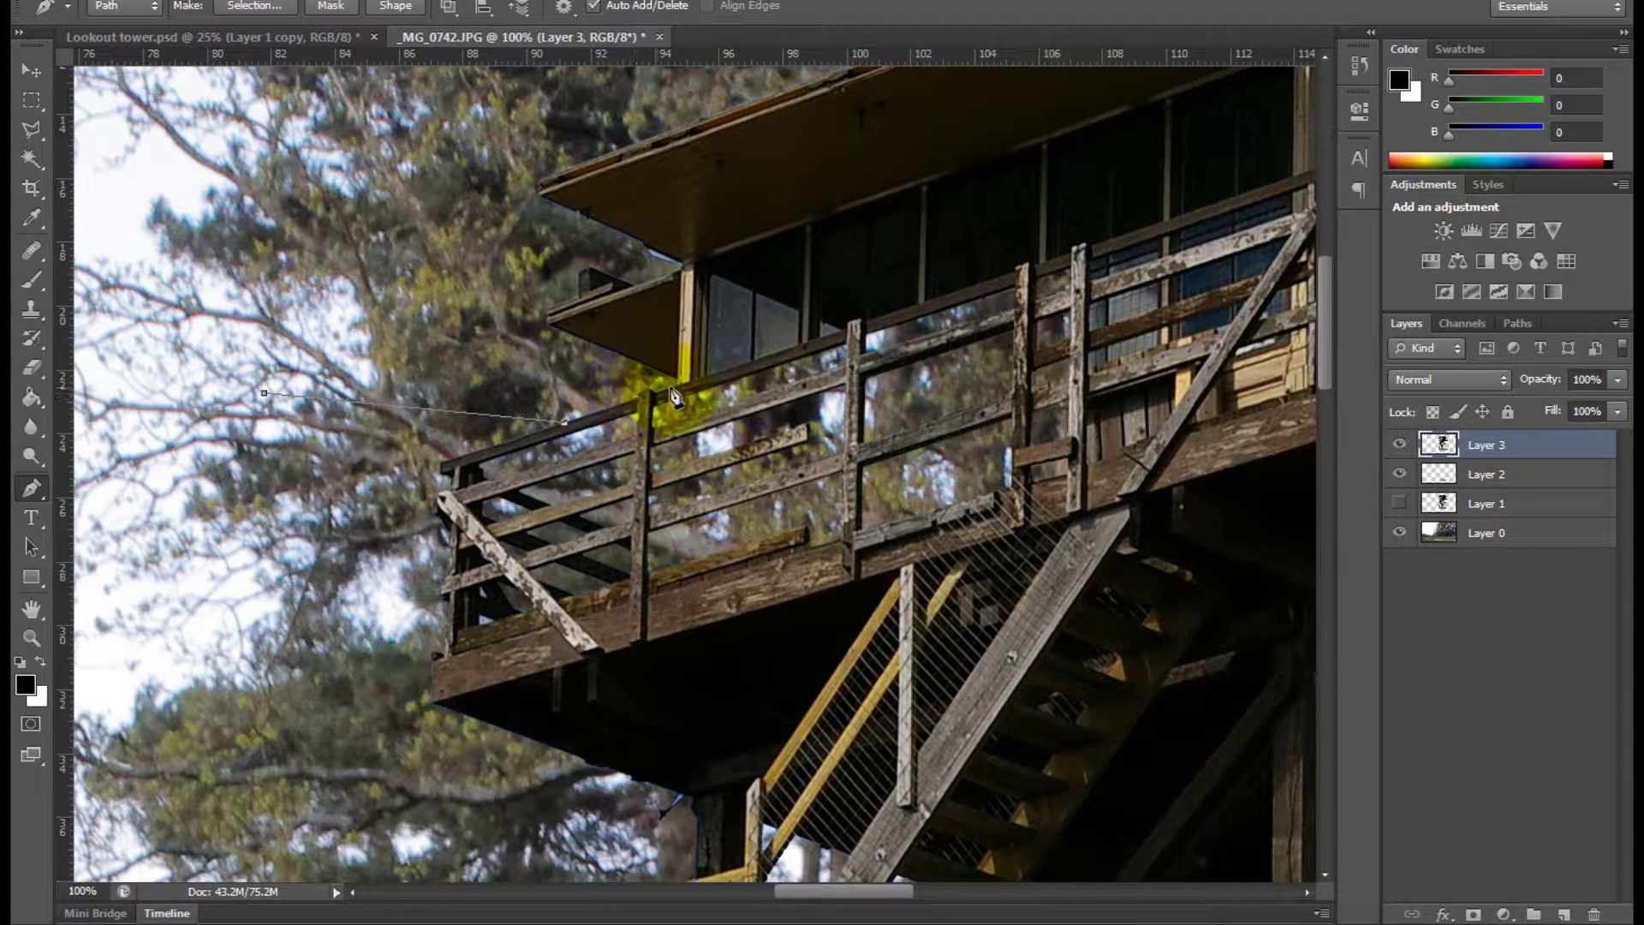
drag(847, 328, 908, 335)
scroll(839, 342, up, 1)
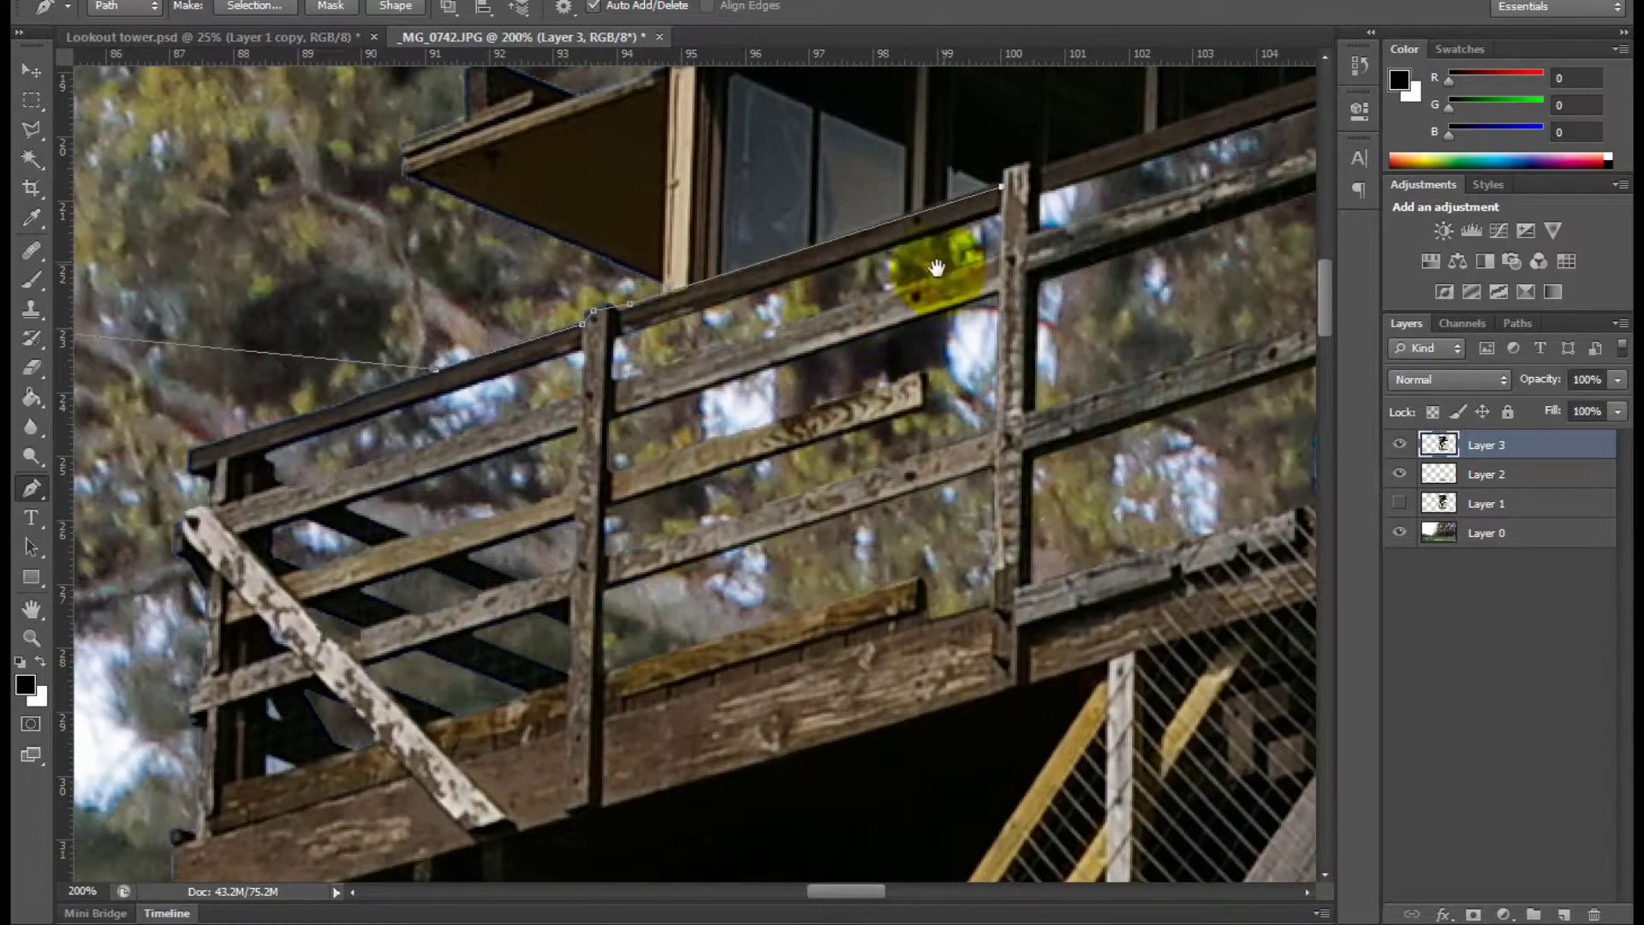
drag(887, 347, 880, 336)
drag(1189, 224, 871, 448)
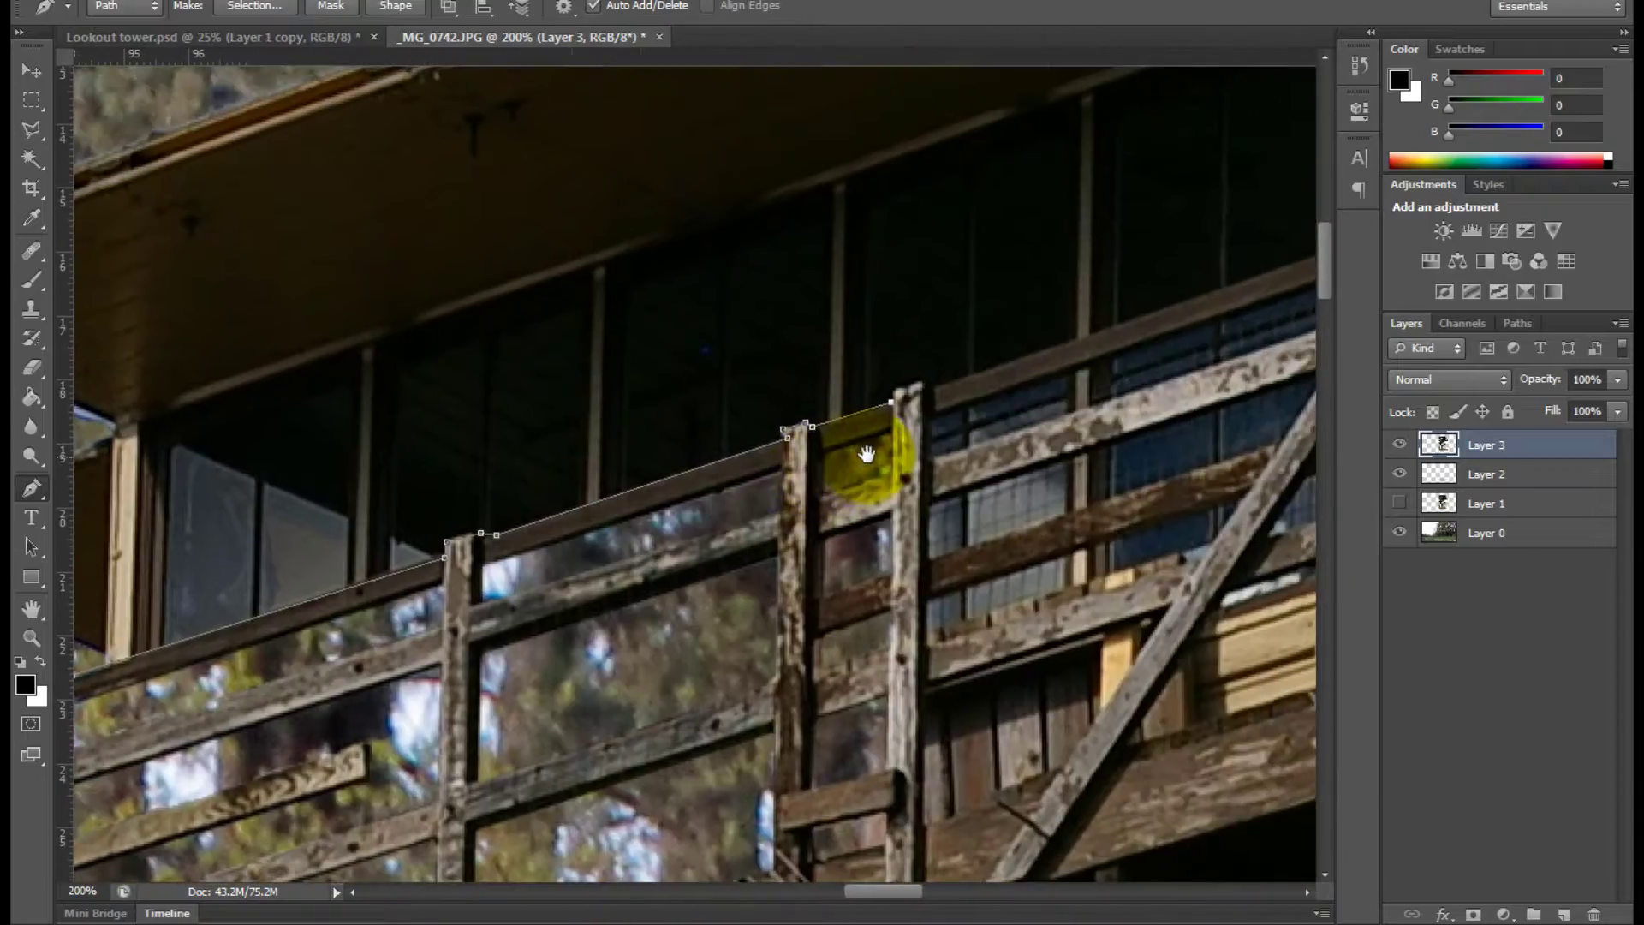
click(1243, 296)
- Continue the path down to the balcony floor, back along its lower edge, and close it at the starting point
key(ctrl+minus)
key(ctrl+minus)
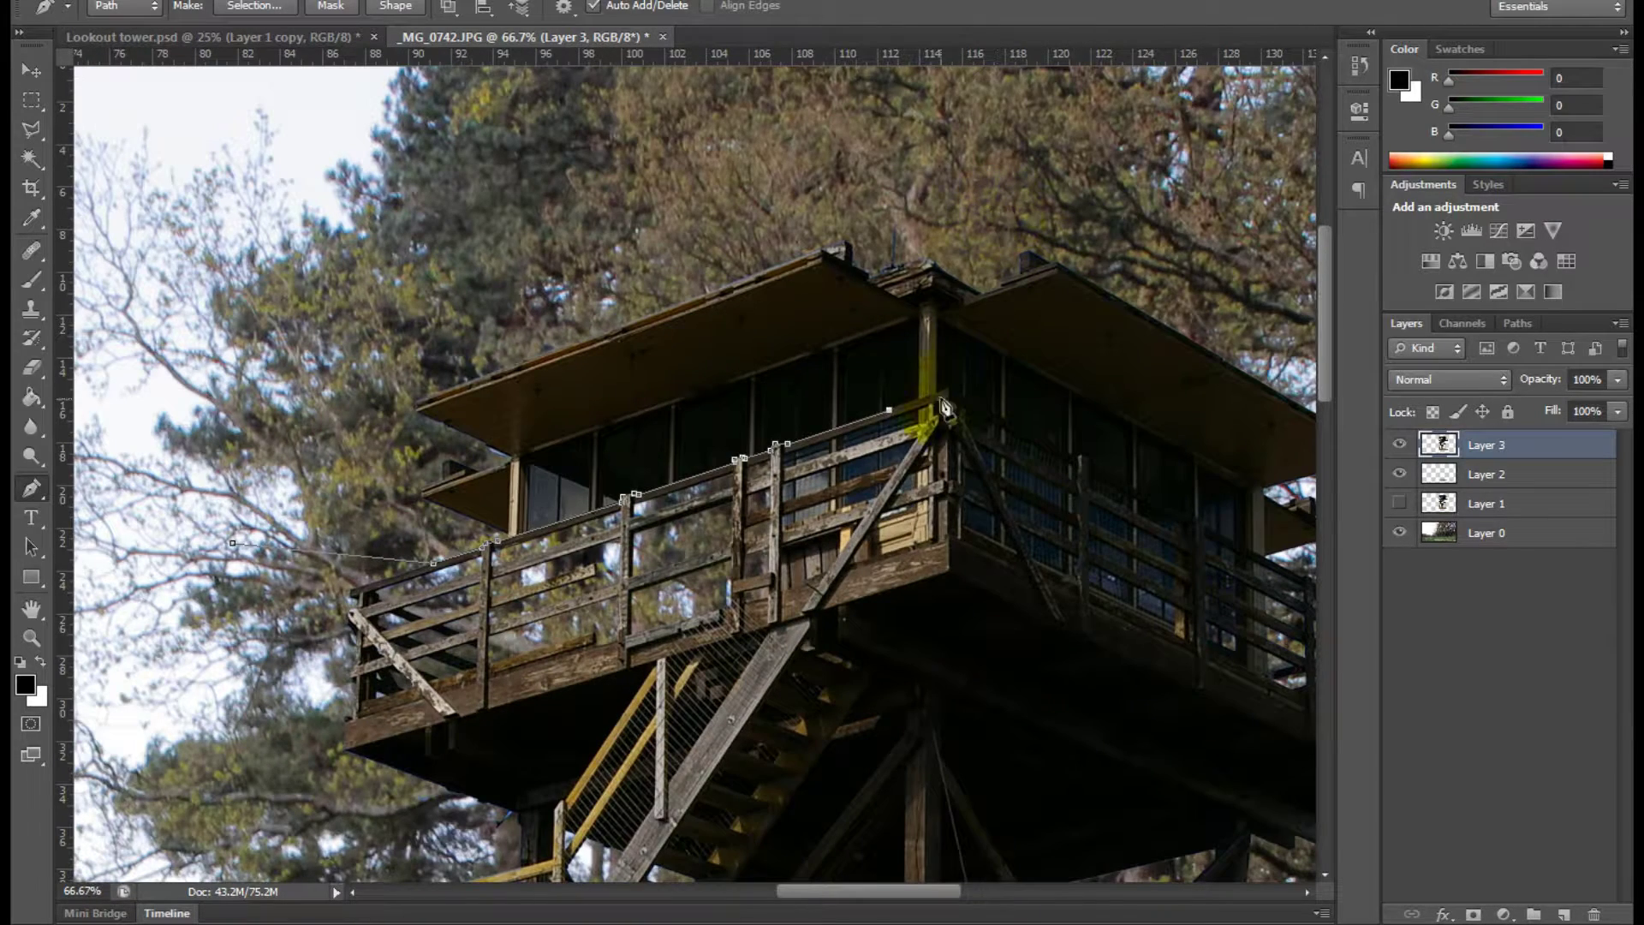
click(907, 584)
click(343, 750)
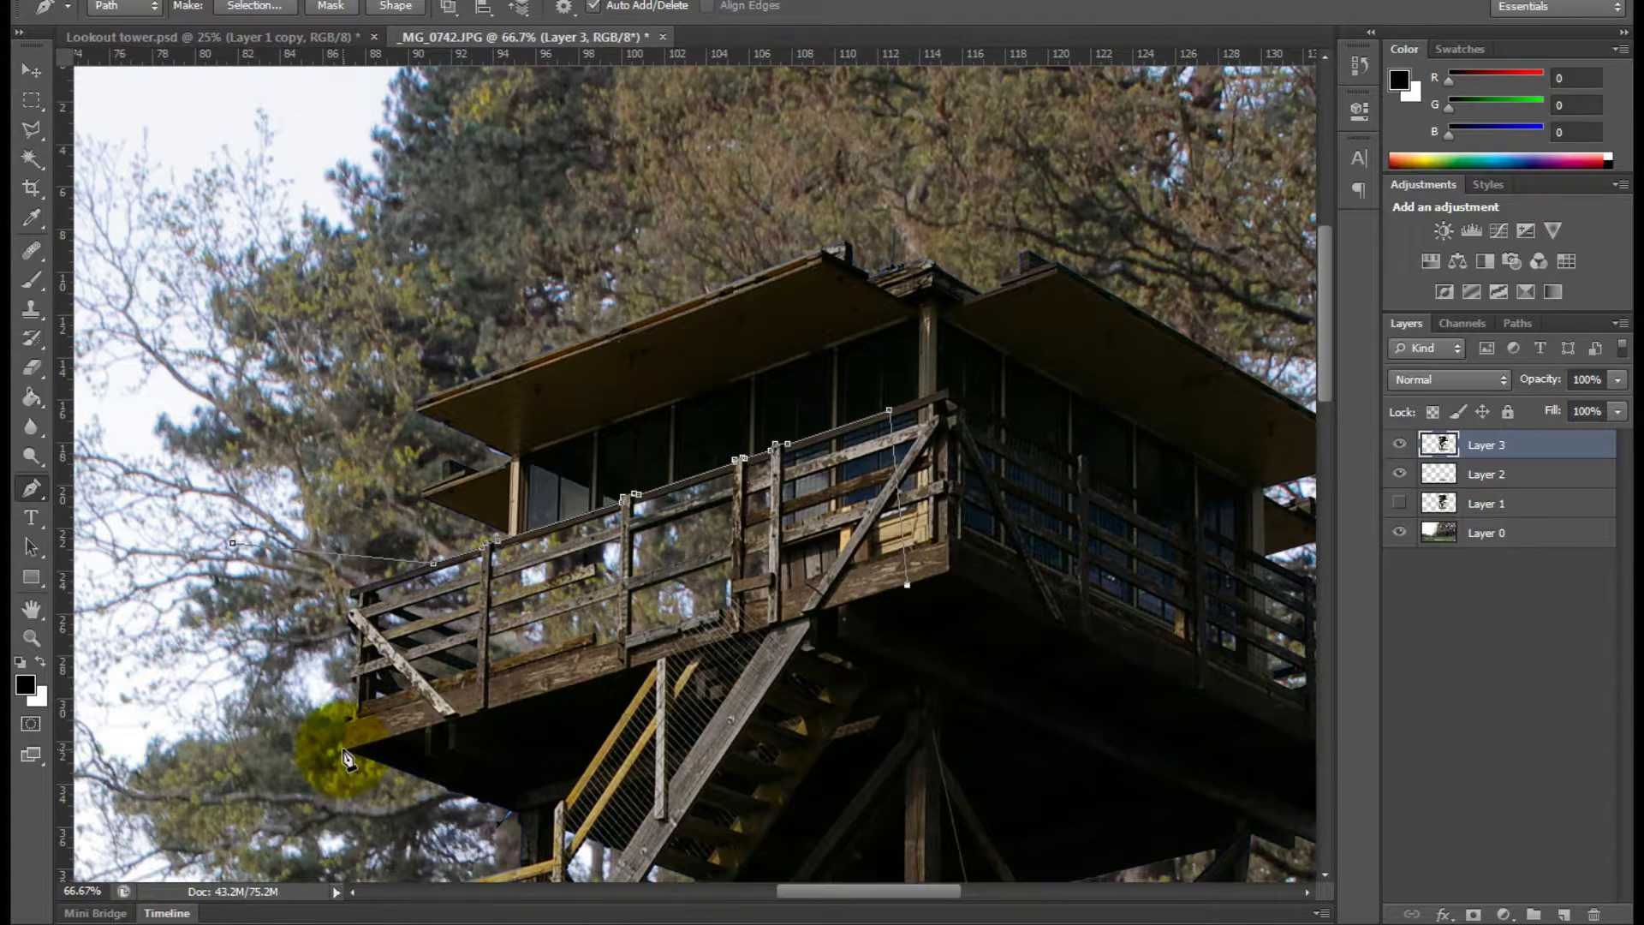
click(233, 543)
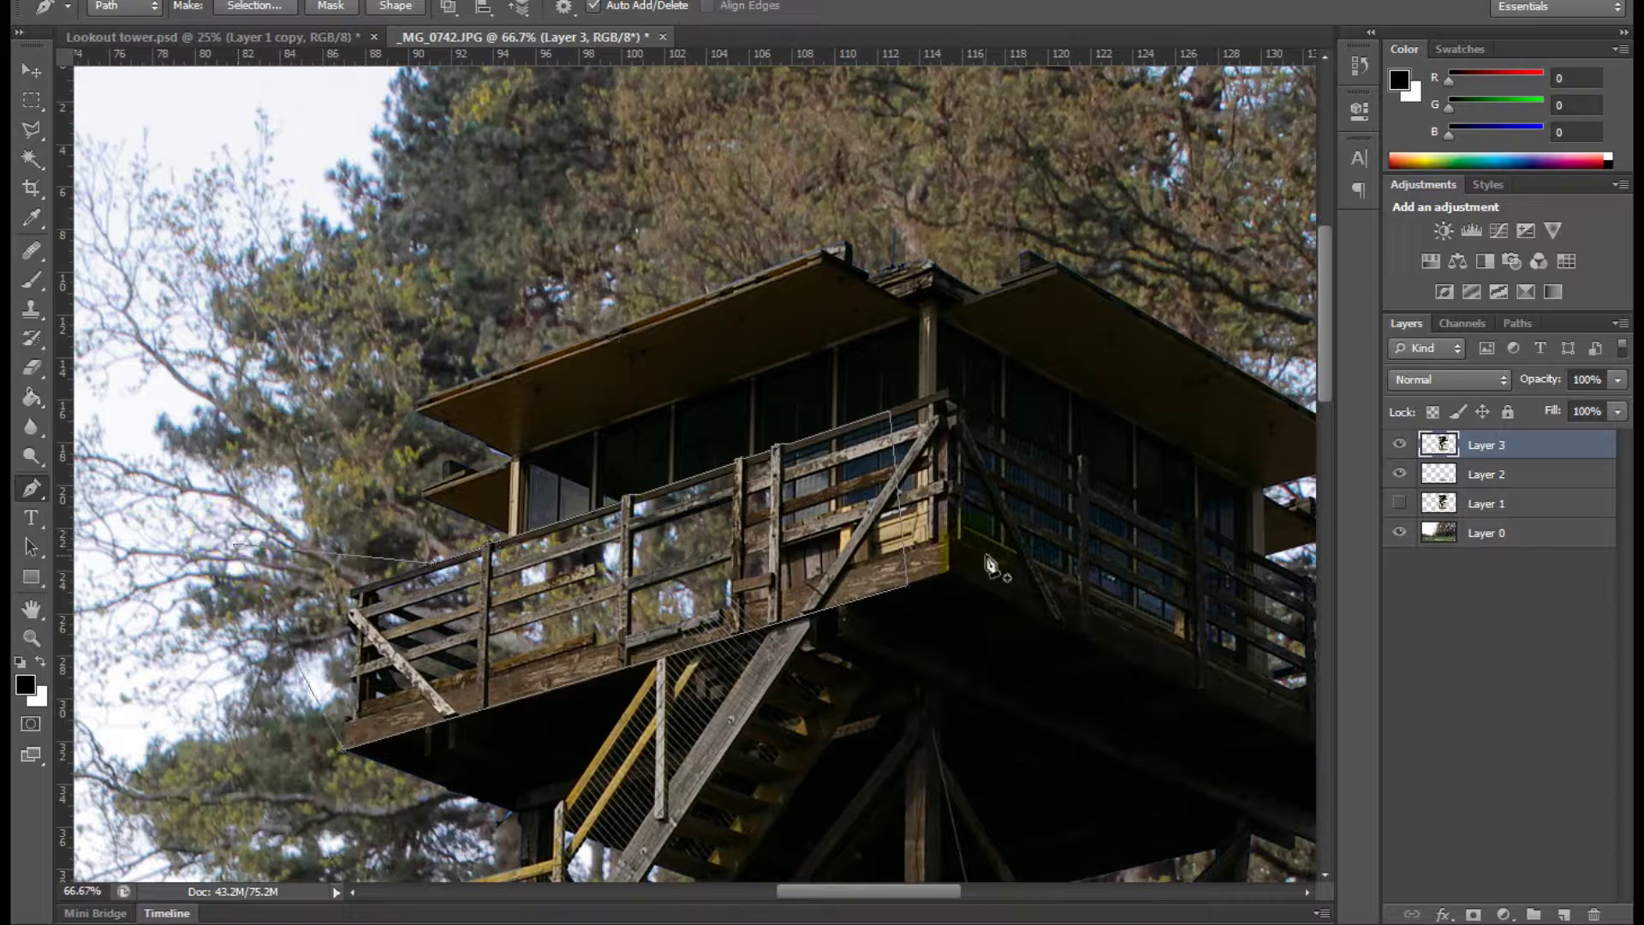
- Turn the railing work path into a selection with a feather radius of 0
click(1463, 404)
click(1515, 327)
right_click(1507, 350)
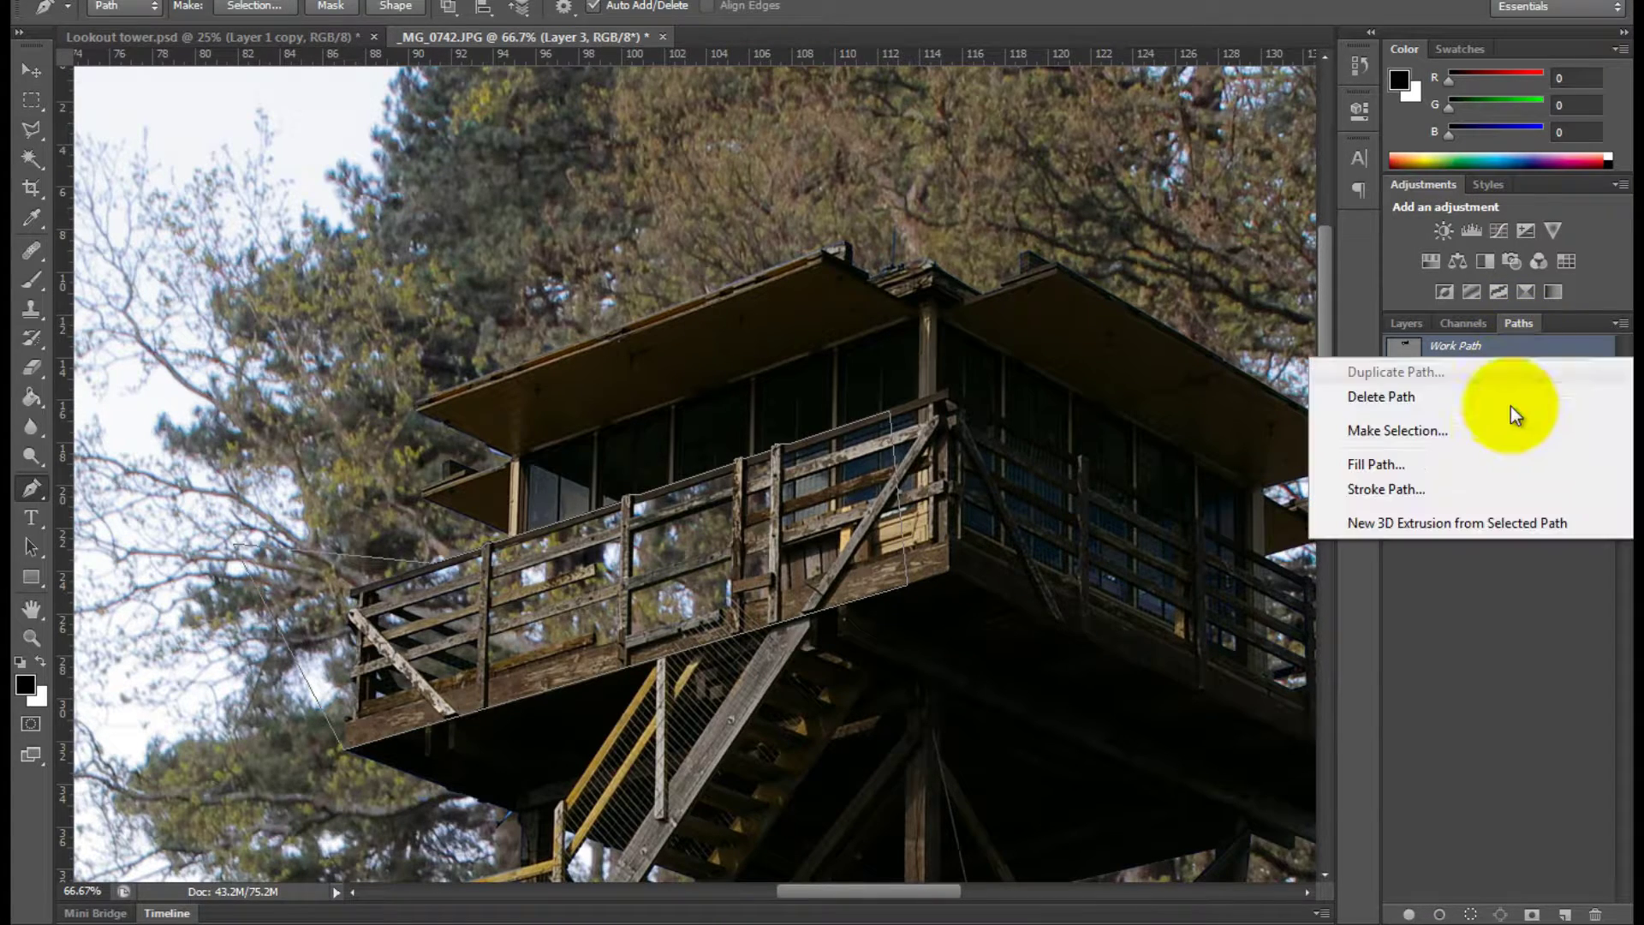
click(1468, 423)
text(0)
key(Return)
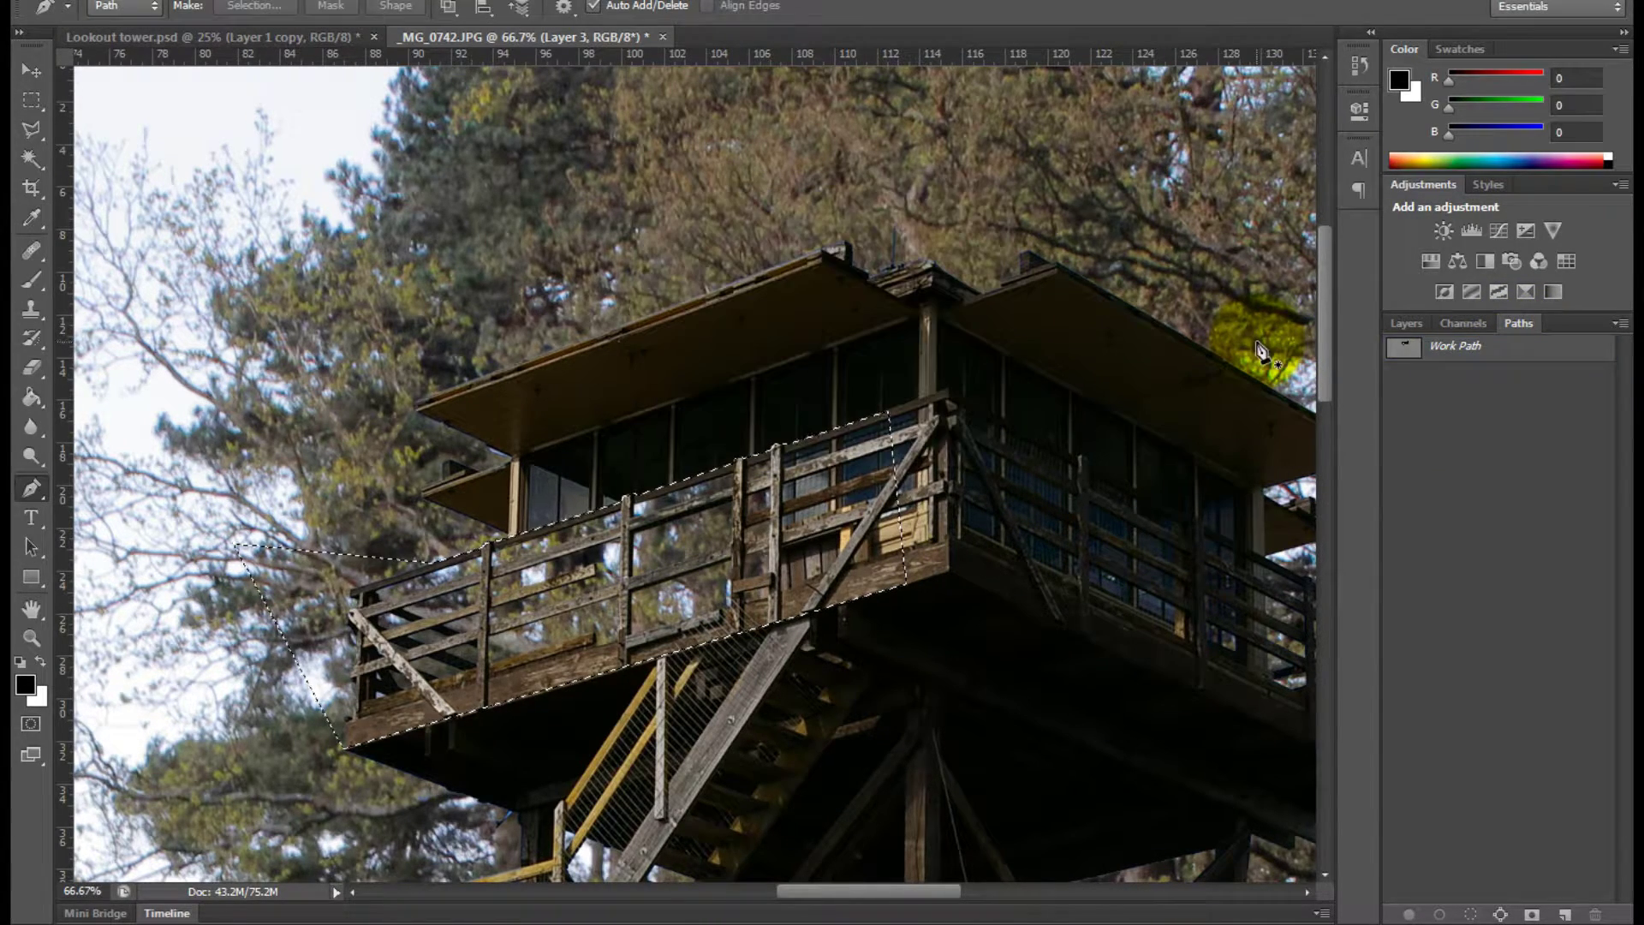
- On Layer 3, delete everything outside the railing selection, and deselect
click(1401, 323)
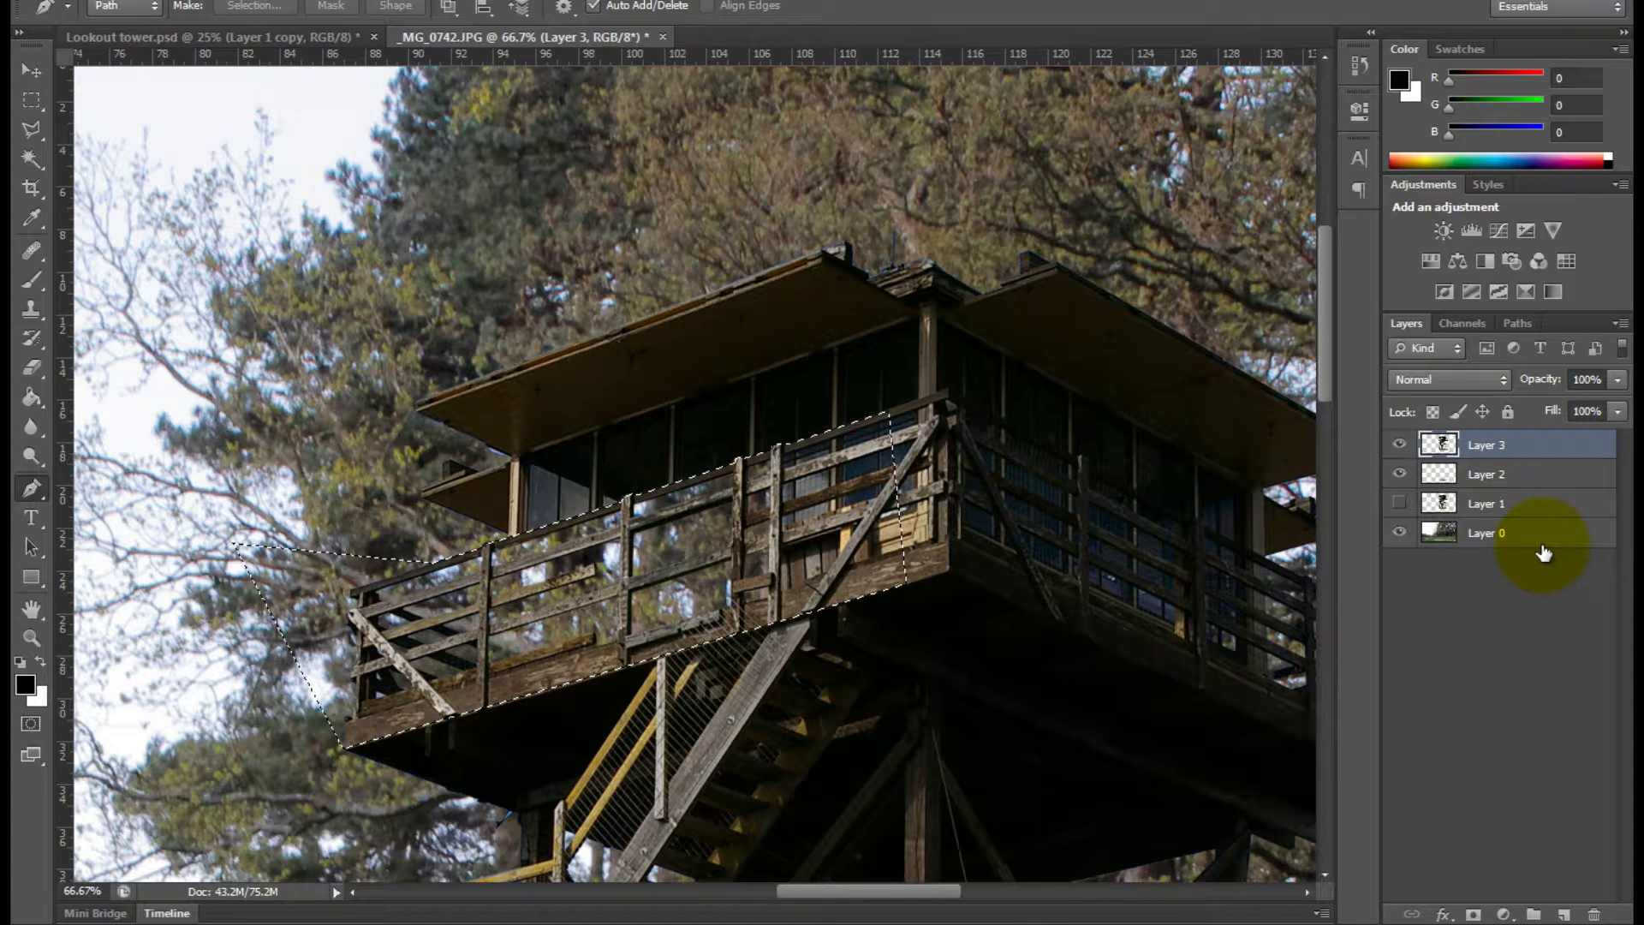
key(ctrl+shift+i)
key(Delete)
key(ctrl+d)
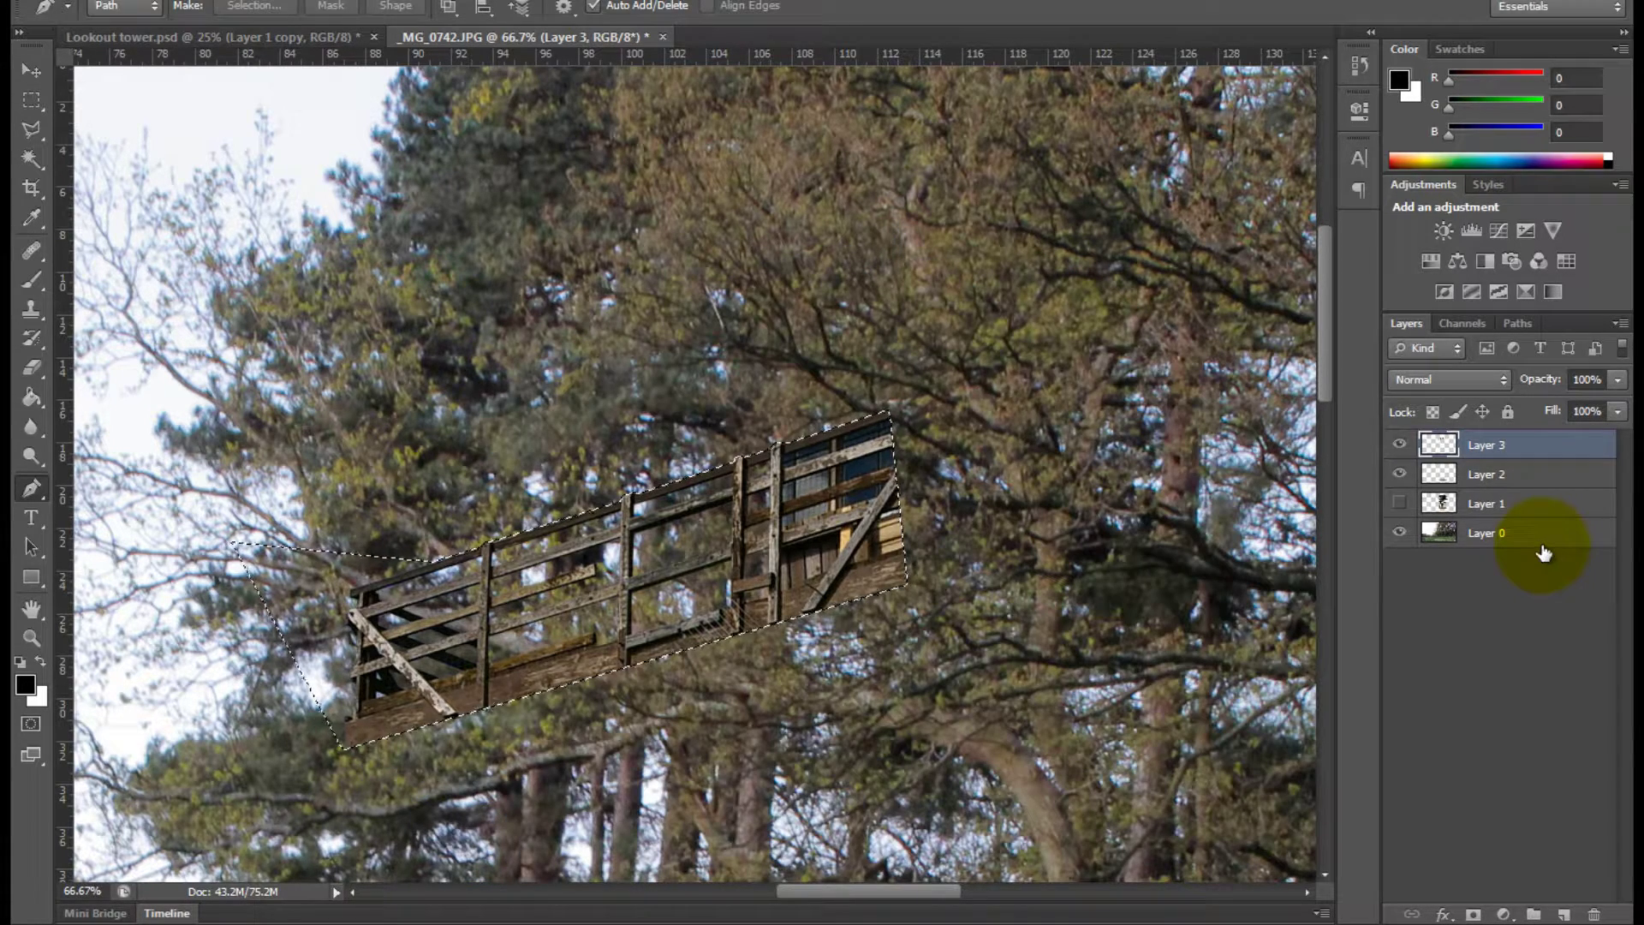
- Show Layer 1 again so the full tower sits behind the isolated railing, switching it off and on to compare
click(1399, 503)
click(1400, 503)
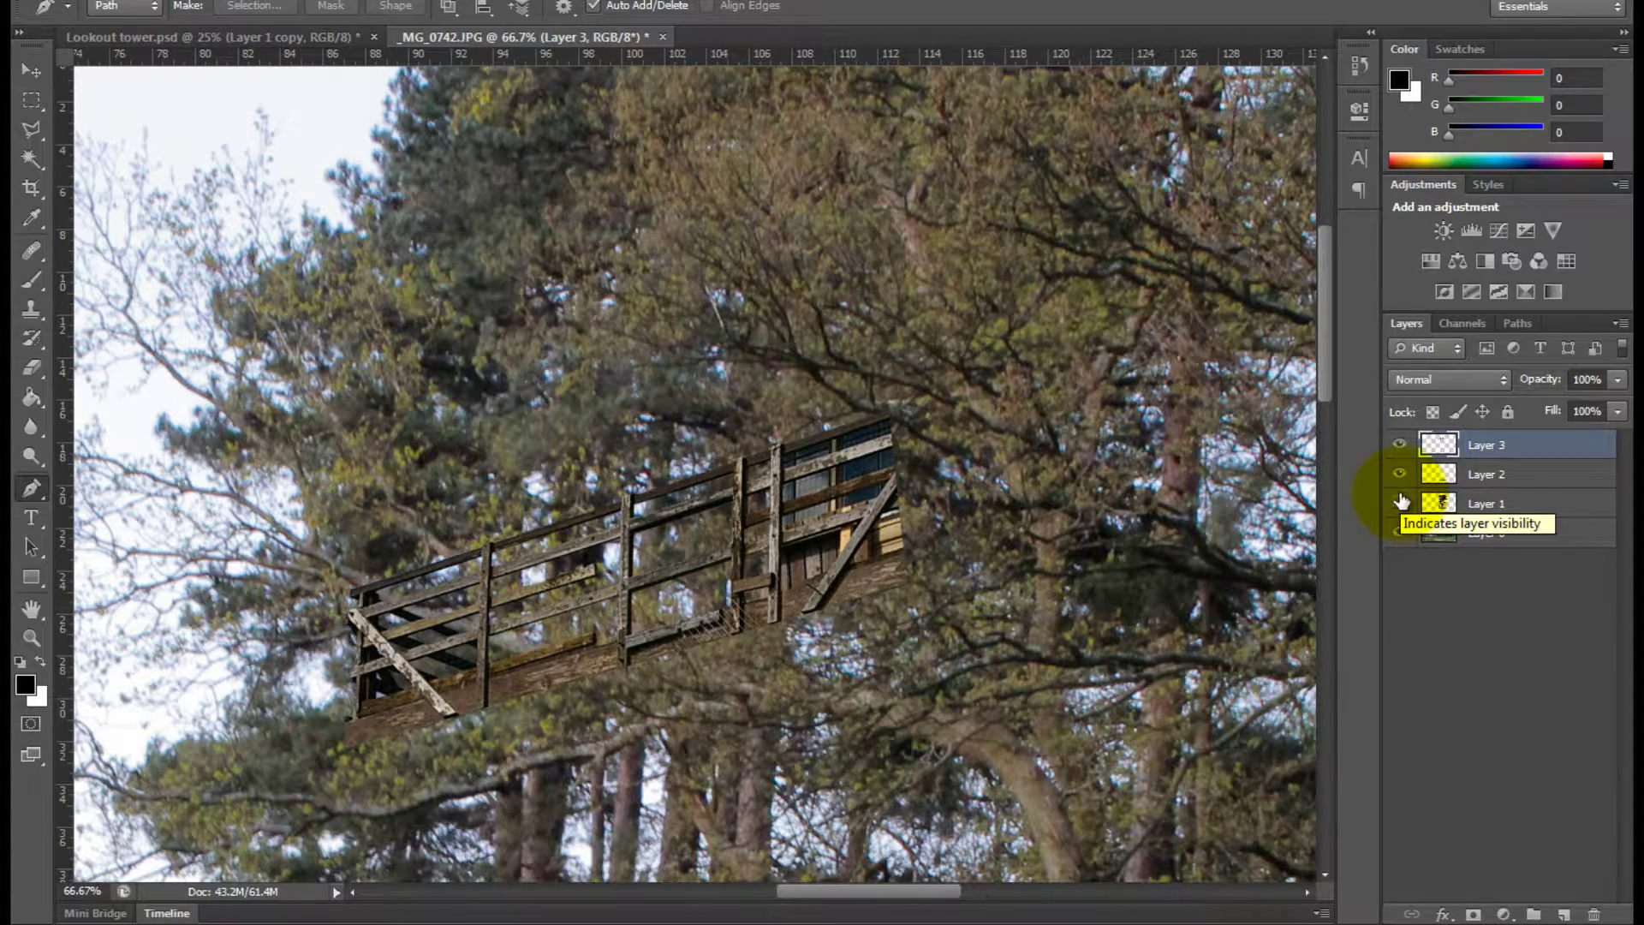
click(1401, 507)
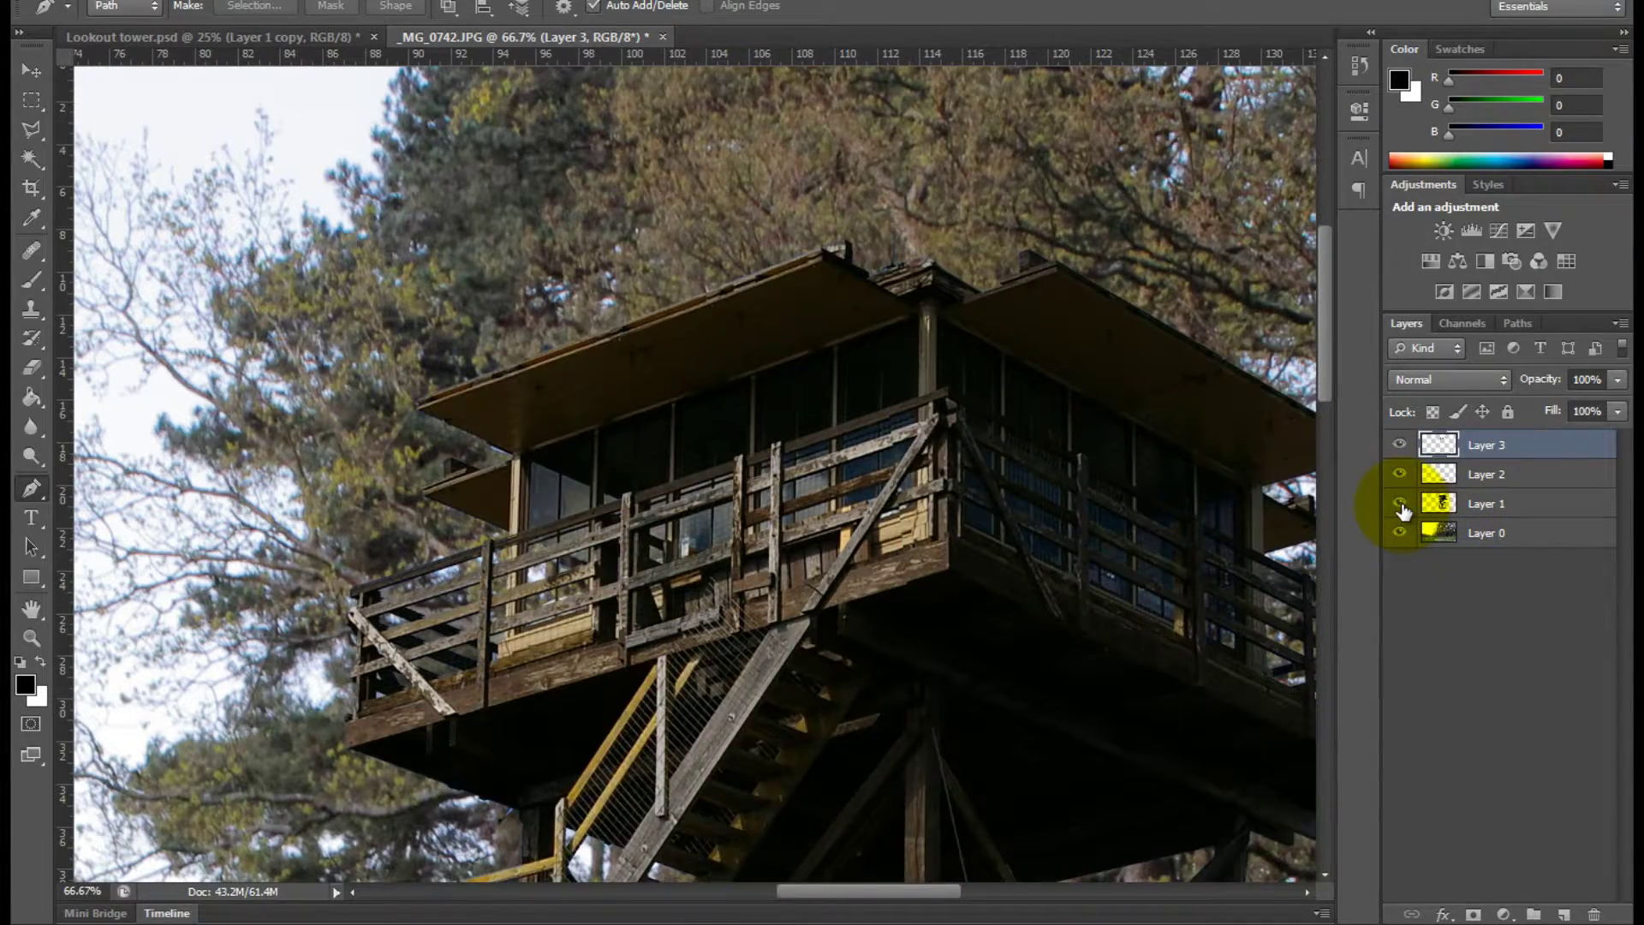
click(1401, 505)
click(1401, 505)
key(ctrl+minus)
key(ctrl+minus)
key(ctrl+minus)
key(ctrl+minus)
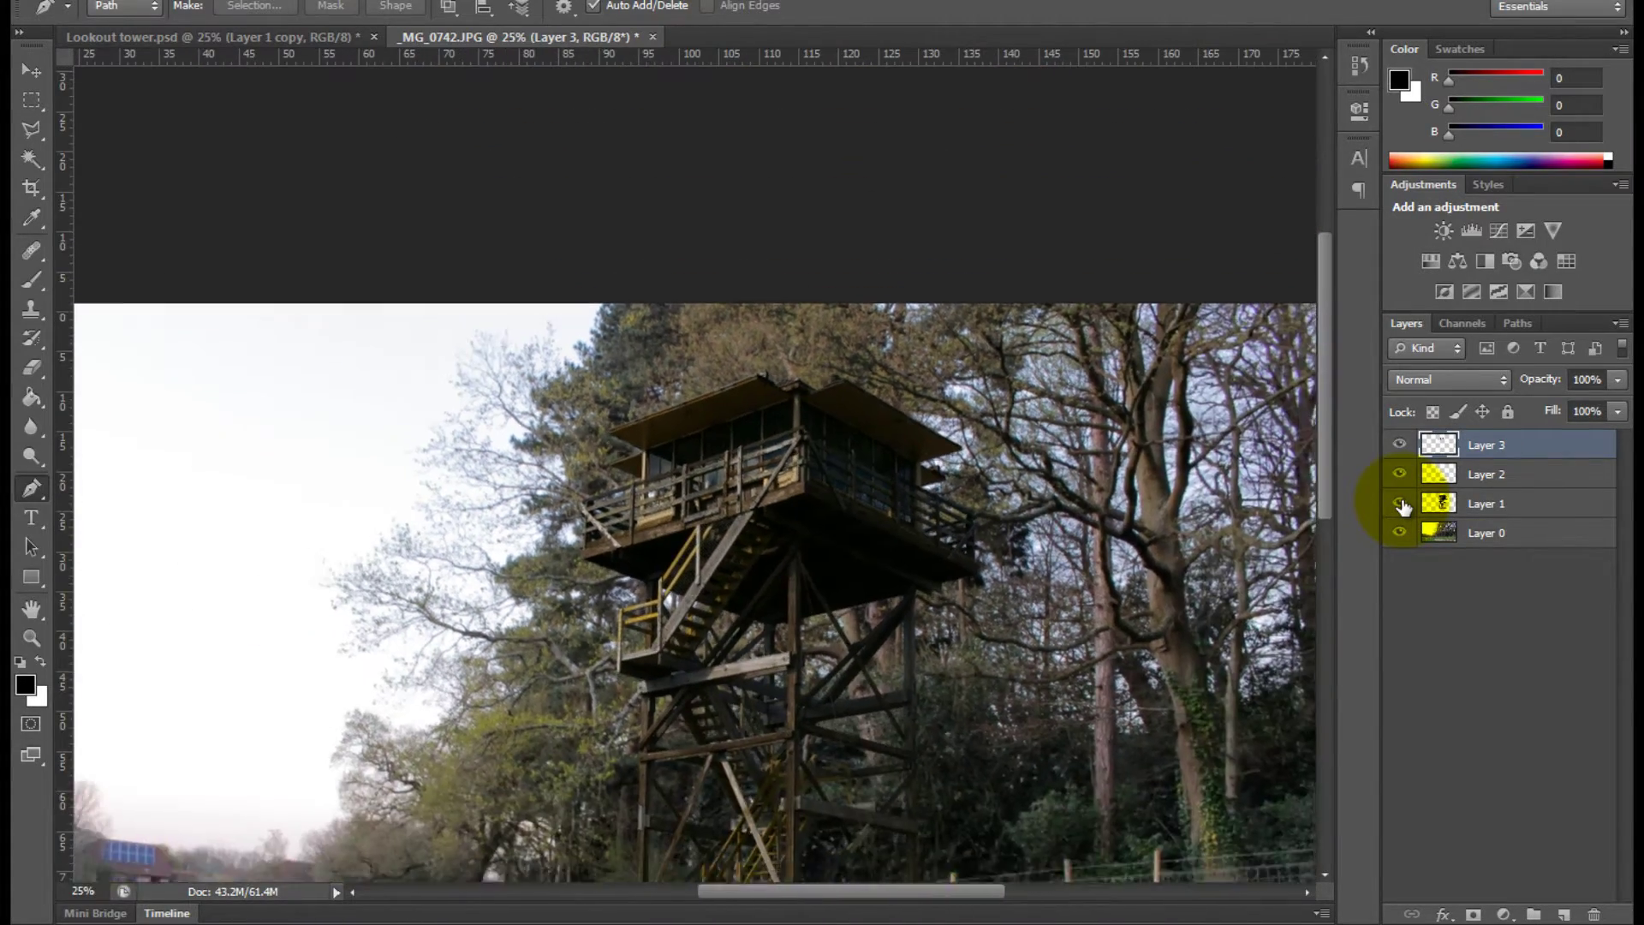
- Toggle the visibility of Layers 3, 2 and 1 to examine what each adds to the composite
key(alt+bracketleft)
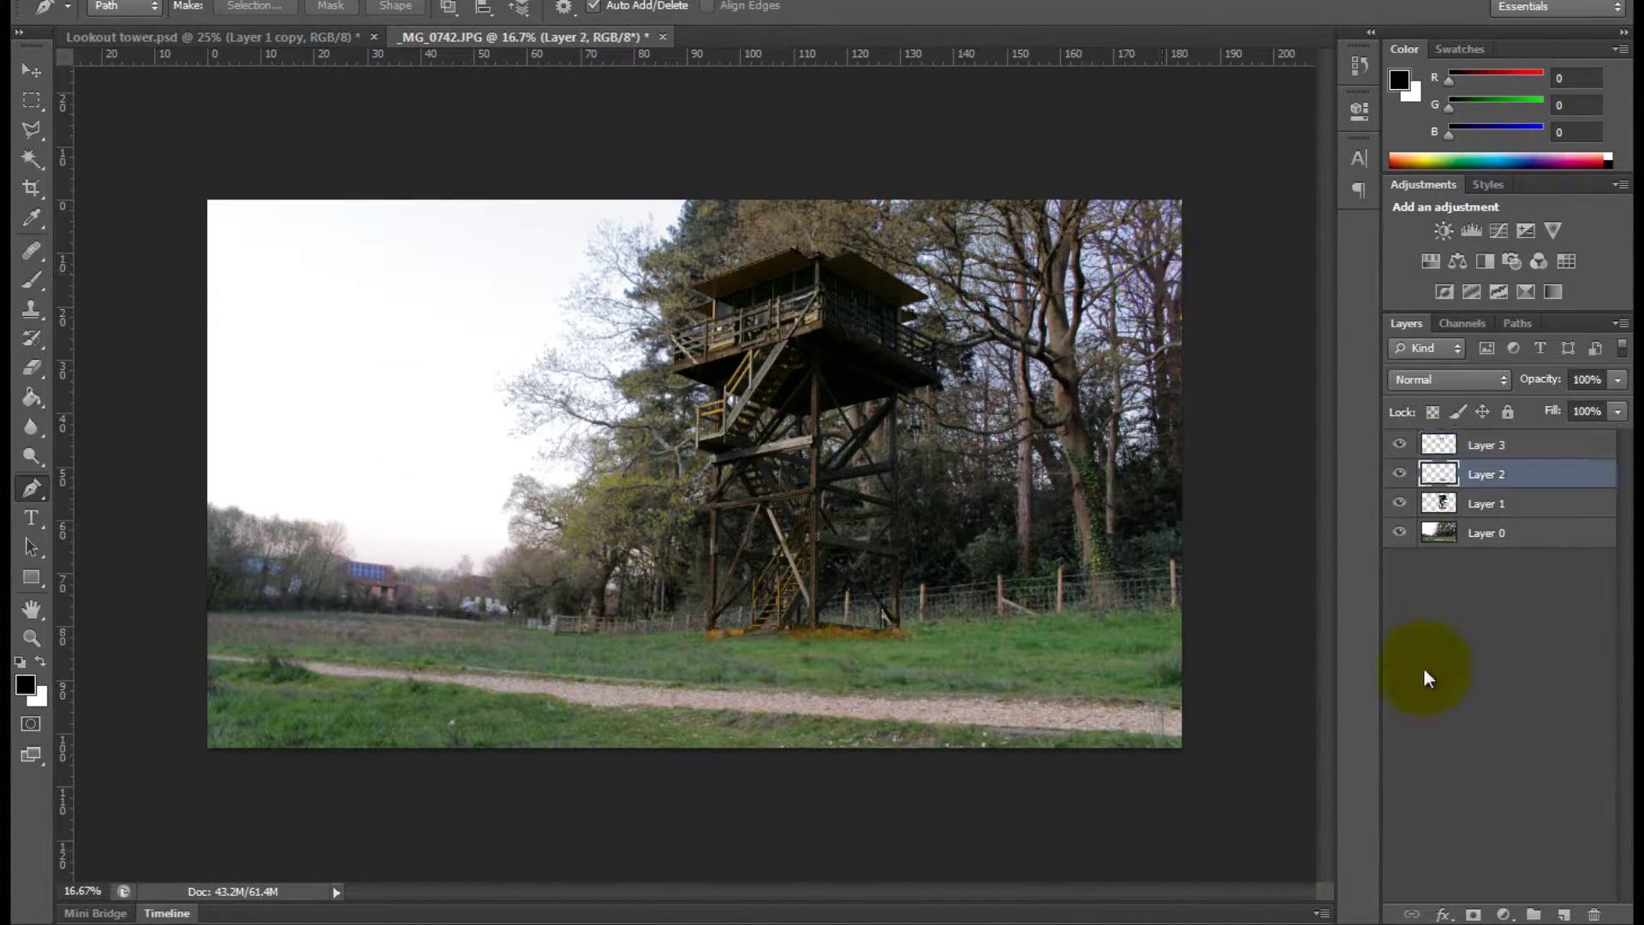
click(1399, 474)
click(1399, 444)
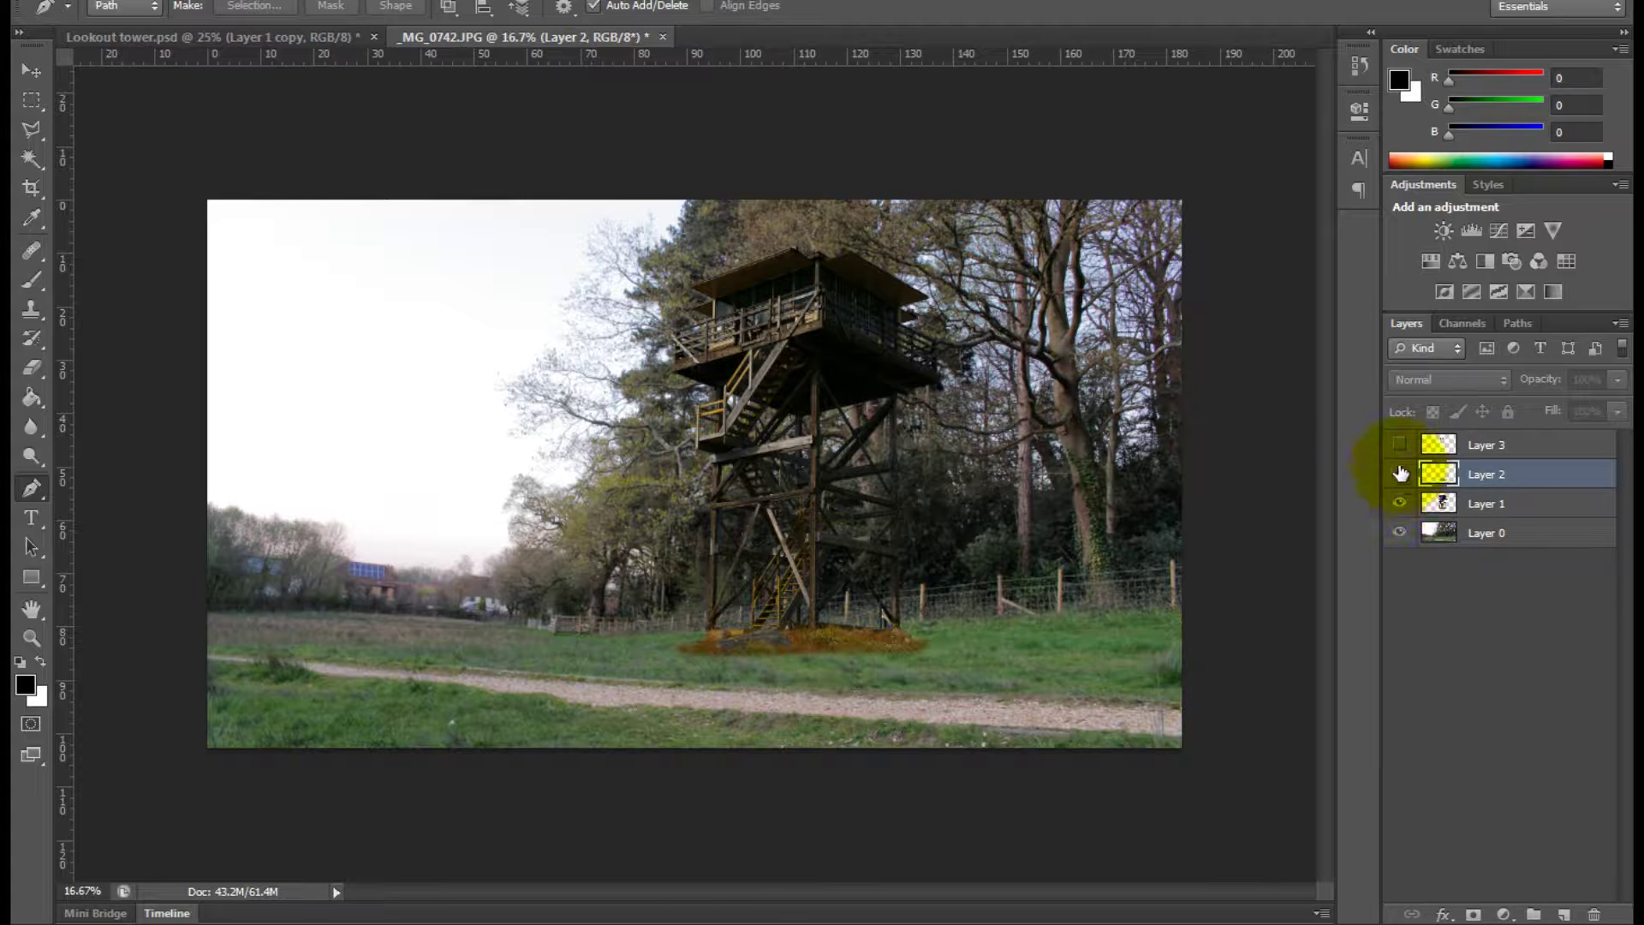
click(1398, 476)
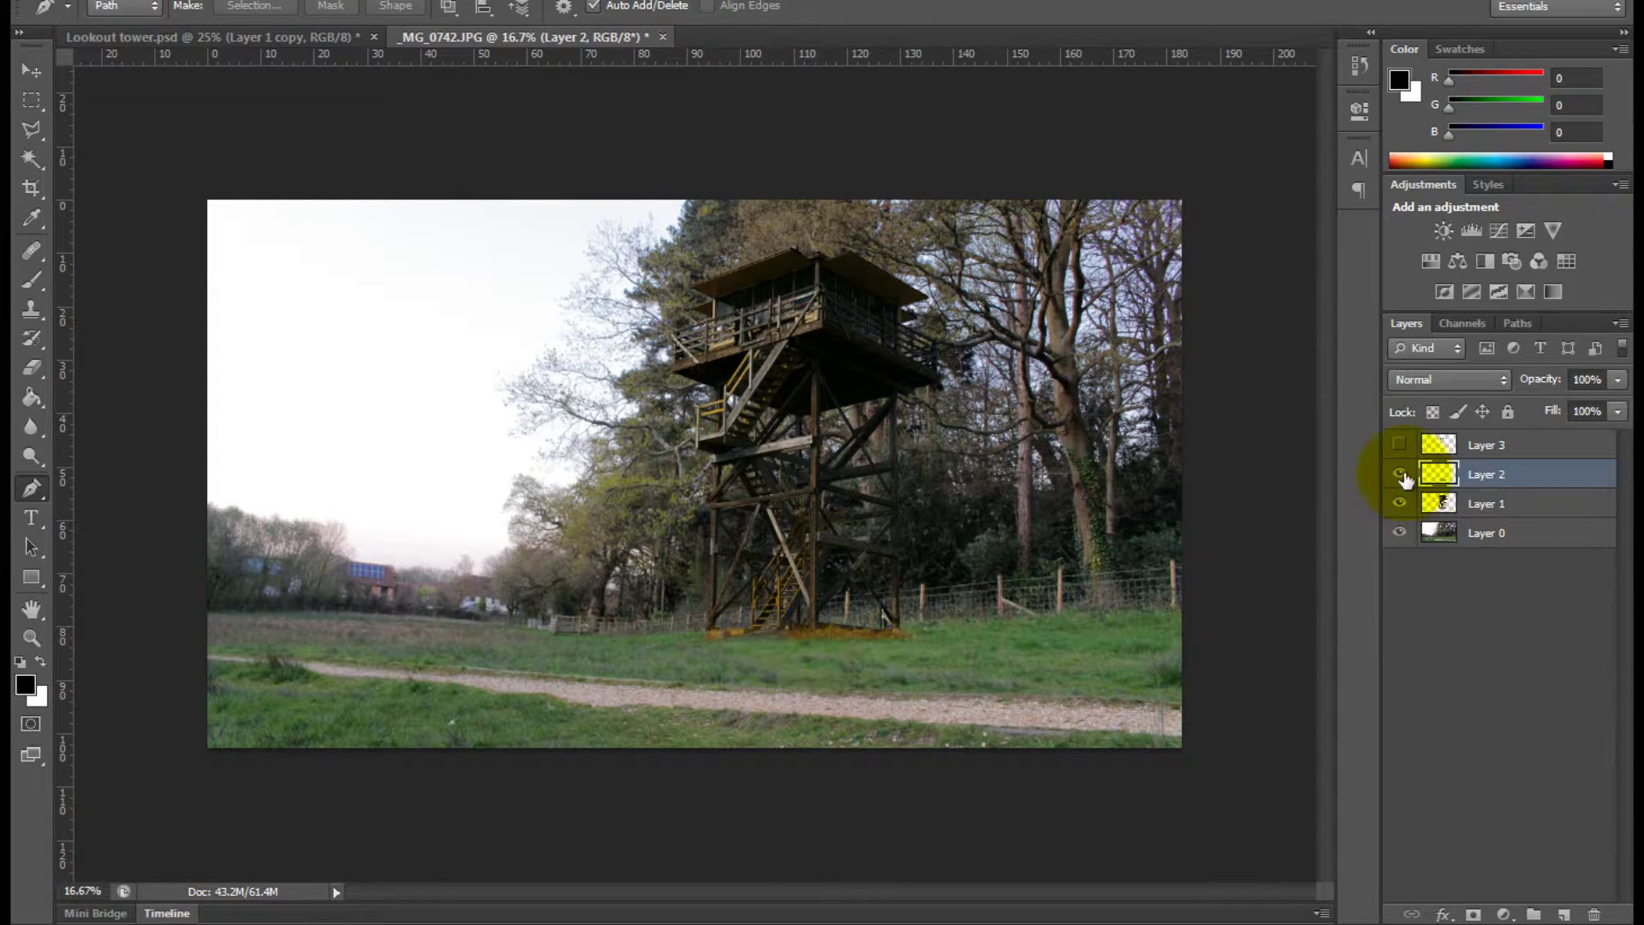
click(1399, 445)
click(1399, 473)
click(1399, 502)
click(1399, 503)
click(1399, 473)
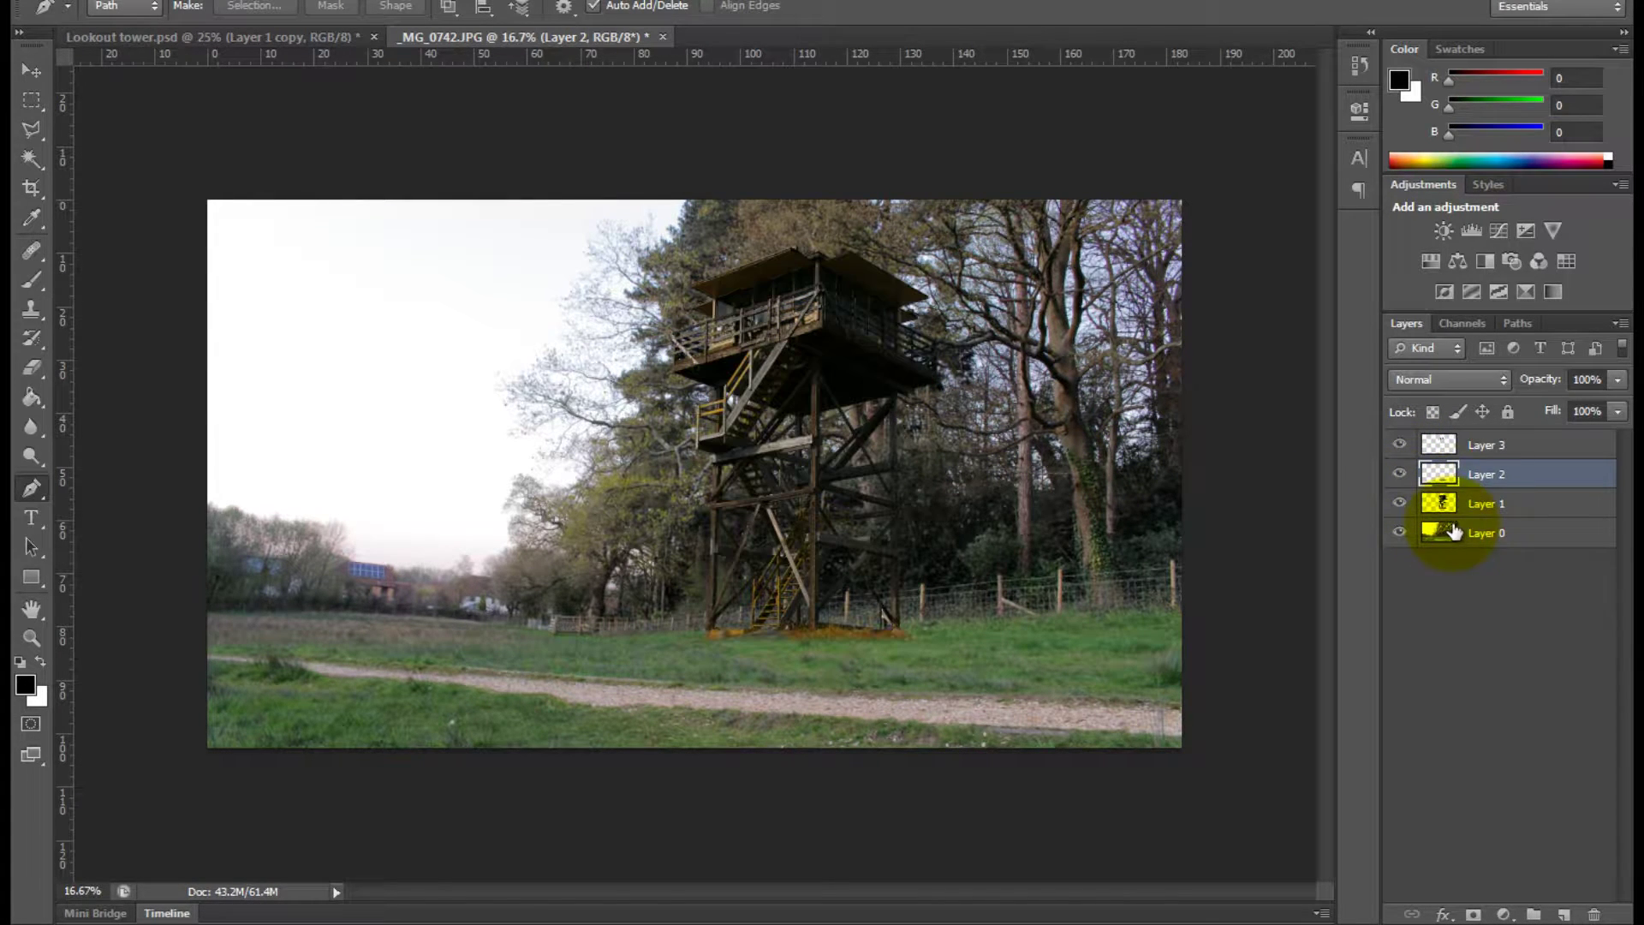
- Rename Layer 1 to Lookout tower, Layer 2 to Grass and Layer 3 to Banister
double_click(1489, 503)
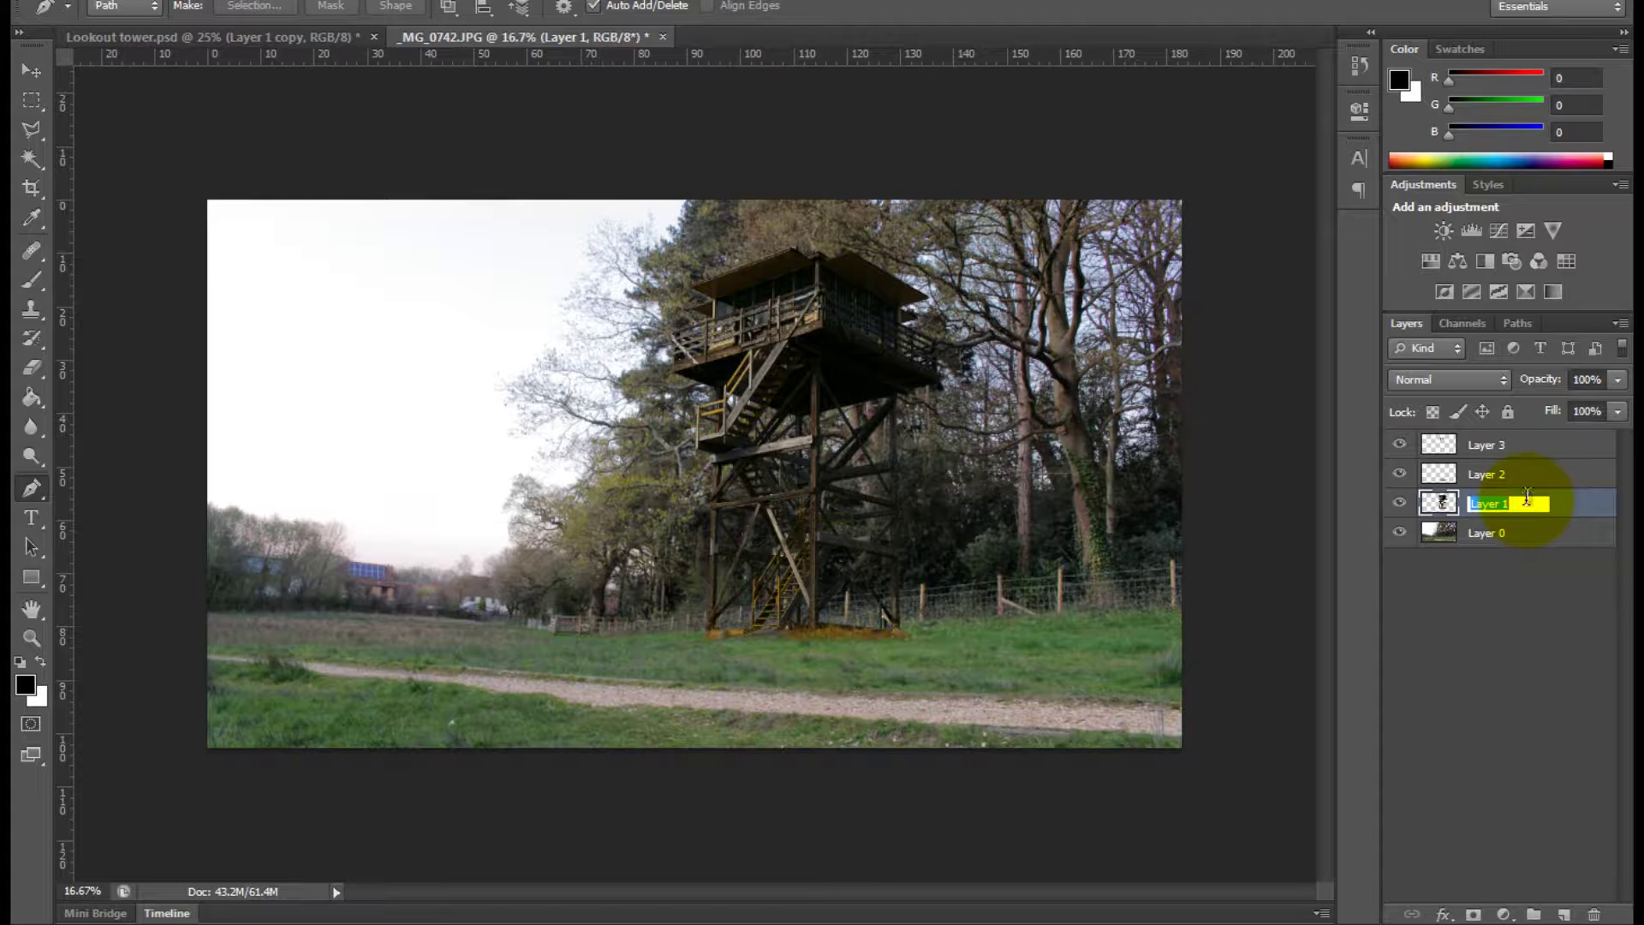
text(Lookout tower)
key(Return)
double_click(1490, 474)
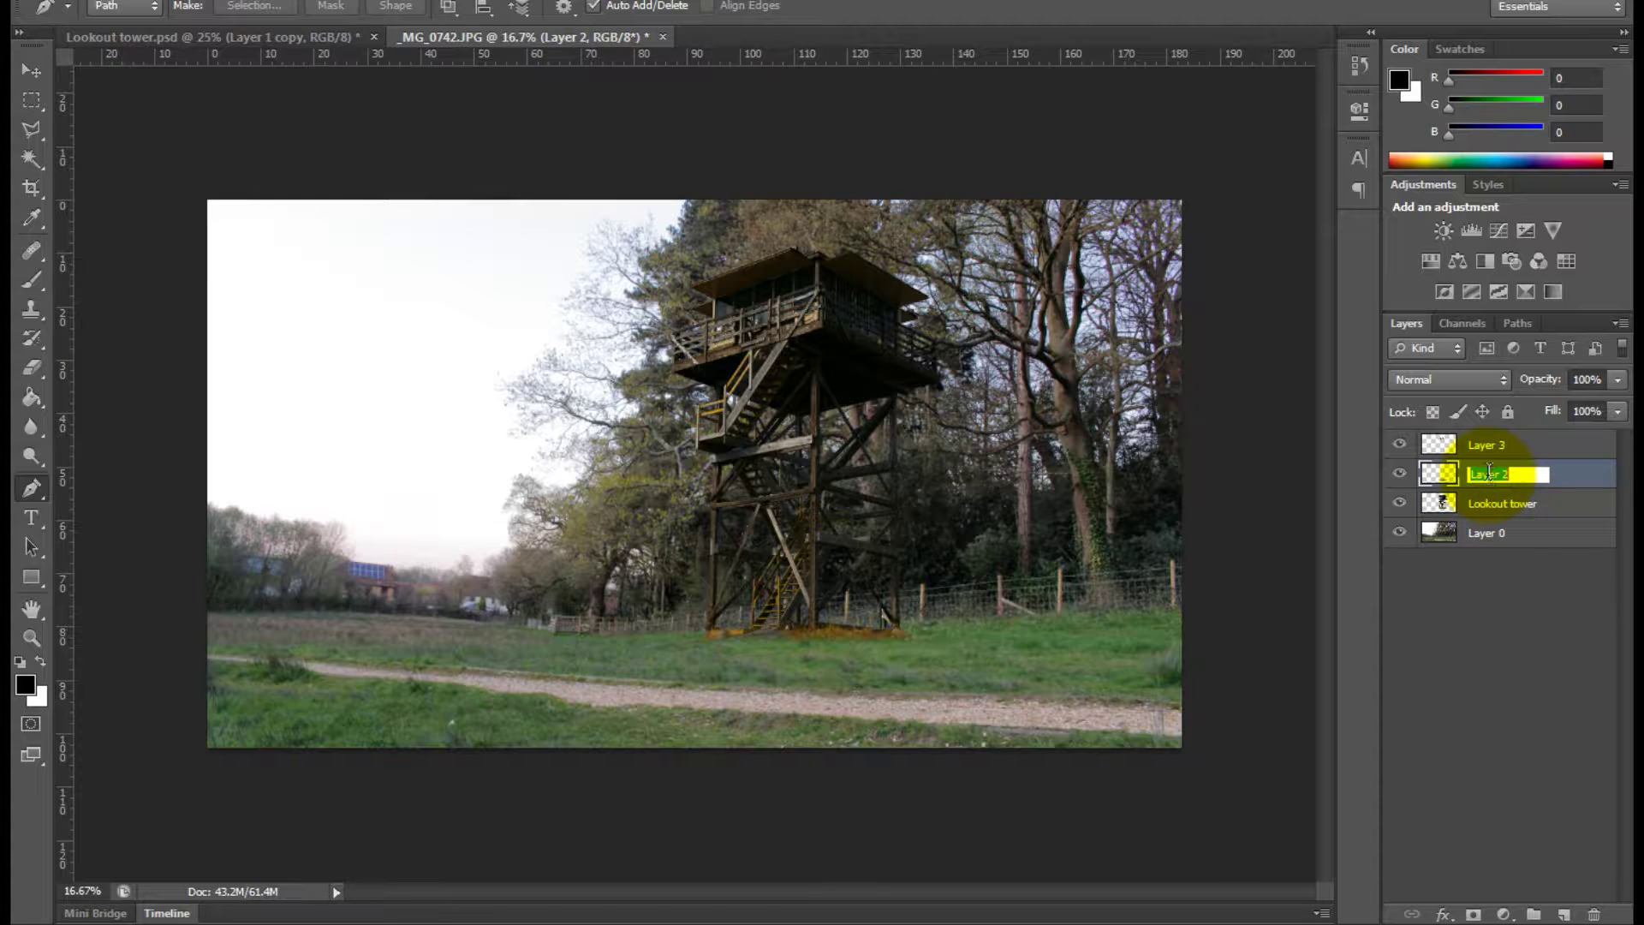
text(Grass)
key(Return)
double_click(1486, 444)
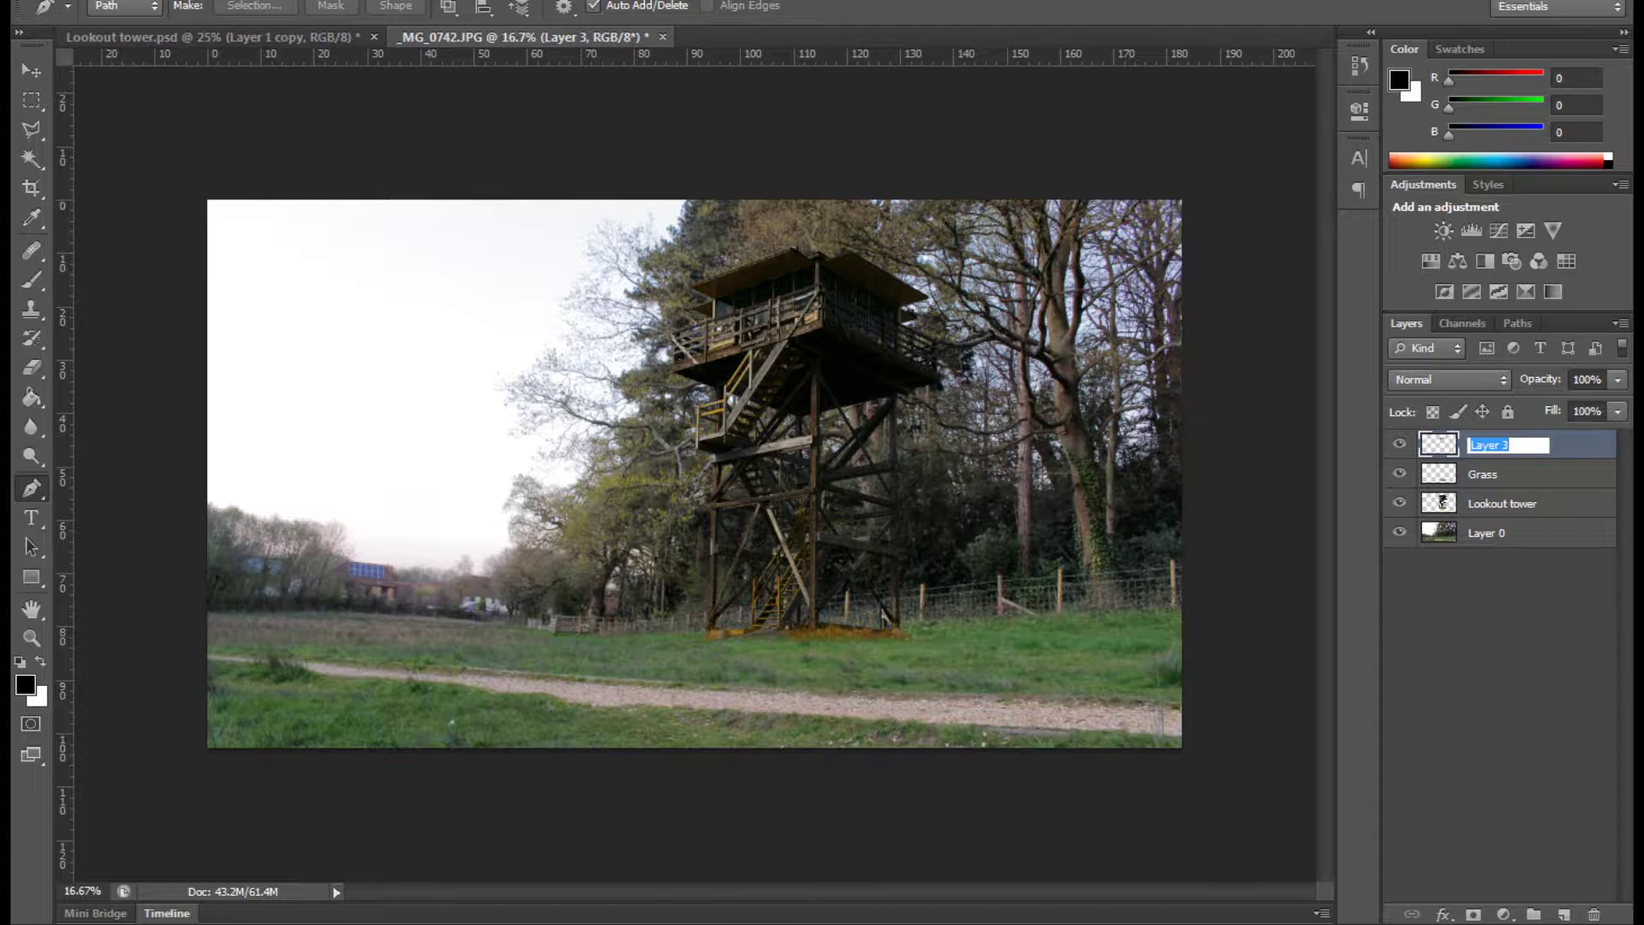
text(Banister)
key(Return)
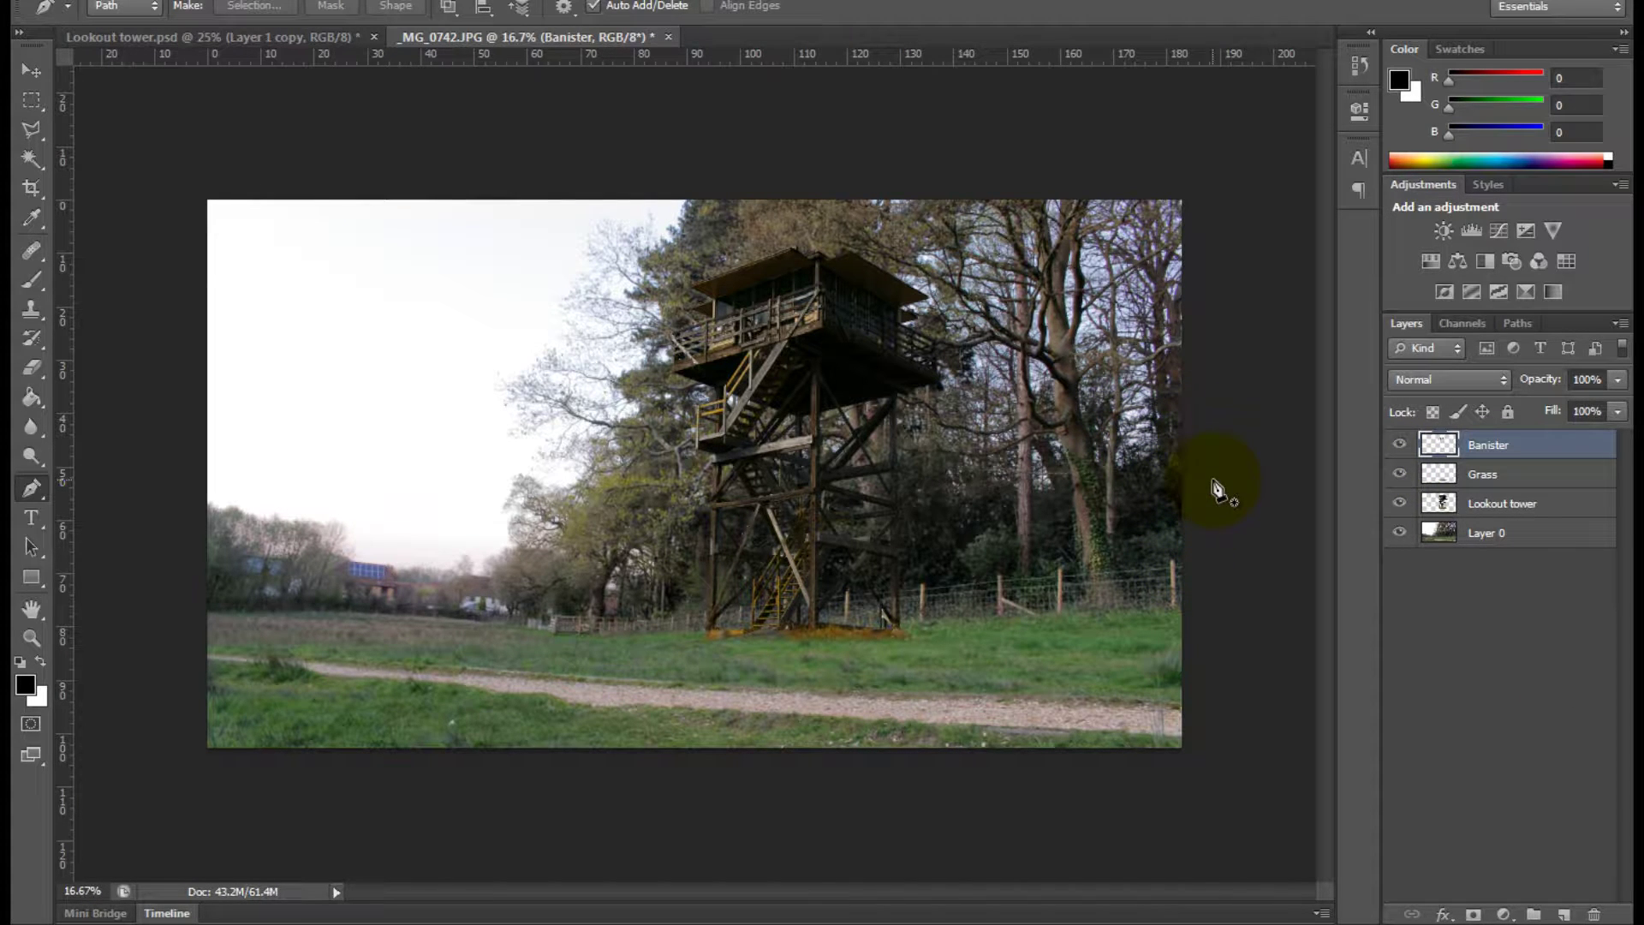
- Save the composite to the Desktop as a layered Photoshop PSD file named Lookout tower
key(ctrl+shift+s)
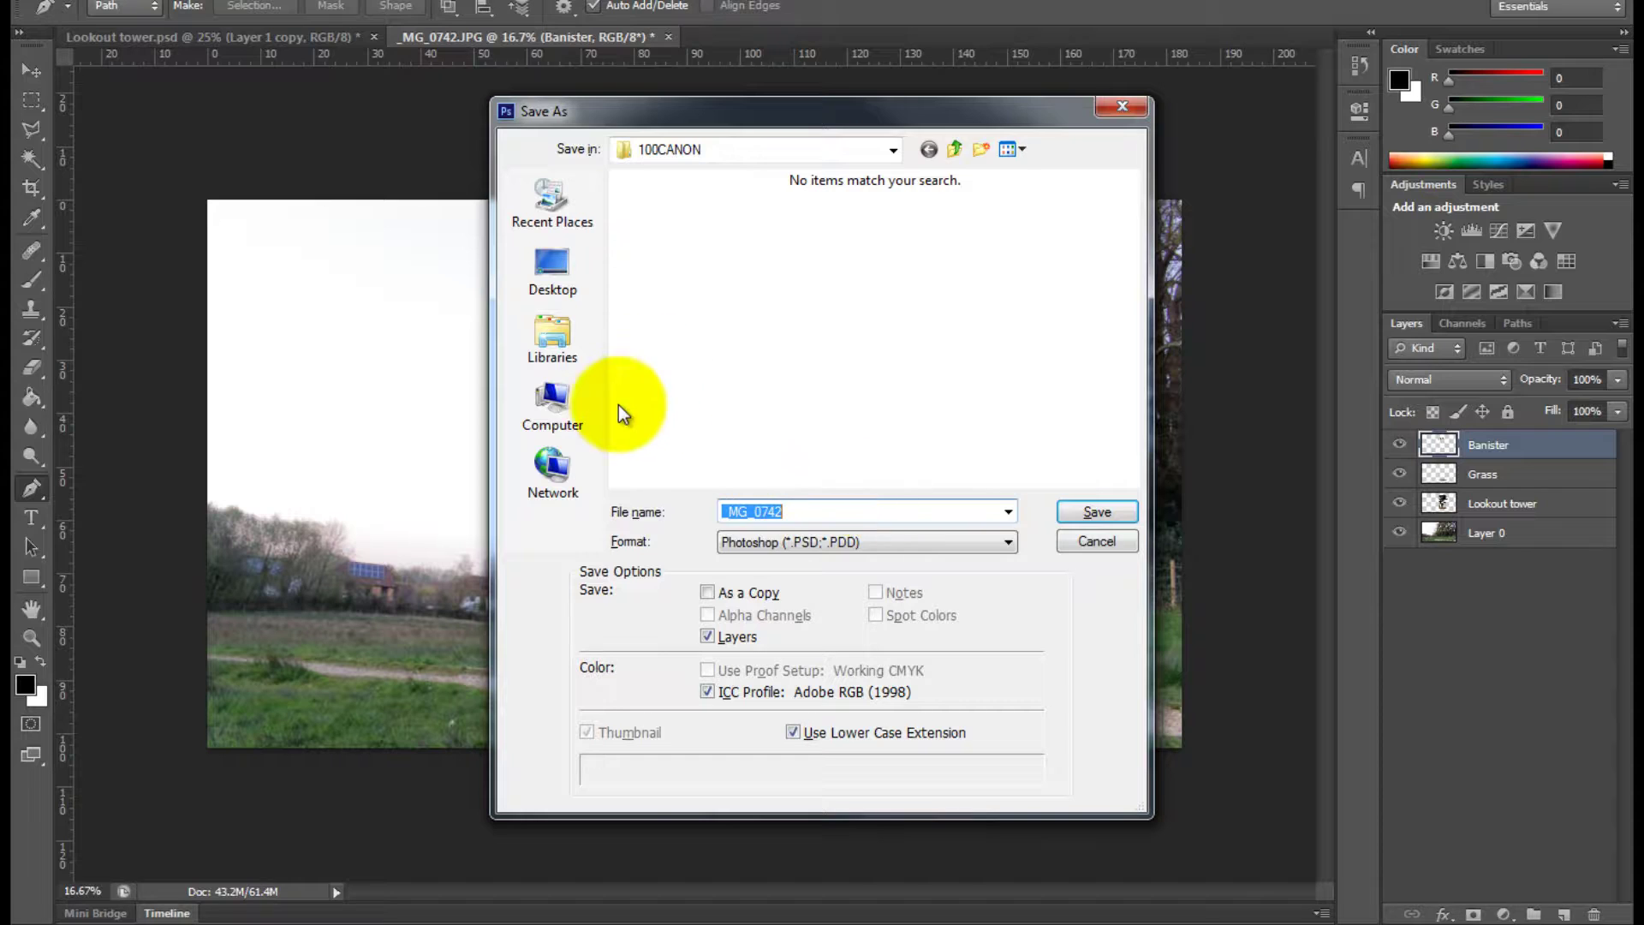
click(561, 404)
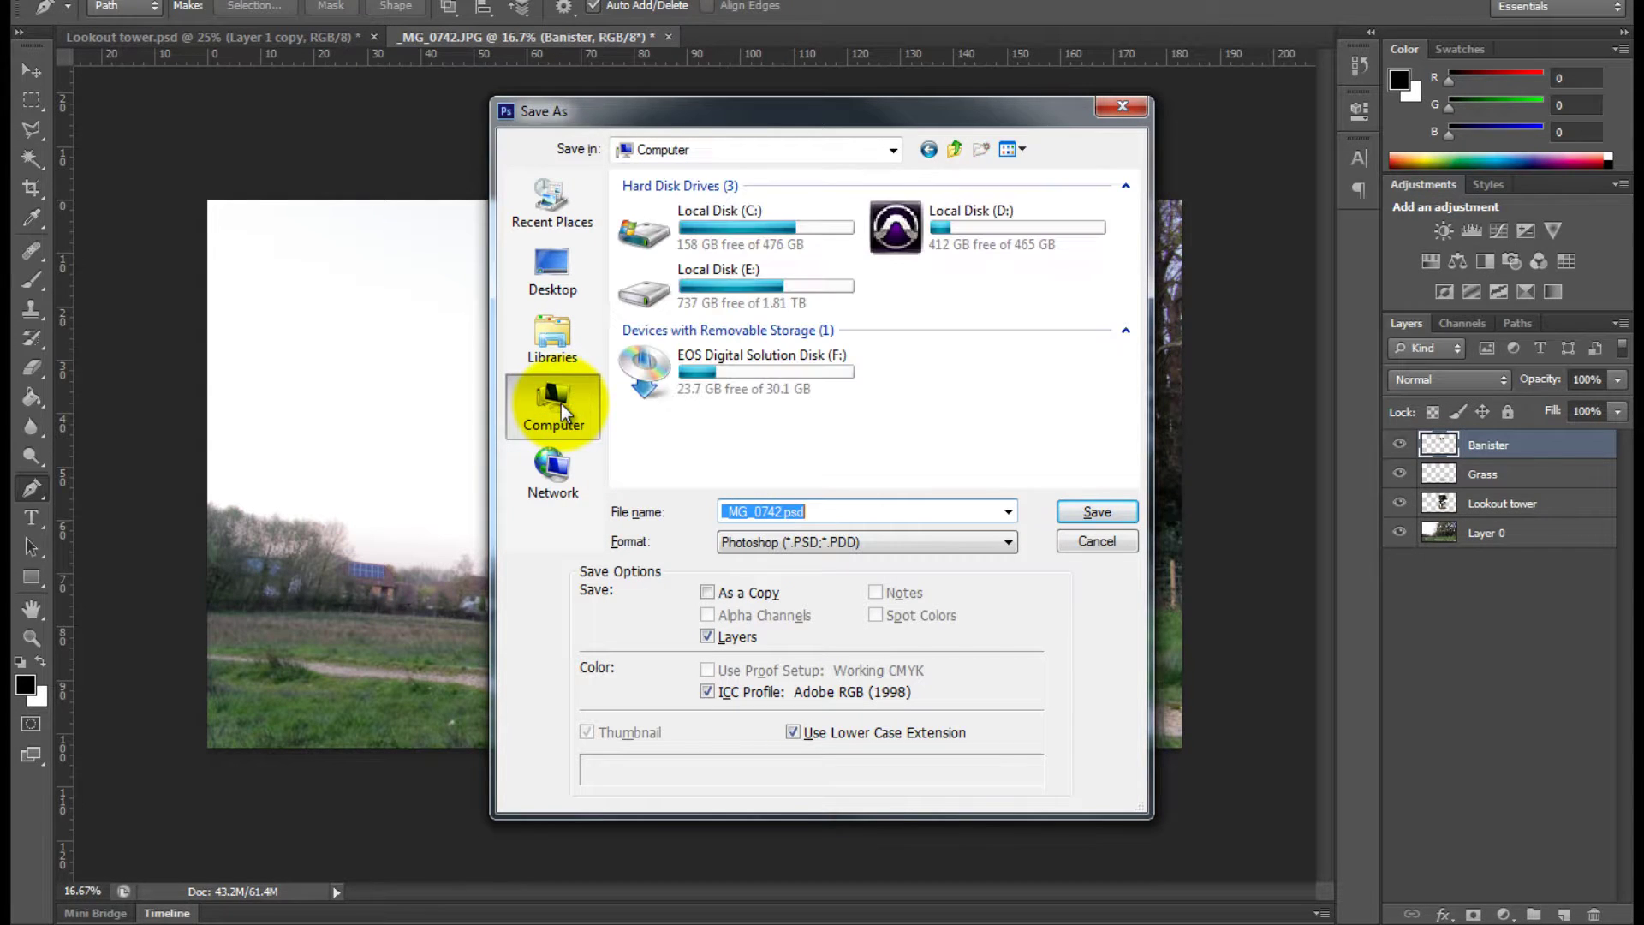
click(563, 261)
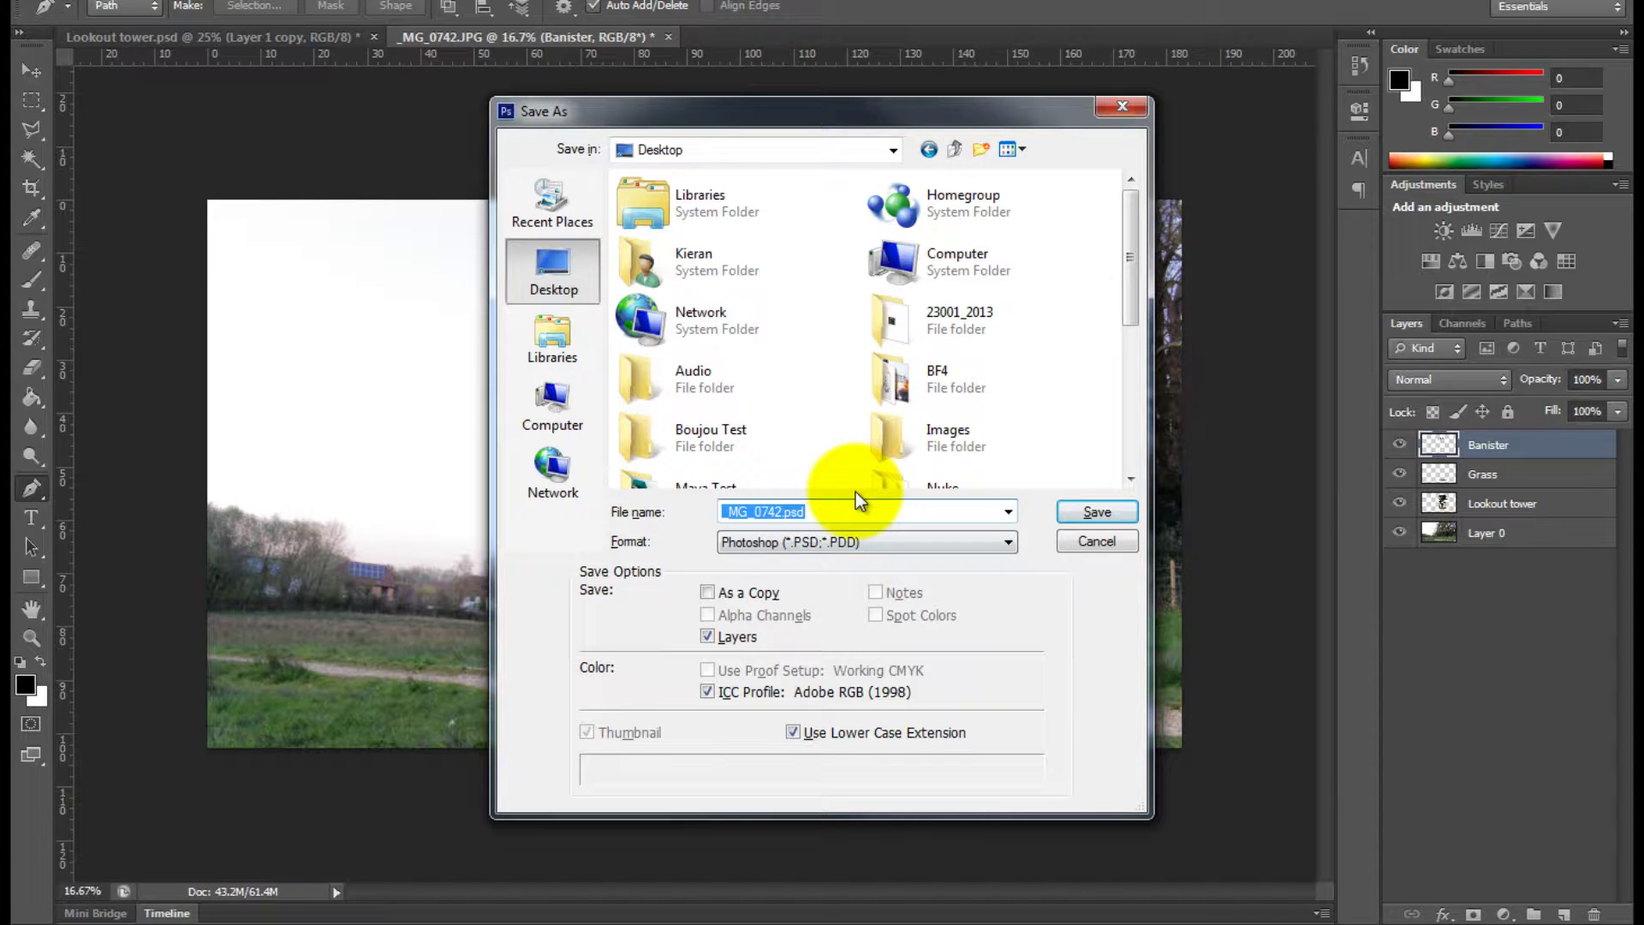
text(Lookout tower)
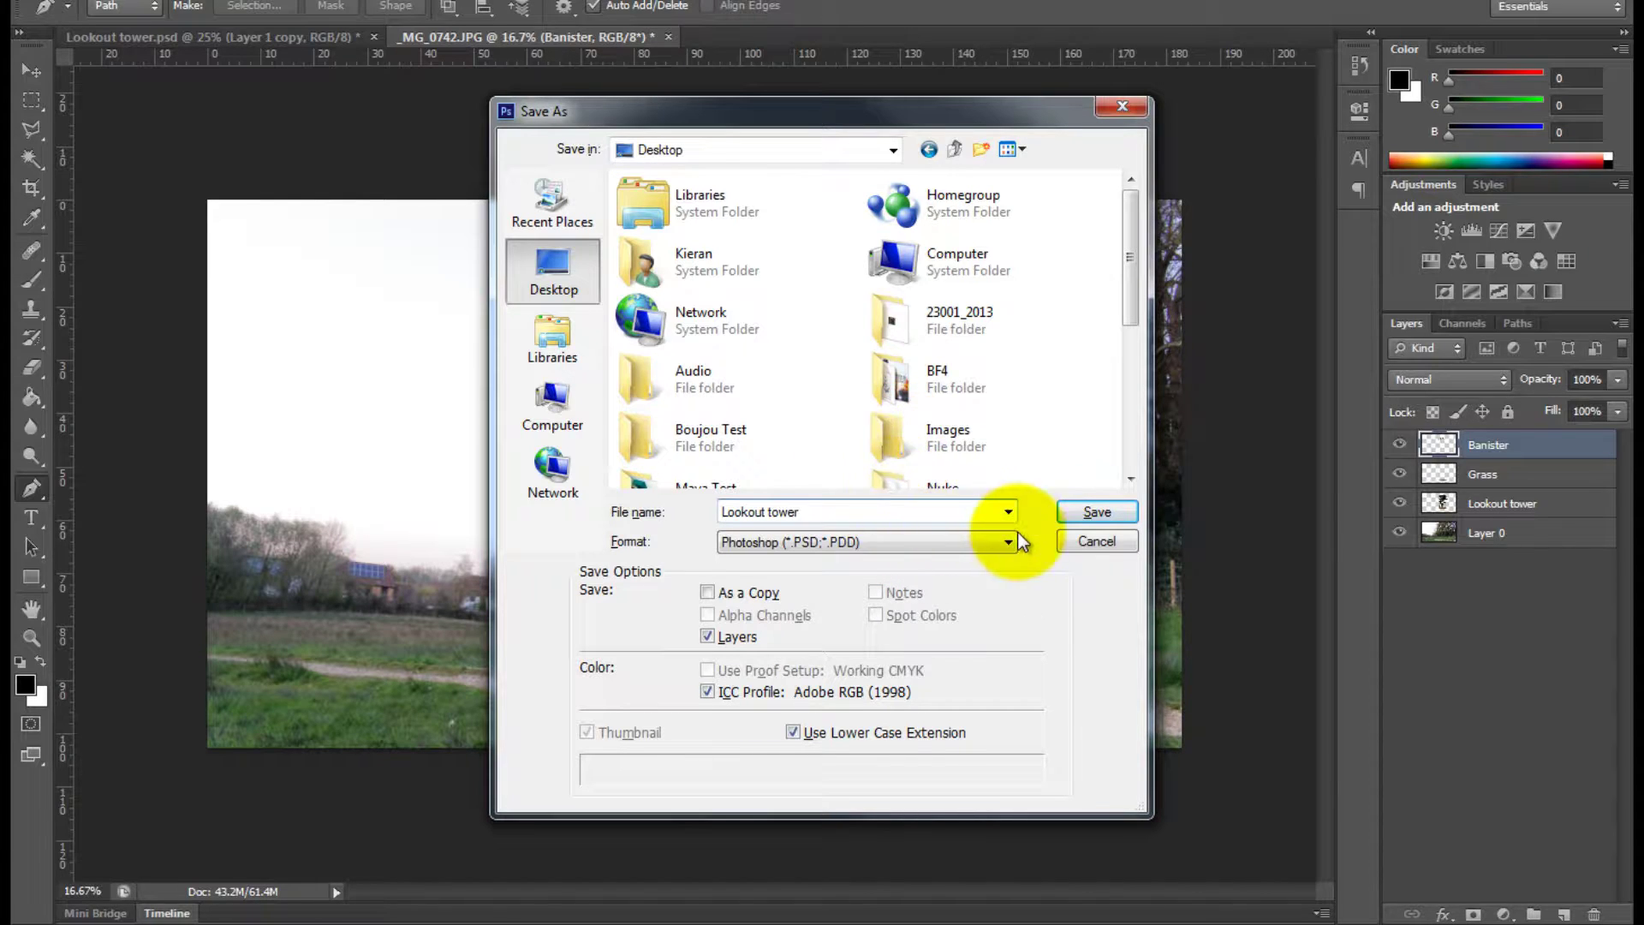
click(1070, 511)
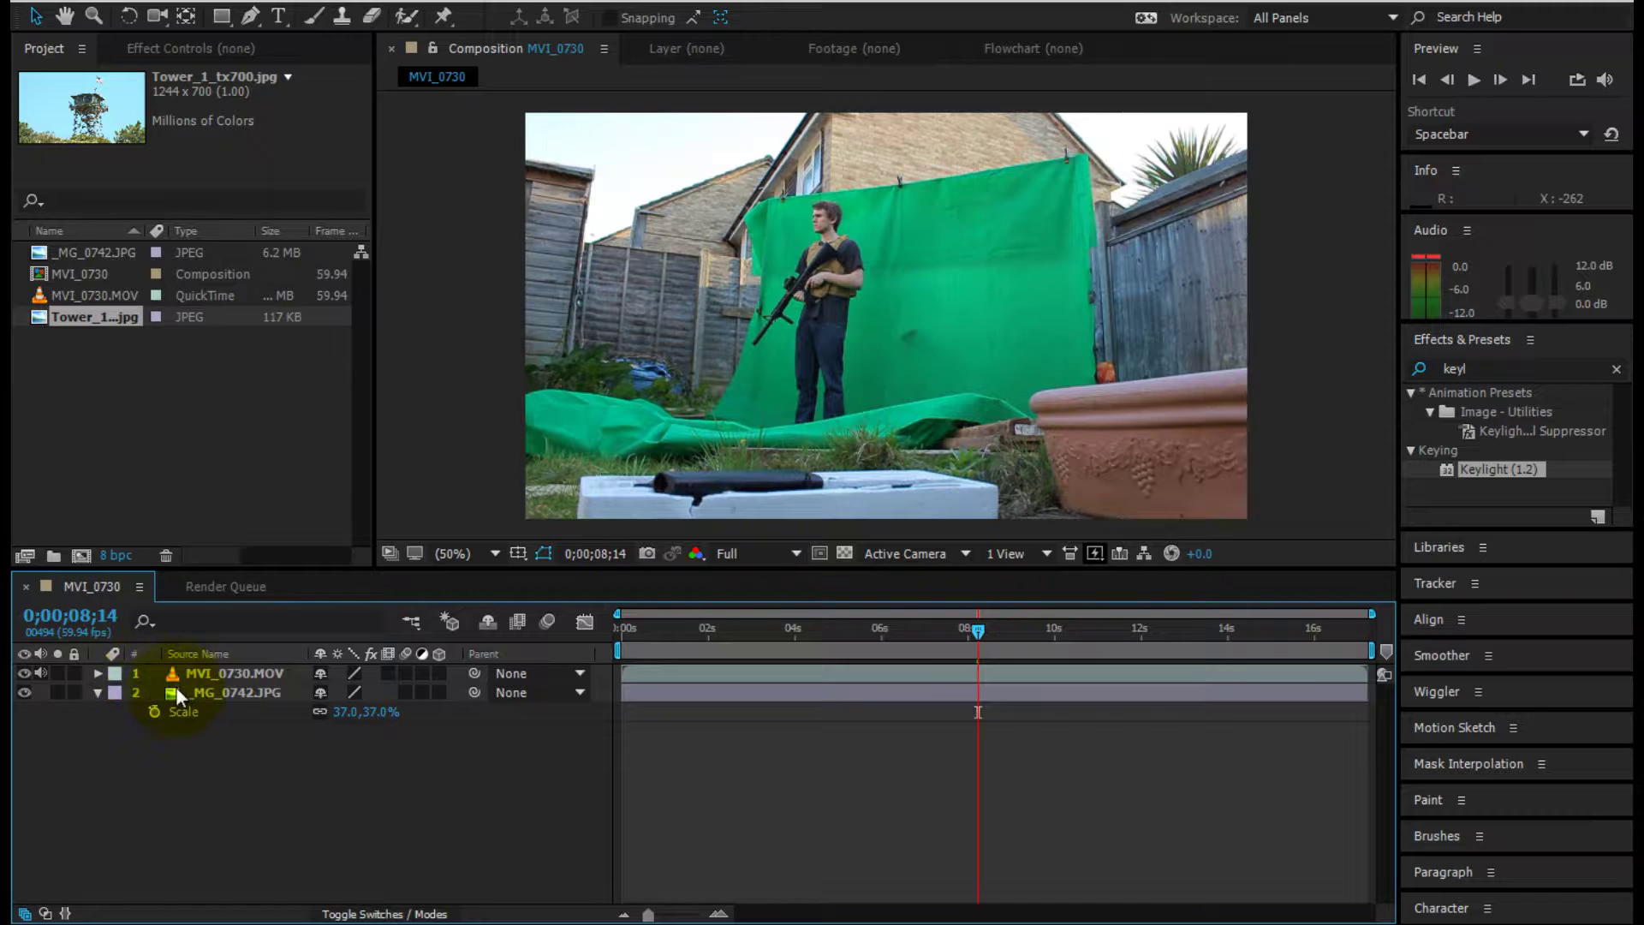
- Switch to After Effects and import Lookout tower.psd from the Desktop as a Composition with Editable Layer Styles
double_click(118, 421)
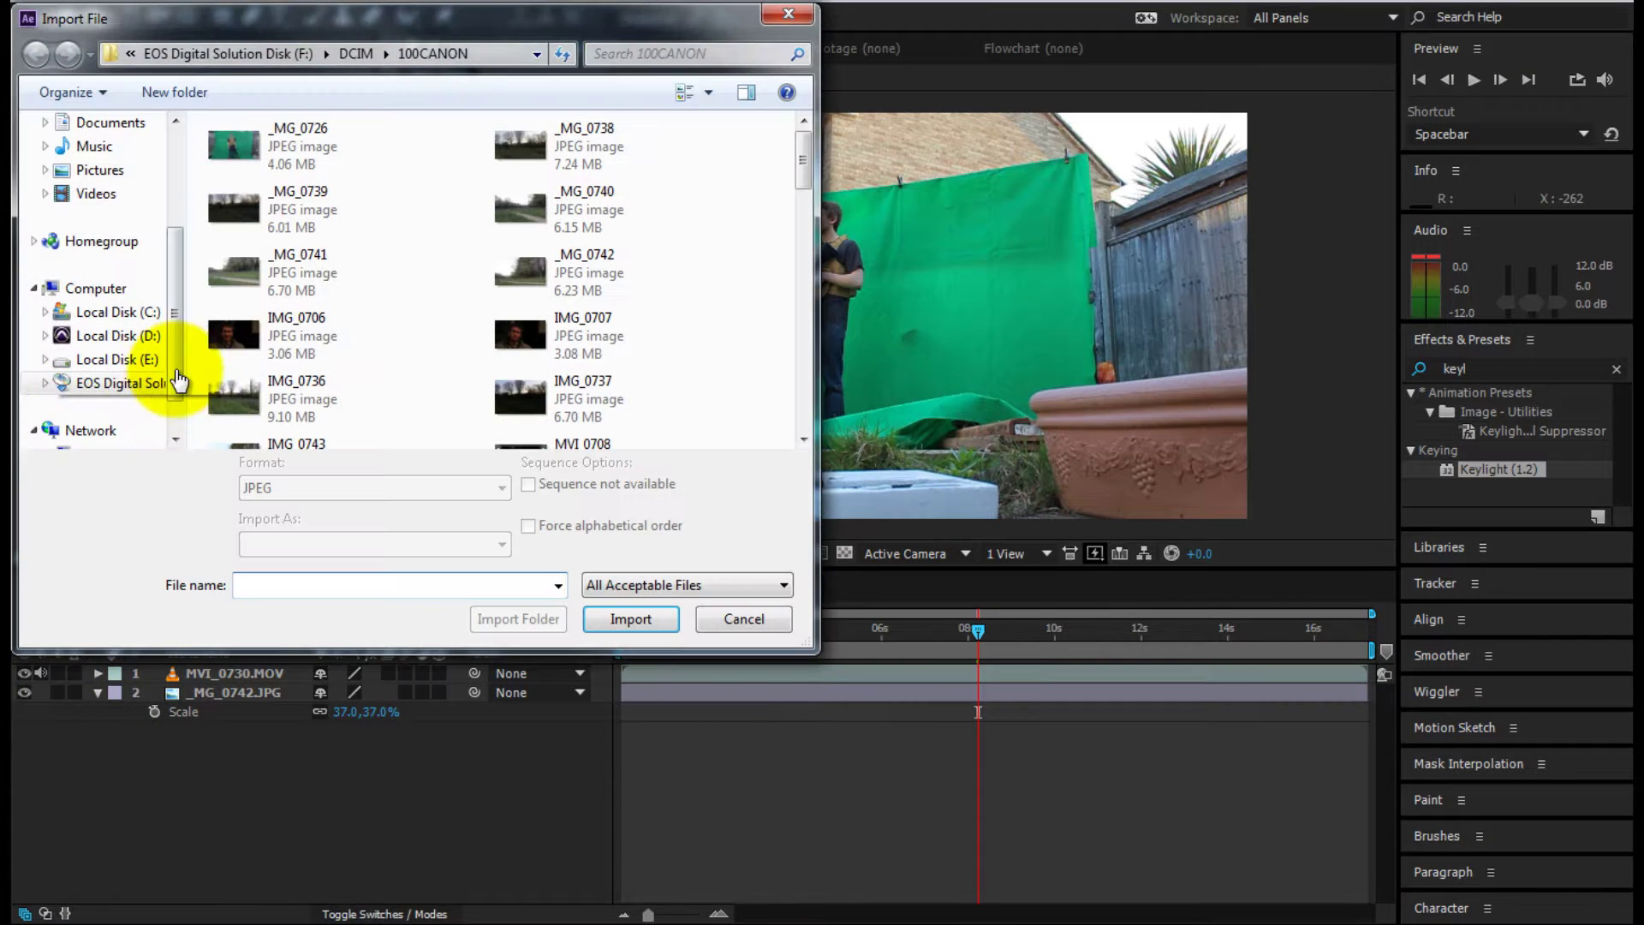
scroll(162, 197, up, 3)
click(100, 157)
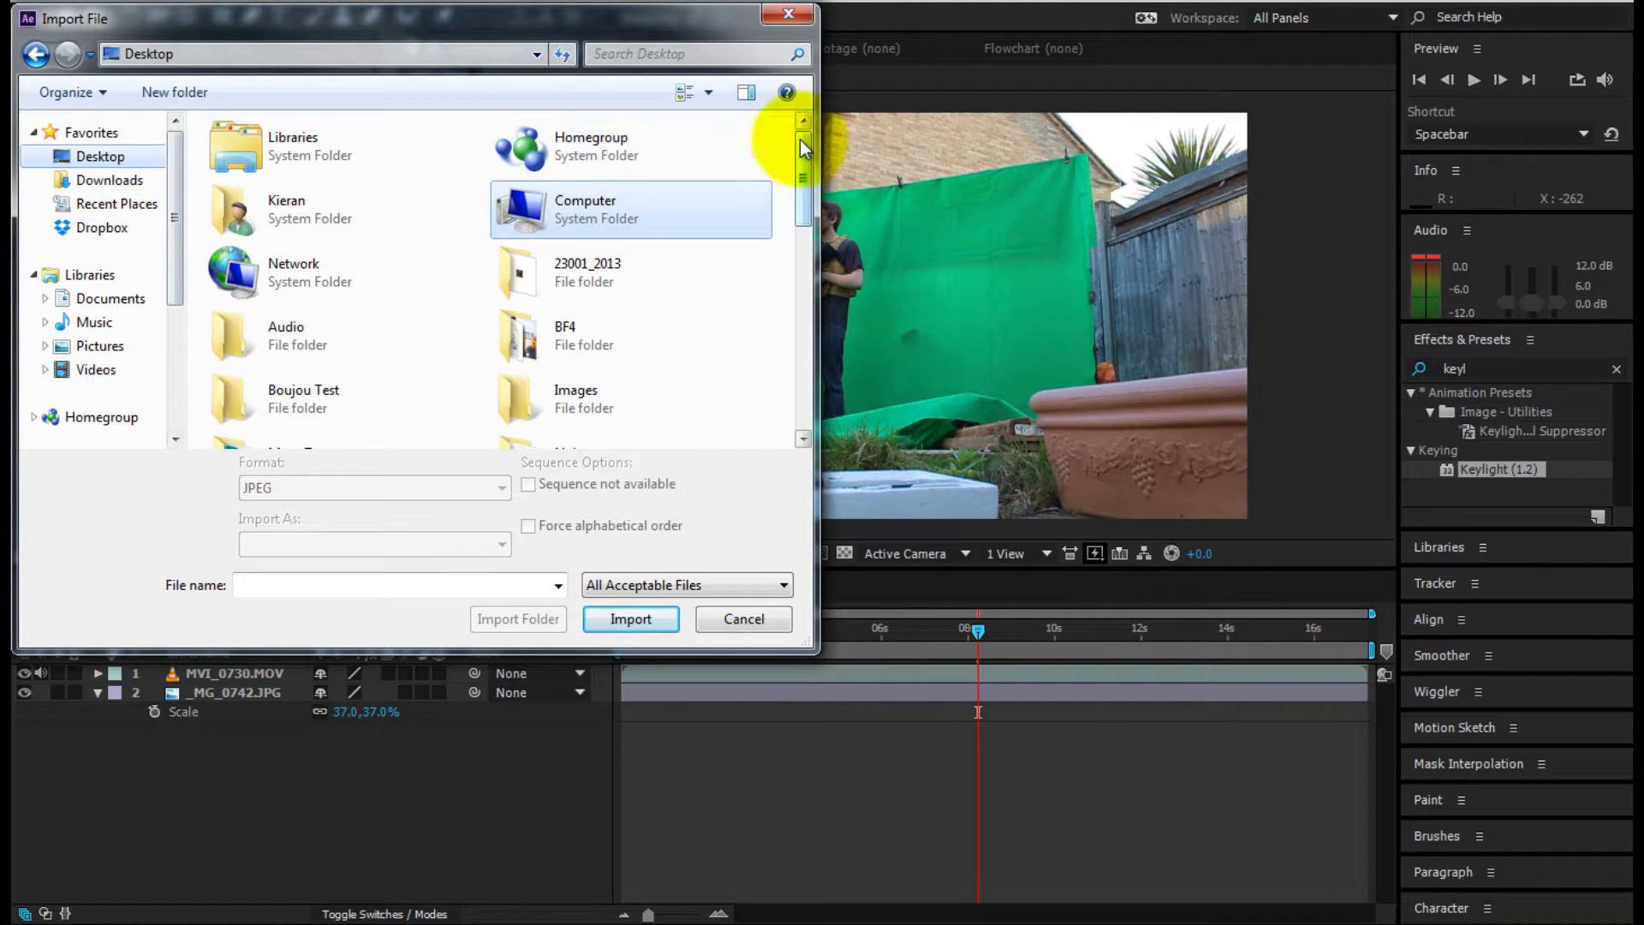
drag(819, 215, 793, 390)
double_click(291, 310)
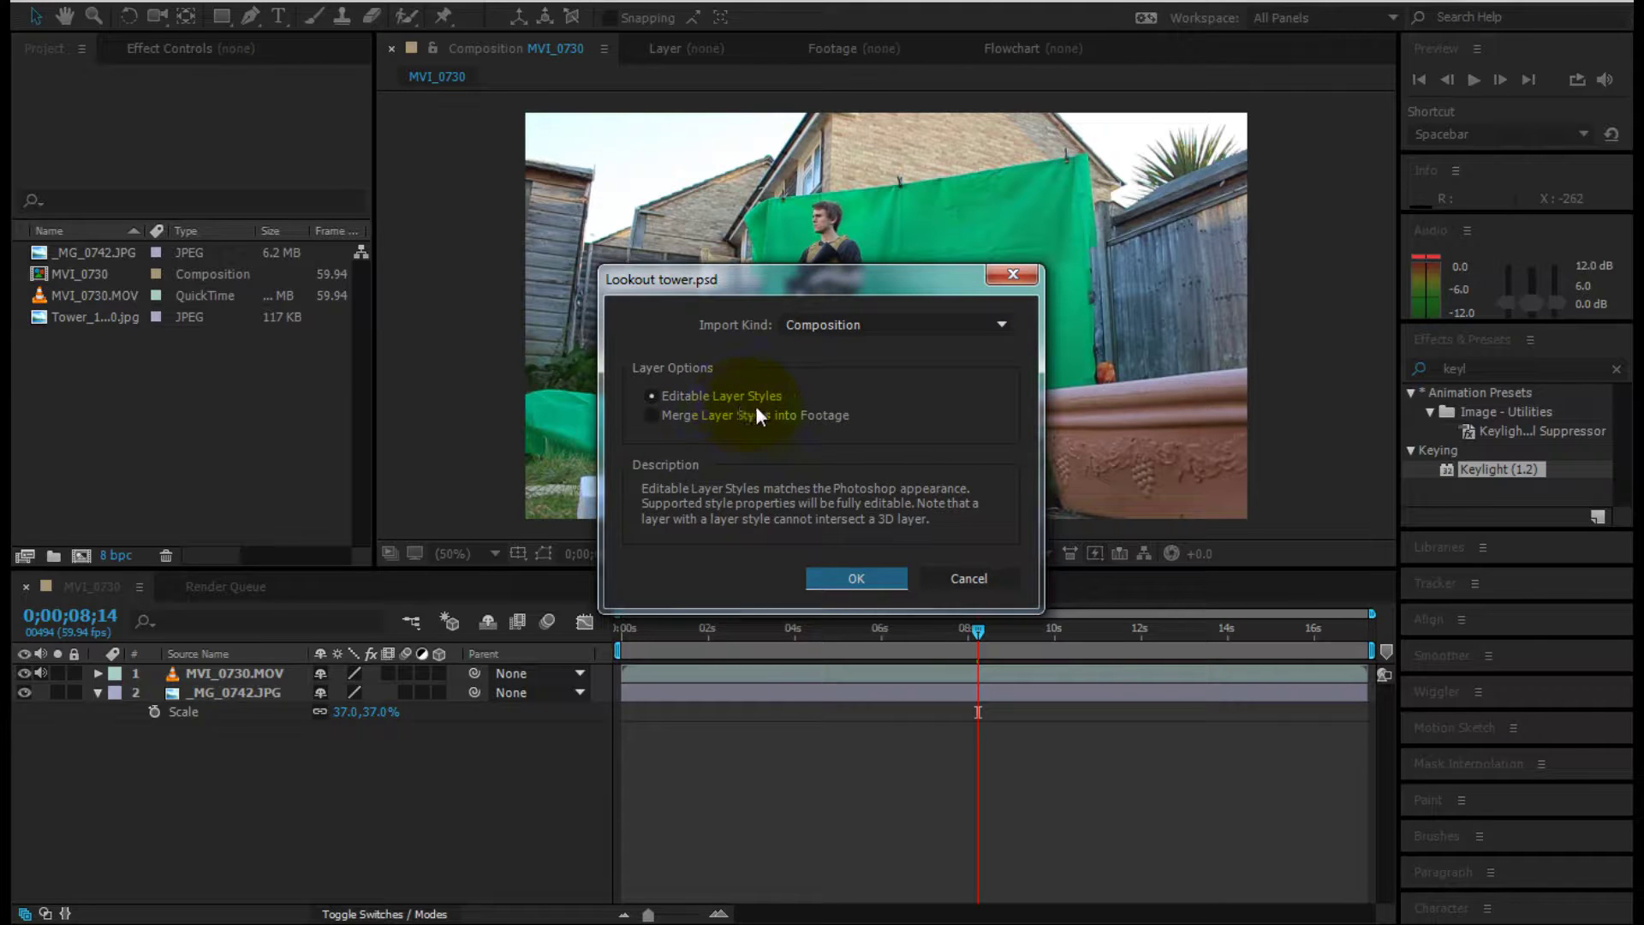
click(851, 580)
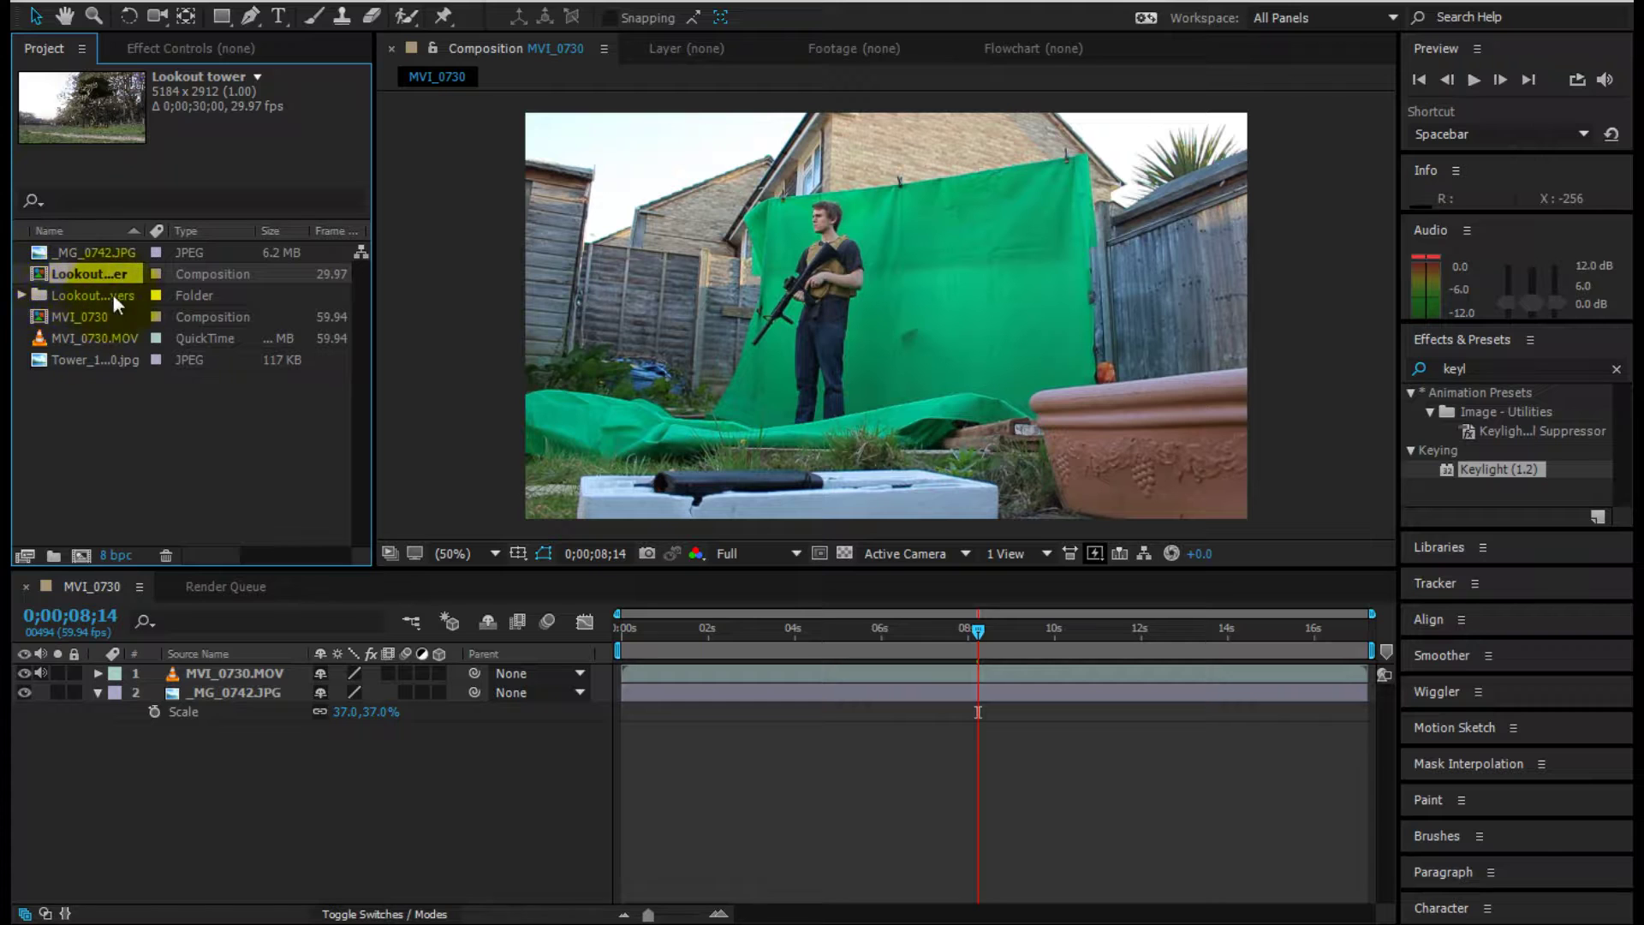
- Expand the imported Lookout tower layers folder and delete the _MG_0742.JPG layer from the MVI_0730 composition
click(22, 295)
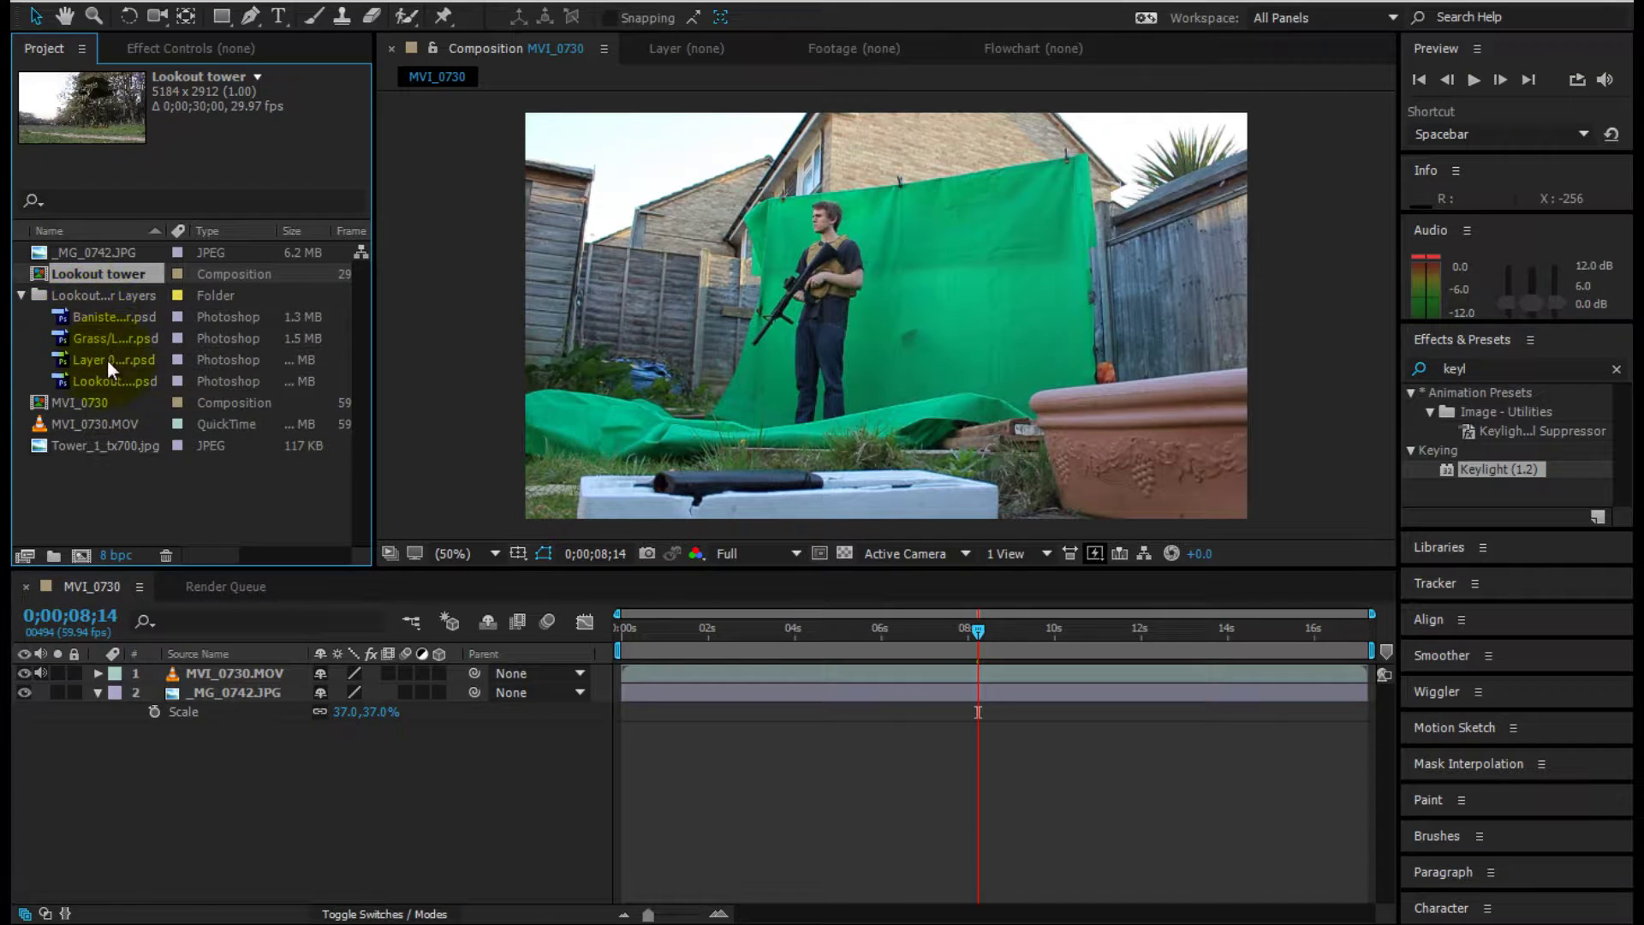
click(224, 695)
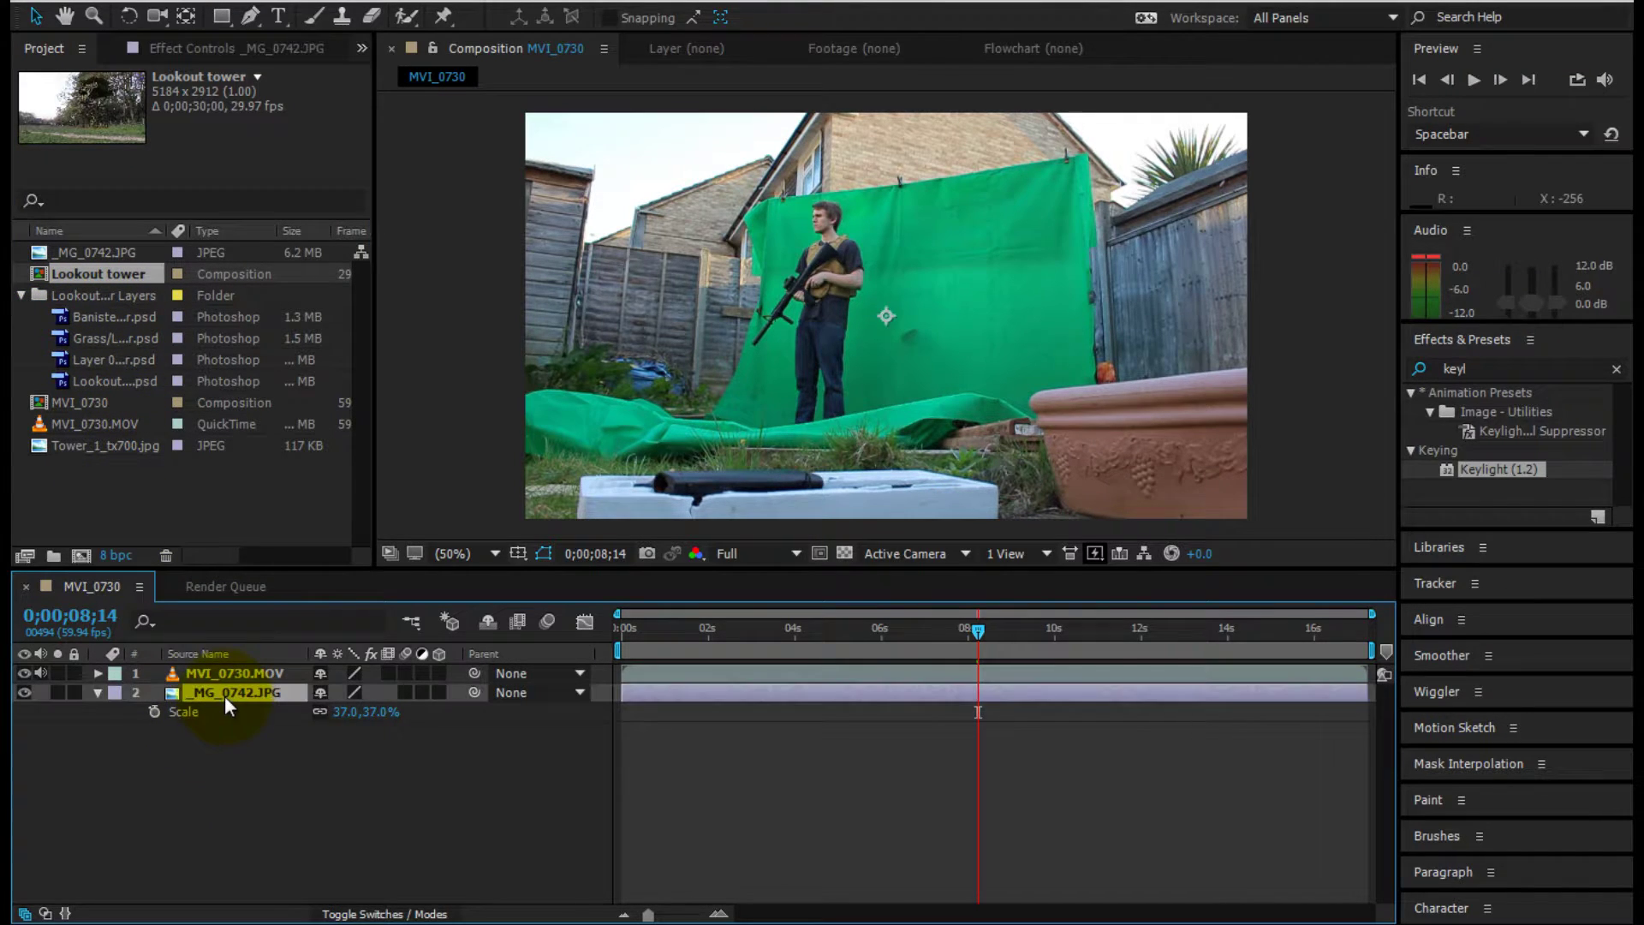
key(Delete)
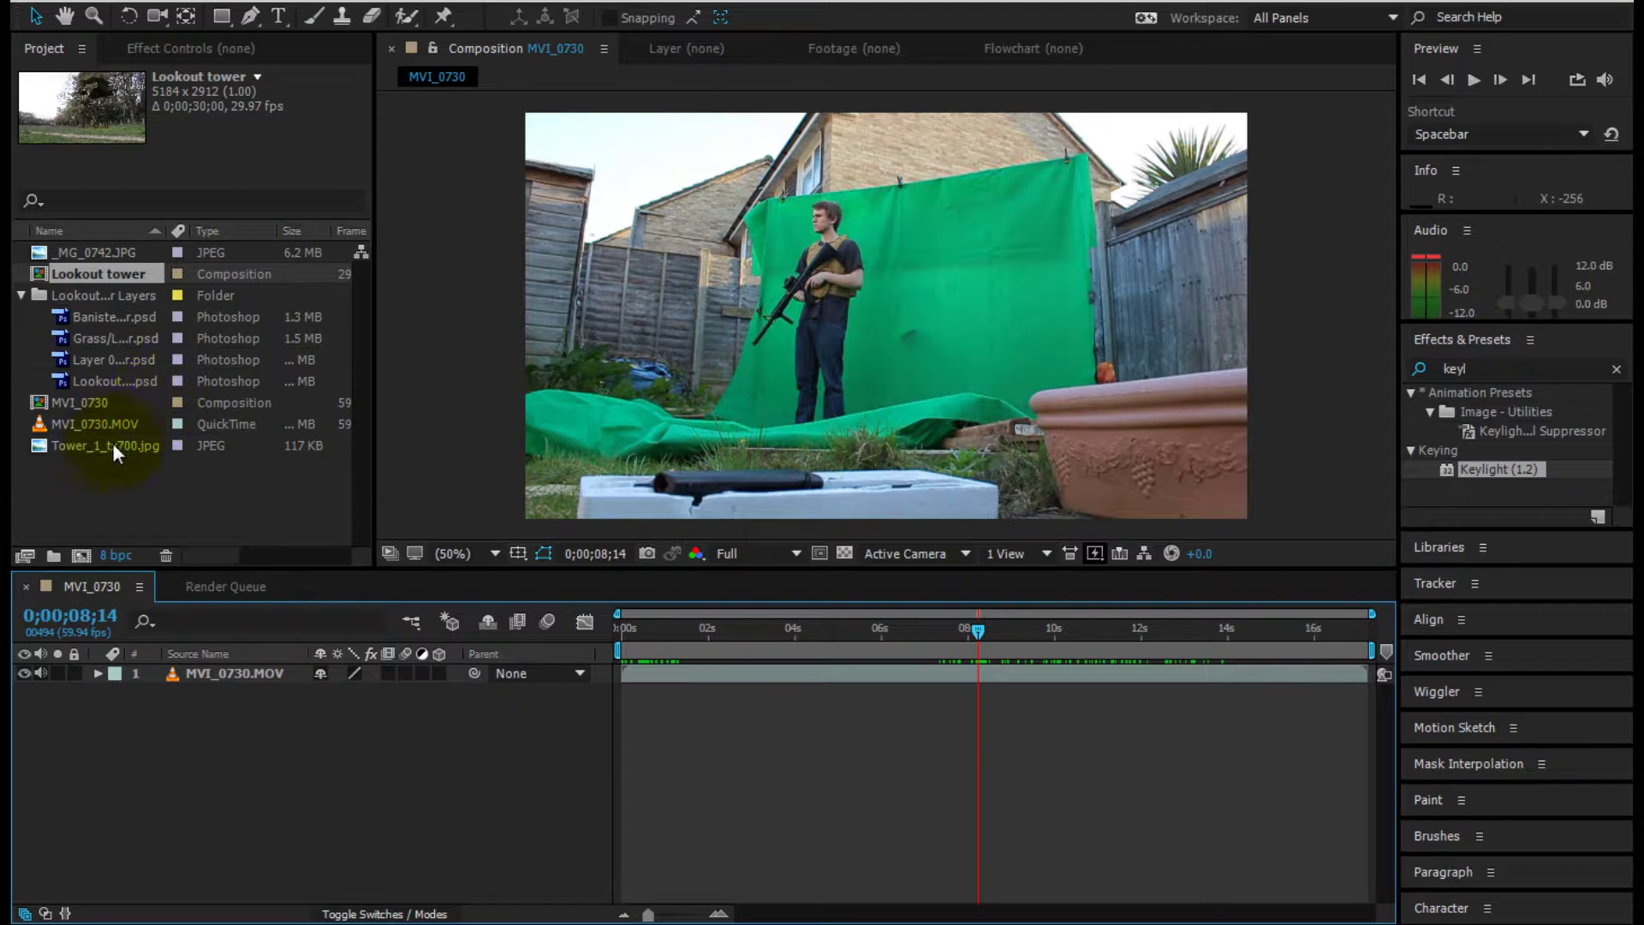
- Add the Banister, Grass, Layer 0 and Lookout tower PSD layers to the MVI_0730 composition, beneath the footage layer
click(104, 373)
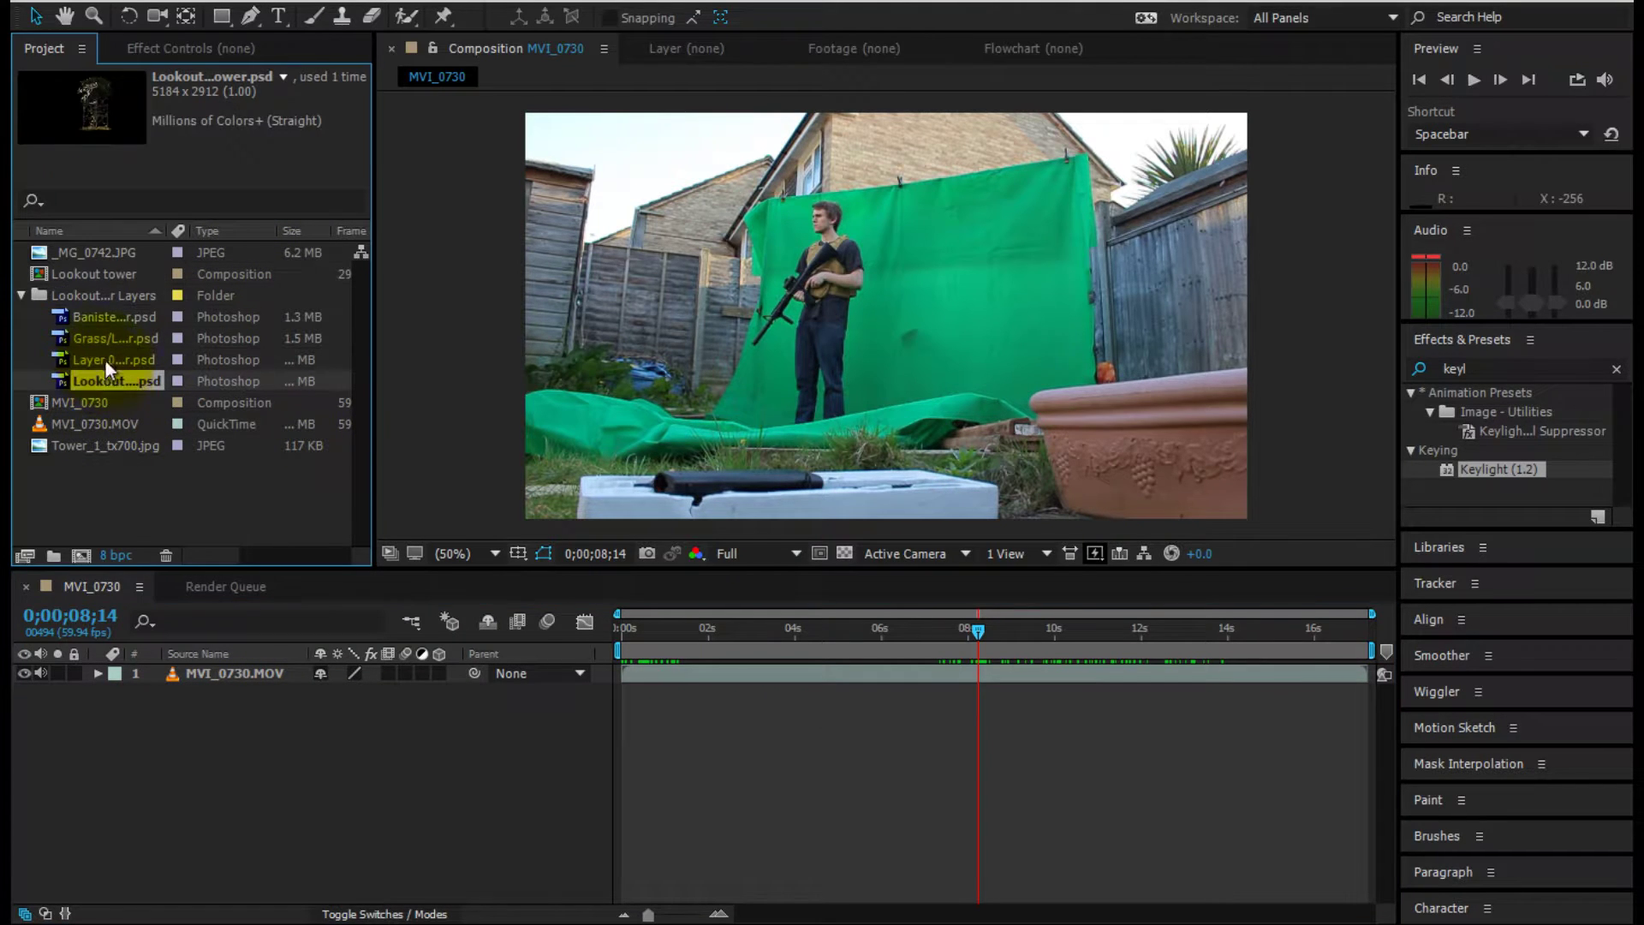
shift+click(114, 317)
drag(115, 375, 207, 777)
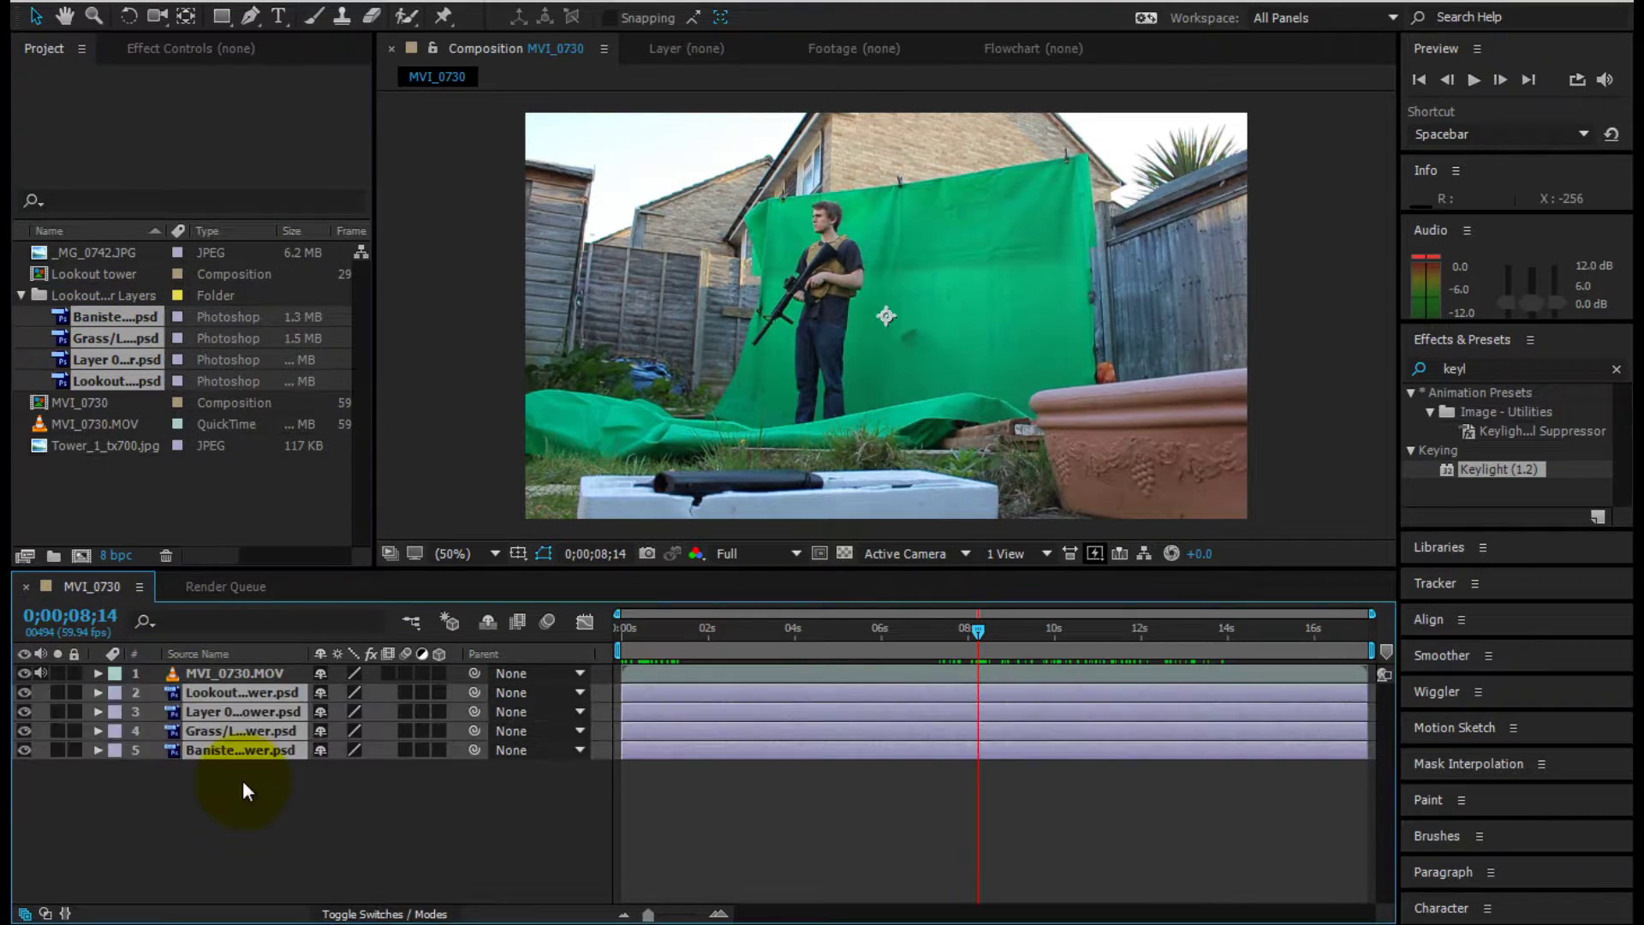
click(239, 811)
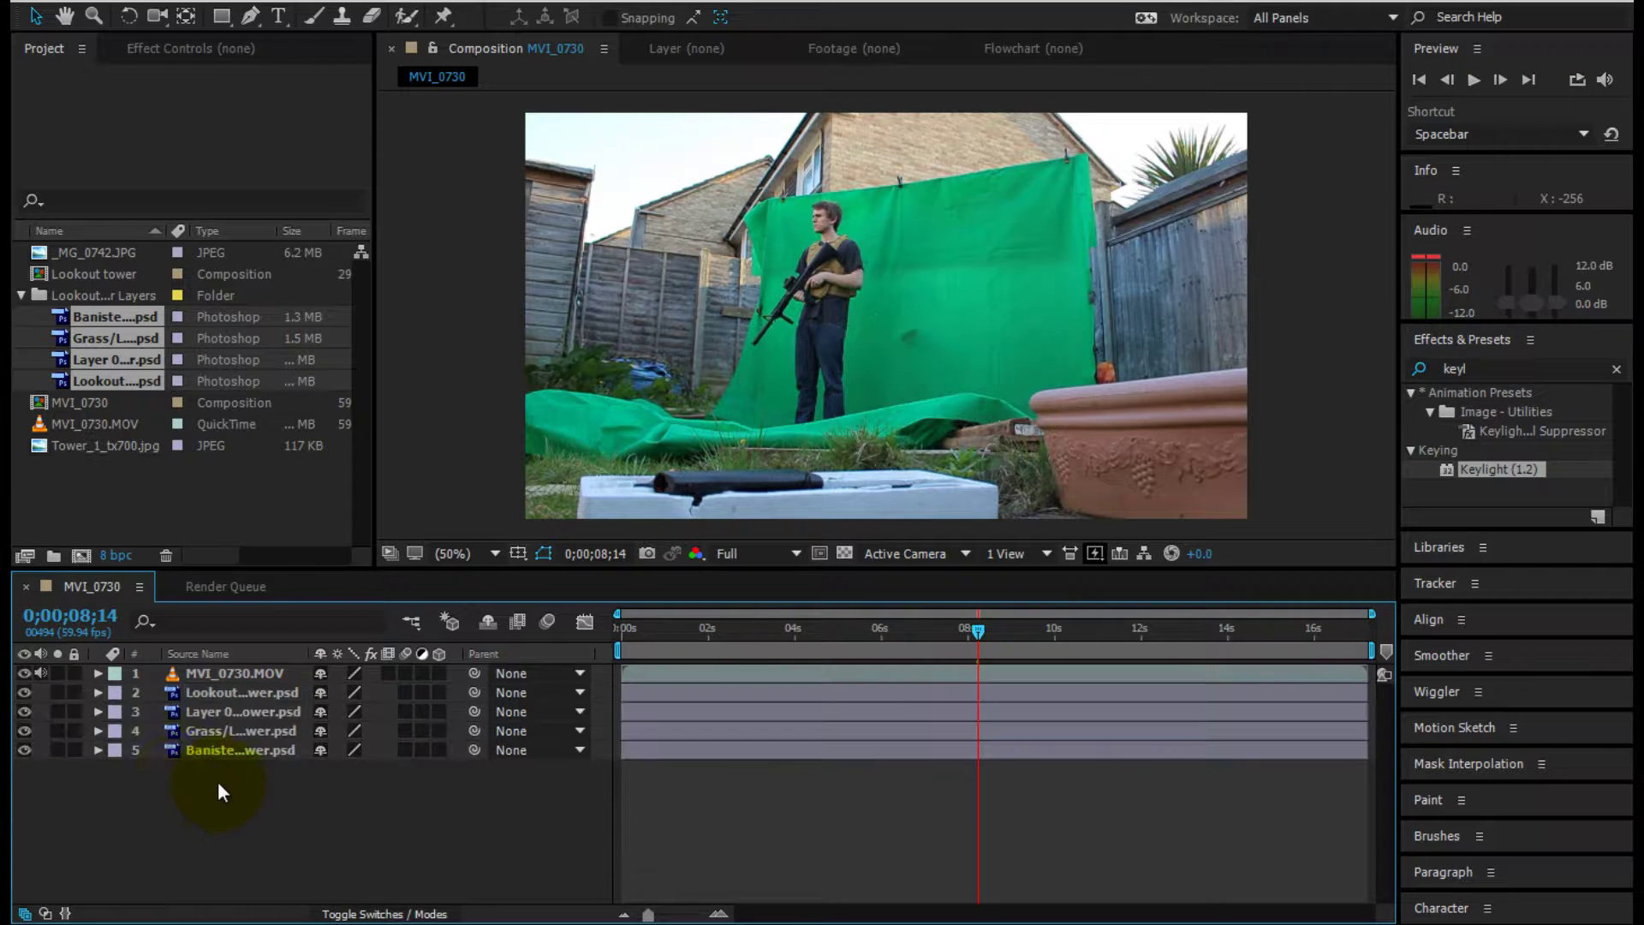
- Hide the MVI_0730.MOV layer and set the Scale of all four PSD layers to 25%
click(23, 672)
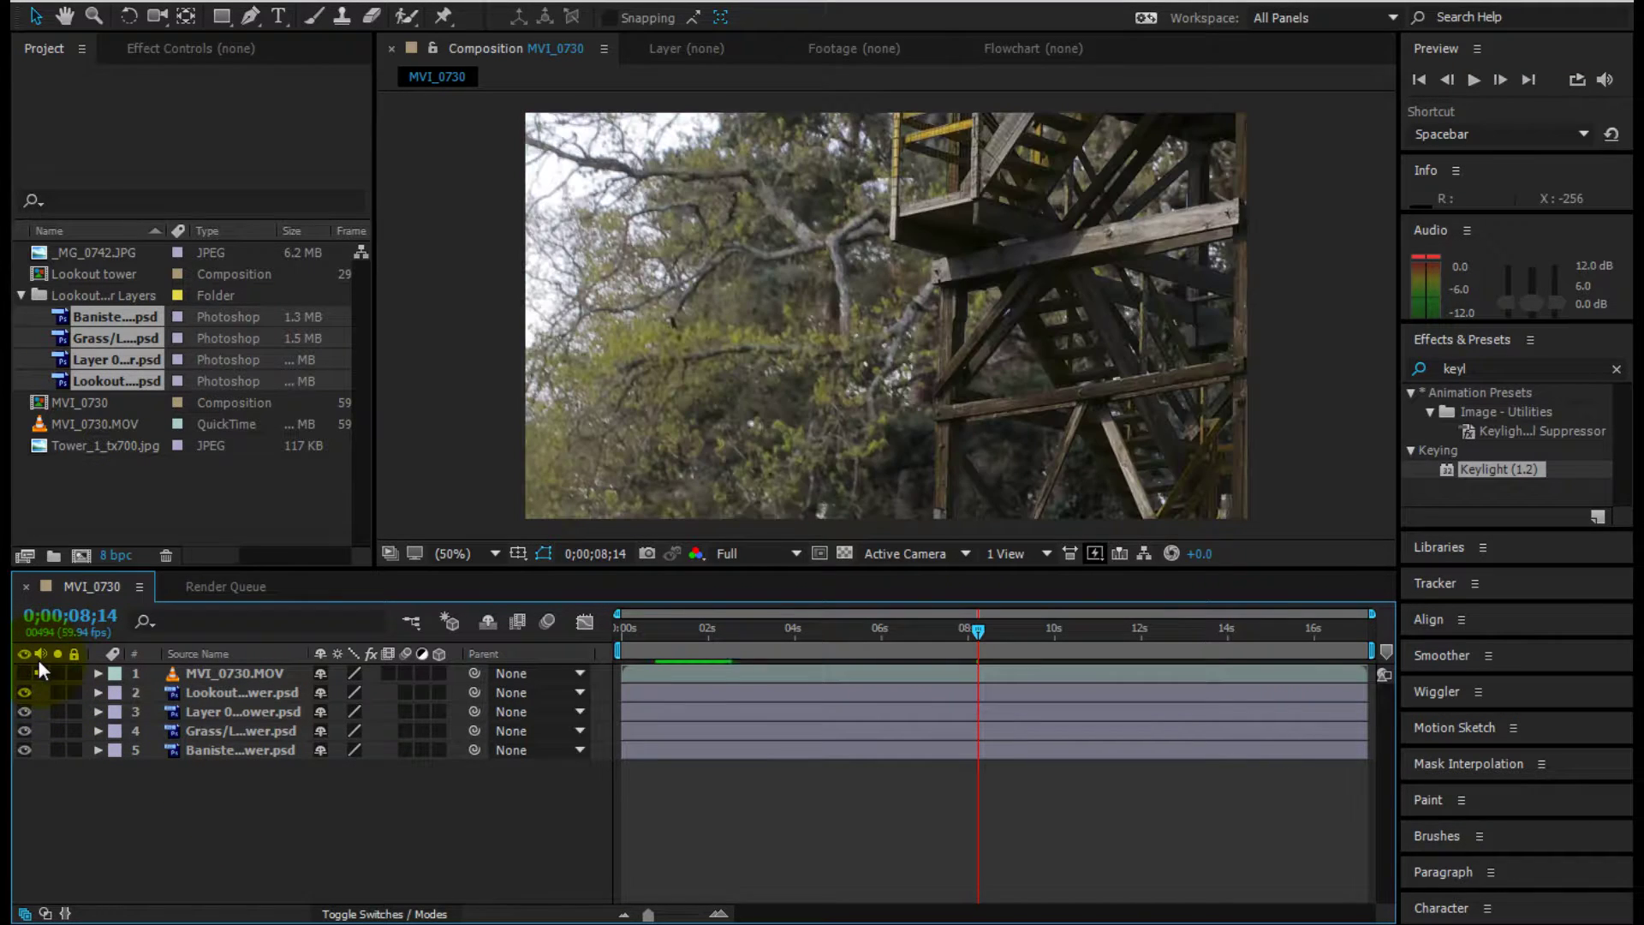
click(254, 747)
shift+click(249, 690)
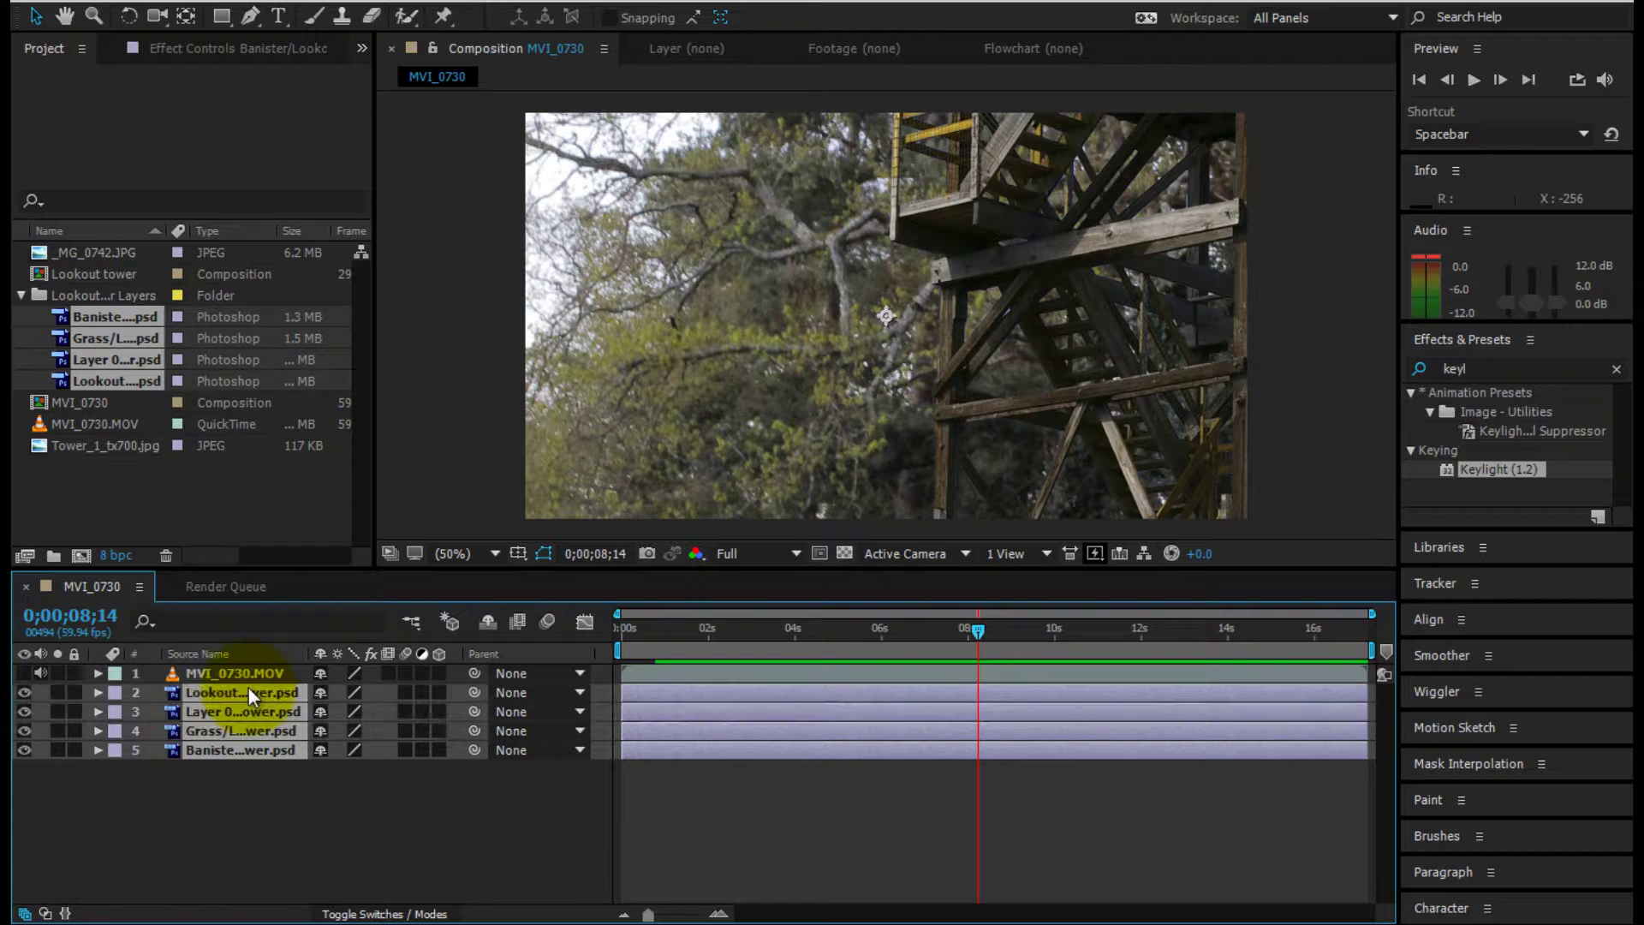
key(s)
drag(338, 711, 263, 679)
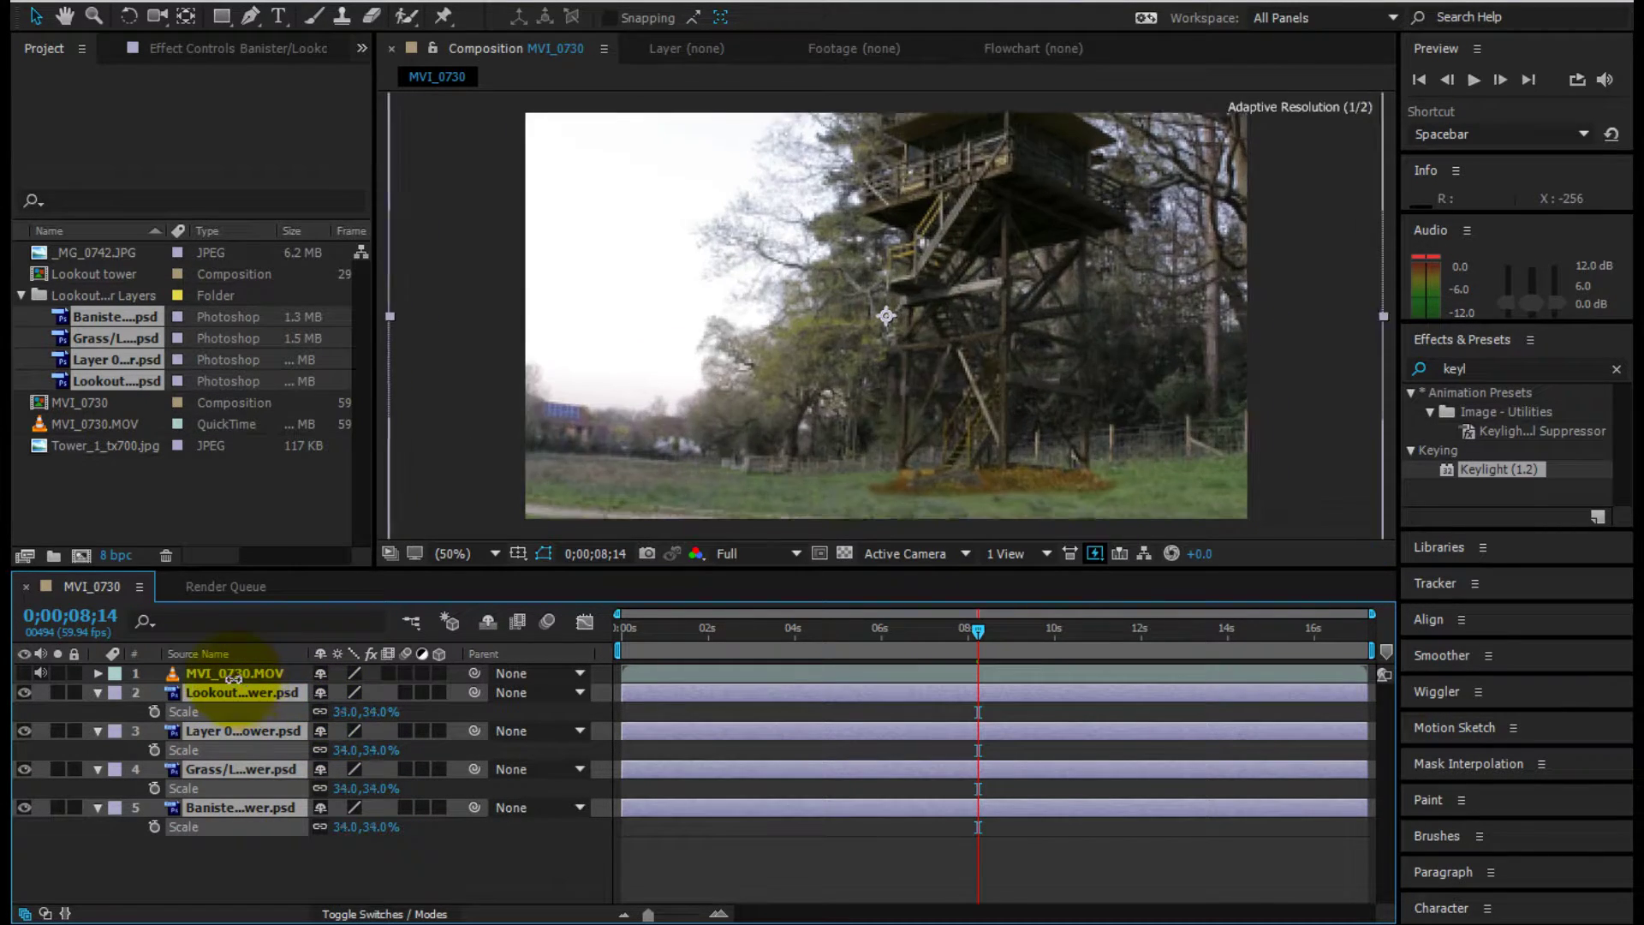
click(346, 712)
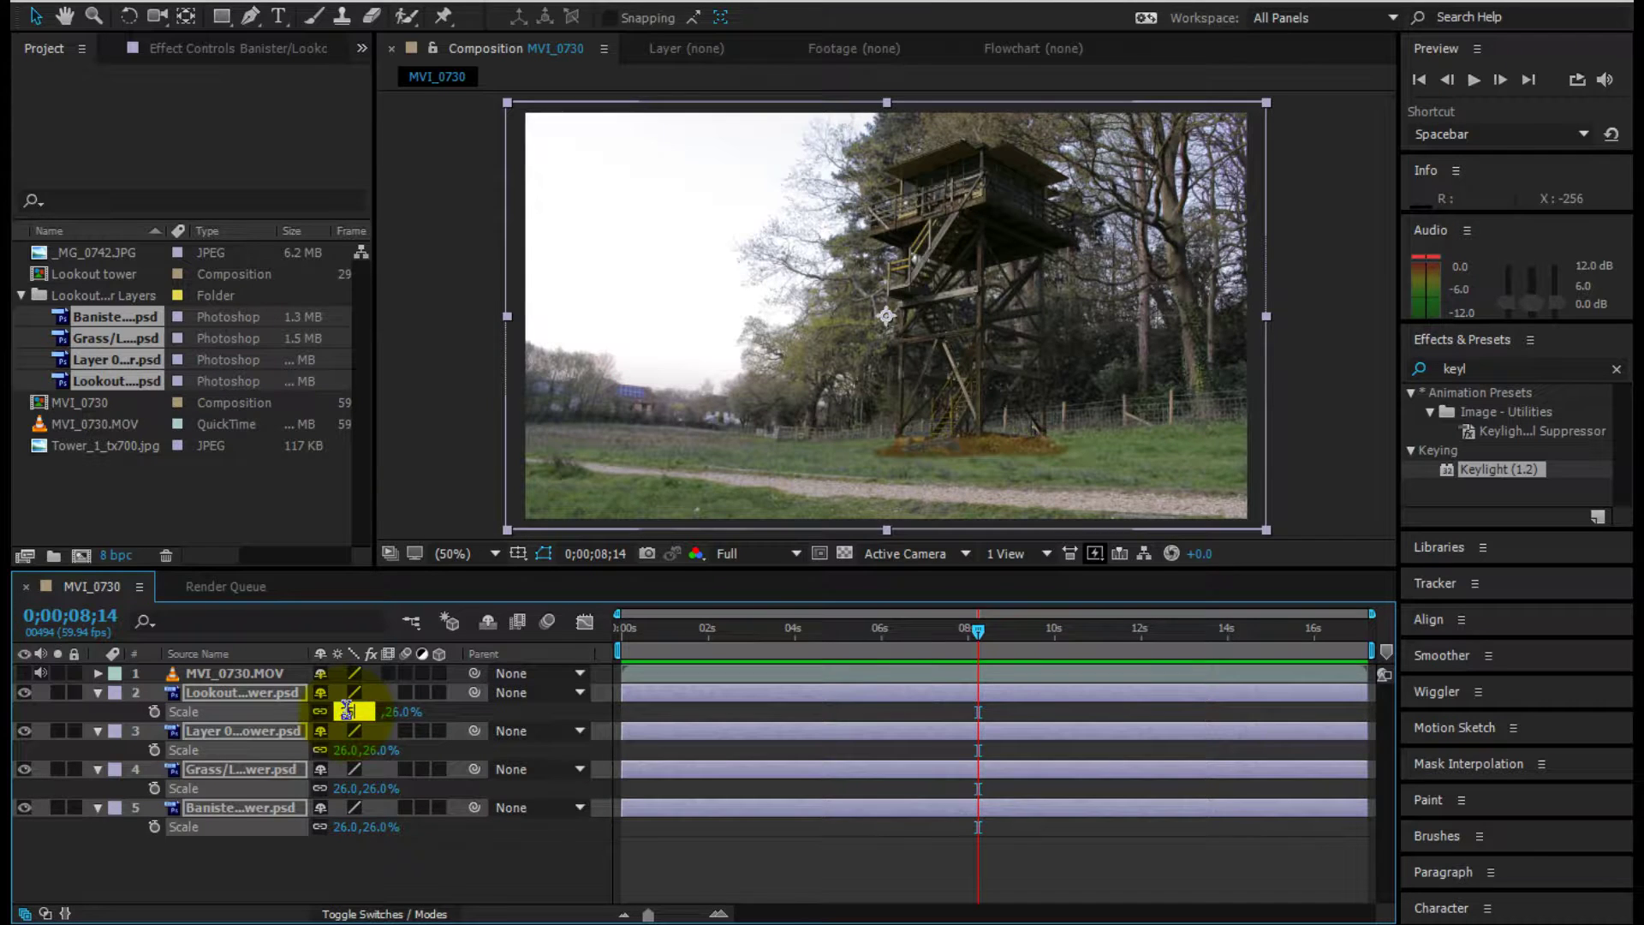
text(25)
key(Return)
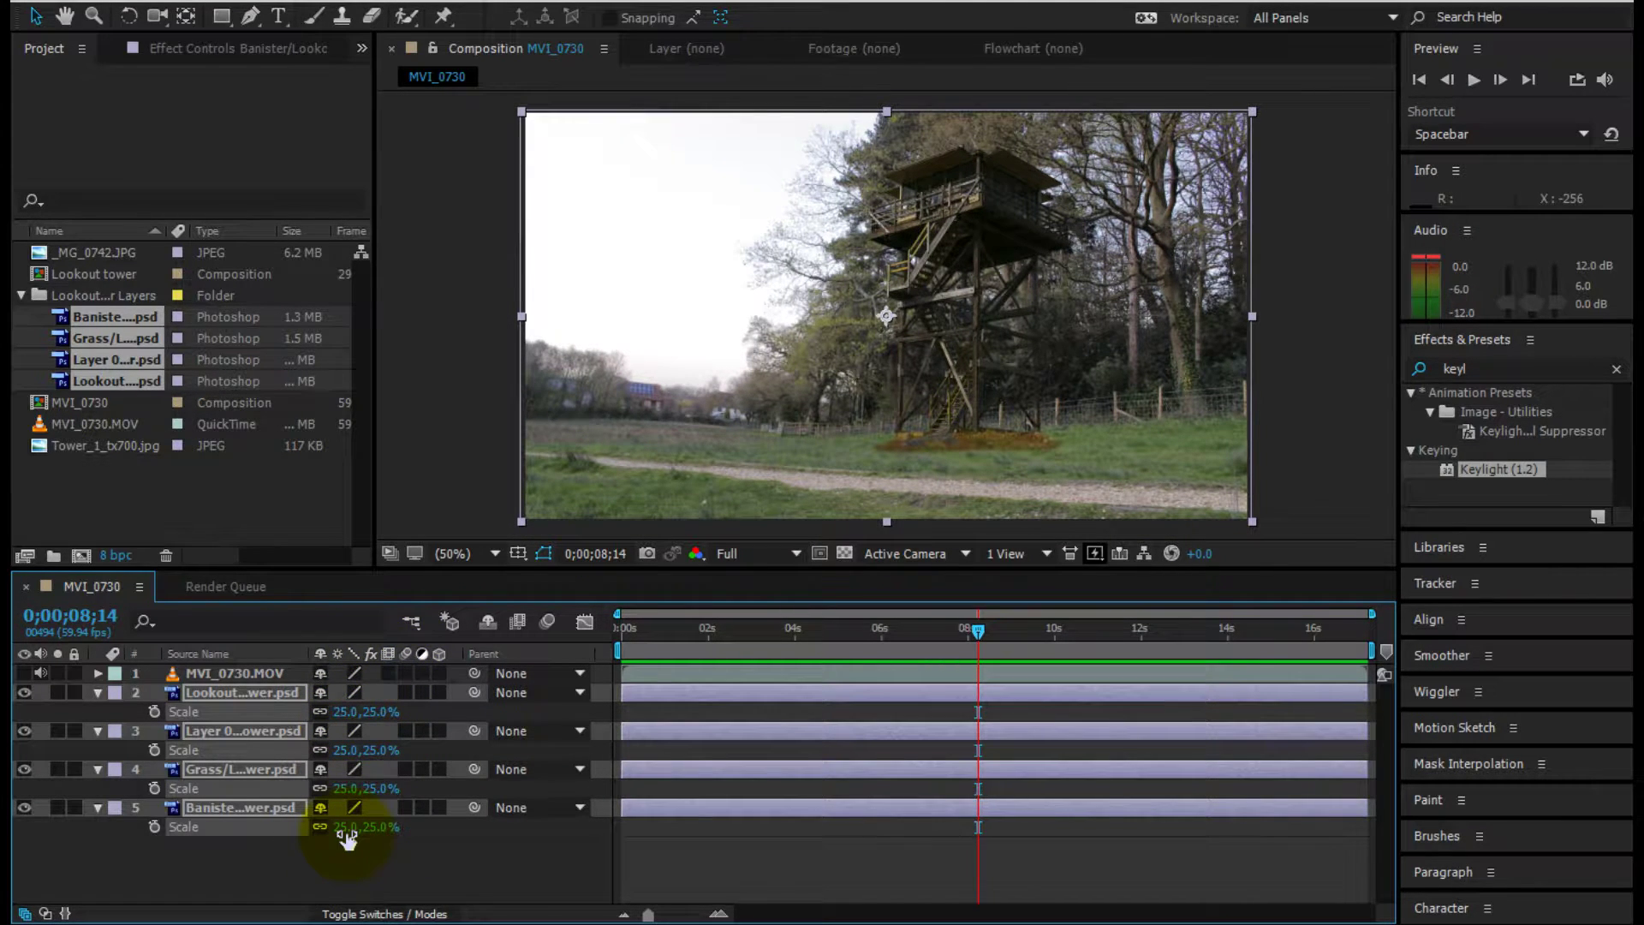
click(325, 851)
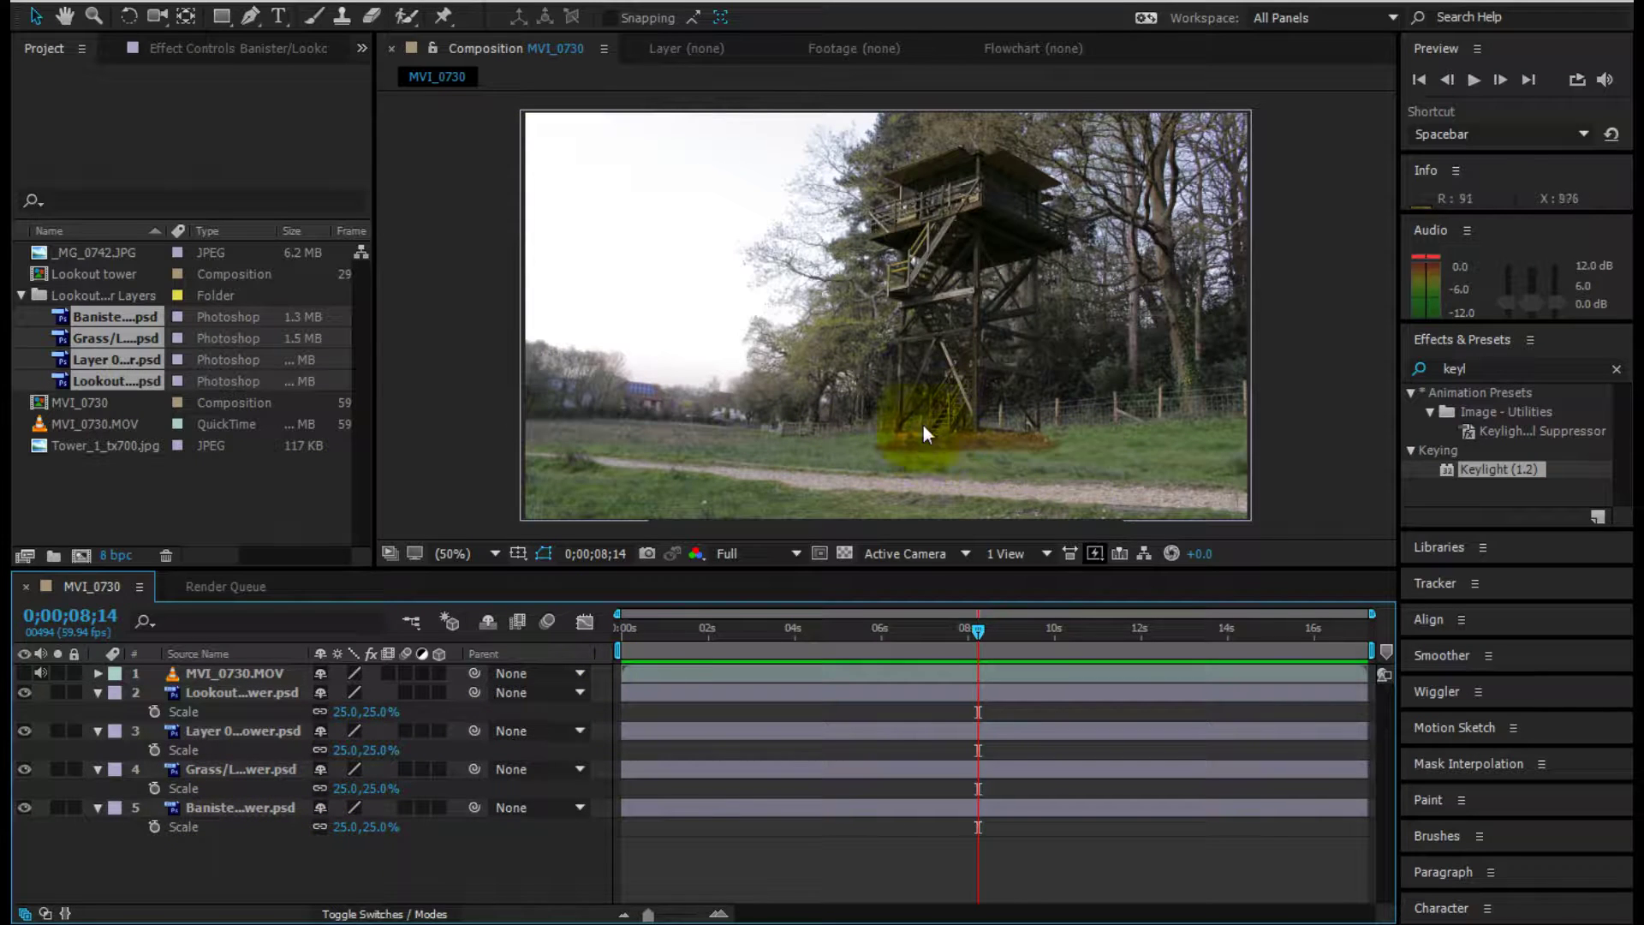
- Collapse the Scale properties of the four PSD layers in the timeline
click(208, 804)
shift+click(223, 692)
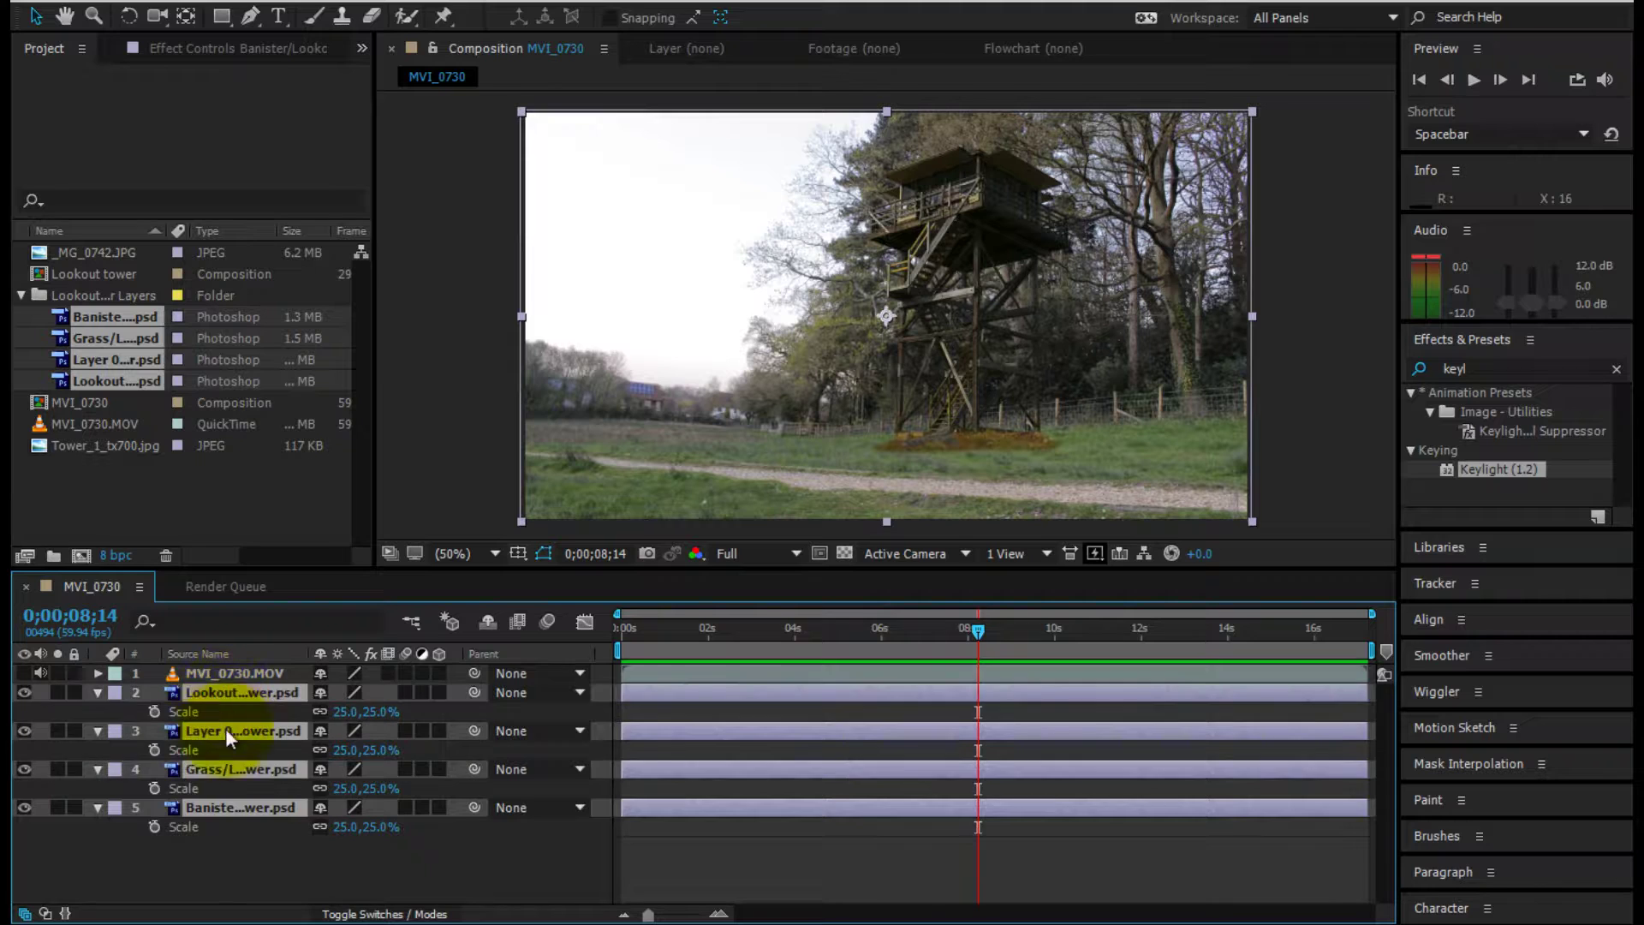
key(s)
click(224, 801)
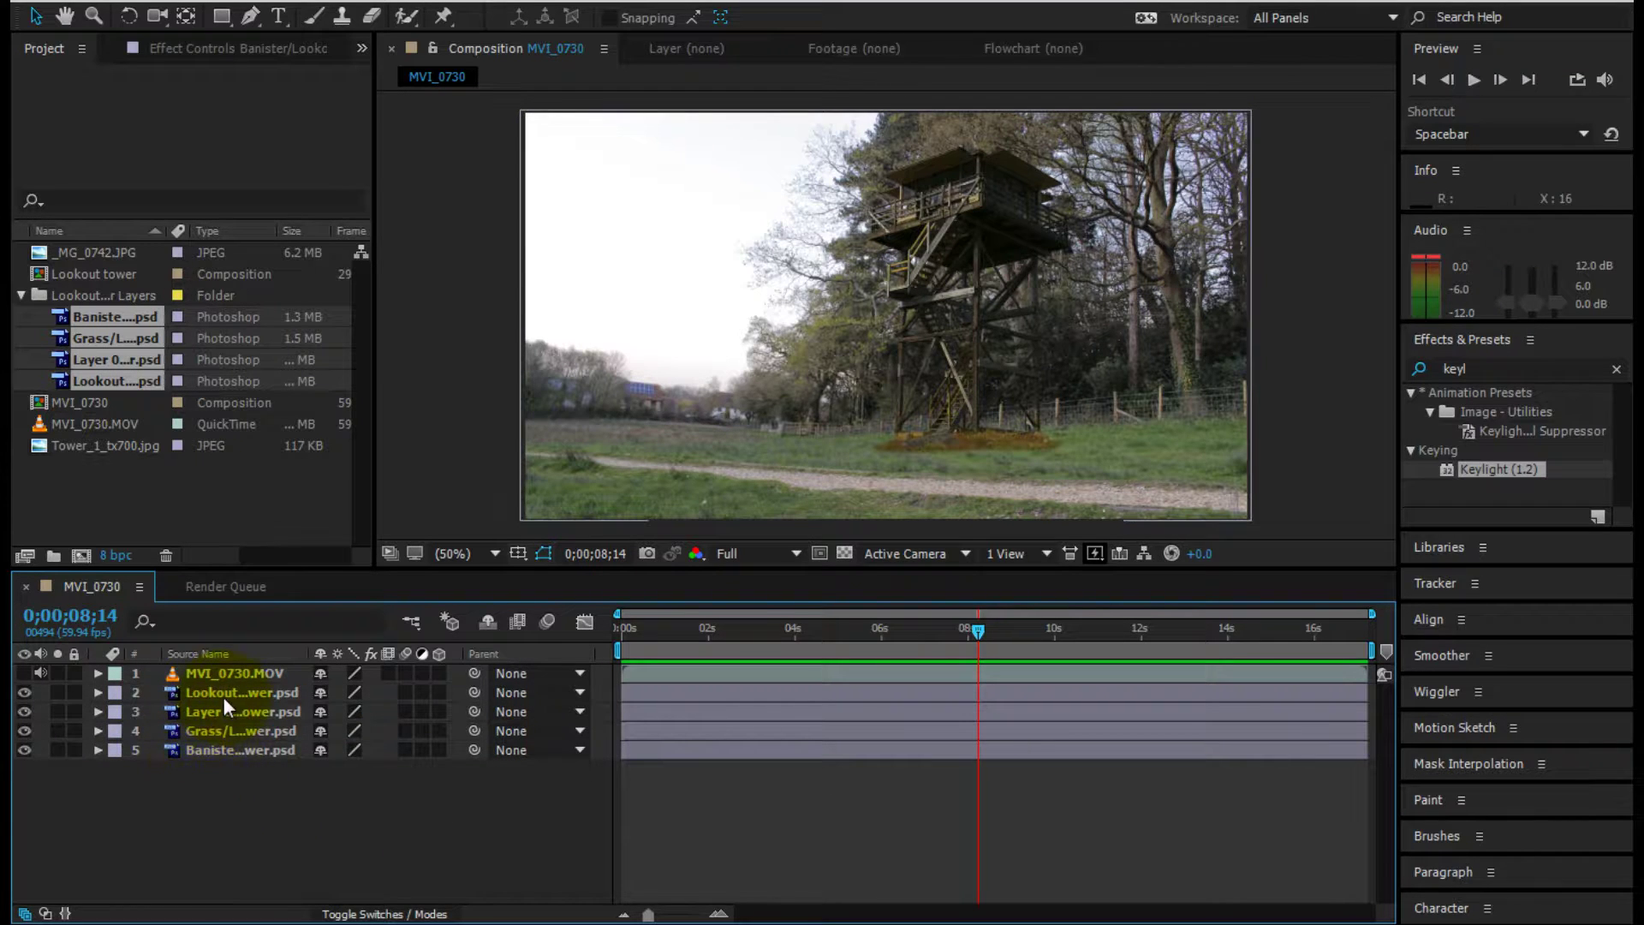
- Reorder the PSD layers from front to back as Banister, Grass, Lookout tower and Layer 0
click(223, 713)
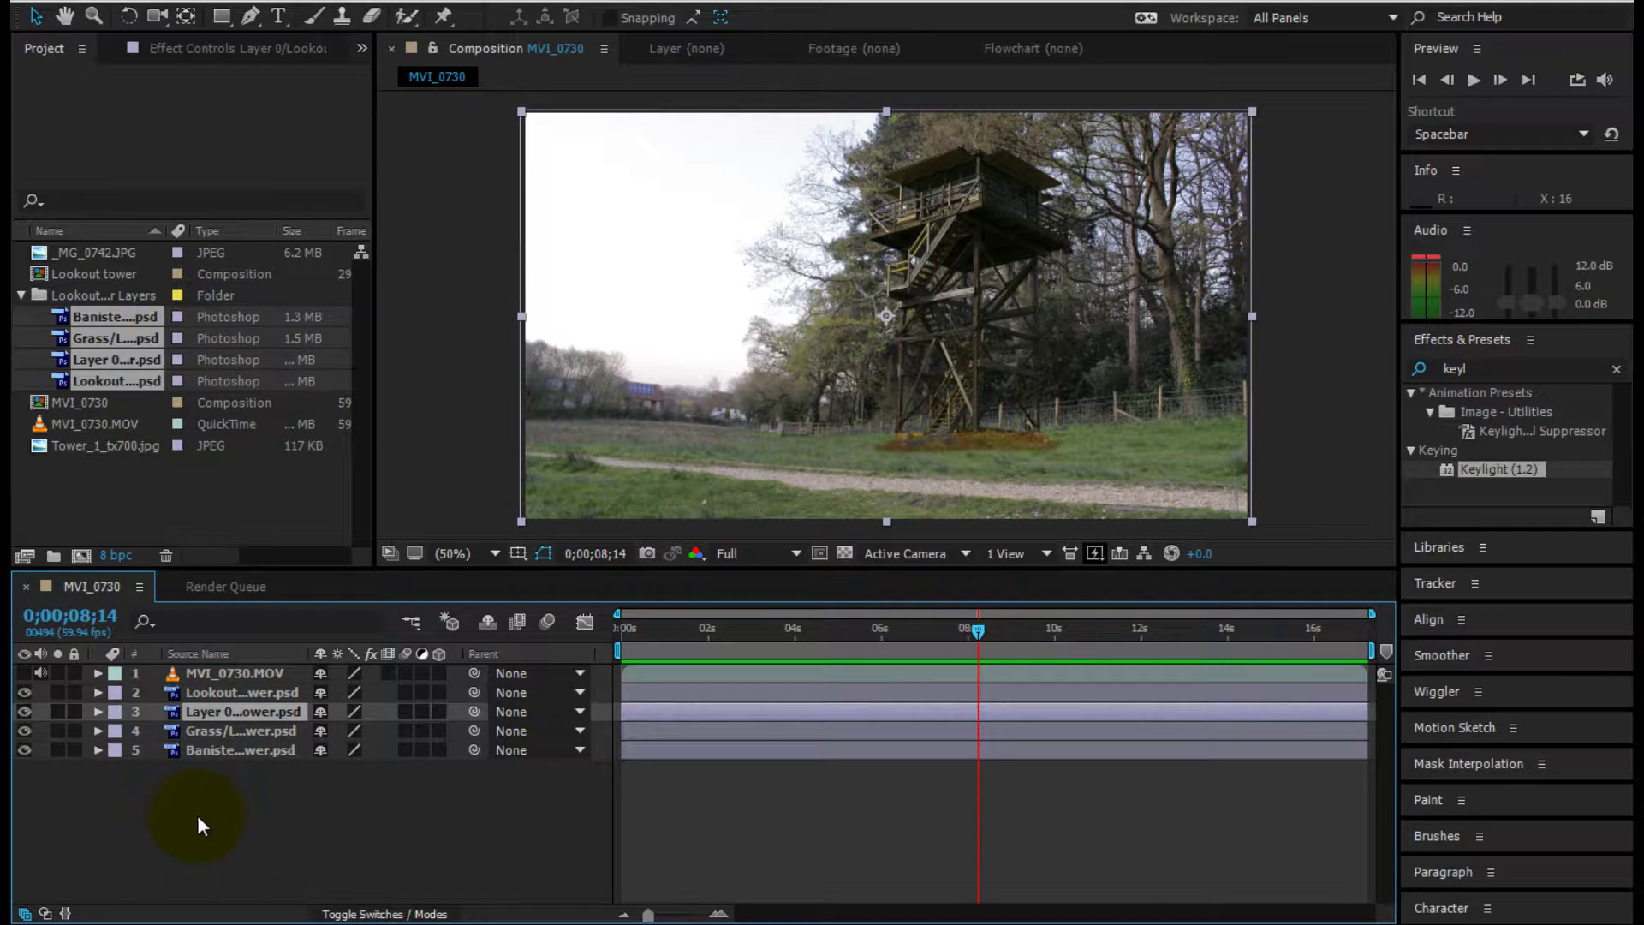
click(197, 814)
drag(213, 691, 205, 808)
click(242, 692)
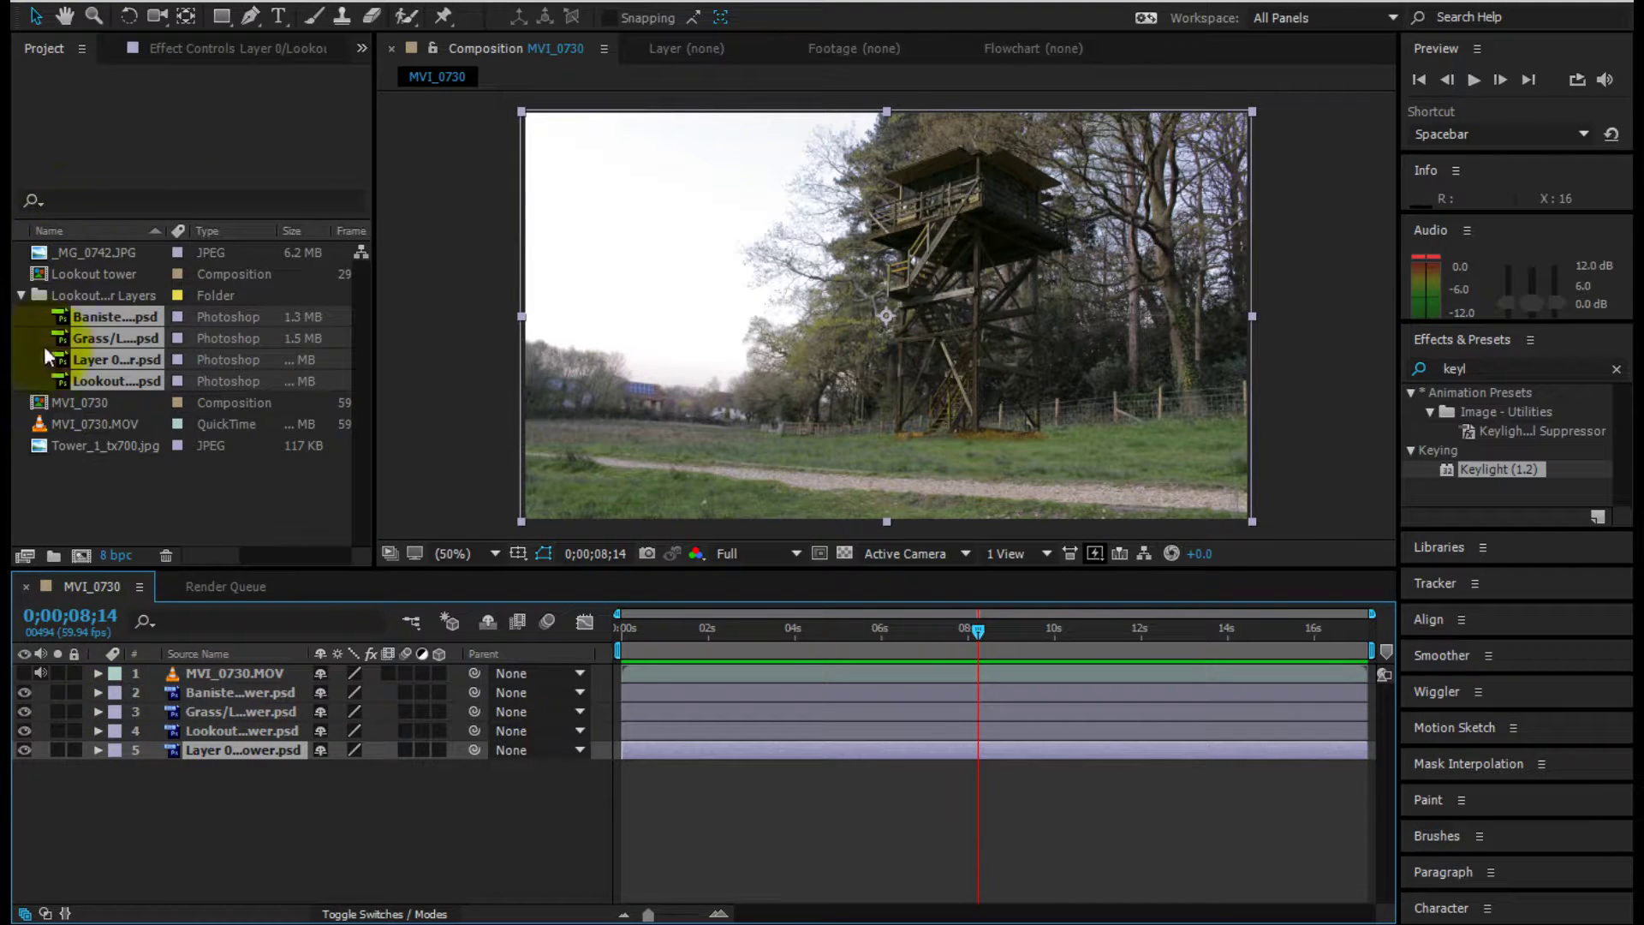
- Toggle the Lookout tower layer's visibility off and on to check its place in the layered background
click(26, 728)
click(26, 728)
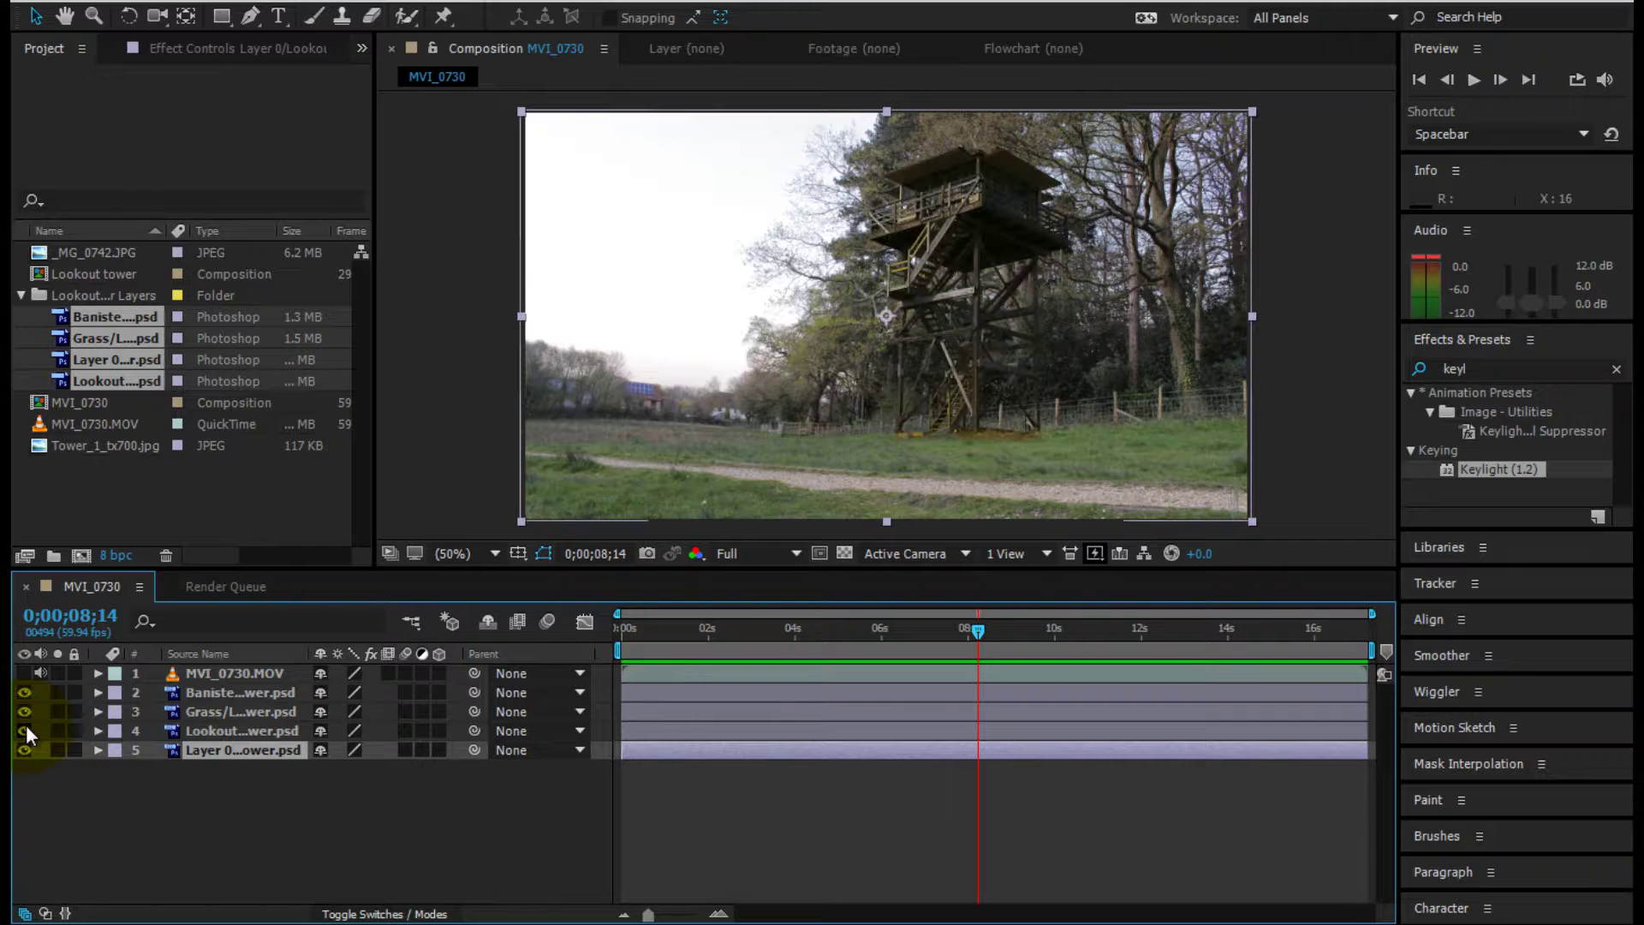
click(25, 728)
click(26, 727)
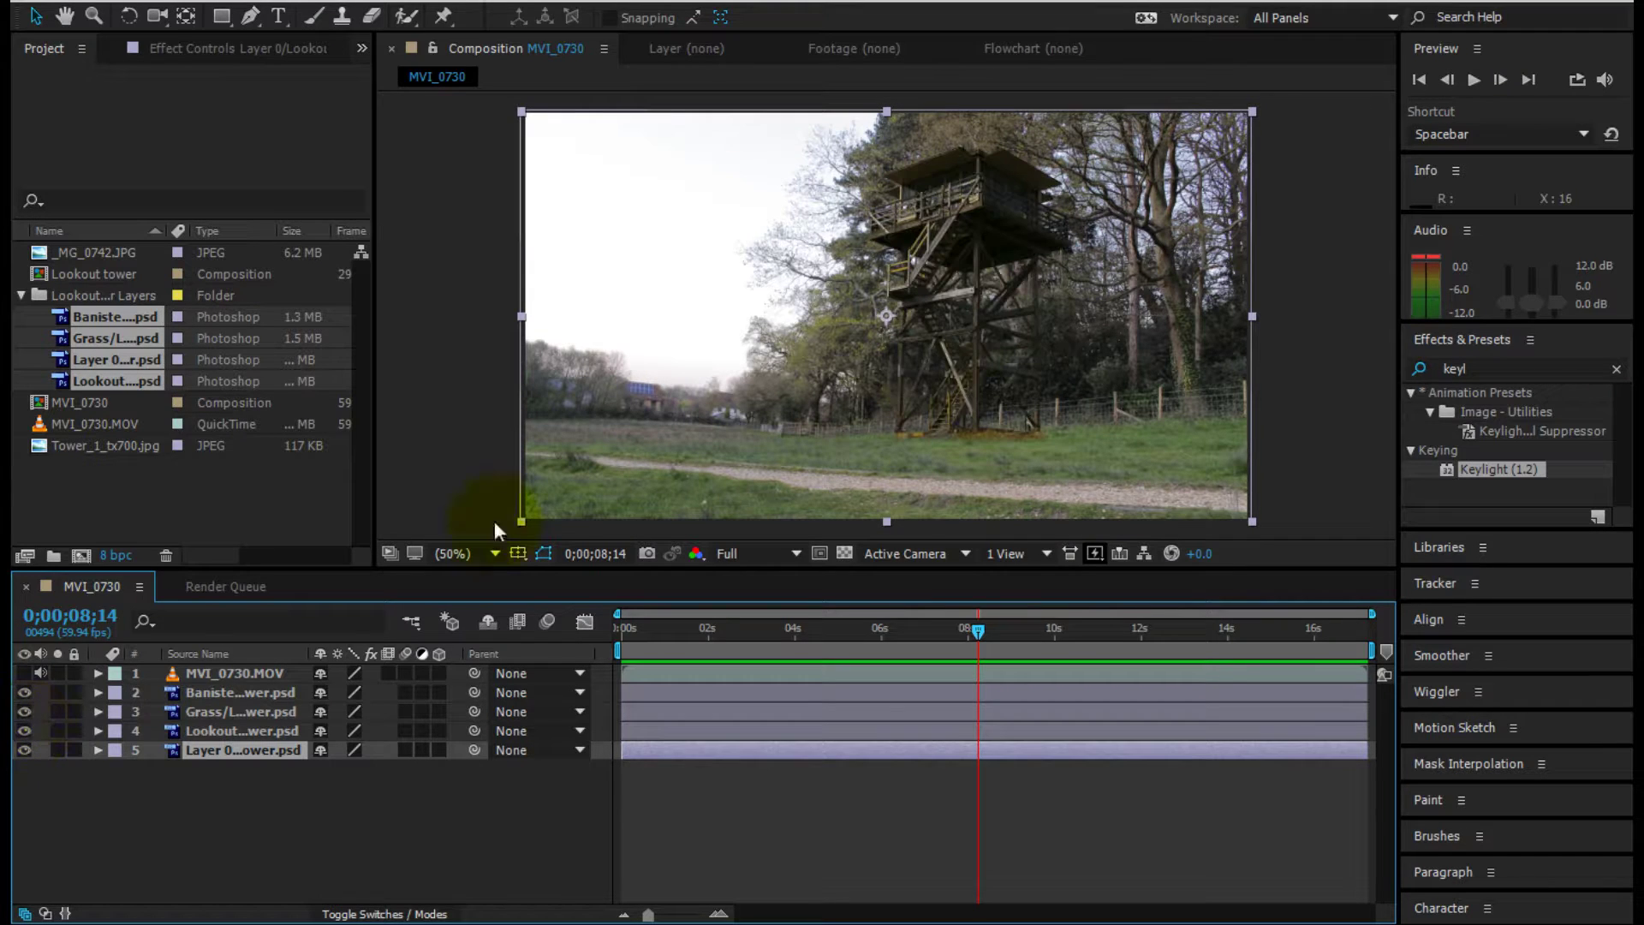
- Examine the tower background up close, including the tower's structure and banisters, and return to viewing the full frame
click(428, 830)
key(period)
key(period)
key(period)
key(period)
key(period)
key(period)
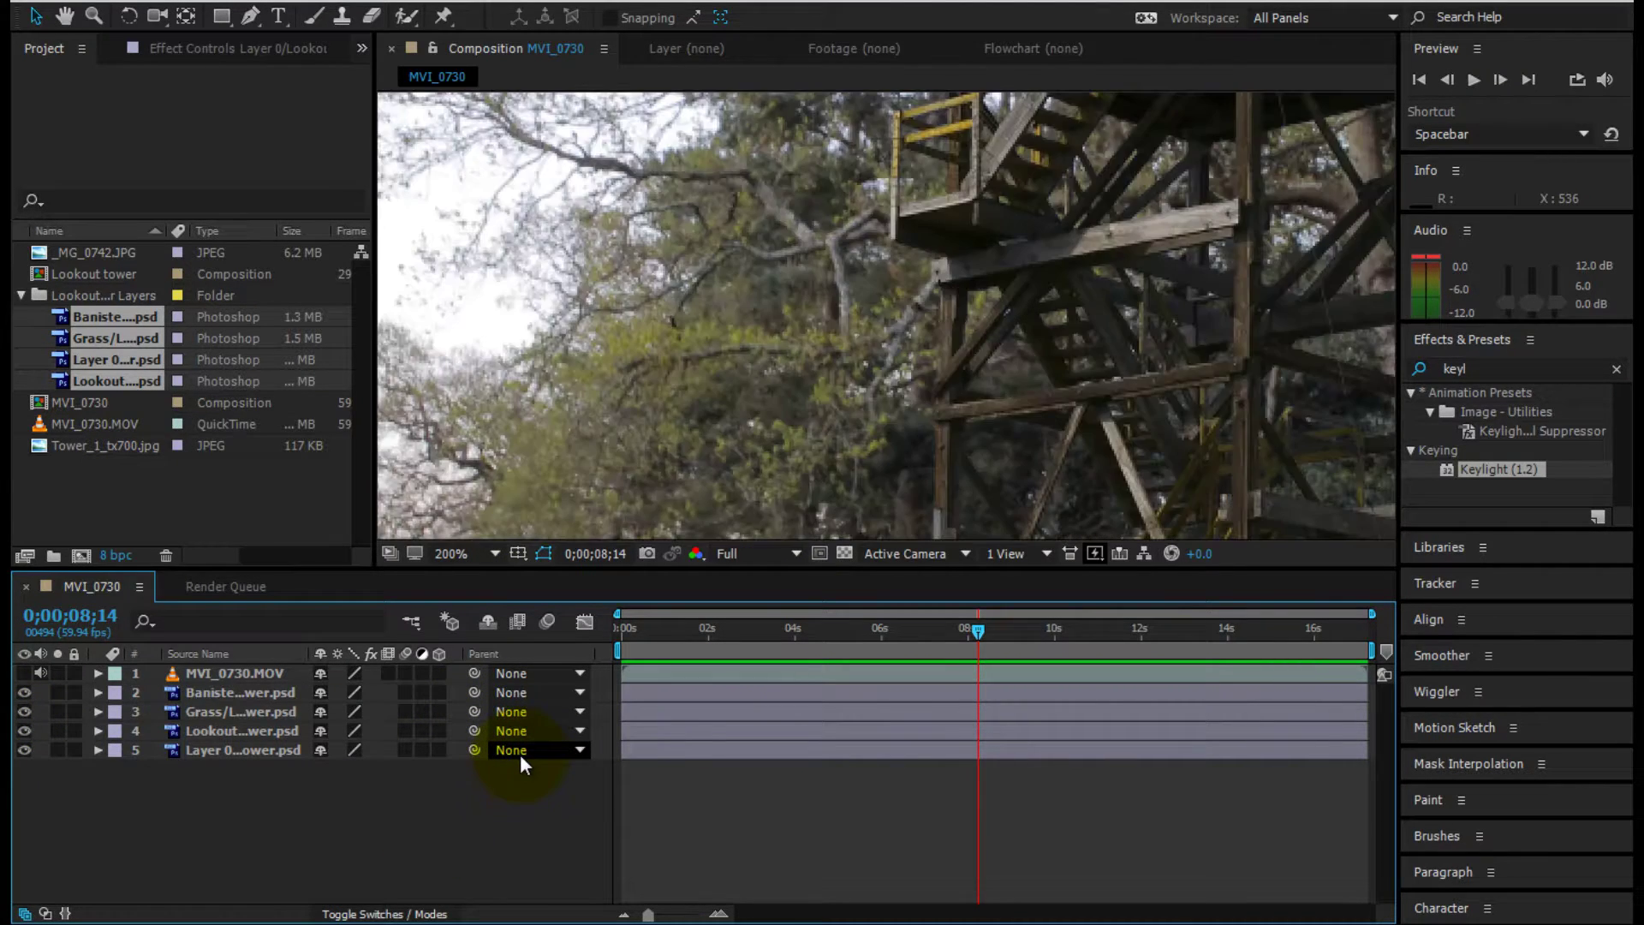
key(h)
drag(1269, 392, 988, 615)
drag(984, 171, 1274, 233)
key(v)
key(comma)
key(comma)
key(comma)
key(comma)
key(comma)
key(comma)
key(comma)
key(comma)
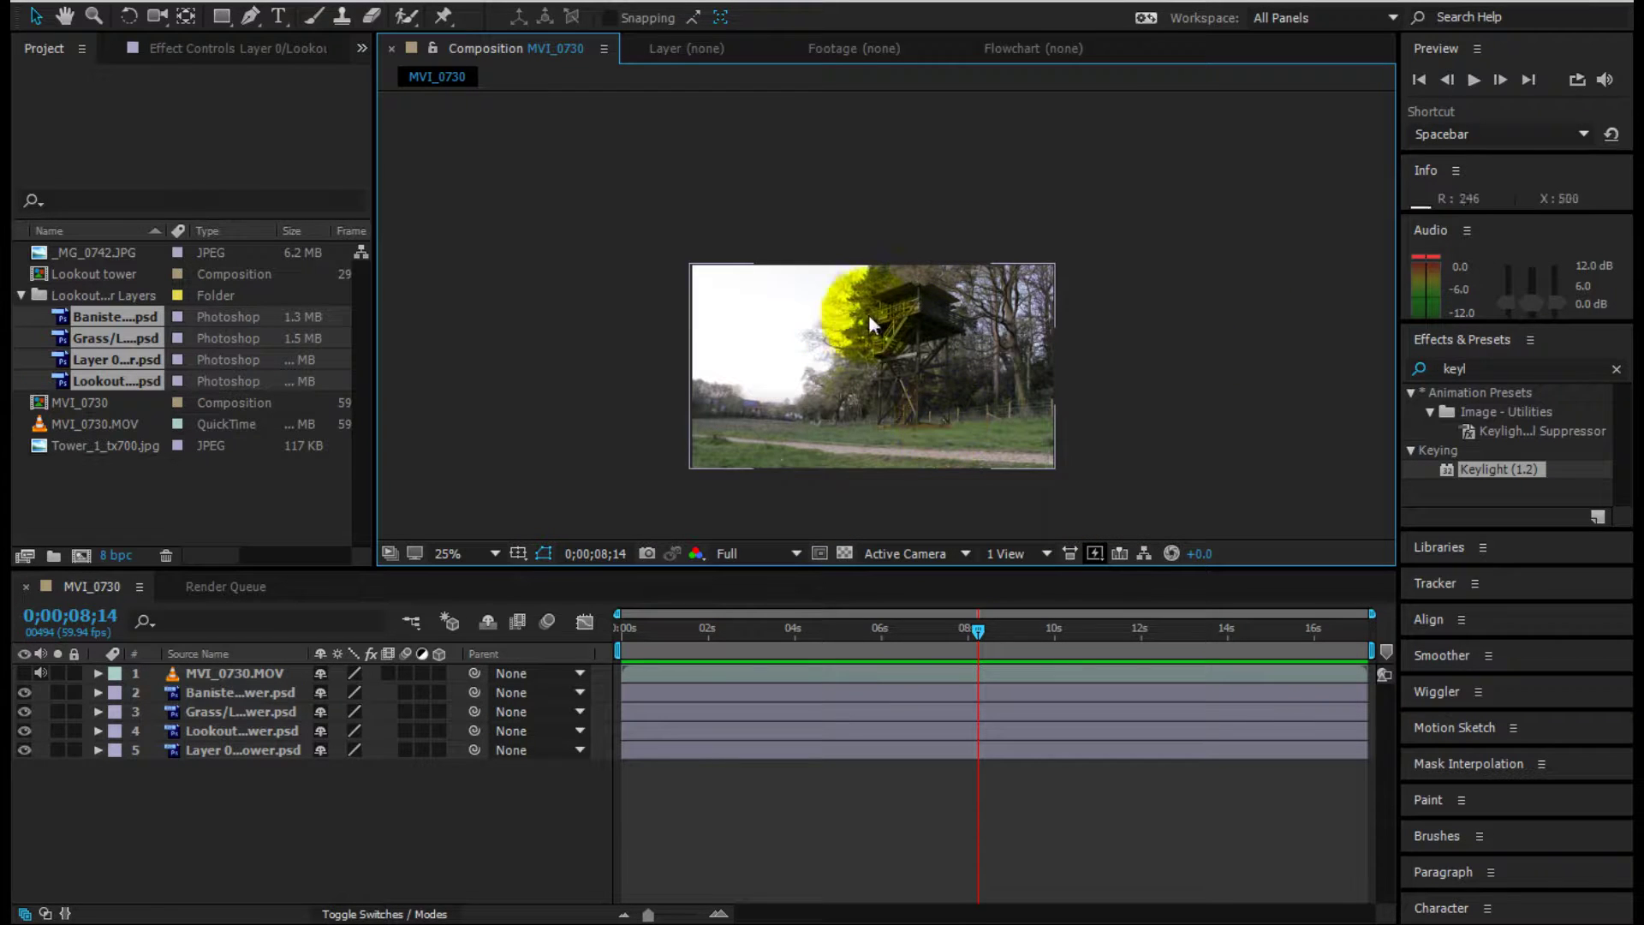
click(485, 548)
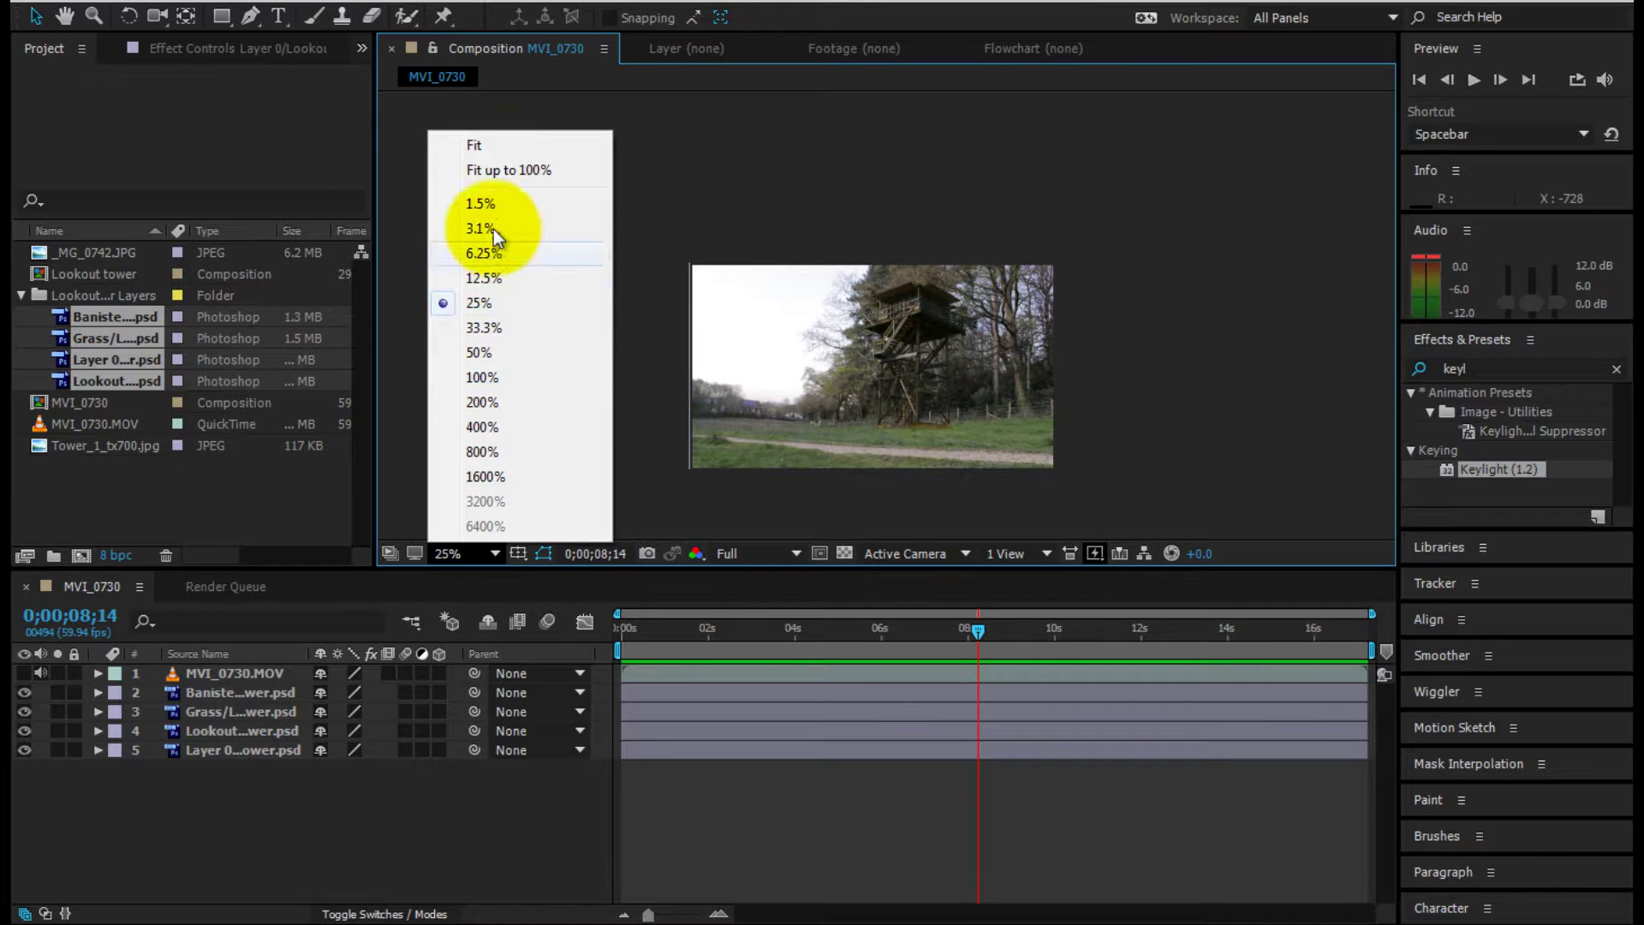
click(505, 159)
- Show the MVI_0730.MOV layer again, go to 0;00;07;29 and apply the Selective Color effect to the footage
click(22, 674)
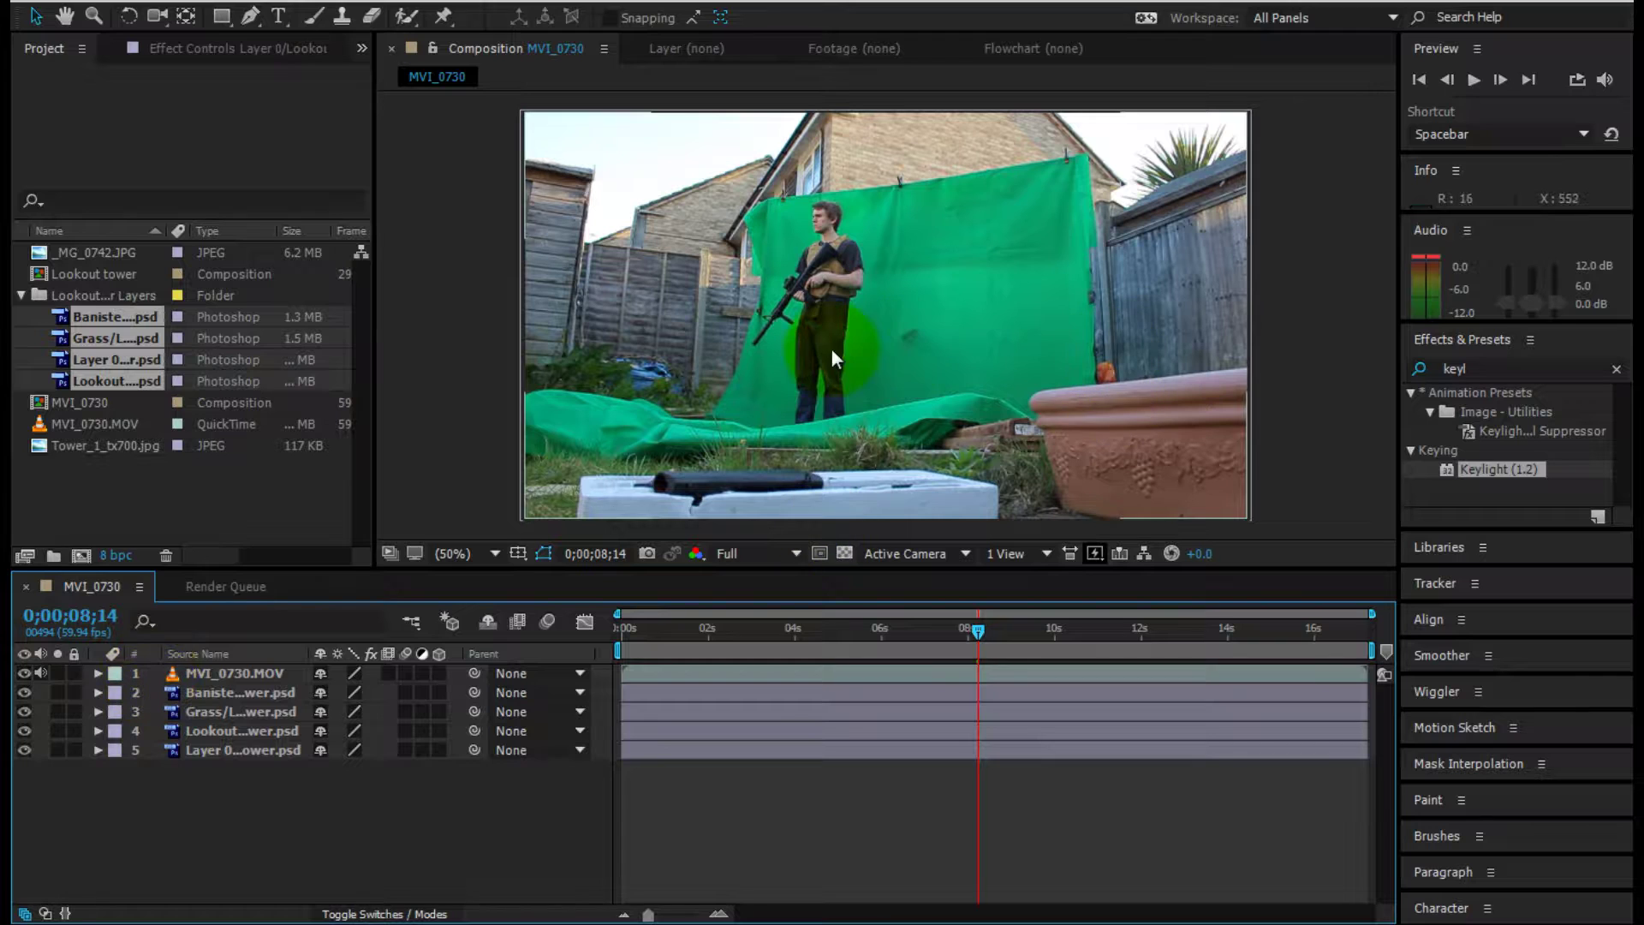
drag(973, 638, 945, 637)
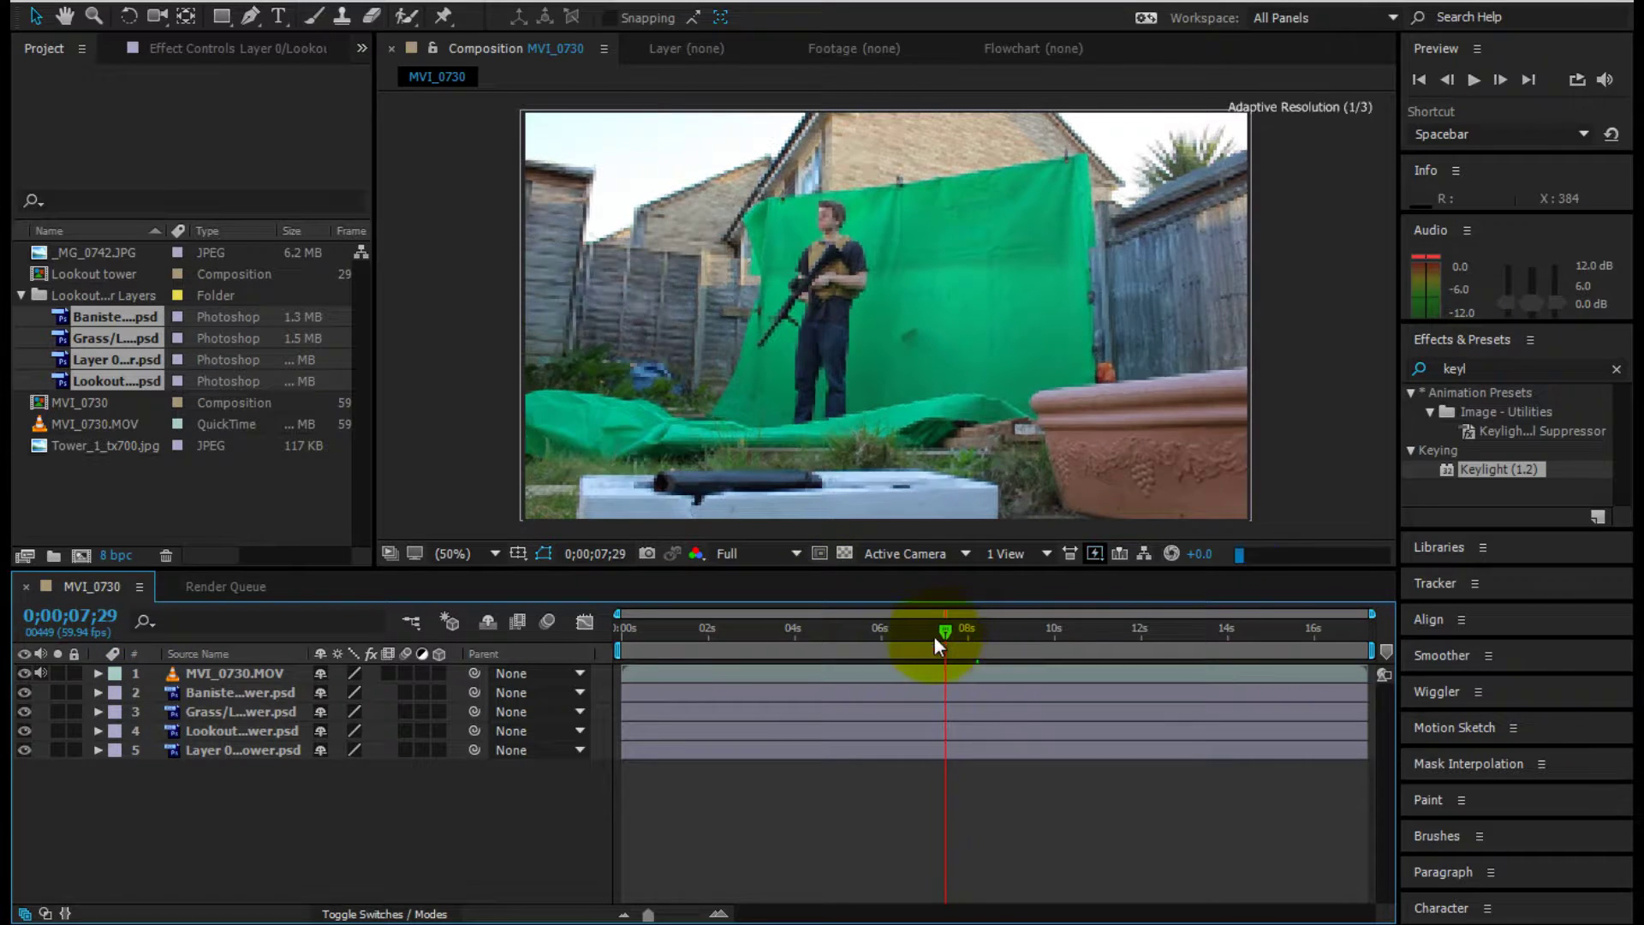
click(240, 674)
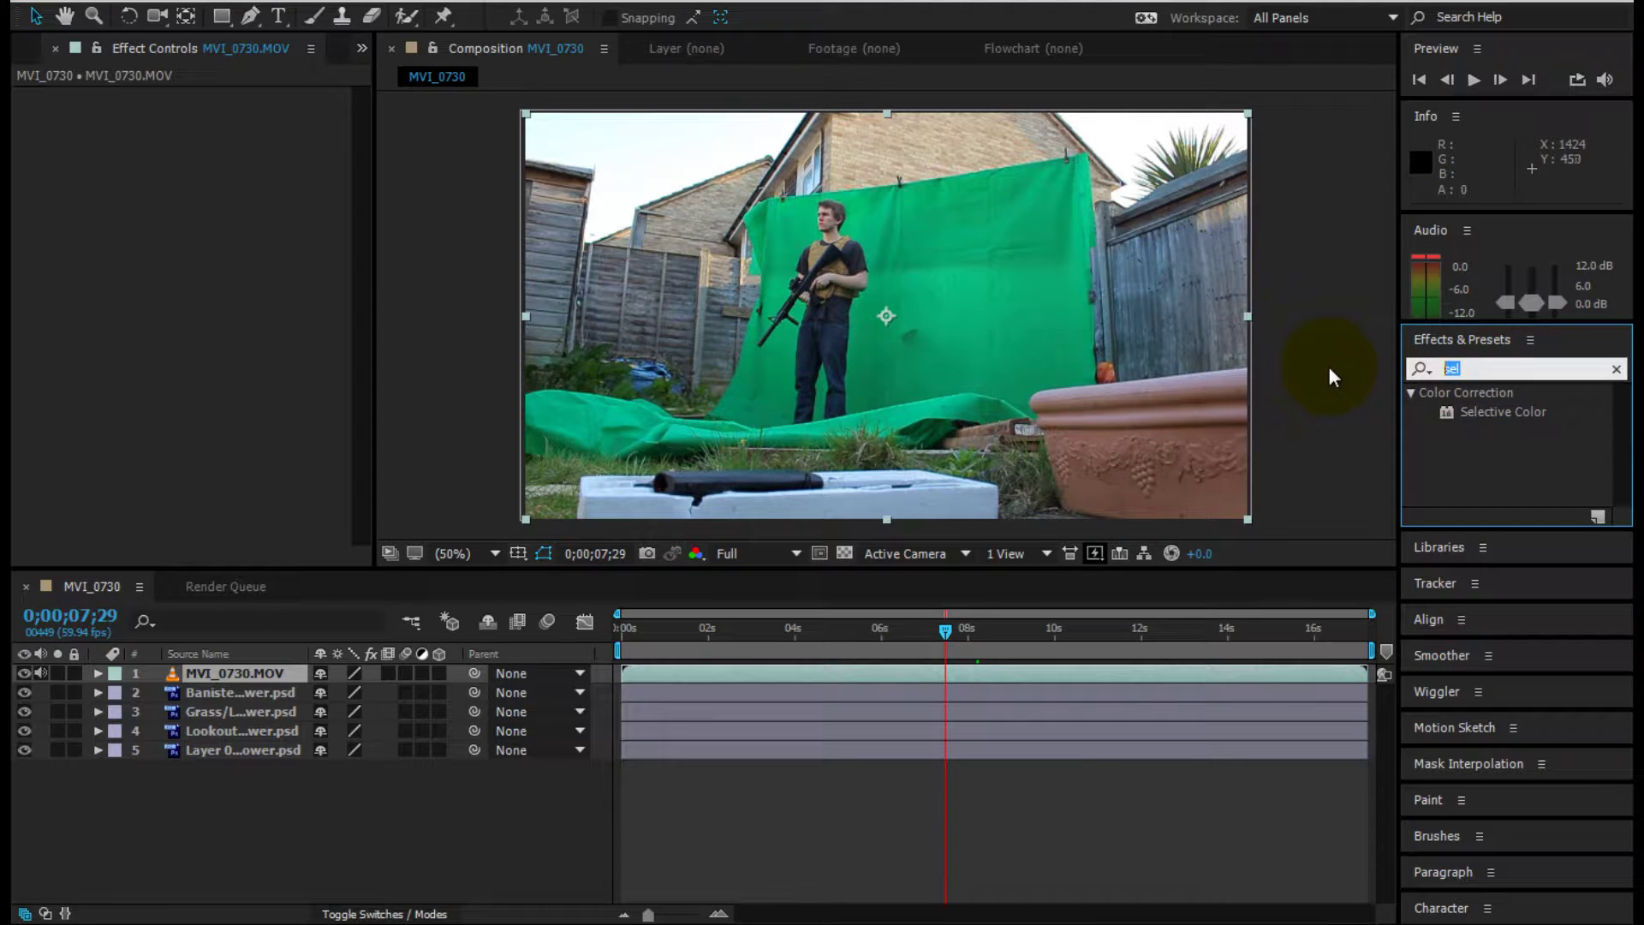
text(sel)
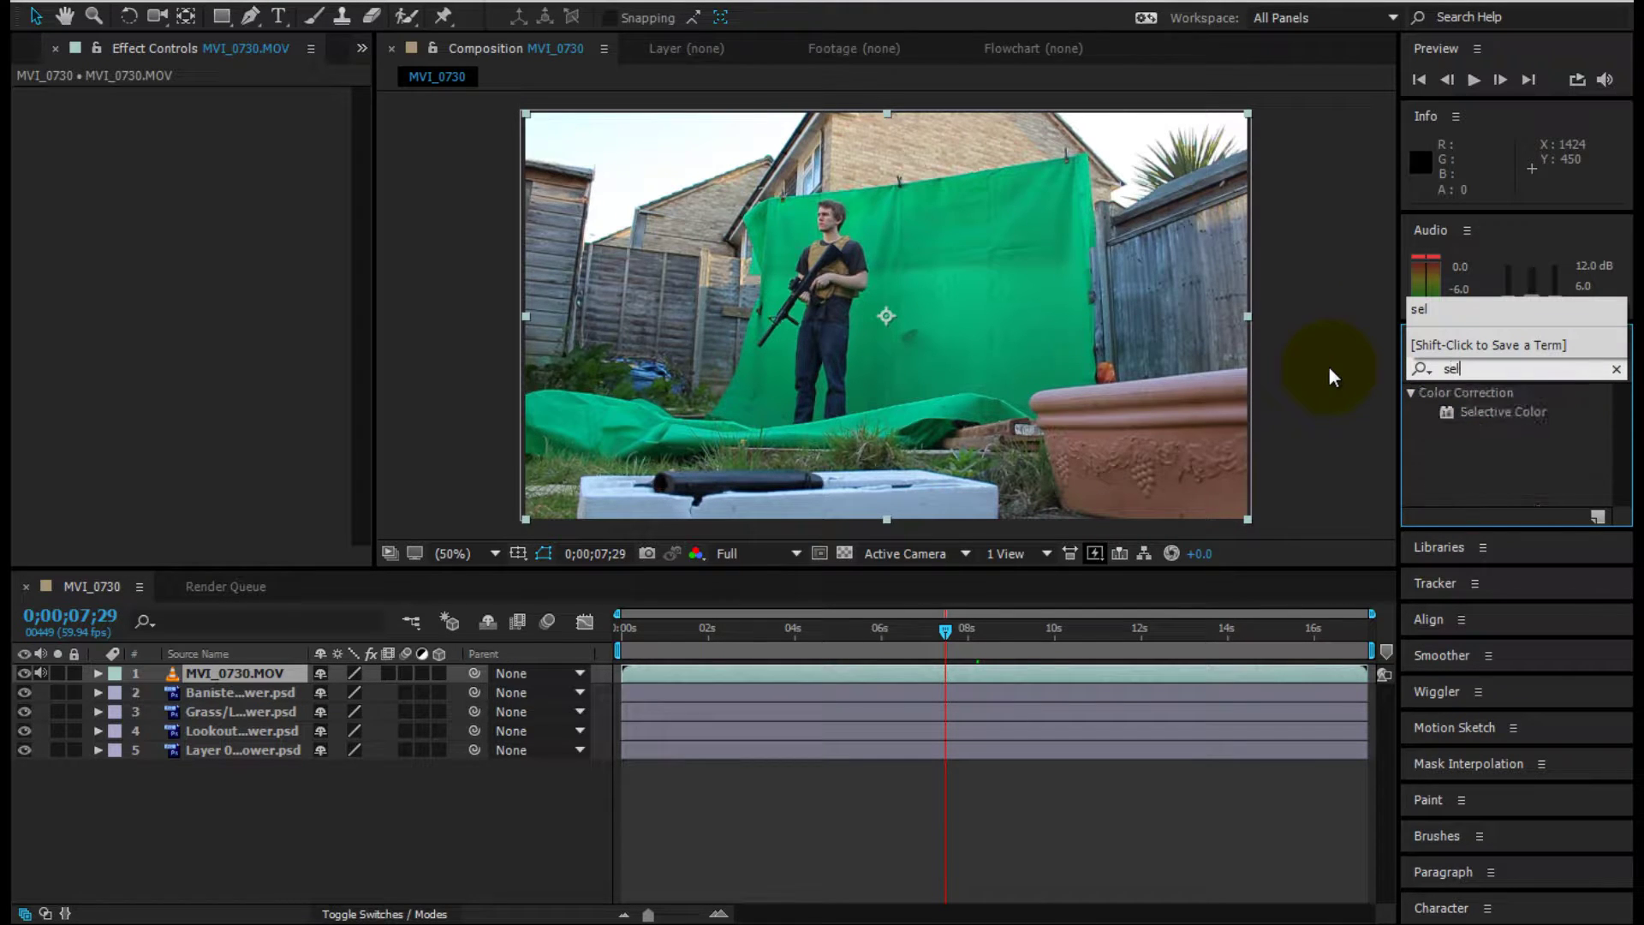
drag(1474, 418, 228, 671)
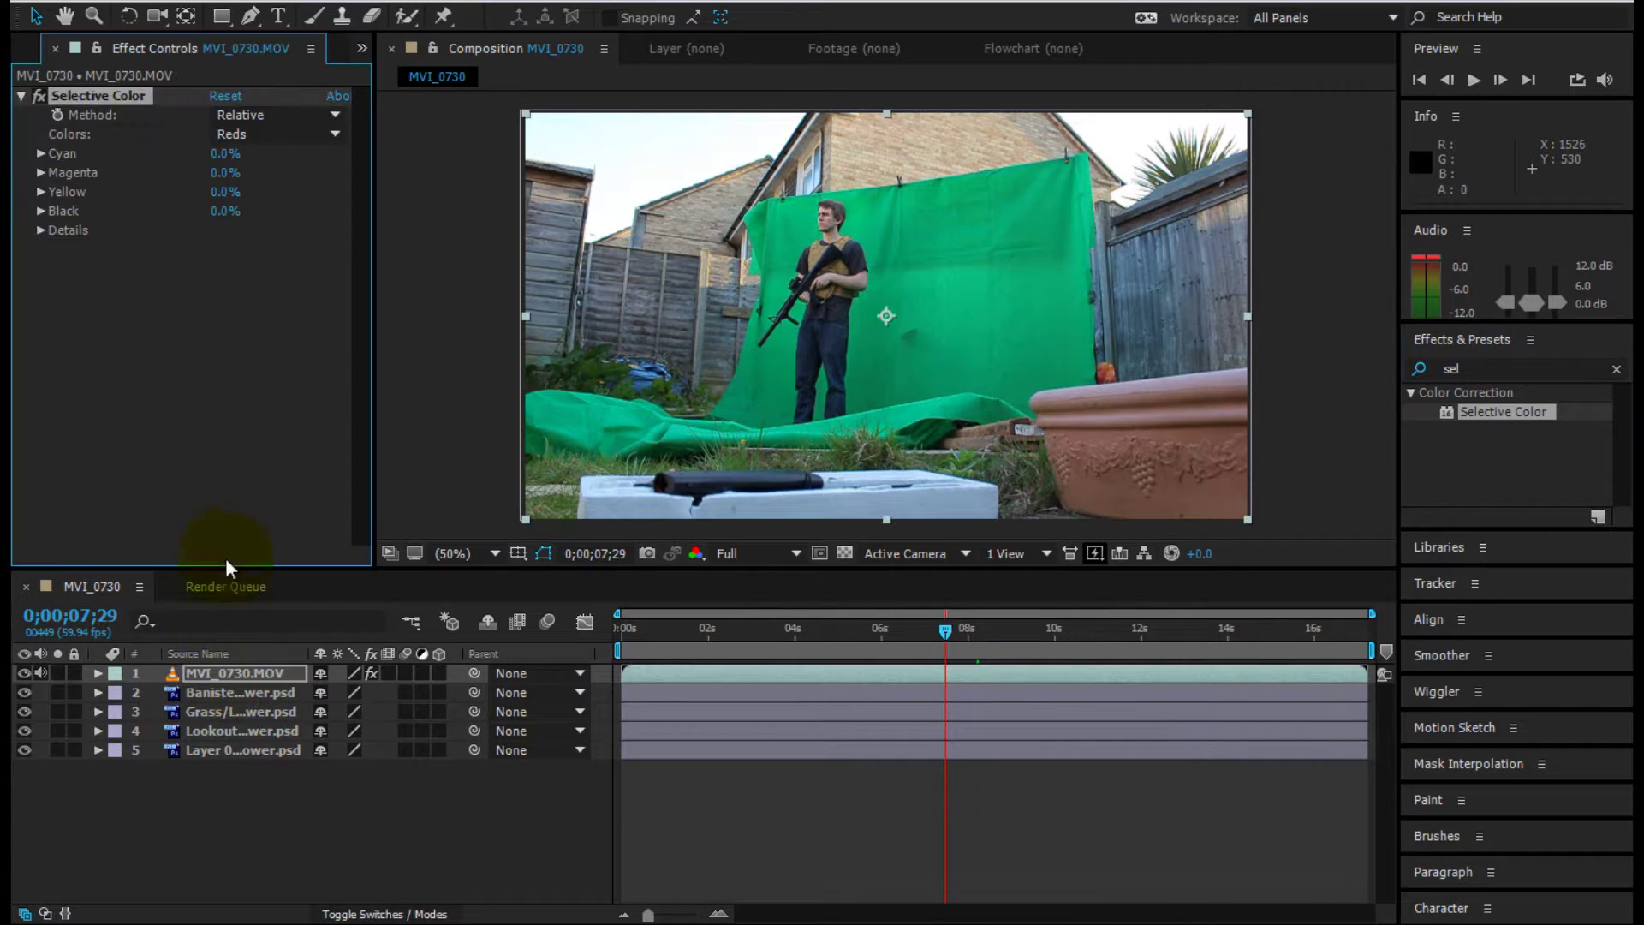
- Set Selective Color to Greens with Cyan -100%, Magenta -100% and Yellow 100%
click(255, 137)
click(272, 209)
click(224, 159)
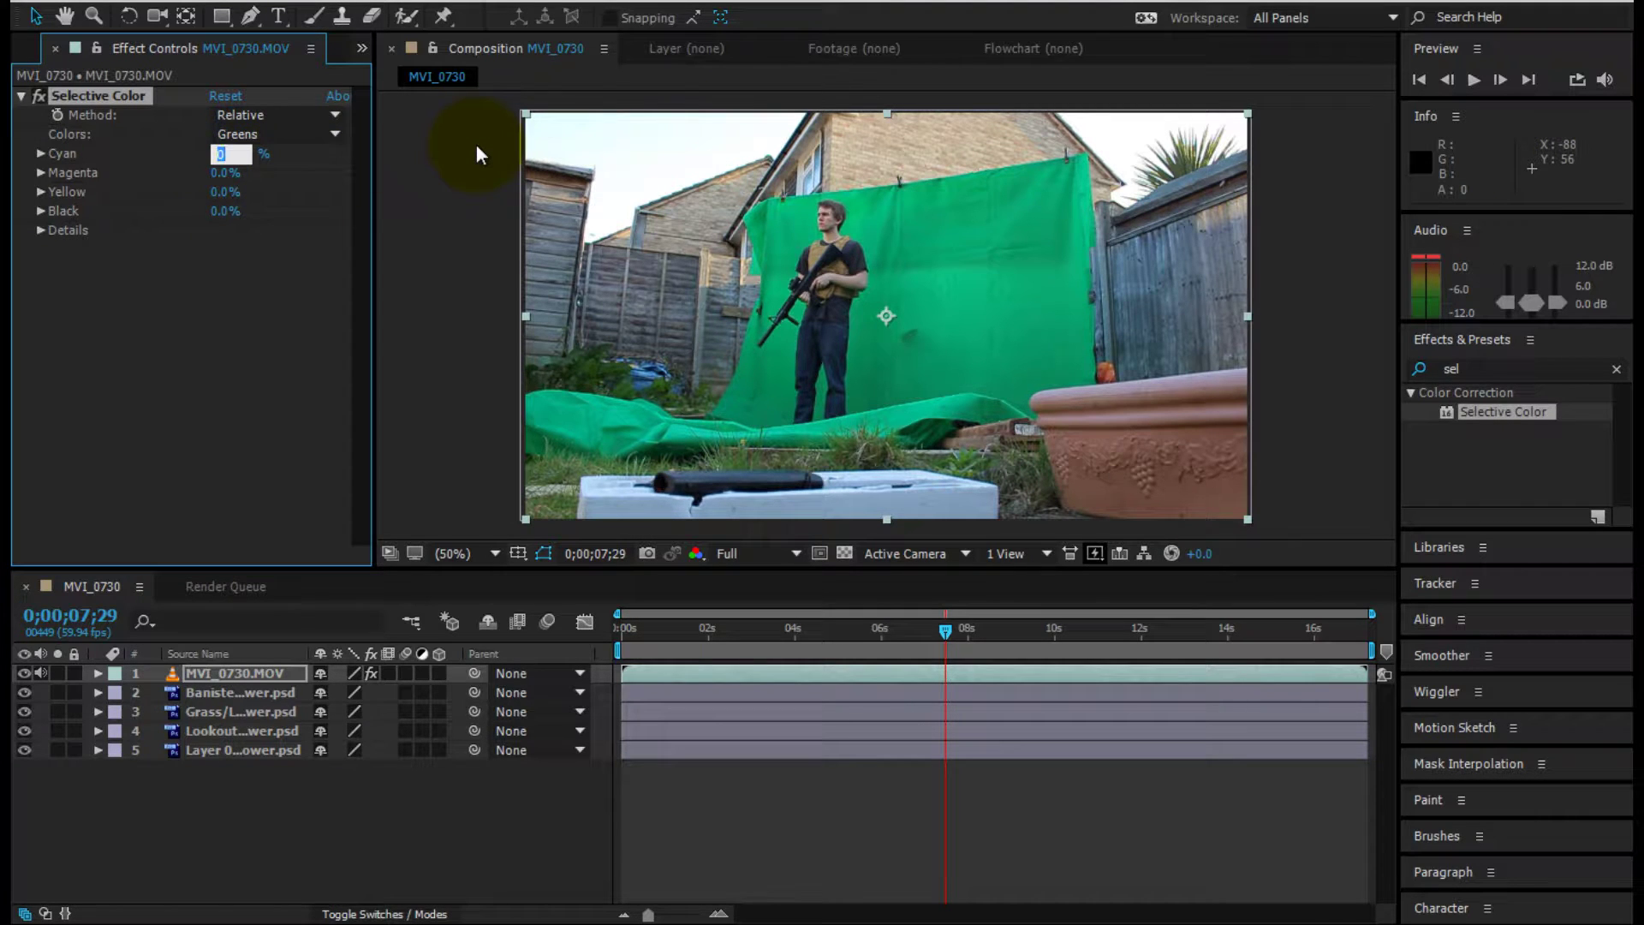
text(-100)
key(Return)
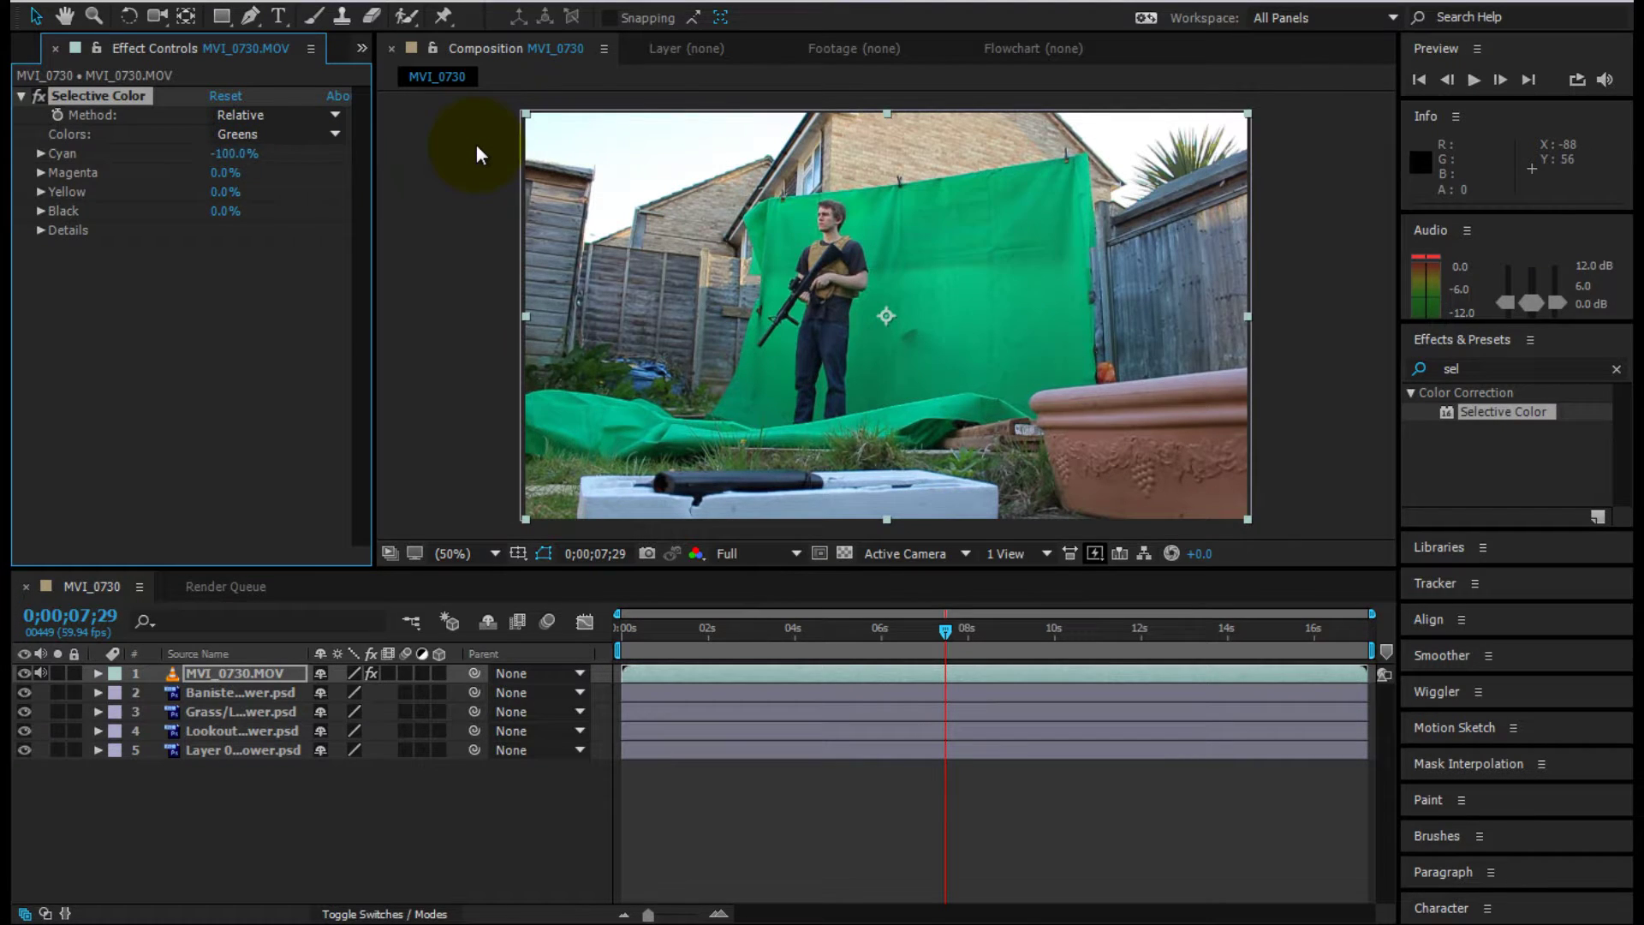
click(225, 172)
text(-100)
key(Return)
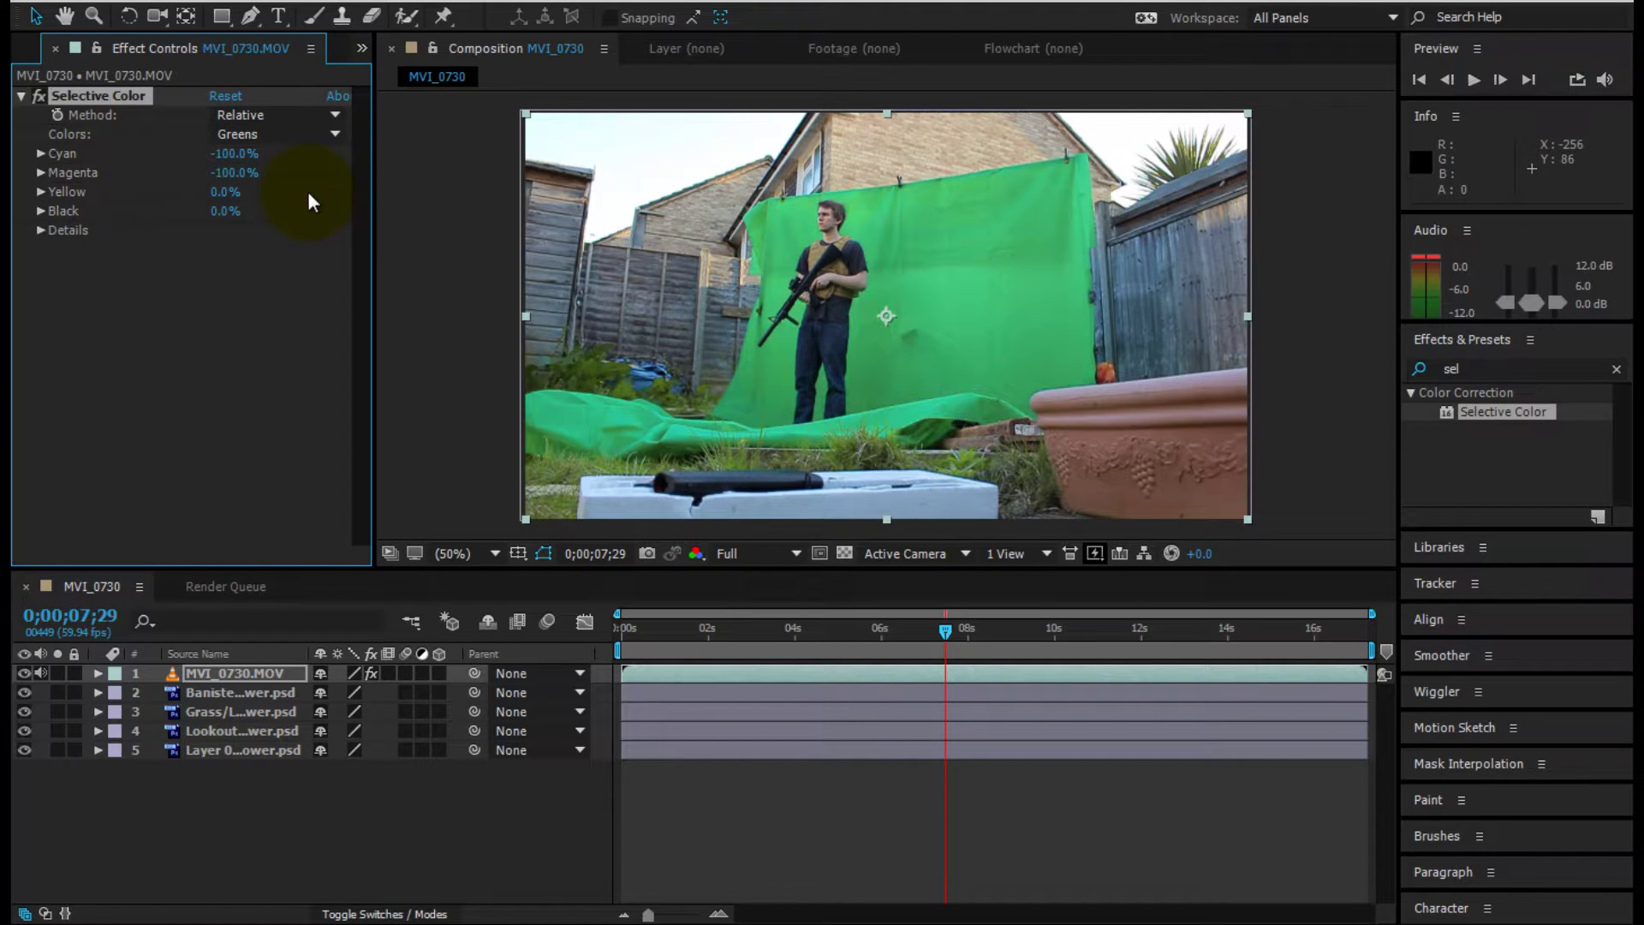
click(225, 192)
text(100)
key(Return)
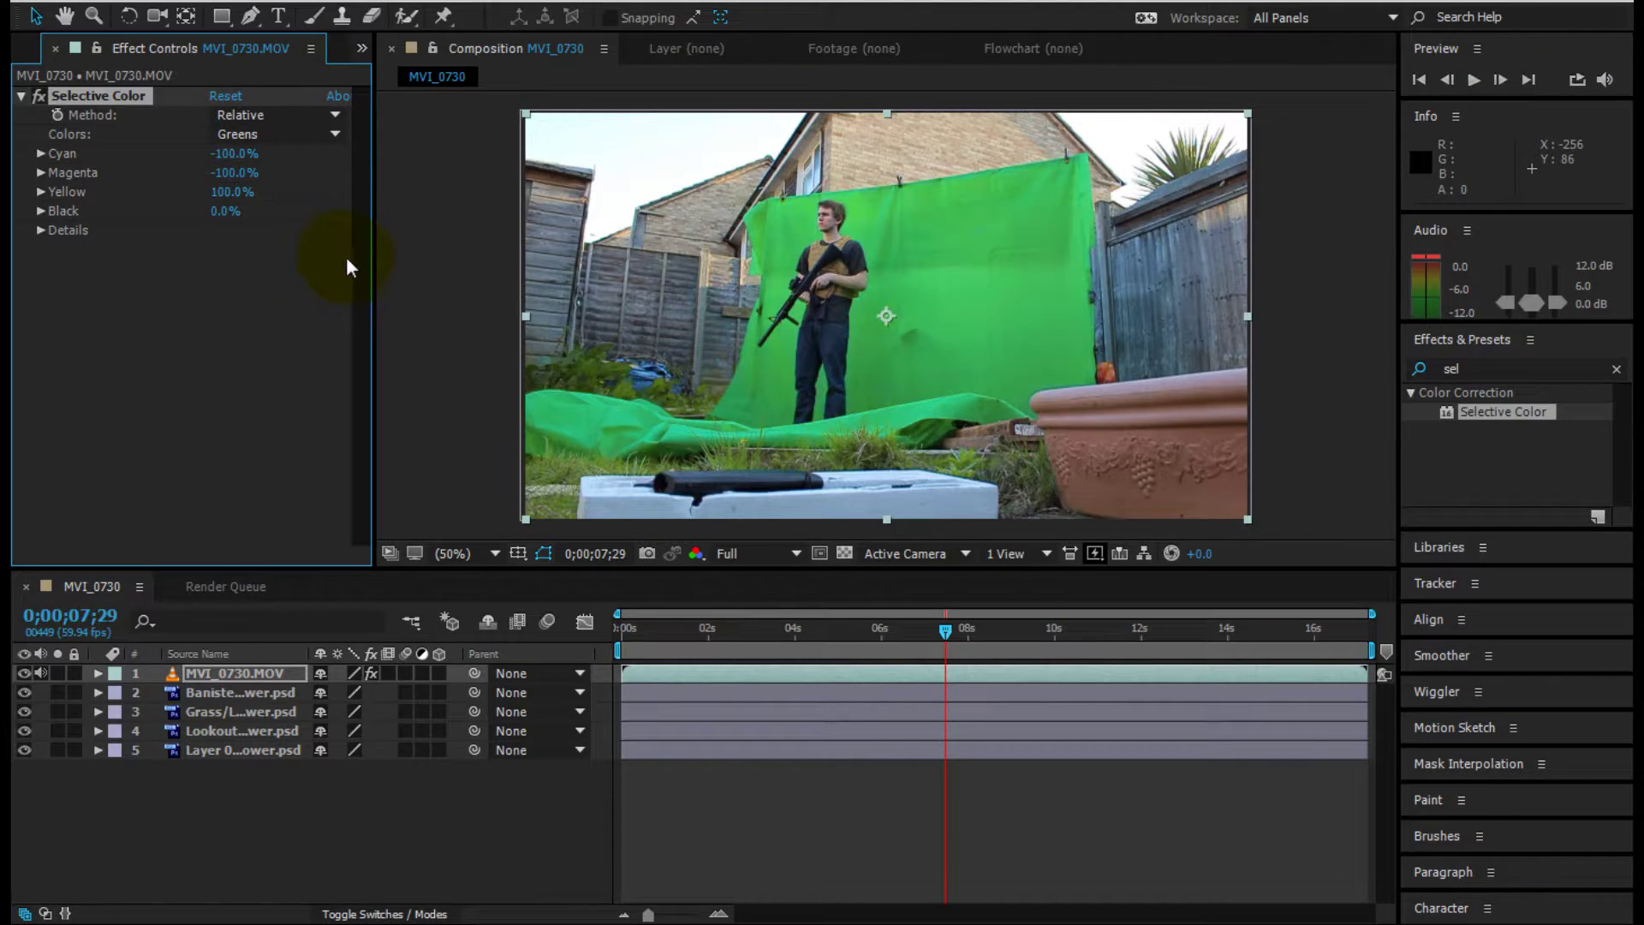
- Toggle the Selective Color effect off and on to compare the green screen with and without the correction
click(38, 94)
click(37, 94)
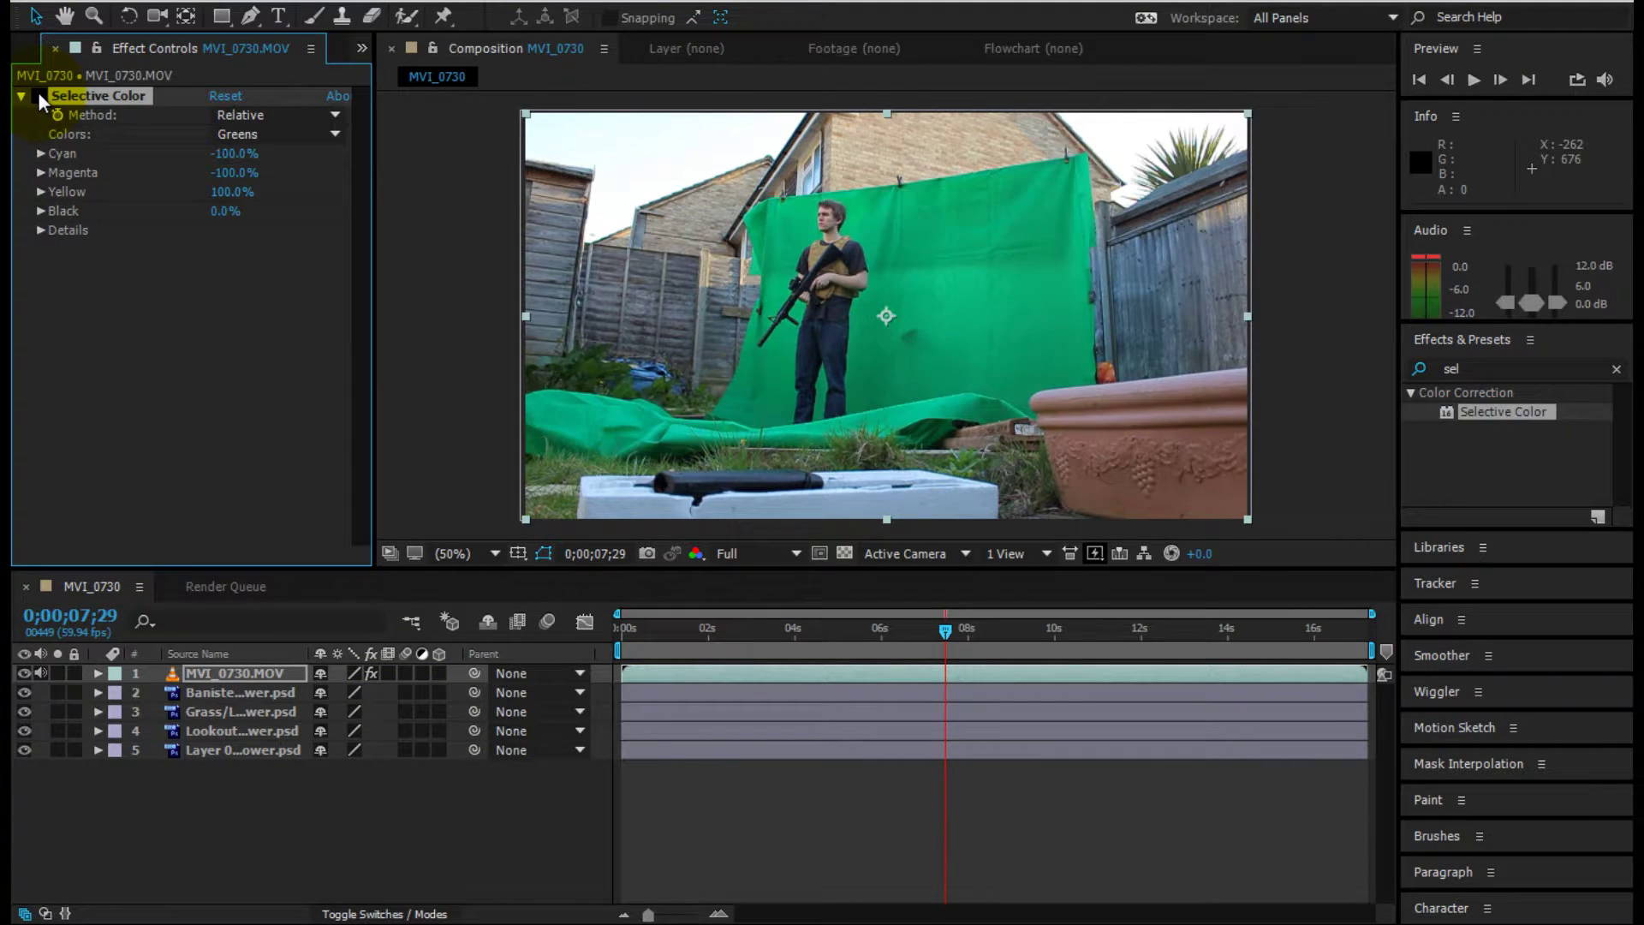
click(38, 94)
click(535, 824)
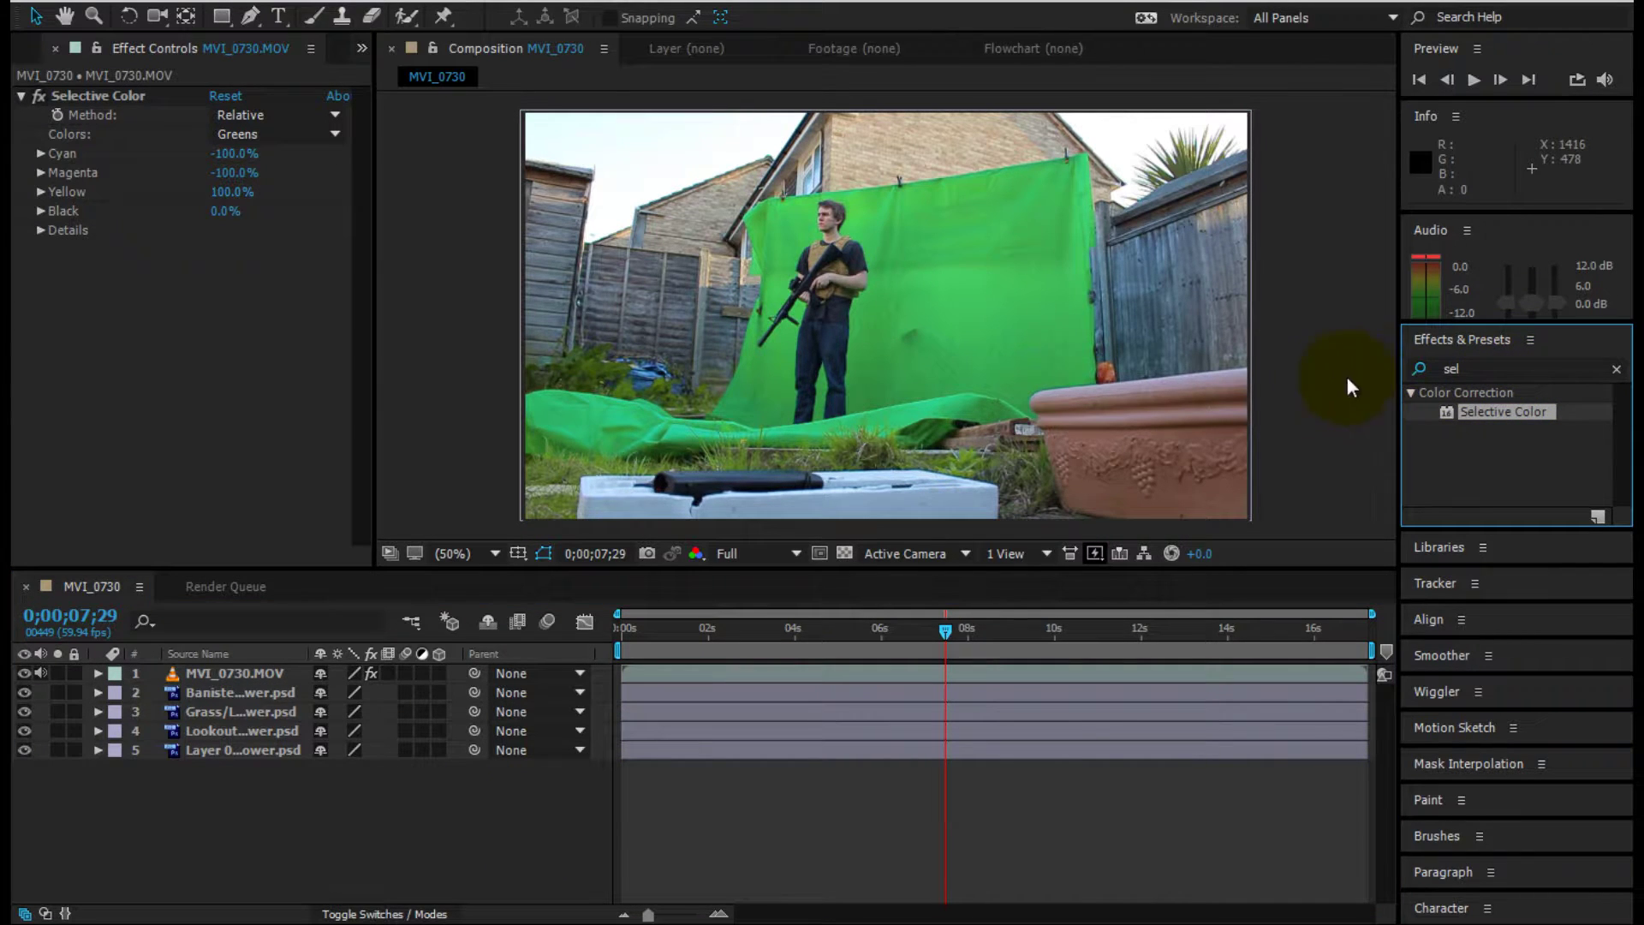
- Find the Keylight (1.2) effect and apply it to the MVI_0730.MOV layer
click(1494, 368)
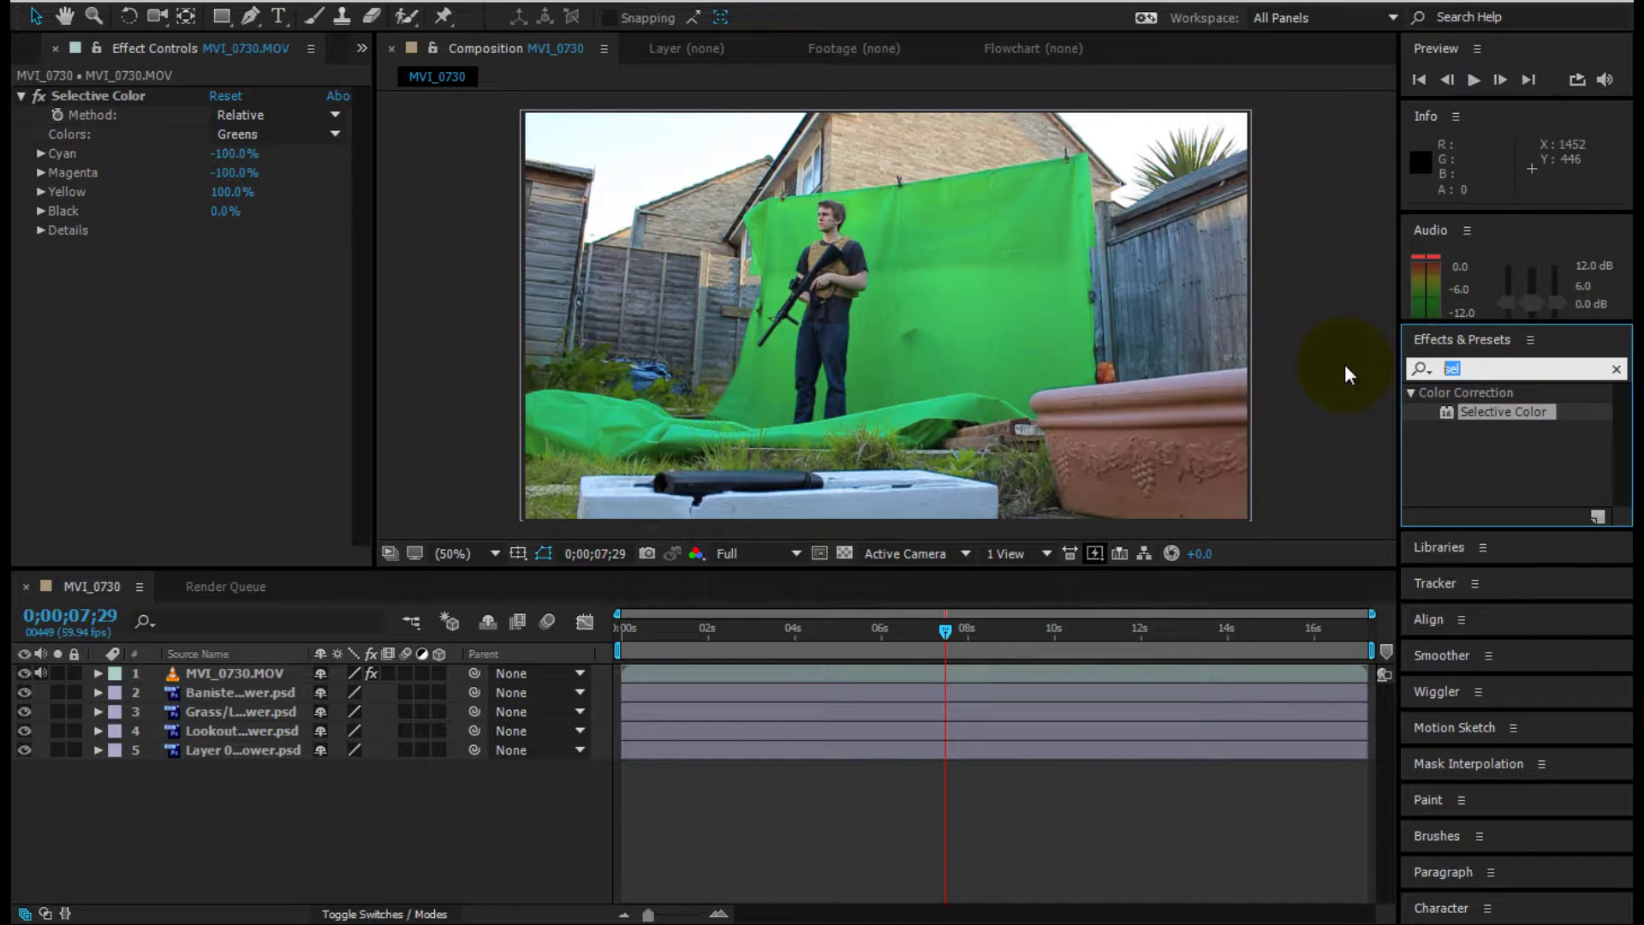
text(keylight)
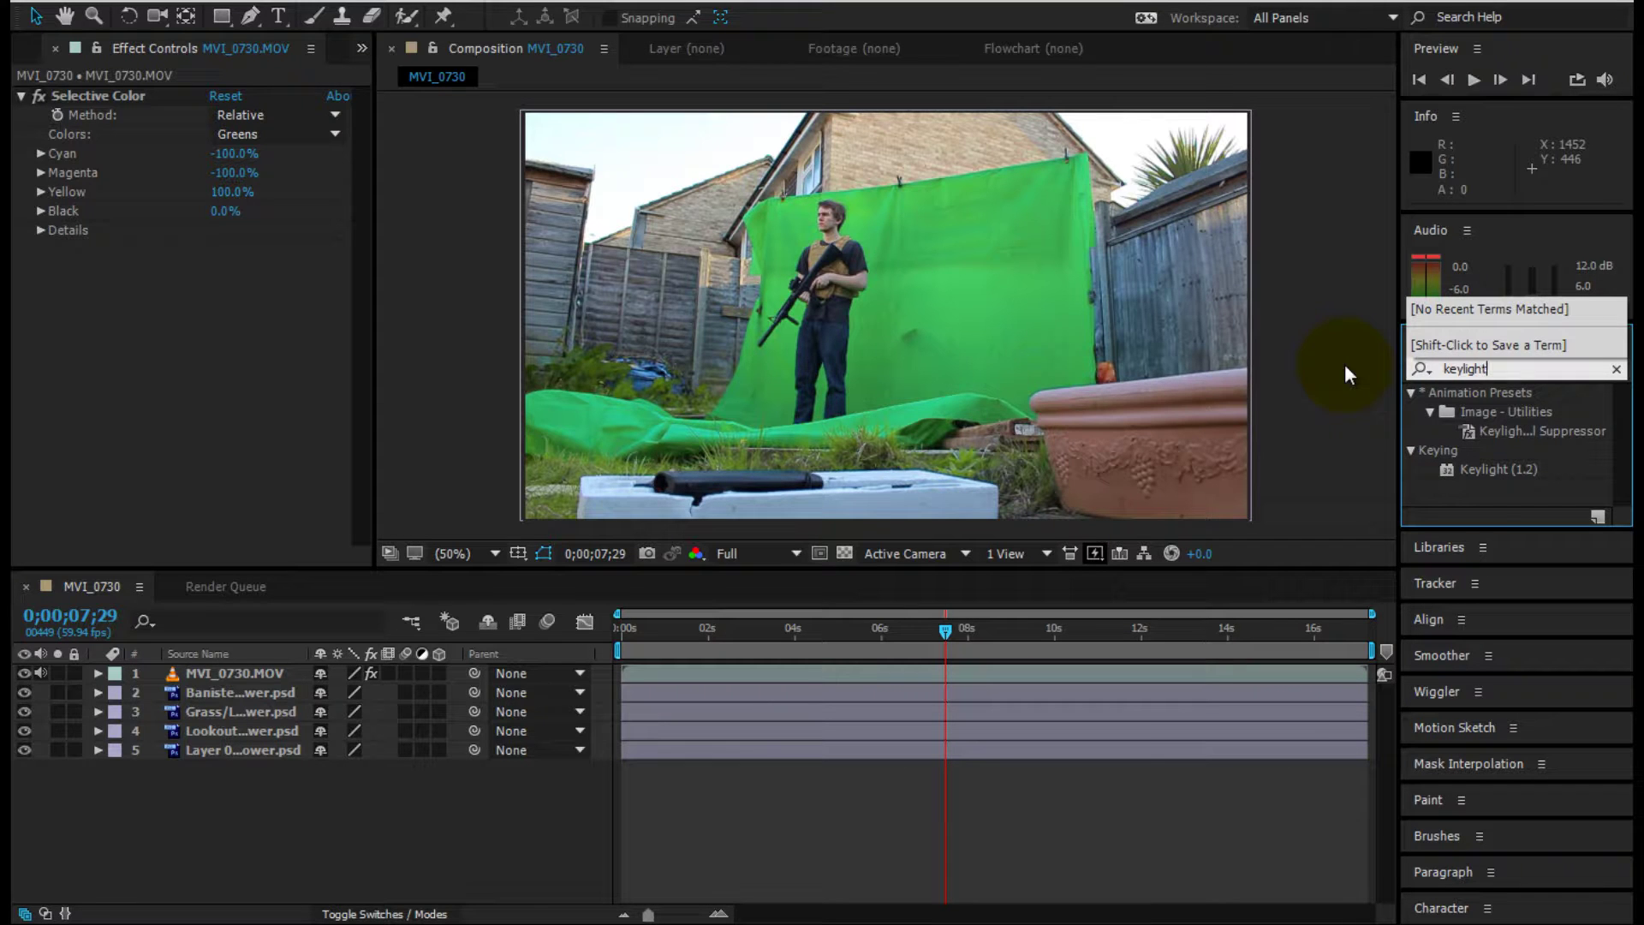
drag(1466, 470, 789, 372)
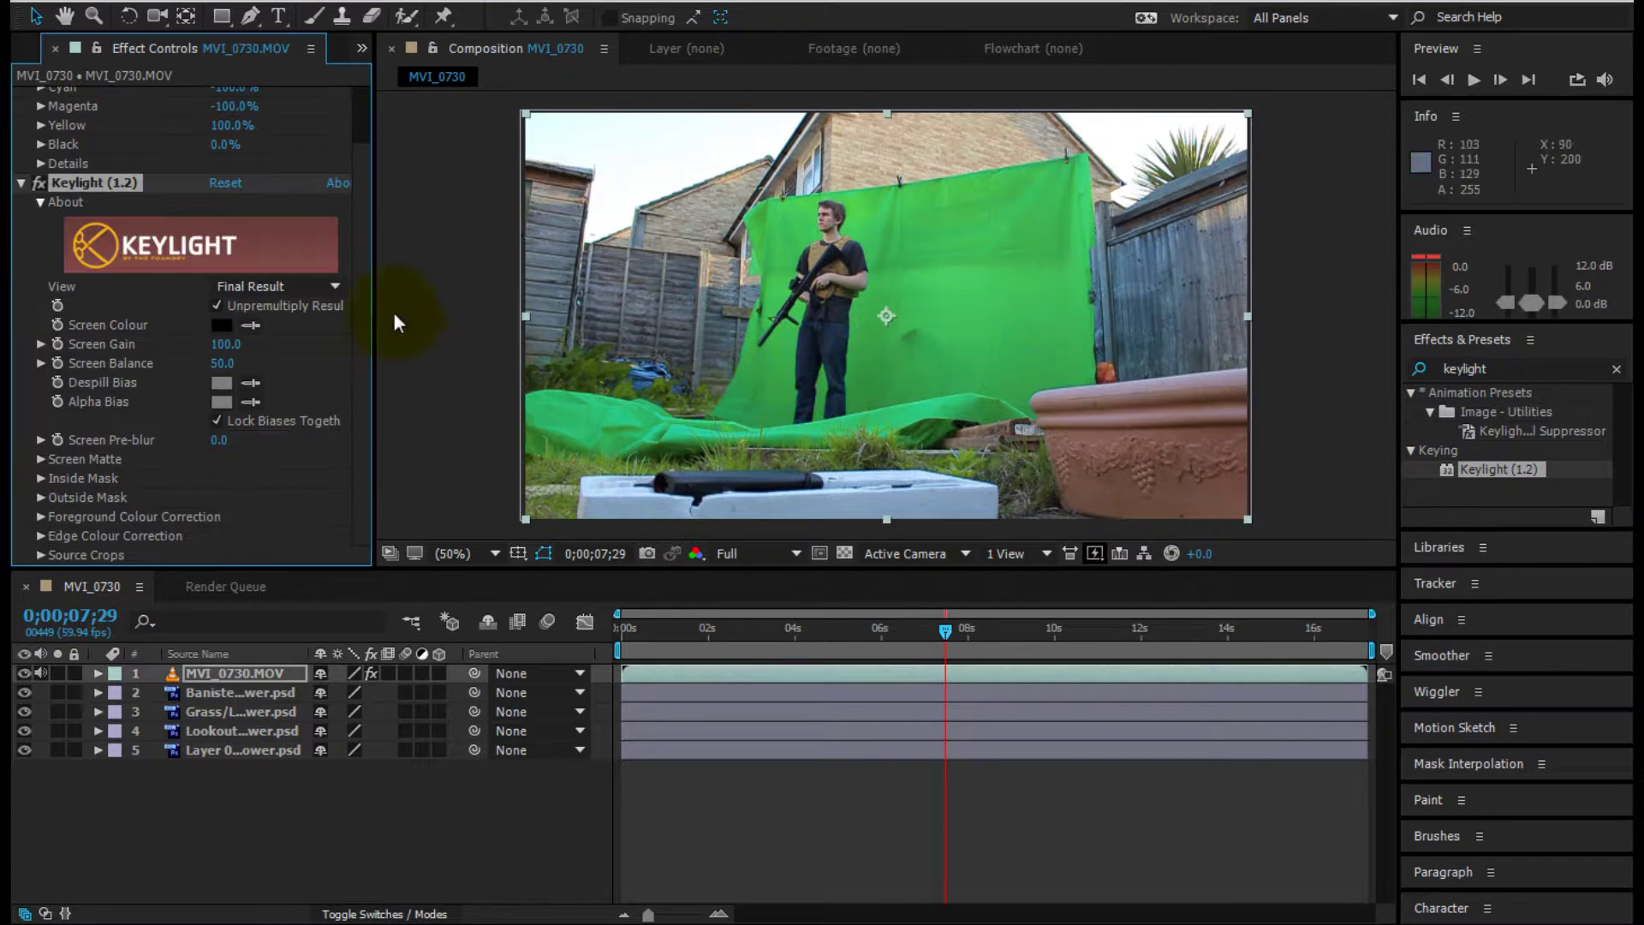
- Sample the green backdrop right beside the man's waist as Keylight's Screen Colour
click(250, 325)
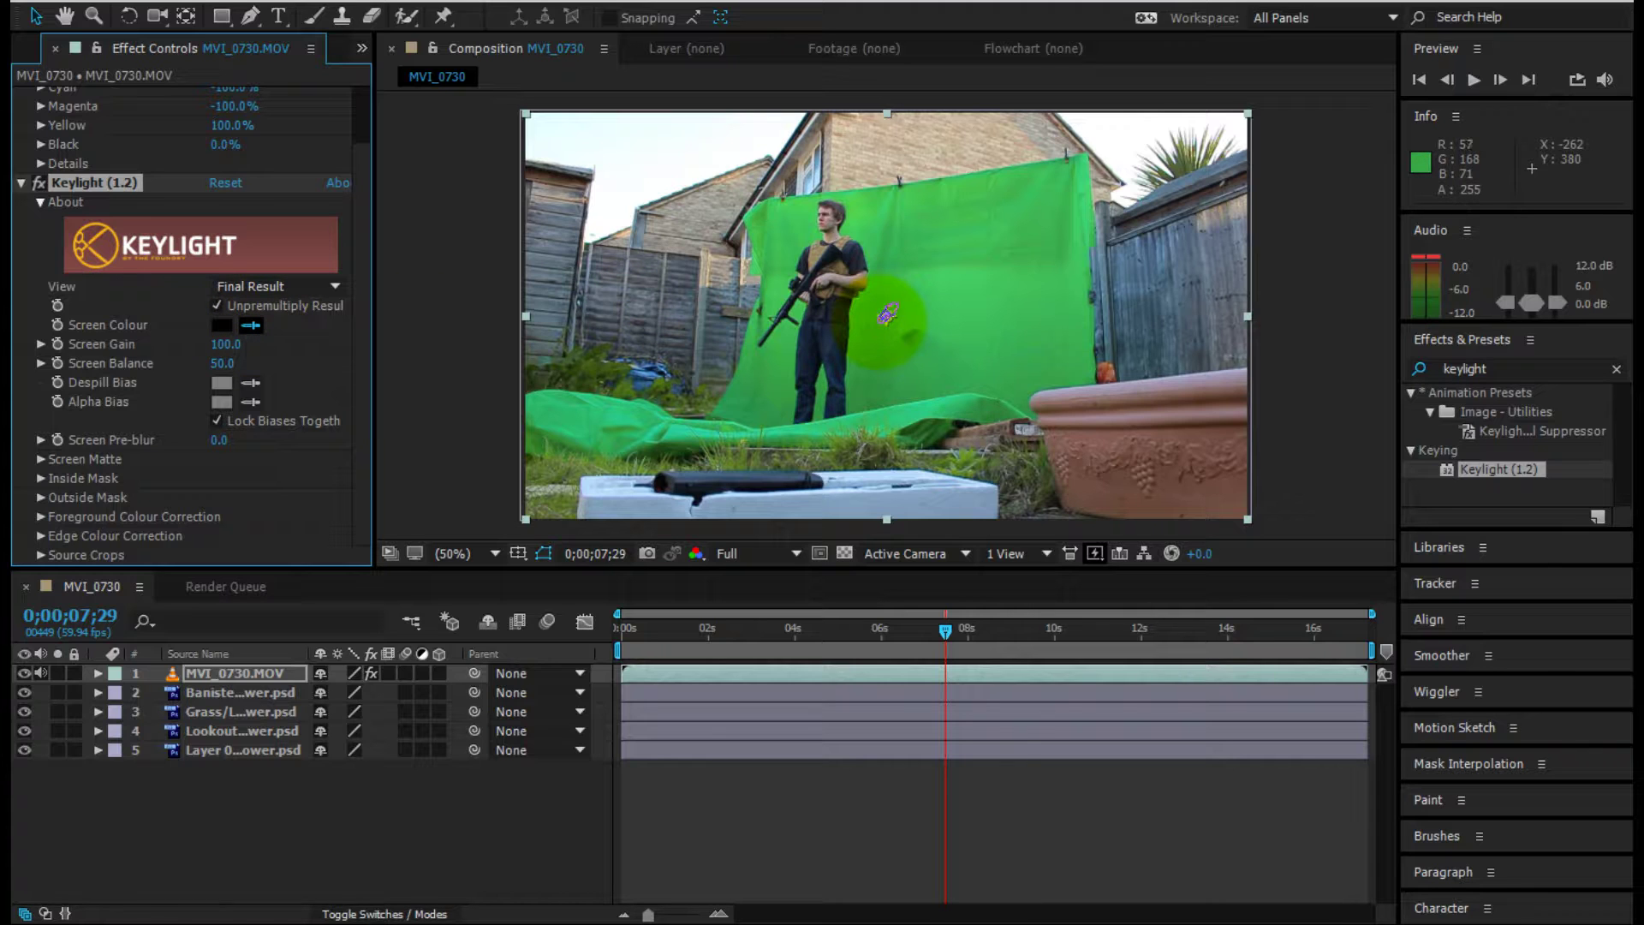
click(881, 320)
scroll(879, 321, up, 6)
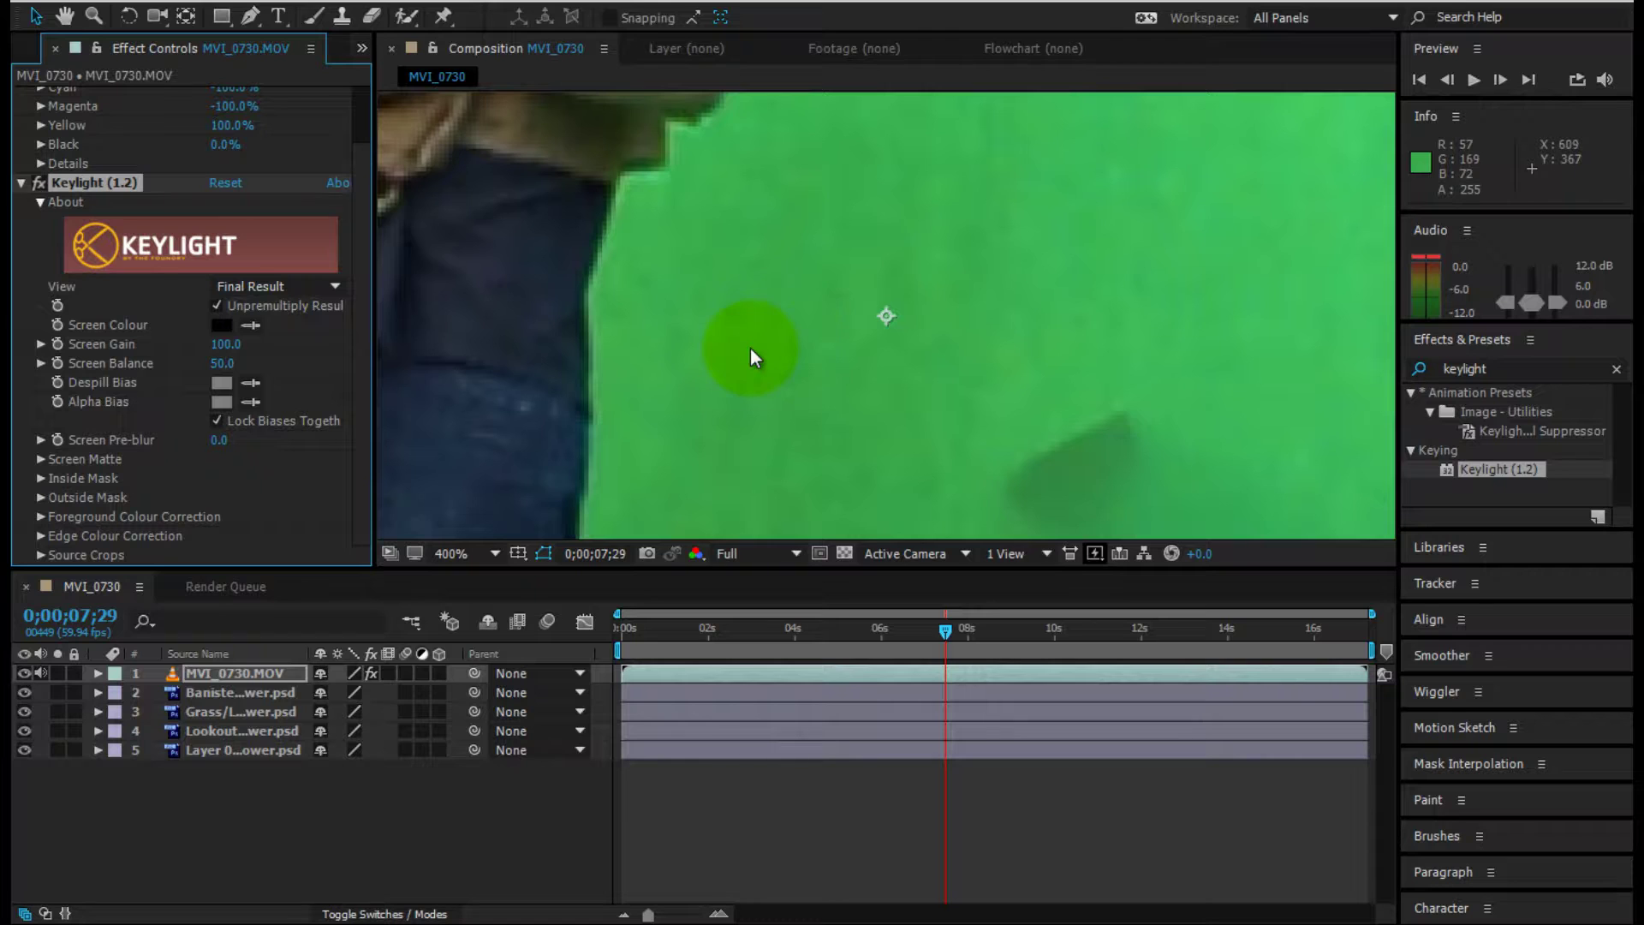
scroll(753, 351, down, 1)
drag(754, 351, 874, 428)
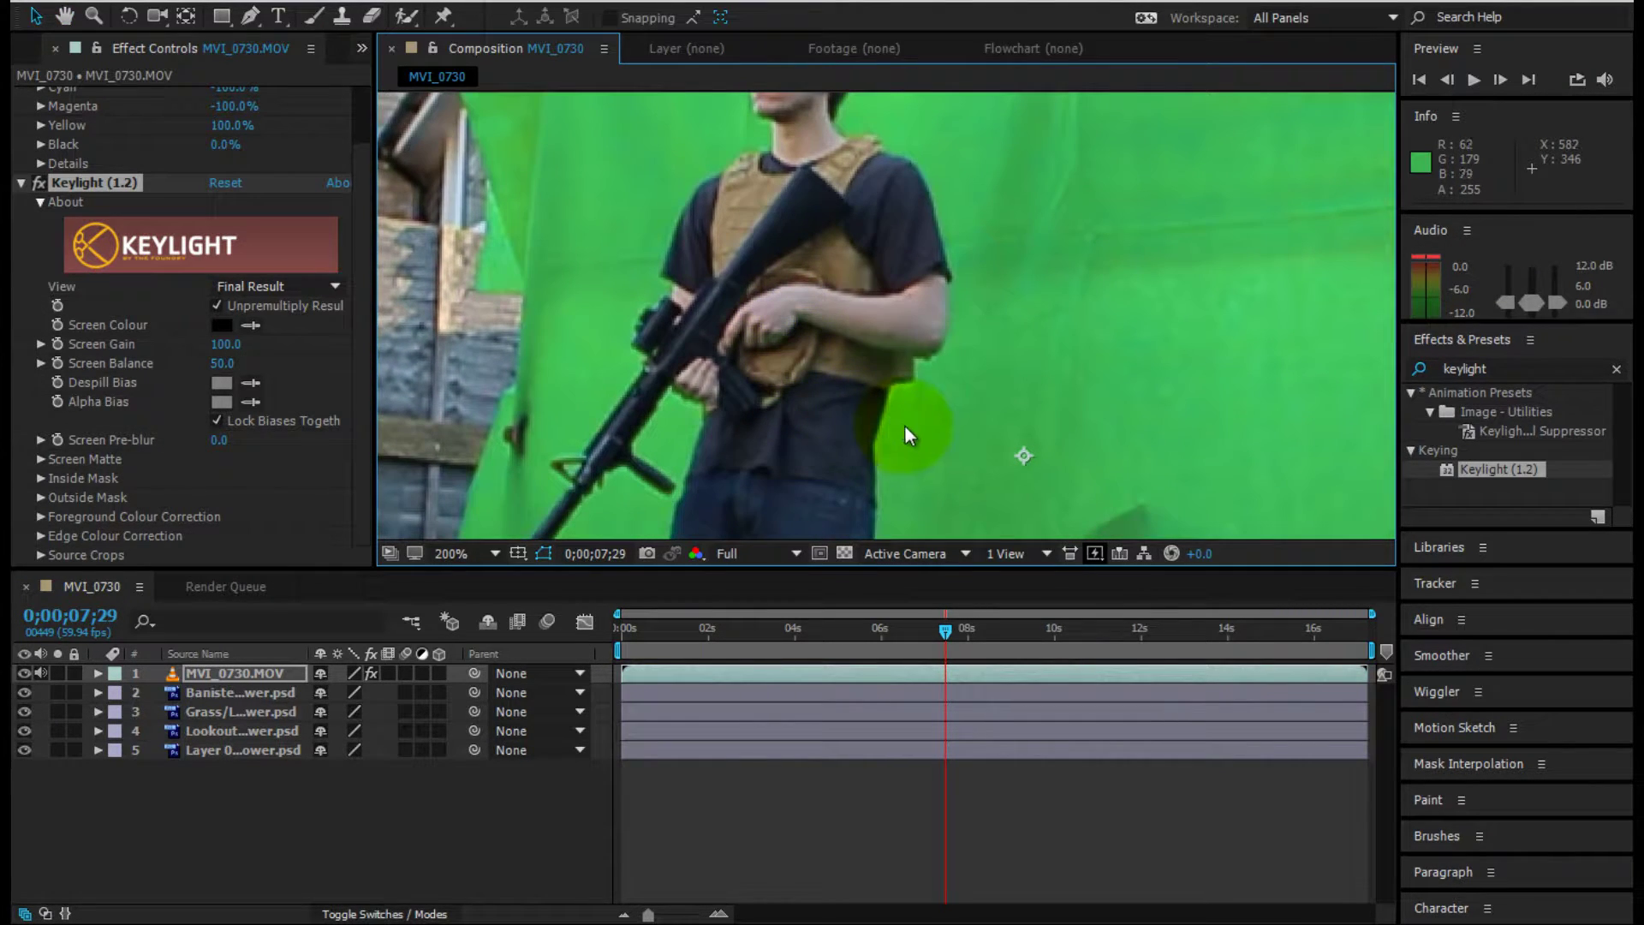
click(251, 324)
click(899, 411)
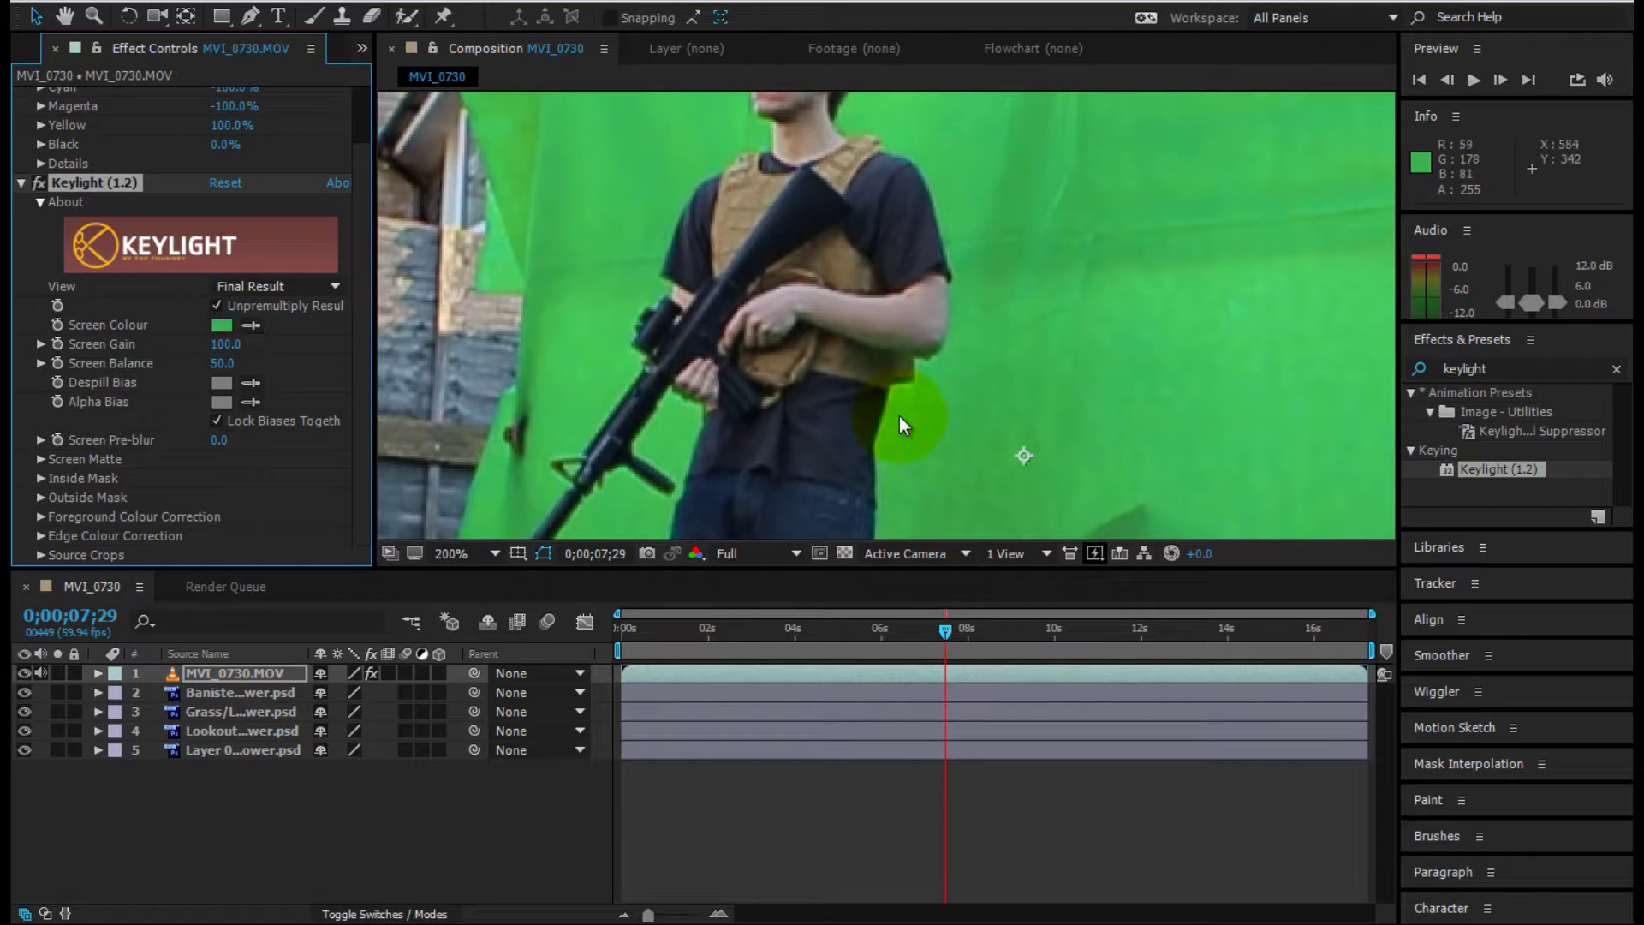
mouse_move(796, 224)
mouse_down()
mouse_move(872, 396)
mouse_move(865, 264)
mouse_move(881, 250)
mouse_move(865, 352)
mouse_move(880, 270)
mouse_move(859, 146)
mouse_move(851, 158)
mouse_up()
key(v)
- Switch Keylight to the Status view and set Screen Gain to 104 and Screen Balance to 49
click(495, 554)
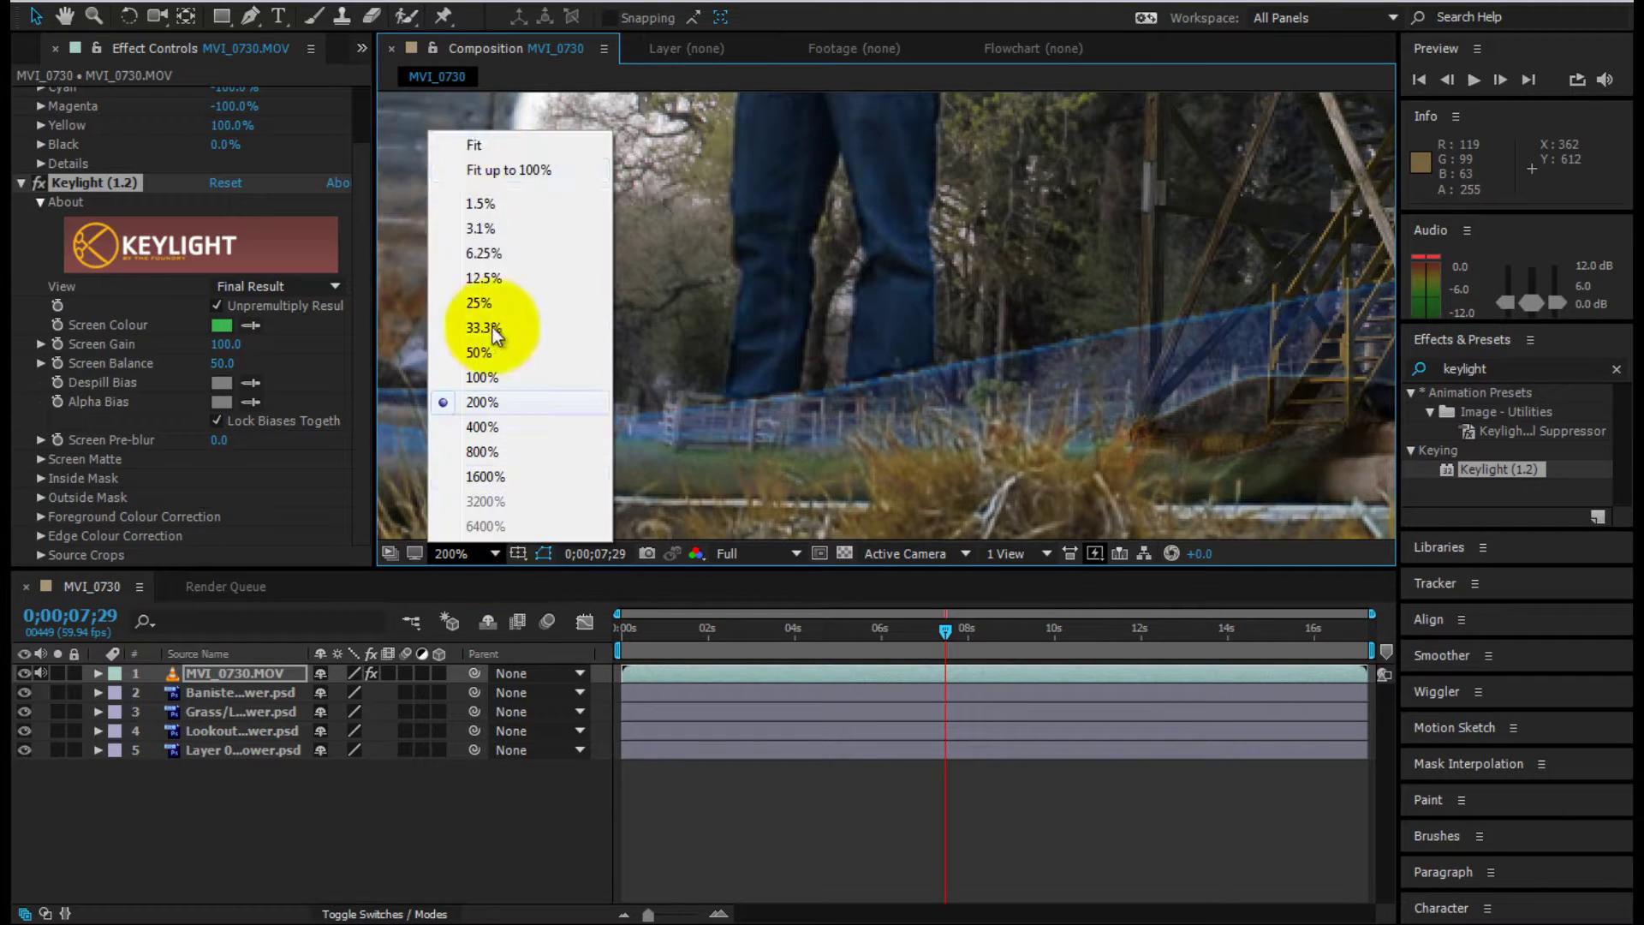
click(488, 162)
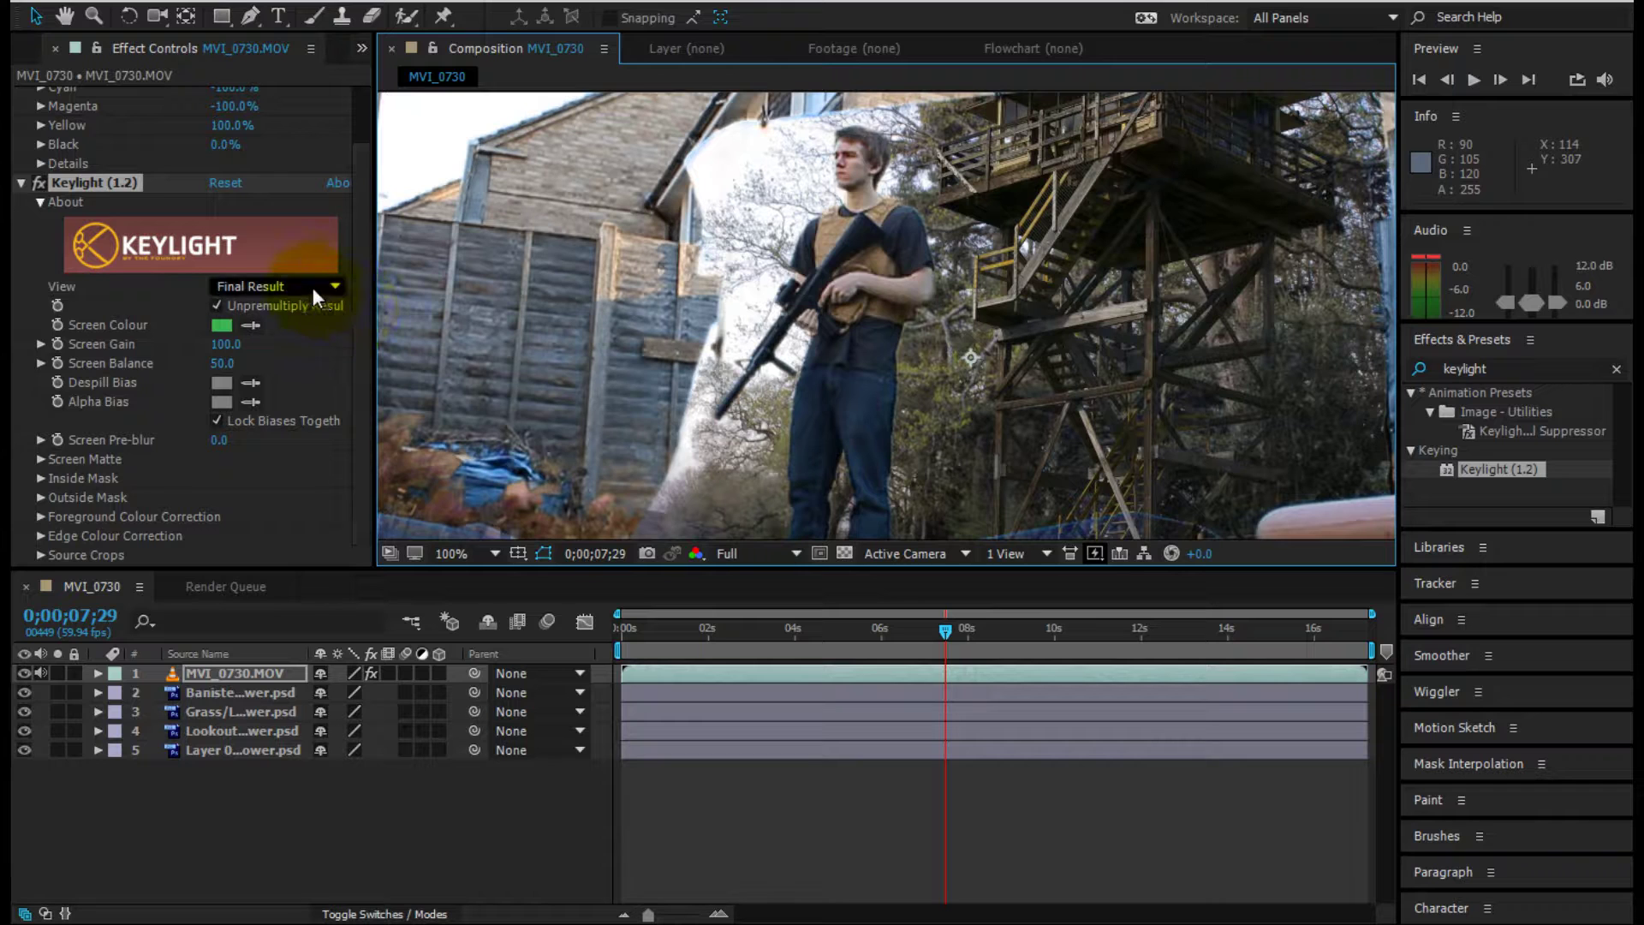
click(332, 288)
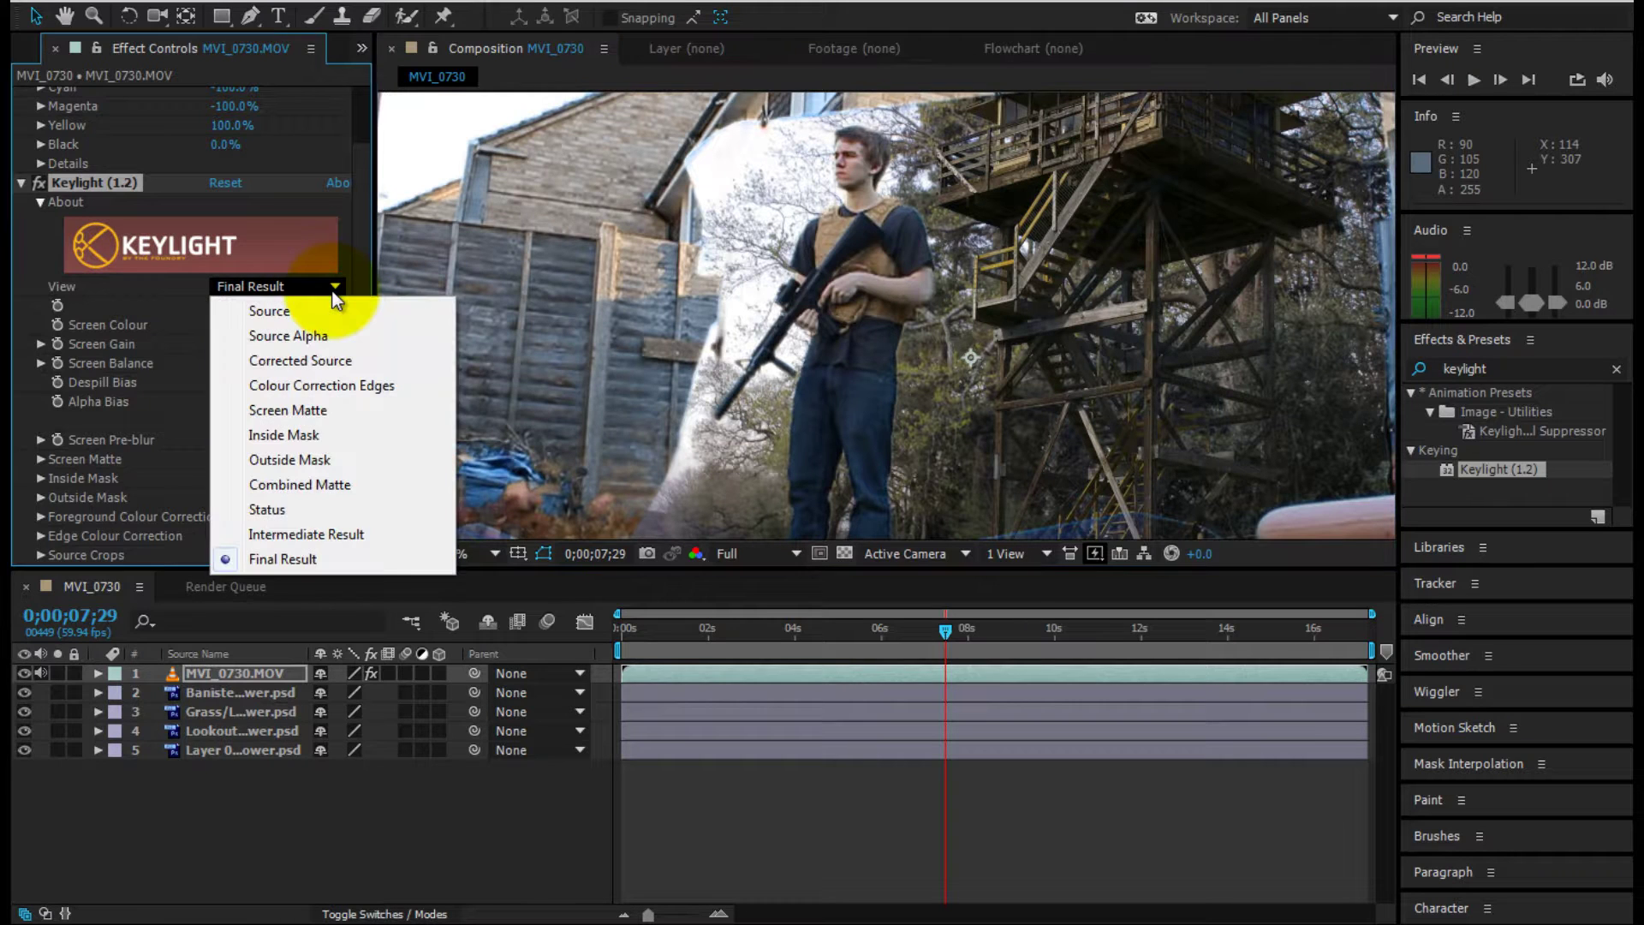
click(290, 509)
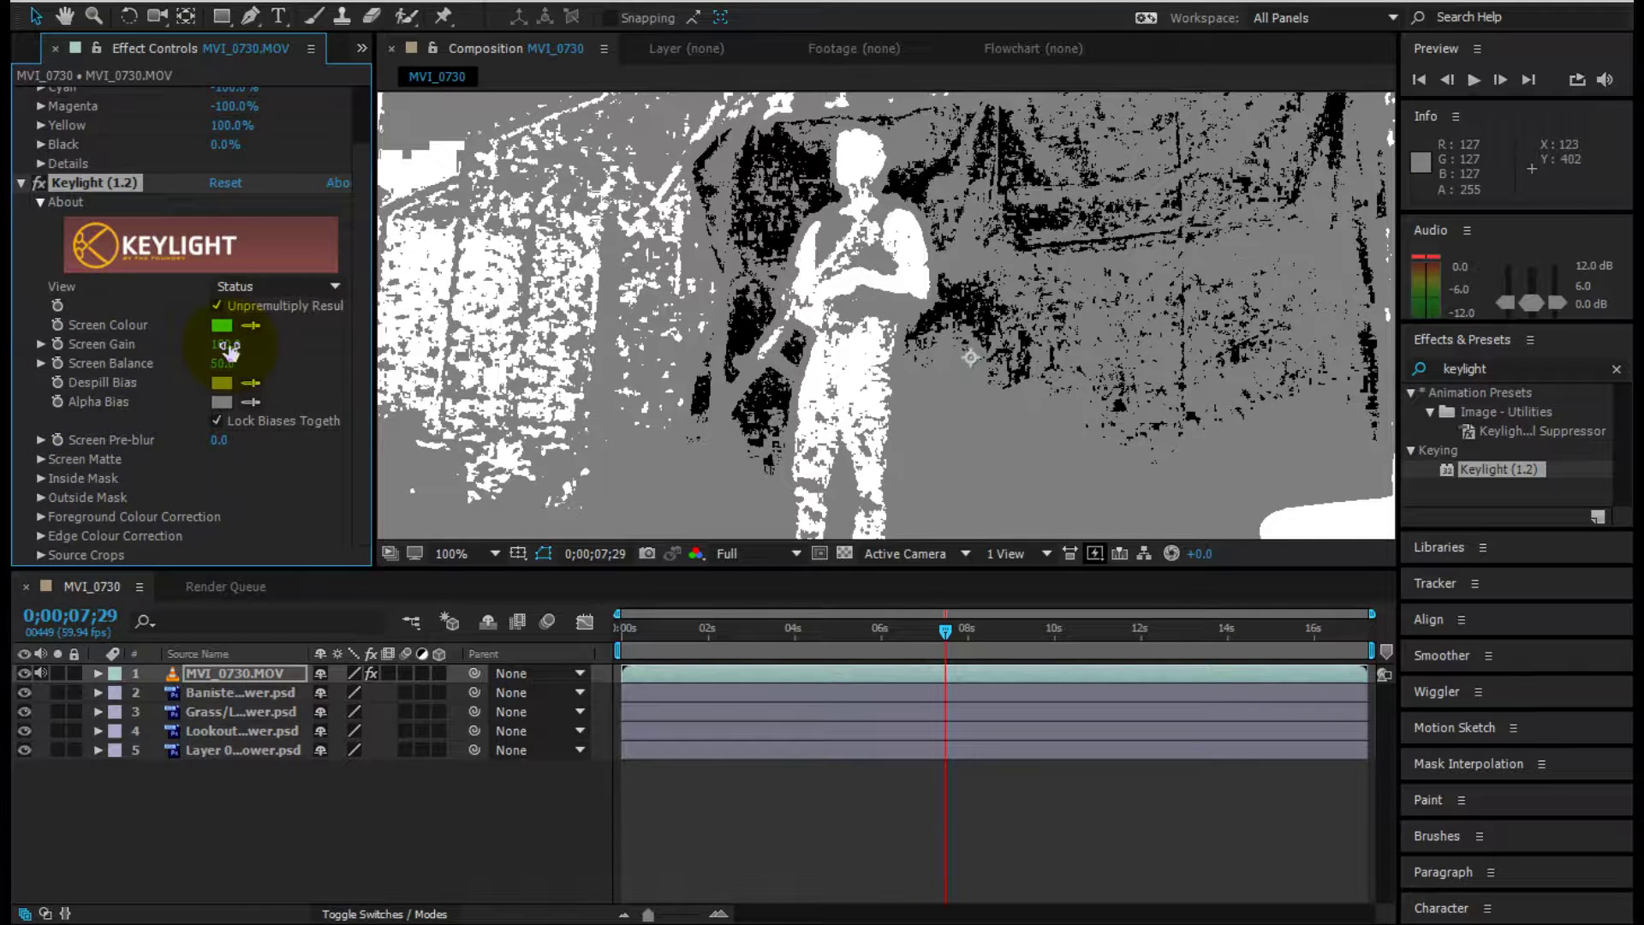
drag(230, 349, 227, 341)
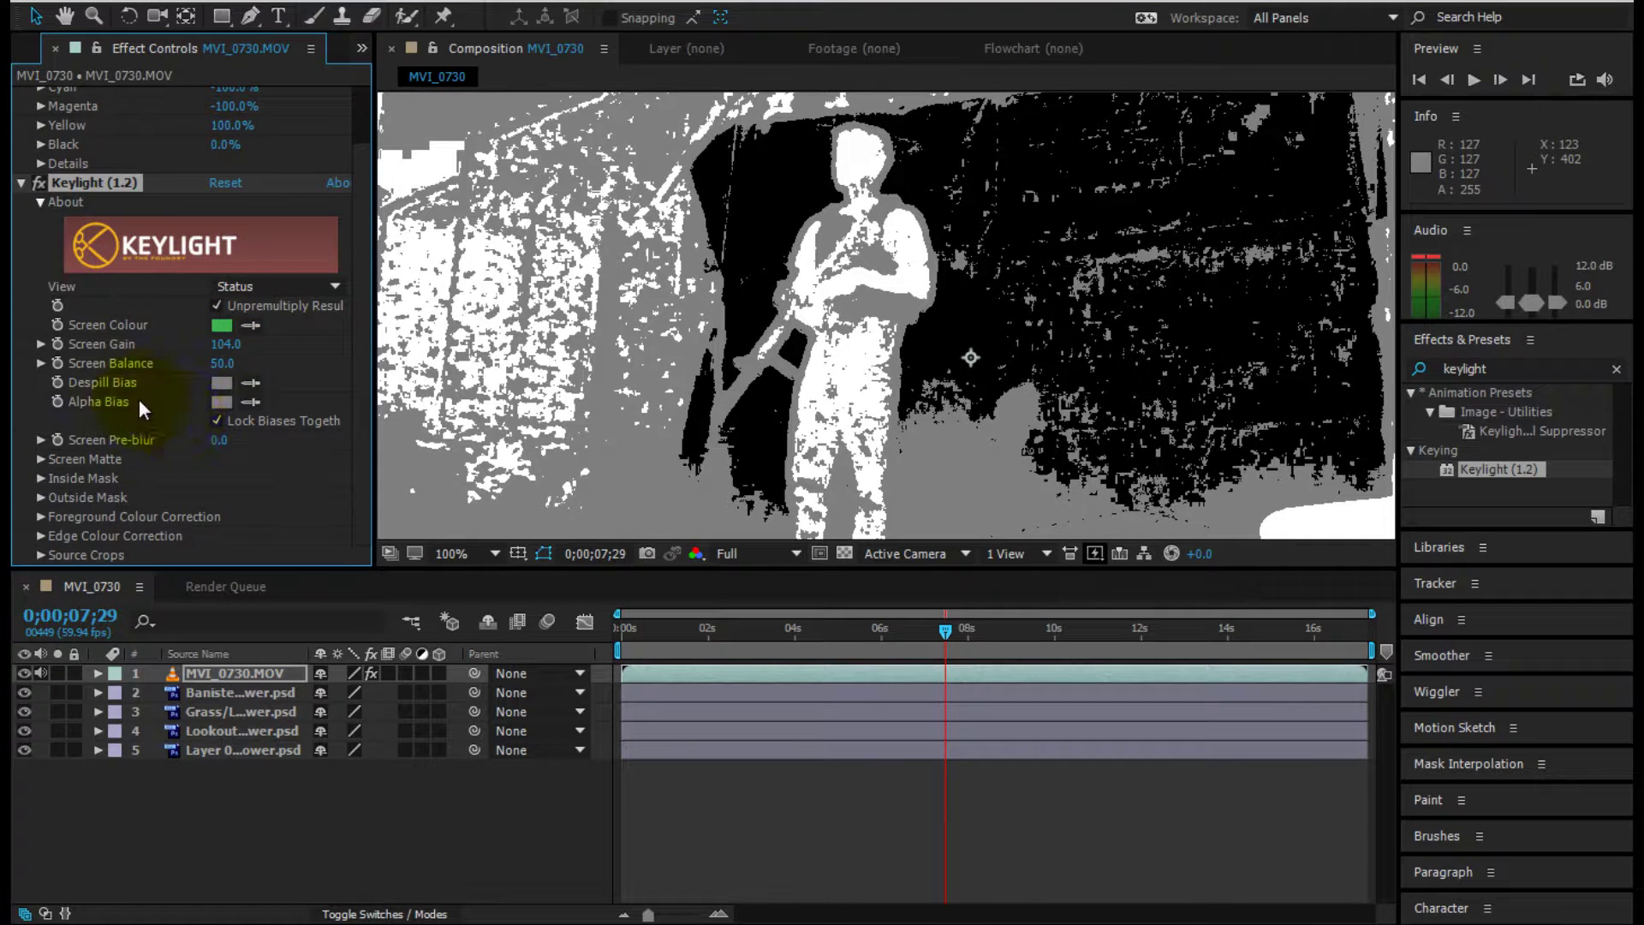
drag(222, 359, 221, 358)
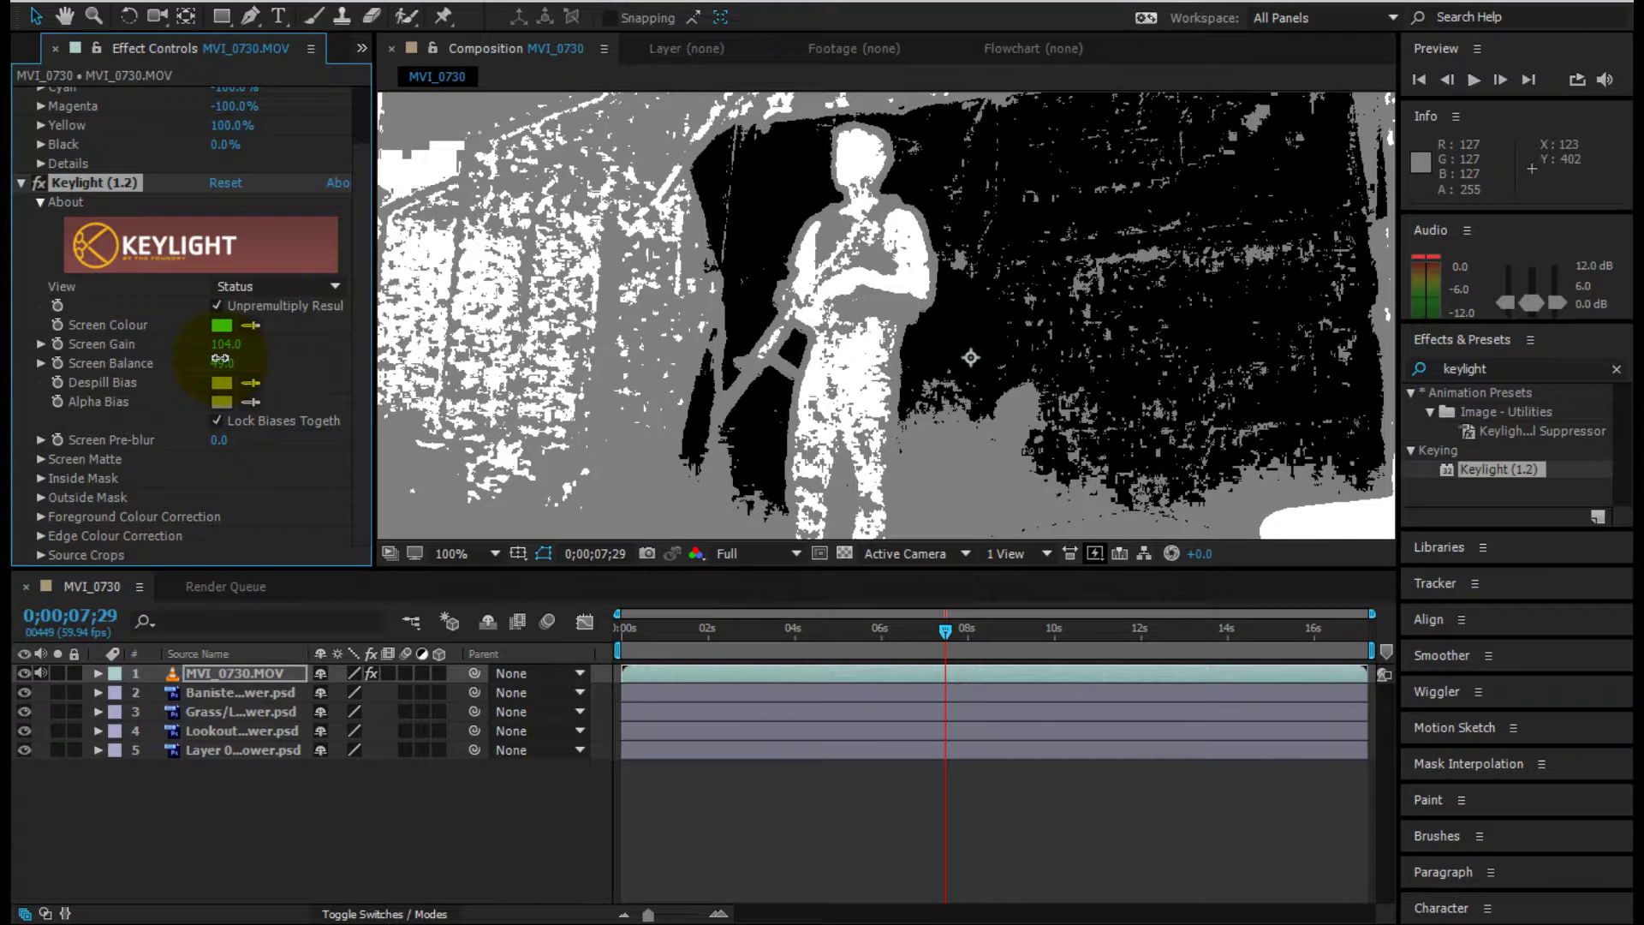
- In Keylight's Screen Matte settings, set Clip Black to 10 and Clip White to 88
click(41, 459)
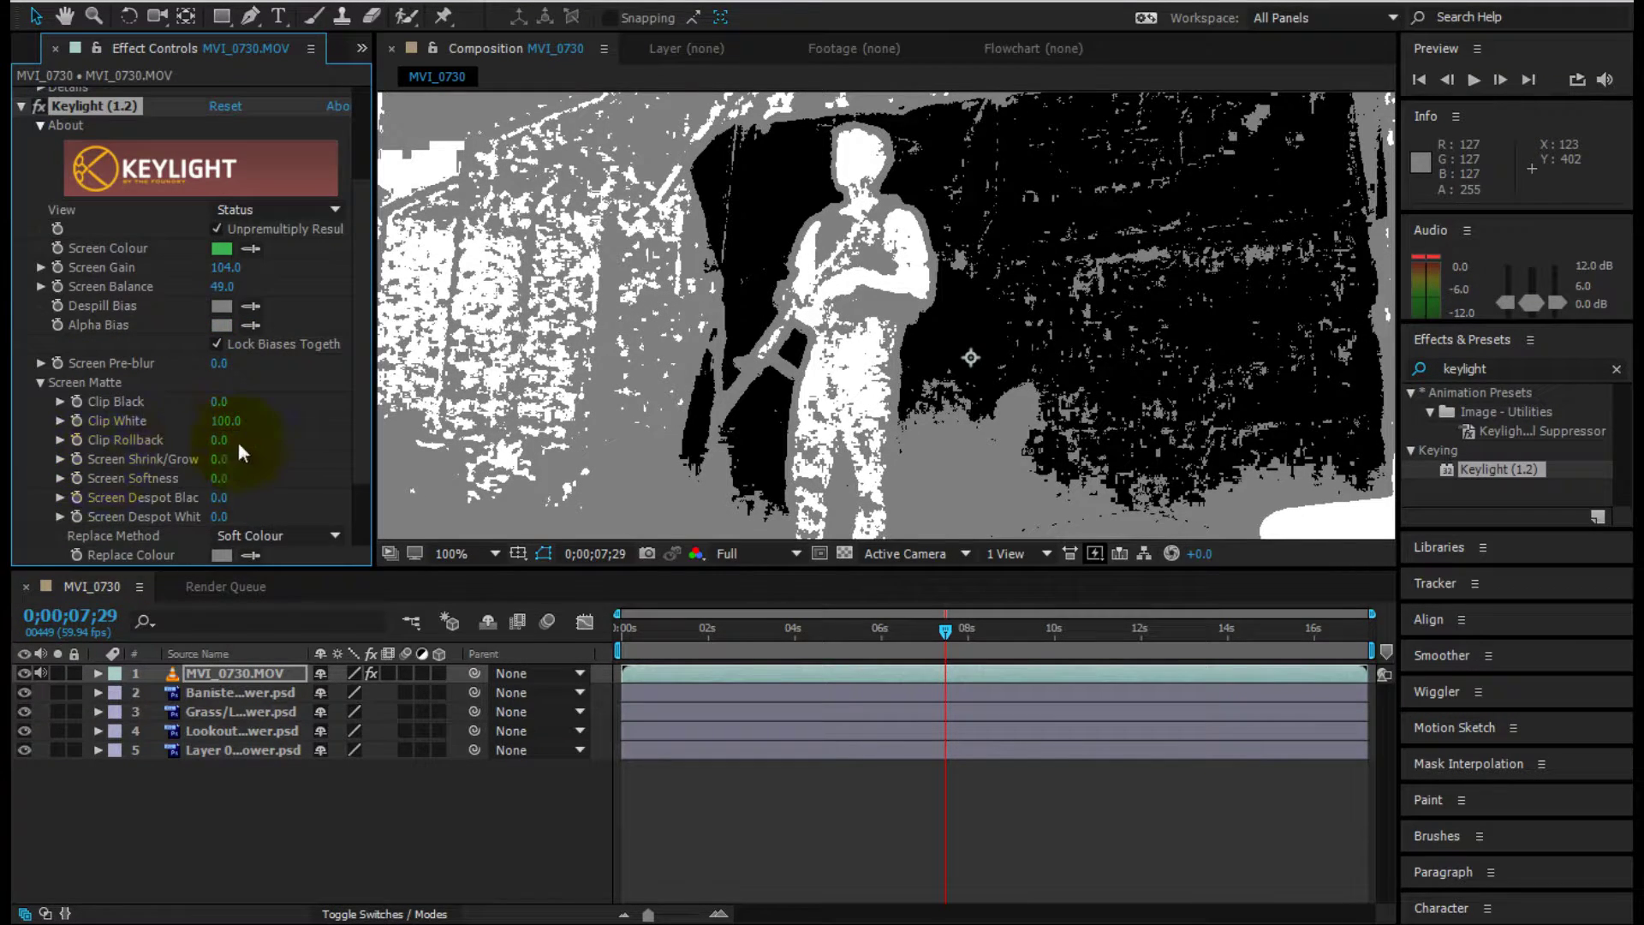
mouse_move(225, 404)
mouse_down()
mouse_move(240, 415)
mouse_move(208, 427)
mouse_up()
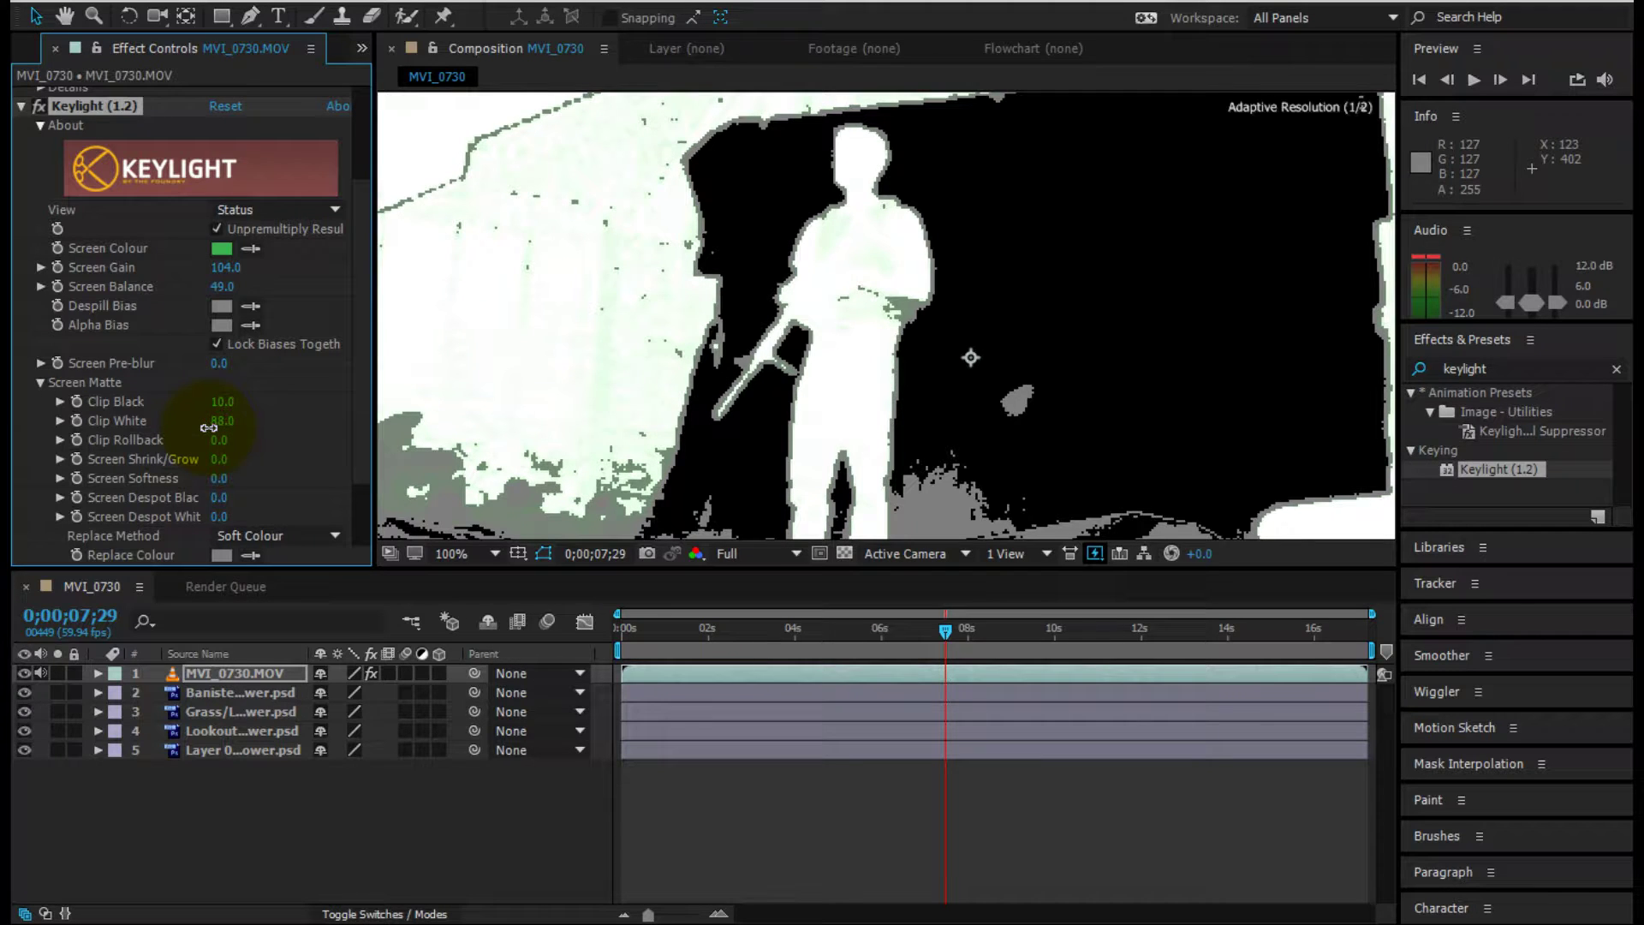
drag(208, 427, 207, 419)
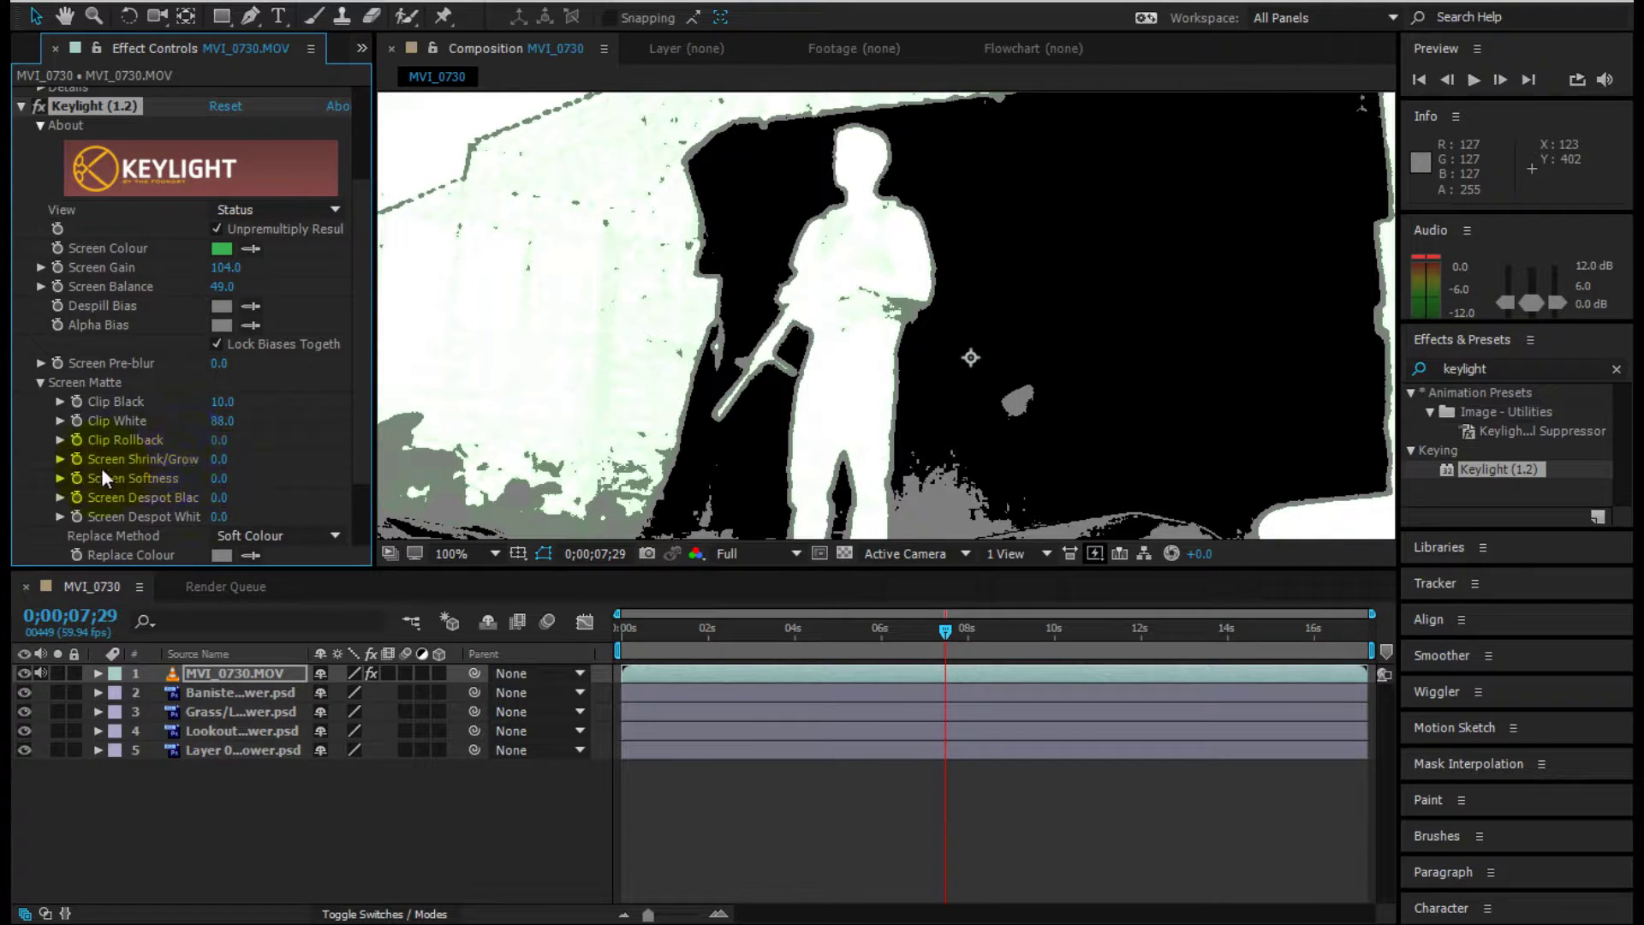
- Try a Clip Rollback of -0.2 in the Screen Matte, and set Screen Pre-blur to 3
click(220, 441)
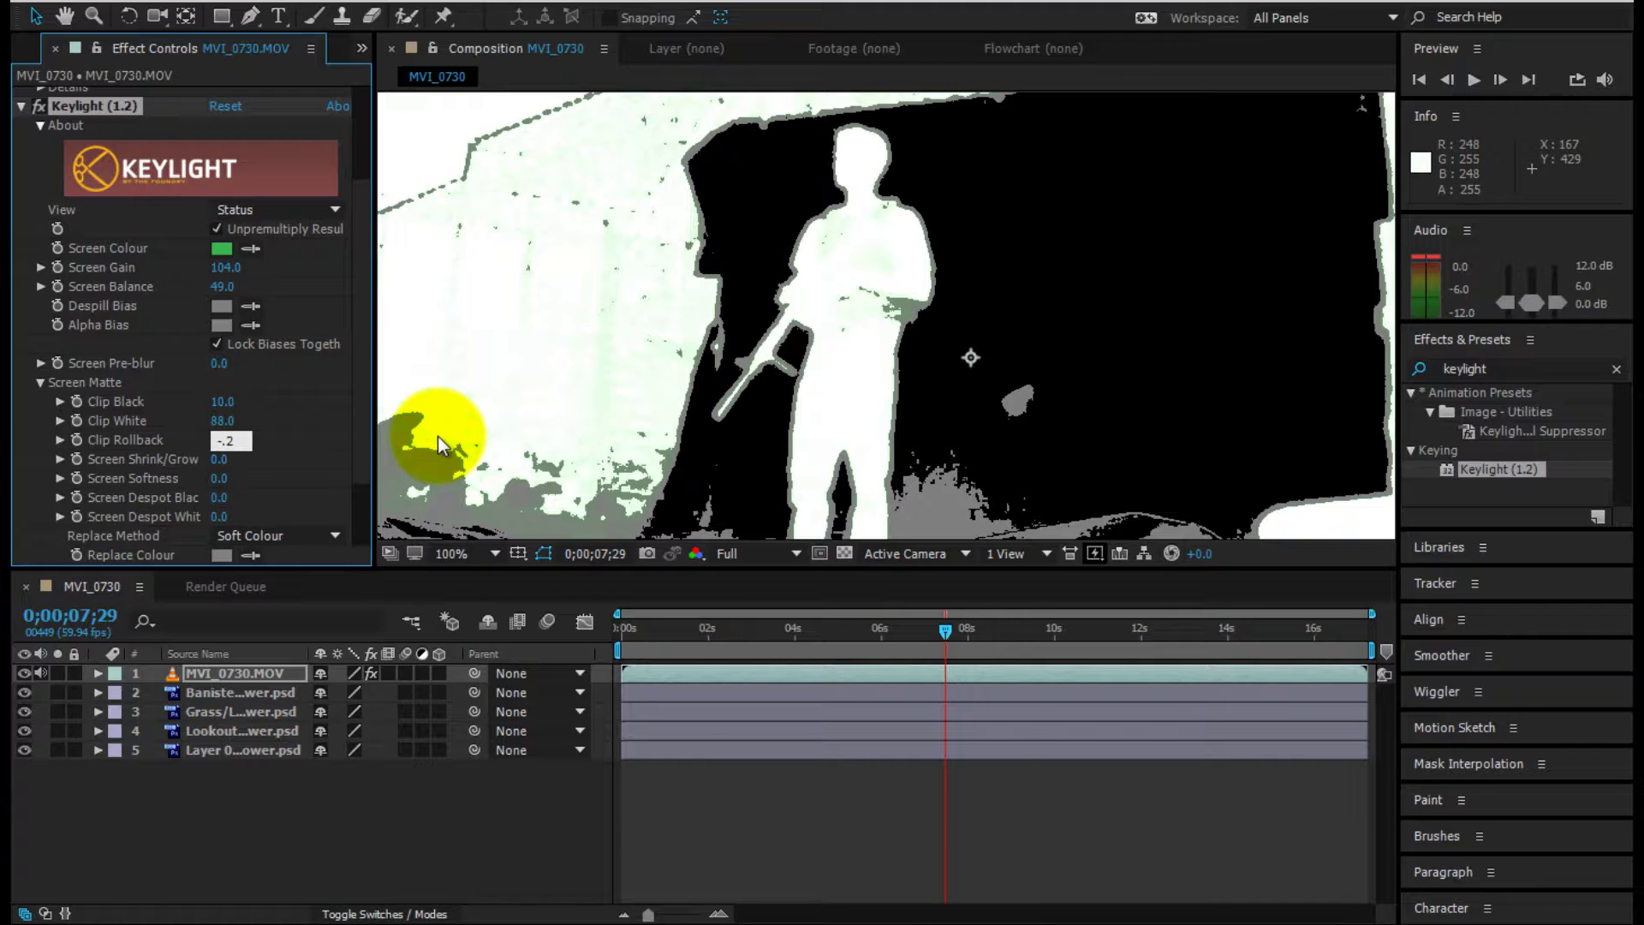
click(439, 445)
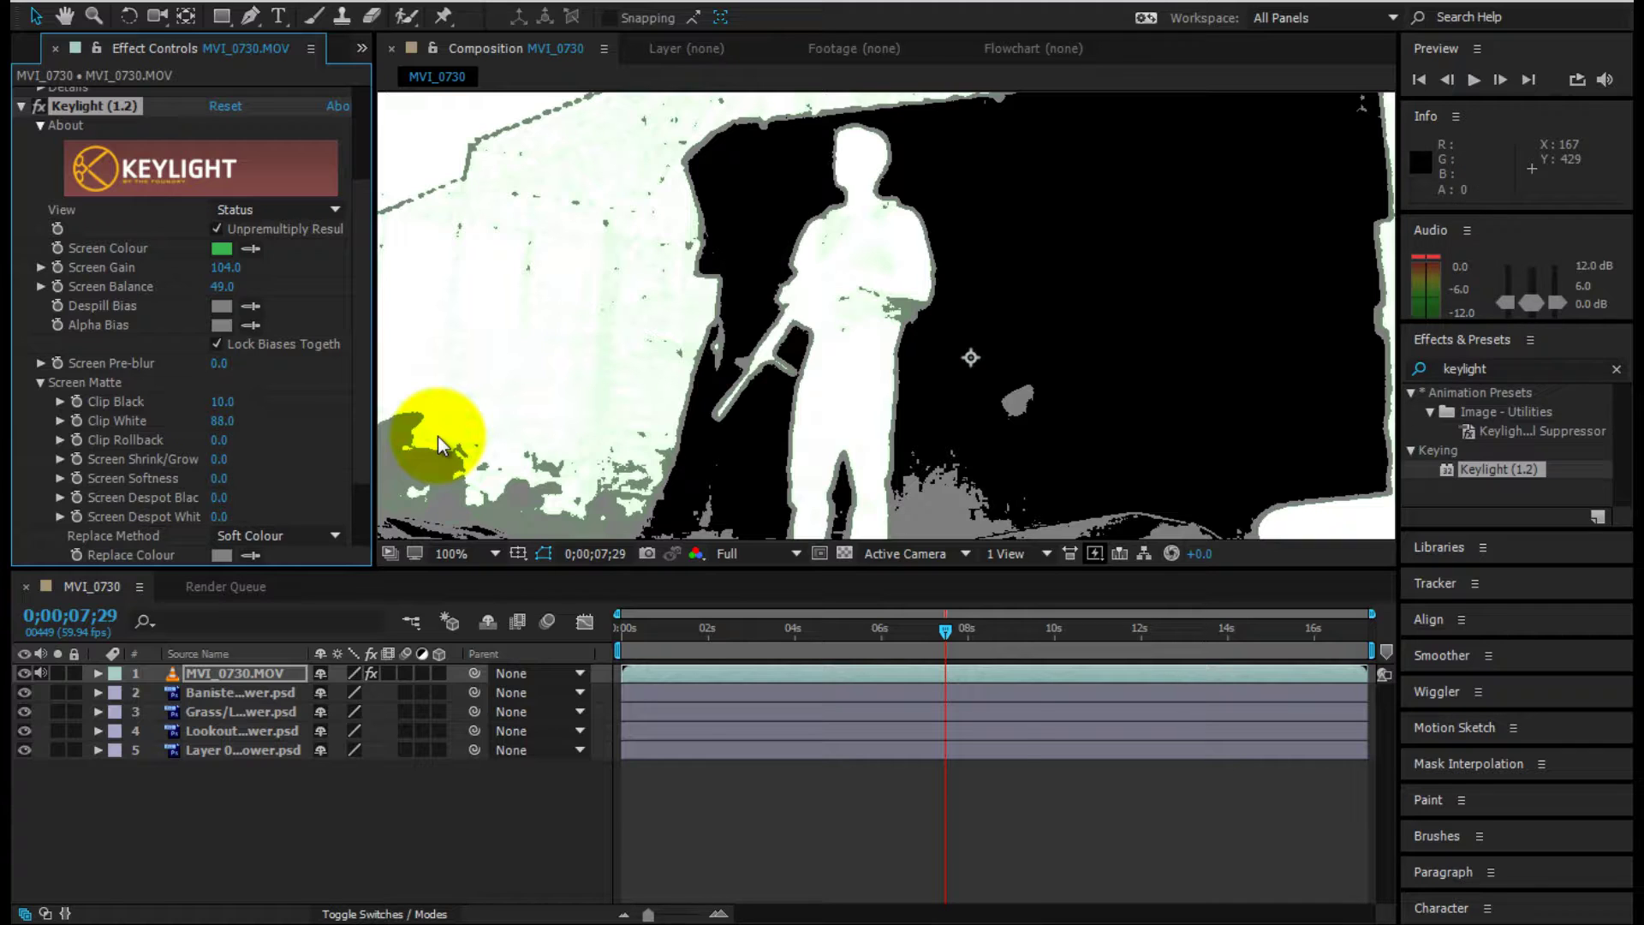
click(217, 365)
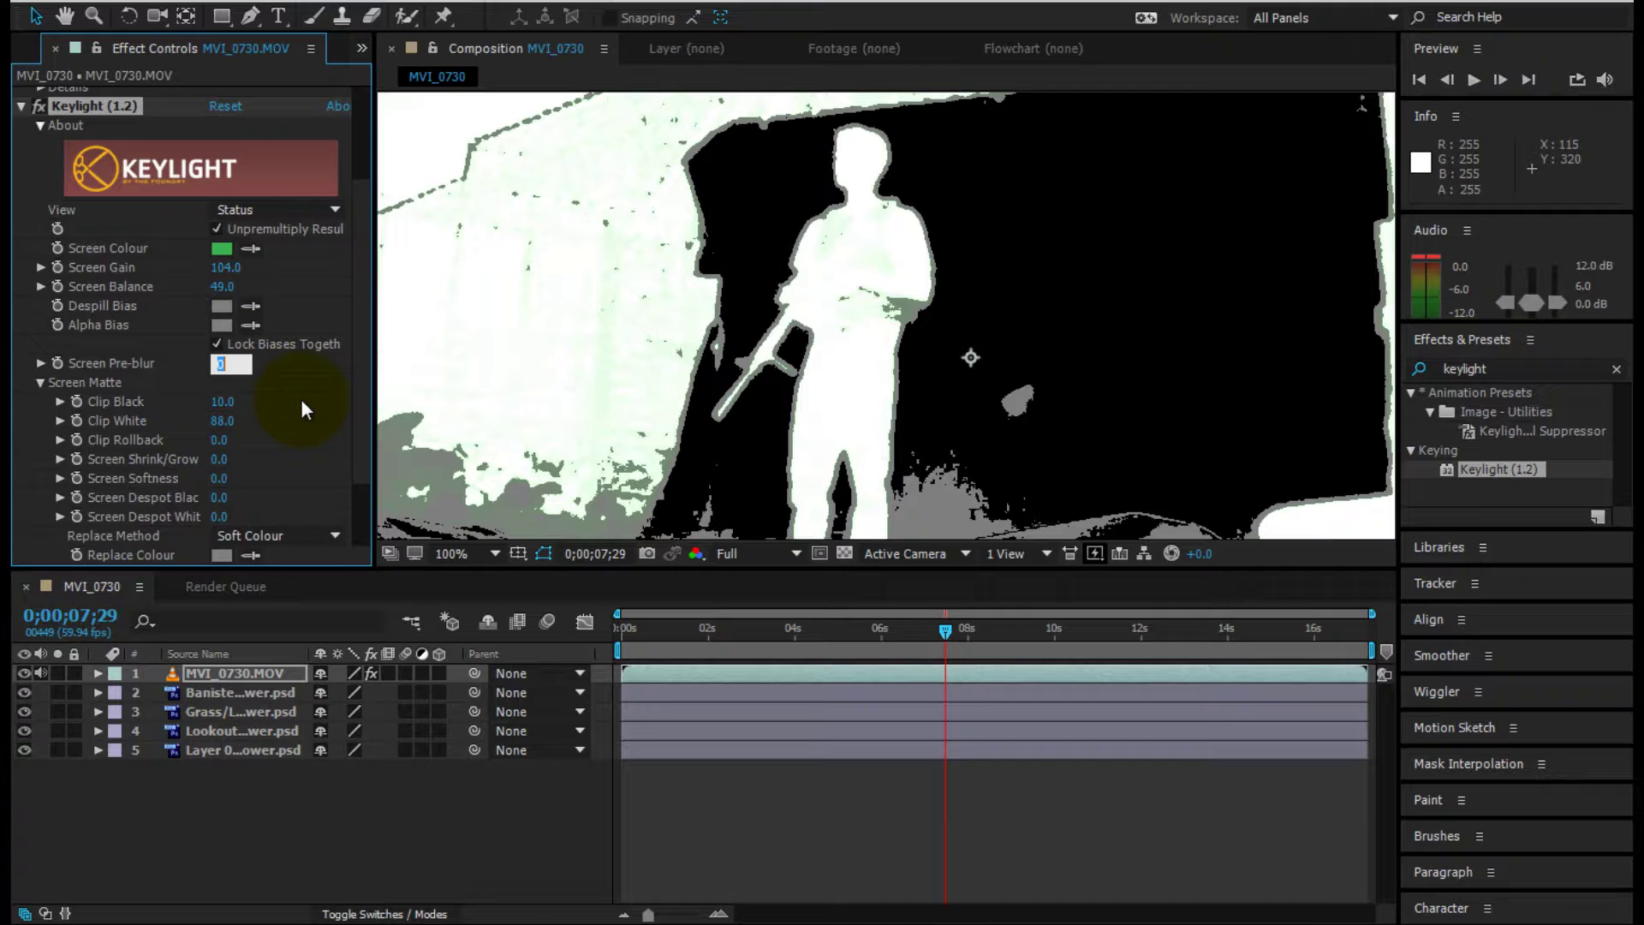
text(3)
key(Return)
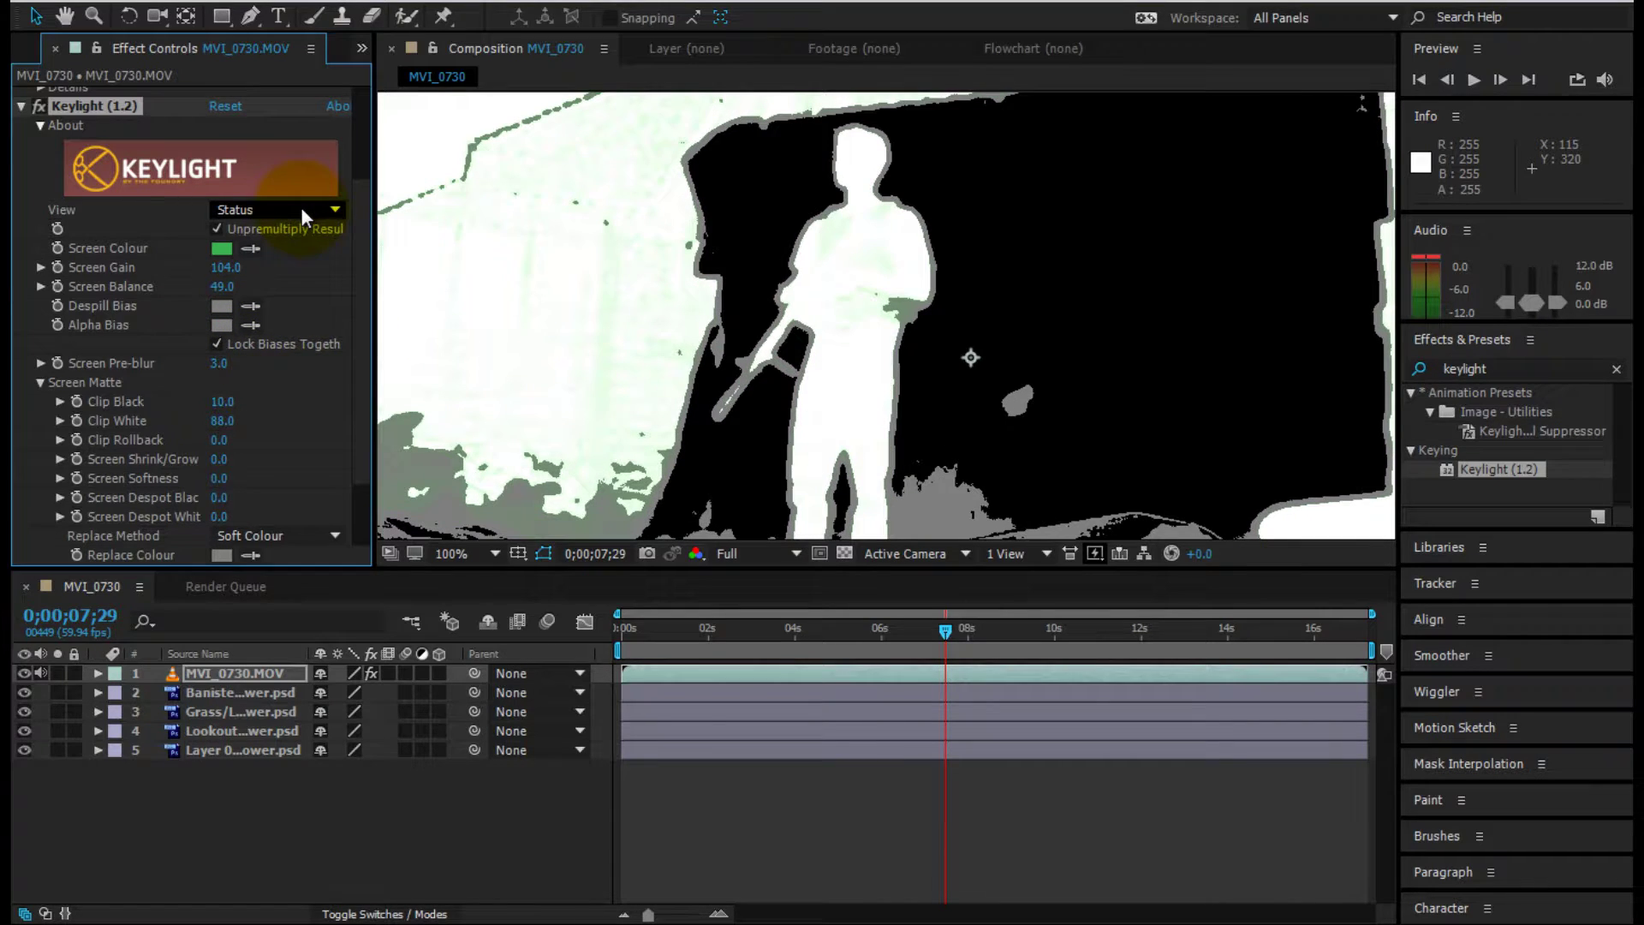
- Return Keylight to the Final Result view and inspect the keyed man against the background
click(300, 207)
click(309, 487)
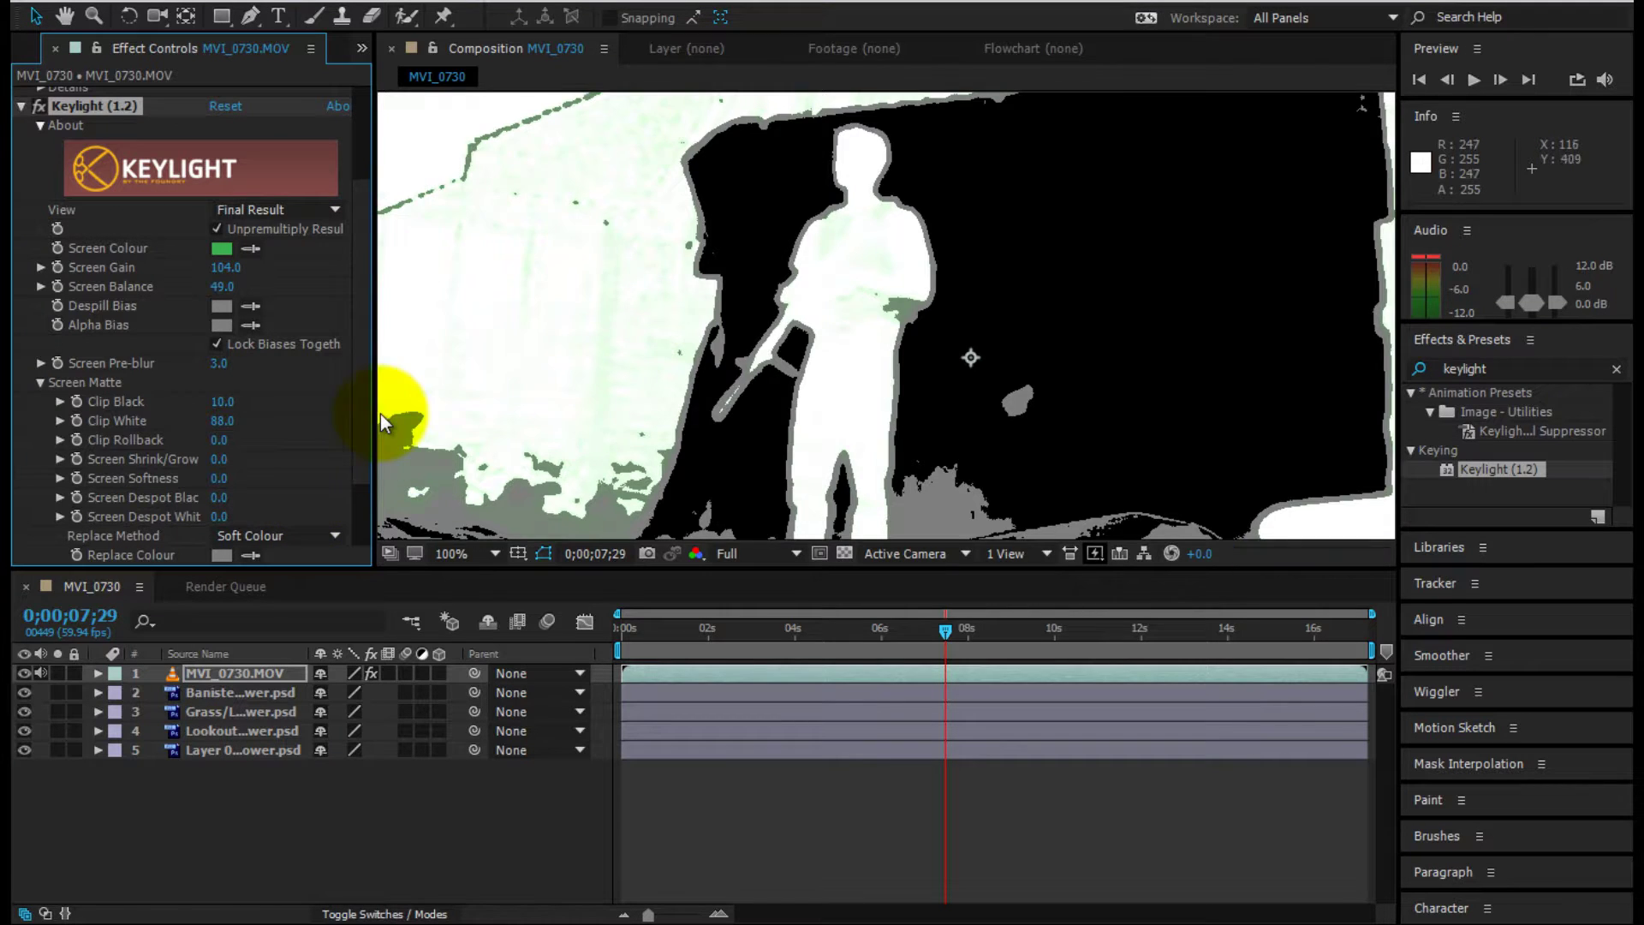
click(844, 555)
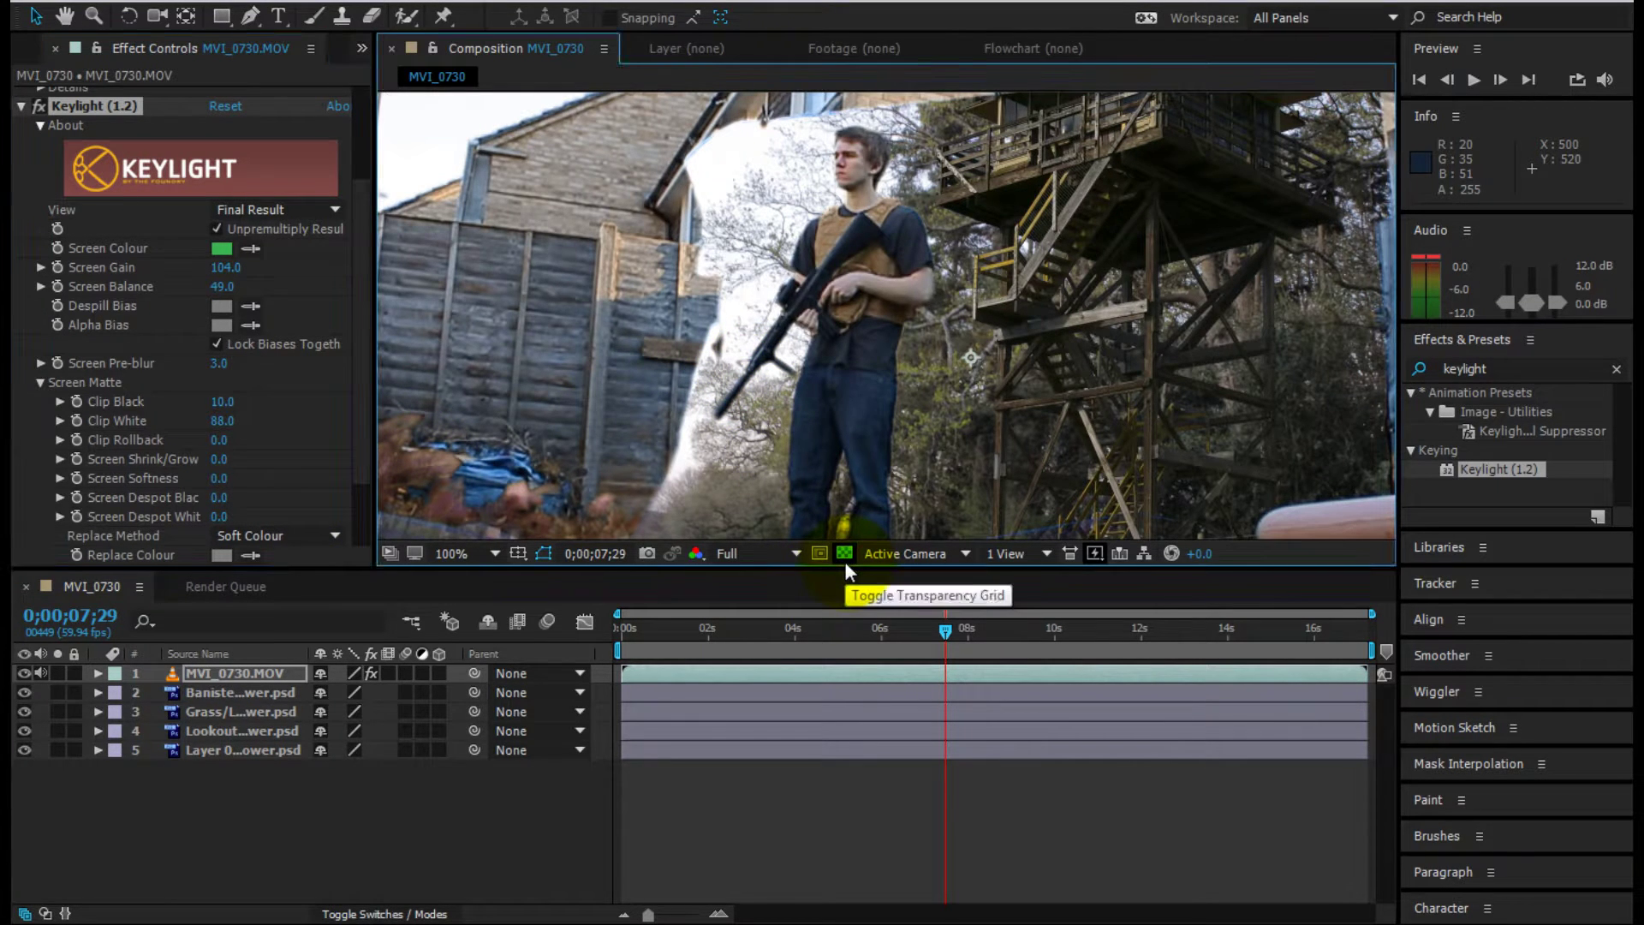
key(h)
drag(846, 261, 912, 157)
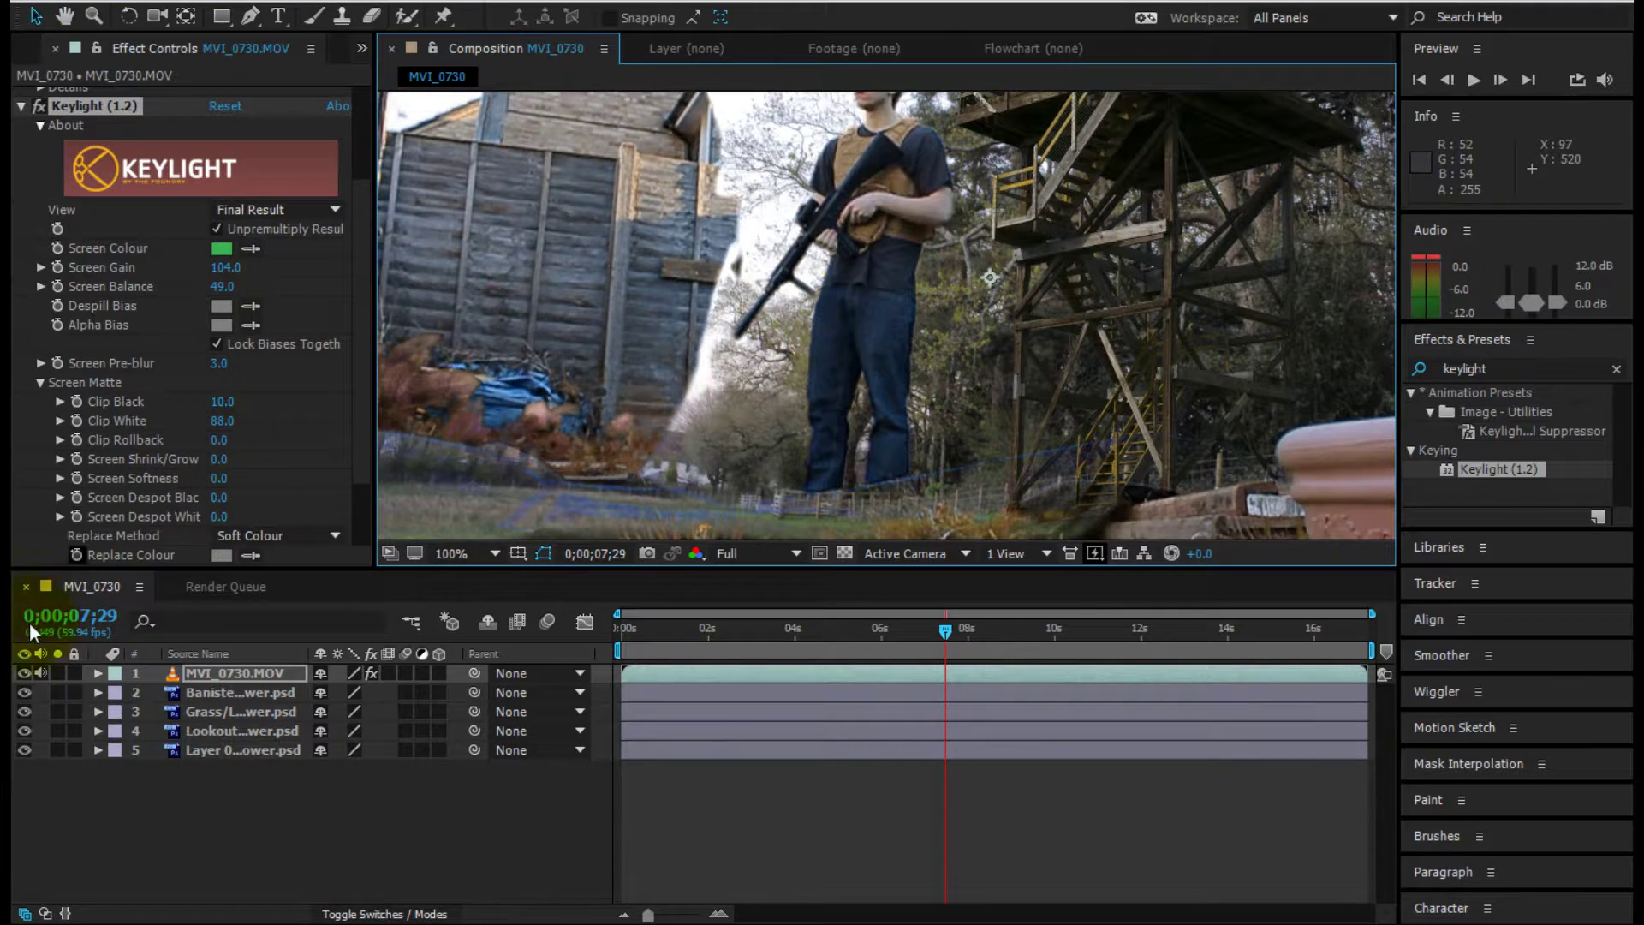
- Hide the four .psd background layers and display the transparency grid behind the keyed footage
drag(18, 697, 19, 795)
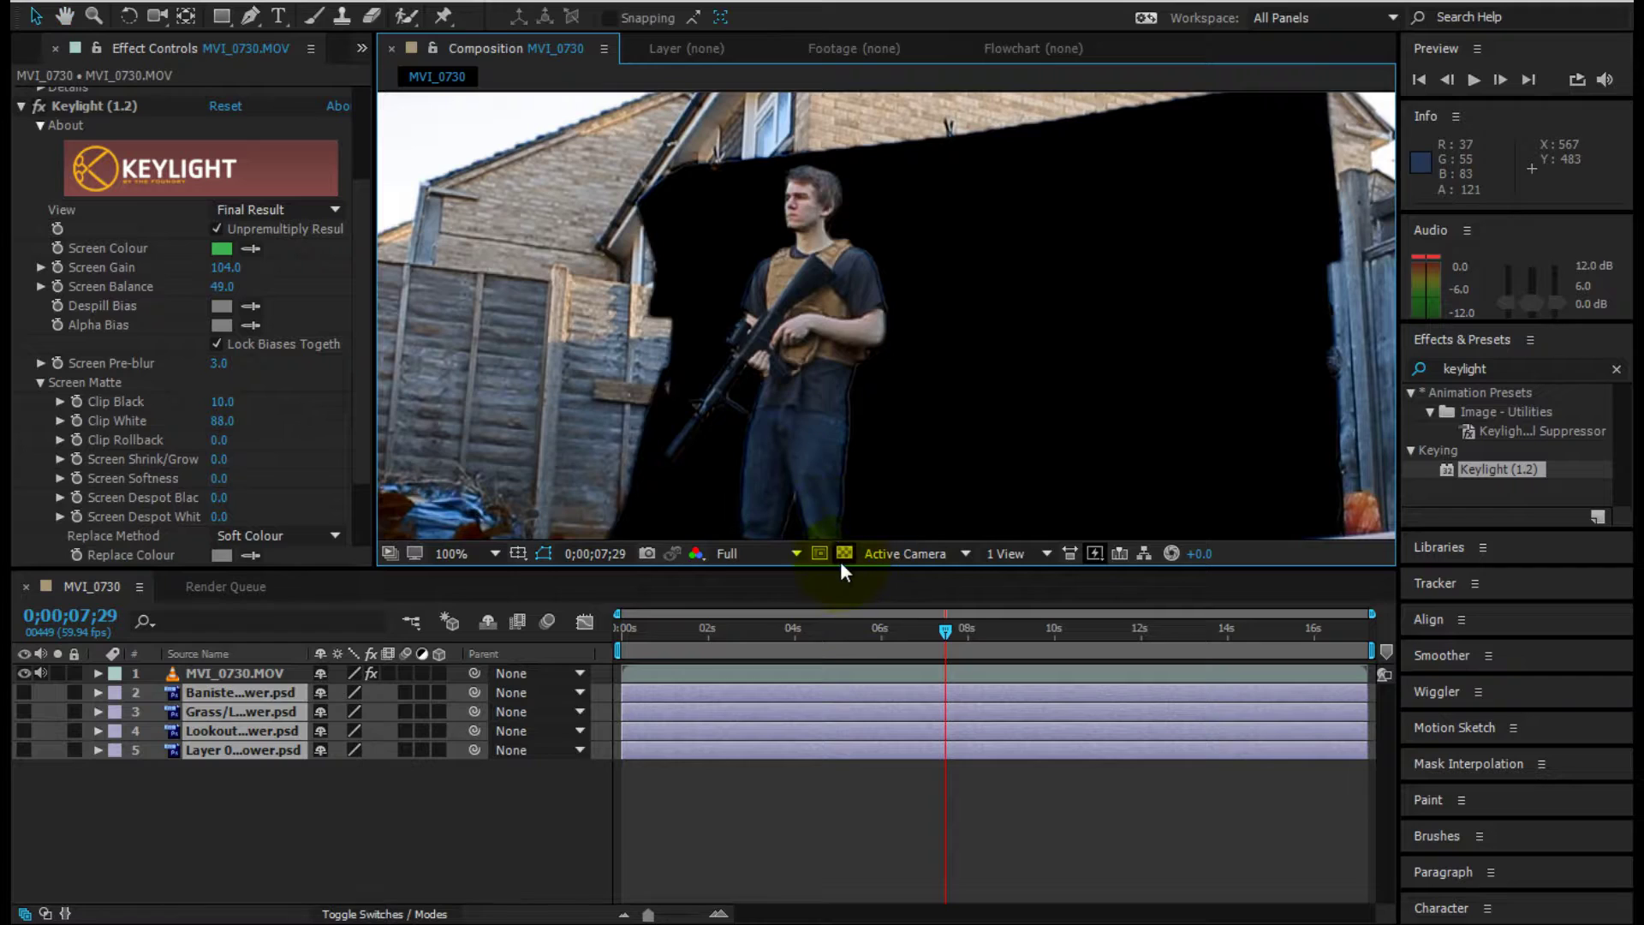
click(844, 553)
mouse_move(869, 392)
mouse_down()
mouse_move(836, 275)
mouse_move(814, 286)
mouse_move(891, 400)
mouse_up()
- Draw a closed Pen tool mask on the MVI_0730.MOV layer, loosely around the man inside the green screen area
click(224, 677)
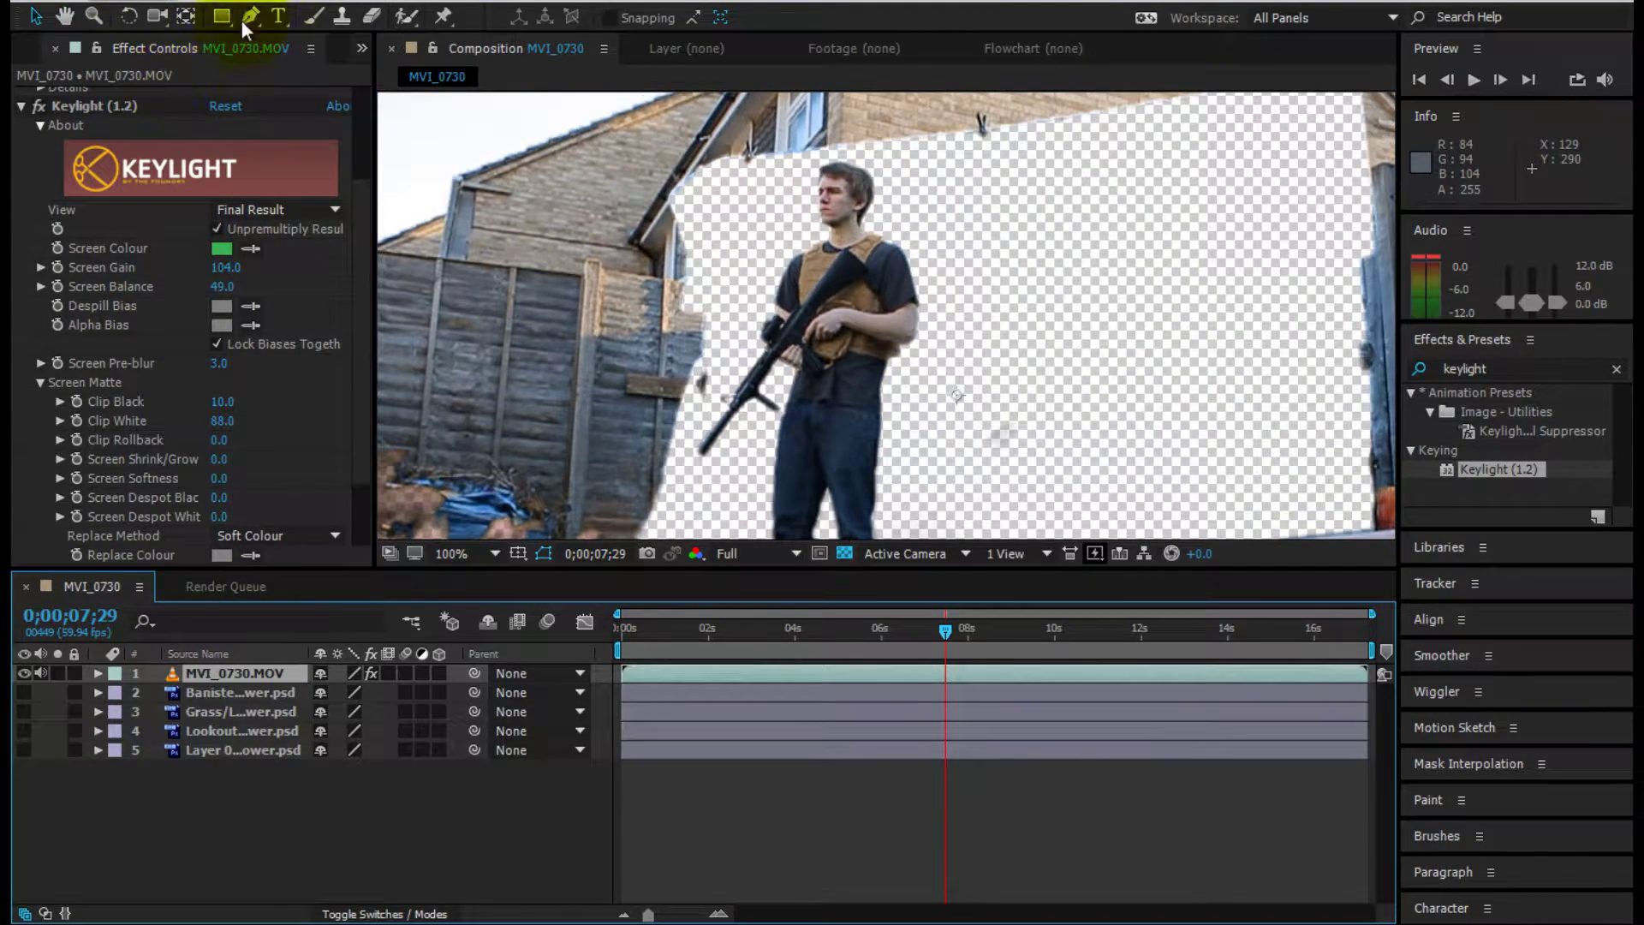
click(249, 16)
click(728, 170)
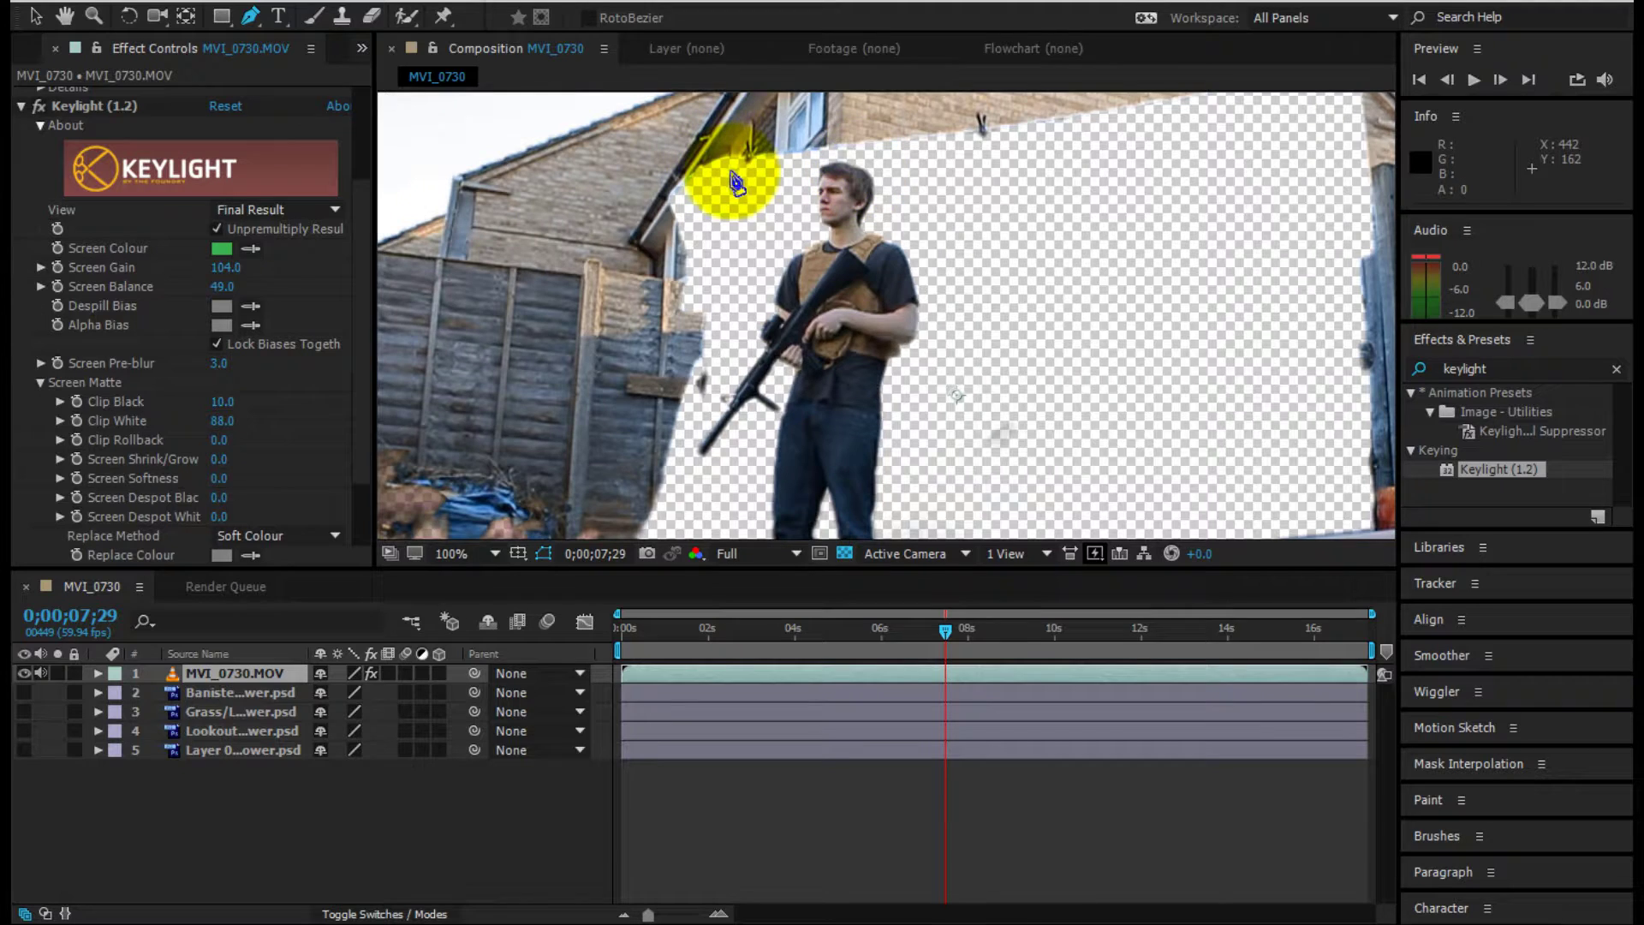
click(832, 147)
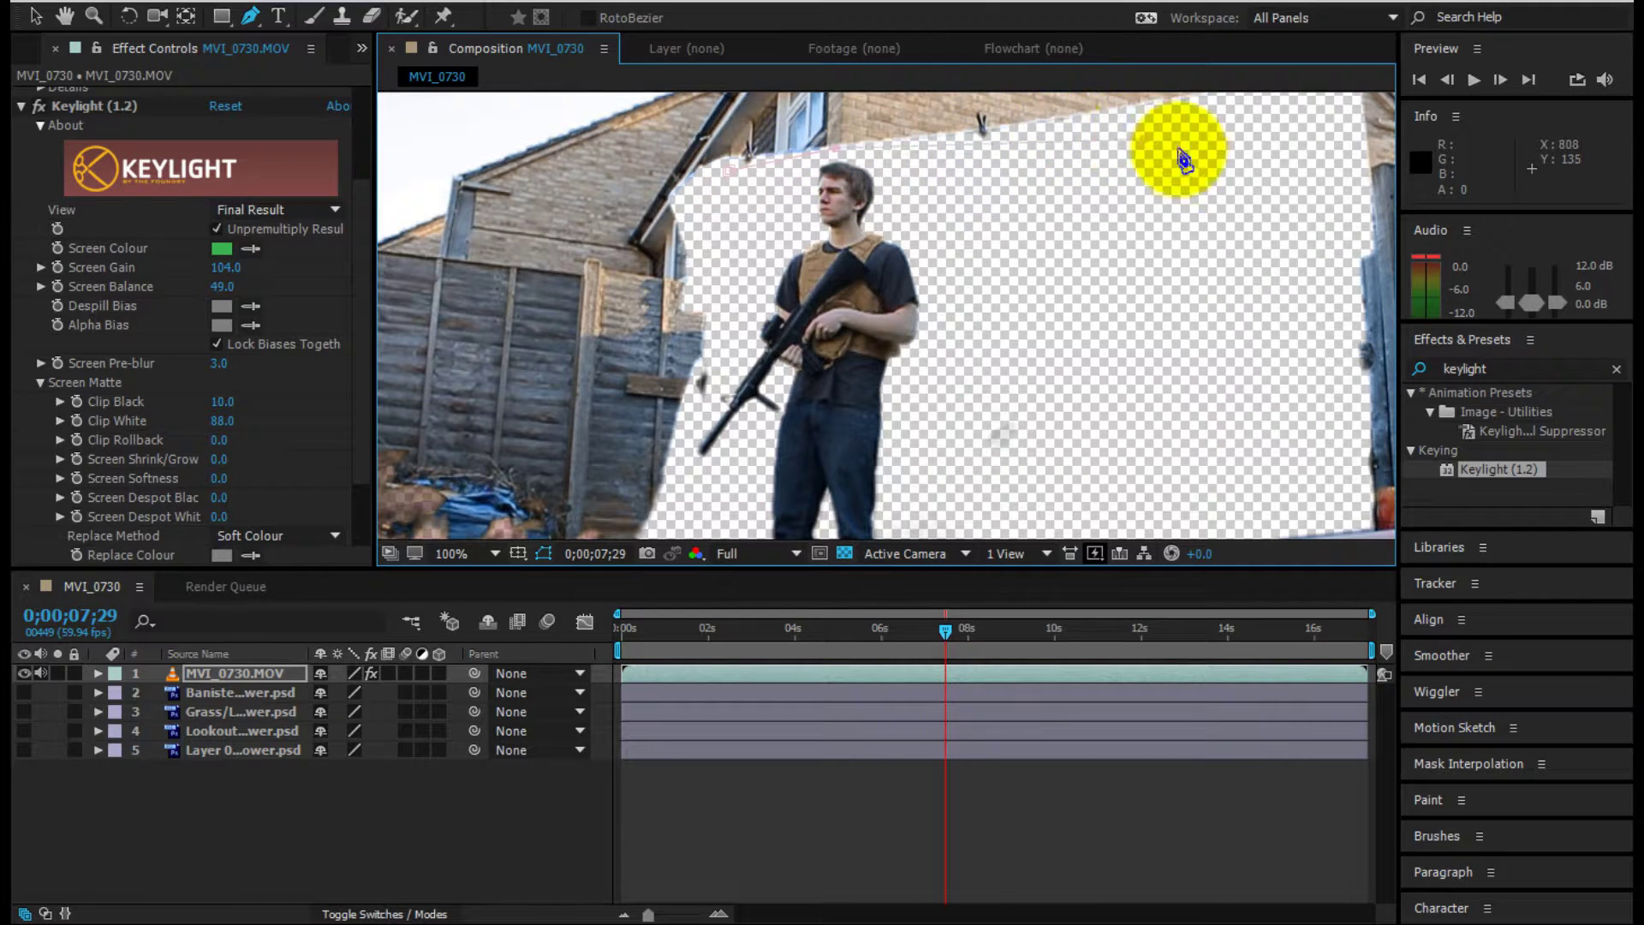
drag(1112, 396, 1184, 190)
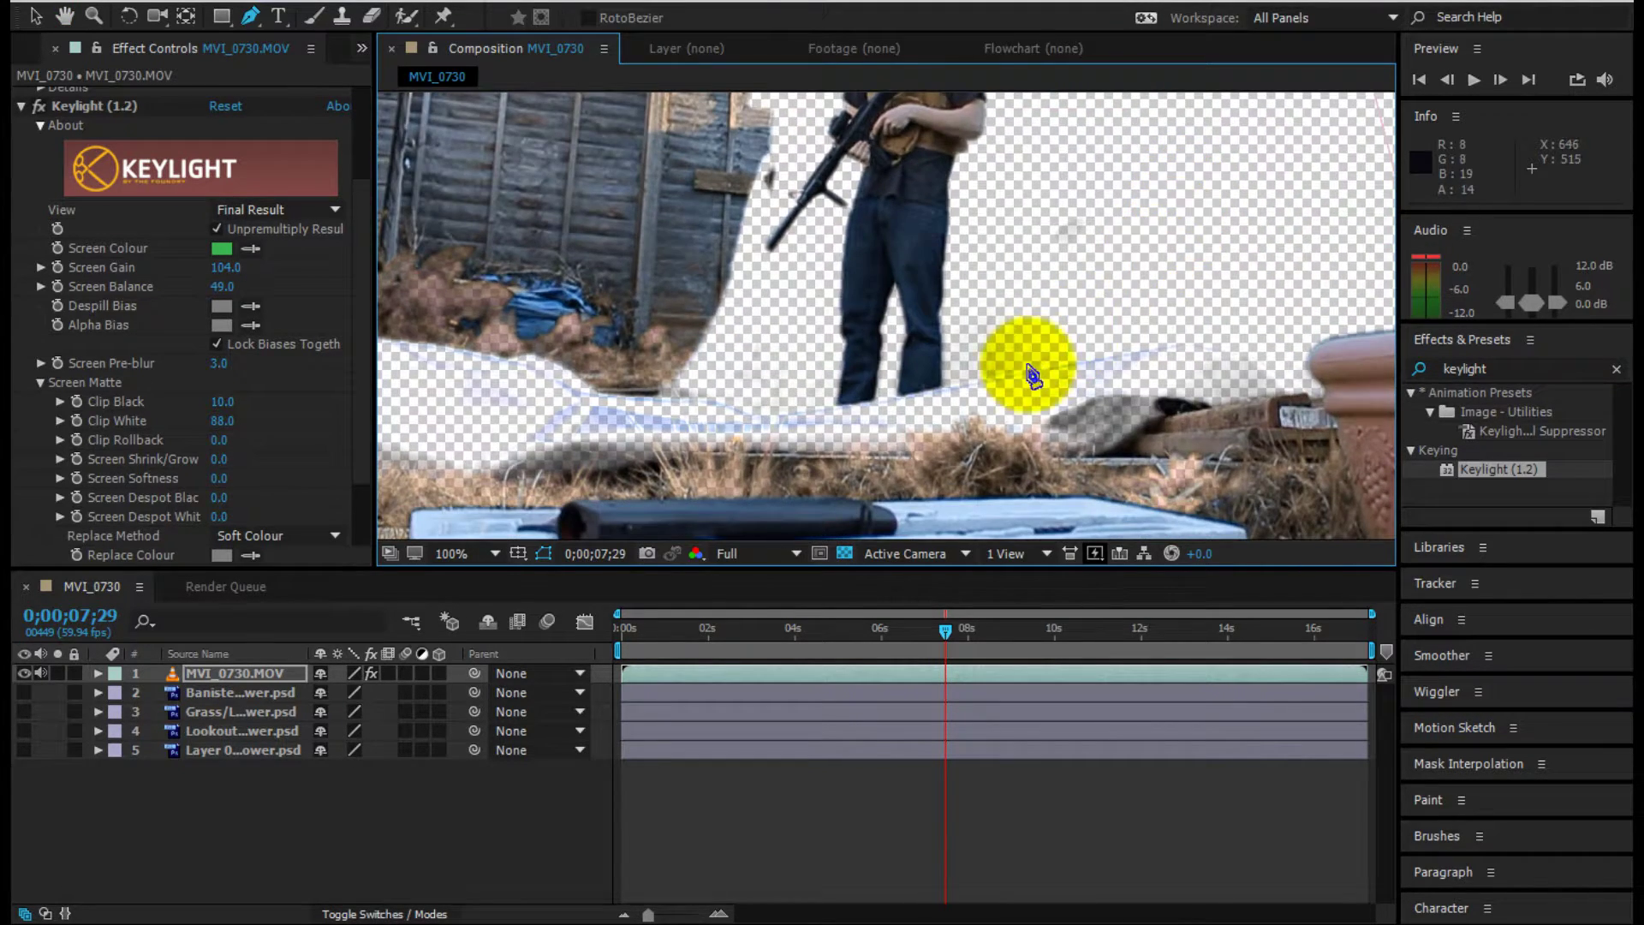
click(807, 394)
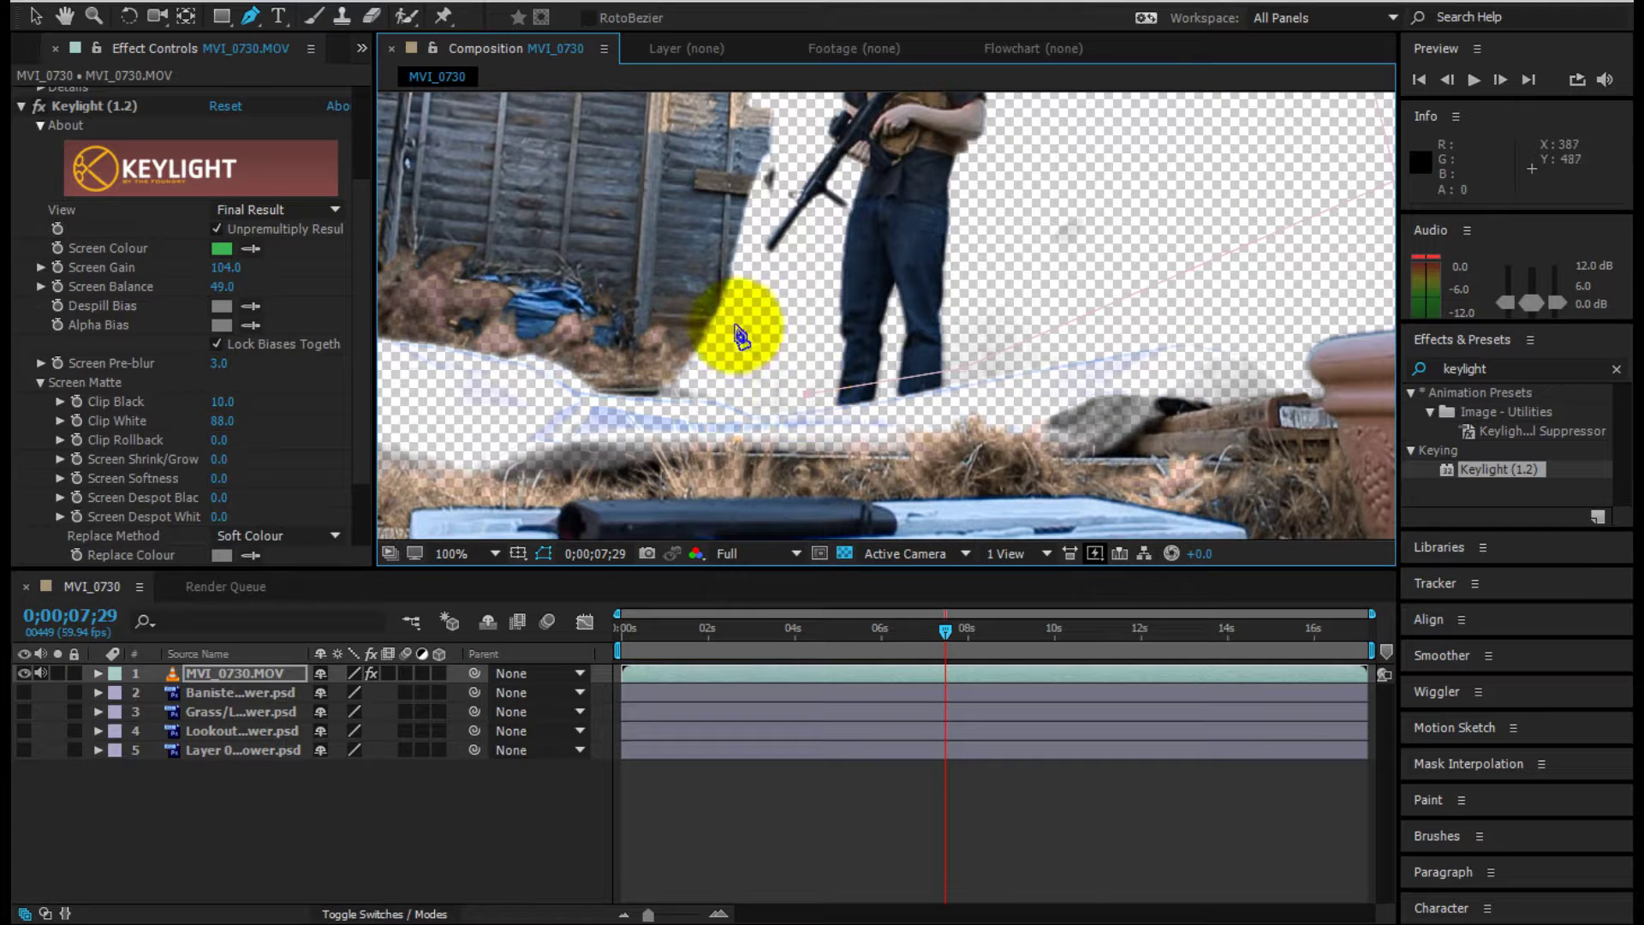
click(753, 254)
click(791, 179)
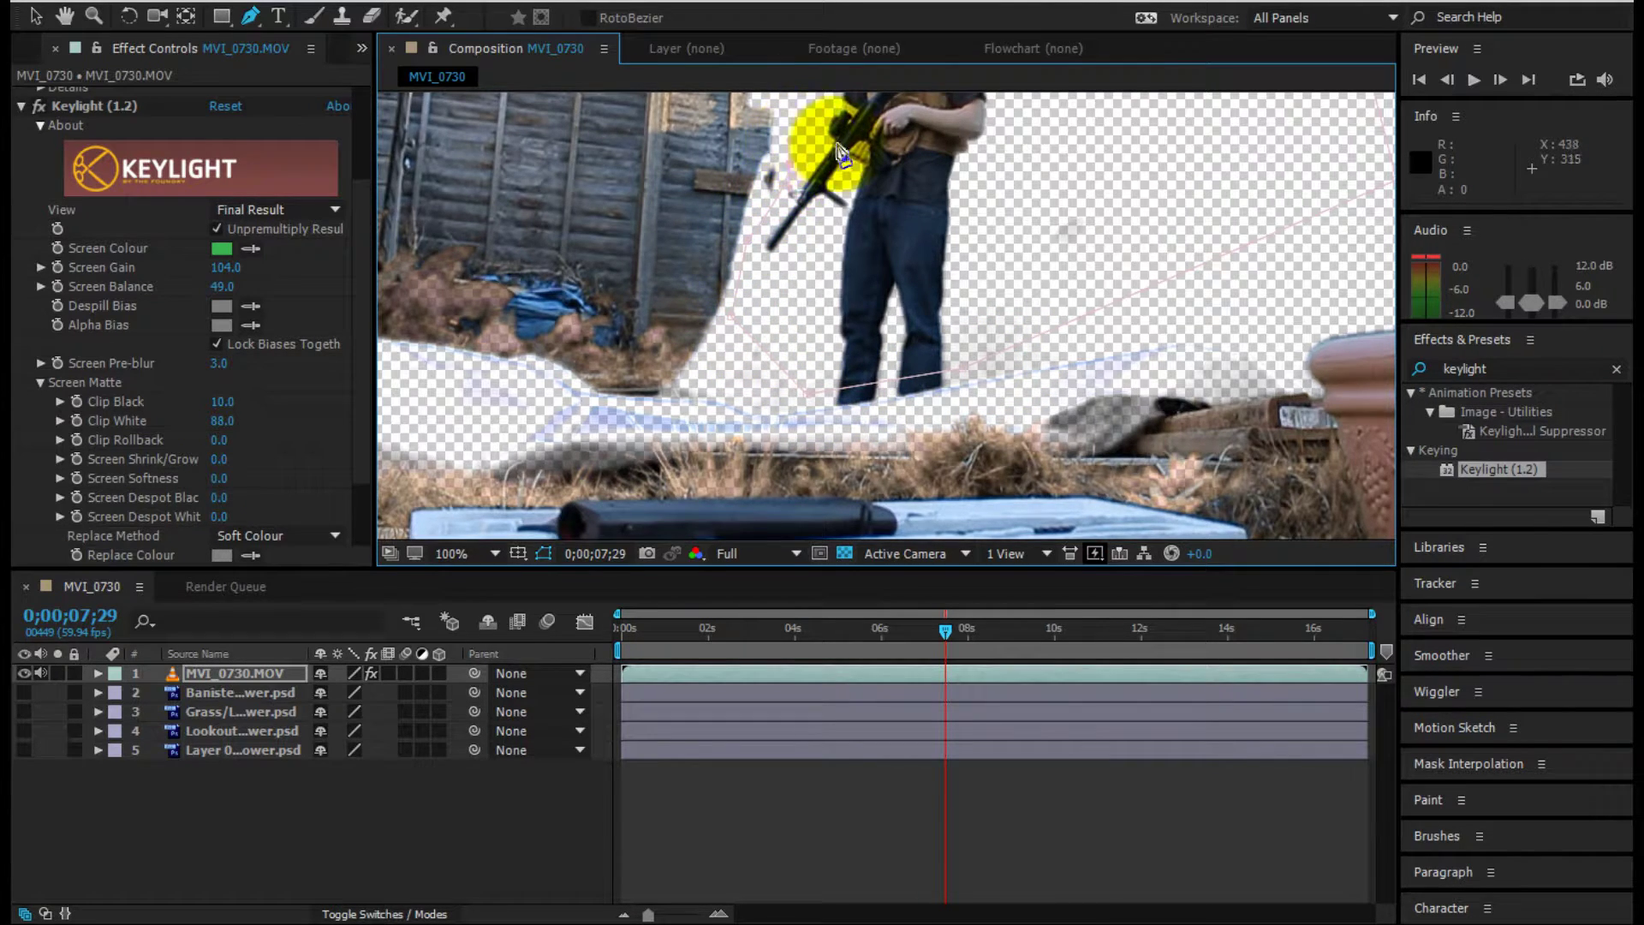
drag(839, 152, 771, 432)
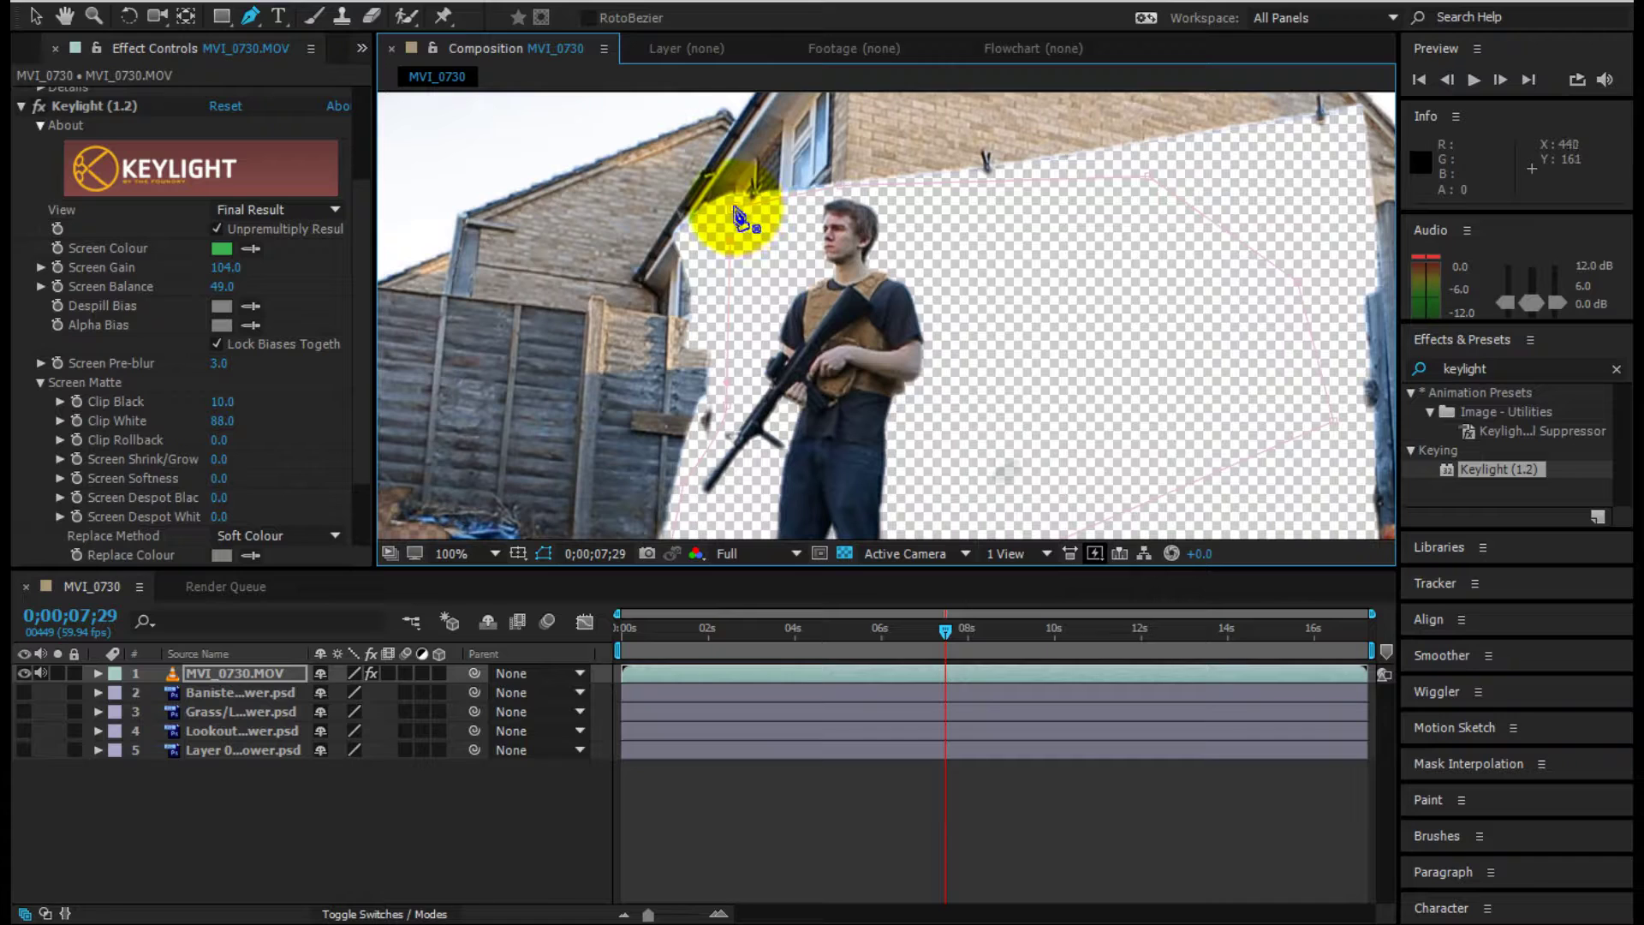
click(734, 210)
click(302, 827)
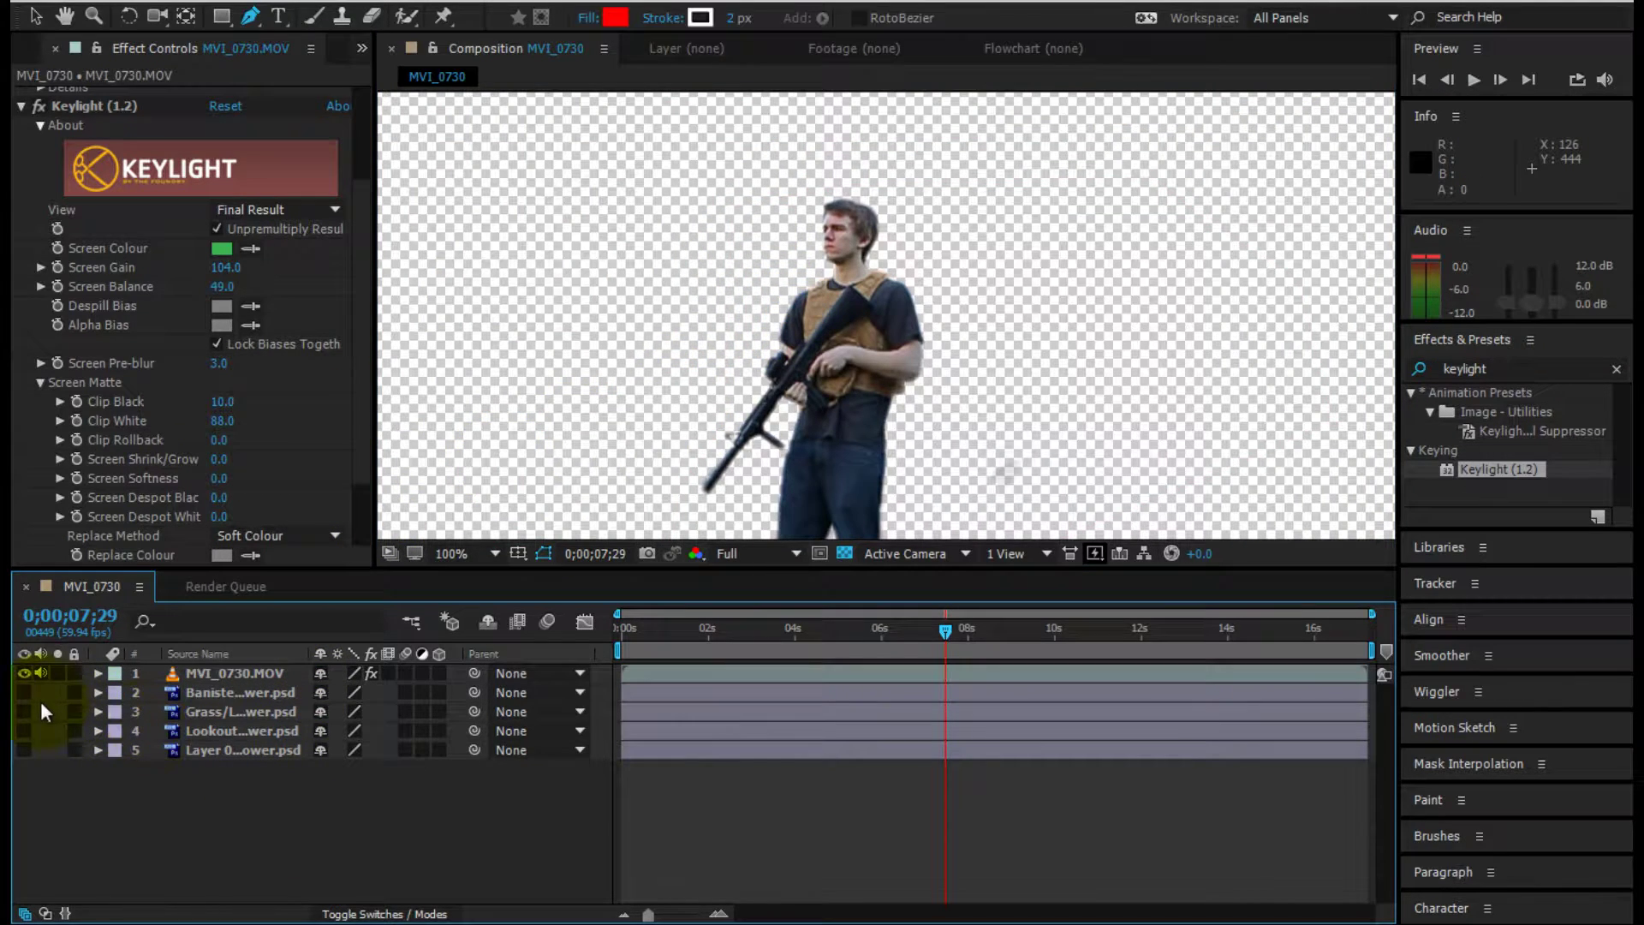
- Show the four background layers again and scale the MVI_0730.MOV layer to 29%, with its Position also revealed
click(497, 554)
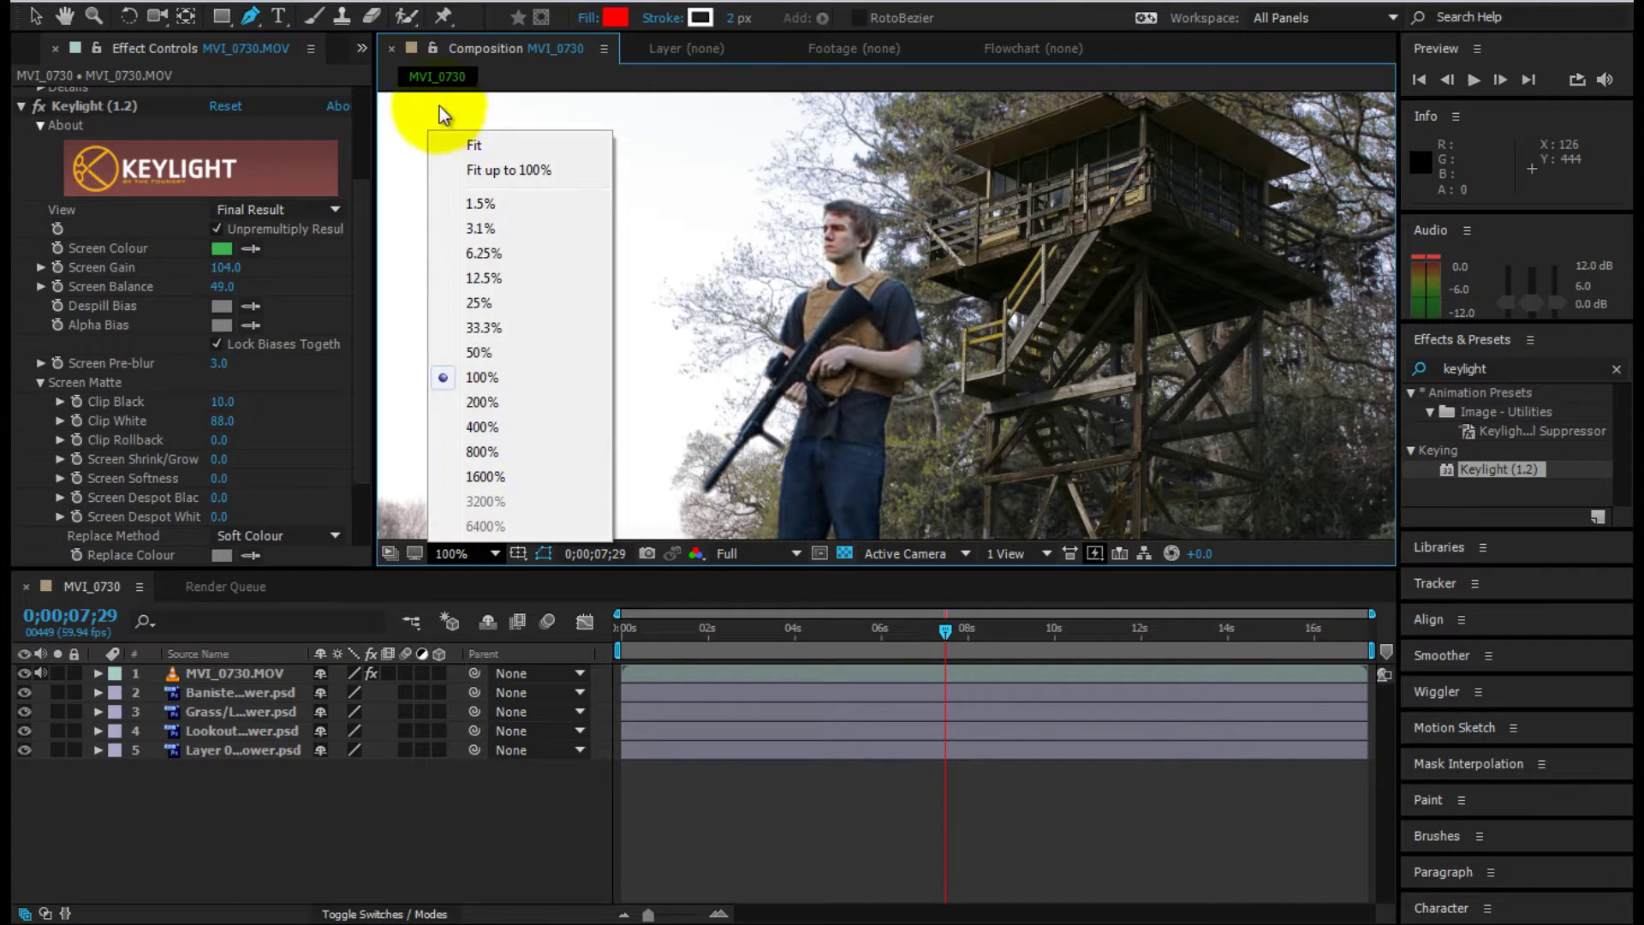
click(477, 145)
click(189, 674)
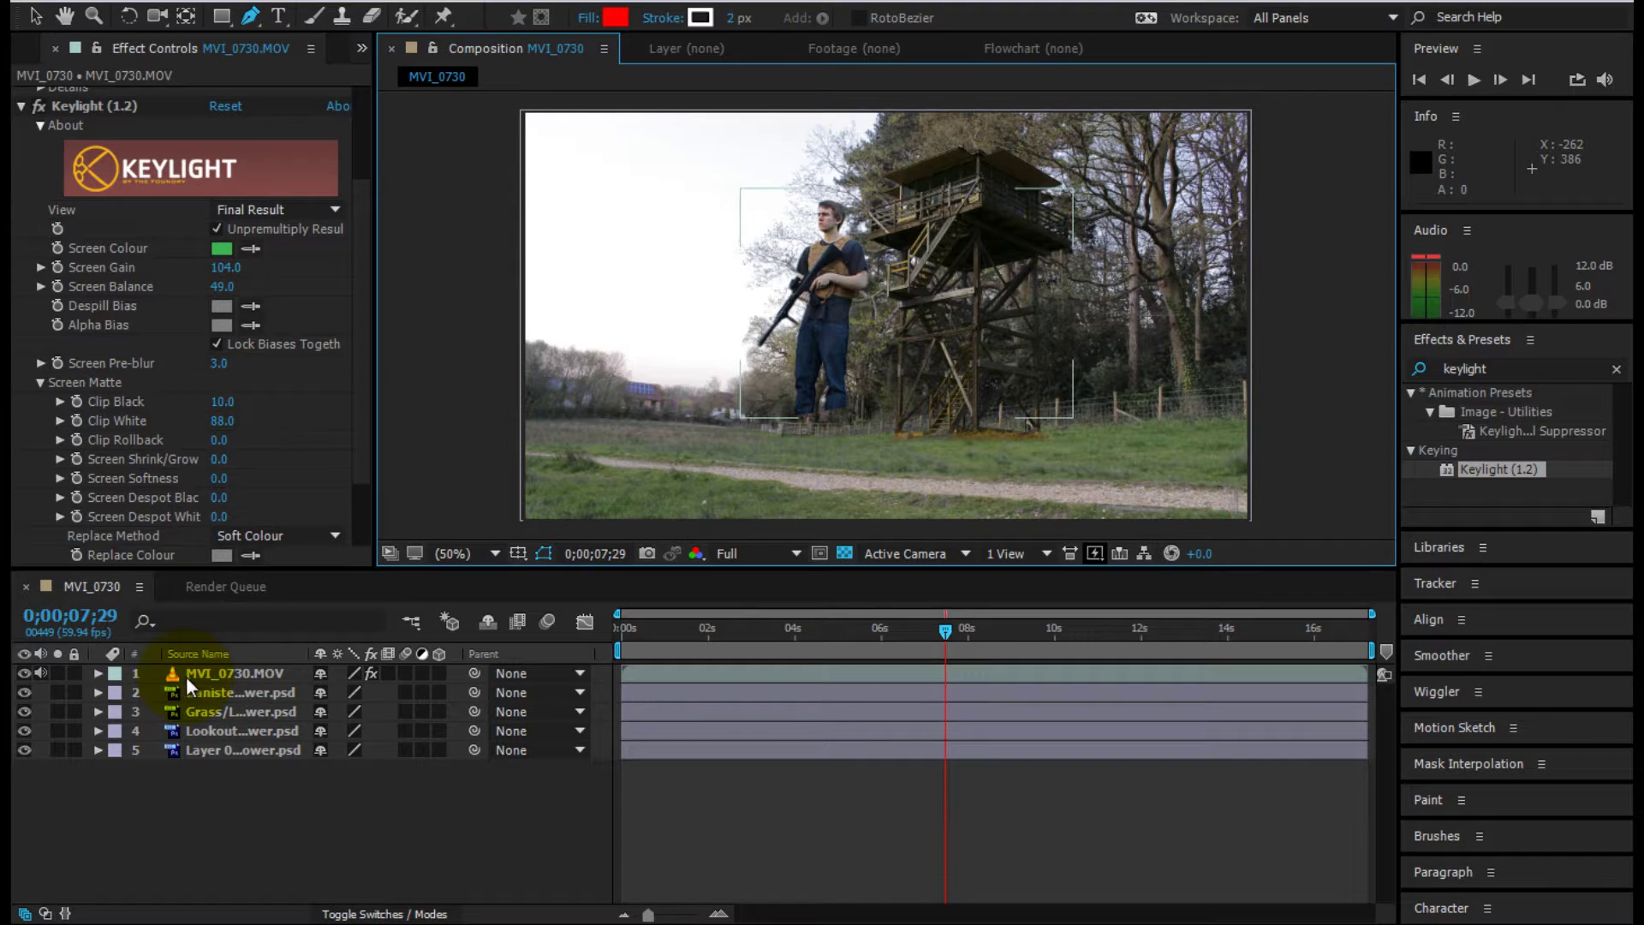
key(s)
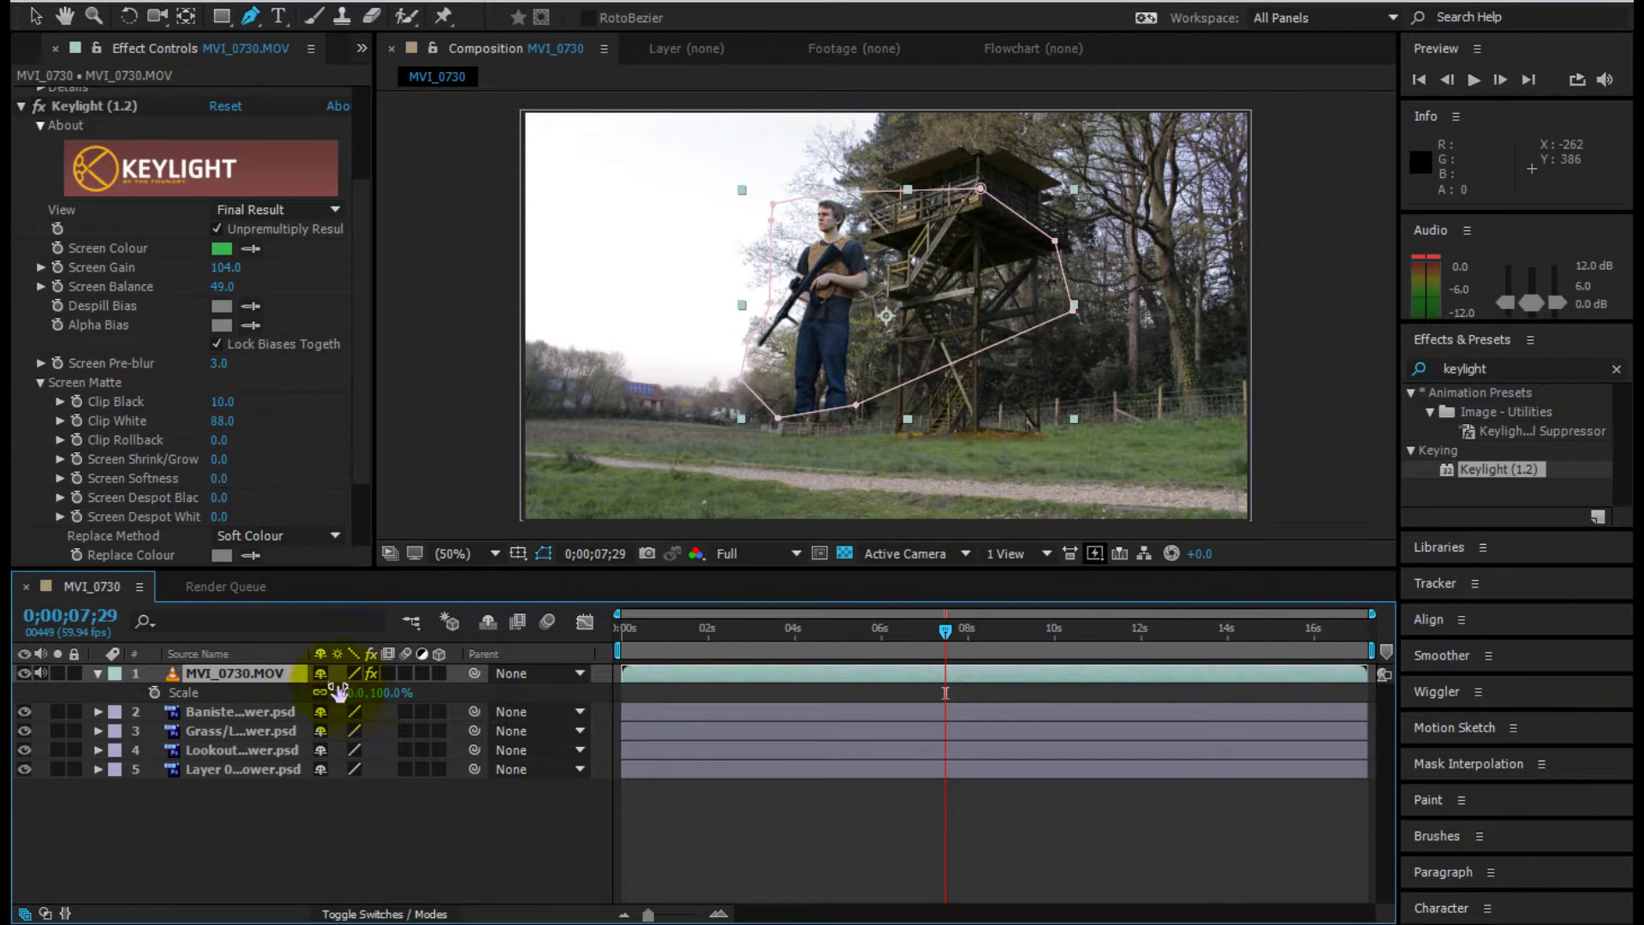
key(shift+p)
drag(358, 719, 282, 718)
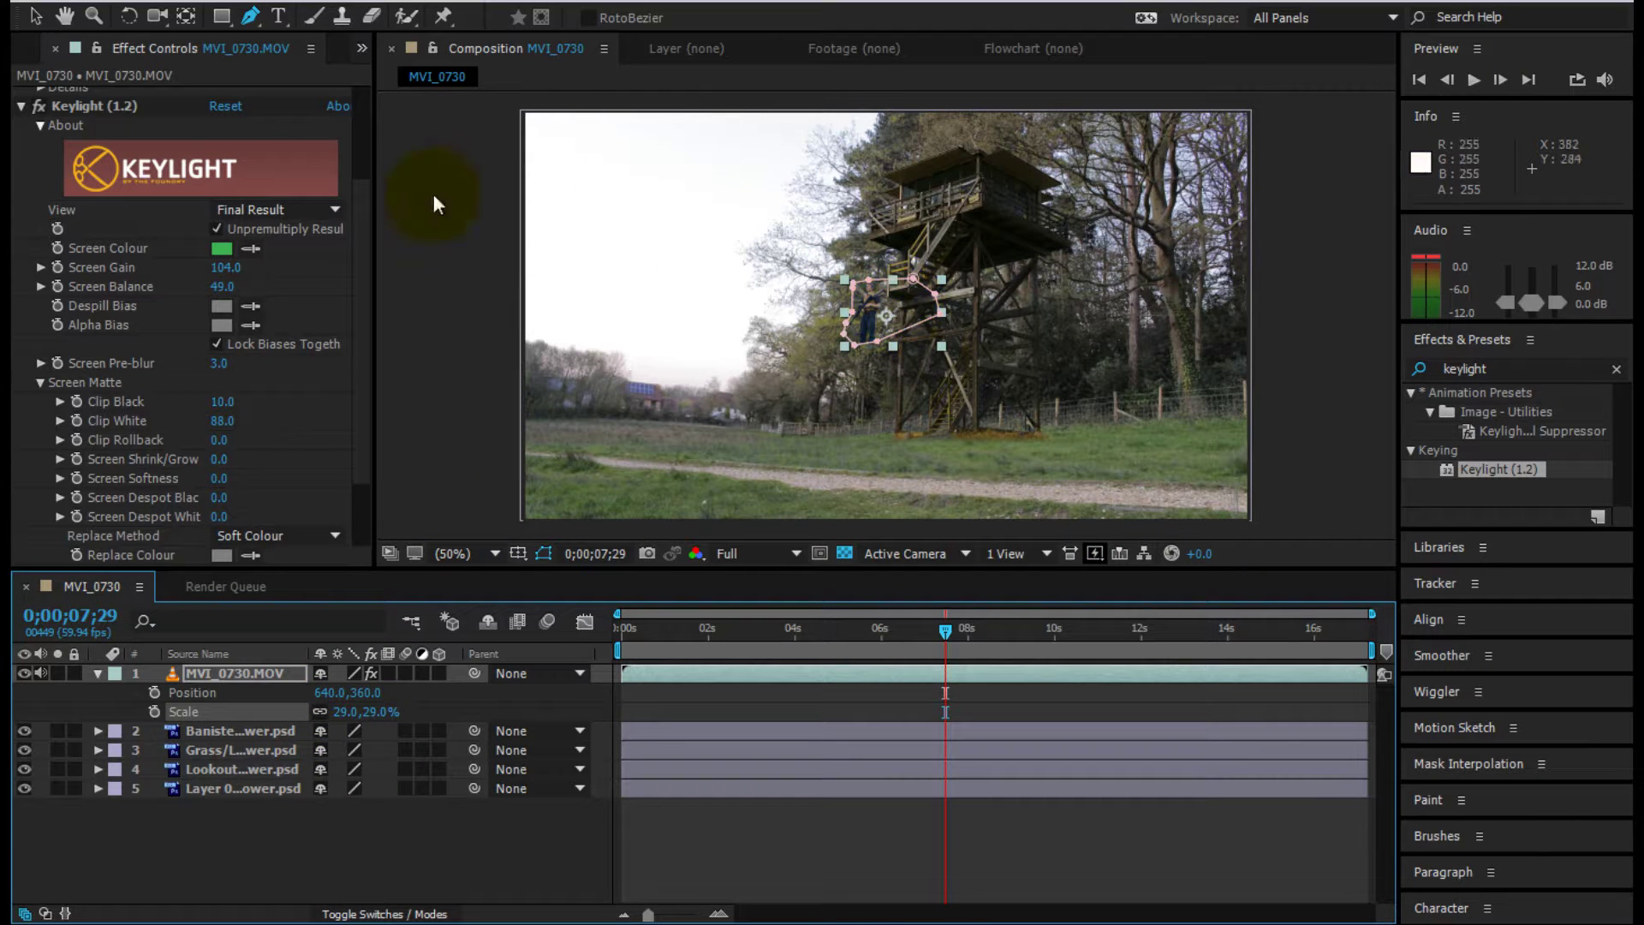
- Move the scaled-down man onto the lookout tower's balcony, at position 770, 132
click(34, 16)
drag(901, 311, 956, 568)
scroll(974, 186, up, 4)
key(space)
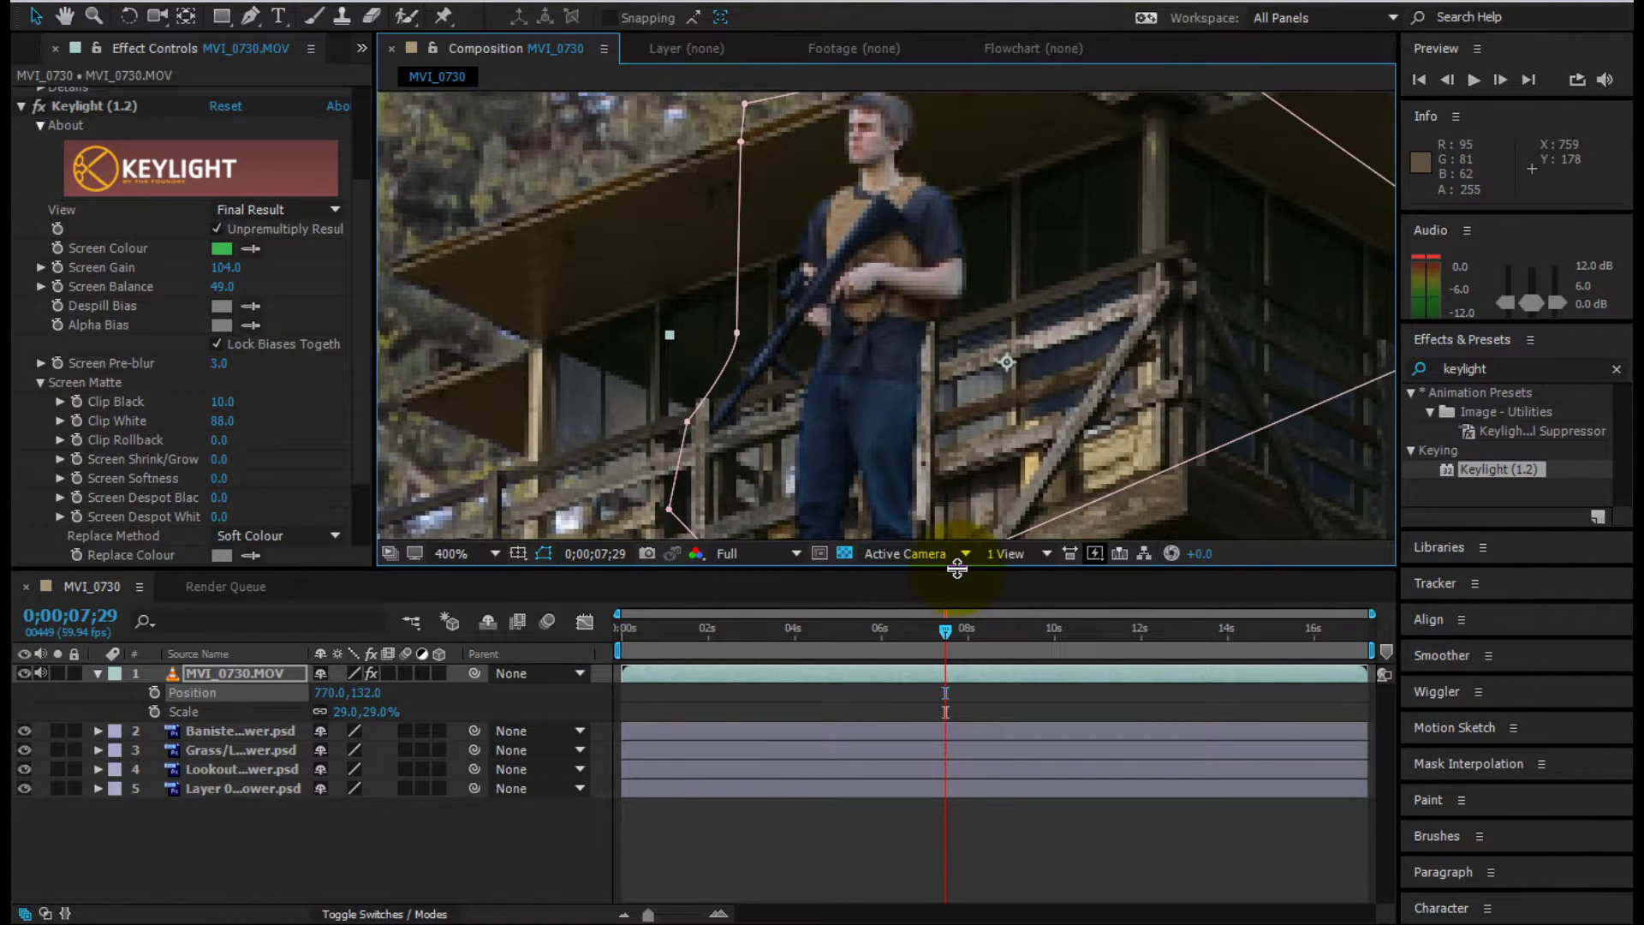
key(comma)
key(comma)
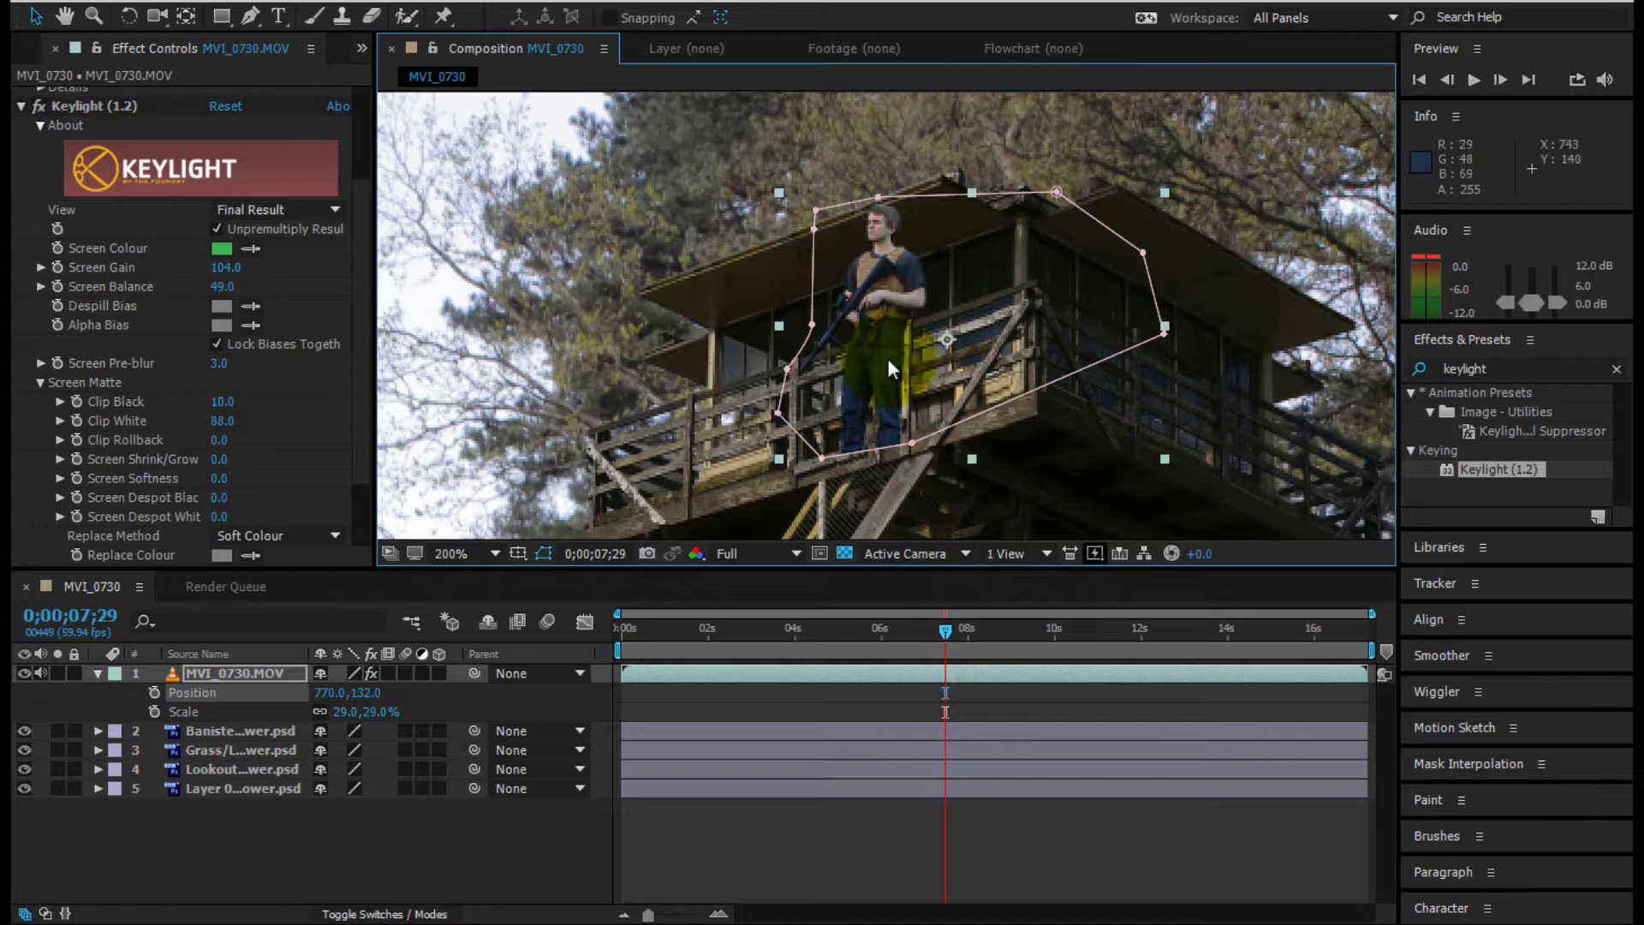
- Scale the MVI_0730.MOV layer to 25% and move the man near the balcony's corner, at position 804, 126
drag(899, 357, 981, 335)
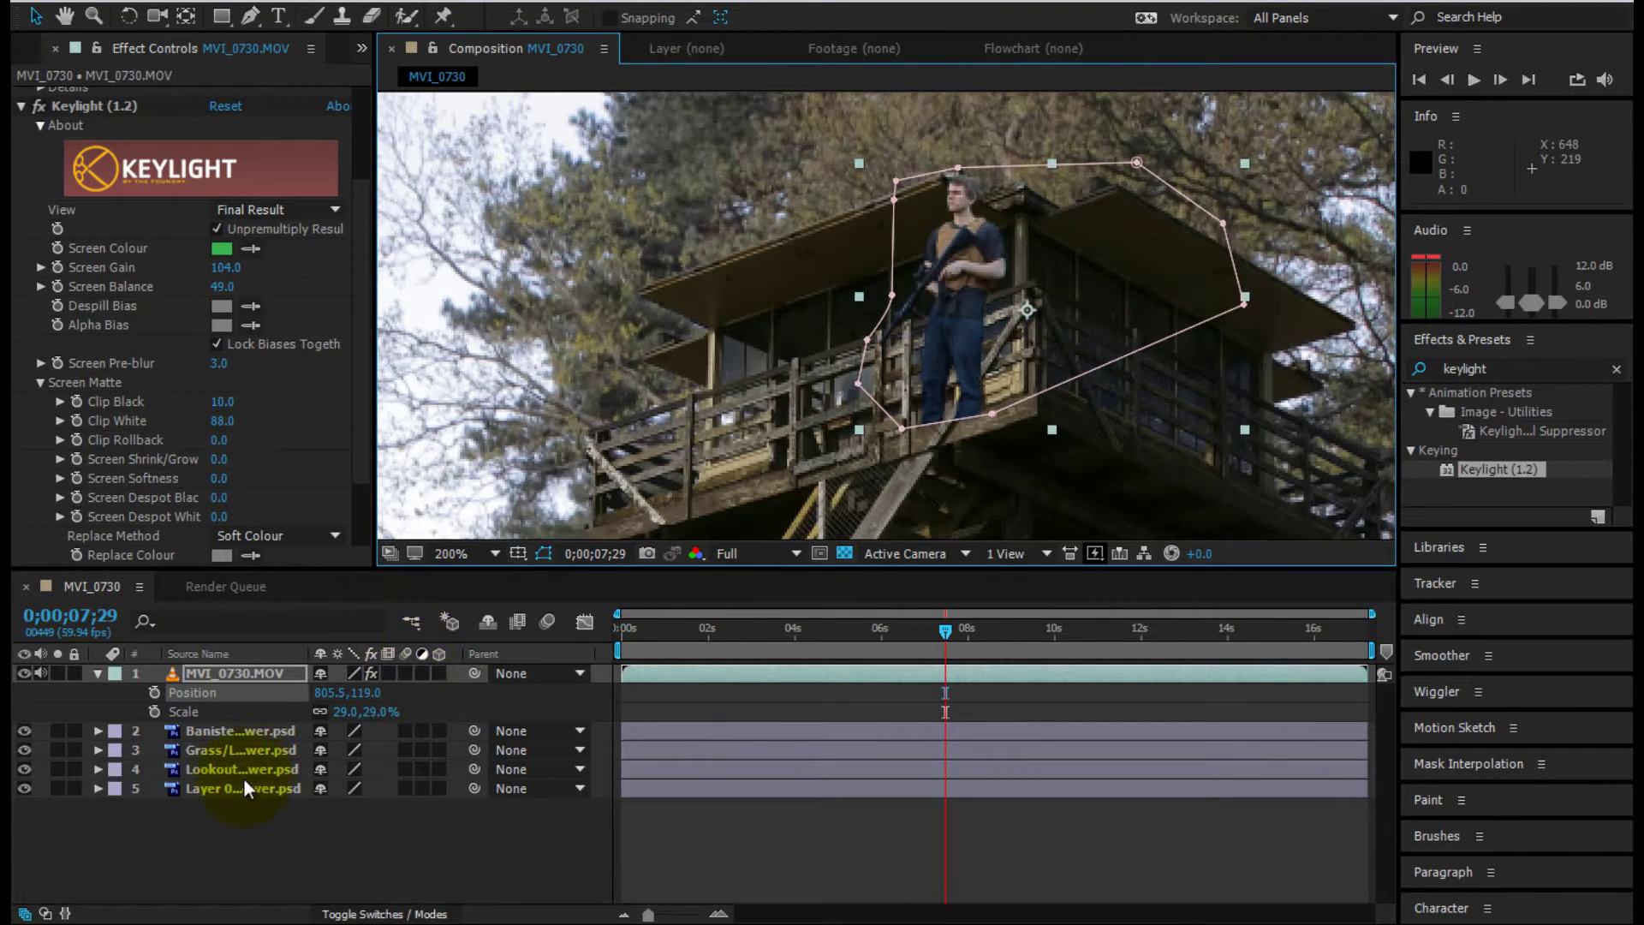
drag(340, 712, 363, 698)
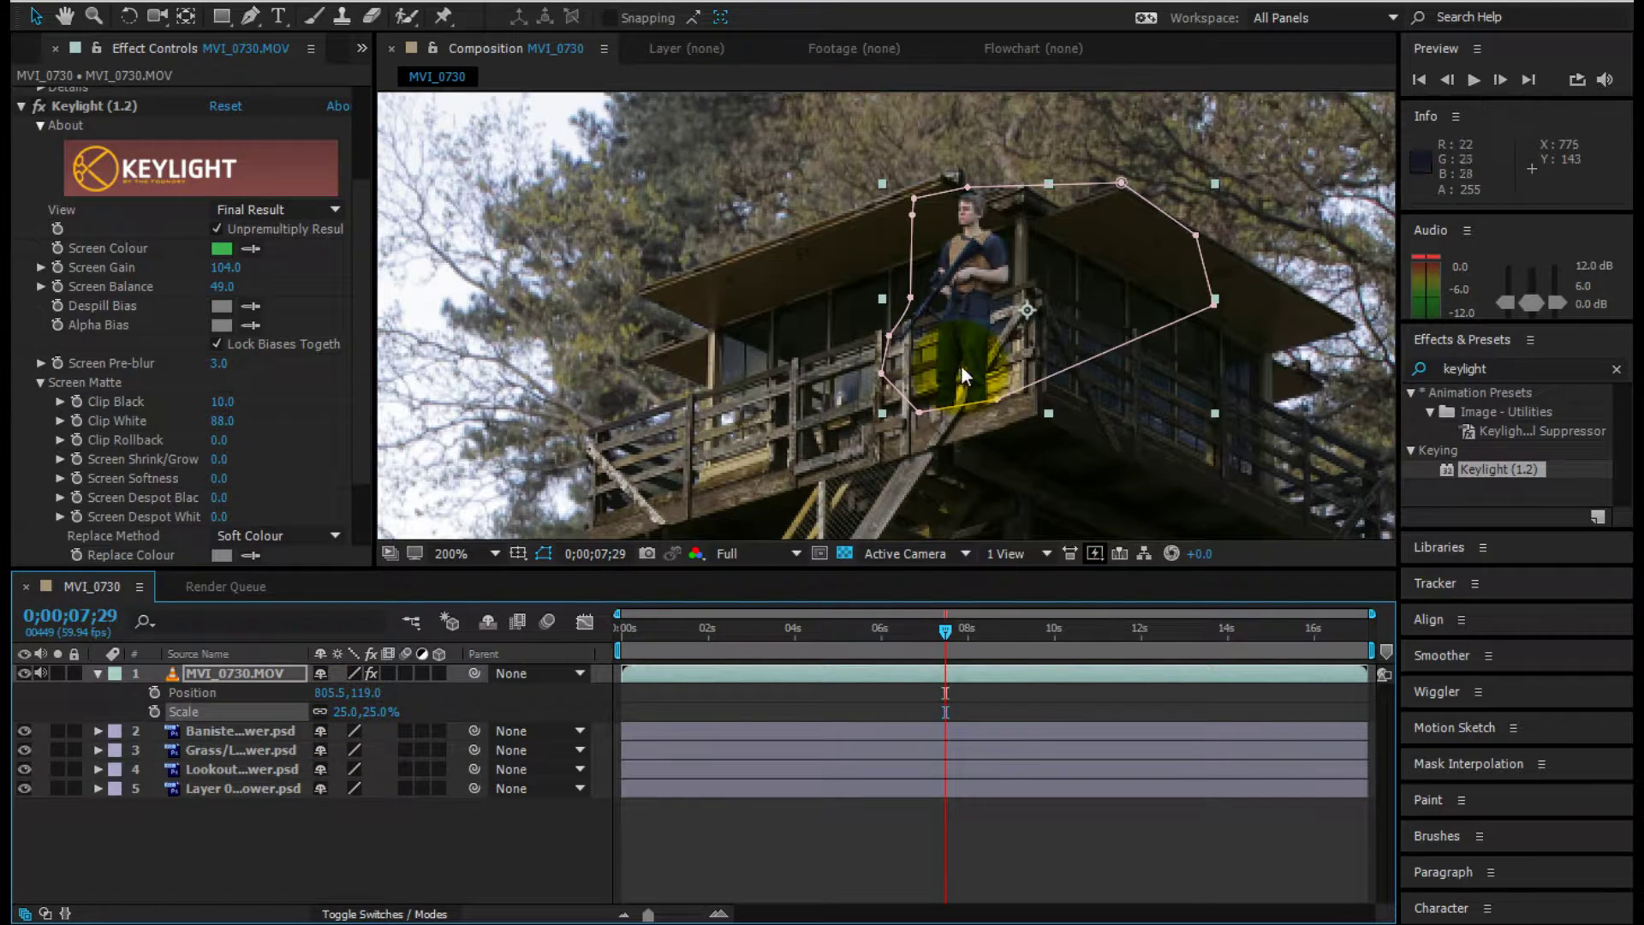
drag(966, 364, 958, 386)
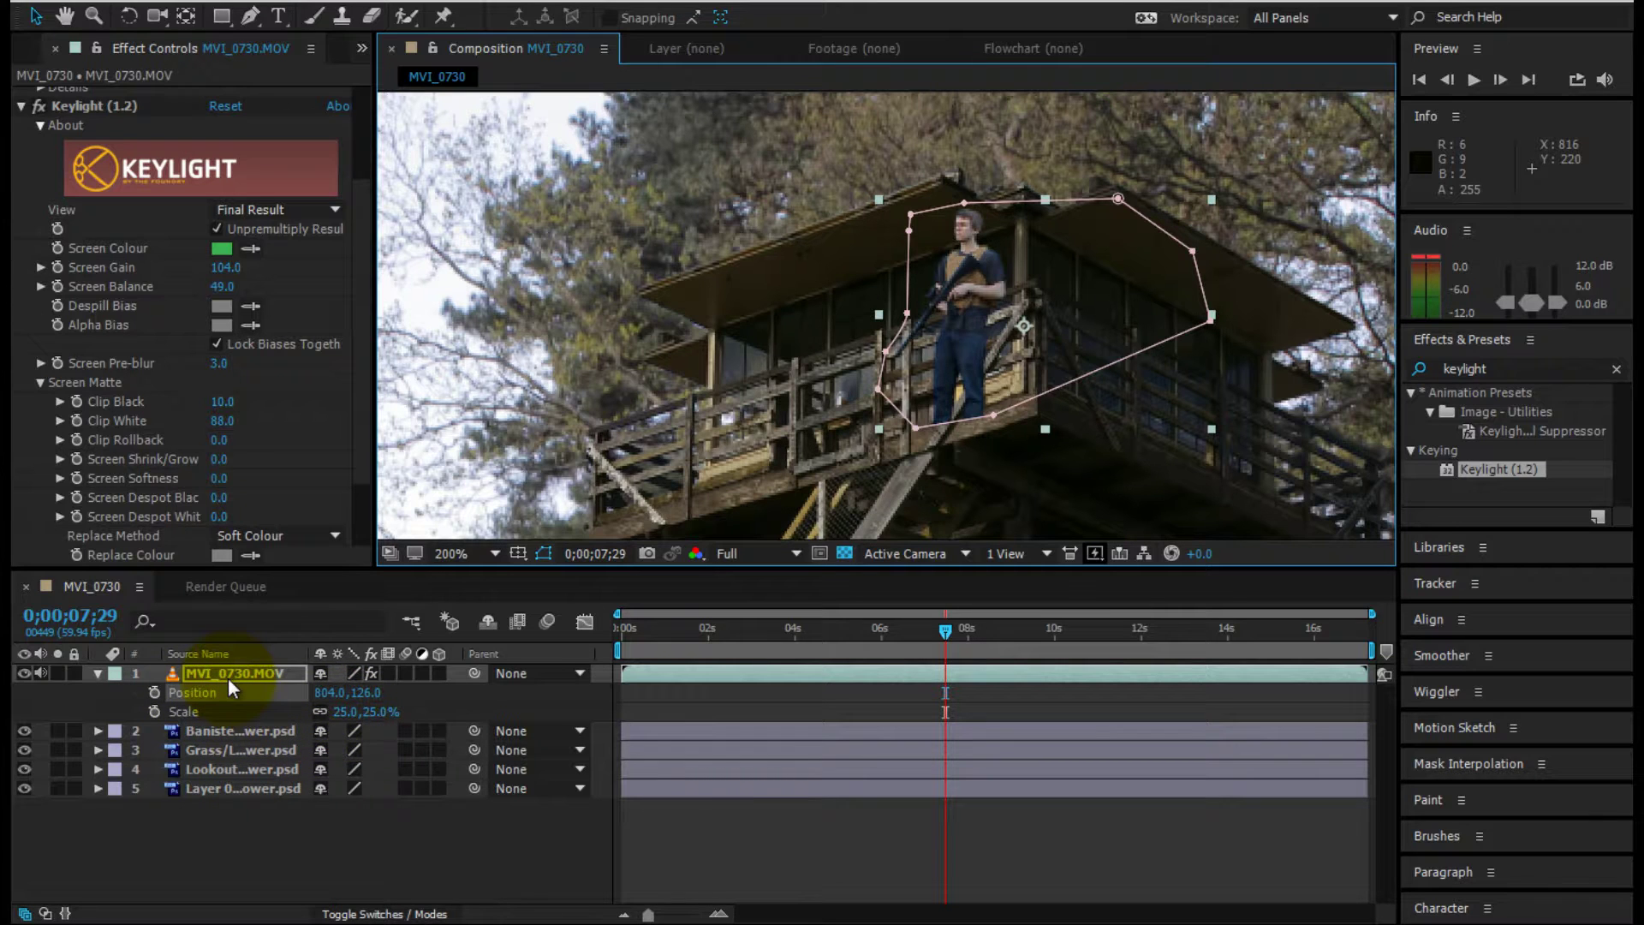
- Rotate the MVI_0730.MOV layer to -3° so the man stands in line with the tower's balcony
key(r)
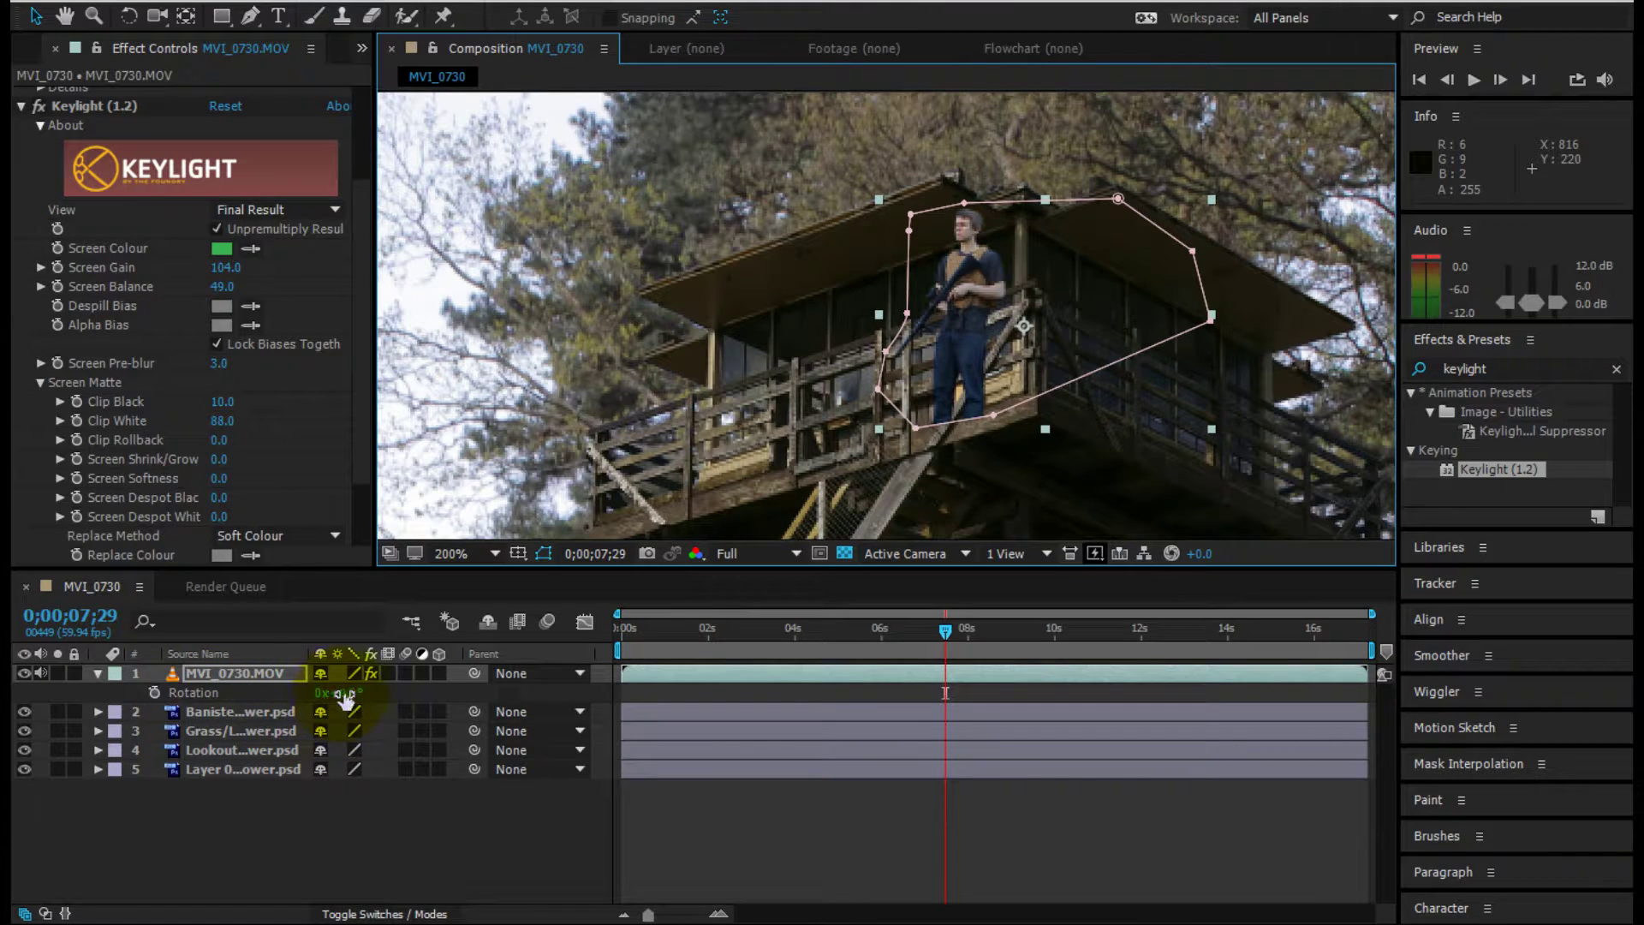
drag(345, 698, 340, 690)
click(257, 858)
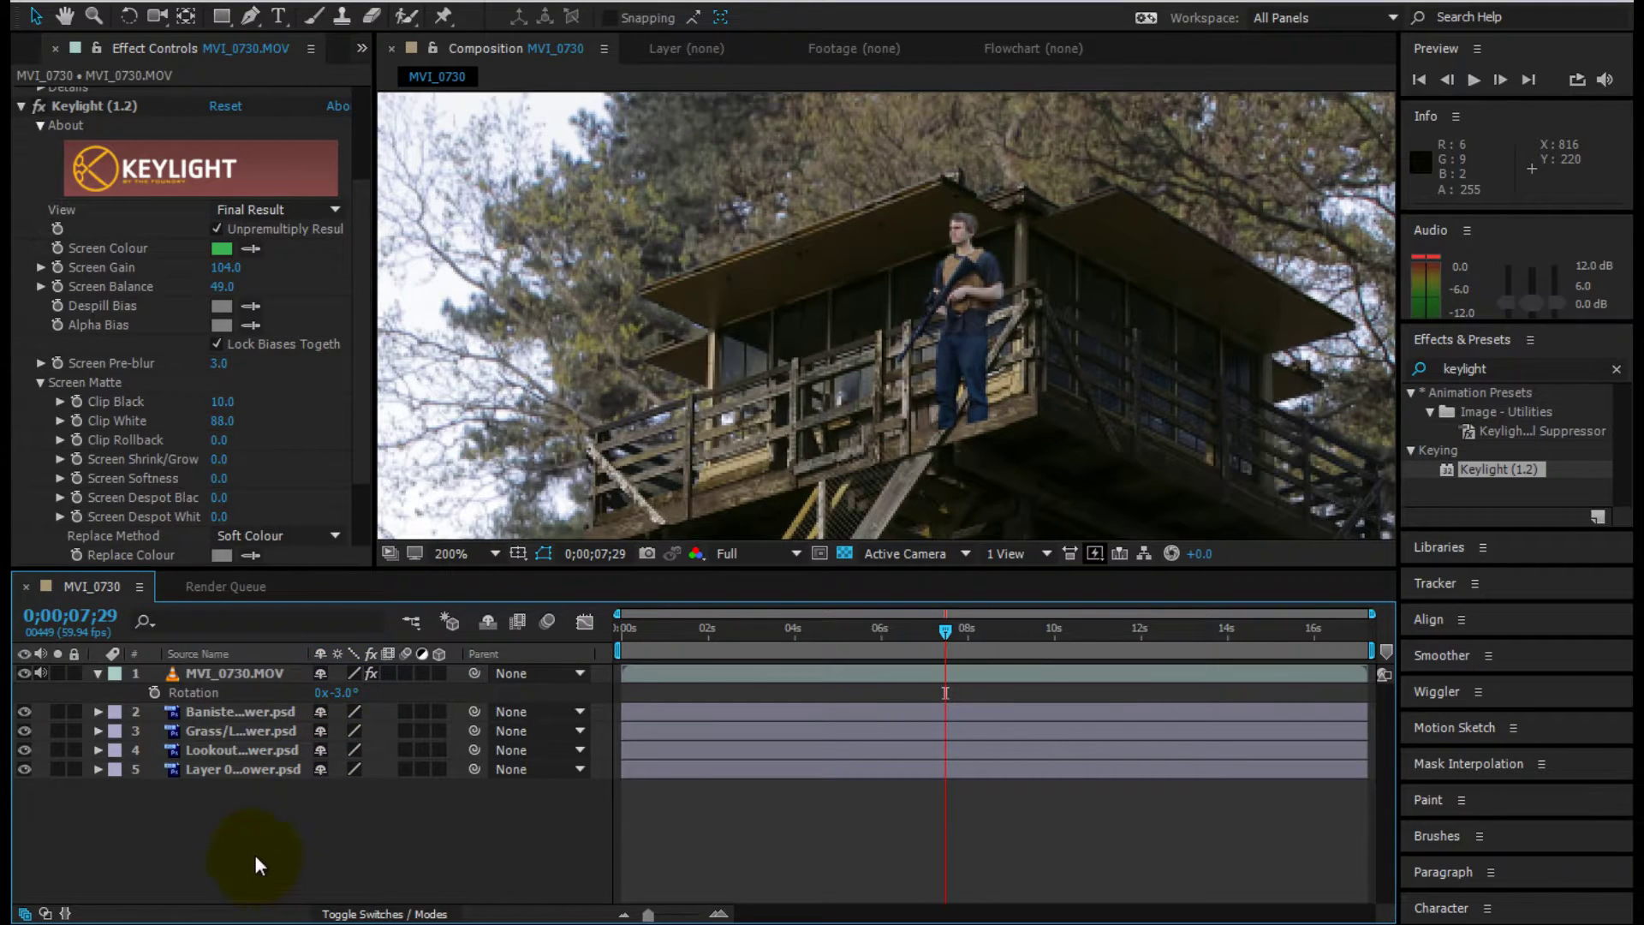
- Collapse the MVI_0730.MOV layer's properties and move the layer directly below the Banister layer, so the railing covers the man
click(233, 680)
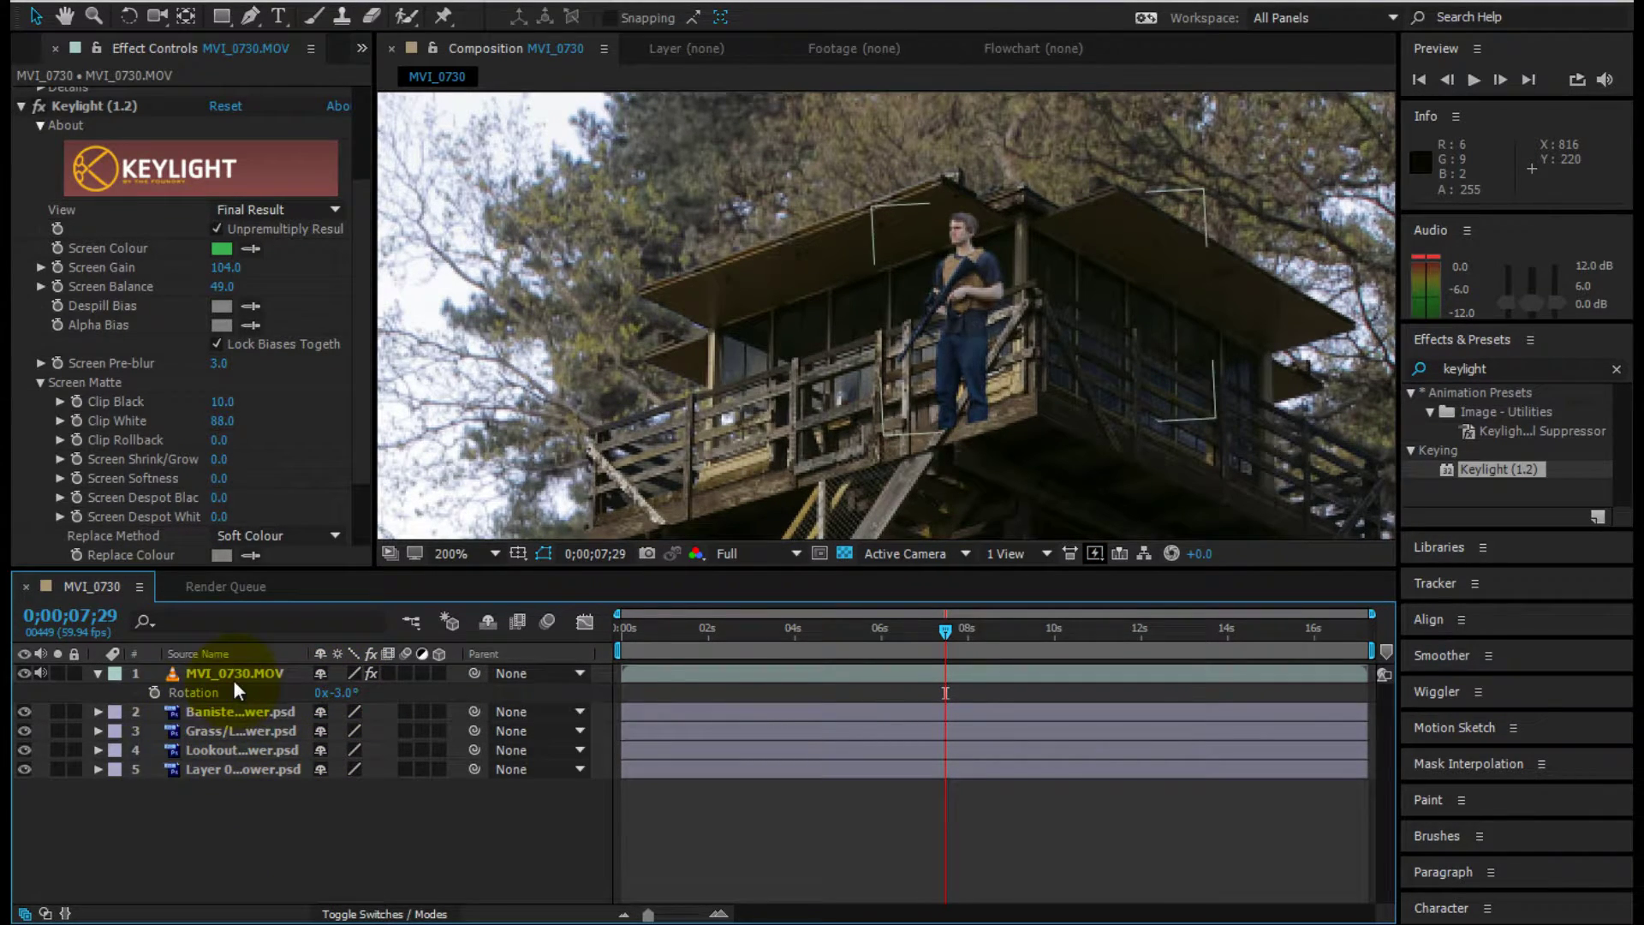
key(p)
key(shift+s)
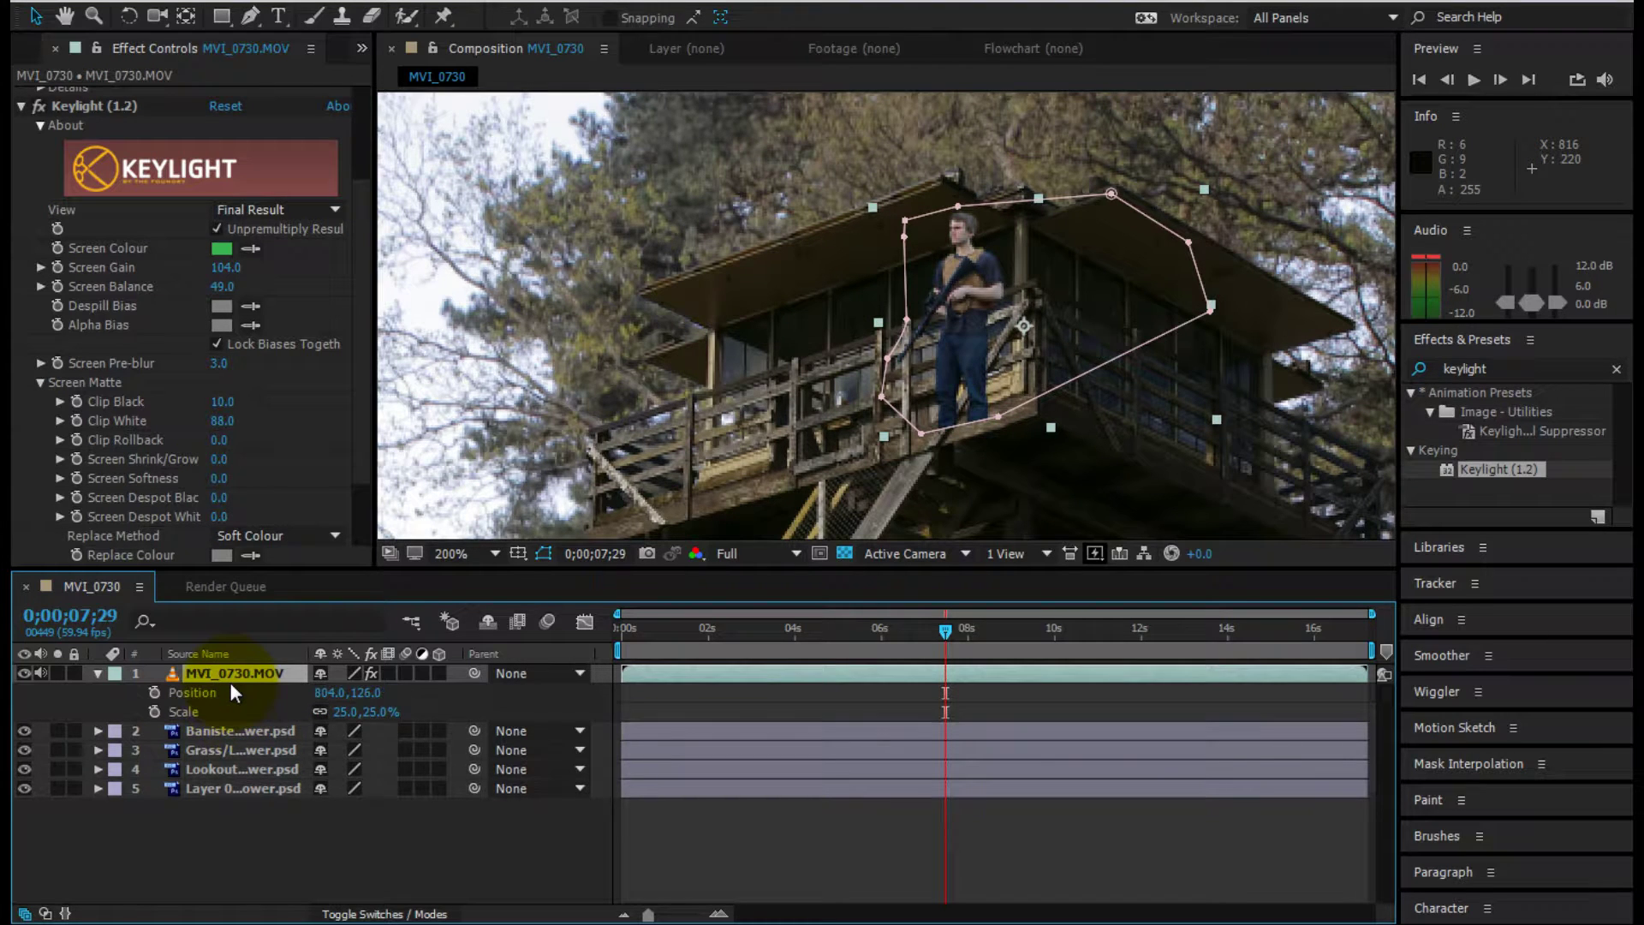
click(296, 832)
click(357, 672)
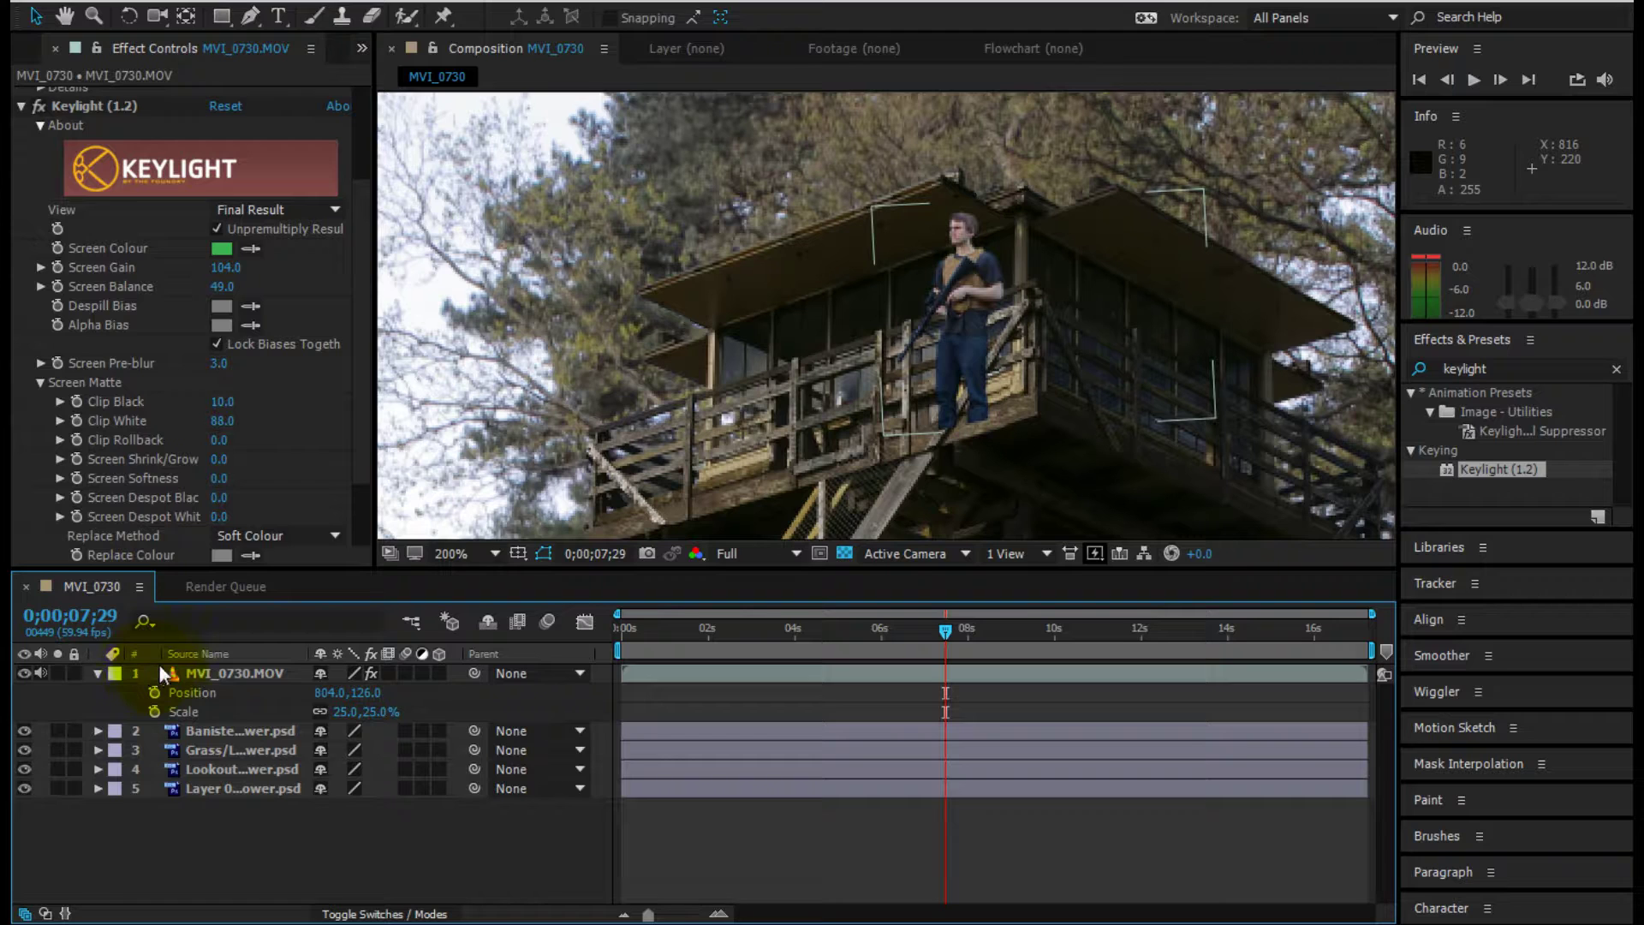
click(232, 762)
click(224, 673)
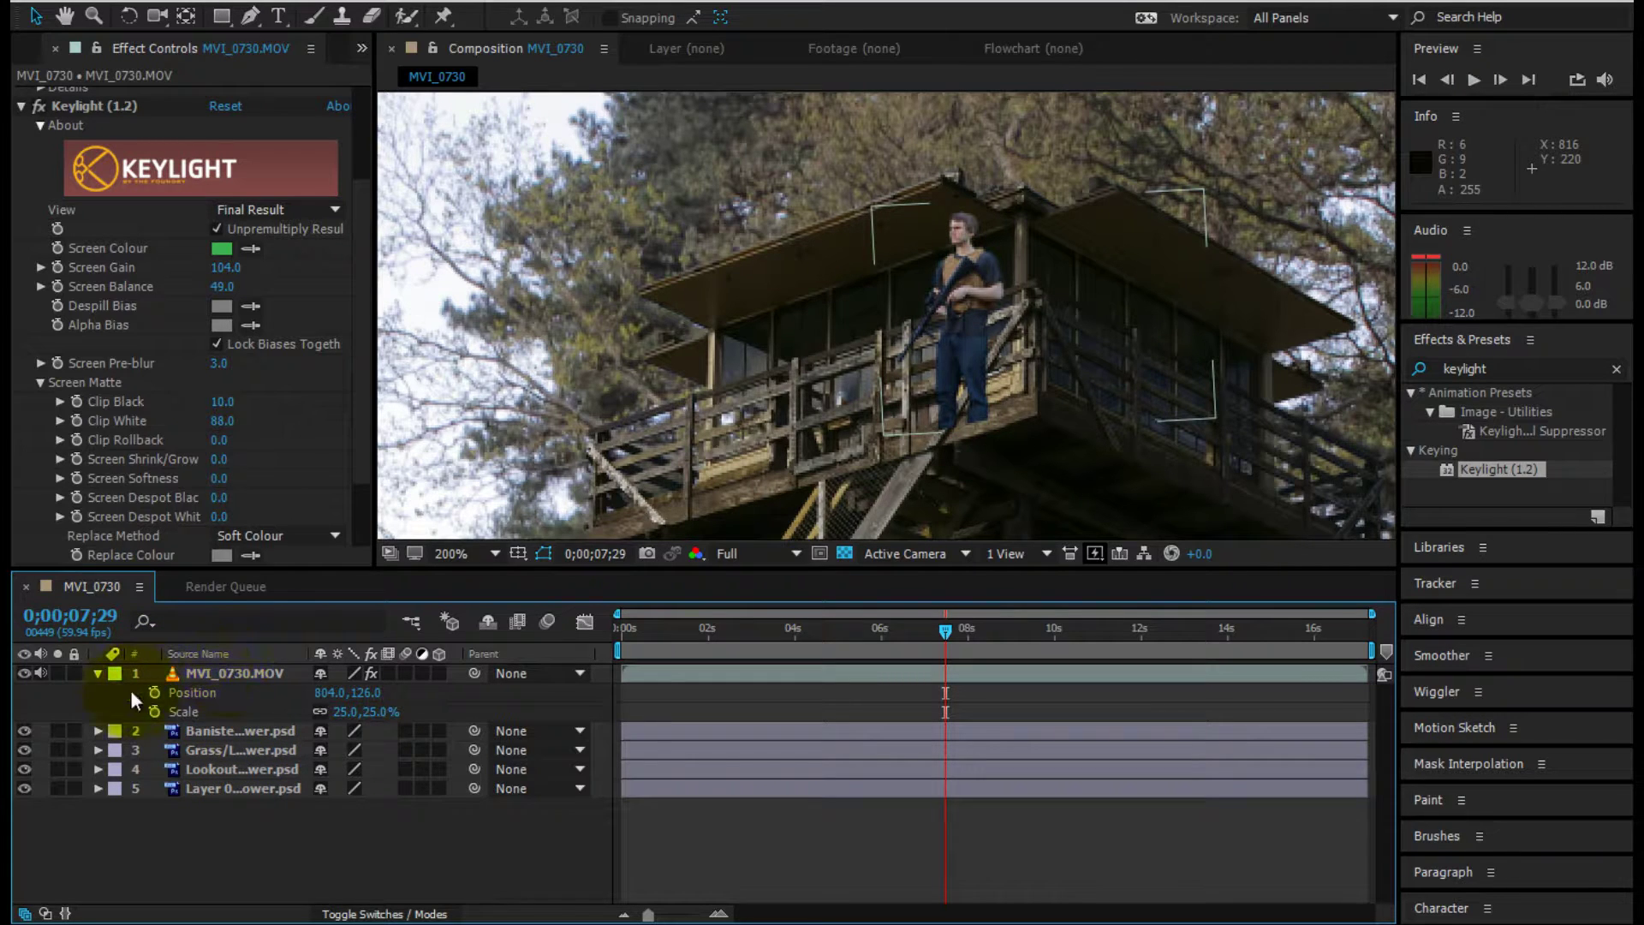
click(97, 673)
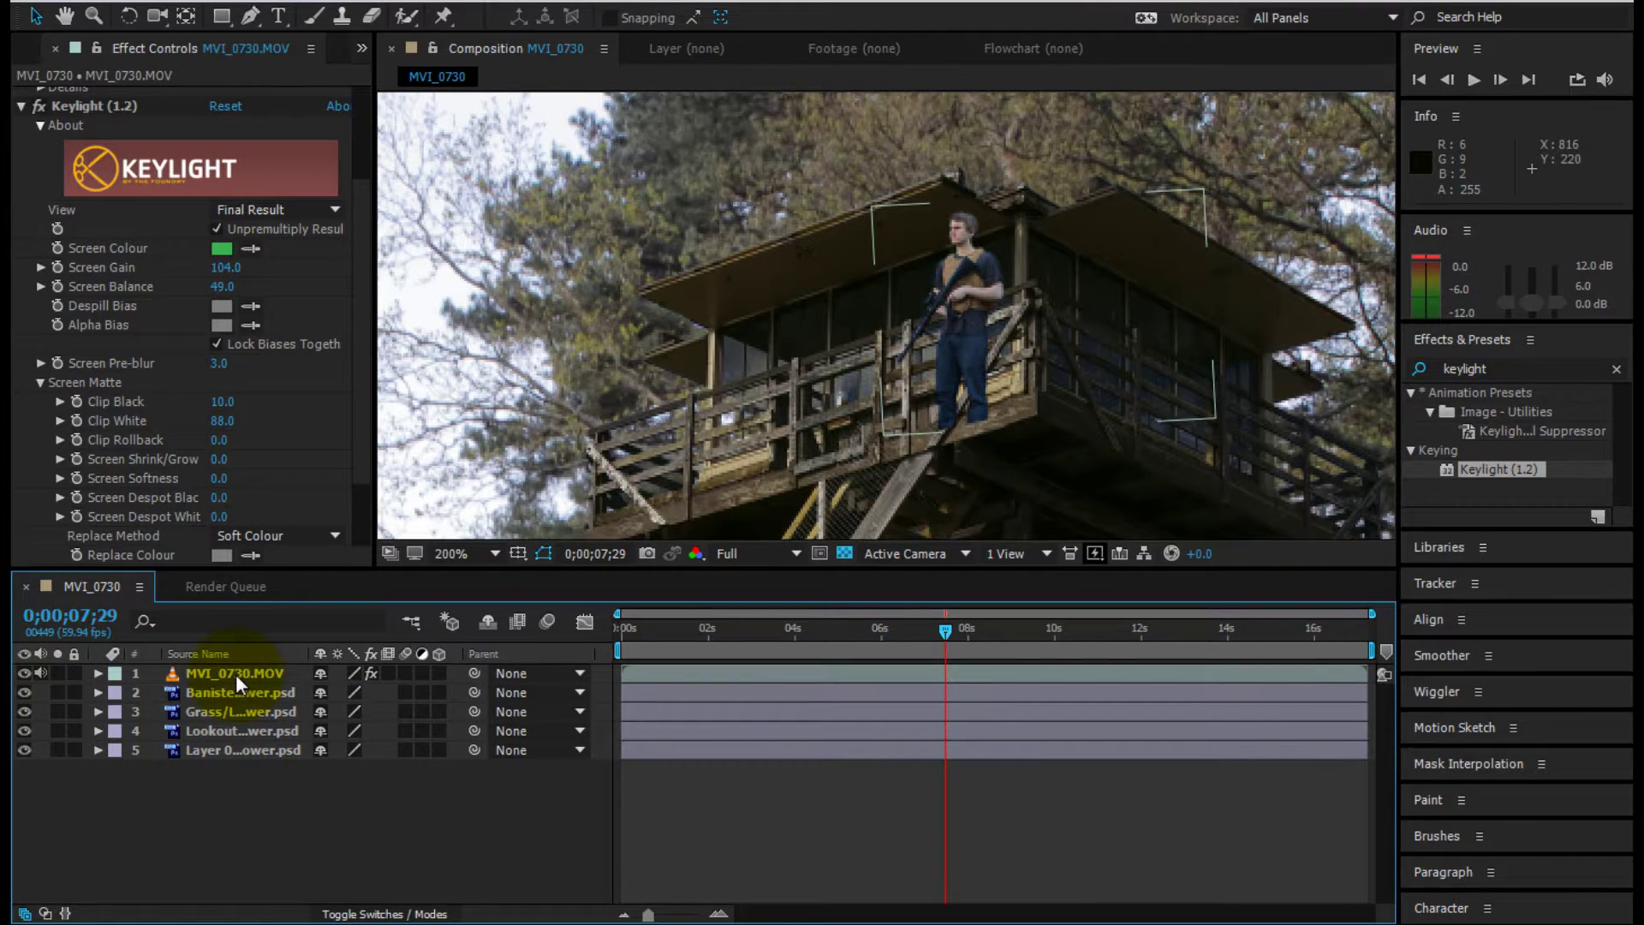
drag(234, 674, 240, 701)
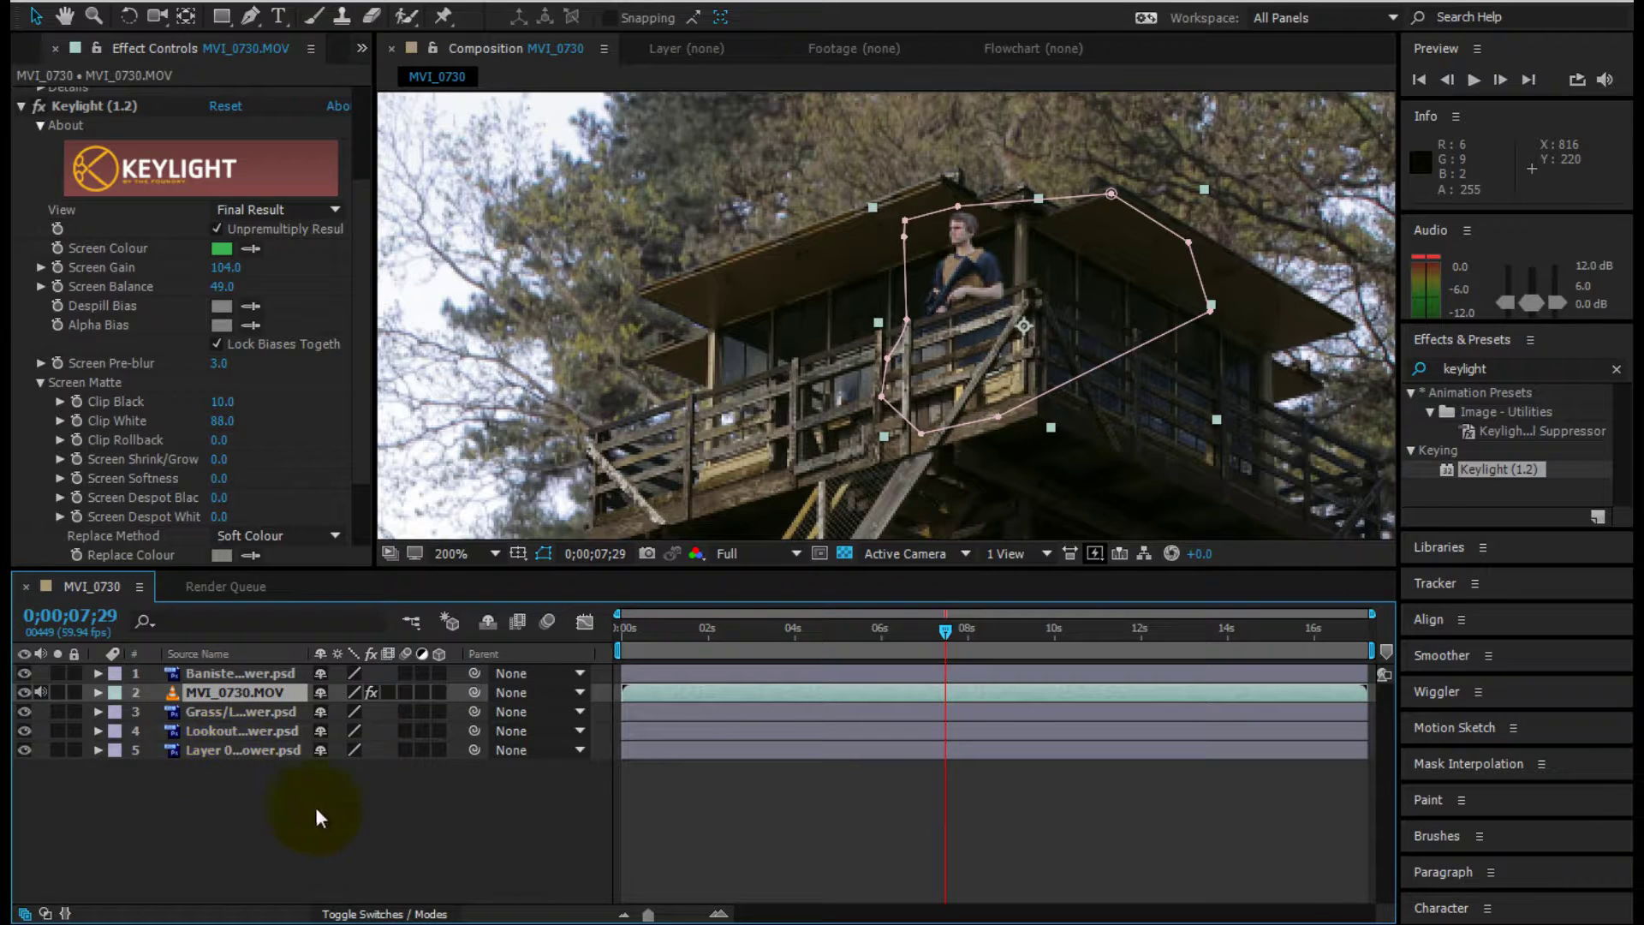
- Scrub to 0;00;05;17 and preview the man walking behind the balcony railing to judge his size
click(716, 723)
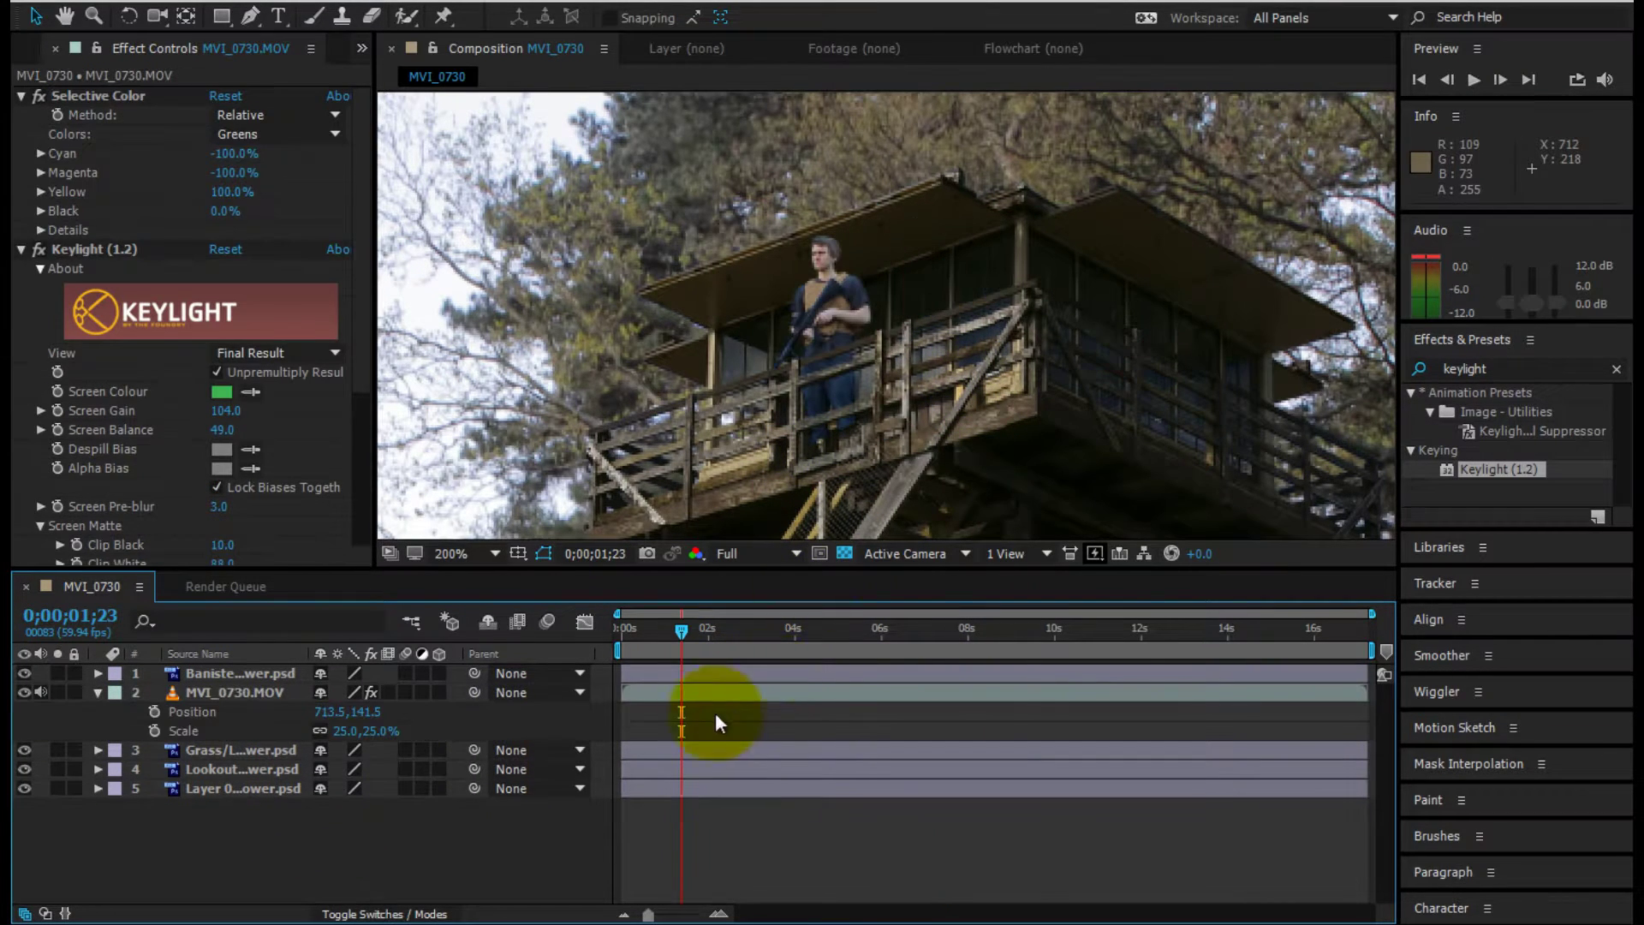
drag(681, 639, 850, 604)
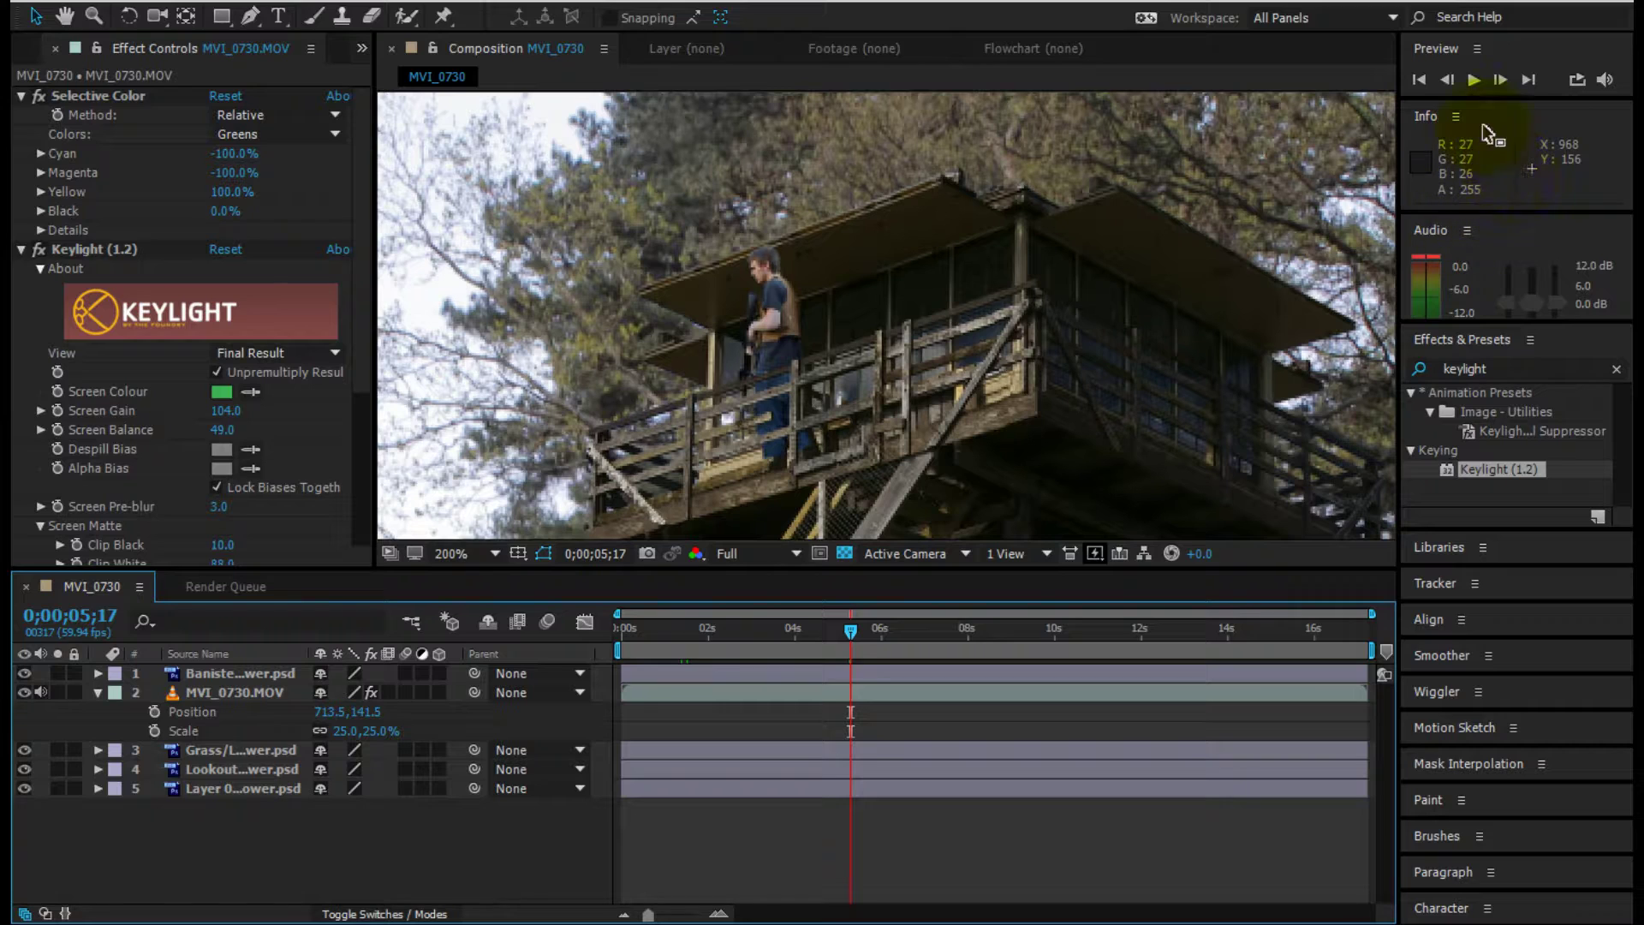
click(1472, 81)
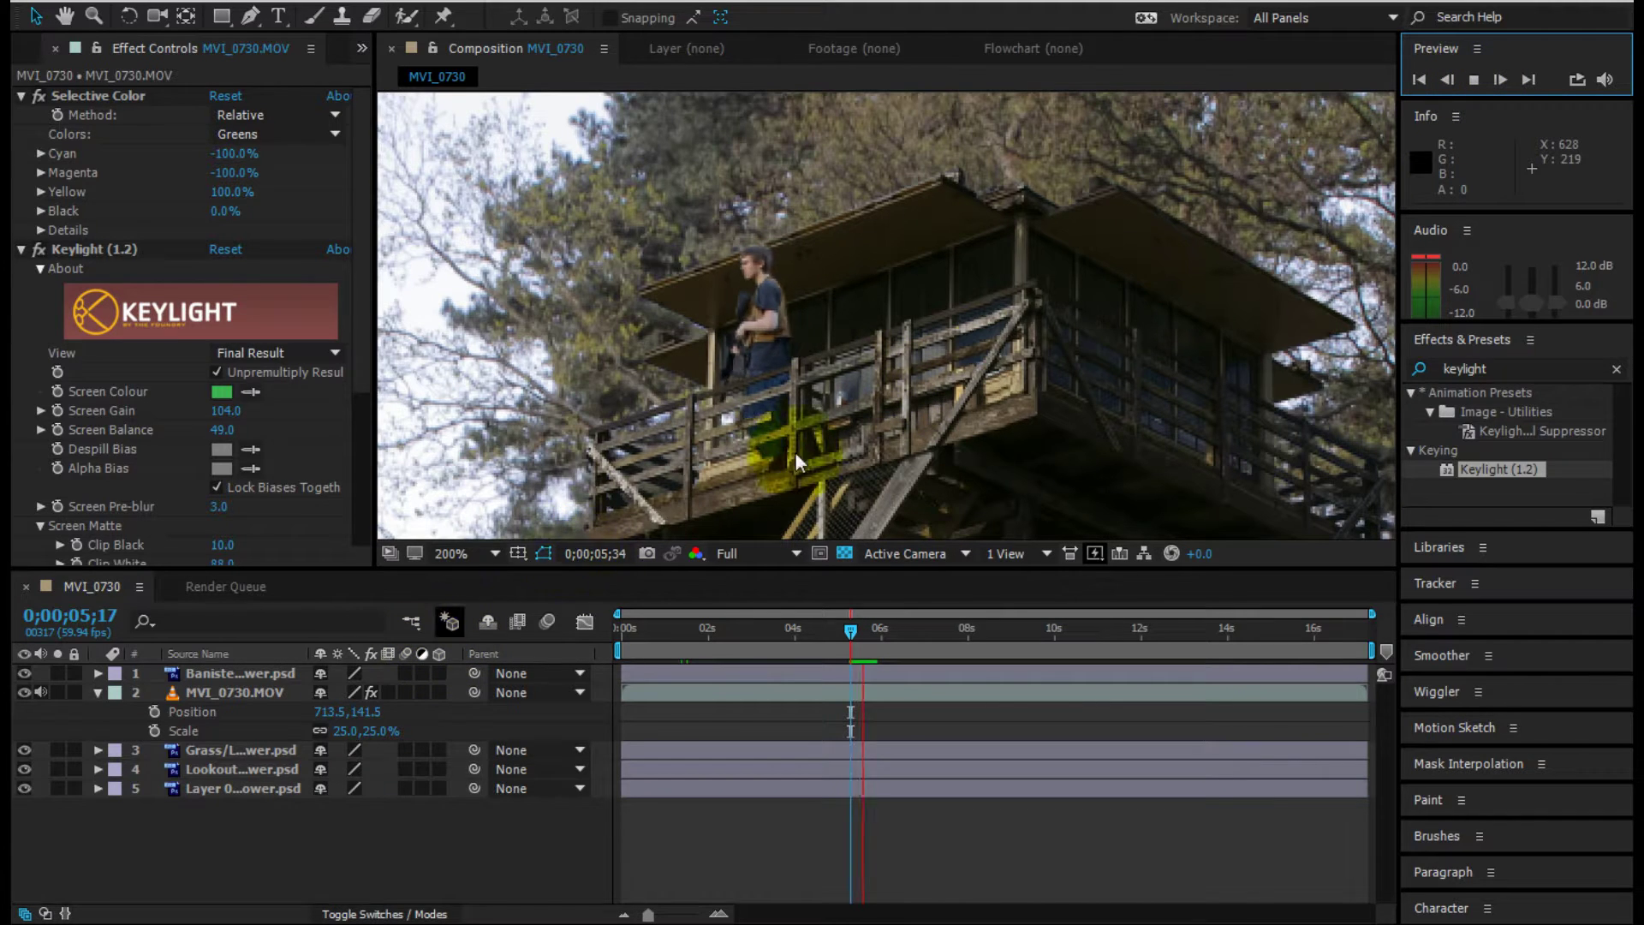
key(space)
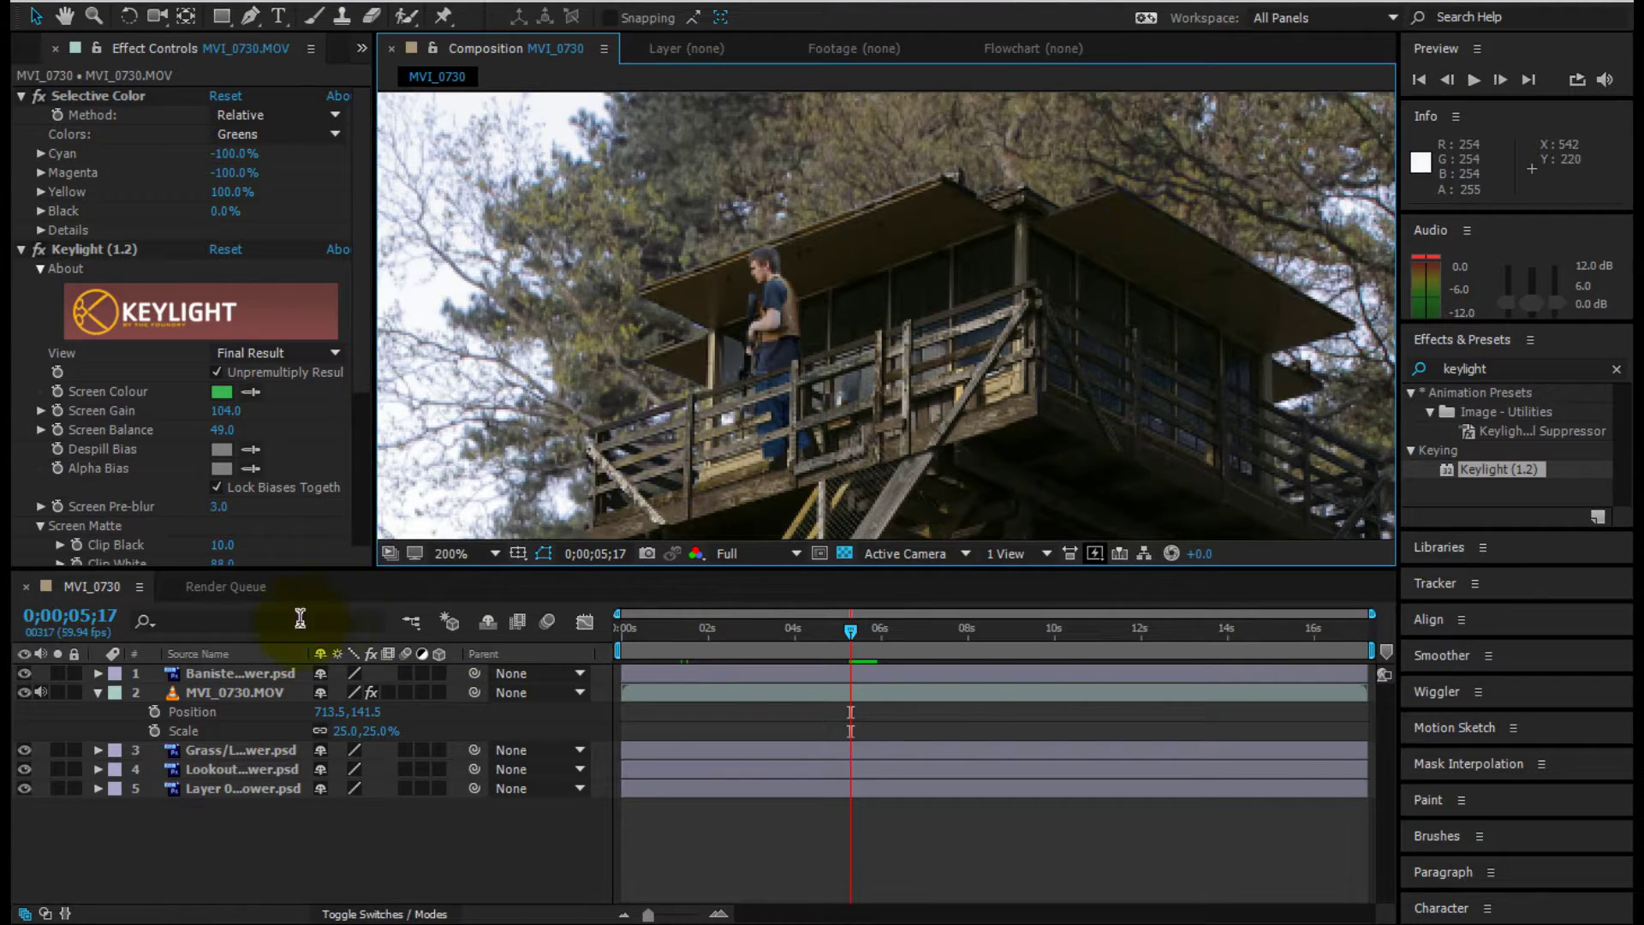
- Scale the MVI_0730.MOV layer to 22% and move the man down so his feet rest on the balcony floor
click(241, 691)
key(u)
key(s)
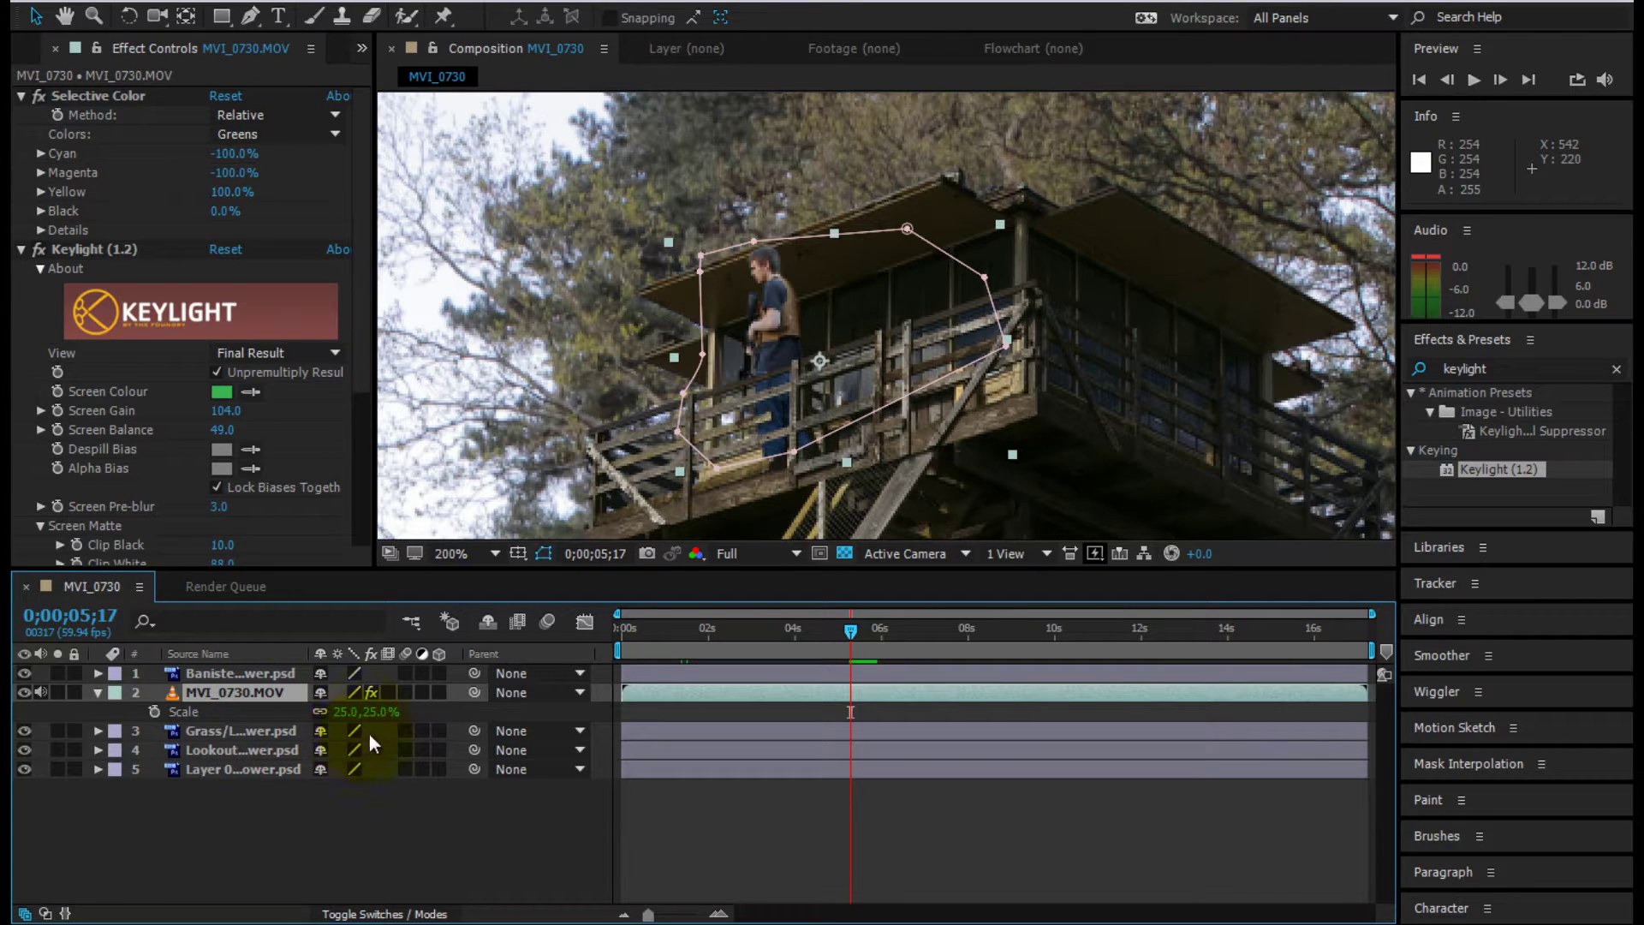
click(347, 711)
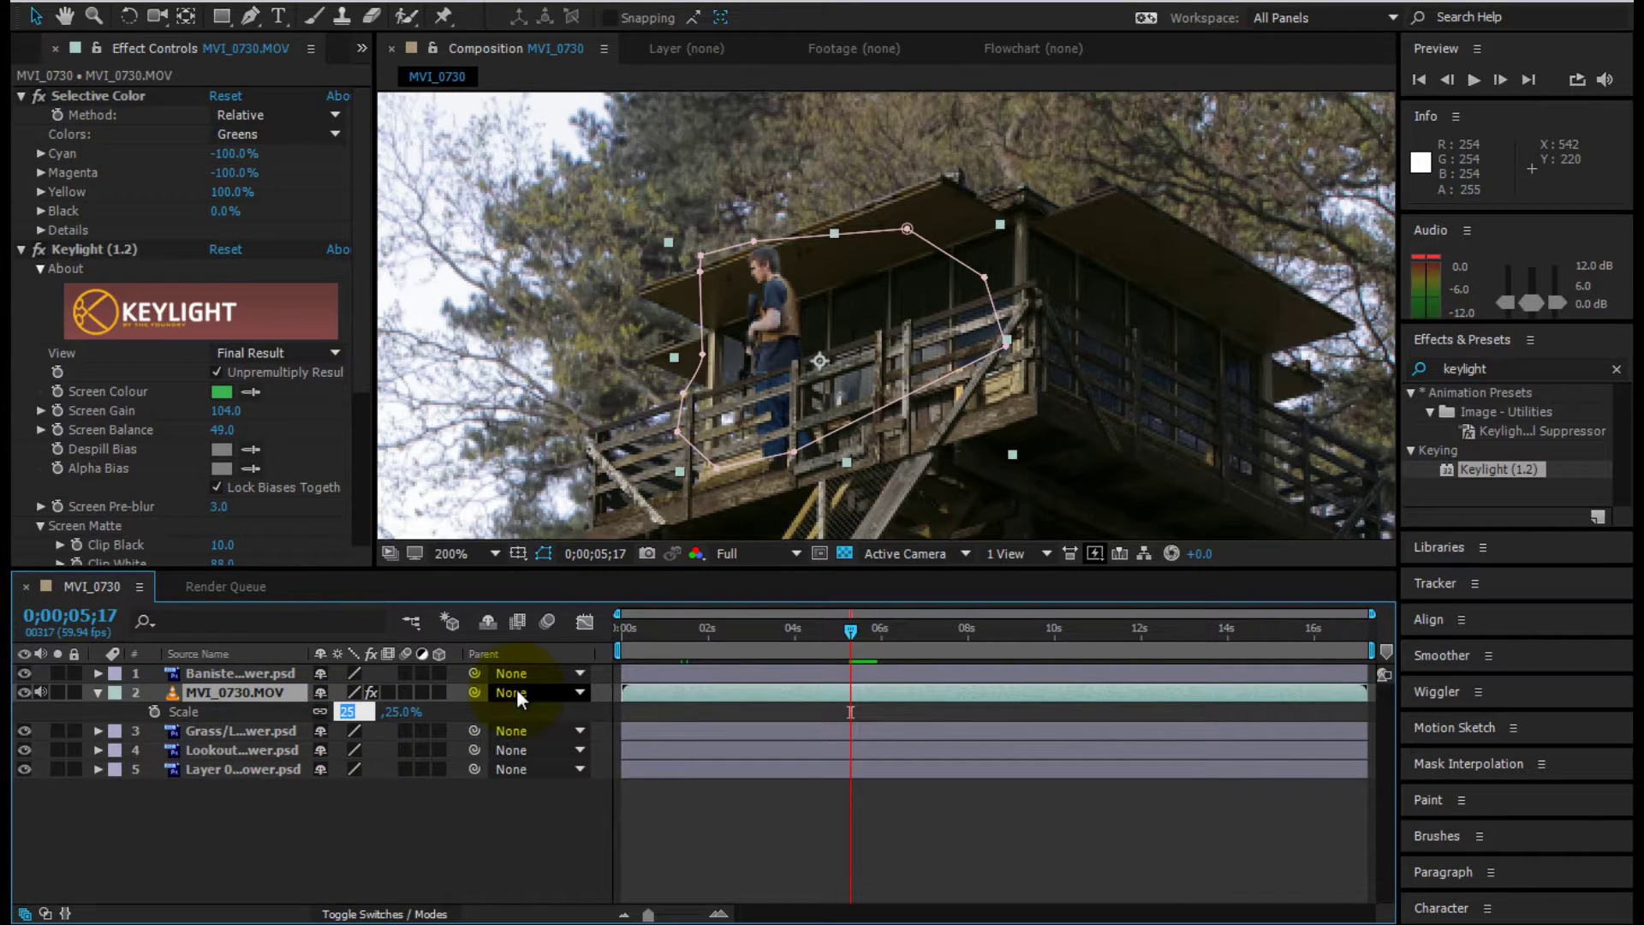
text(22)
key(Return)
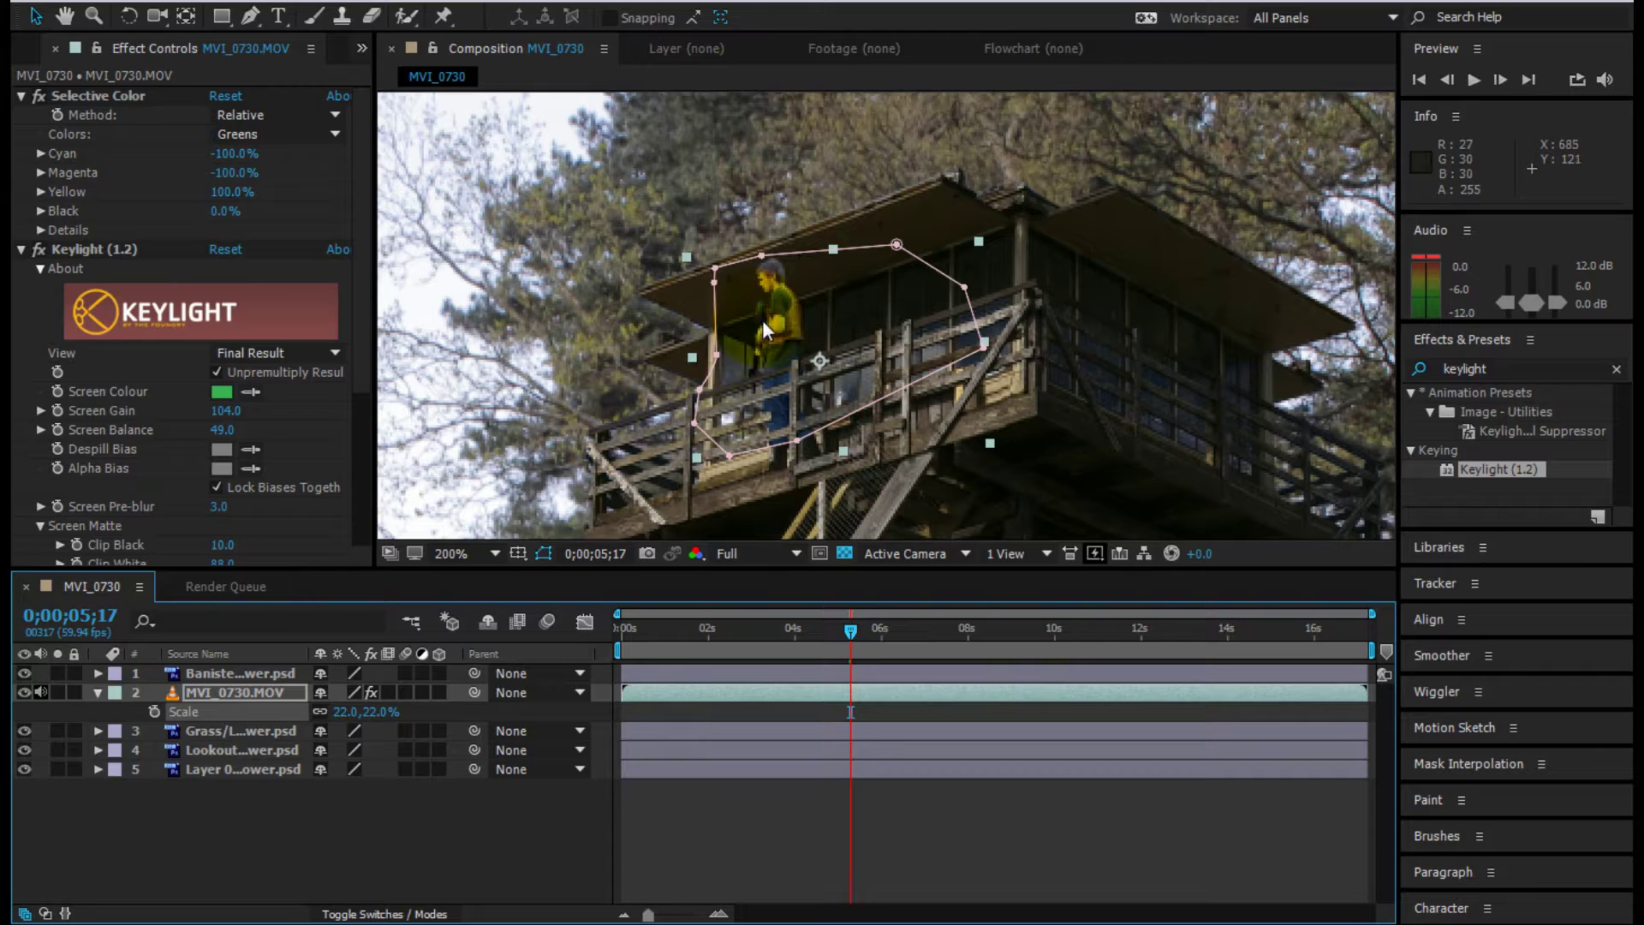
drag(779, 335, 771, 354)
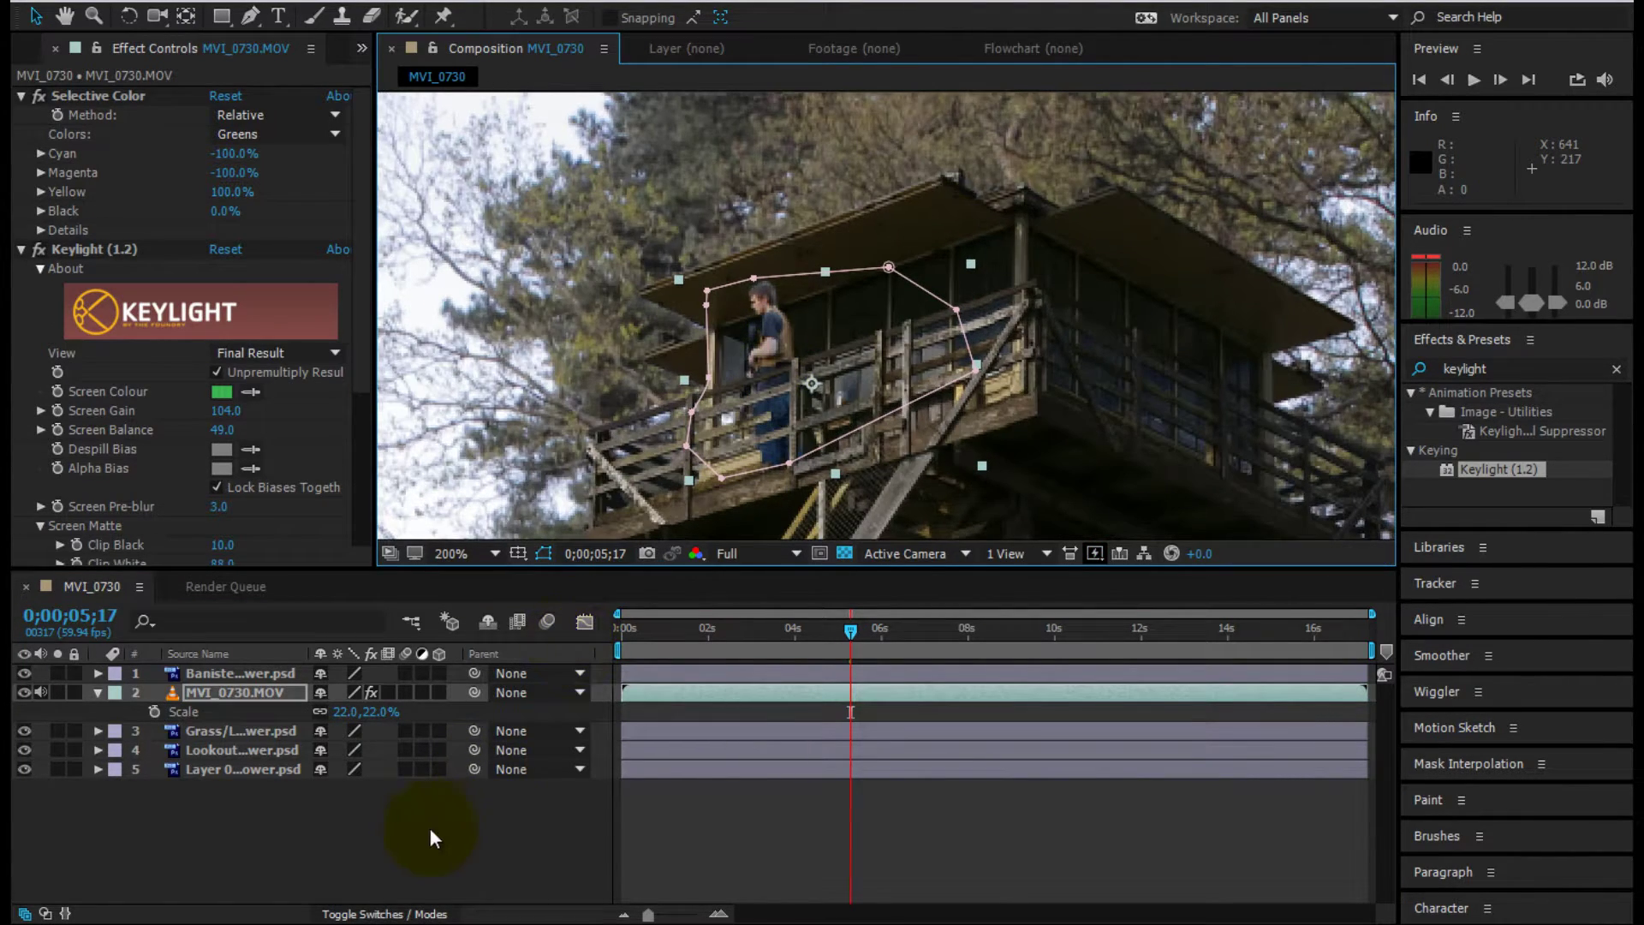
click(386, 787)
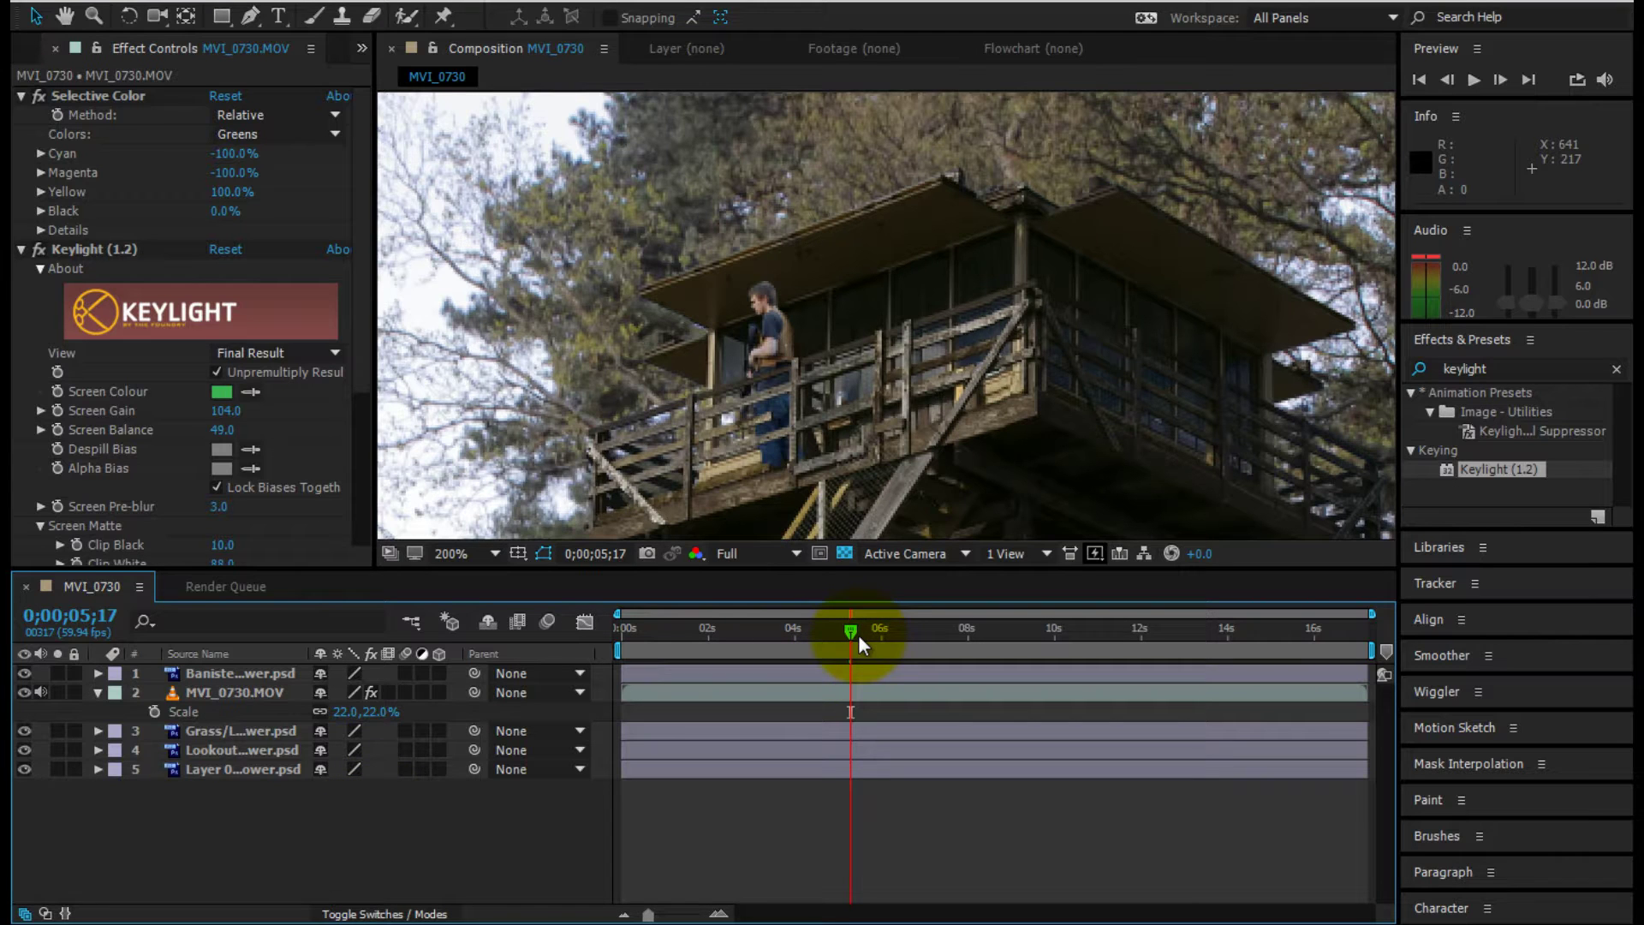
- Preview the composition from 0;00;09;28 and examine how the man fits the tower at full-frame view
drag(858, 634, 949, 619)
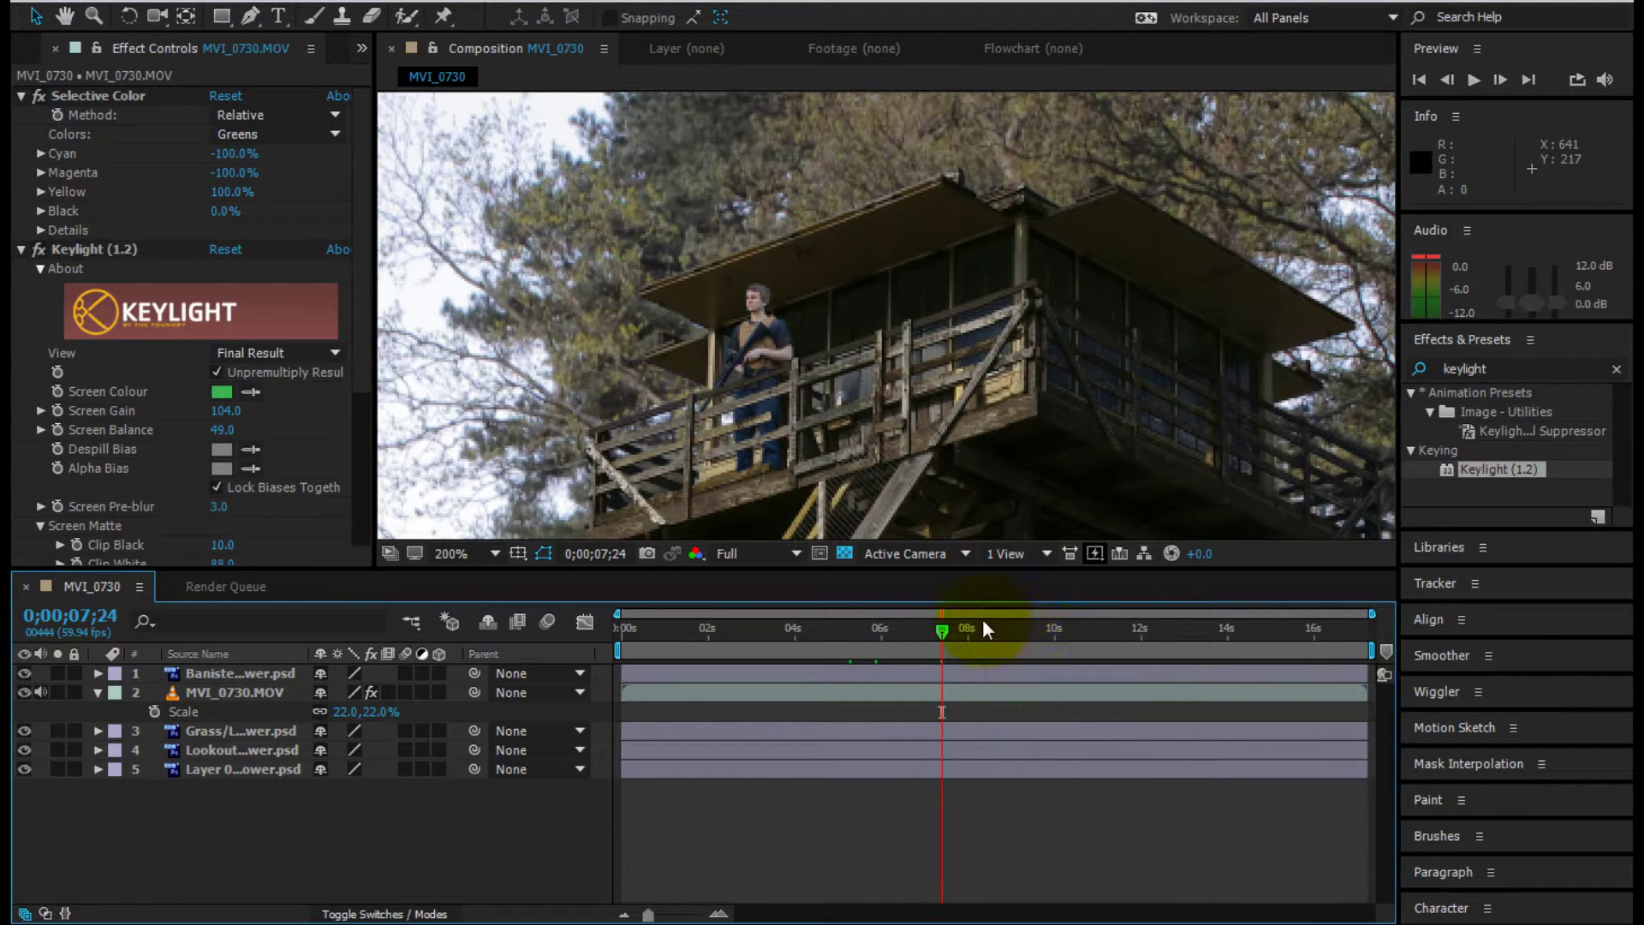
drag(983, 628, 1031, 625)
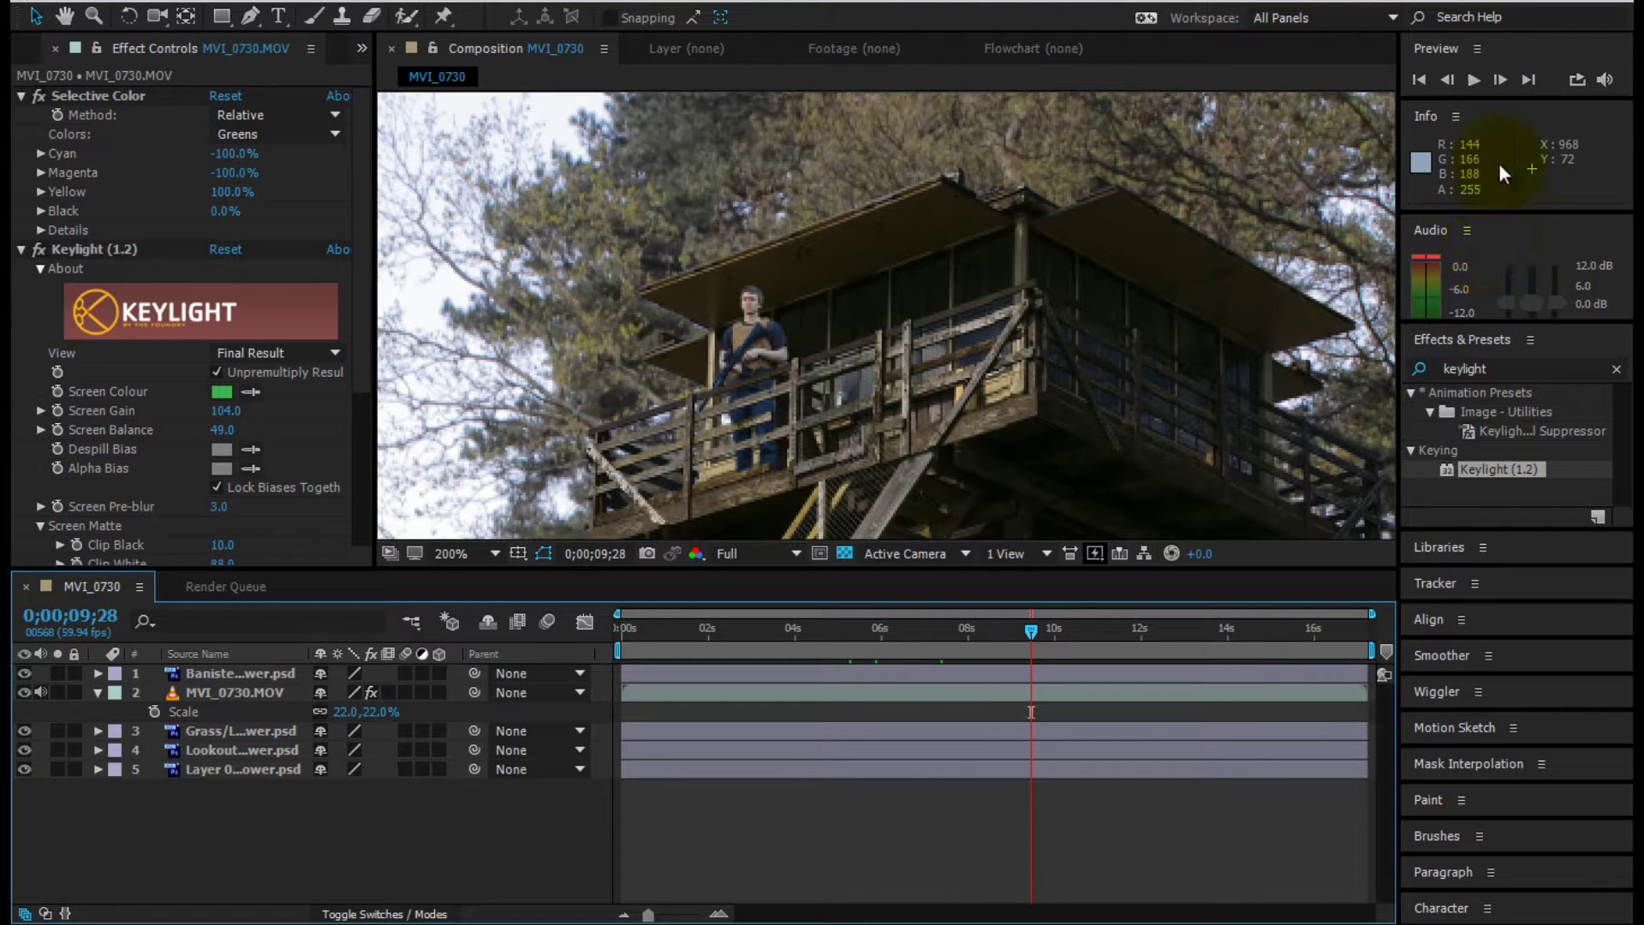
click(1474, 80)
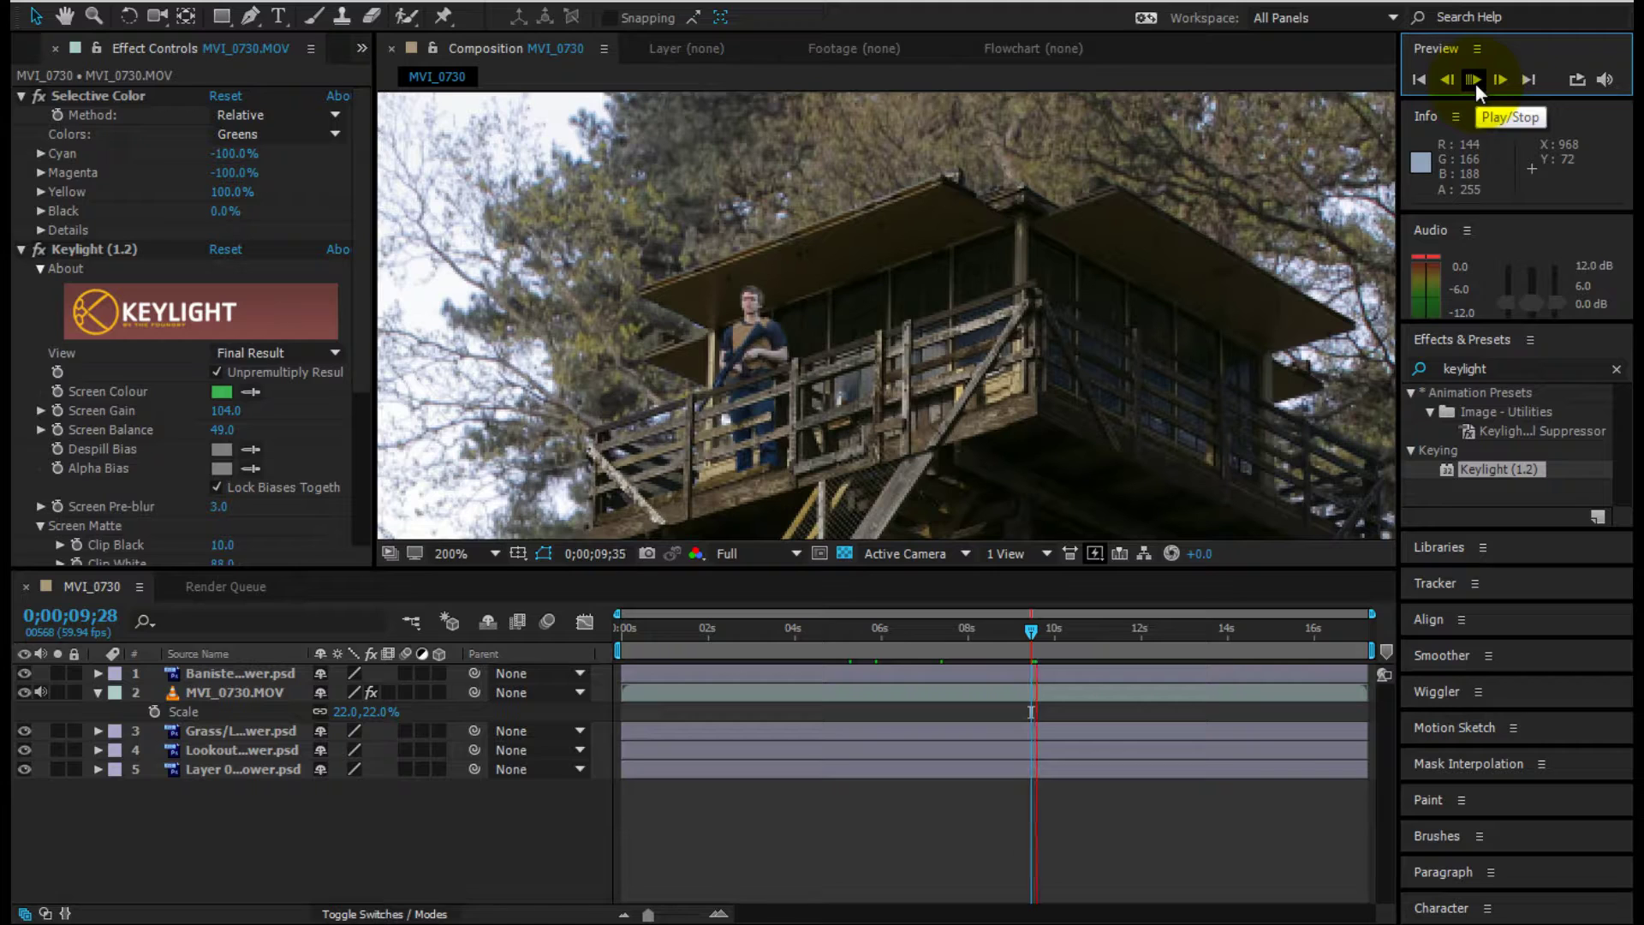
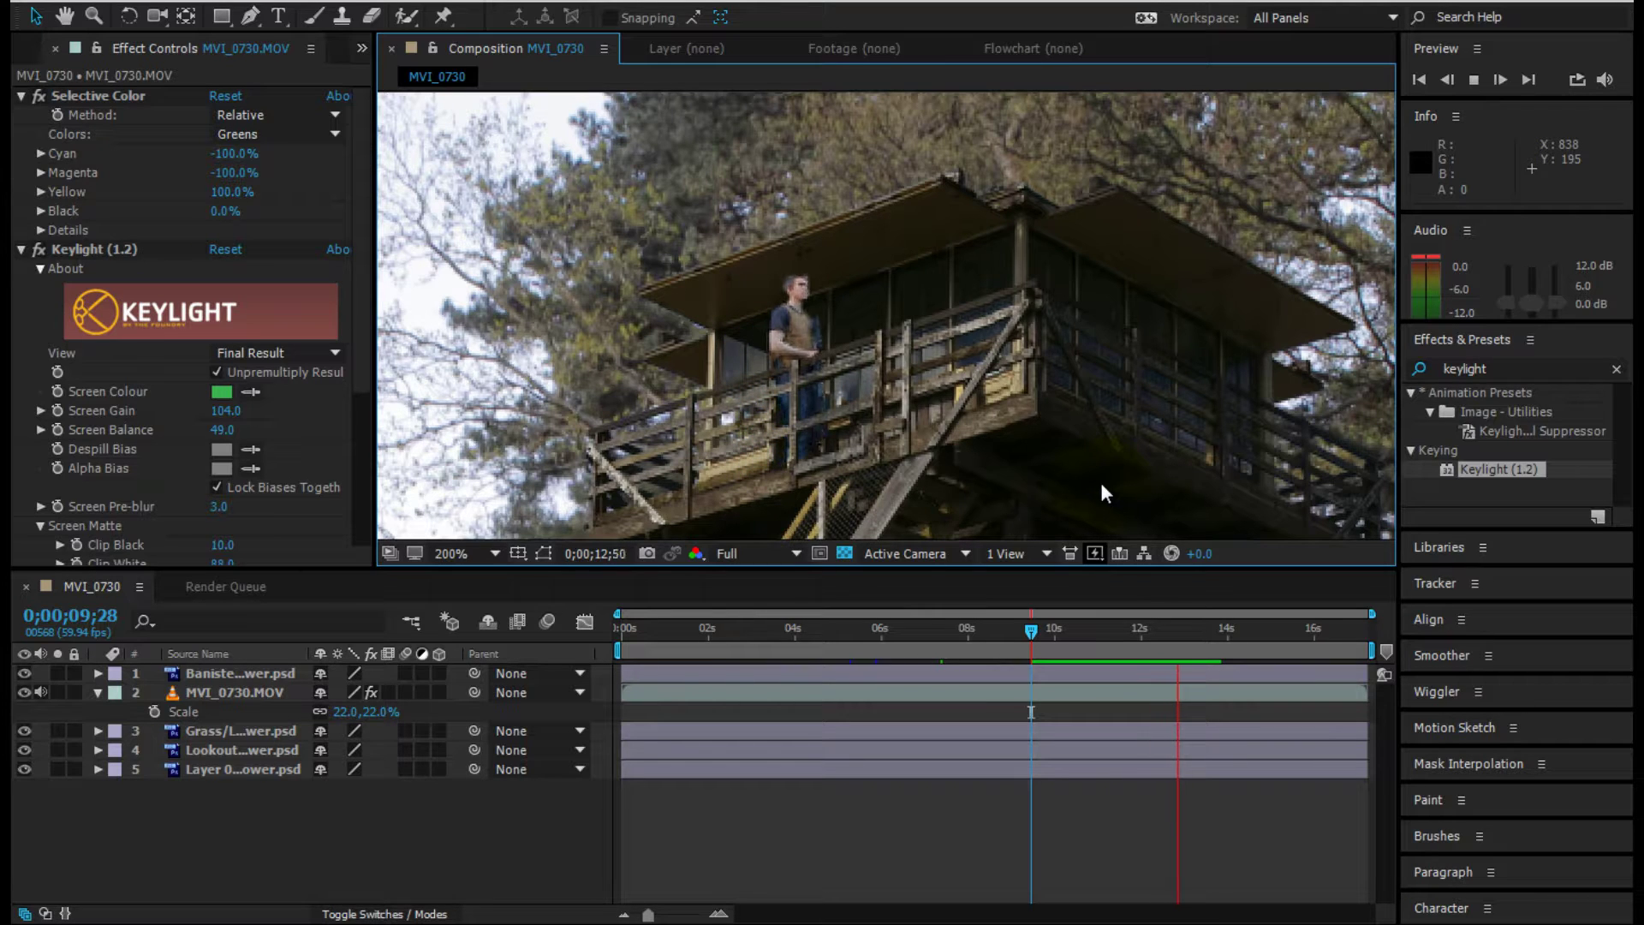
click(452, 747)
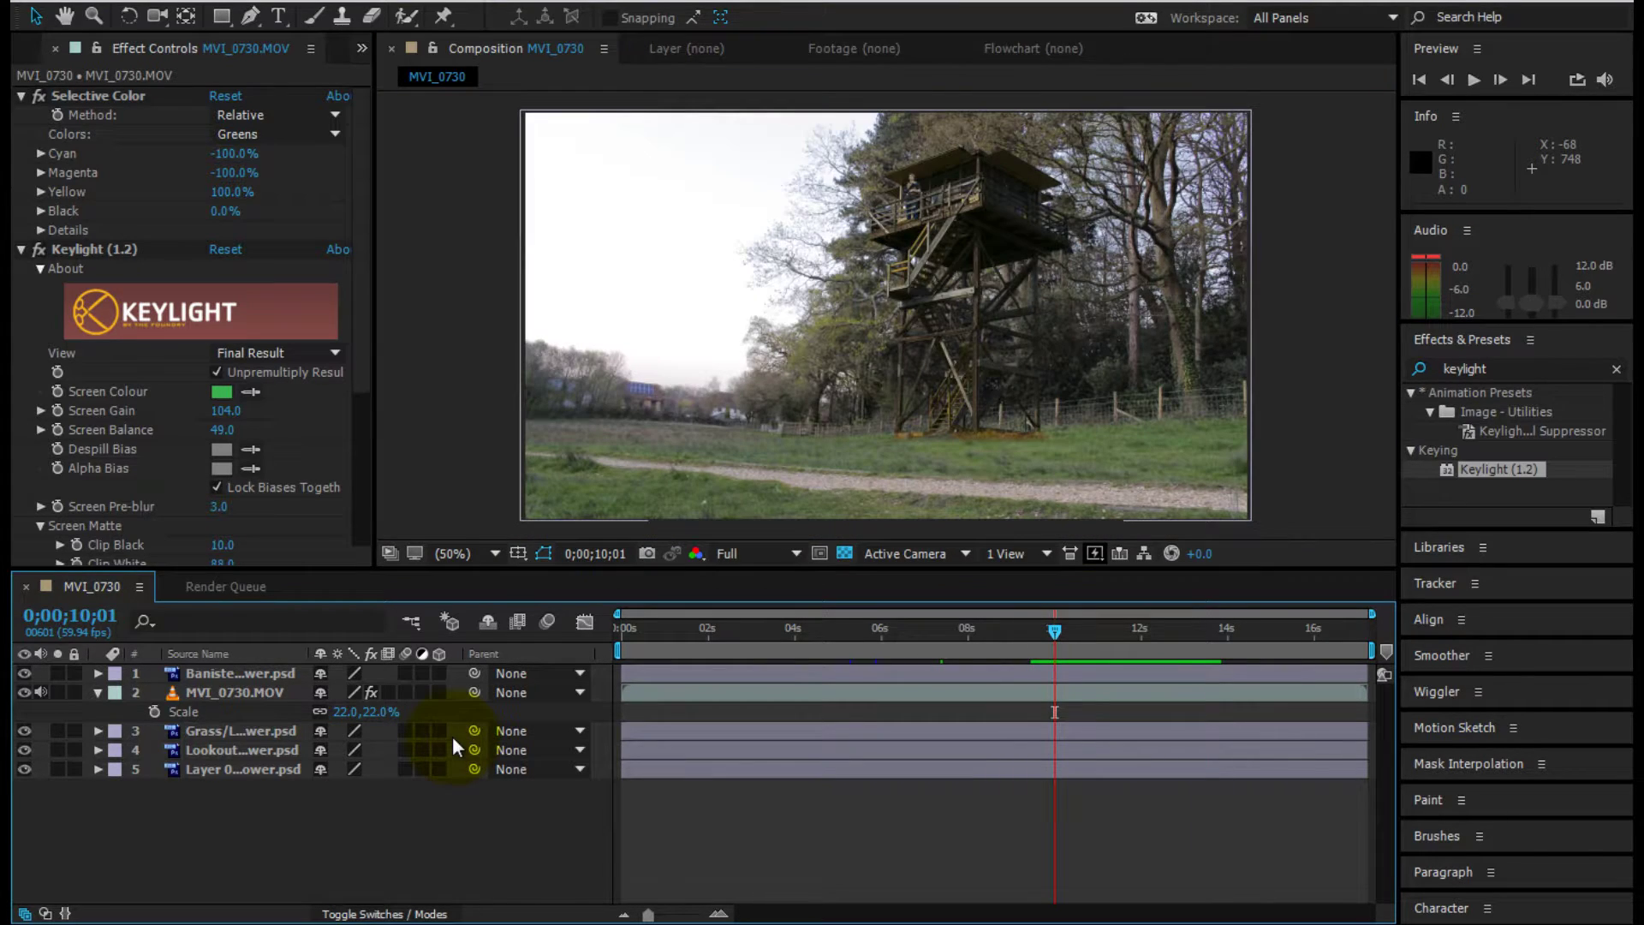
click(1019, 417)
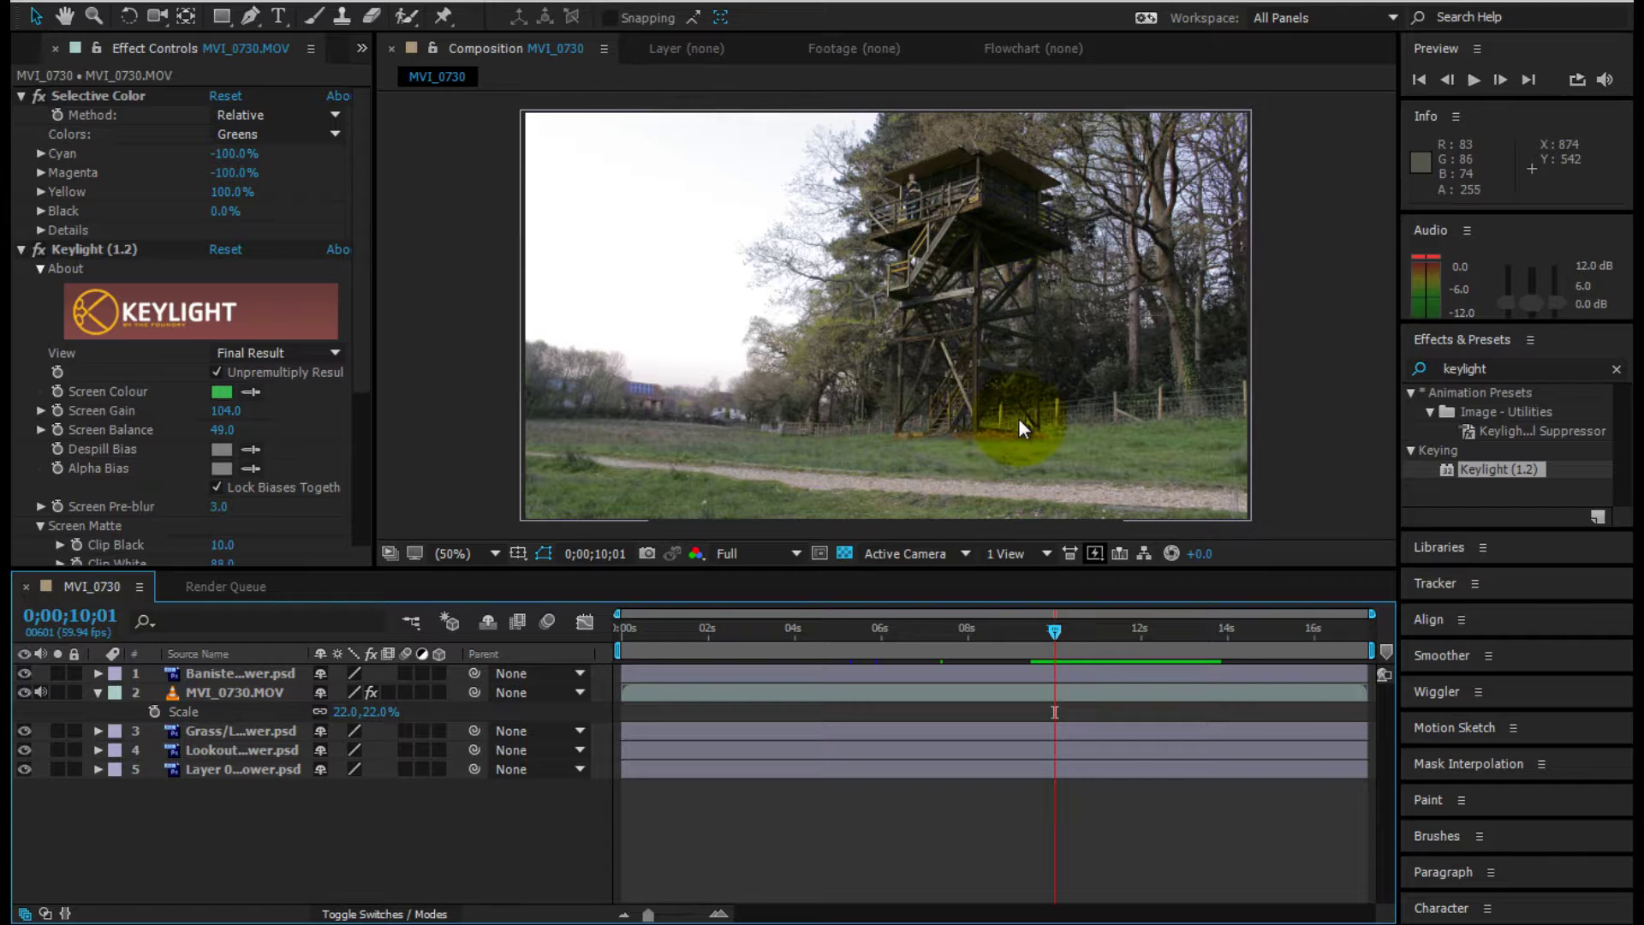
scroll(1019, 418, up, 2)
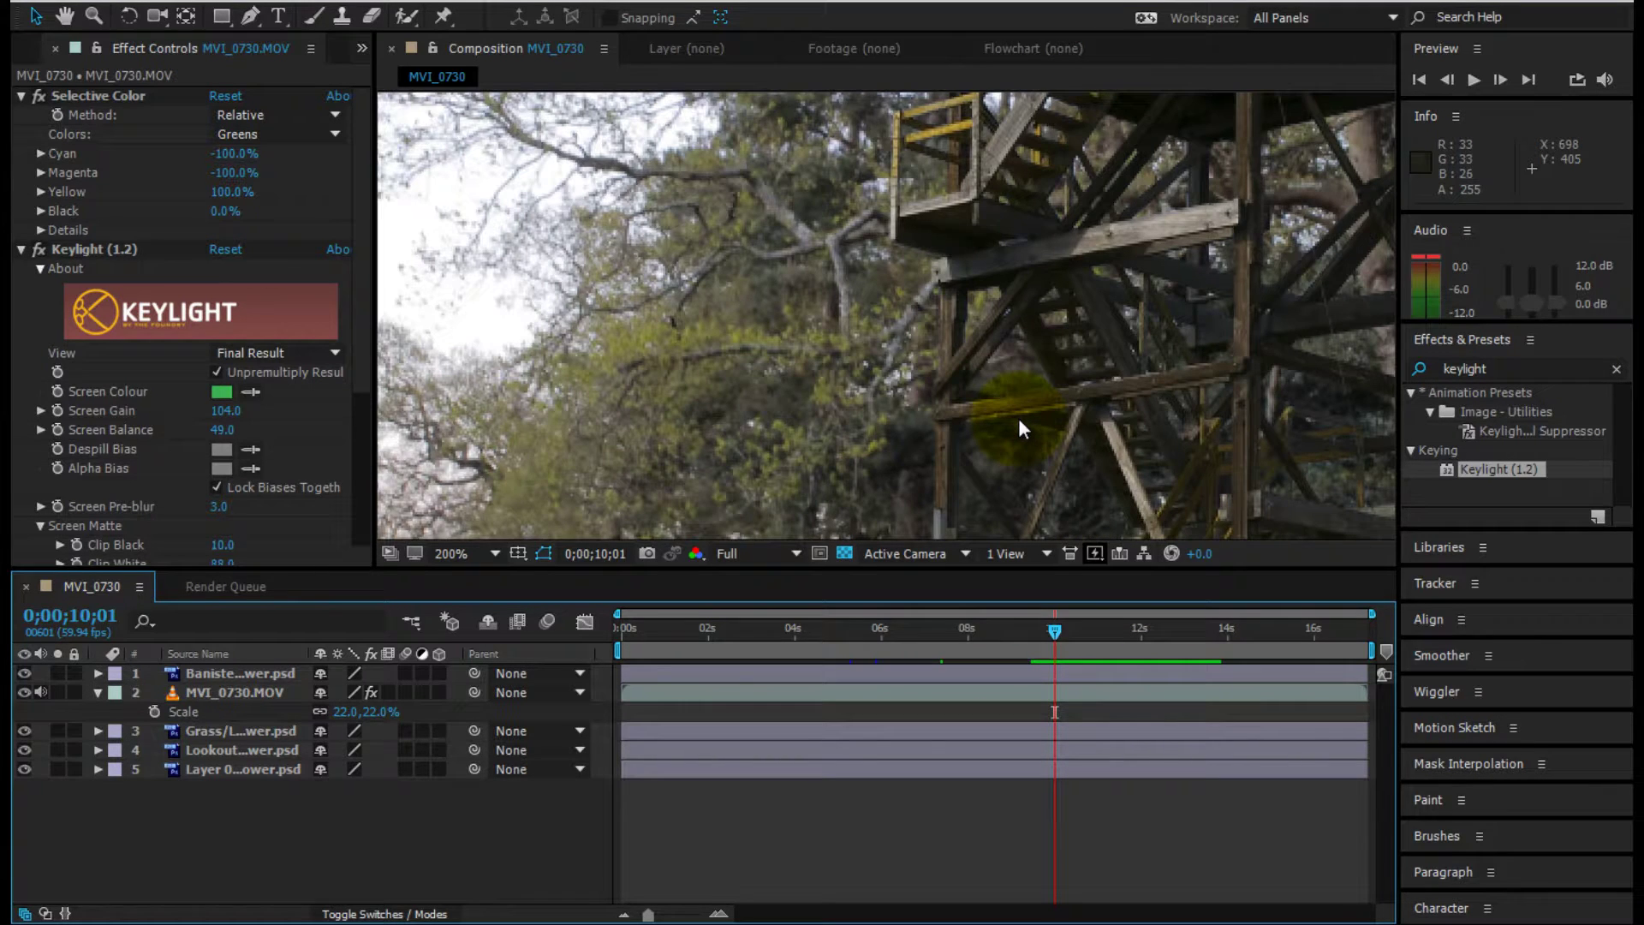
scroll(1018, 418, down, 2)
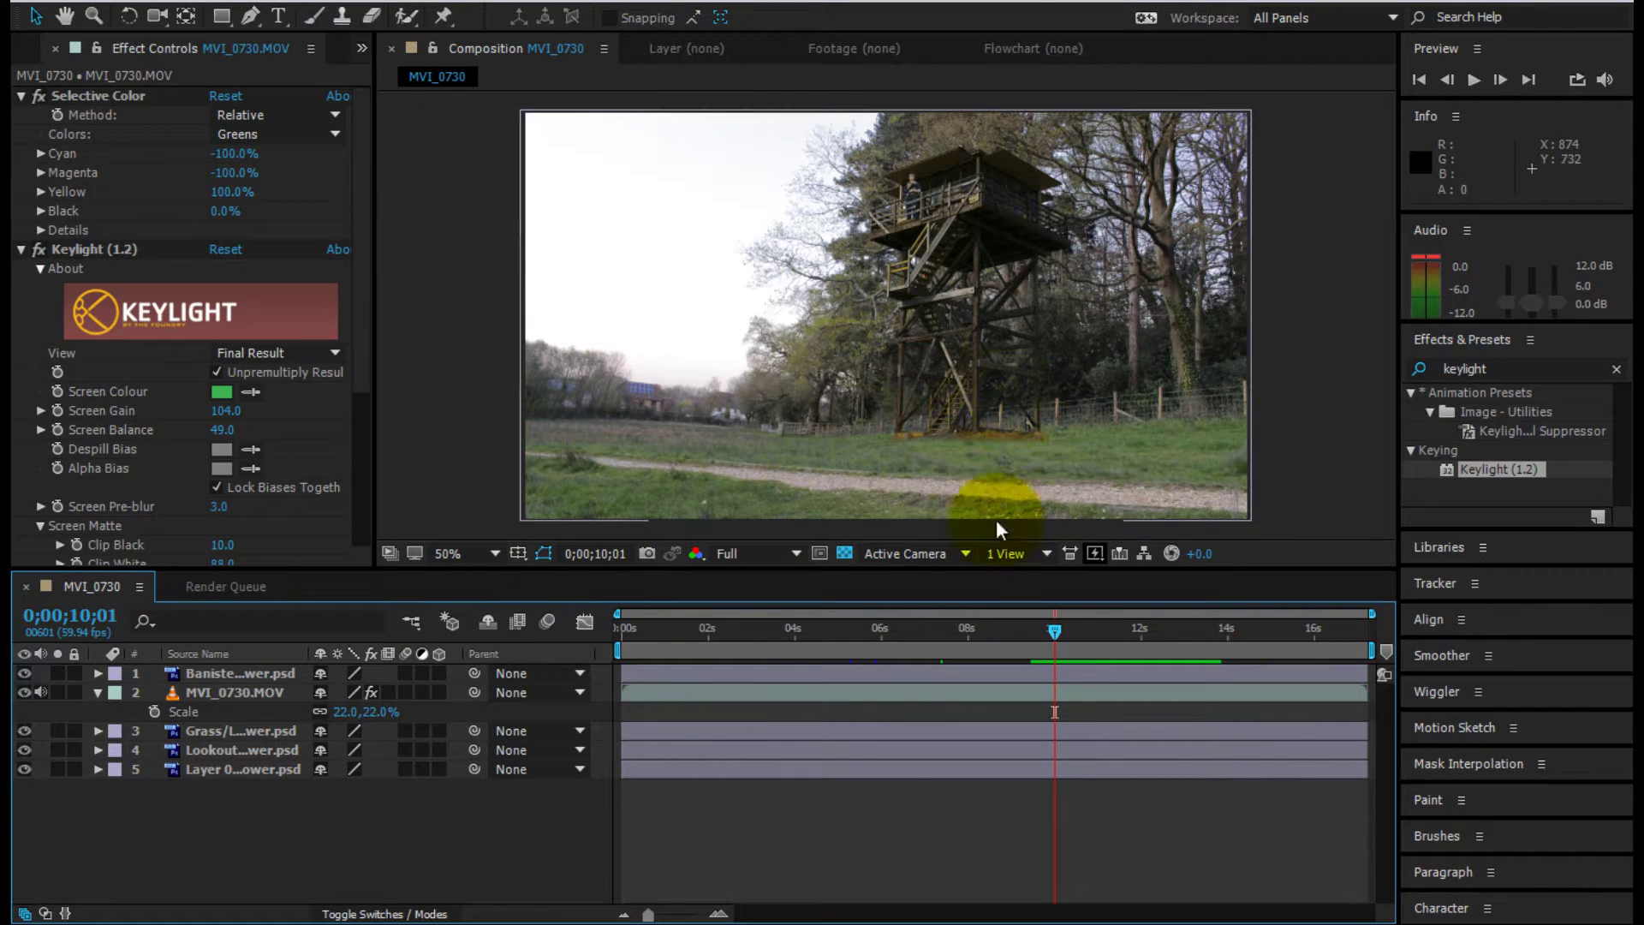
- Find the Tint effect, apply it to the Lookout tower layer, and set Amount to Tint to 30%
click(97, 692)
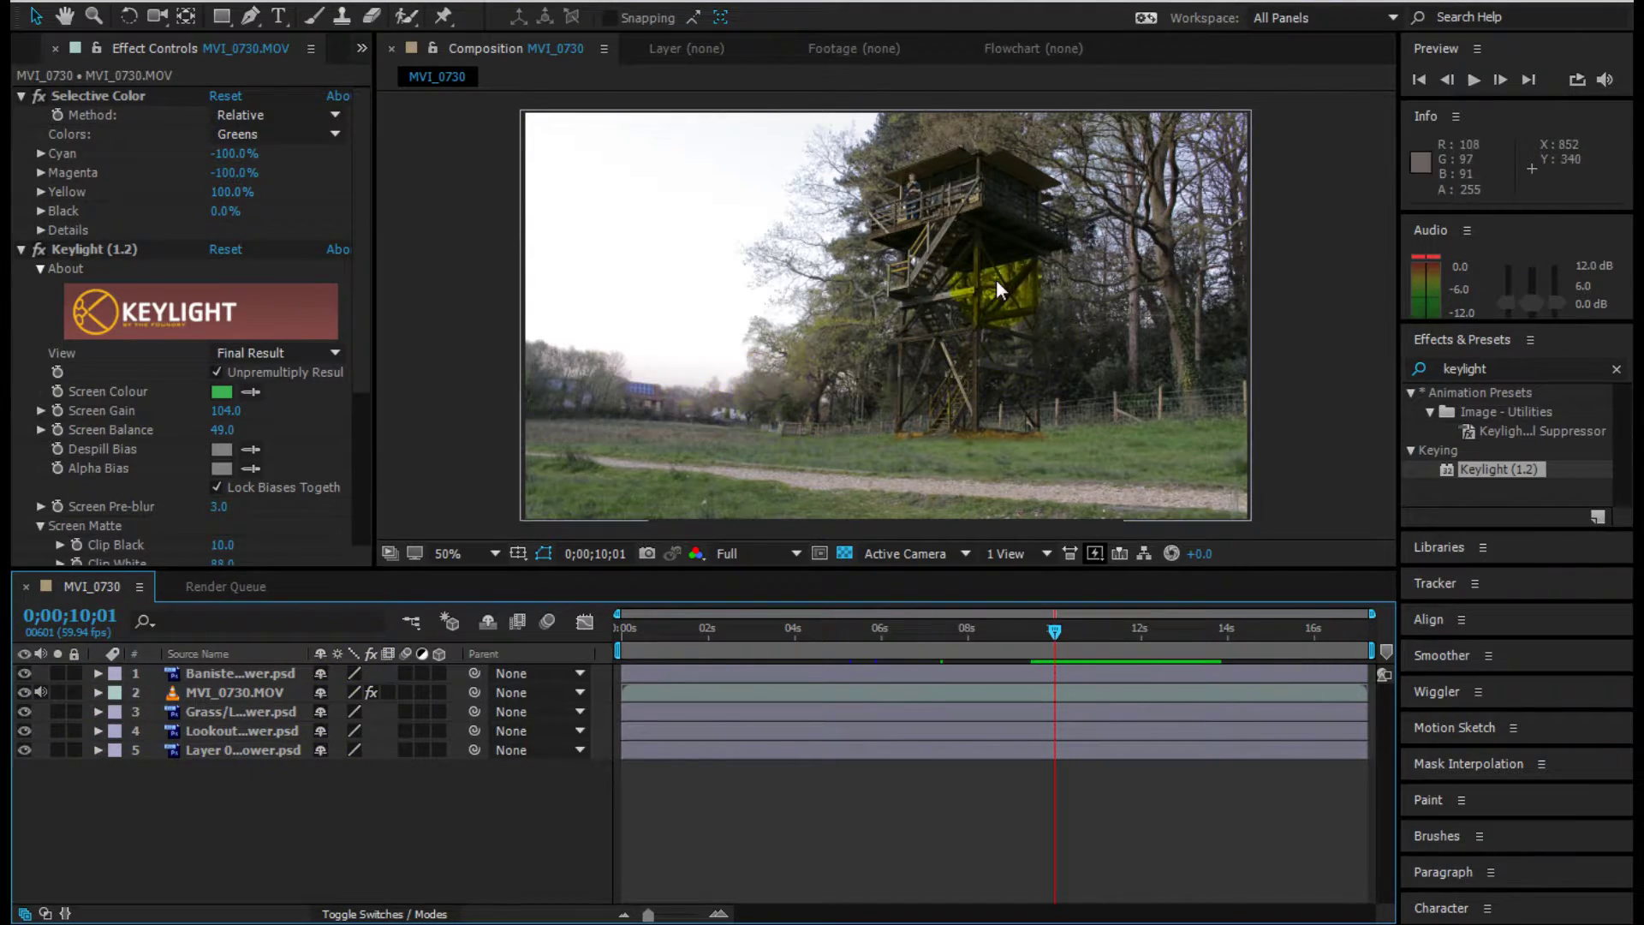
click(1518, 368)
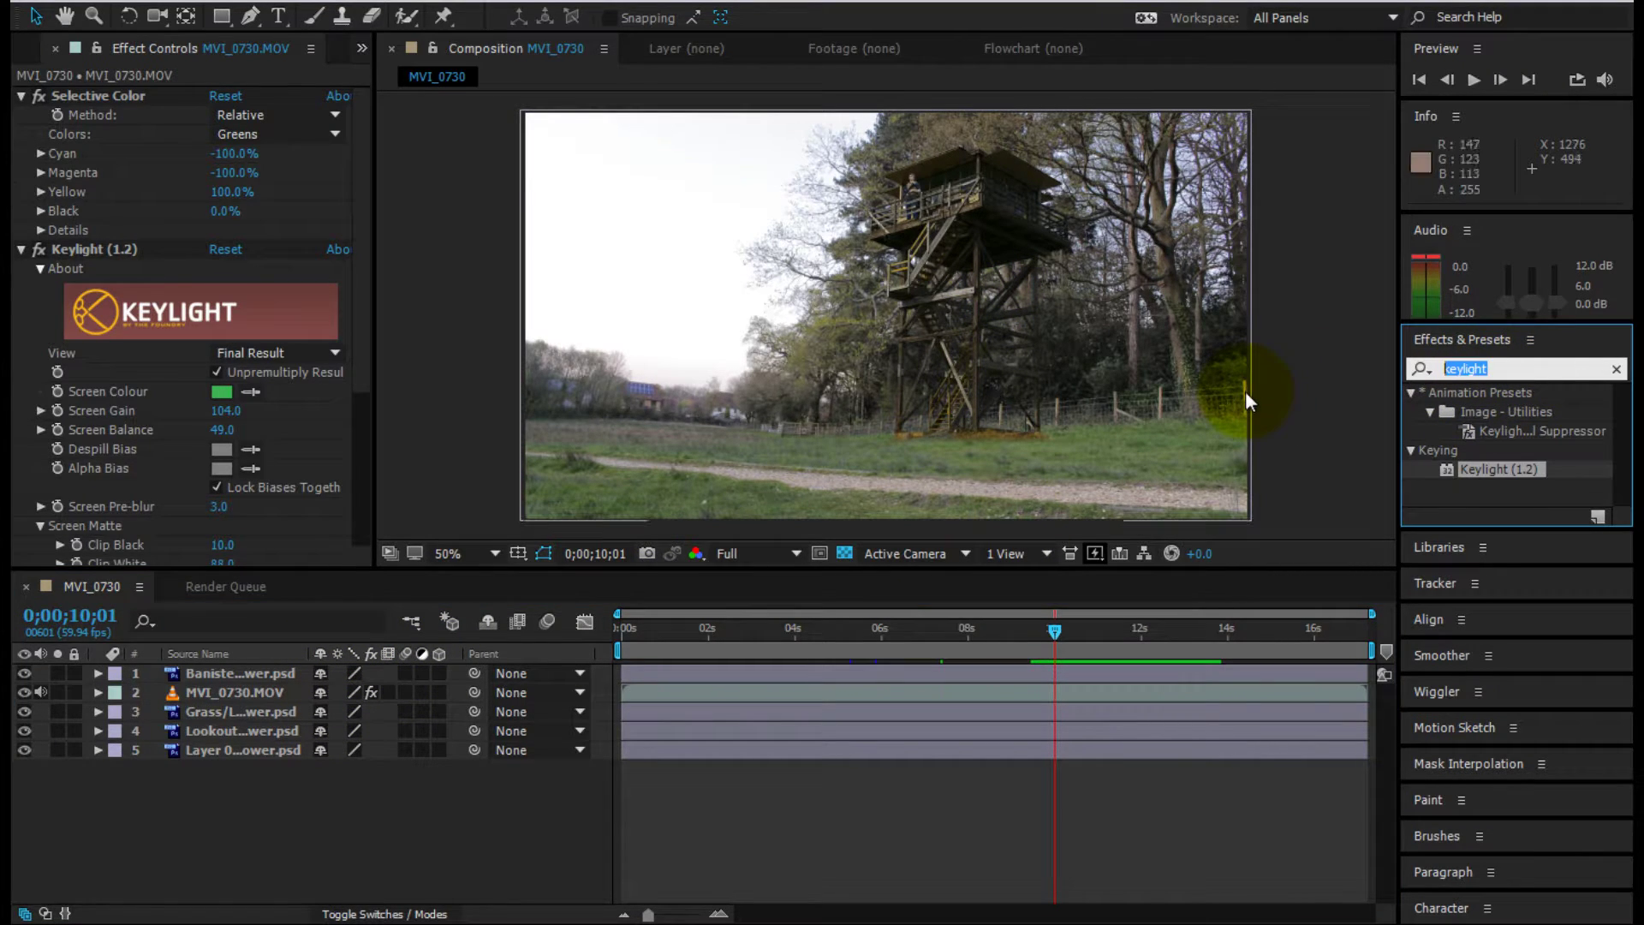
text(tint)
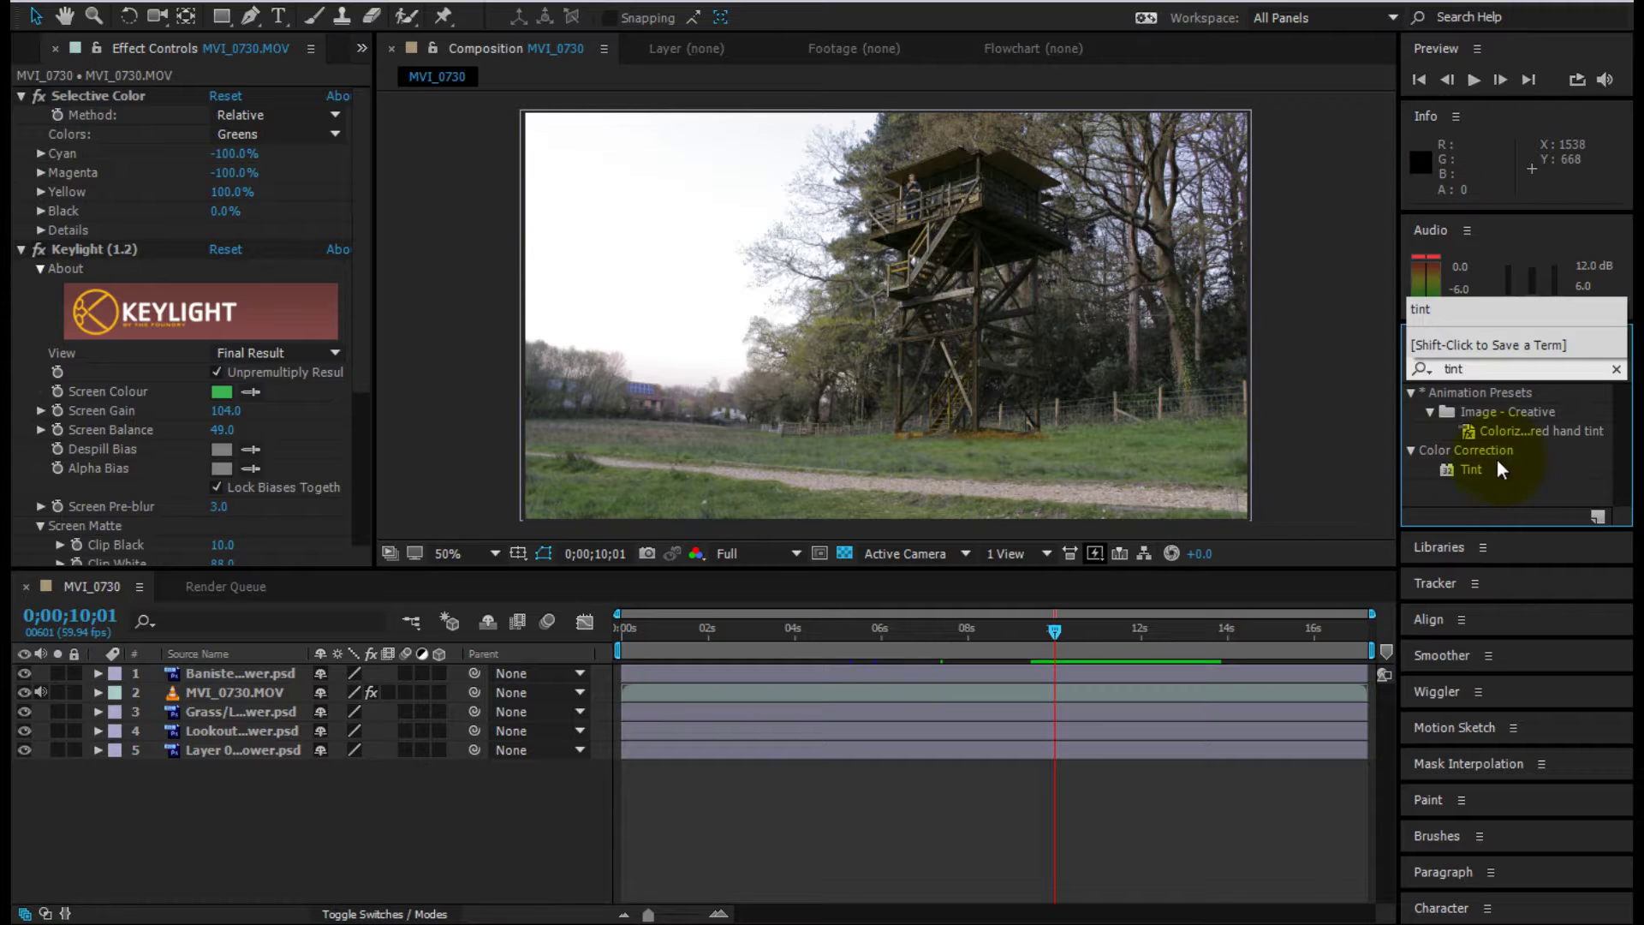
drag(1477, 468, 233, 738)
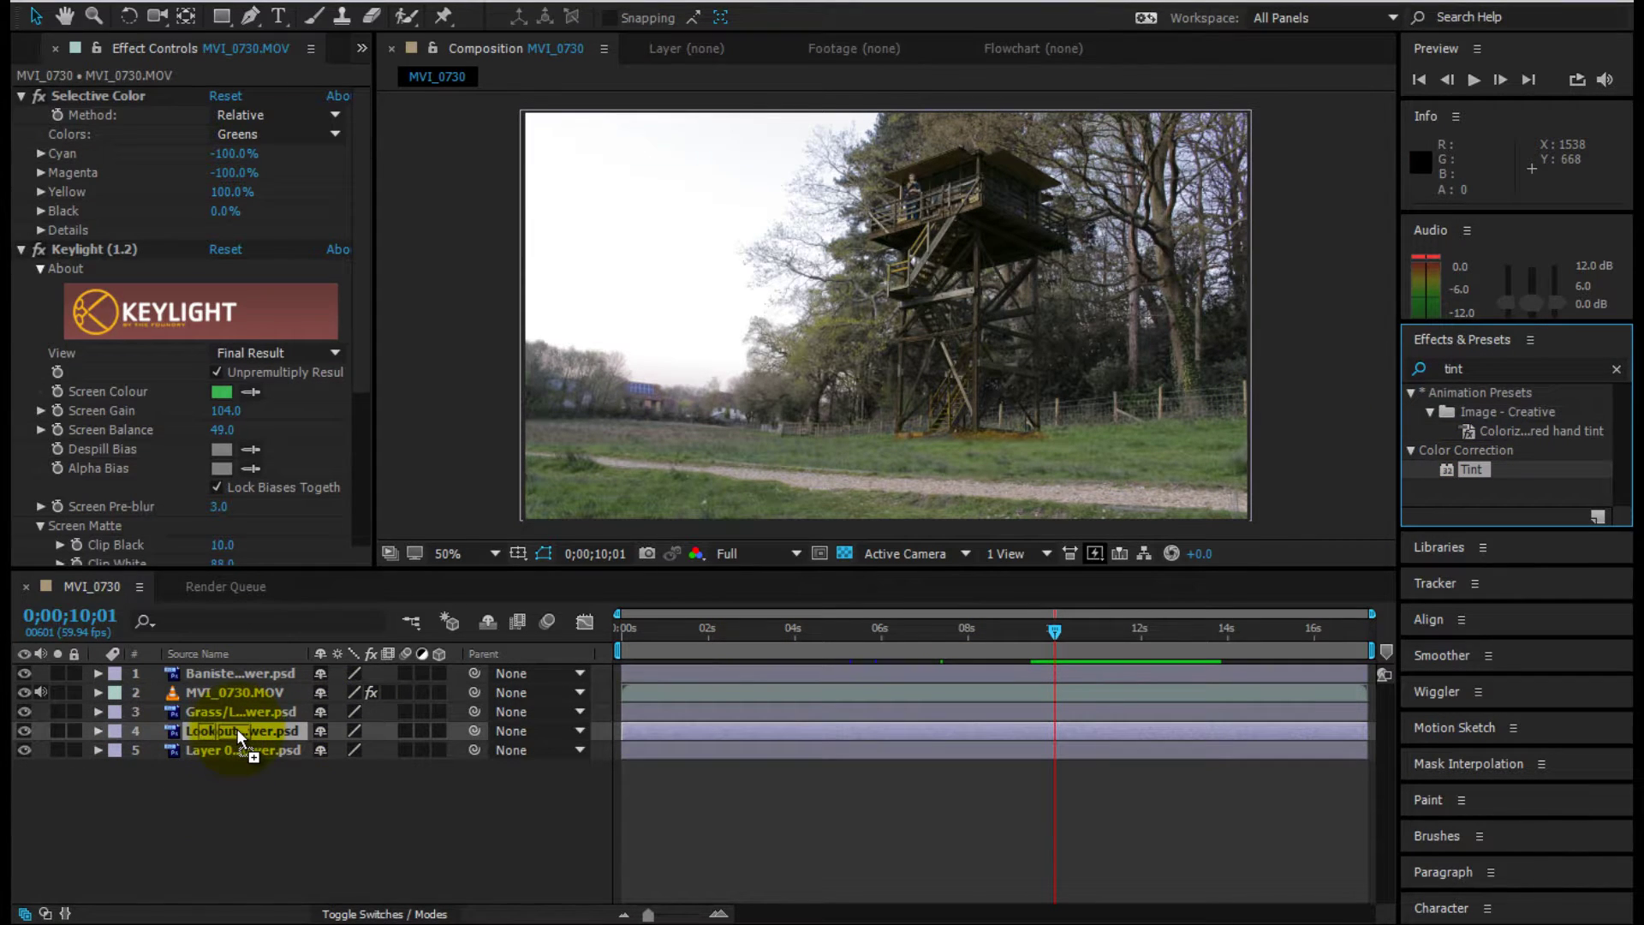
drag(236, 728, 236, 728)
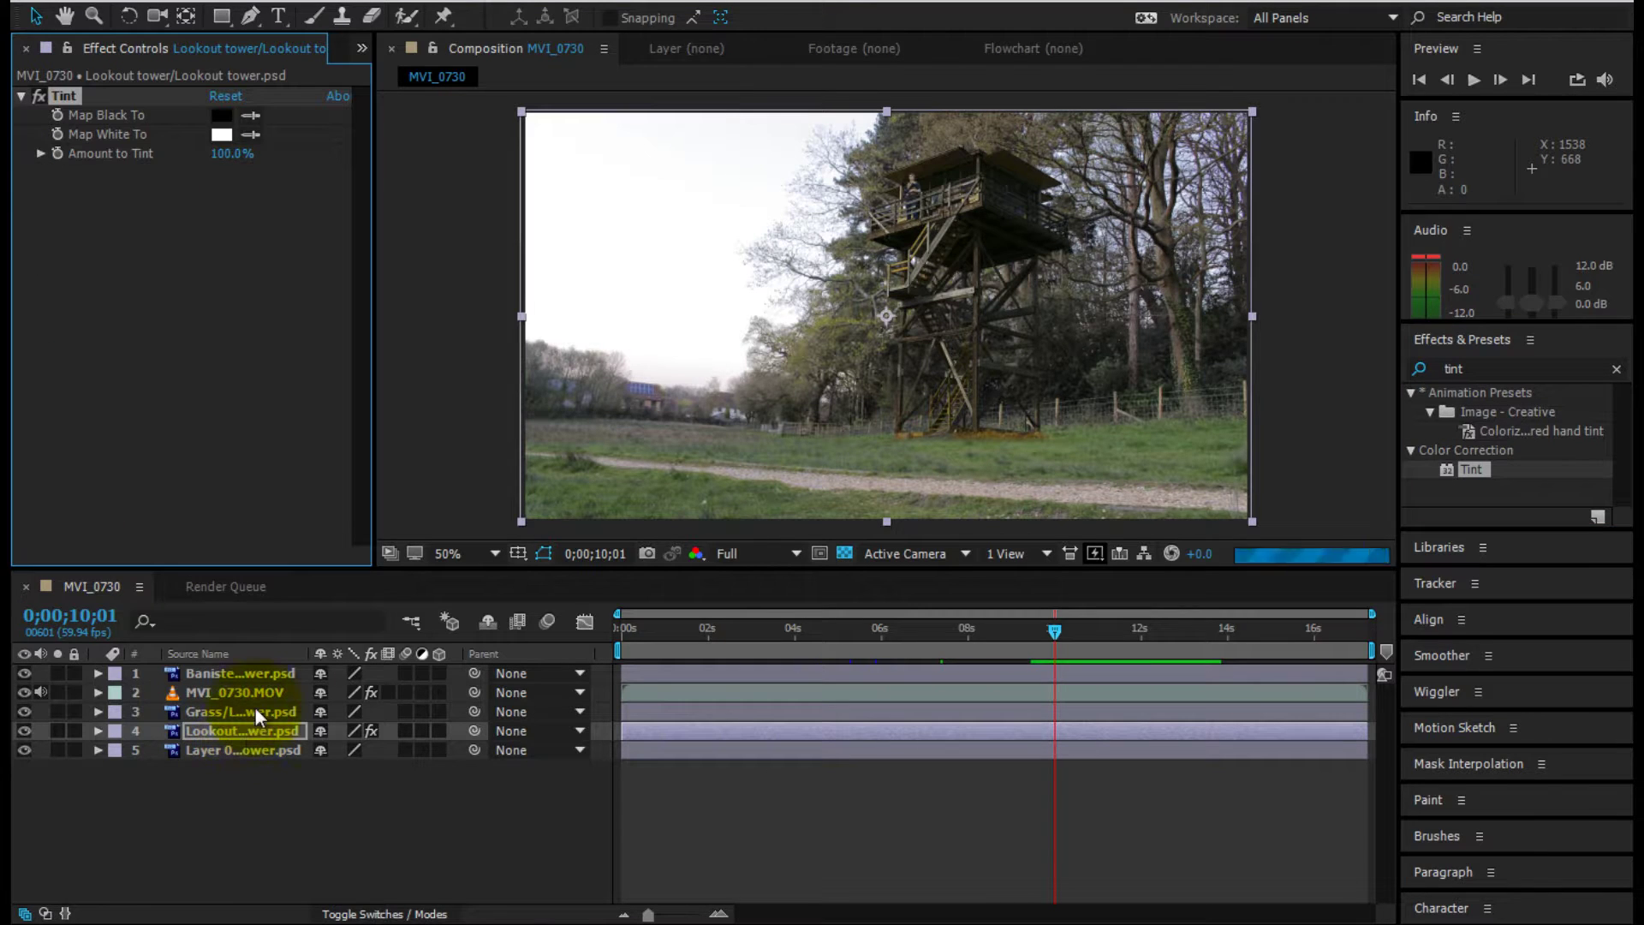
click(220, 159)
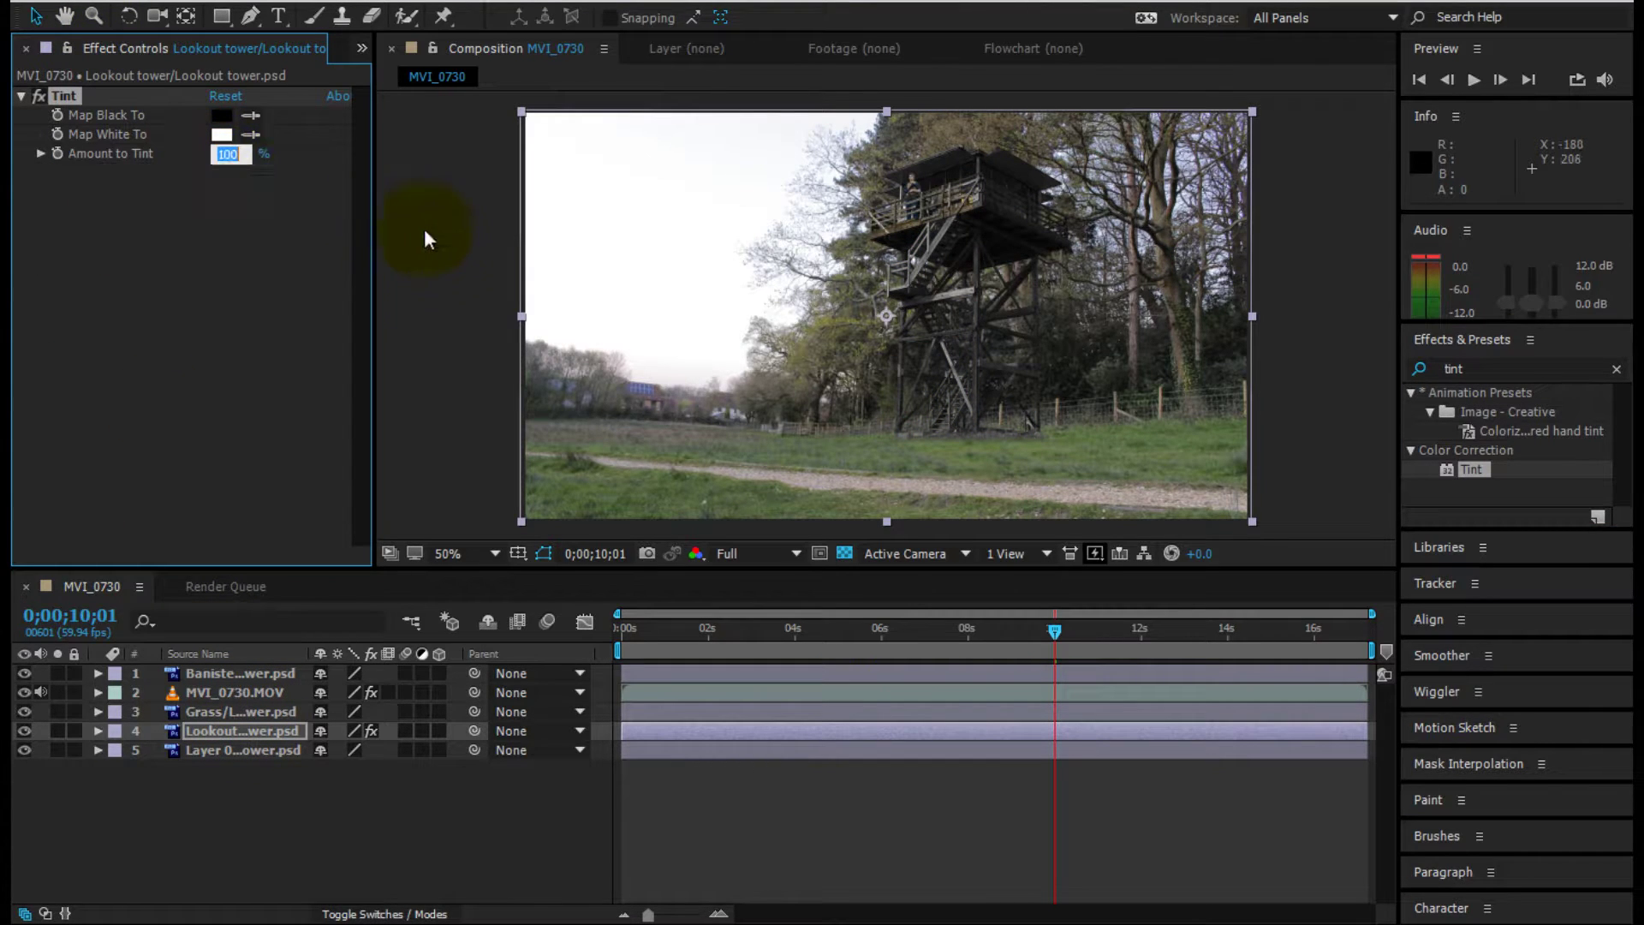
text(30)
key(Return)
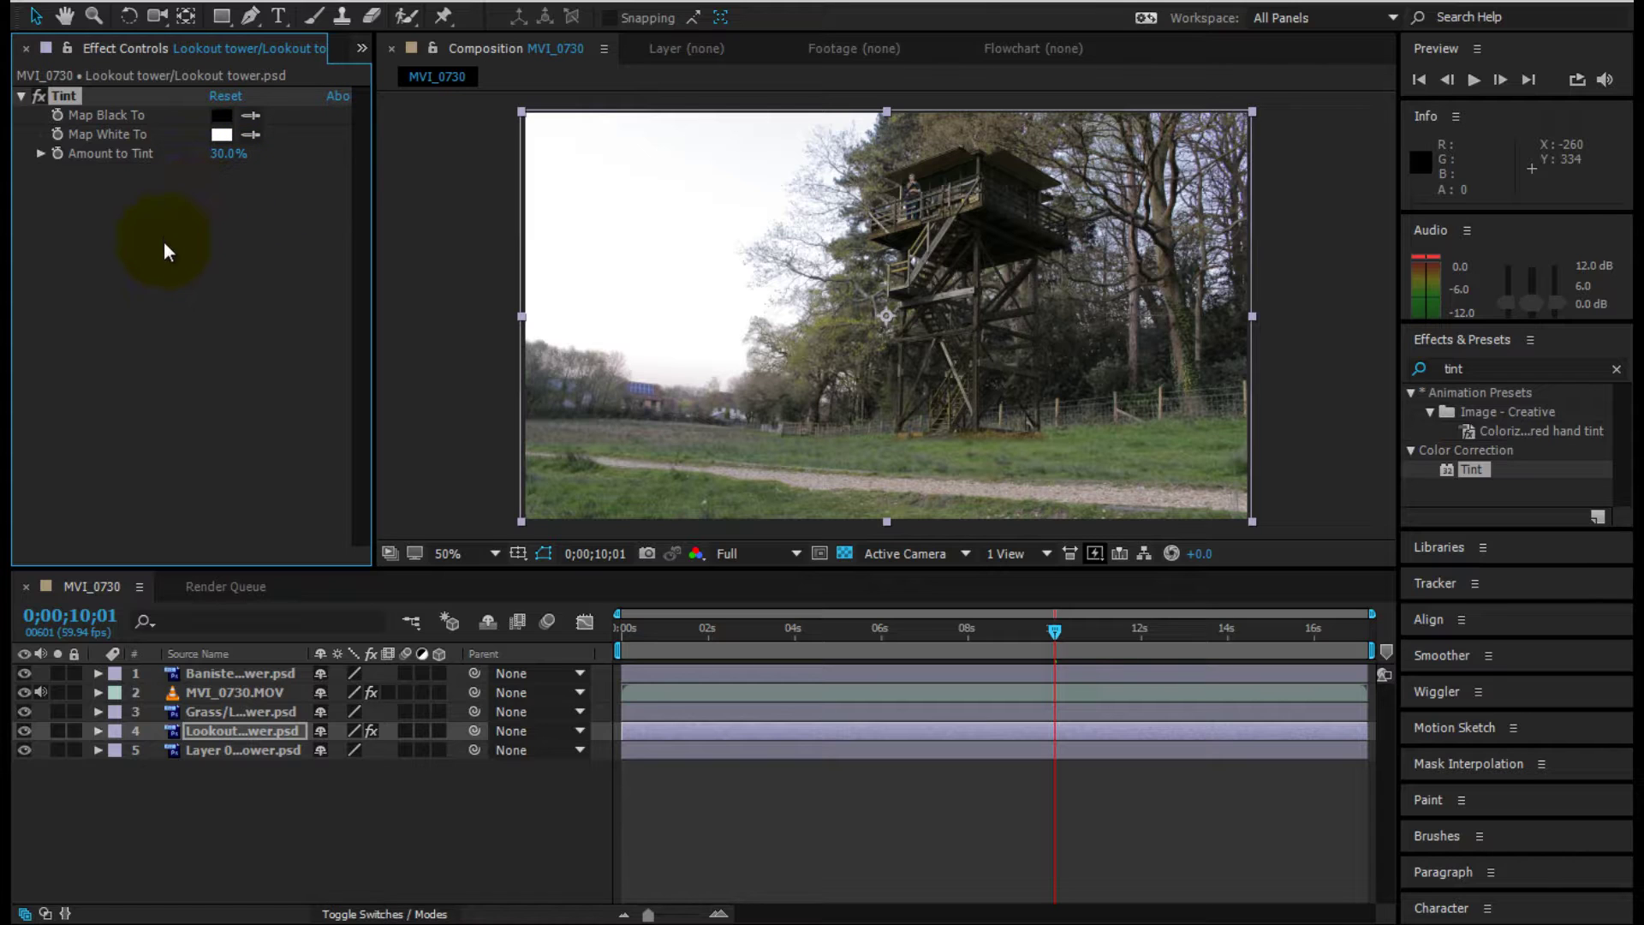
- Copy the Tint effect from the Lookout tower layer and paste it onto the Banister layer
click(37, 97)
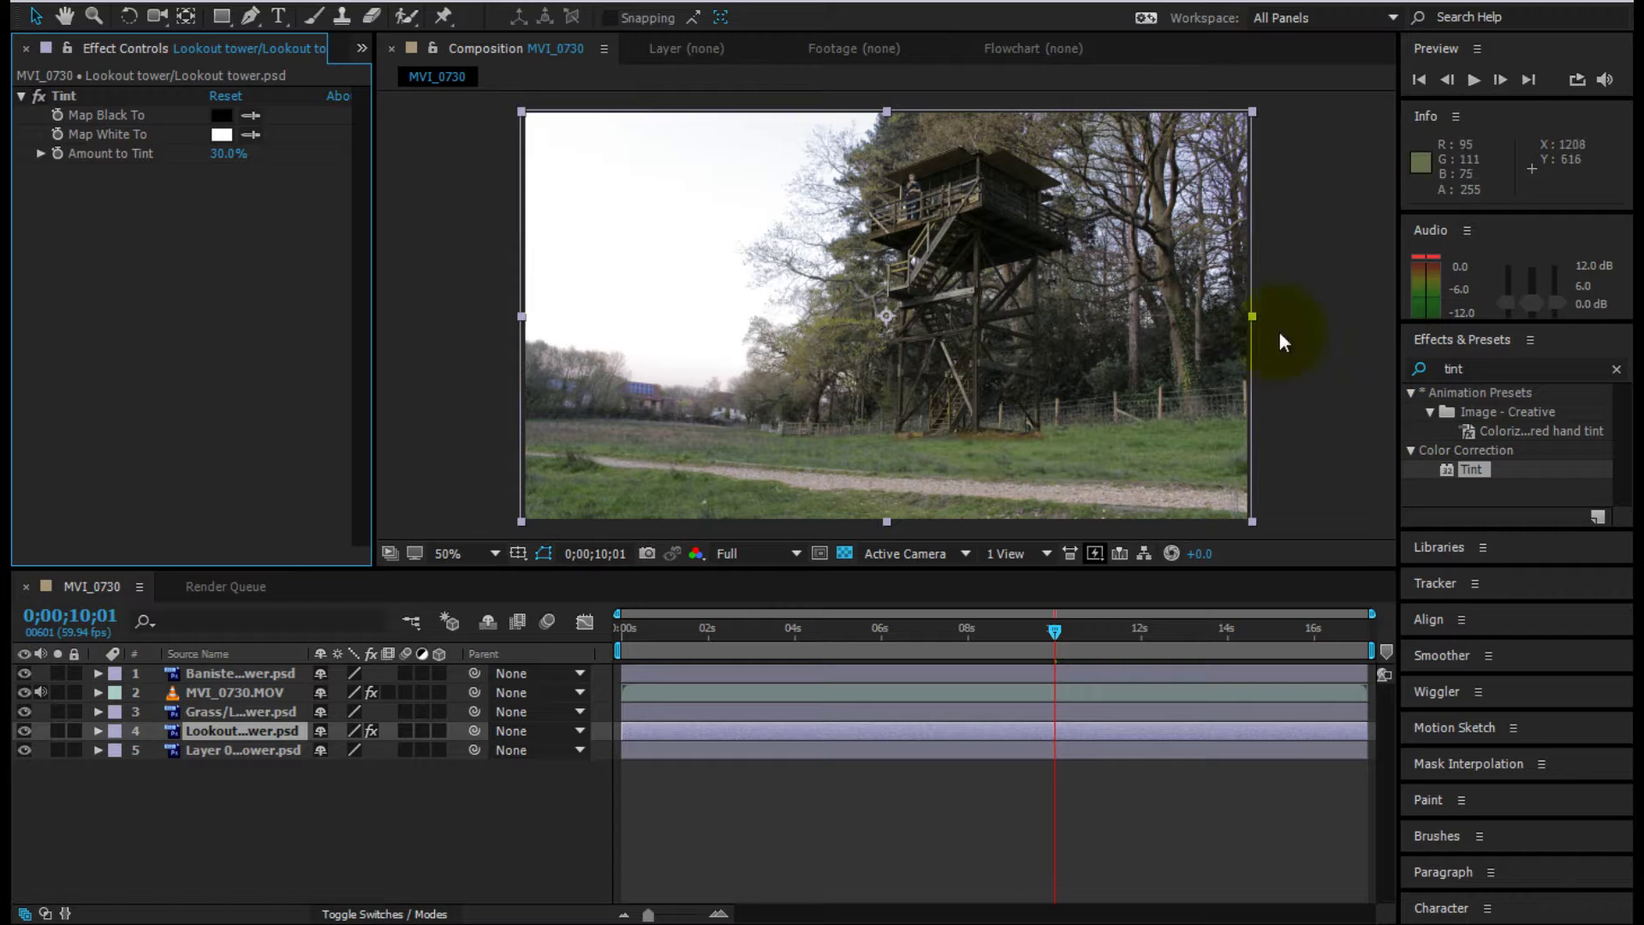
click(275, 734)
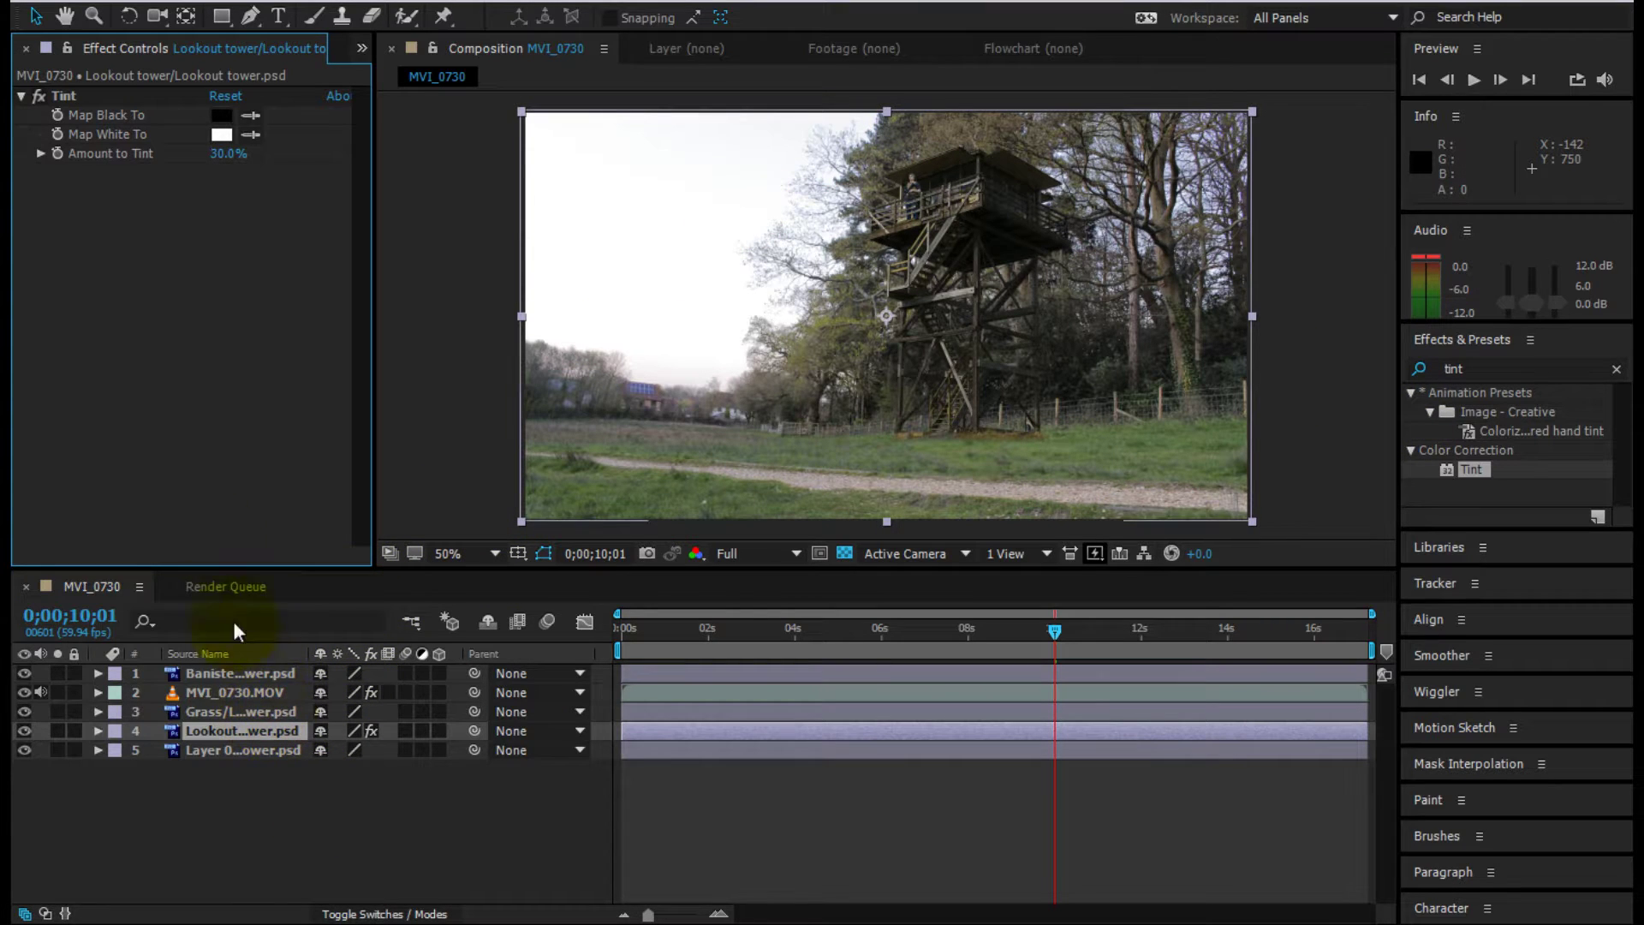
click(69, 95)
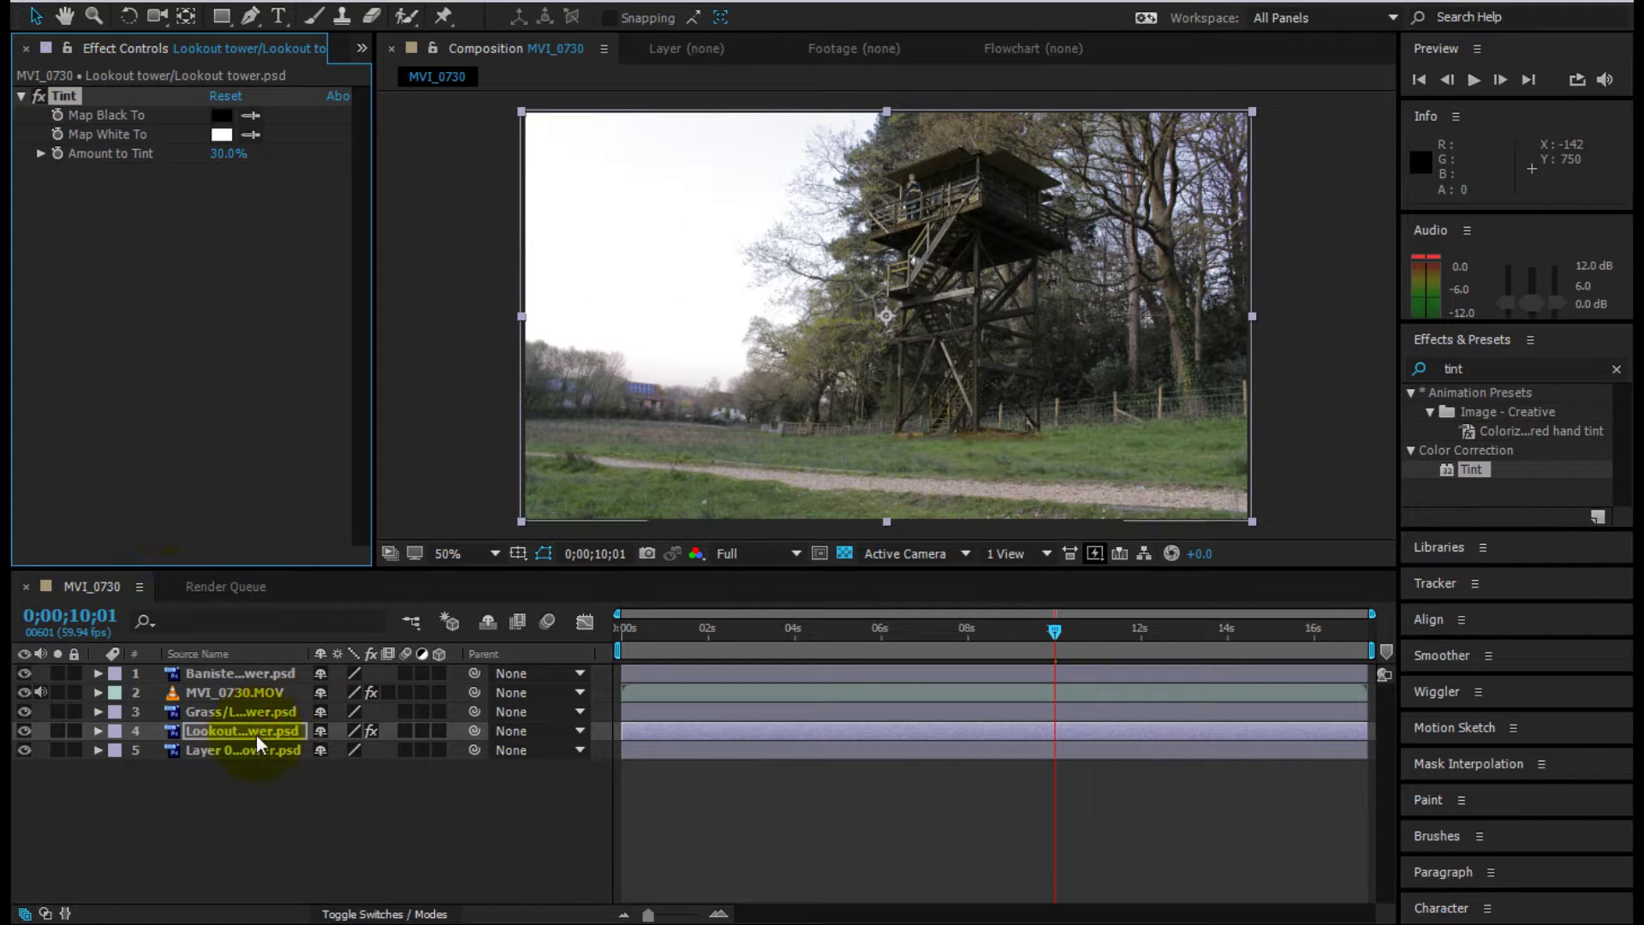
click(245, 676)
key(ctrl+v)
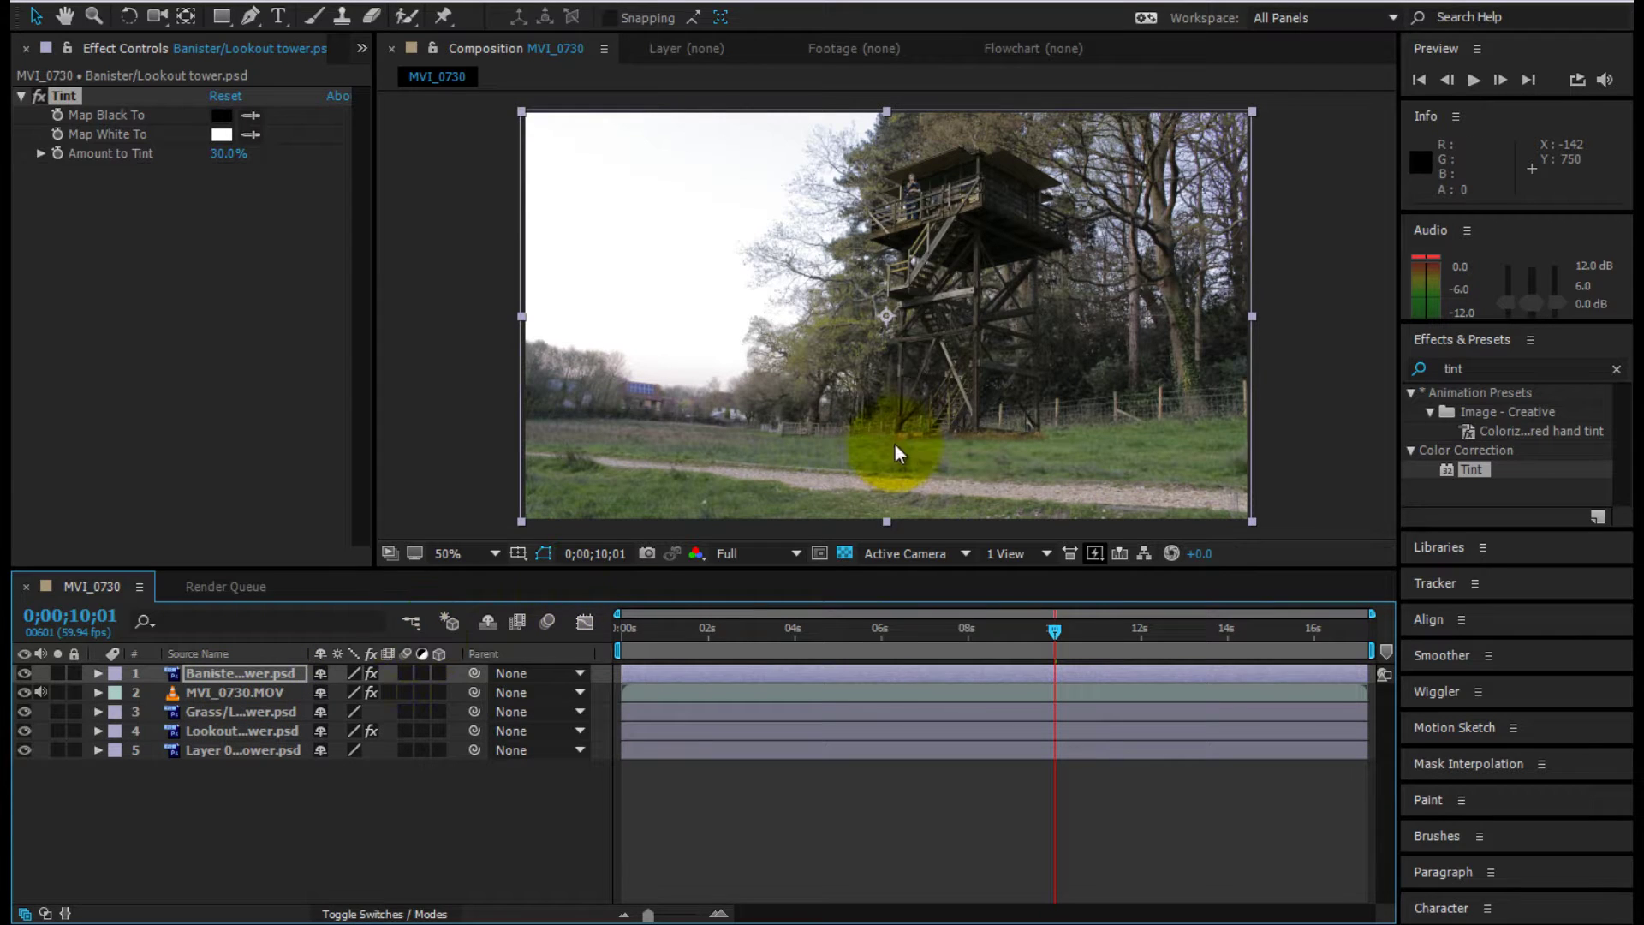
click(327, 777)
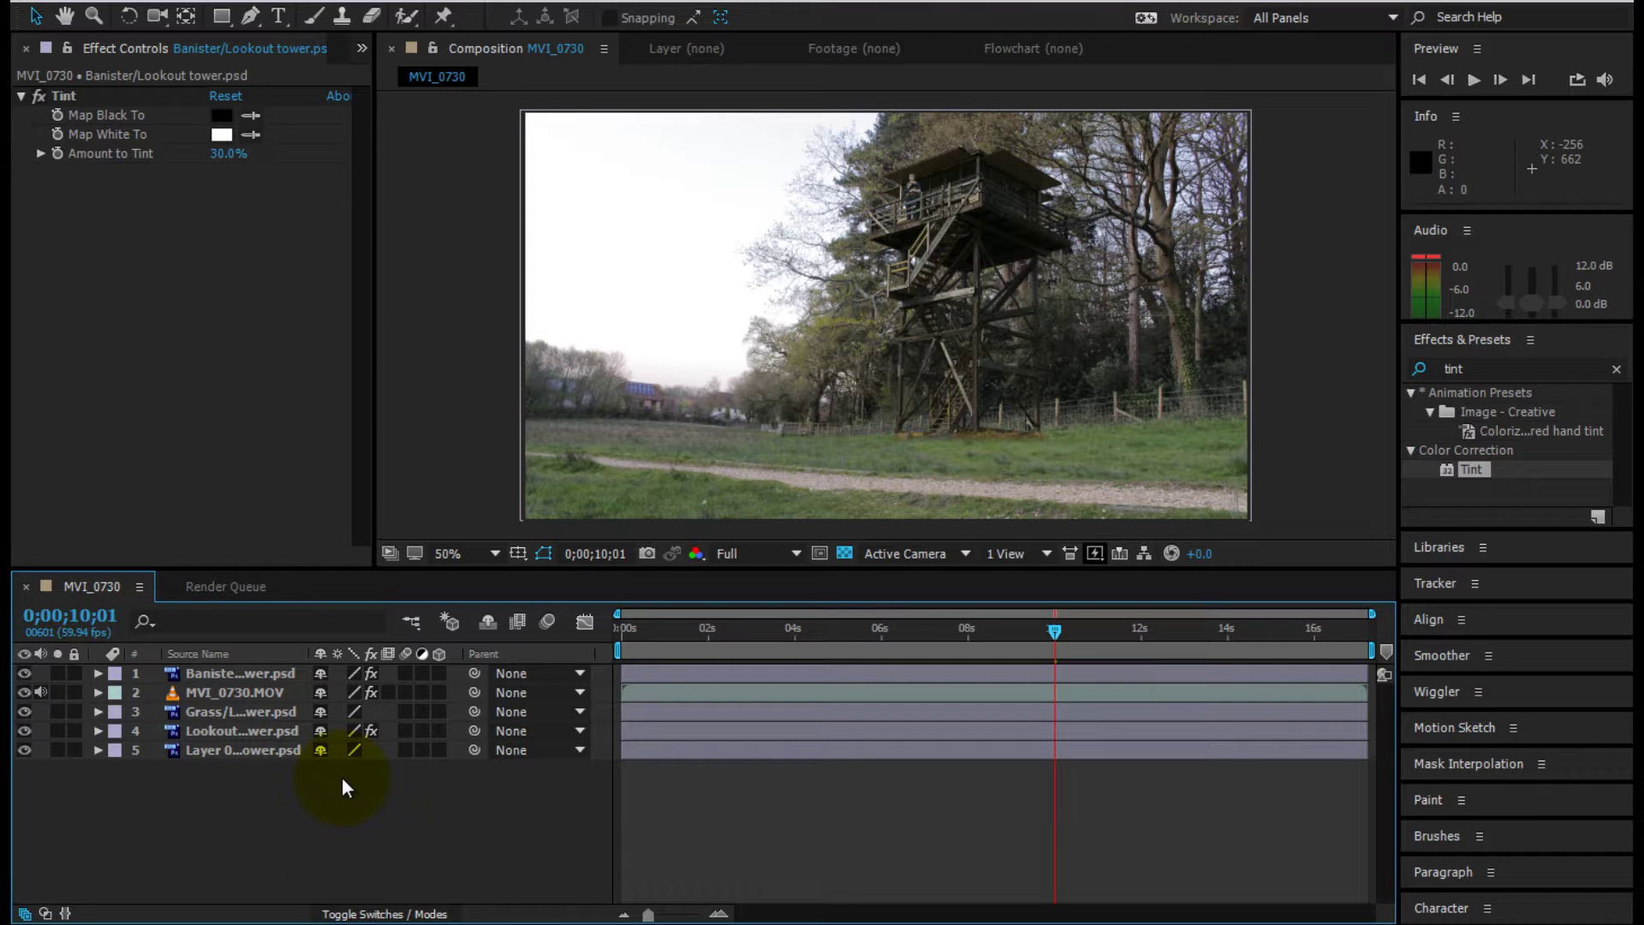
- Add an adjustment layer above all layers, apply the Tint effect to it, and set Amount to Tint to 15%
key(ctrl+alt+y)
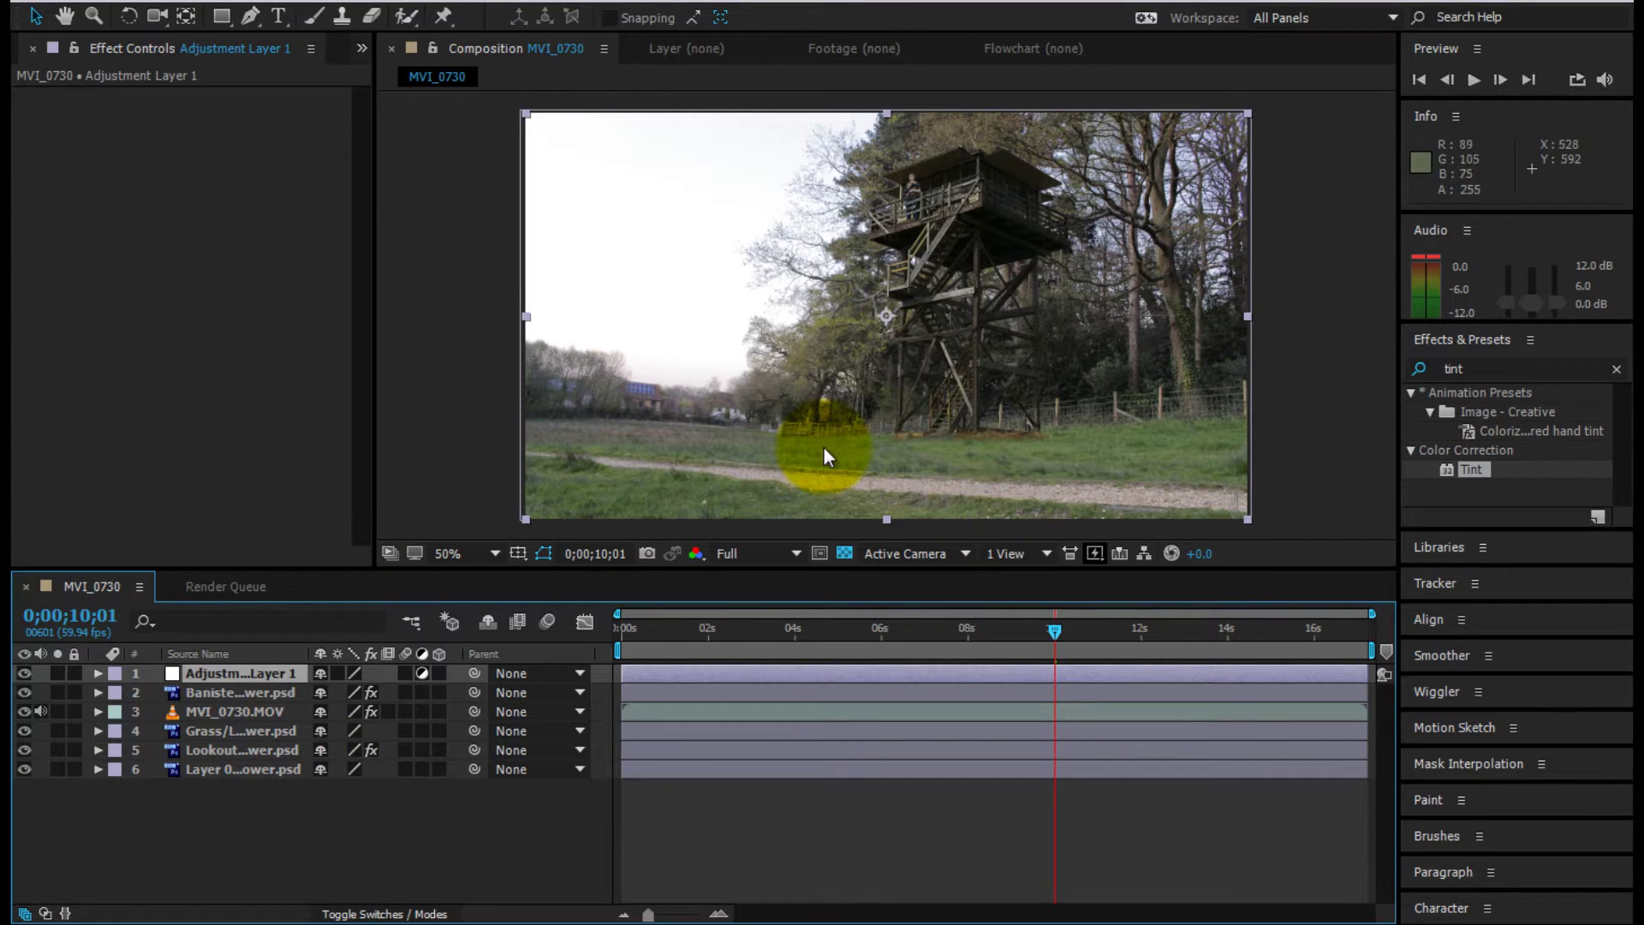
drag(1471, 471, 235, 676)
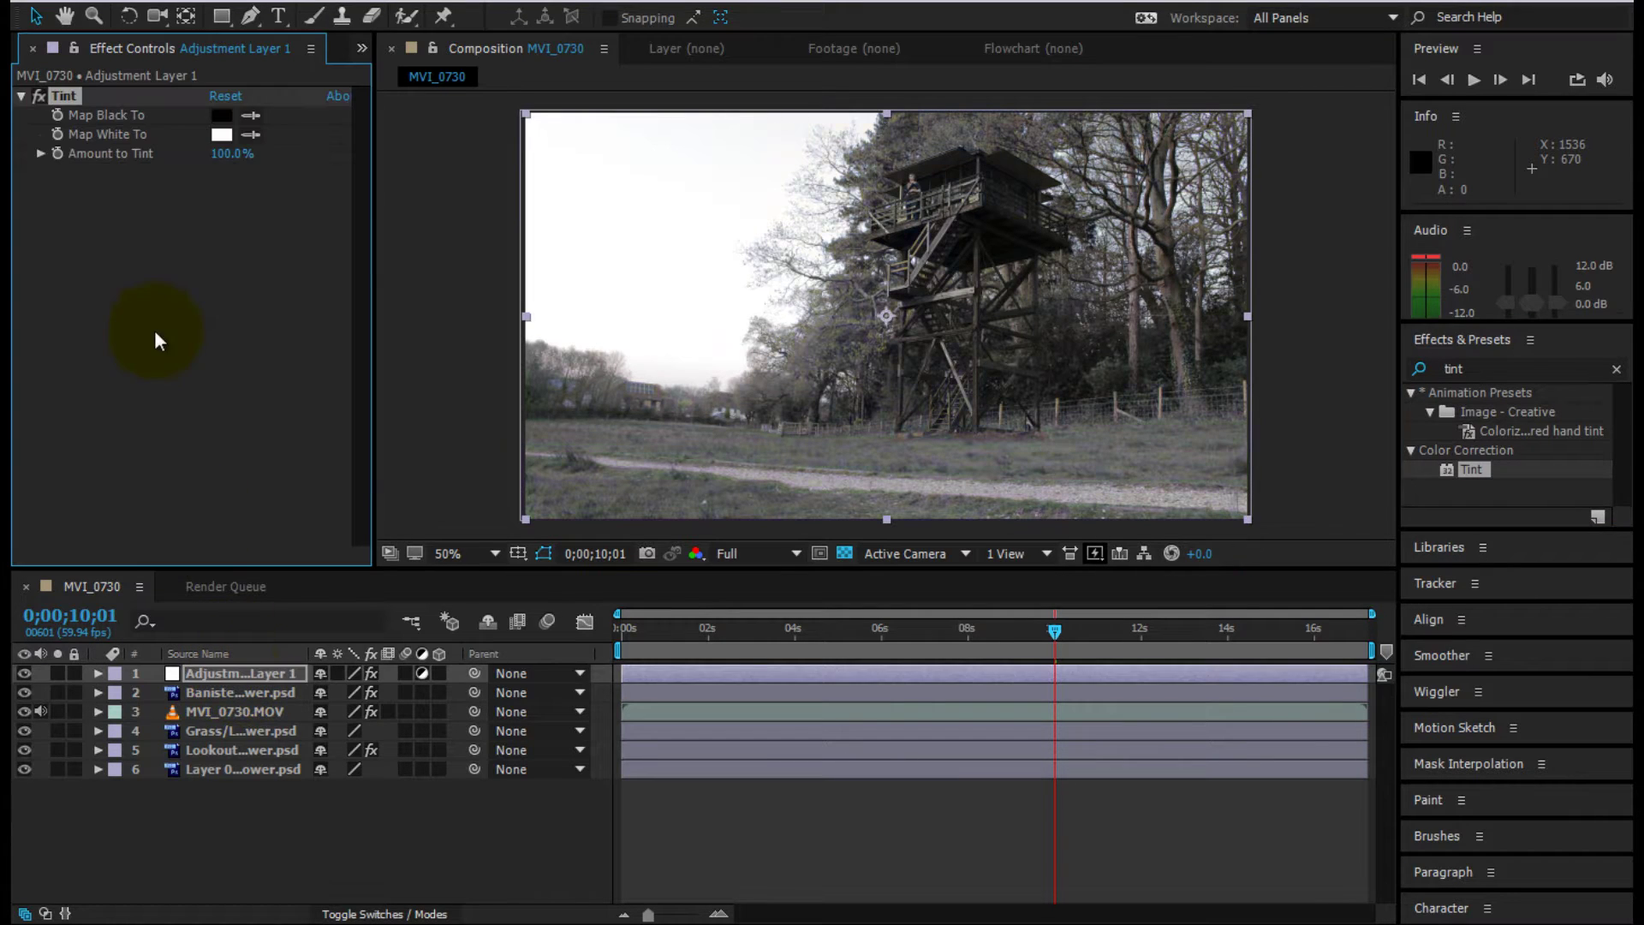
click(228, 154)
text(20)
key(Return)
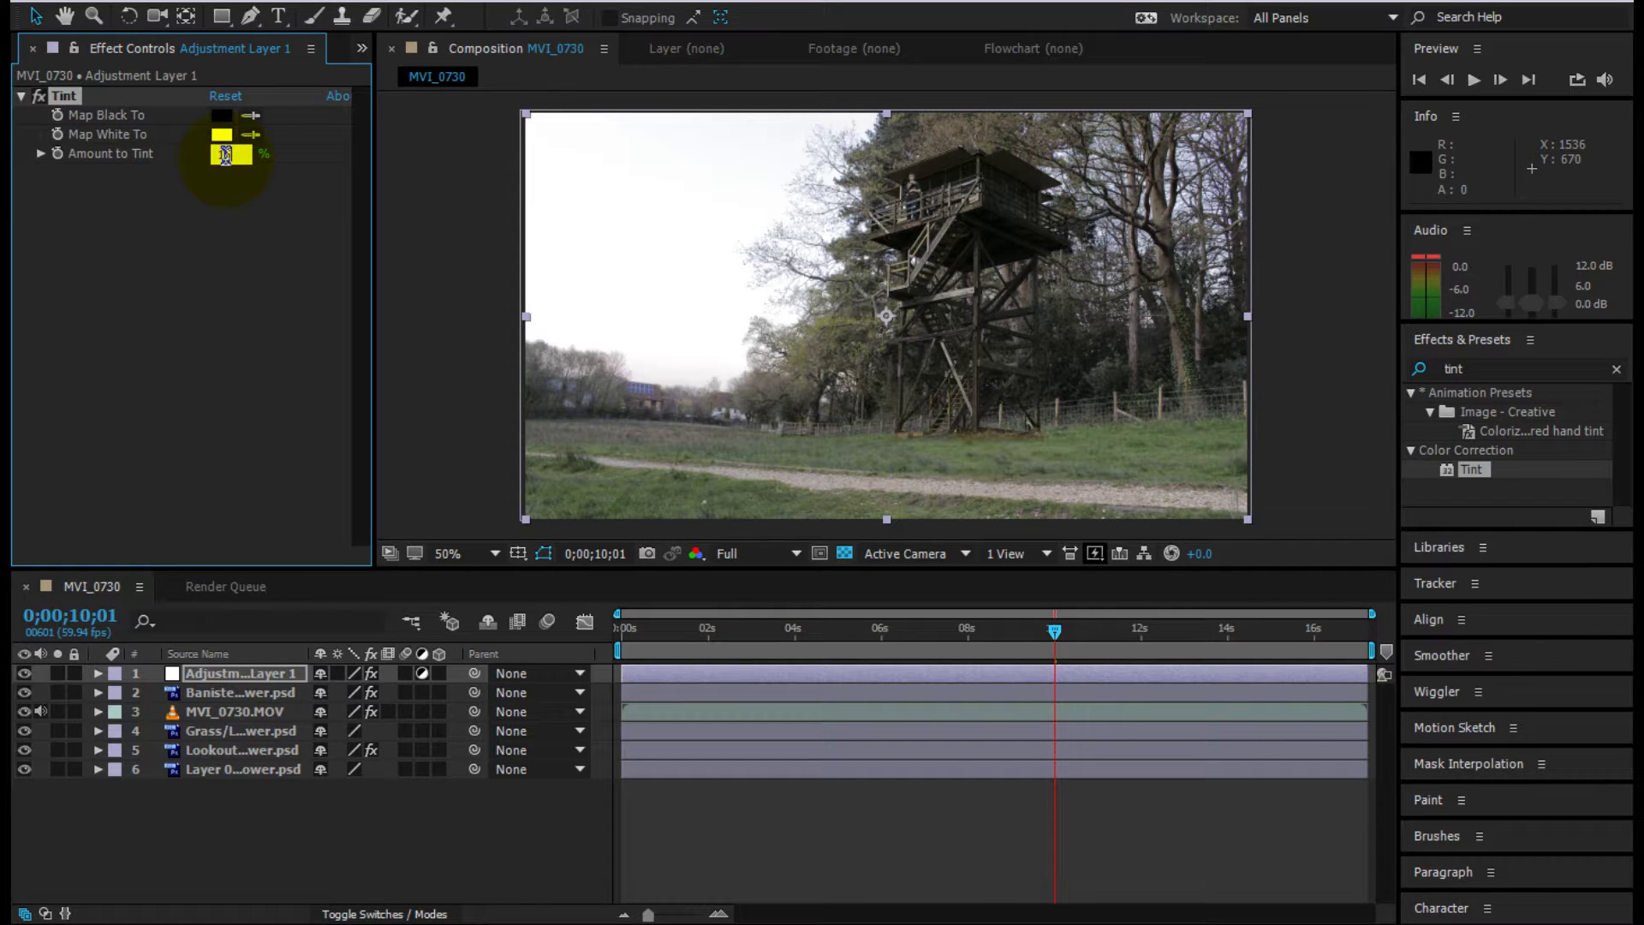
drag(228, 155, 227, 163)
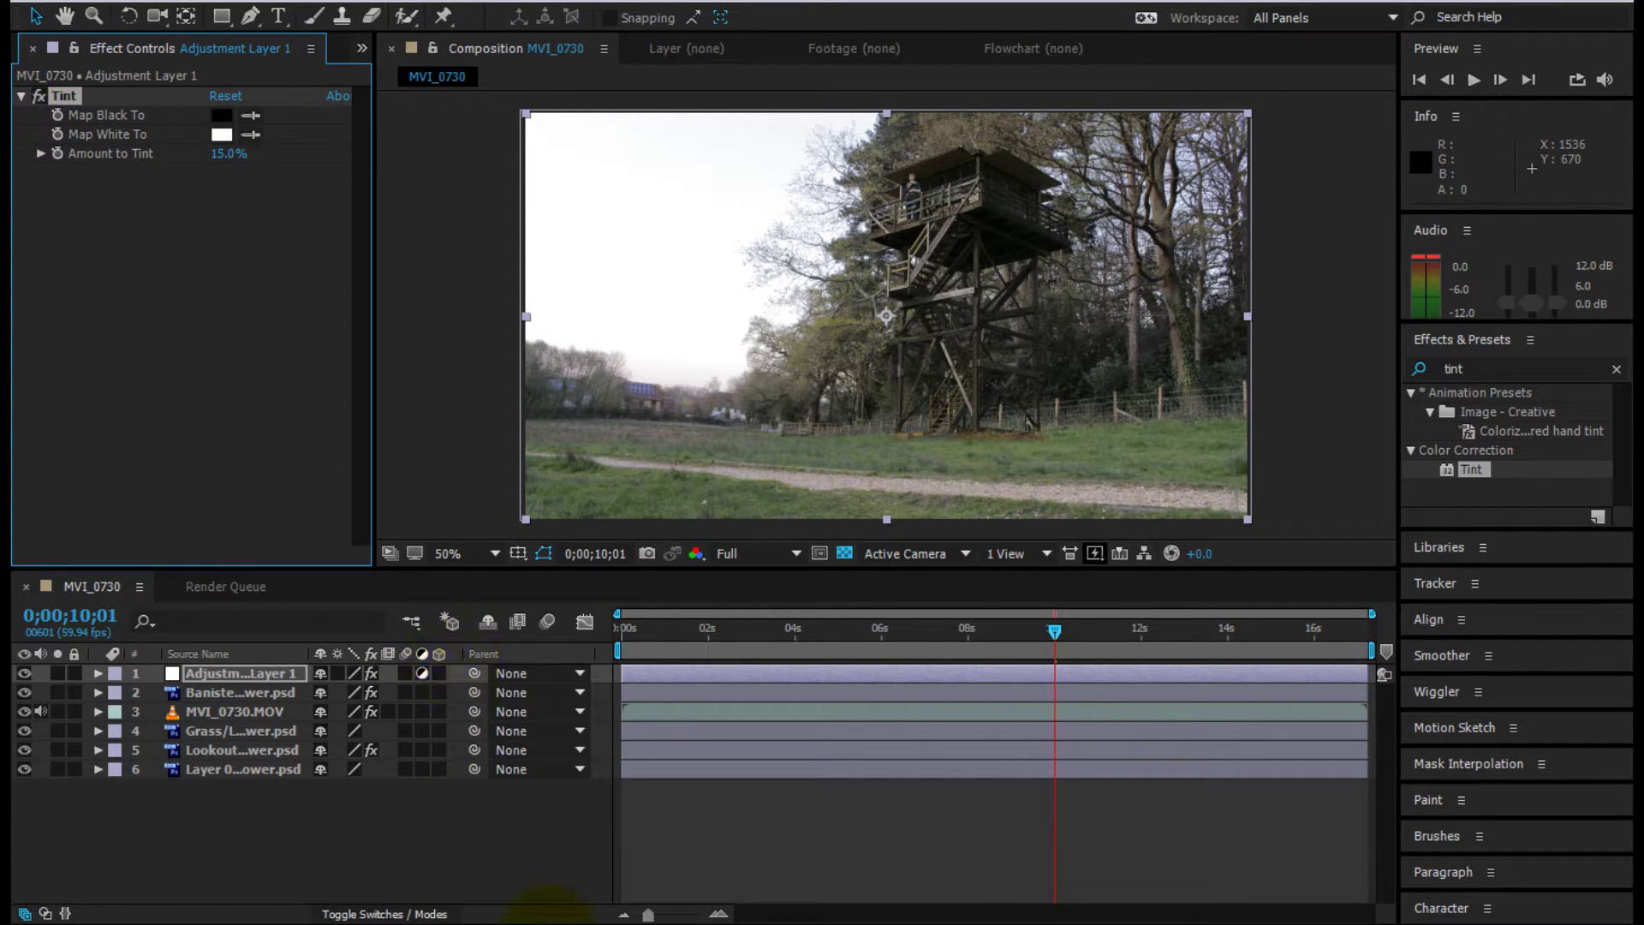
click(476, 836)
- Find the Brightness & Contrast effect and apply it to the adjustment layer
click(1459, 368)
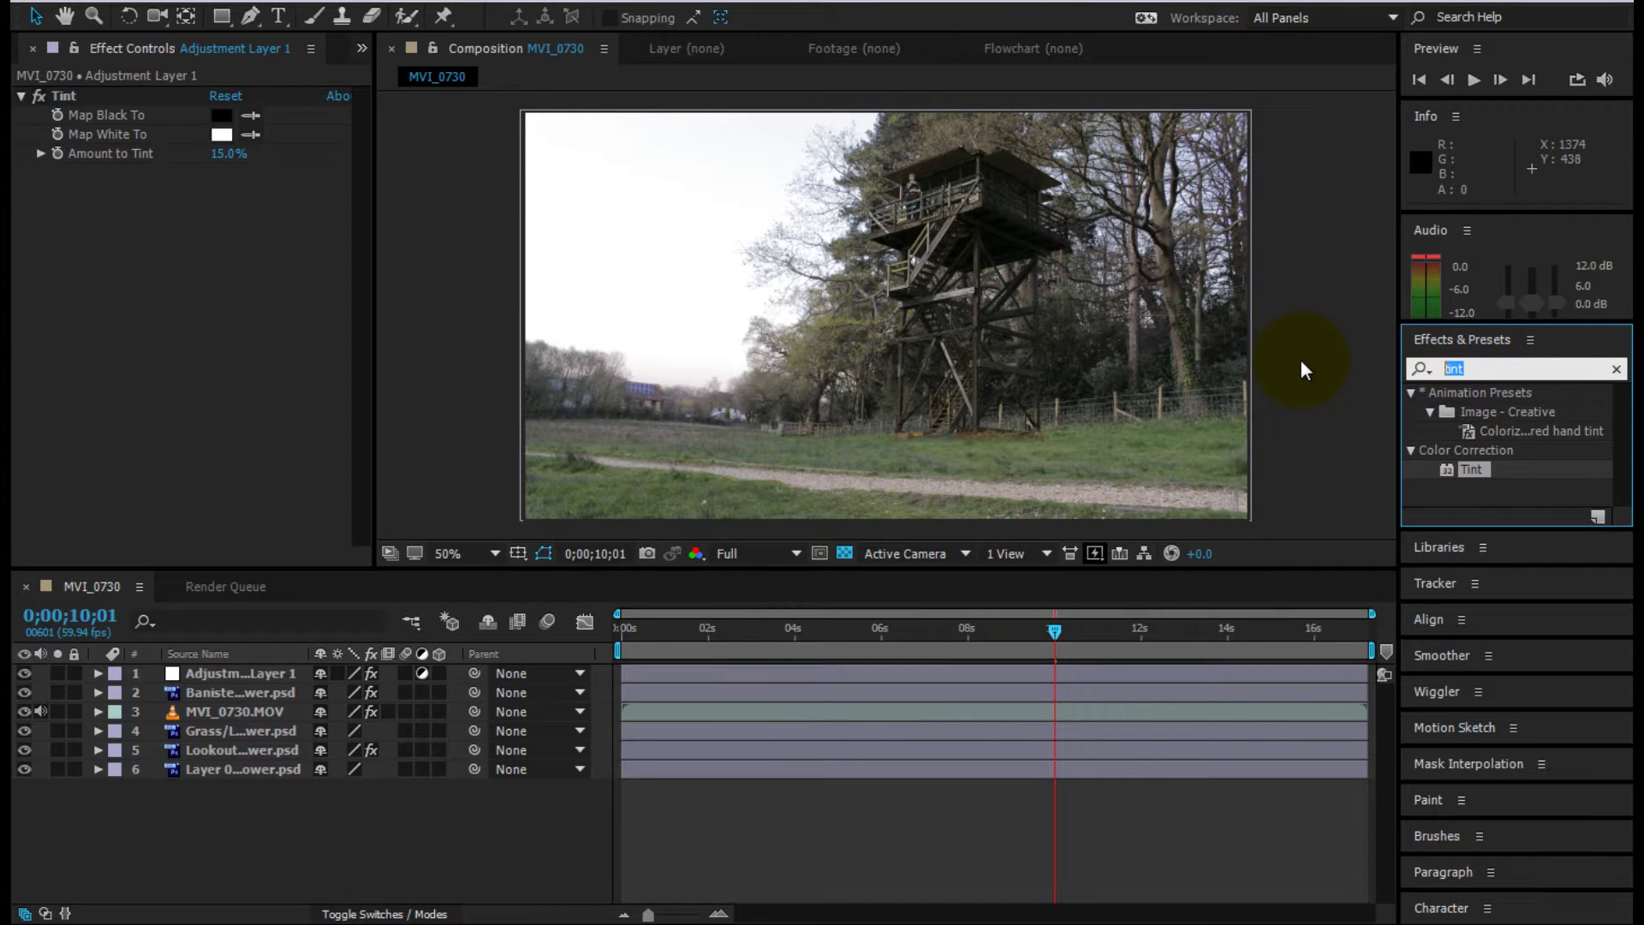
text(bright)
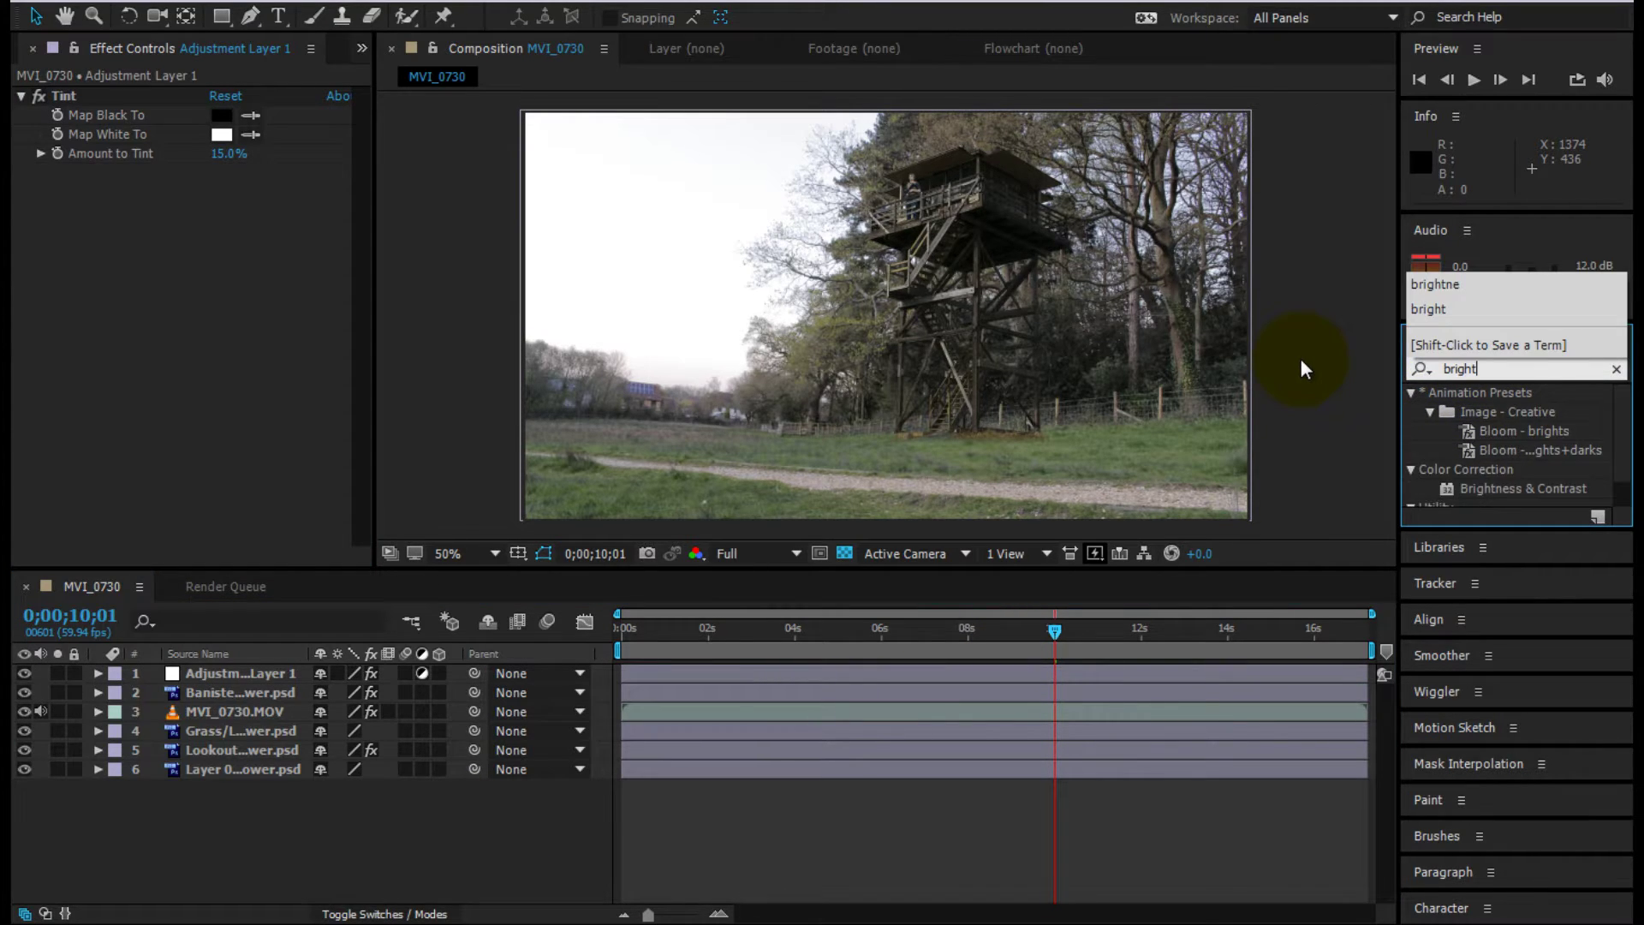
text(ness)
drag(1498, 411, 239, 672)
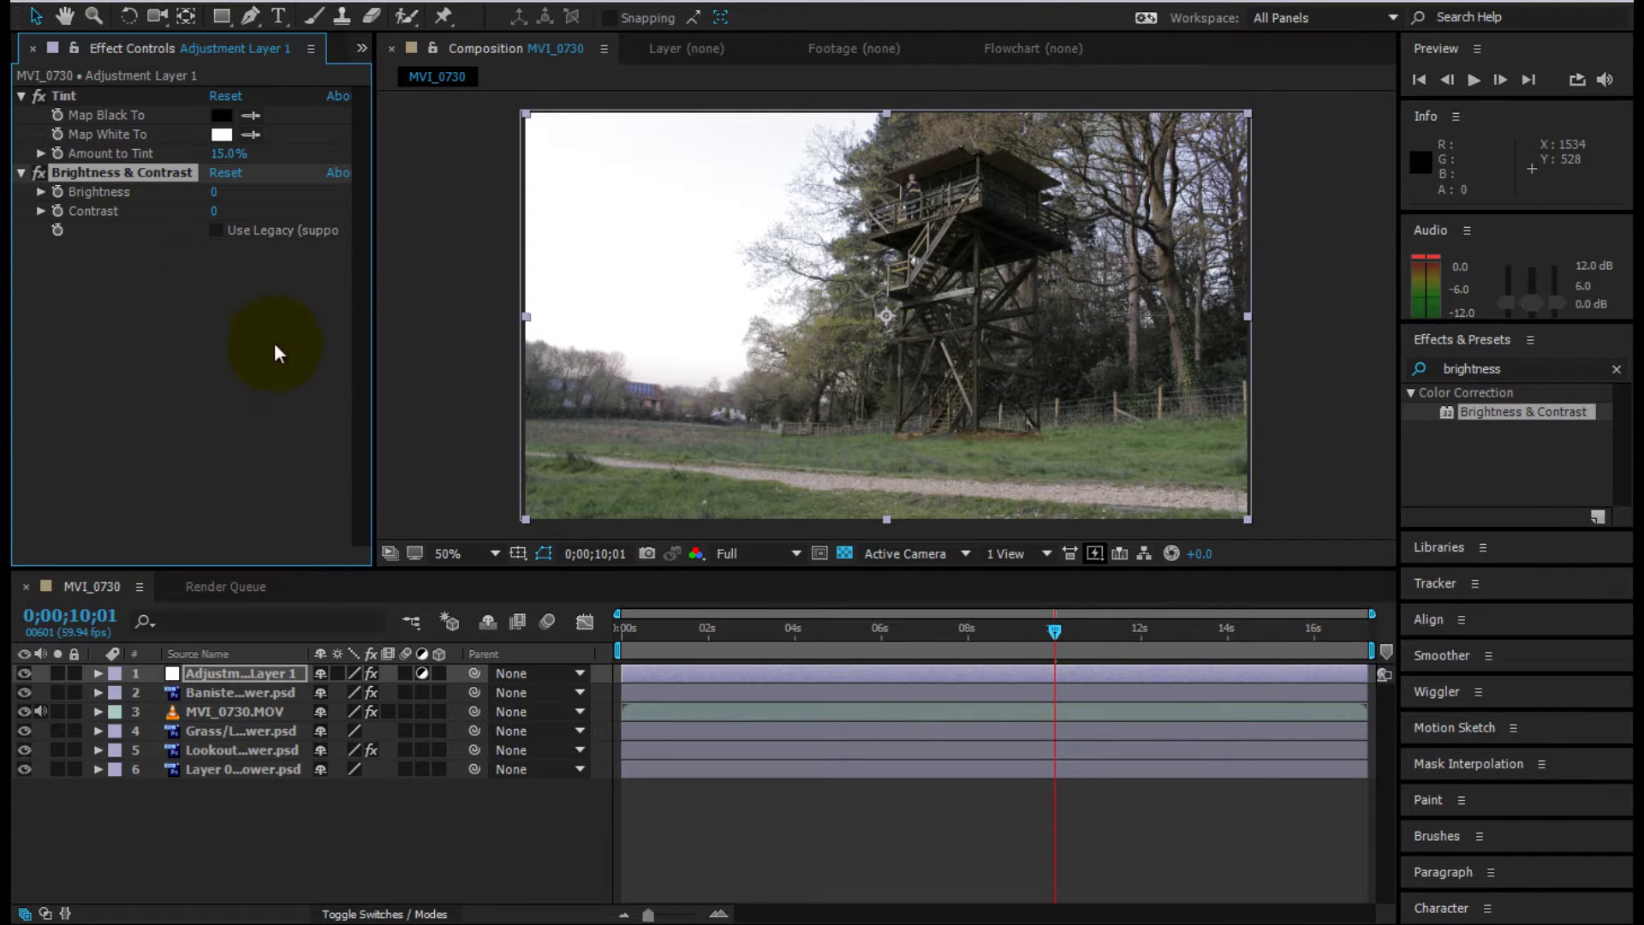
- Try a Contrast of 24 in Brightness & Contrast while viewing the man on the balcony up close
scroll(919, 274, up, 2)
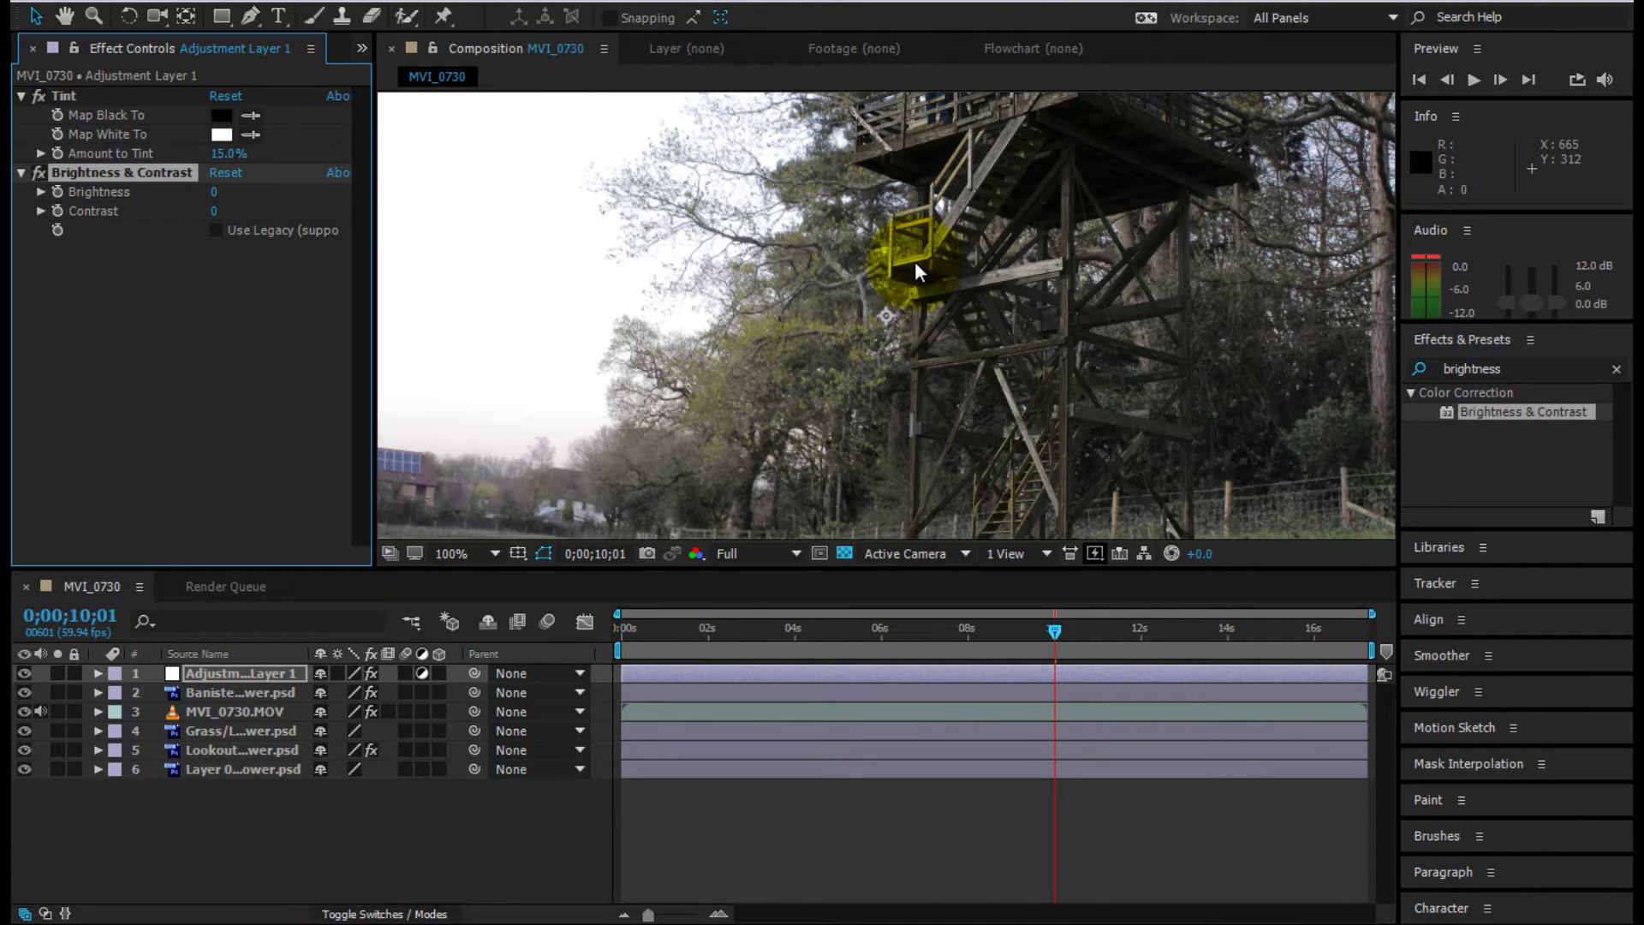
drag(914, 260, 873, 466)
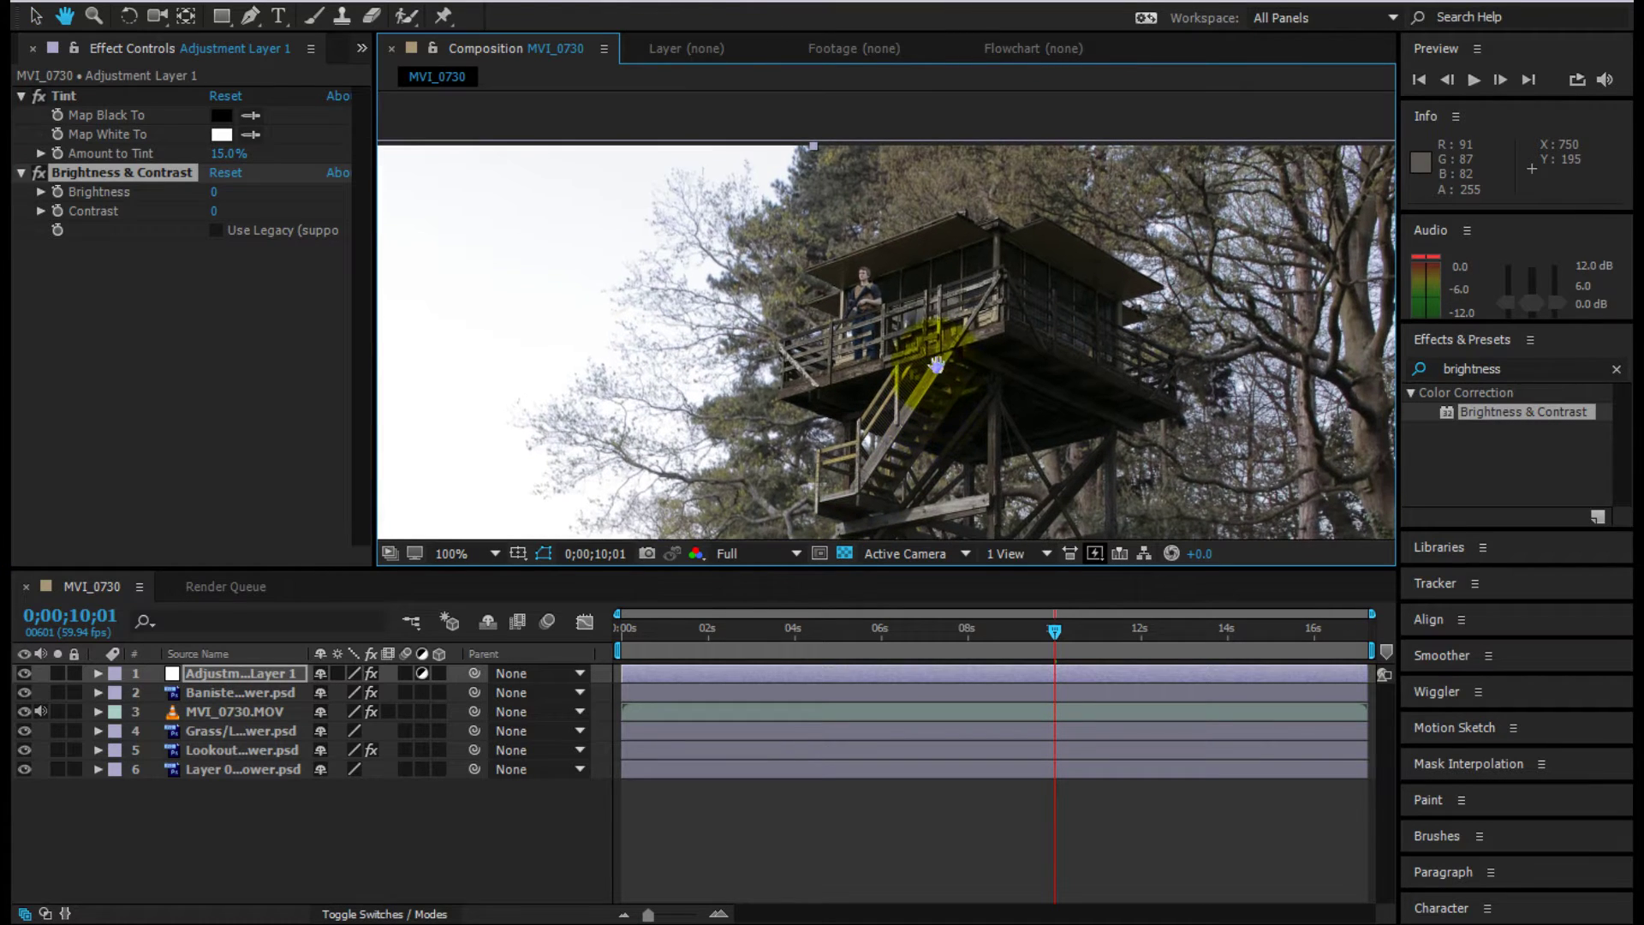
click(215, 210)
text(24)
key(Return)
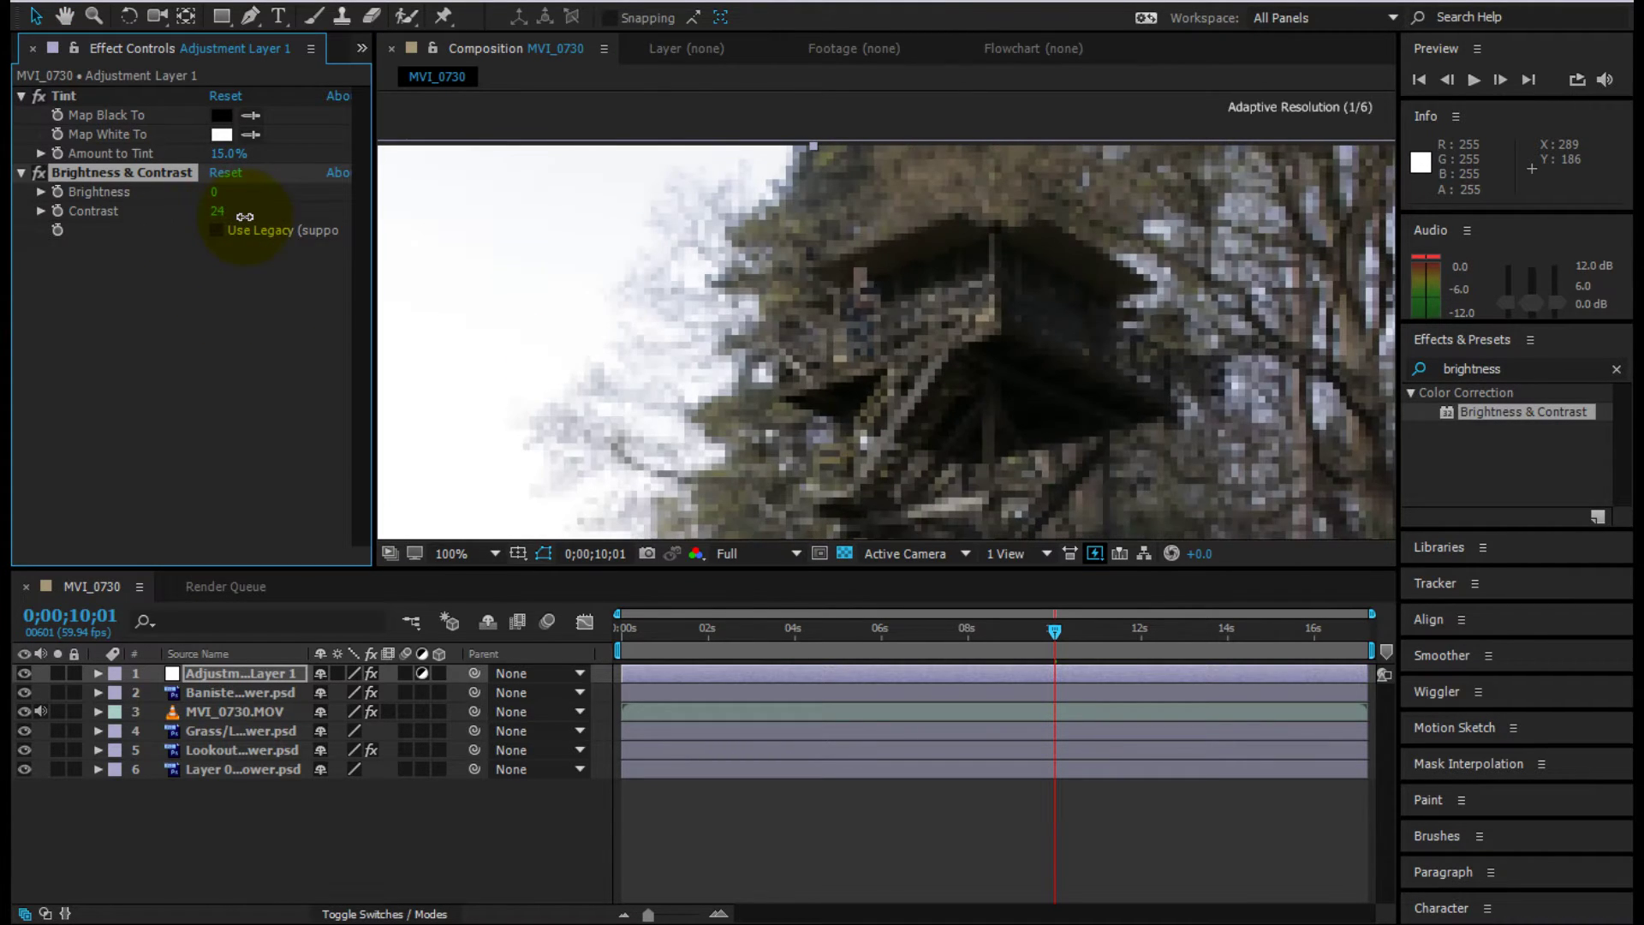
- Set the adjustment layer's Contrast to 45 and compare the full frame with Brightness & Contrast off and on
click(459, 550)
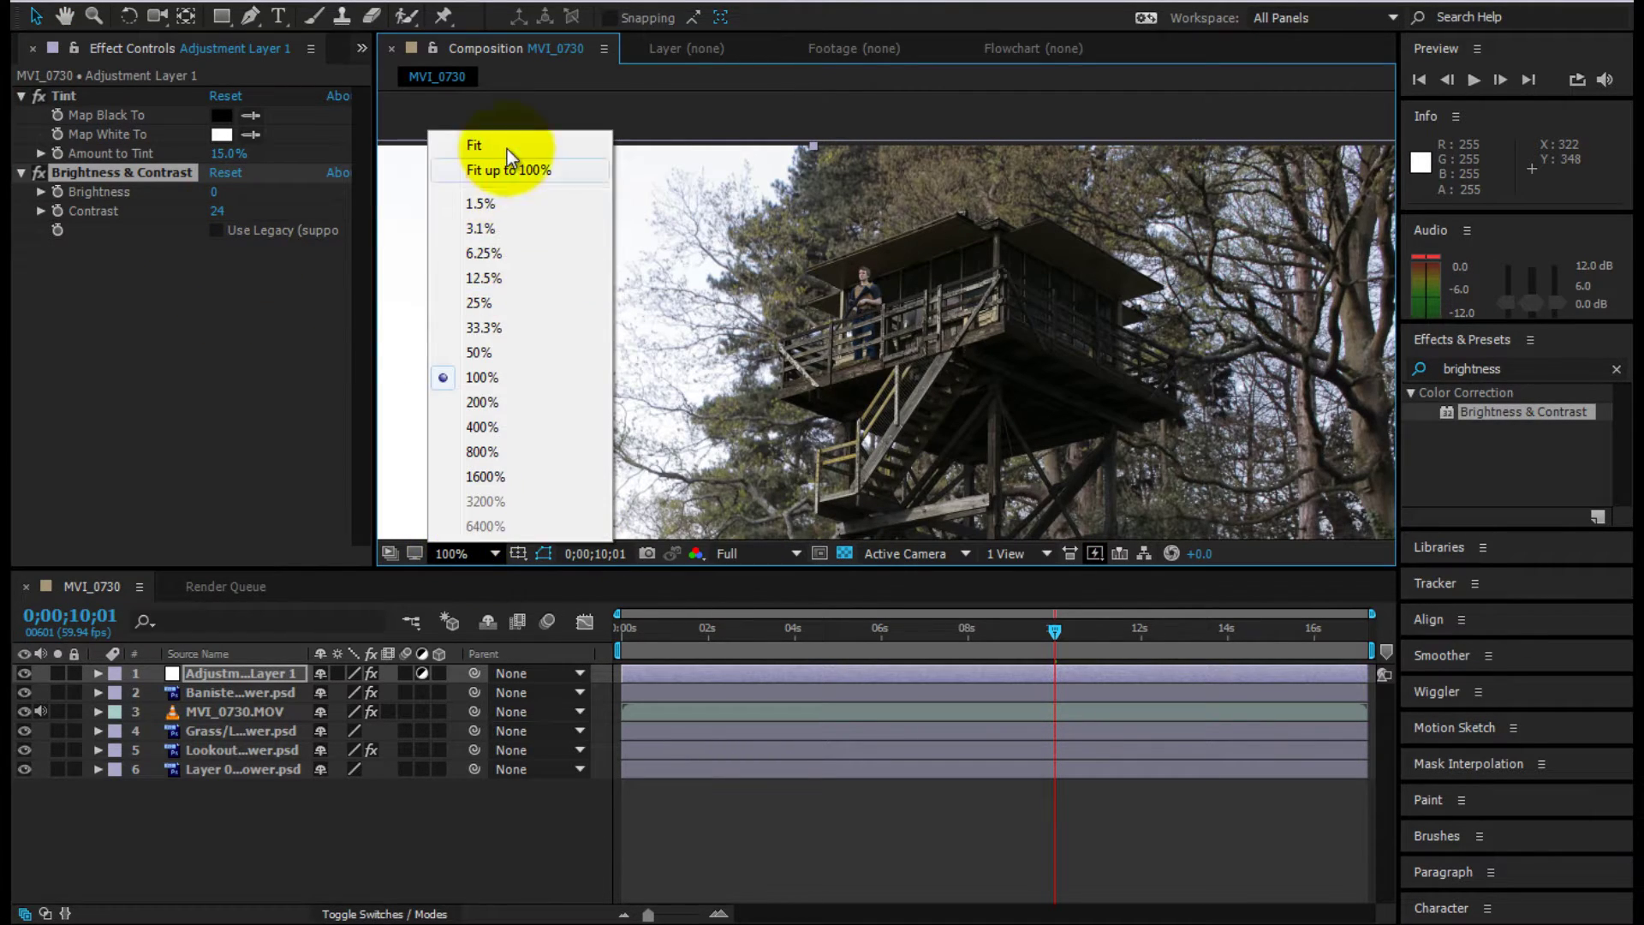
click(509, 145)
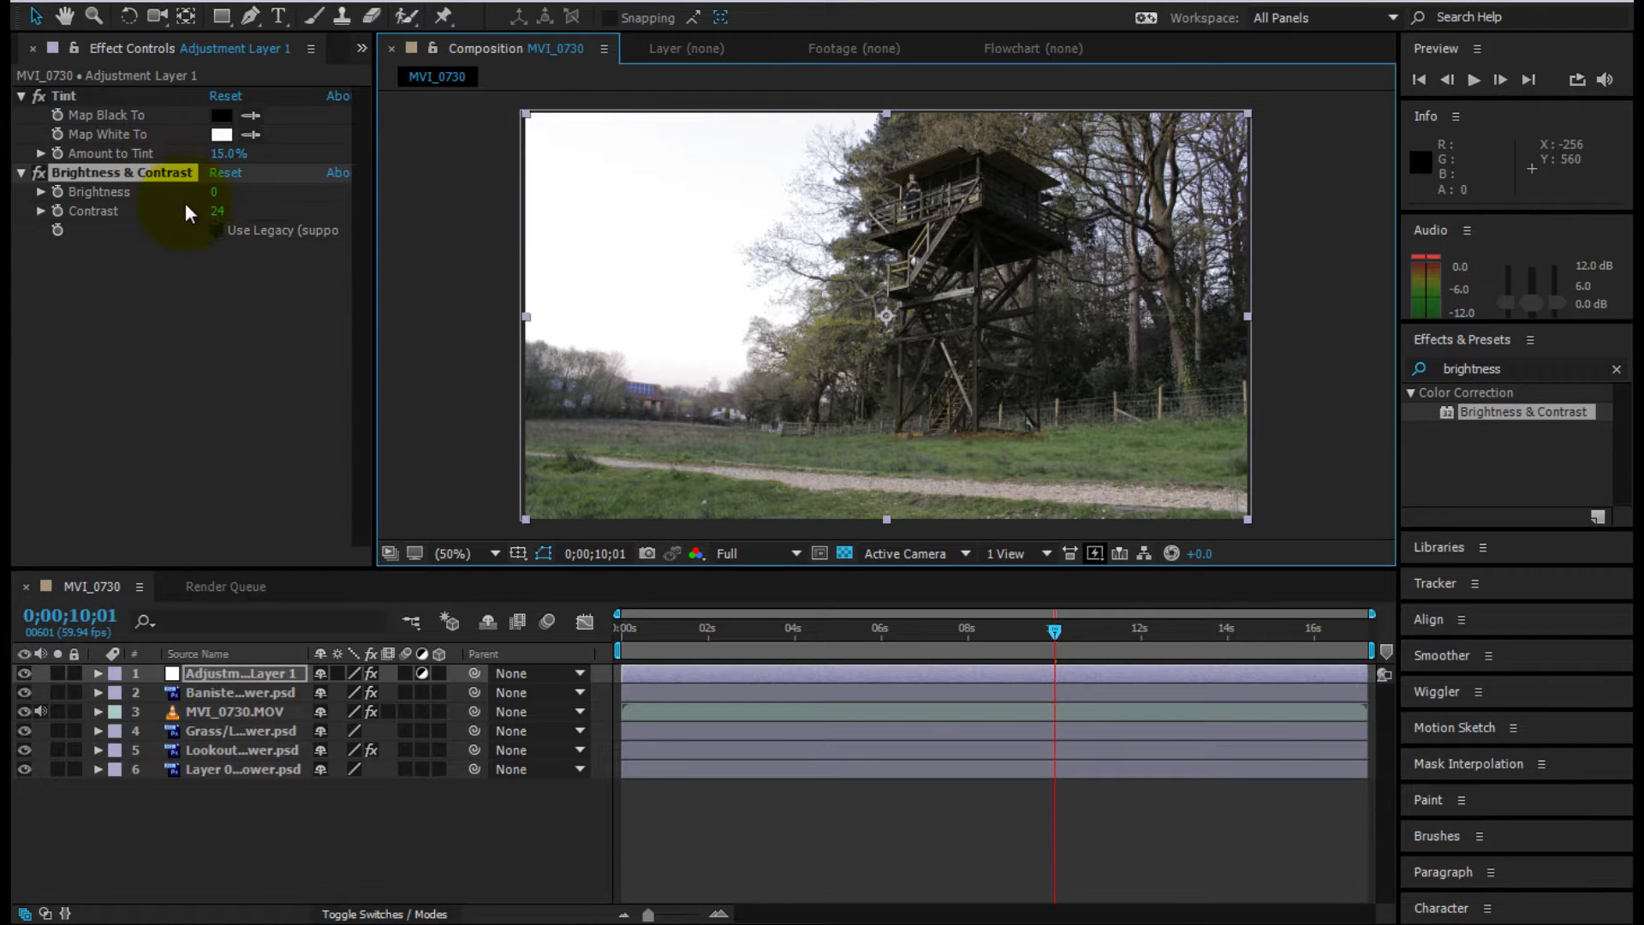
drag(214, 210, 224, 250)
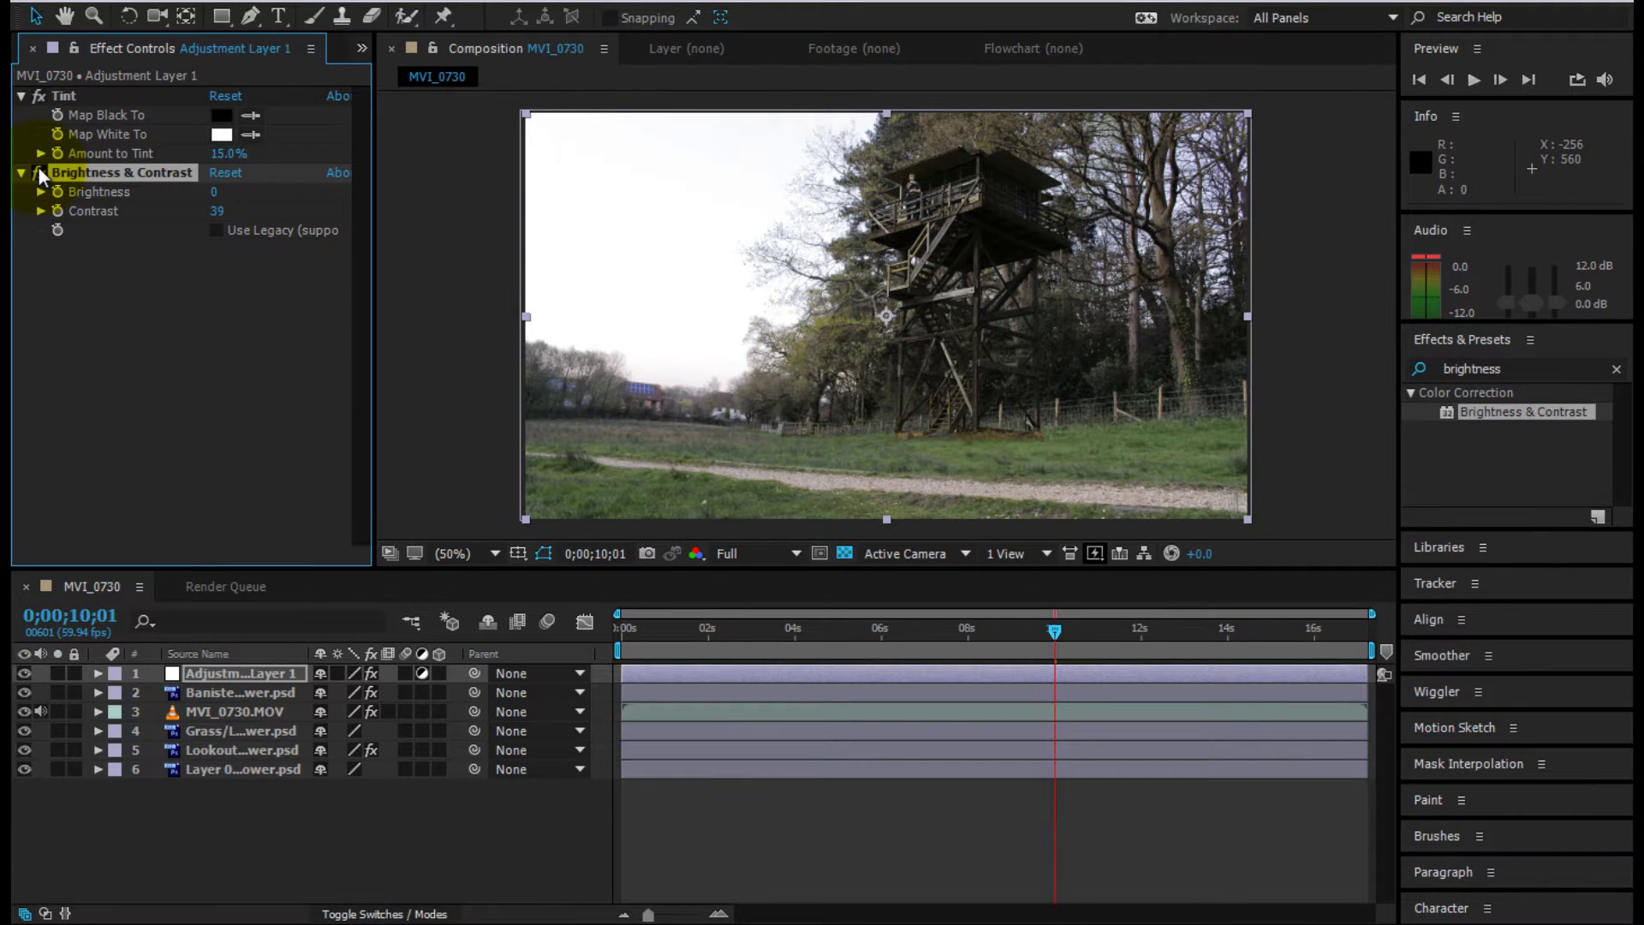
click(220, 211)
text(45)
key(Return)
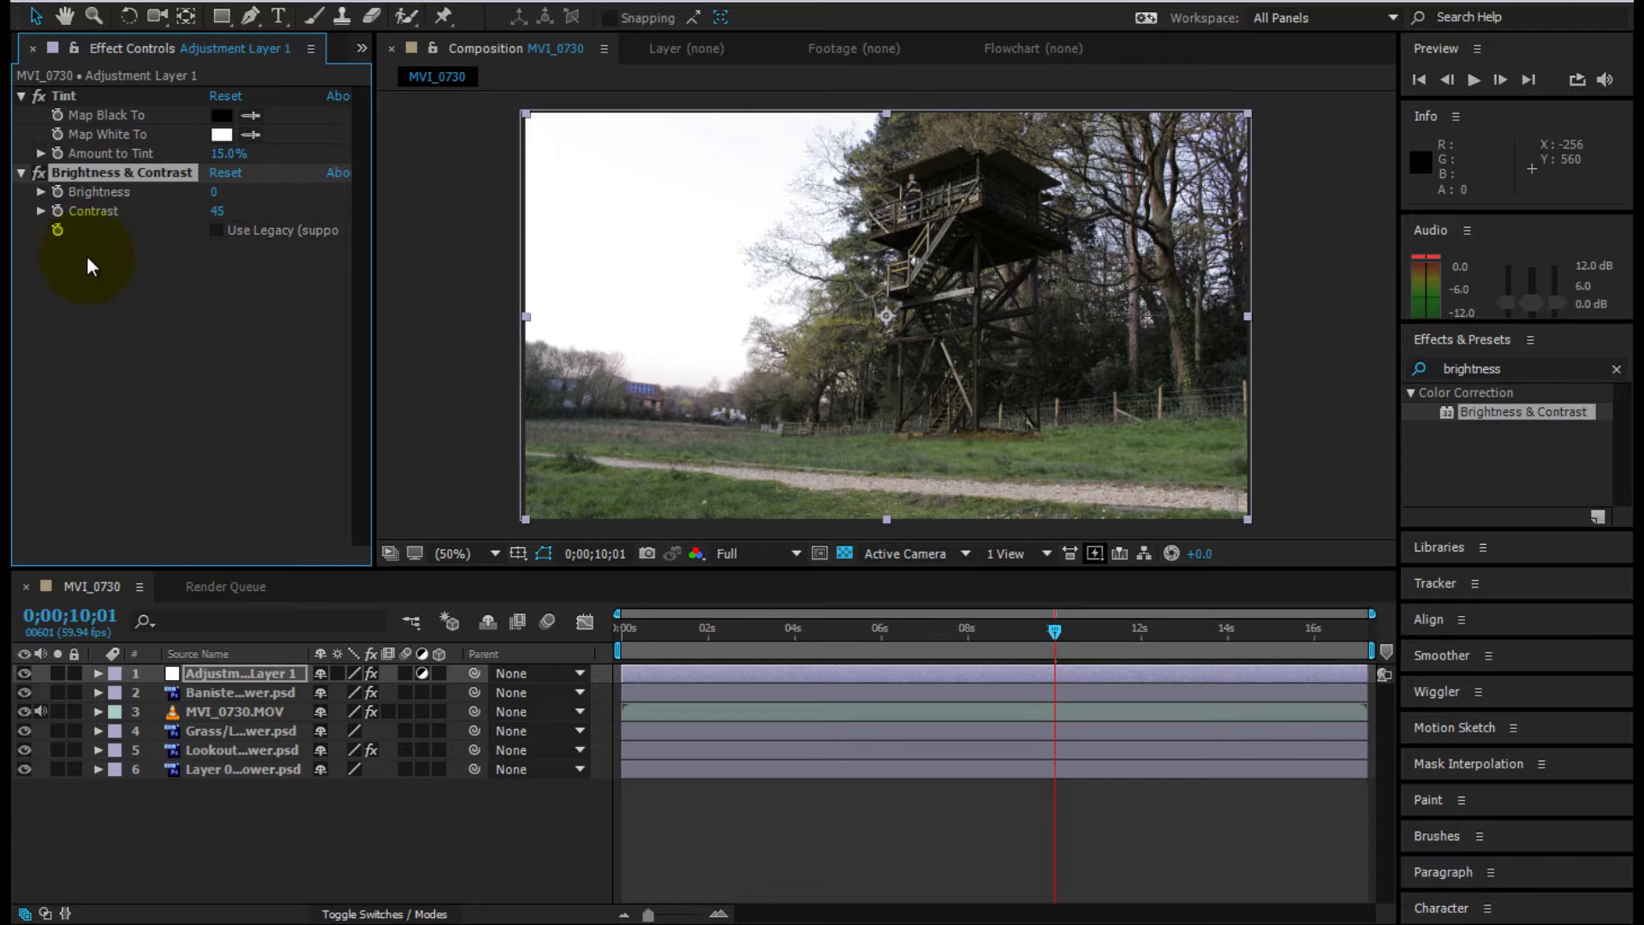
click(39, 173)
click(40, 173)
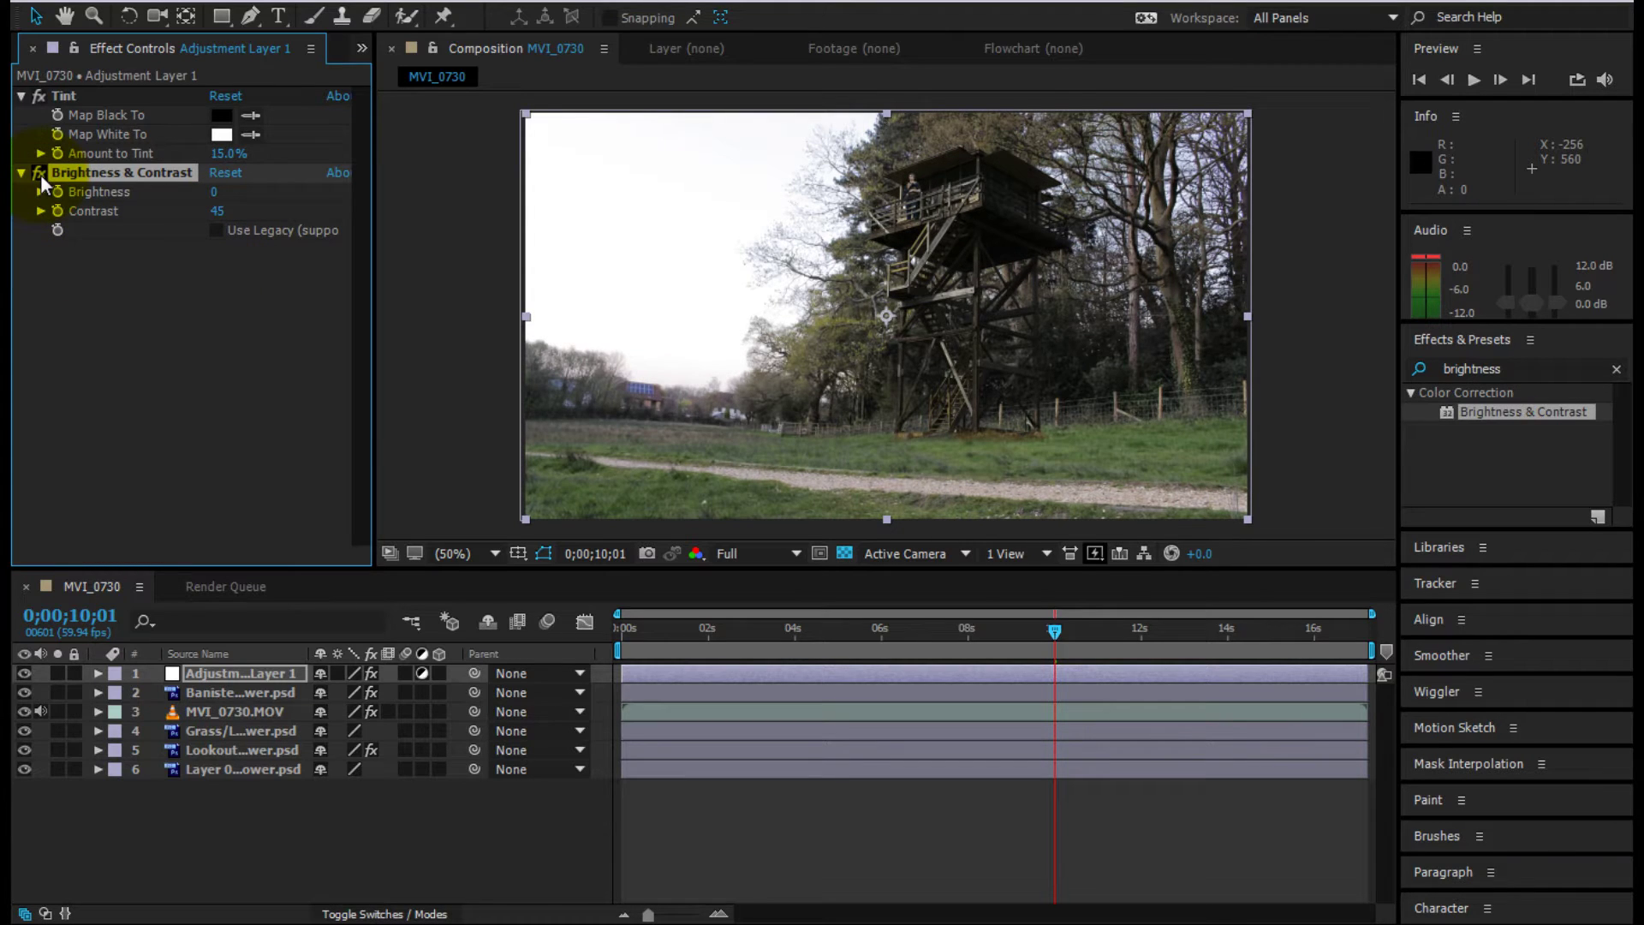
- Set the adjustment layer's Brightness to -5 and compare the image with the effect off and on
click(215, 304)
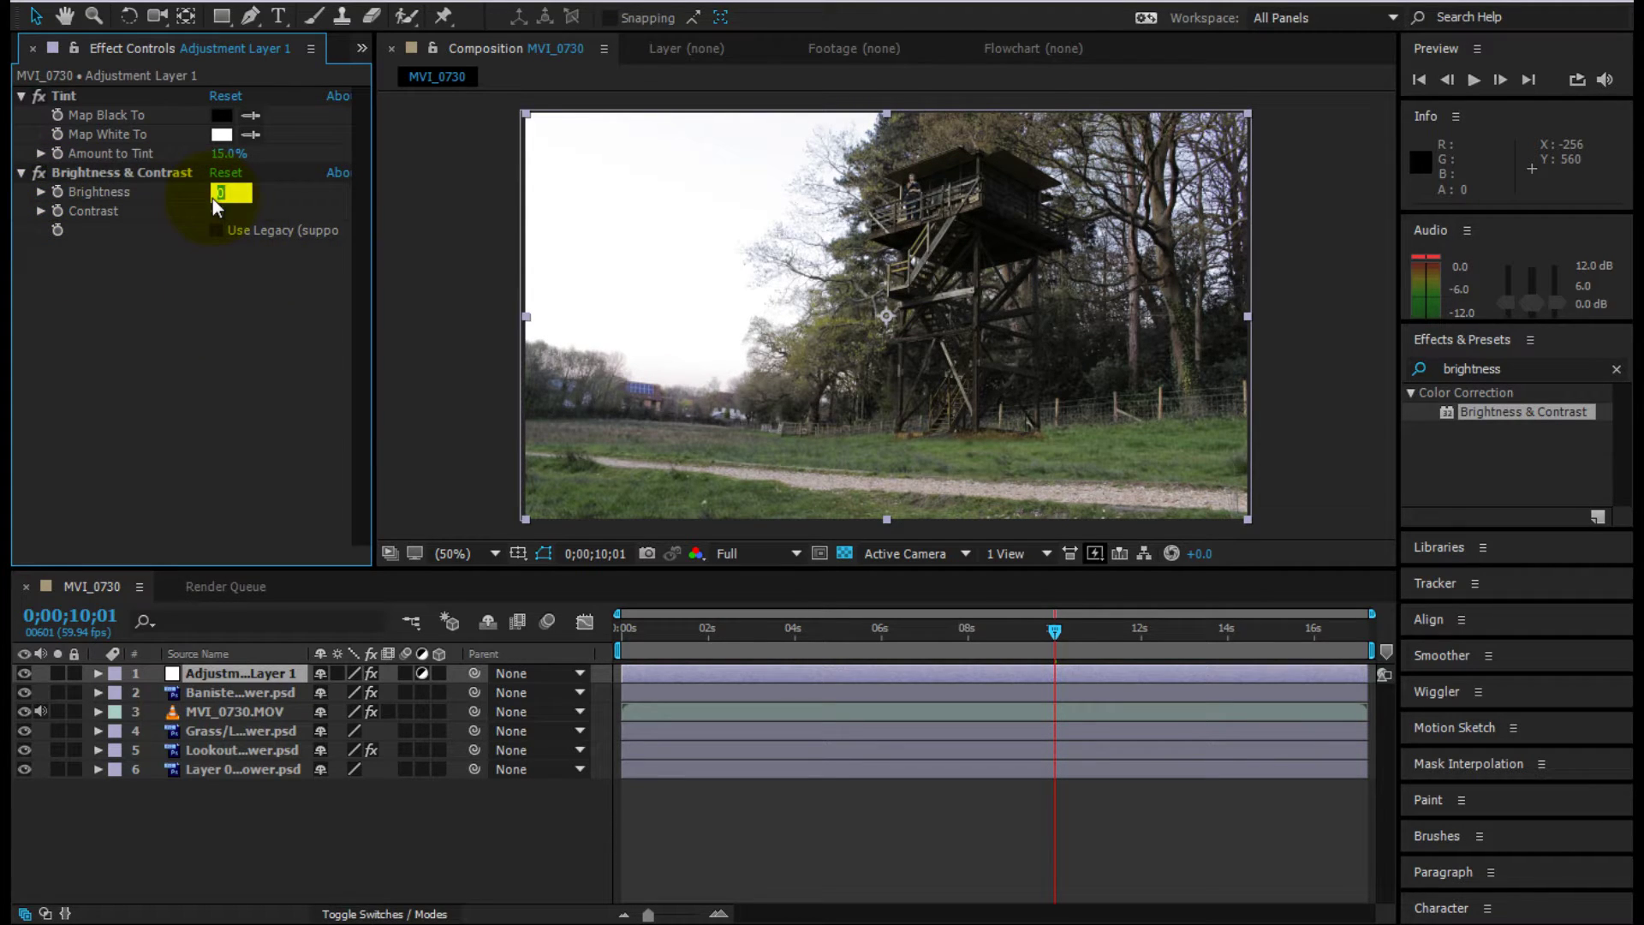
text(-5)
key(Return)
click(36, 171)
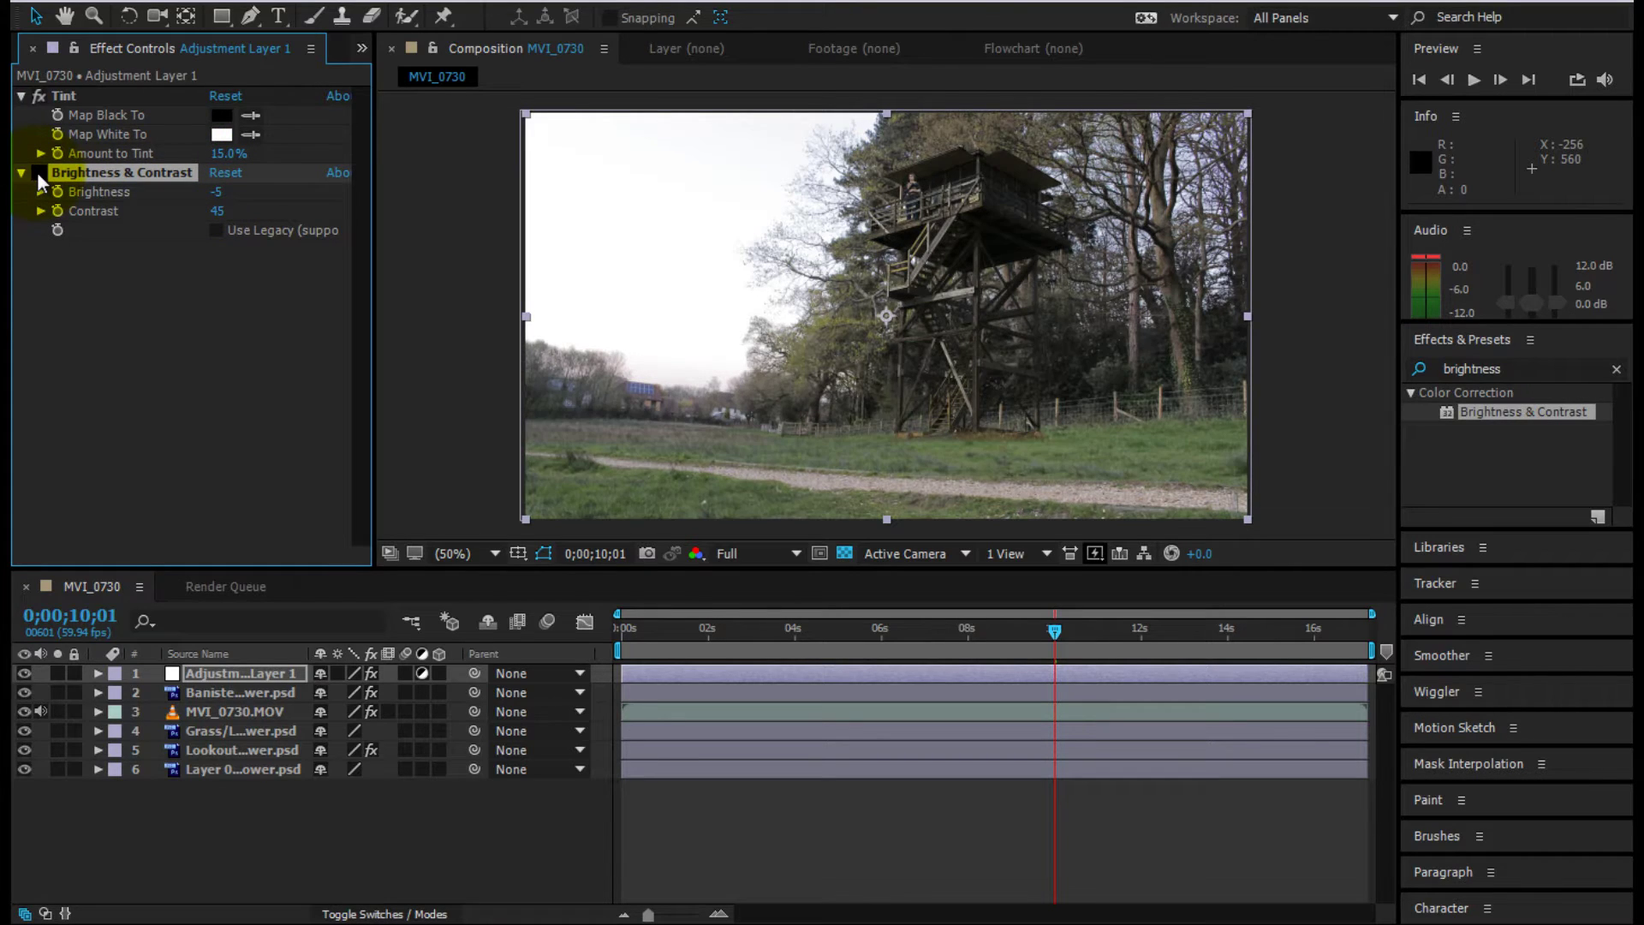
click(38, 172)
- Collapse the adjustment layer's Tint and Brightness & Contrast settings and save the project
click(22, 172)
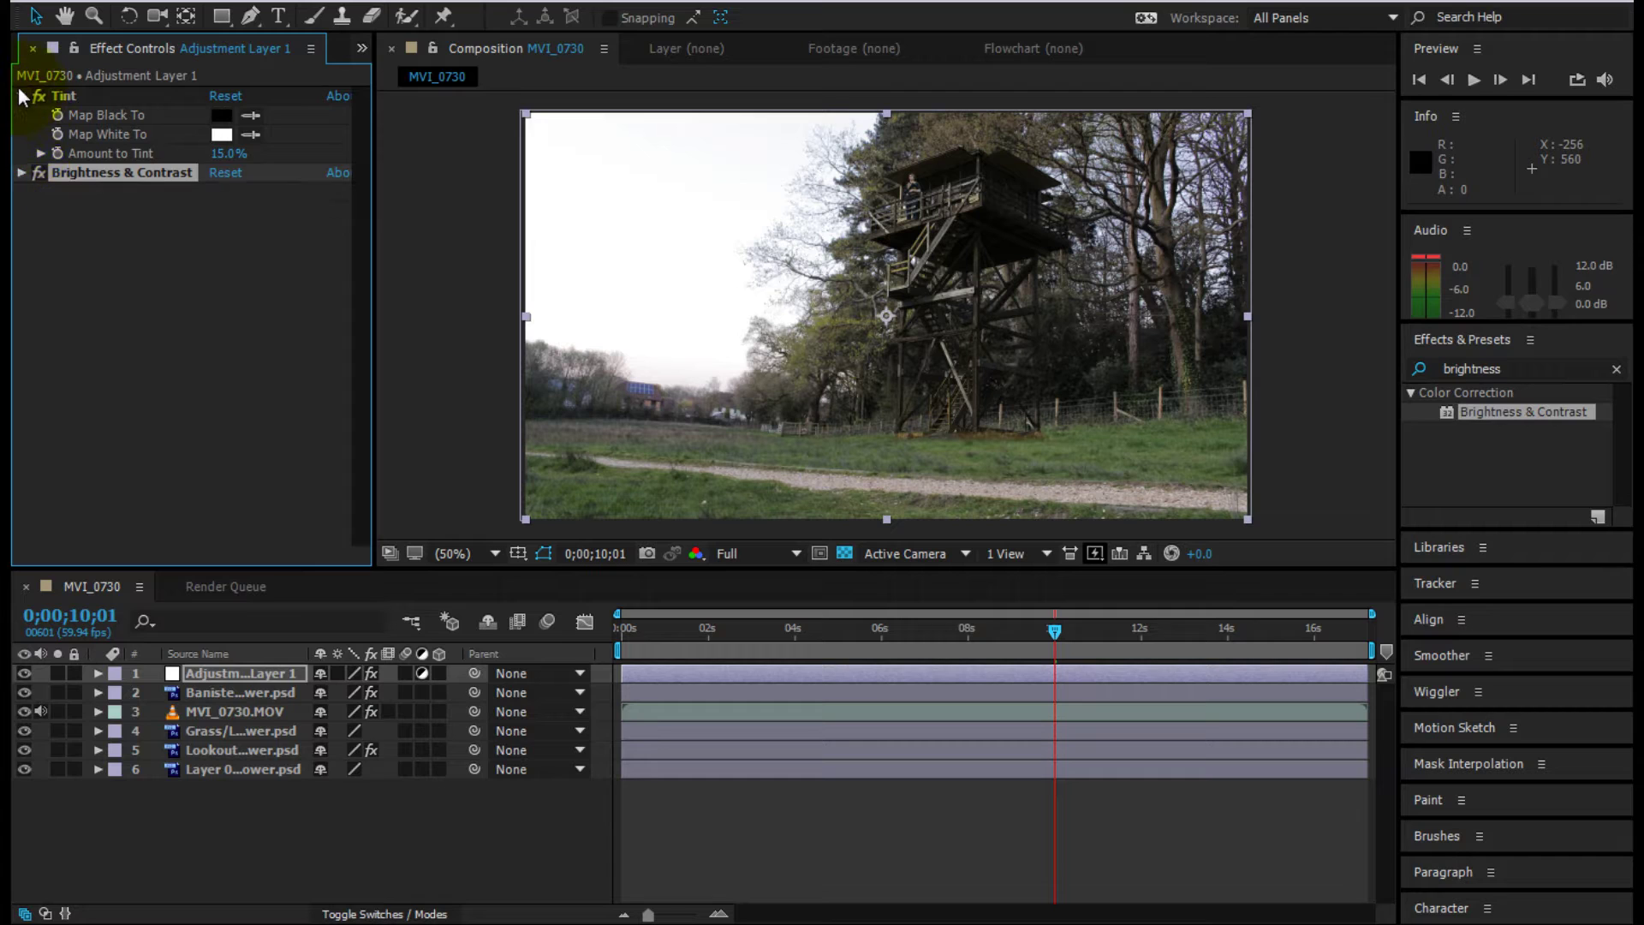
click(21, 95)
click(51, 171)
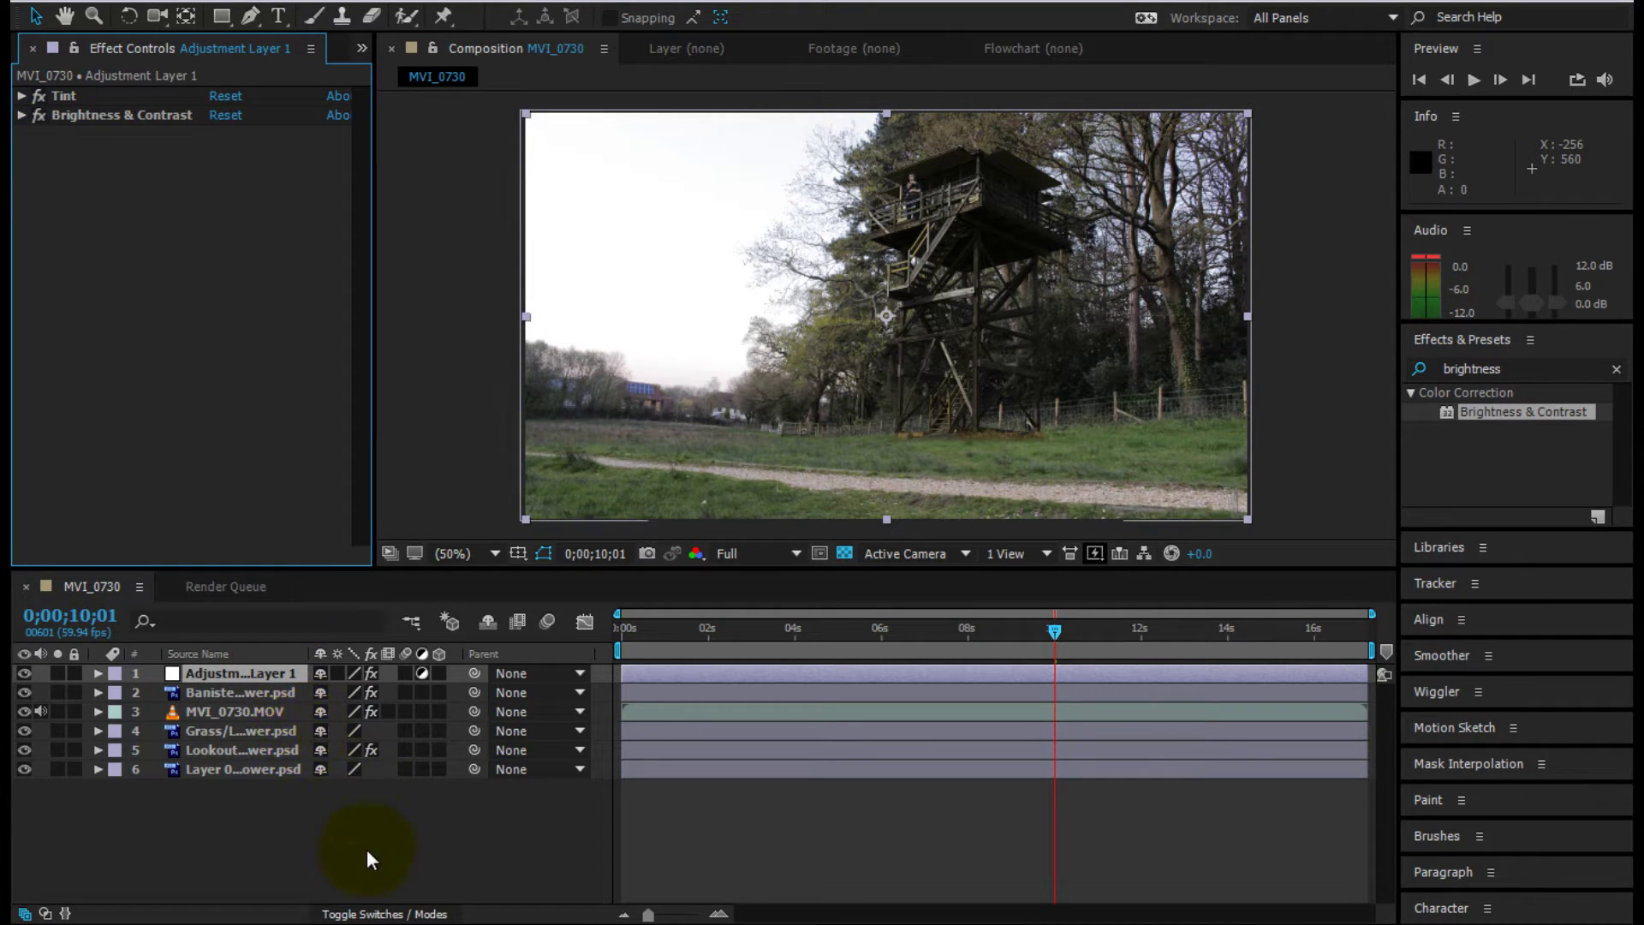
click(364, 835)
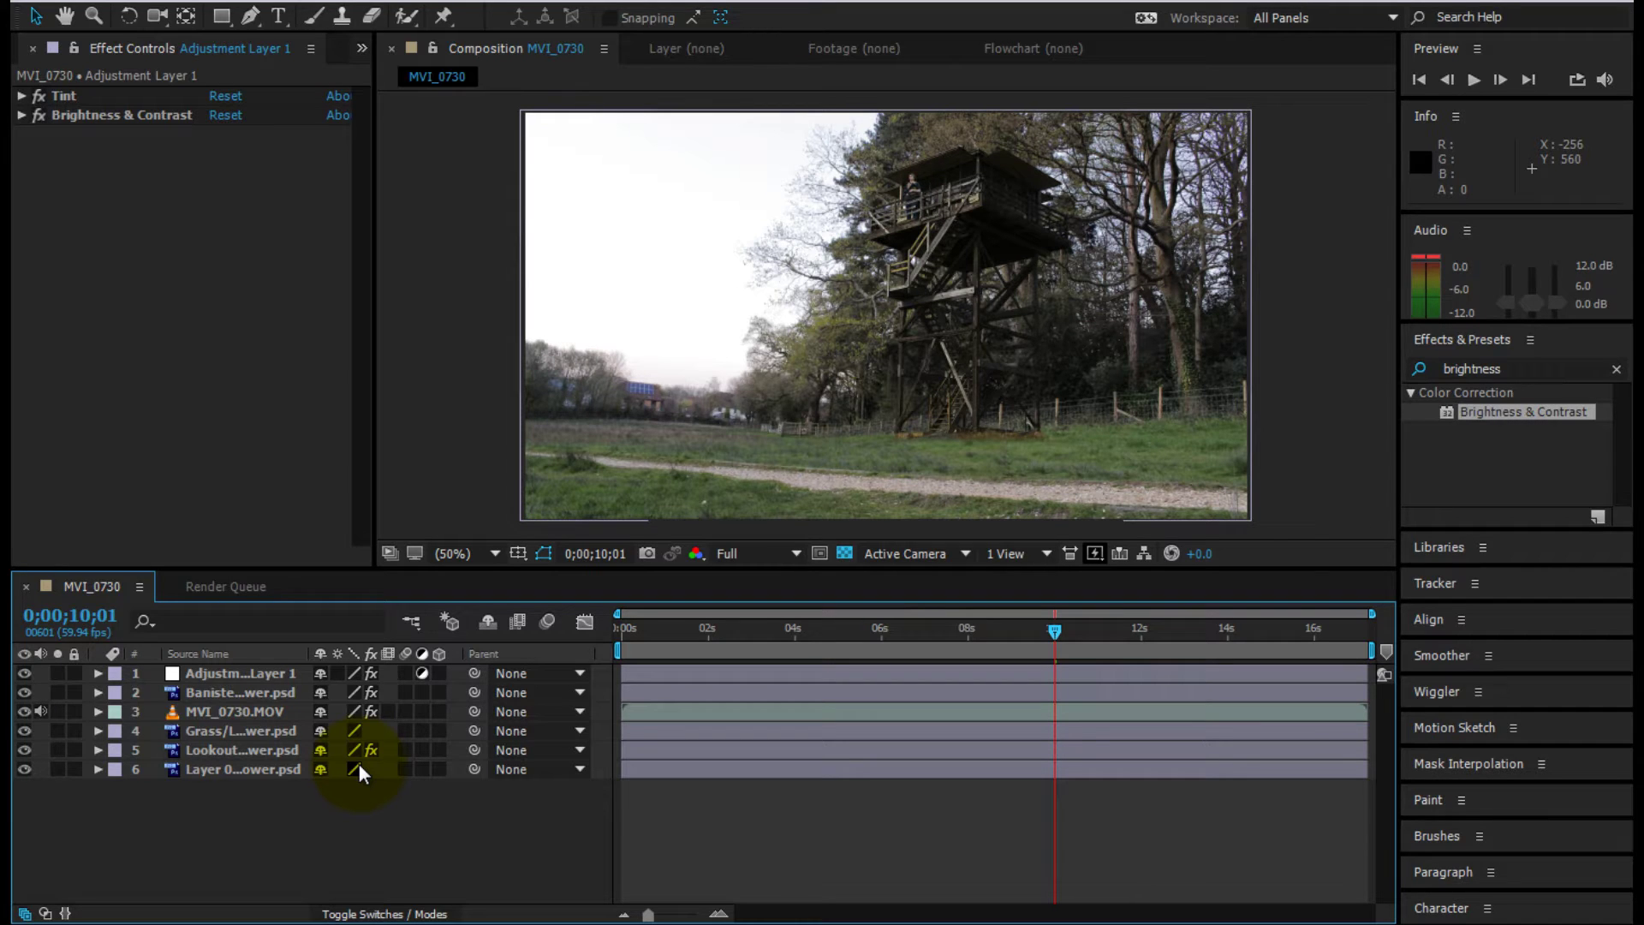
key(ctrl+s)
key(period)
key(period)
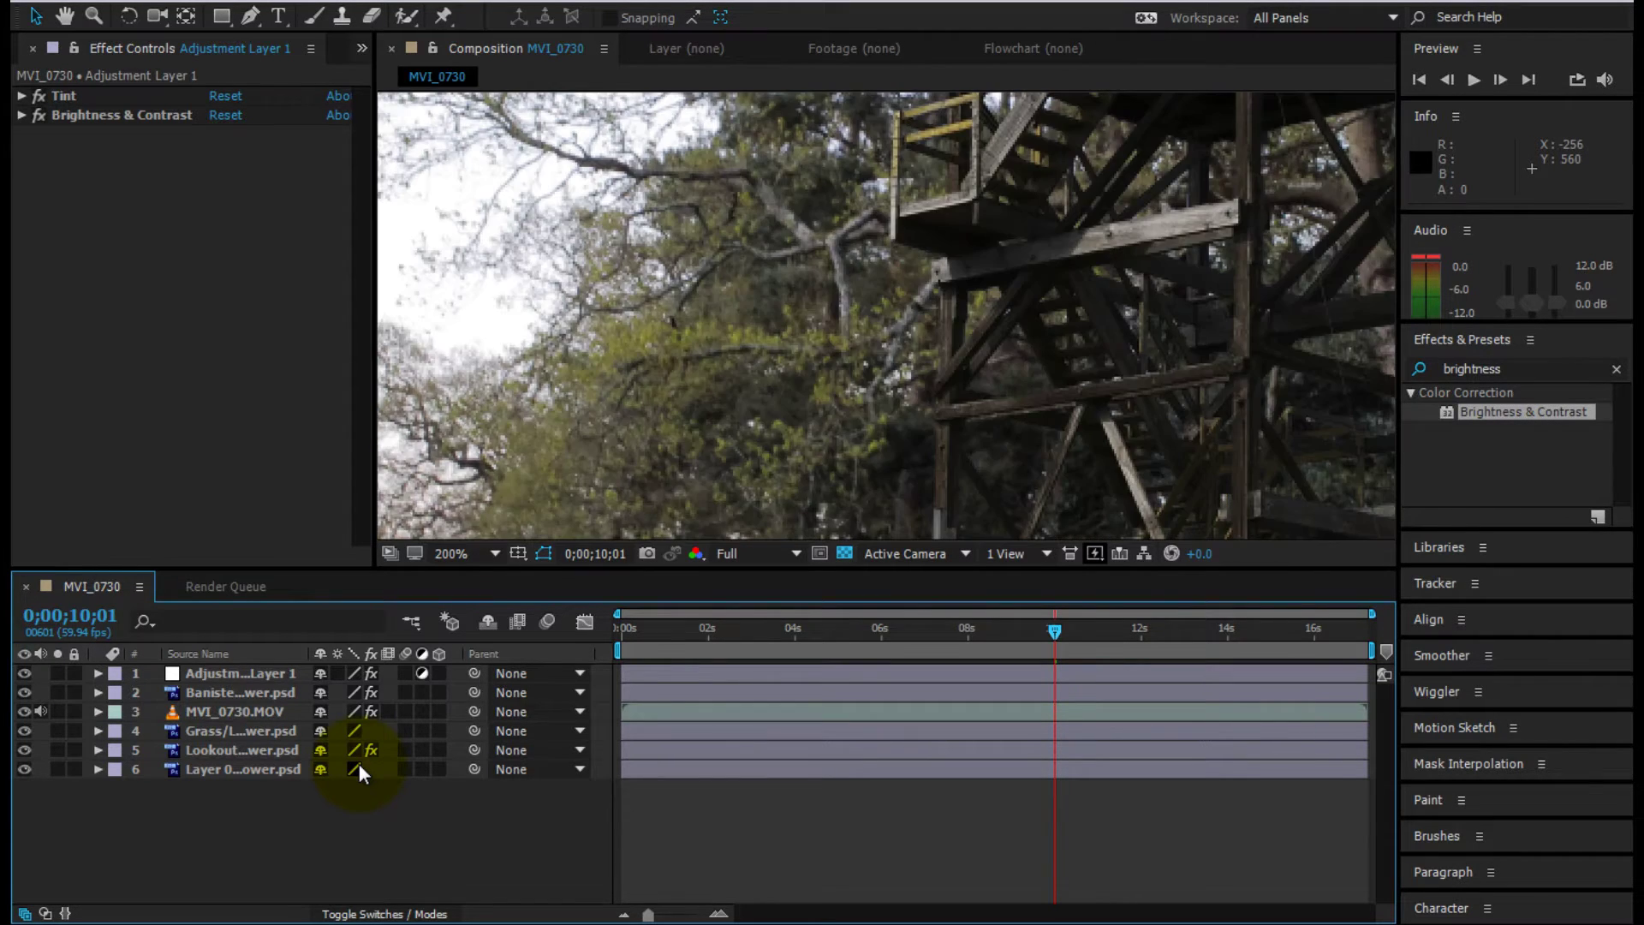
key(comma)
key(comma)
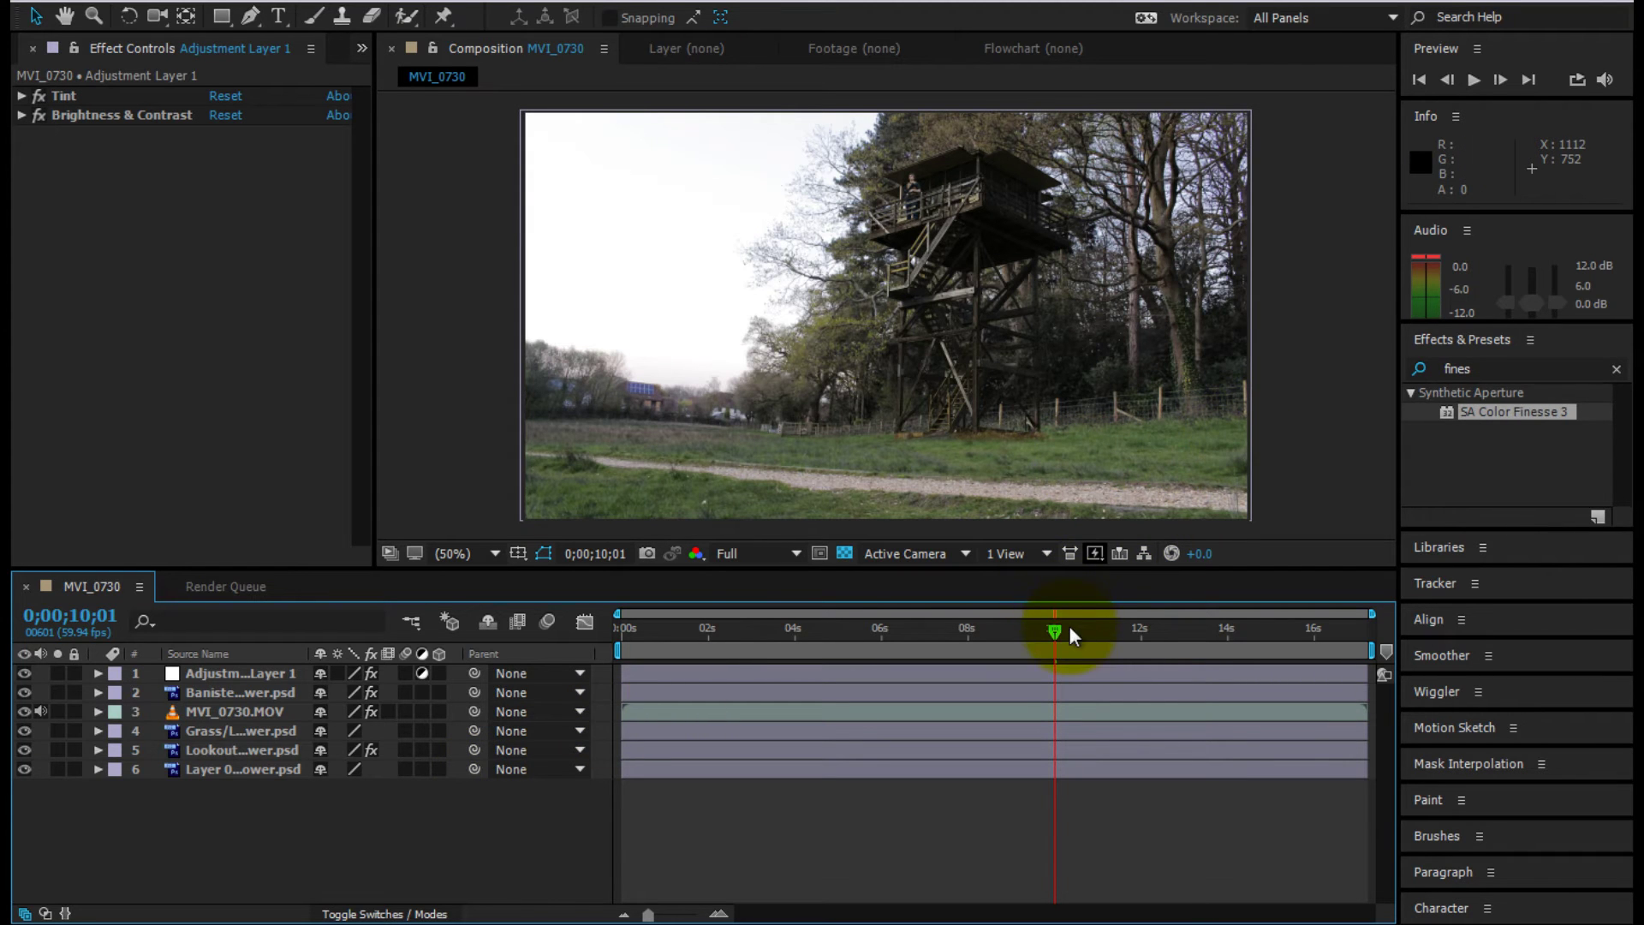
- Return to the composition's first frame, add MVI_0730 to the render queue, and check its output file destination
drag(856, 620, 620, 625)
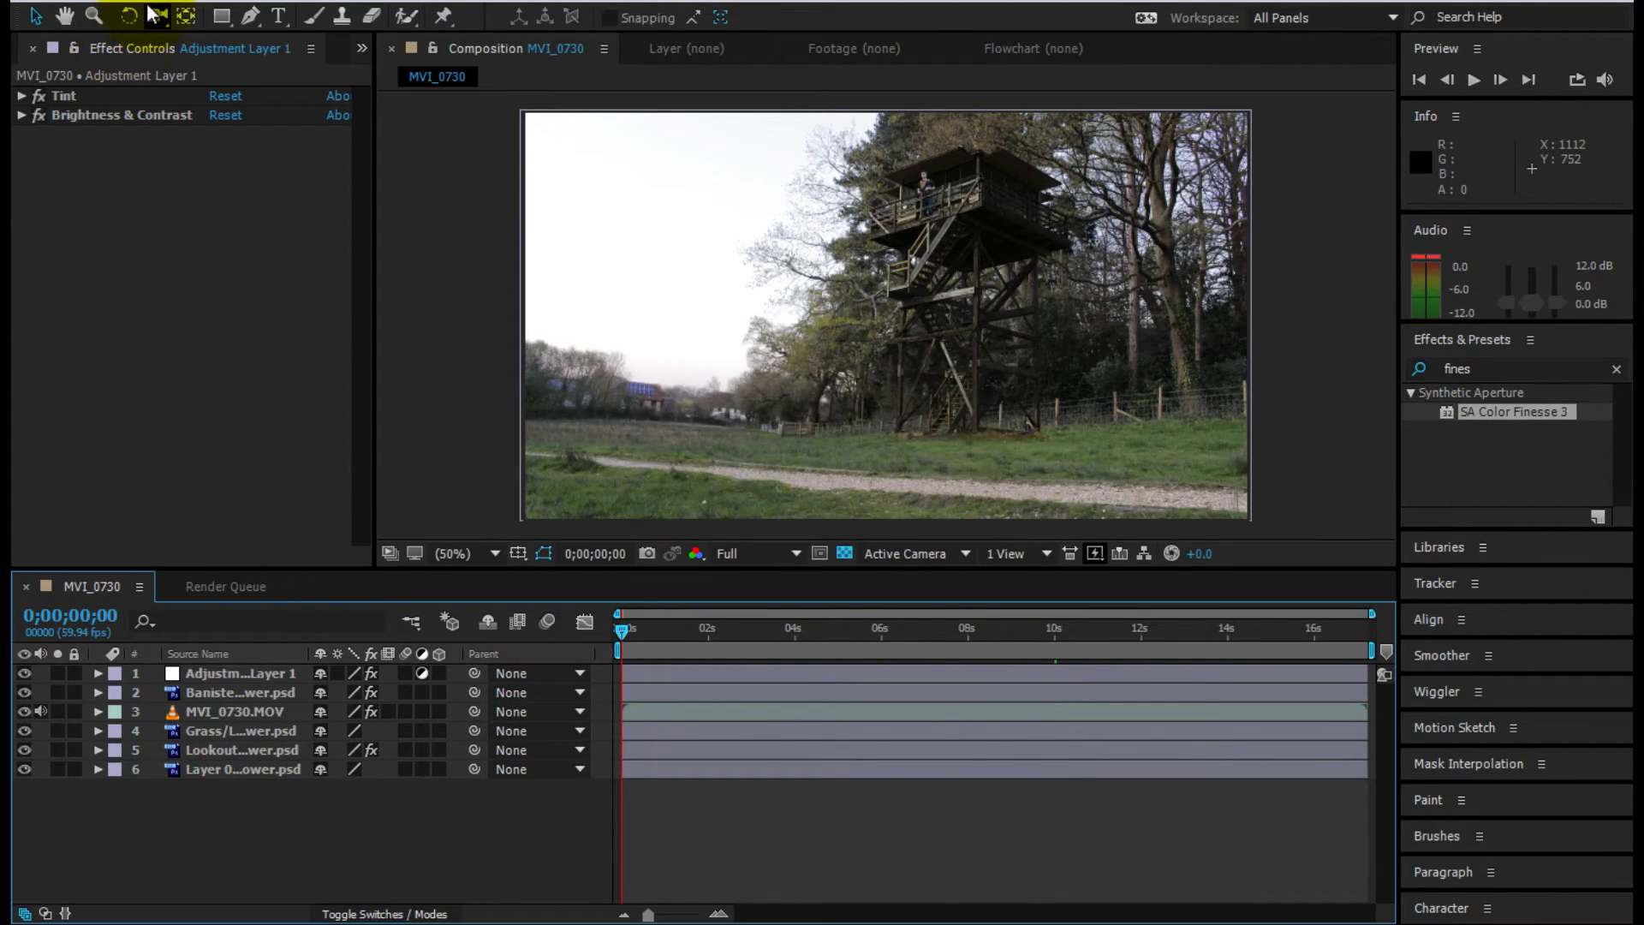
click(147, 3)
click(274, 184)
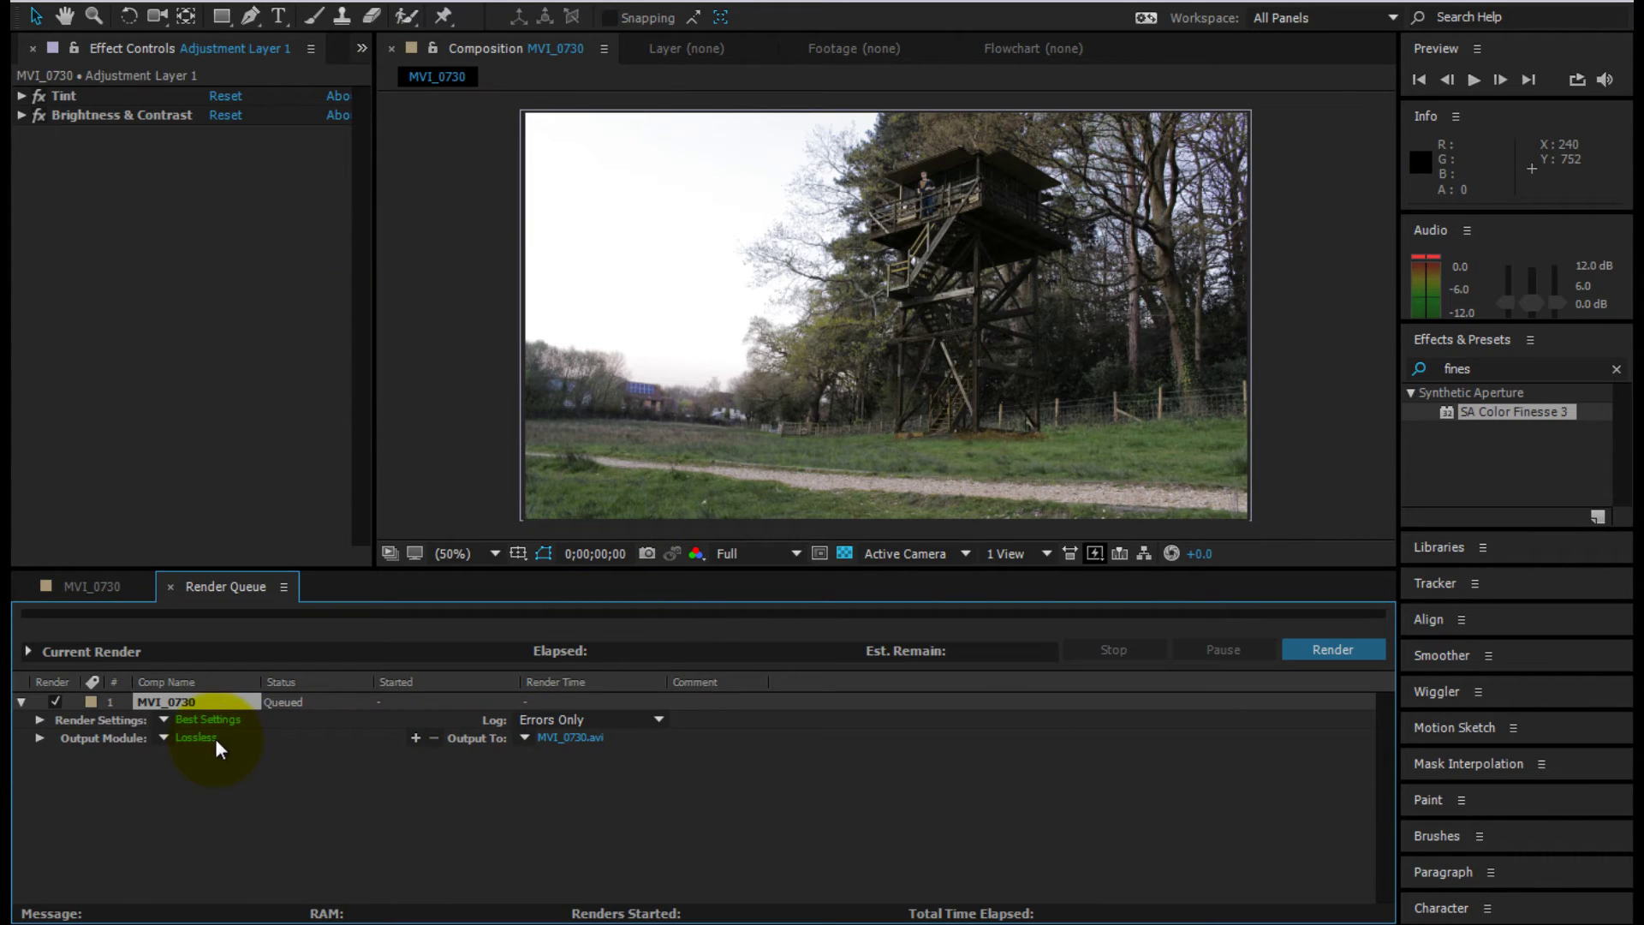
click(584, 739)
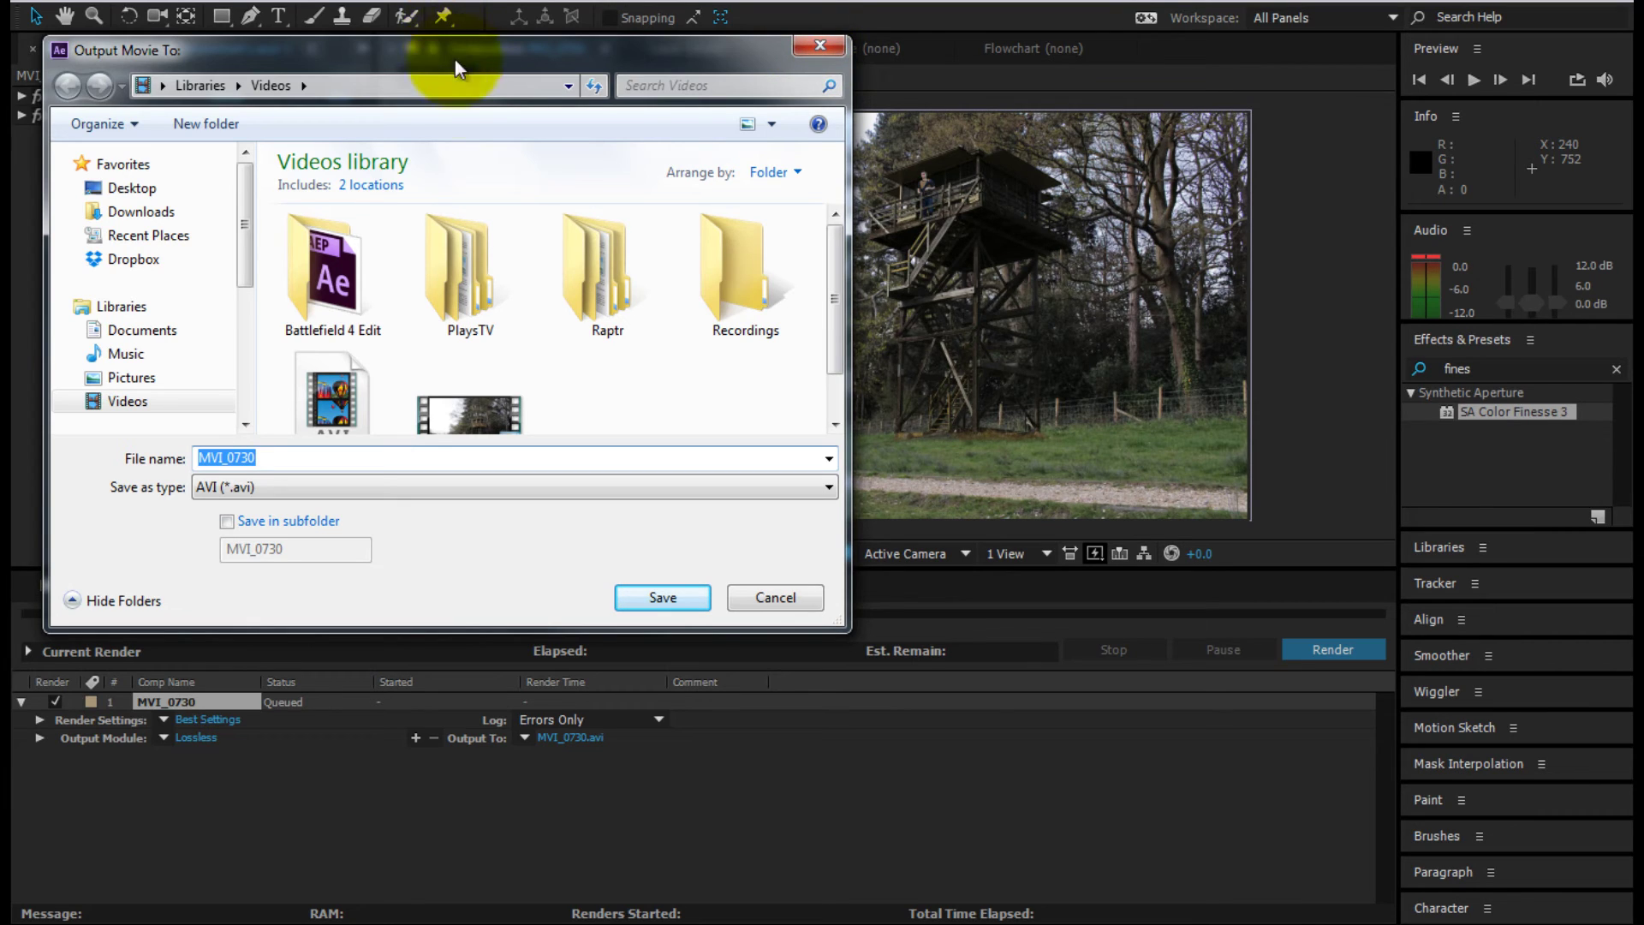
click(814, 49)
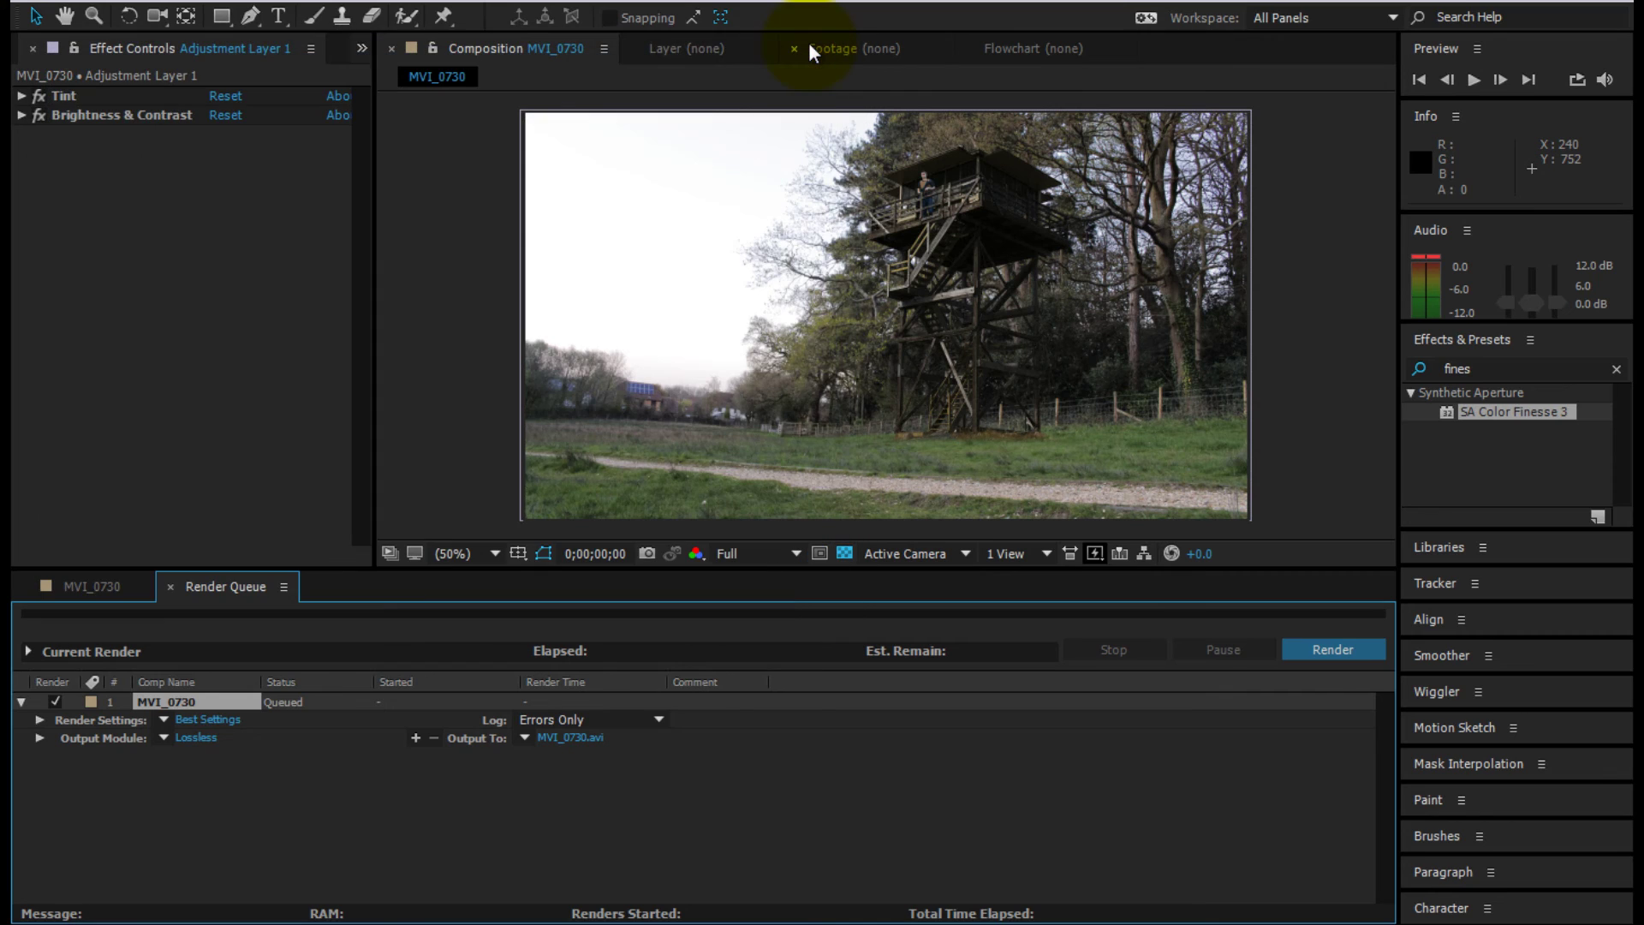